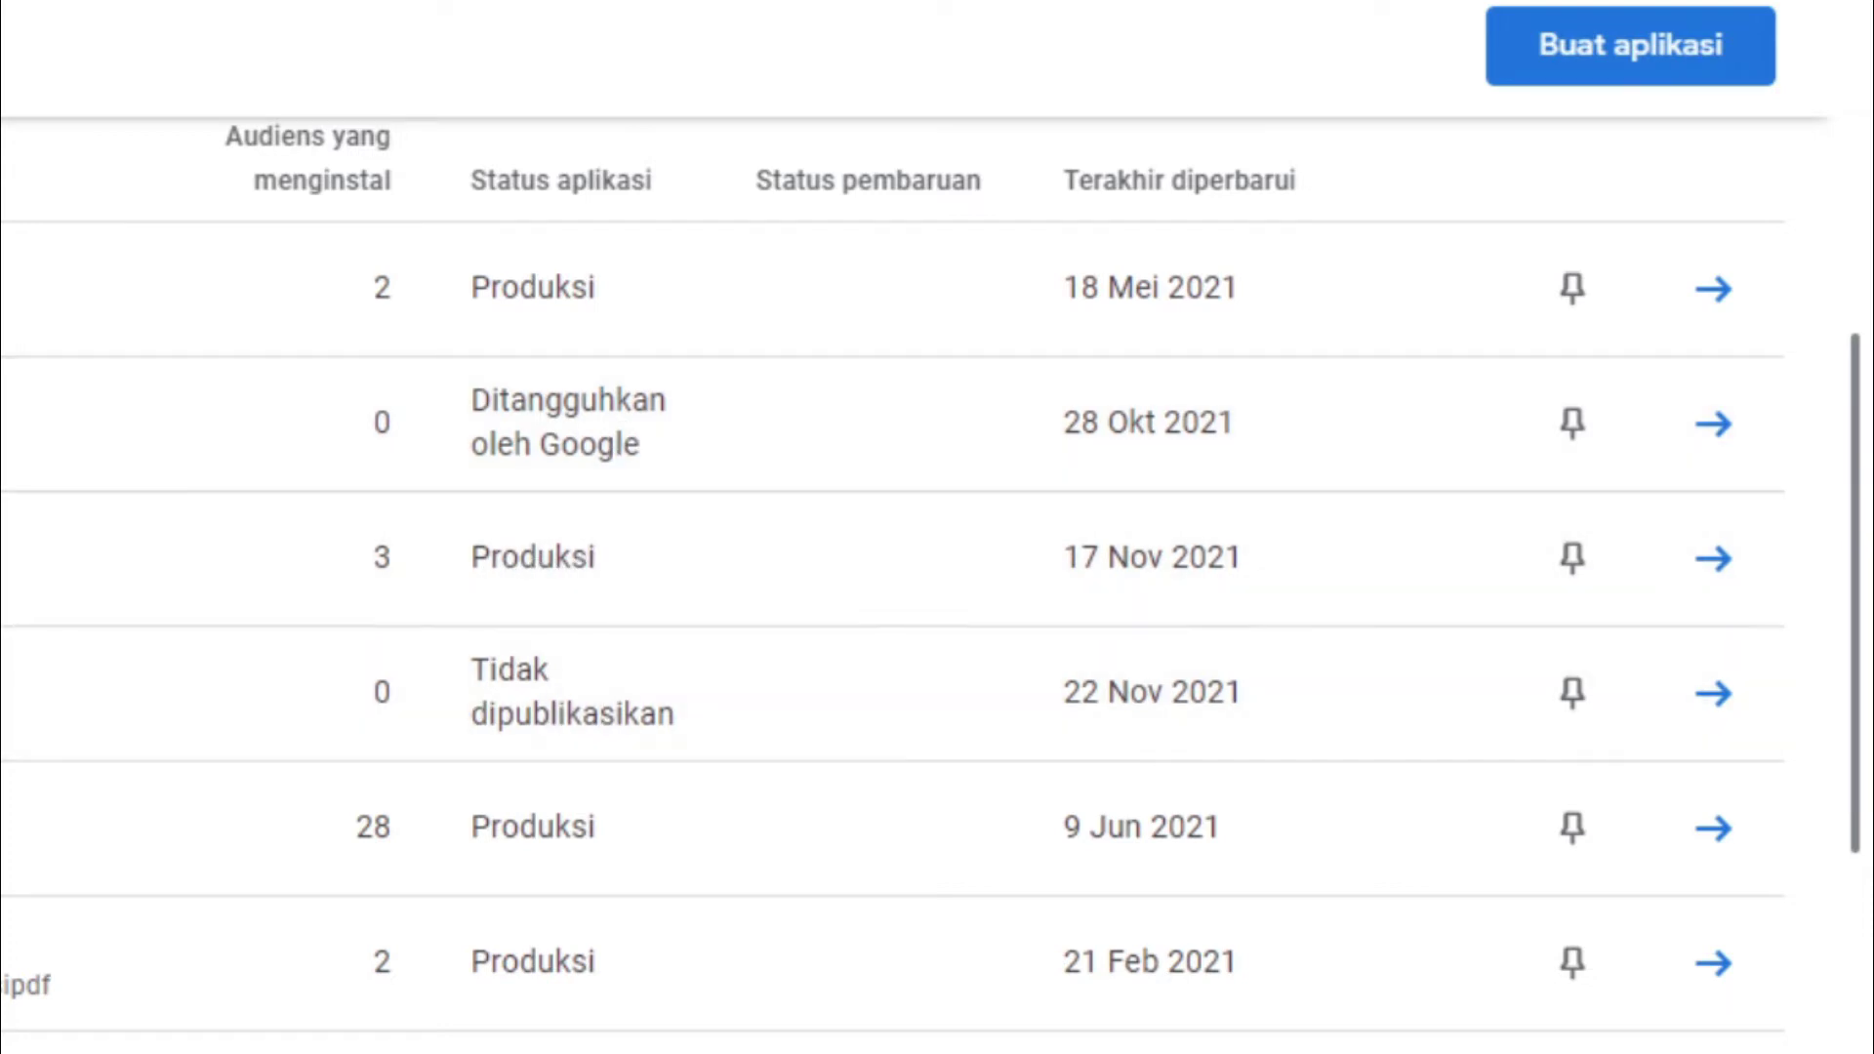
Start a new app and name it 'Materi Kuliah IT'
drag(1853, 447, 1858, 616)
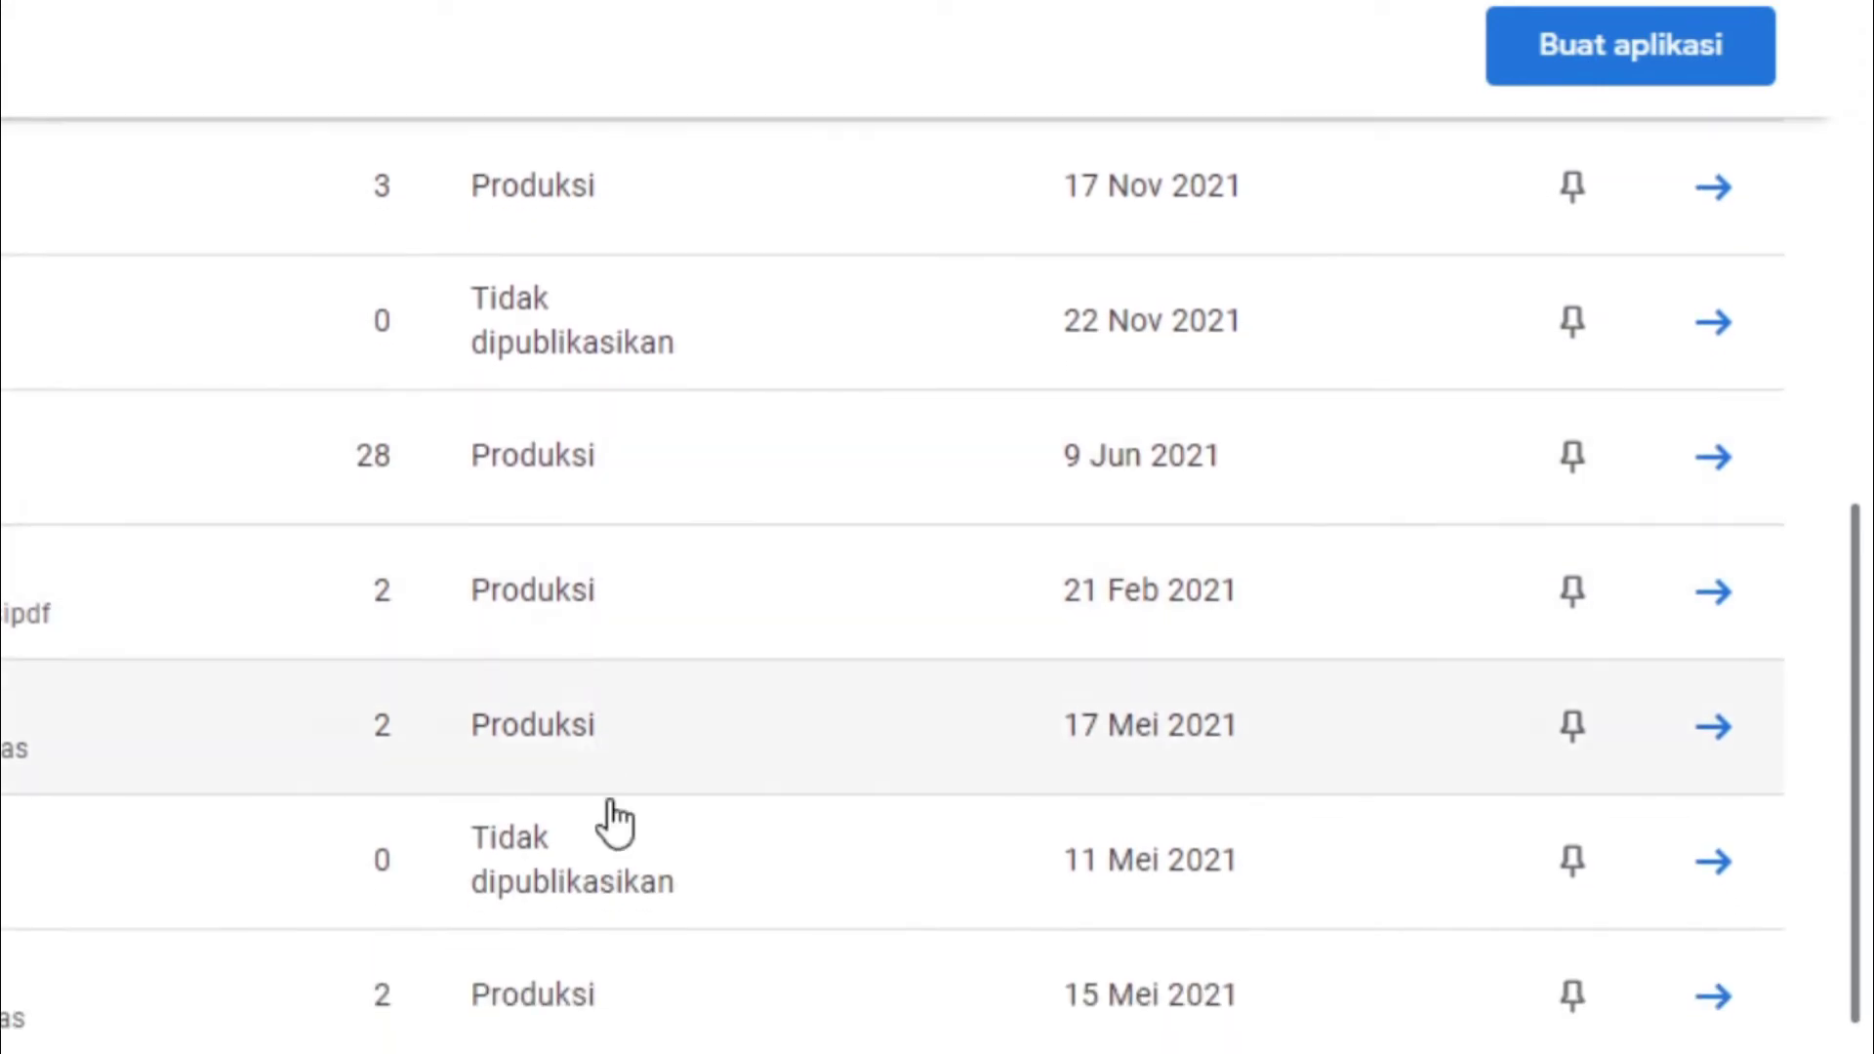
drag(1858, 752, 1863, 196)
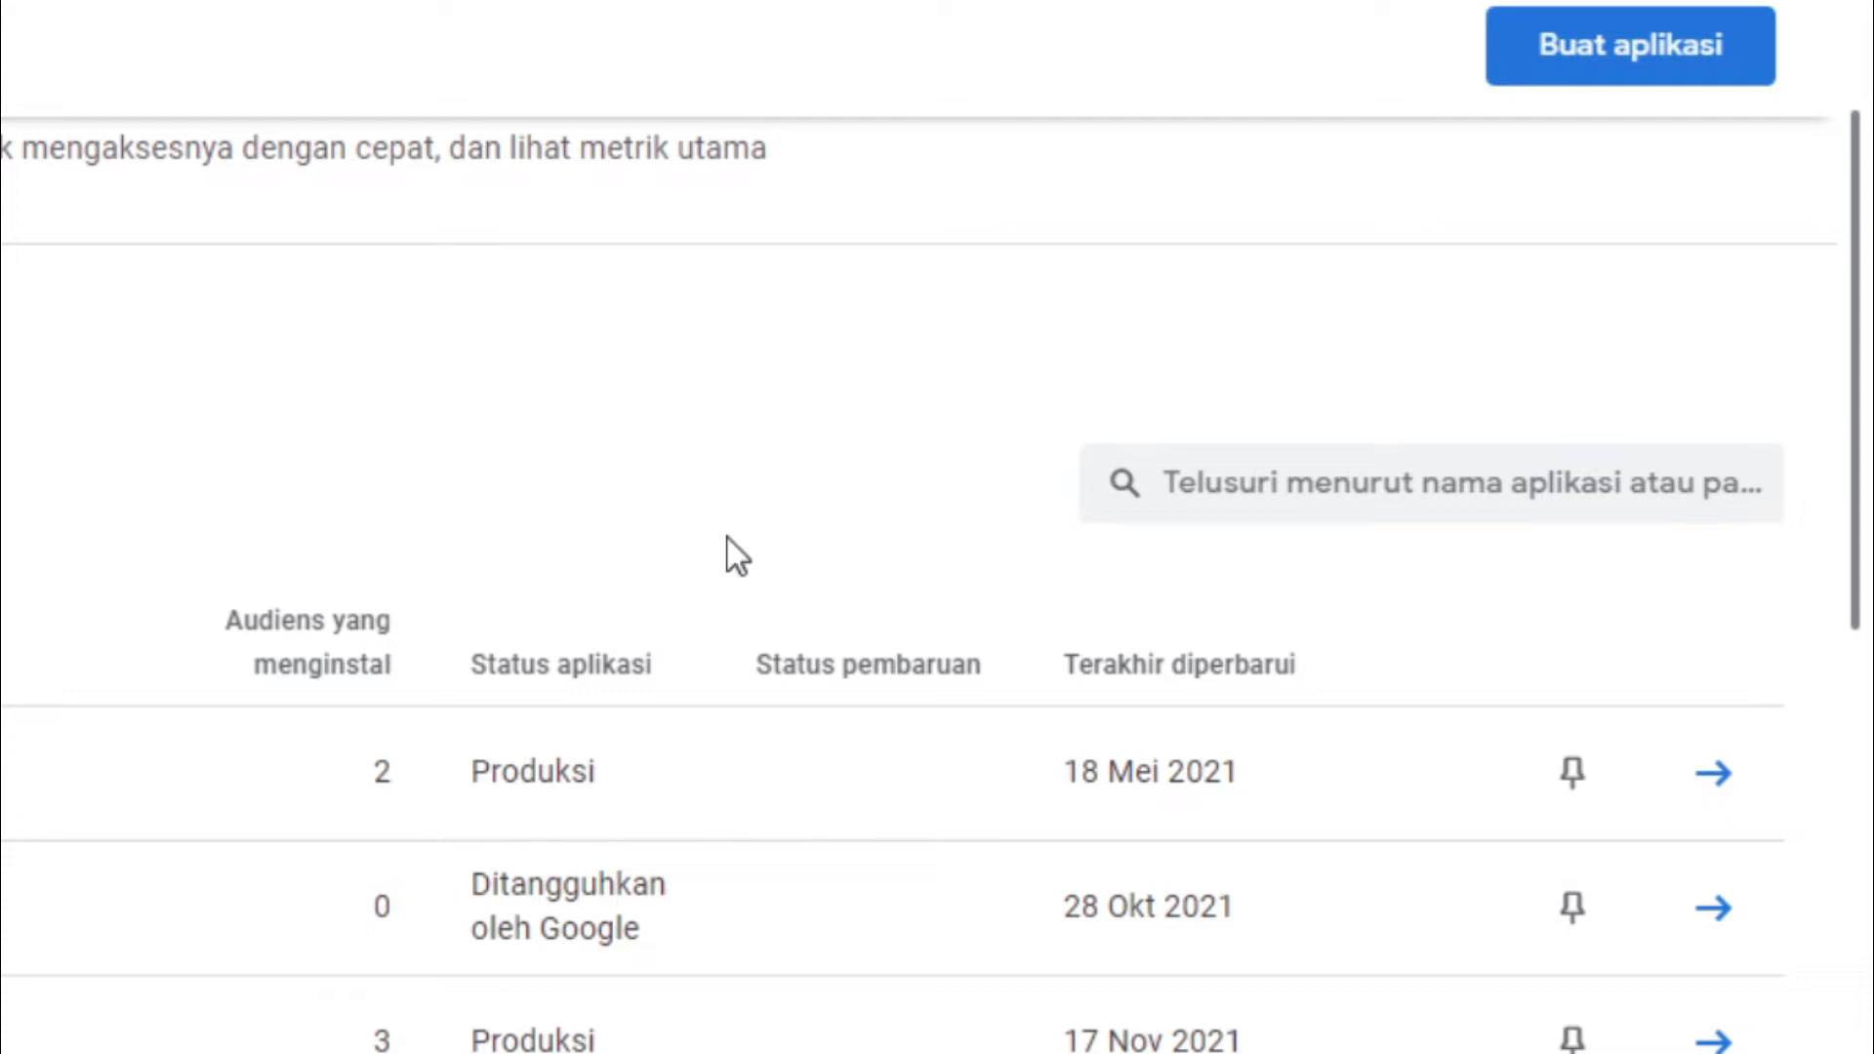
drag(1863, 195, 1157, 70)
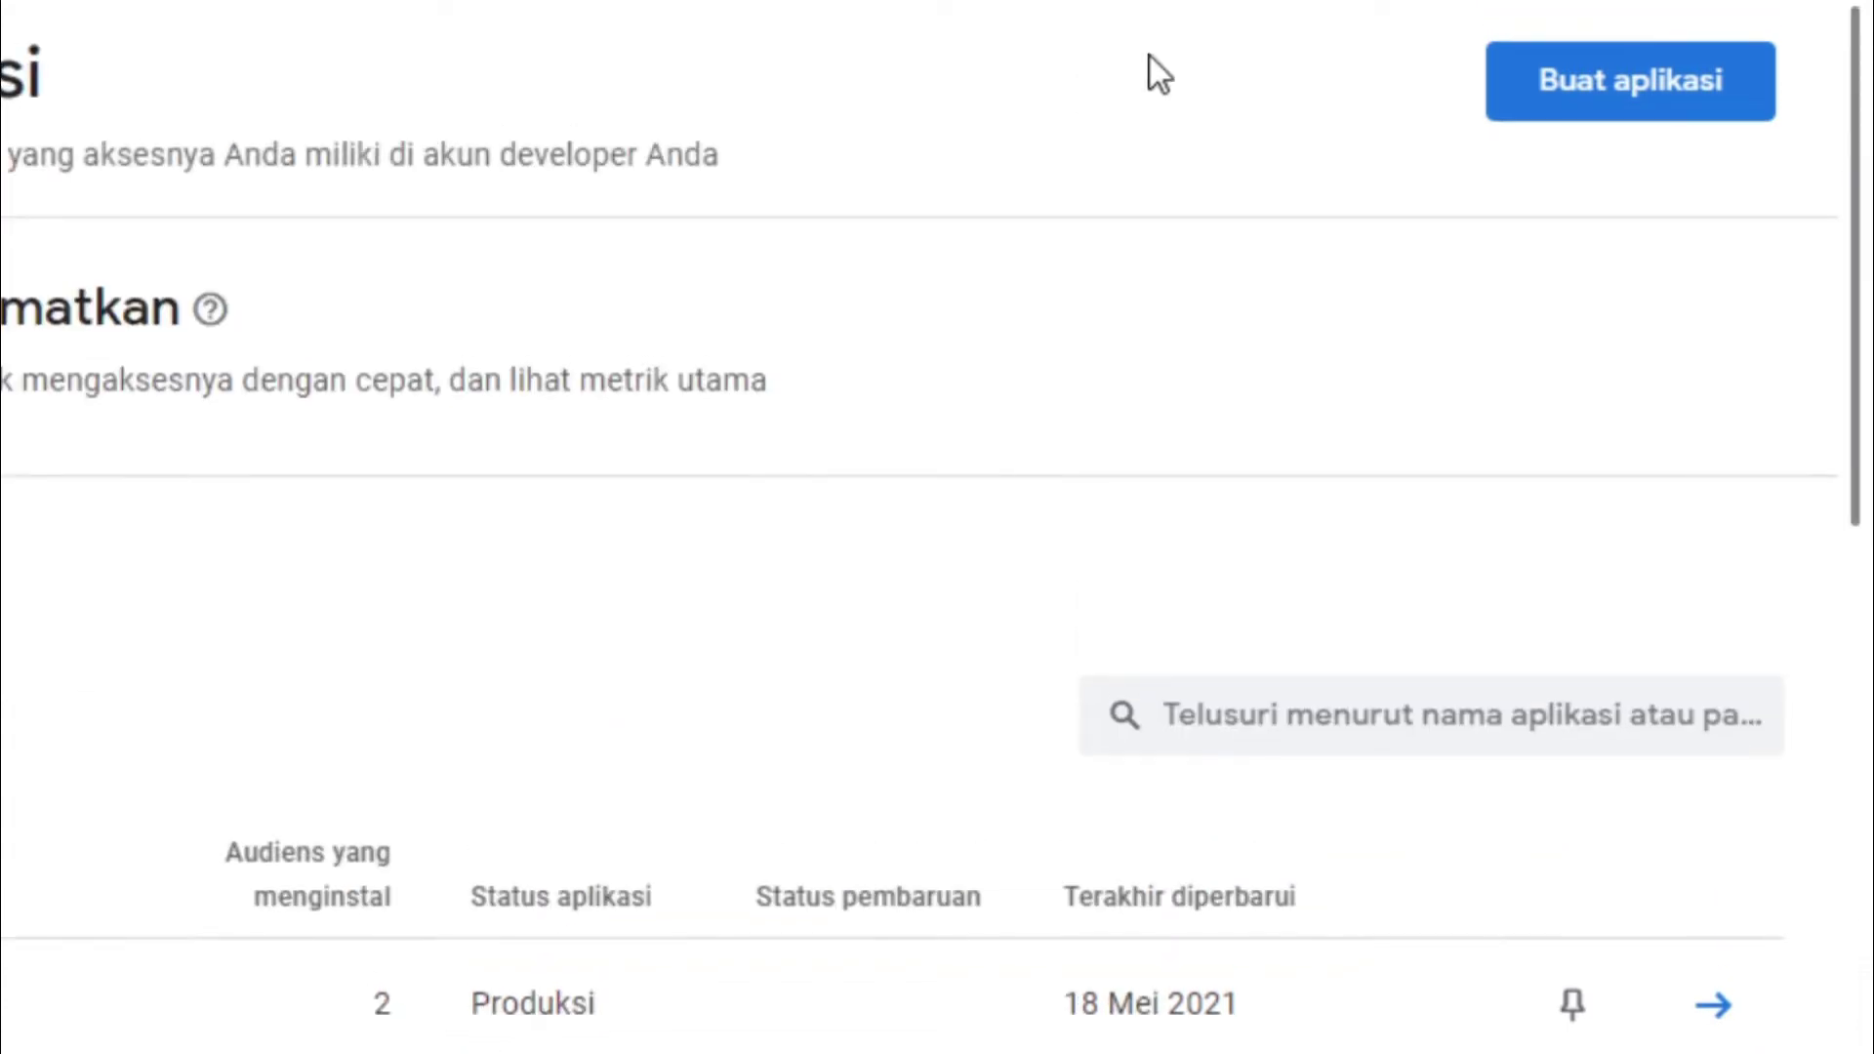
click(1596, 89)
click(924, 380)
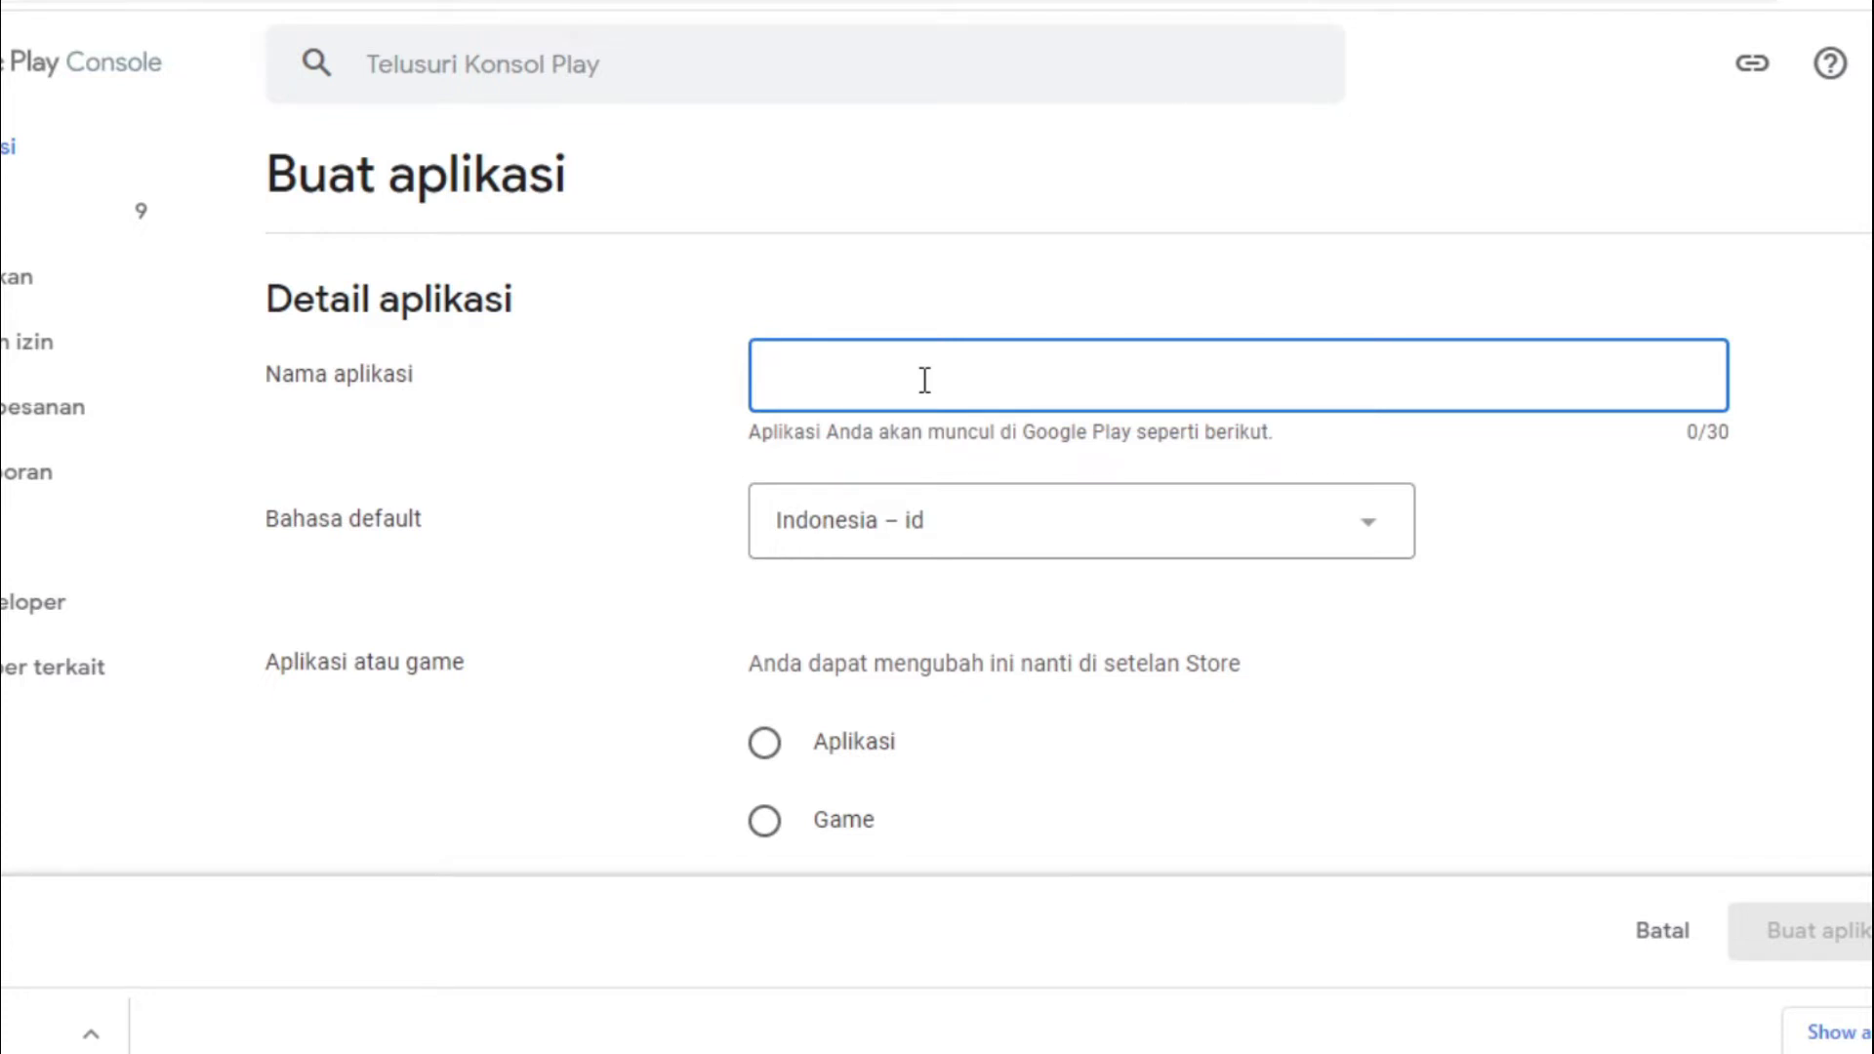
text(Materi IT)
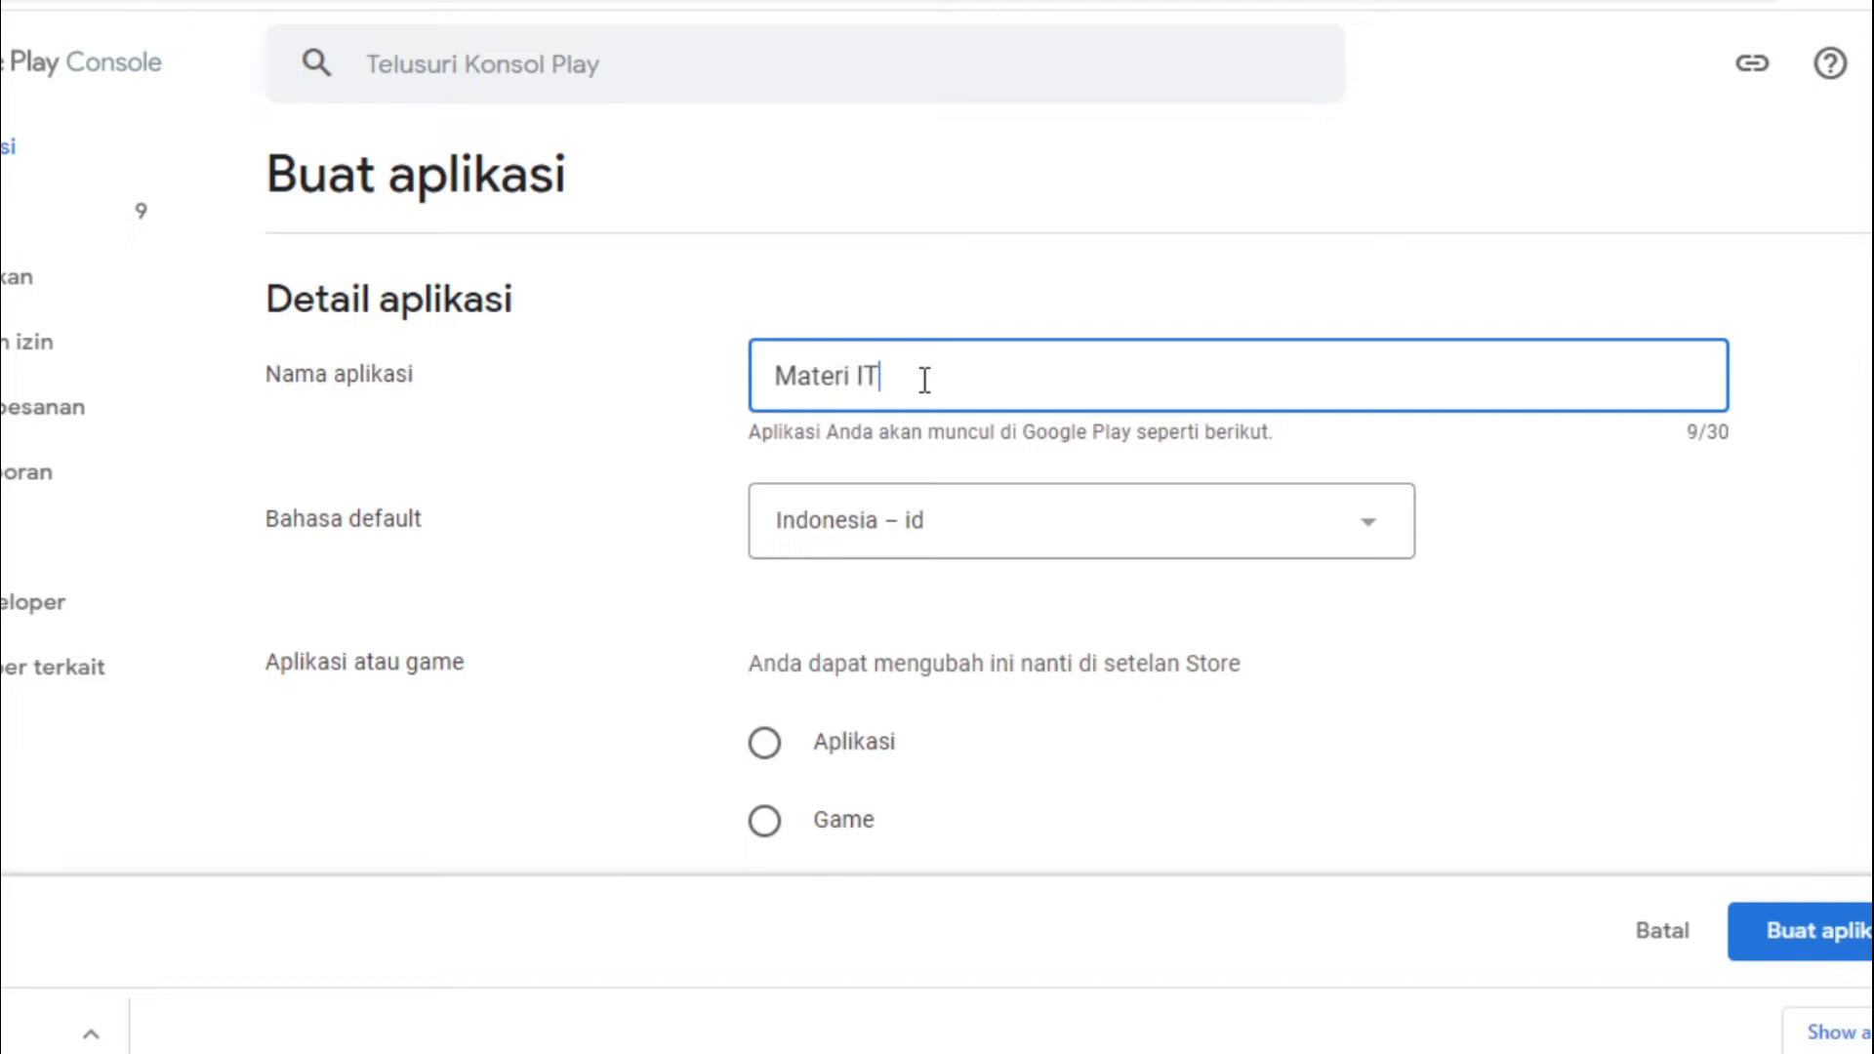
click(857, 379)
text(Kuliah)
click(591, 437)
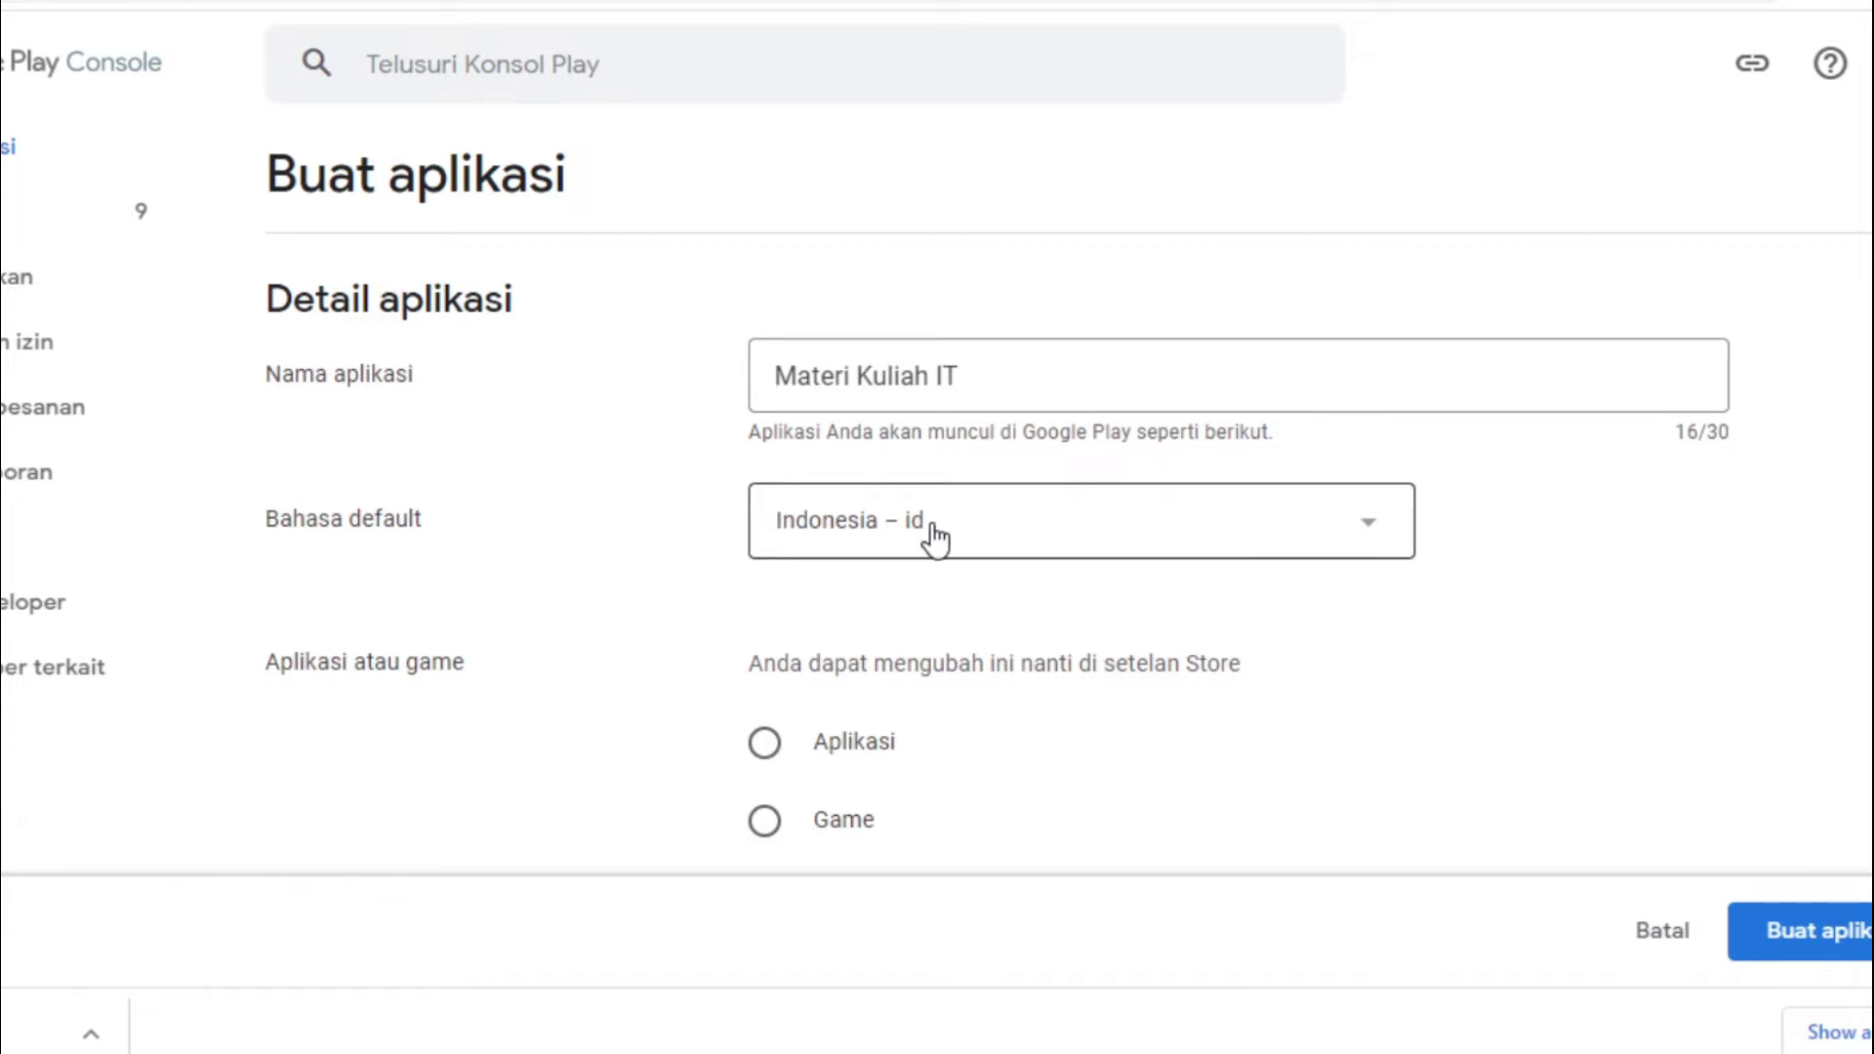
Make it a free app (not a game), accept both declarations, and create it
scroll(721, 404, down, 3)
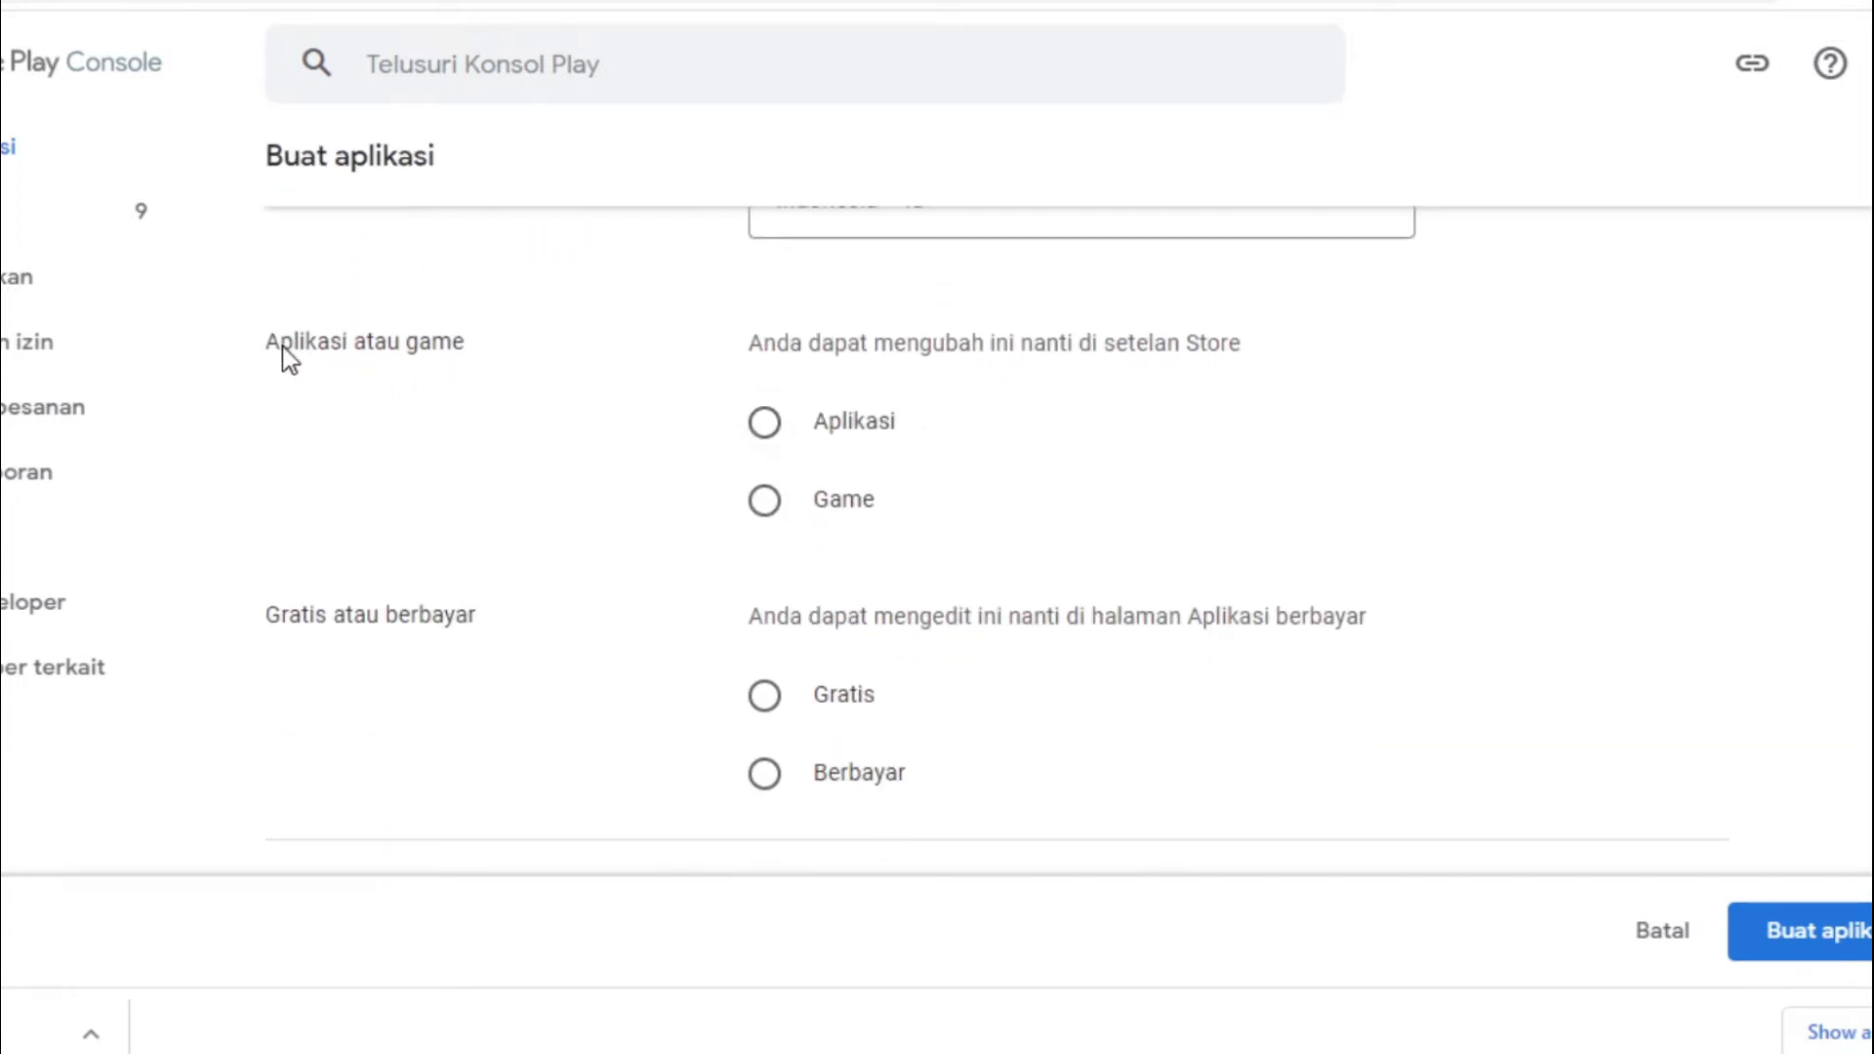
click(765, 423)
scroll(1132, 262, down, 1)
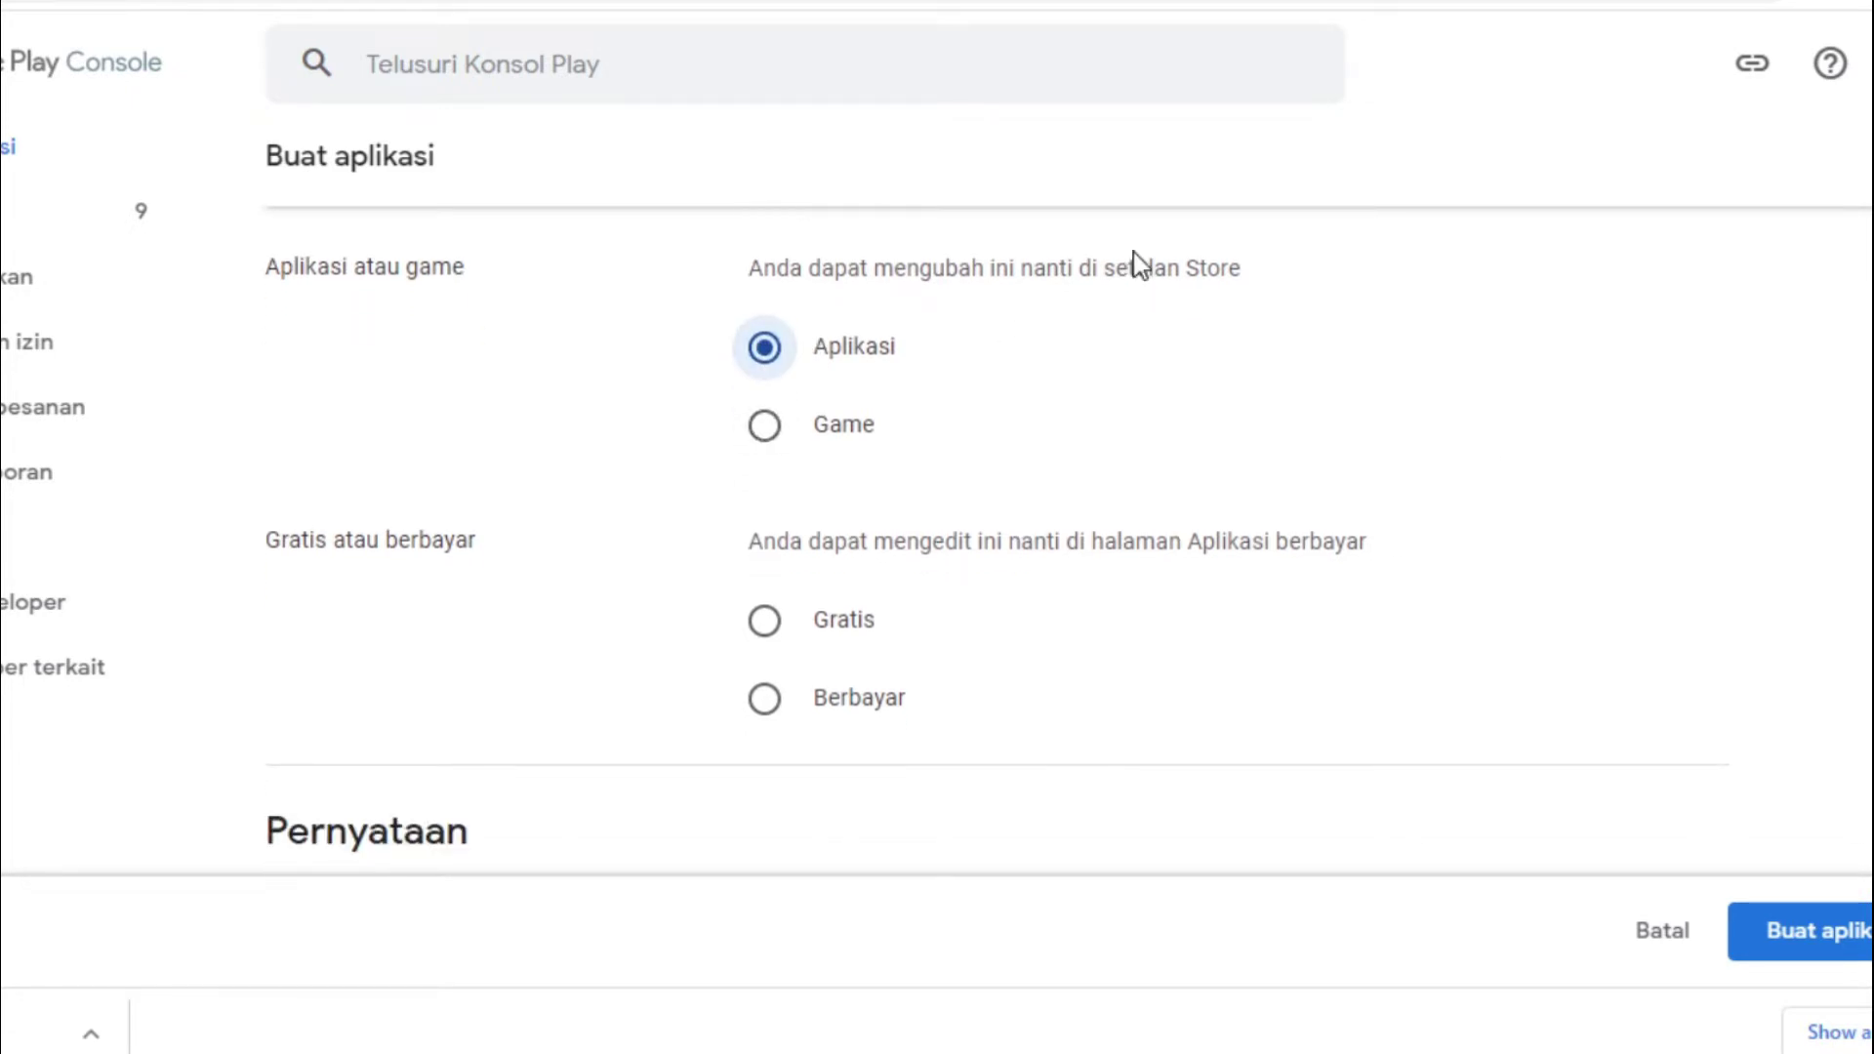
click(765, 621)
scroll(912, 511, down, 6)
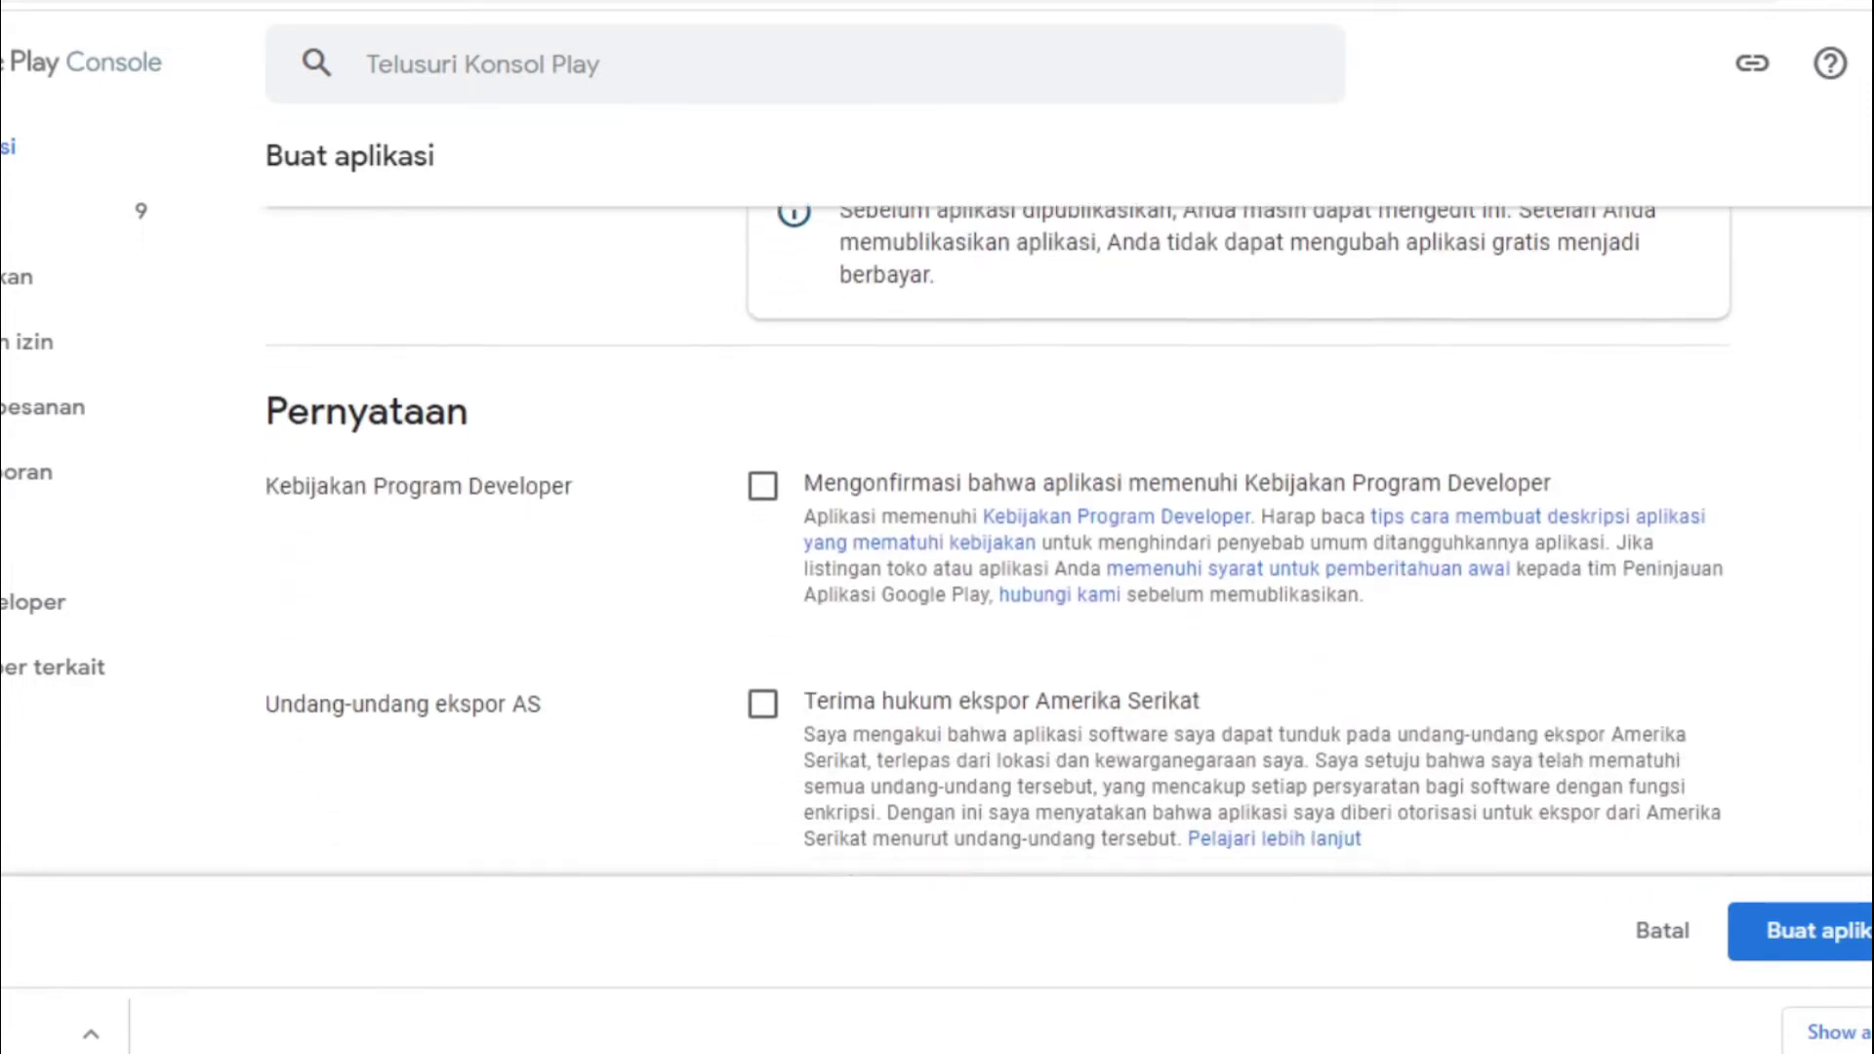
click(763, 377)
click(763, 593)
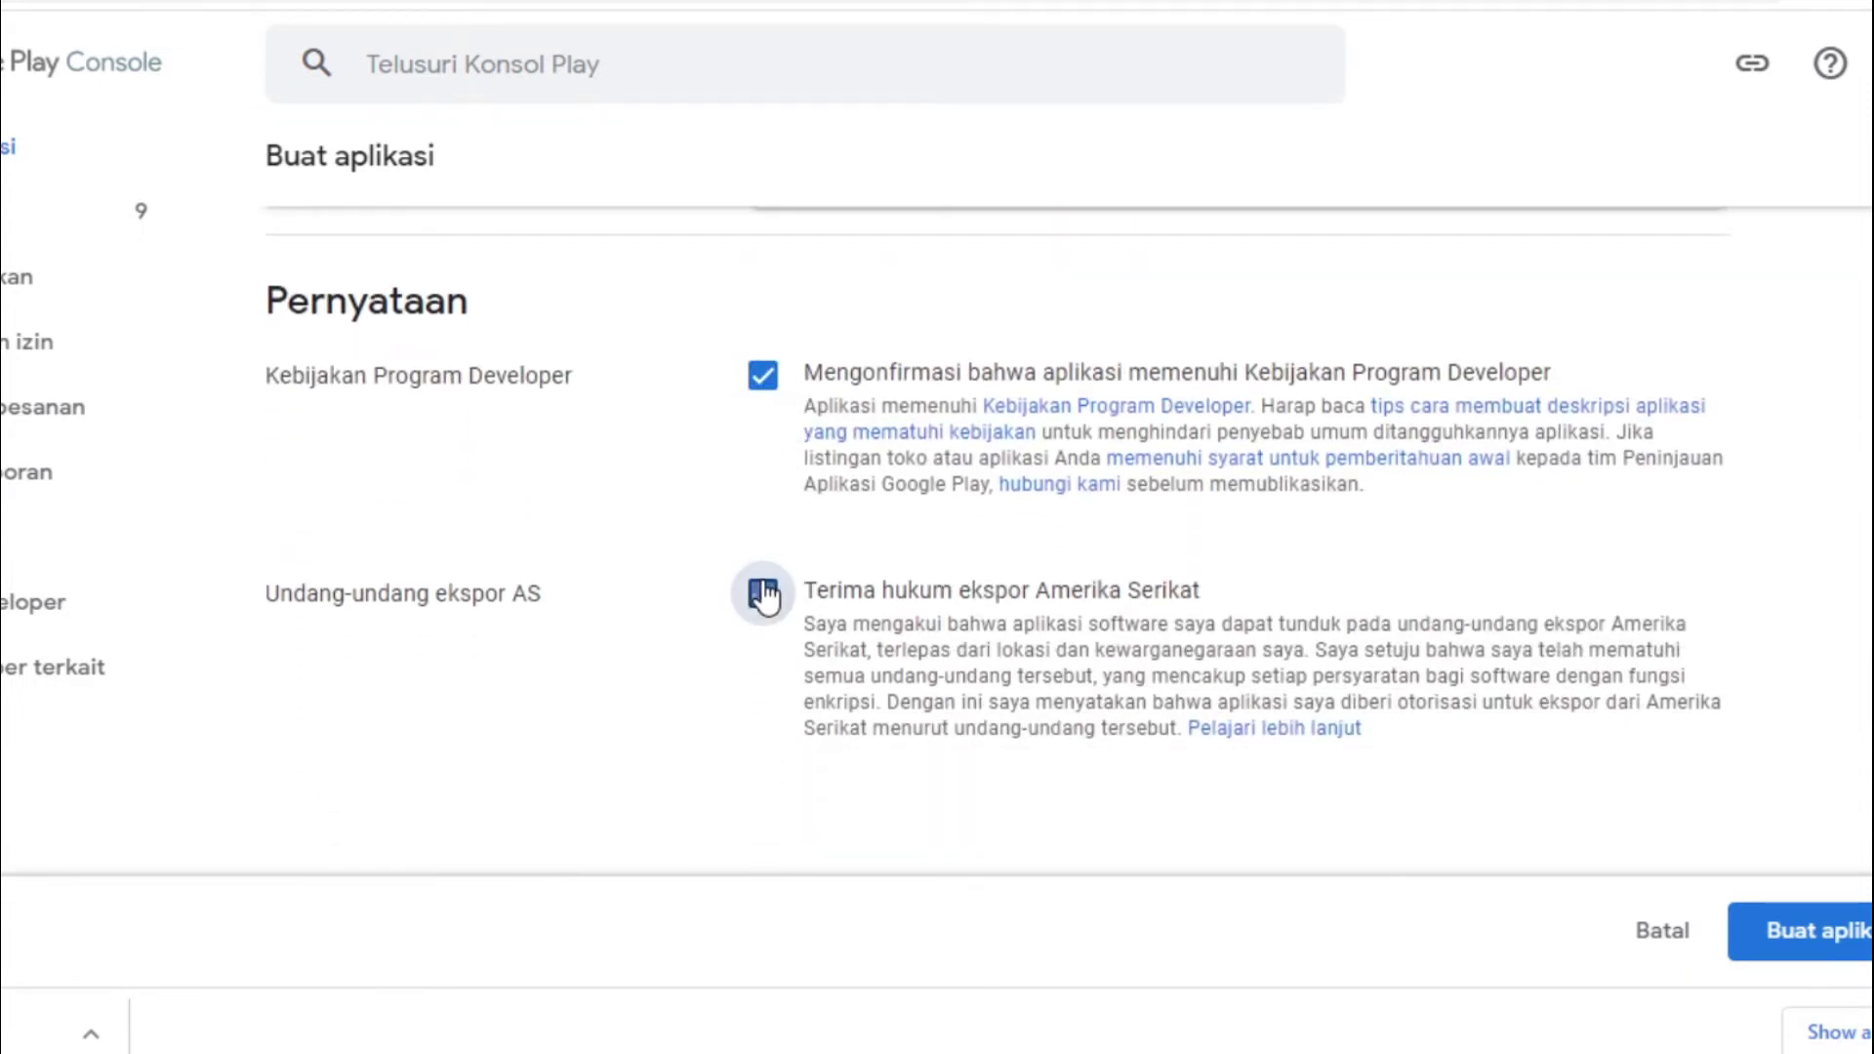
scroll(977, 488, down, 3)
click(1835, 932)
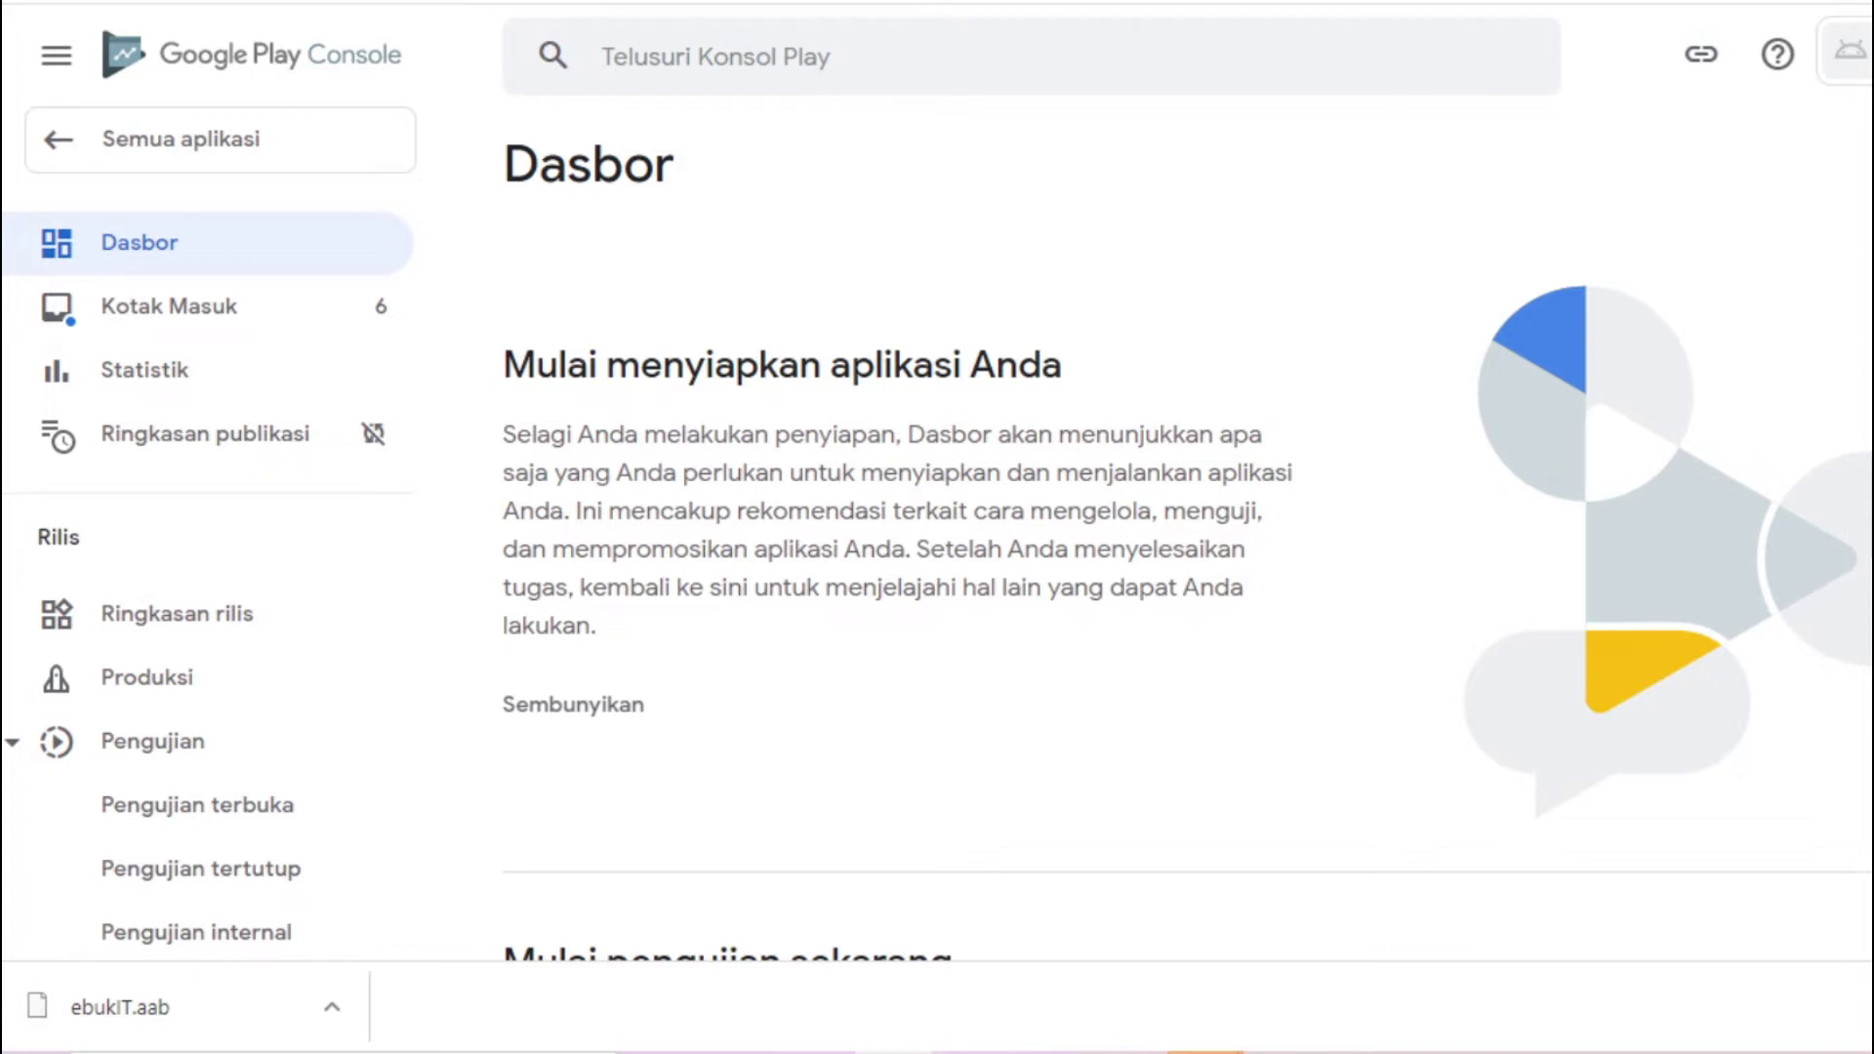
Scroll through the new app's Dasbor, reviewing the locked closed and open testing tasks
scroll(1187, 576, down, 10)
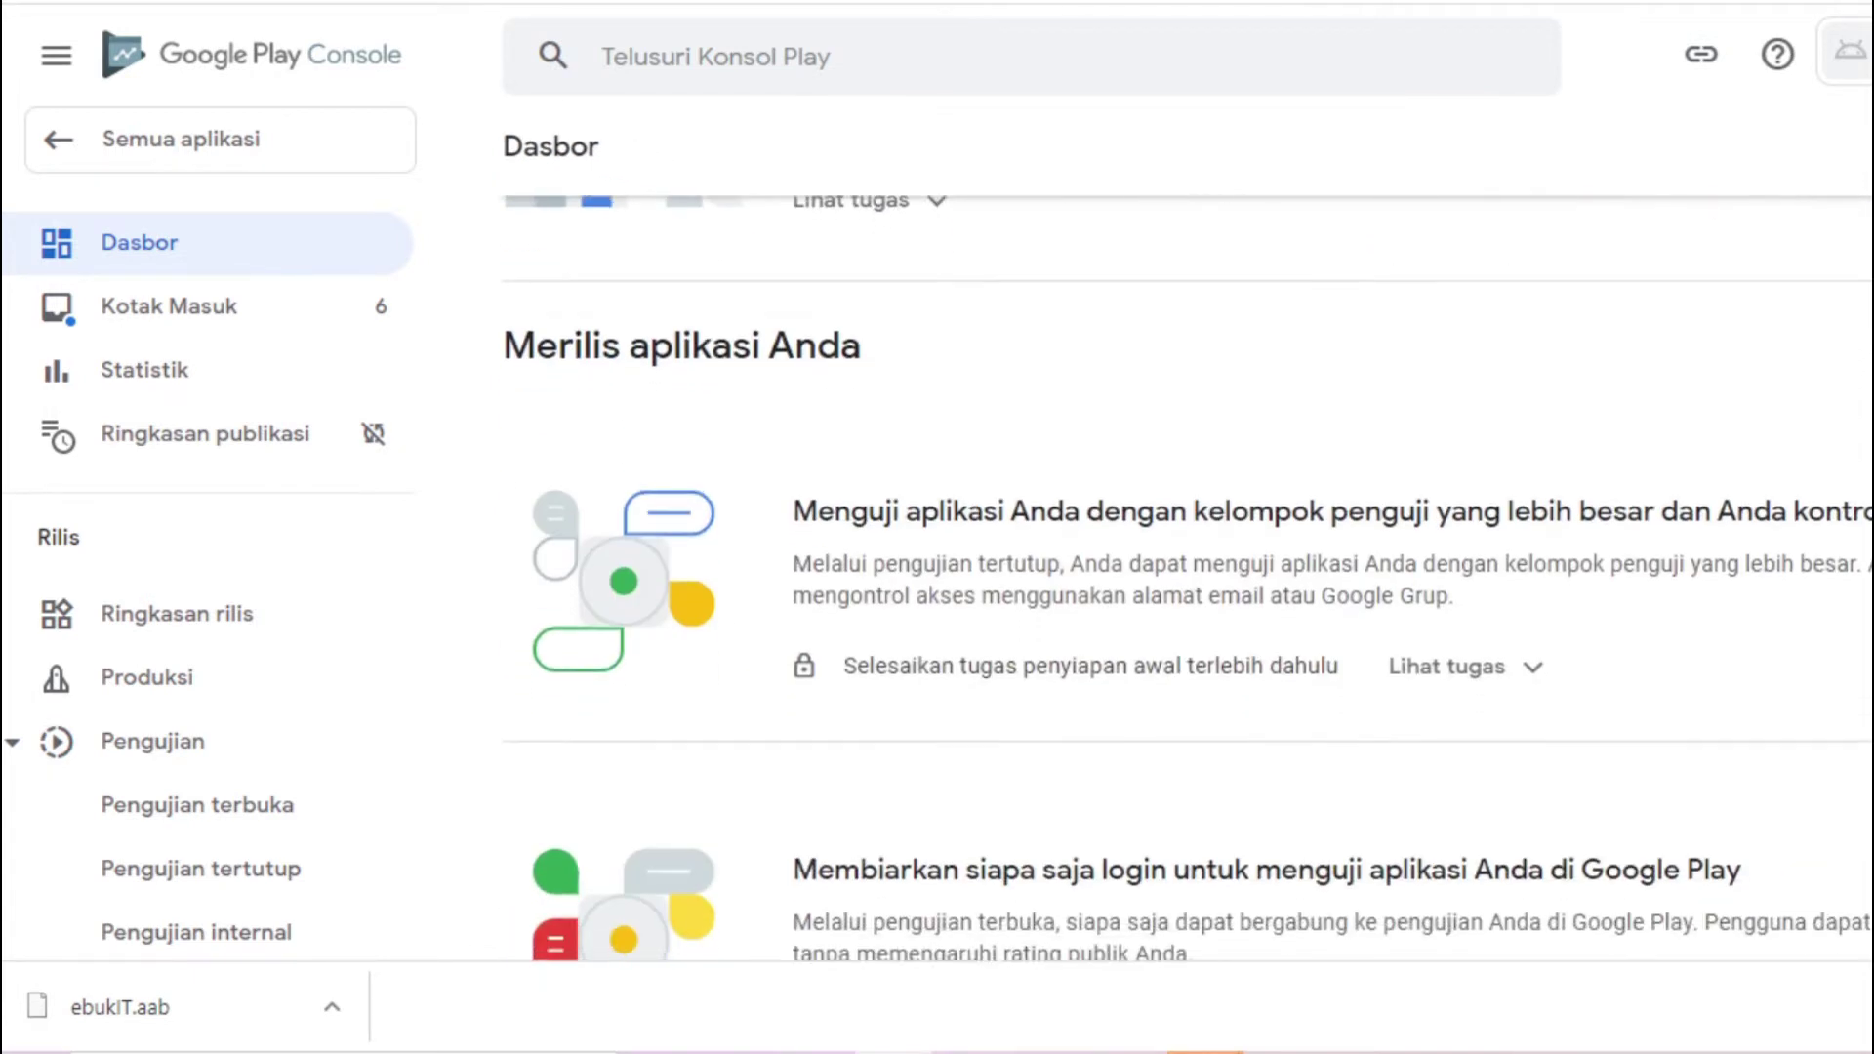
scroll(1187, 576, up, 10)
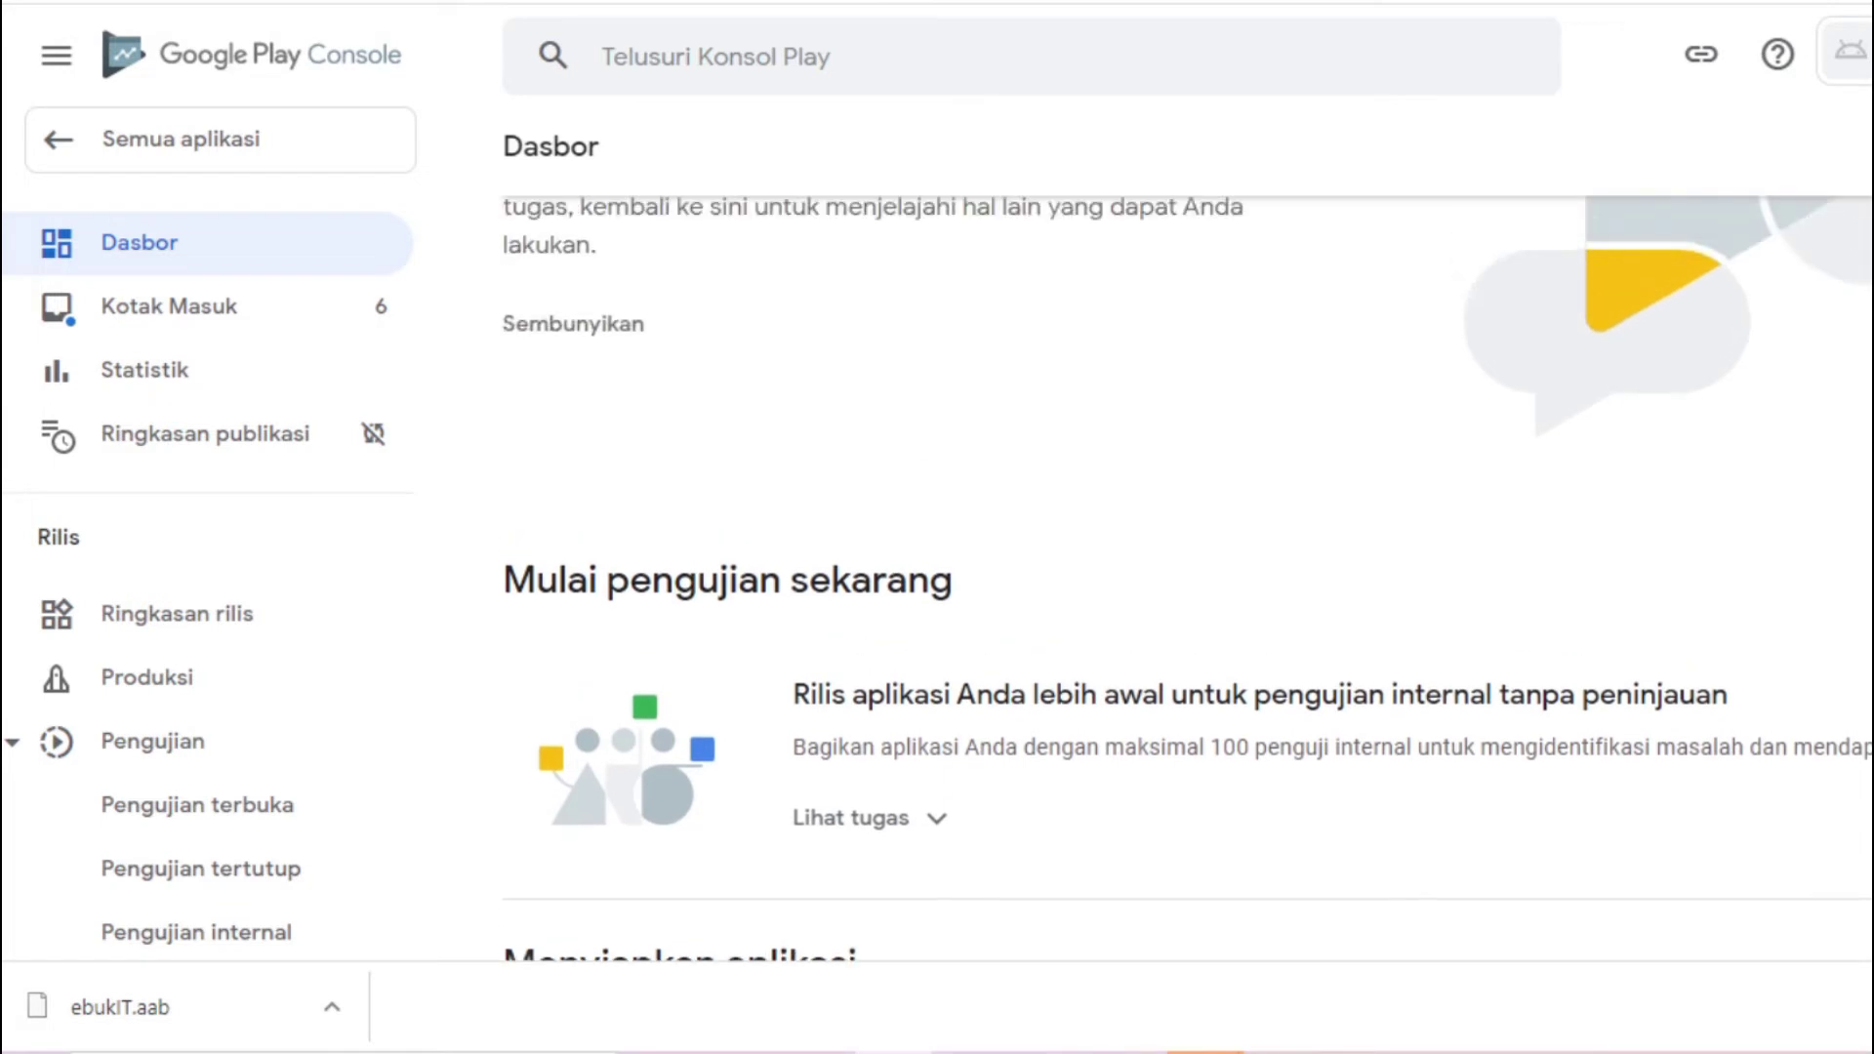
scroll(1188, 576, down, 8)
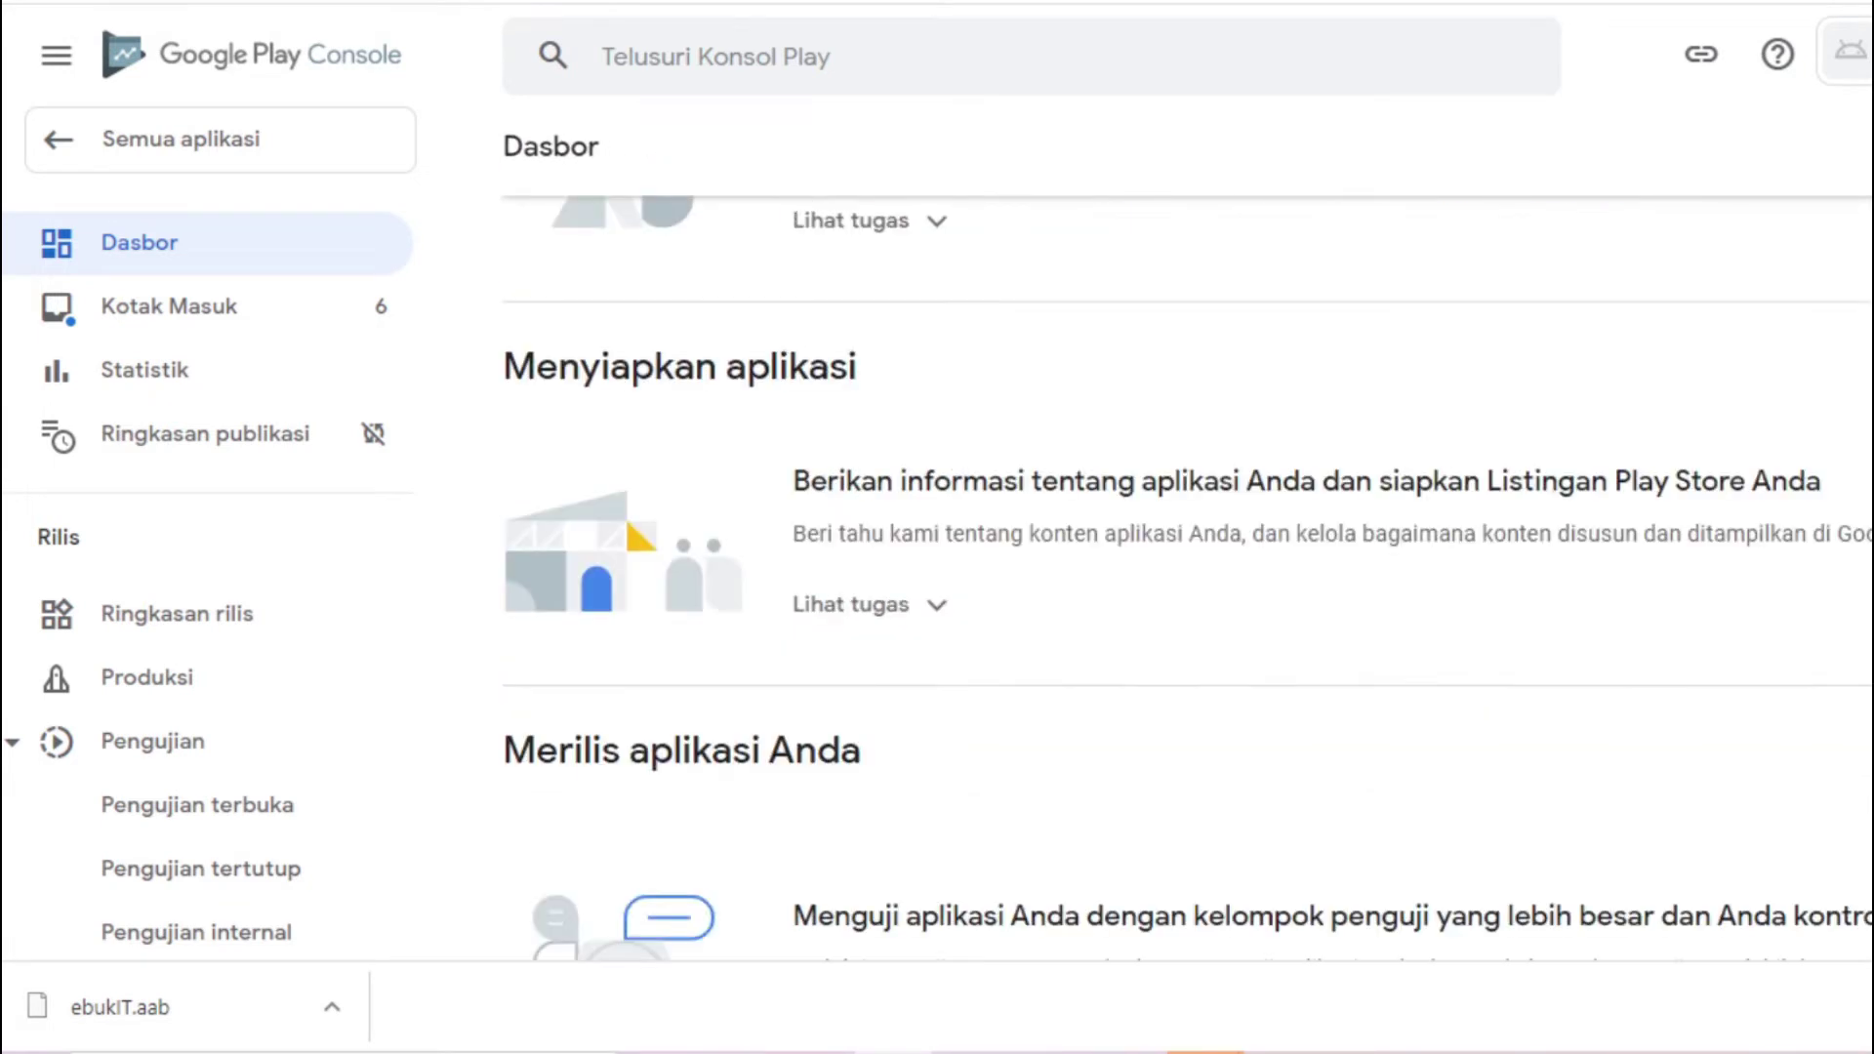
scroll(1187, 576, up, 5)
scroll(1187, 576, down, 12)
scroll(1187, 576, up, 3)
scroll(1187, 576, down, 2)
scroll(1187, 576, up, 8)
scroll(1187, 576, down, 6)
scroll(1187, 576, up, 6)
scroll(1187, 576, down, 7)
scroll(606, 284, down, 1)
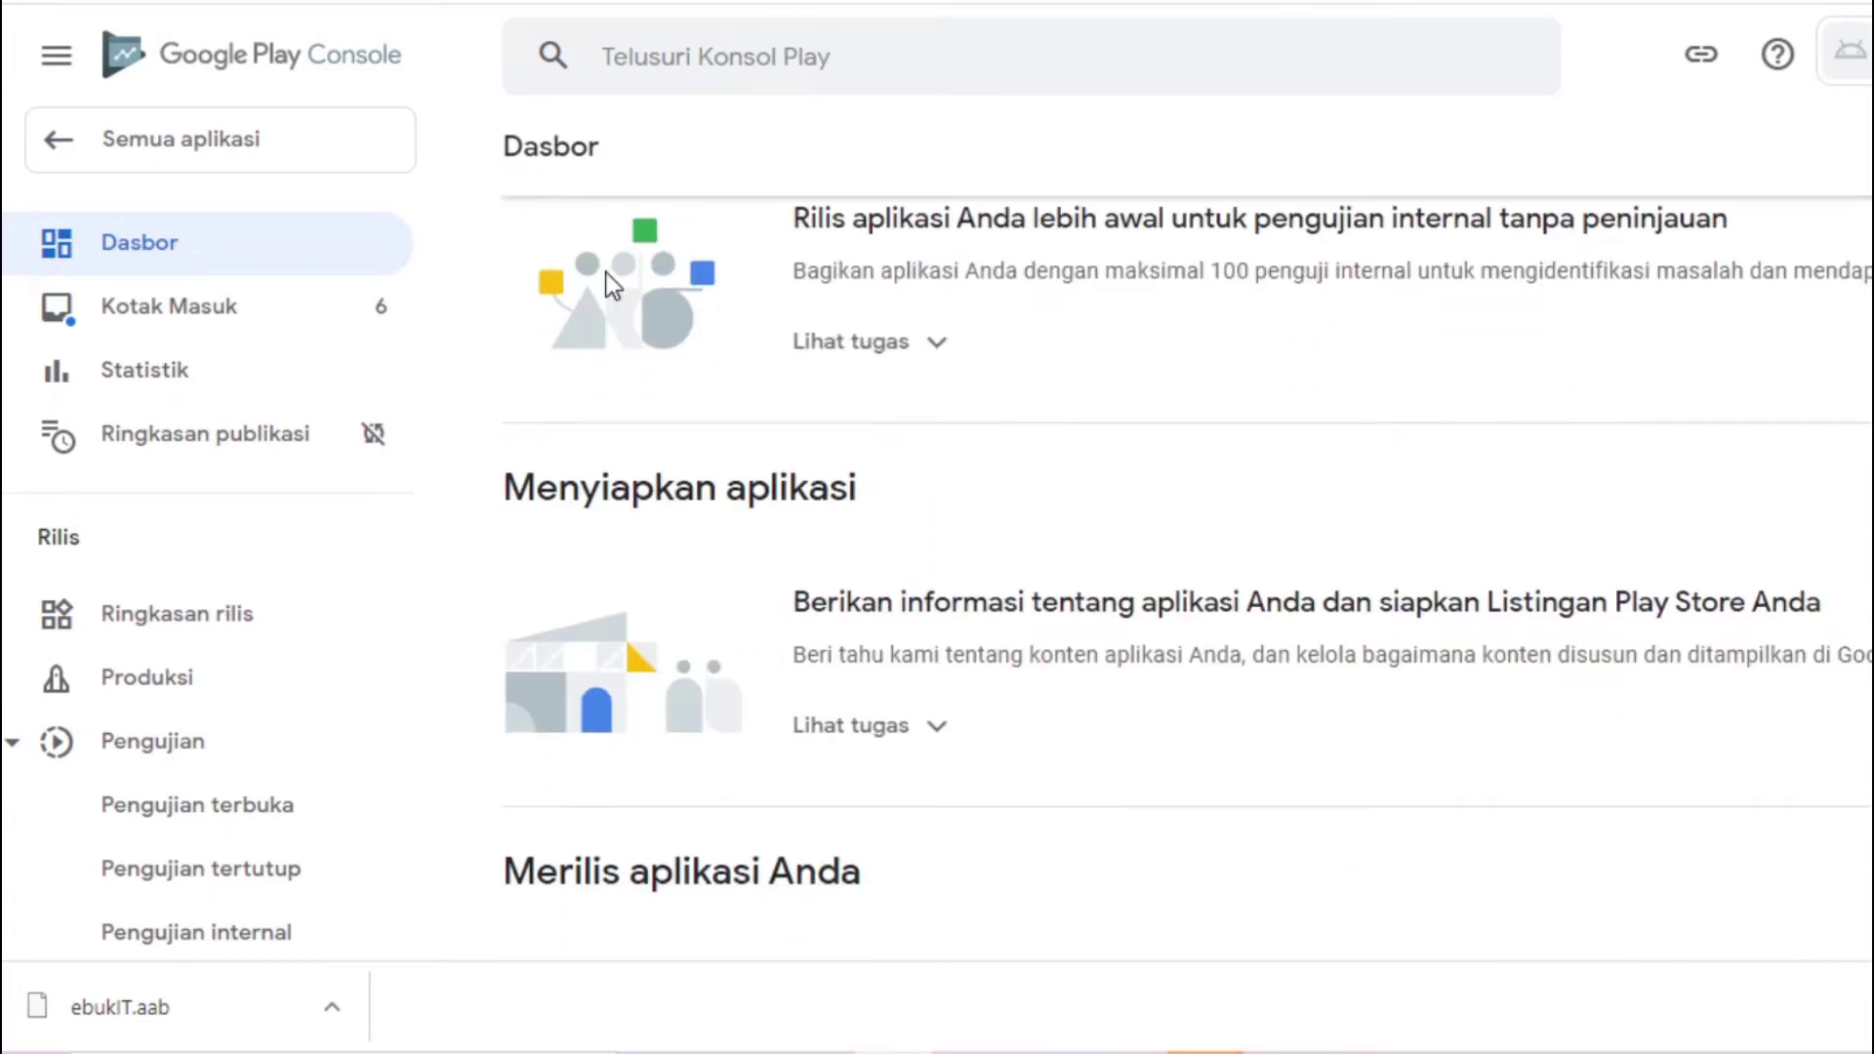
scroll(1187, 576, up, 8)
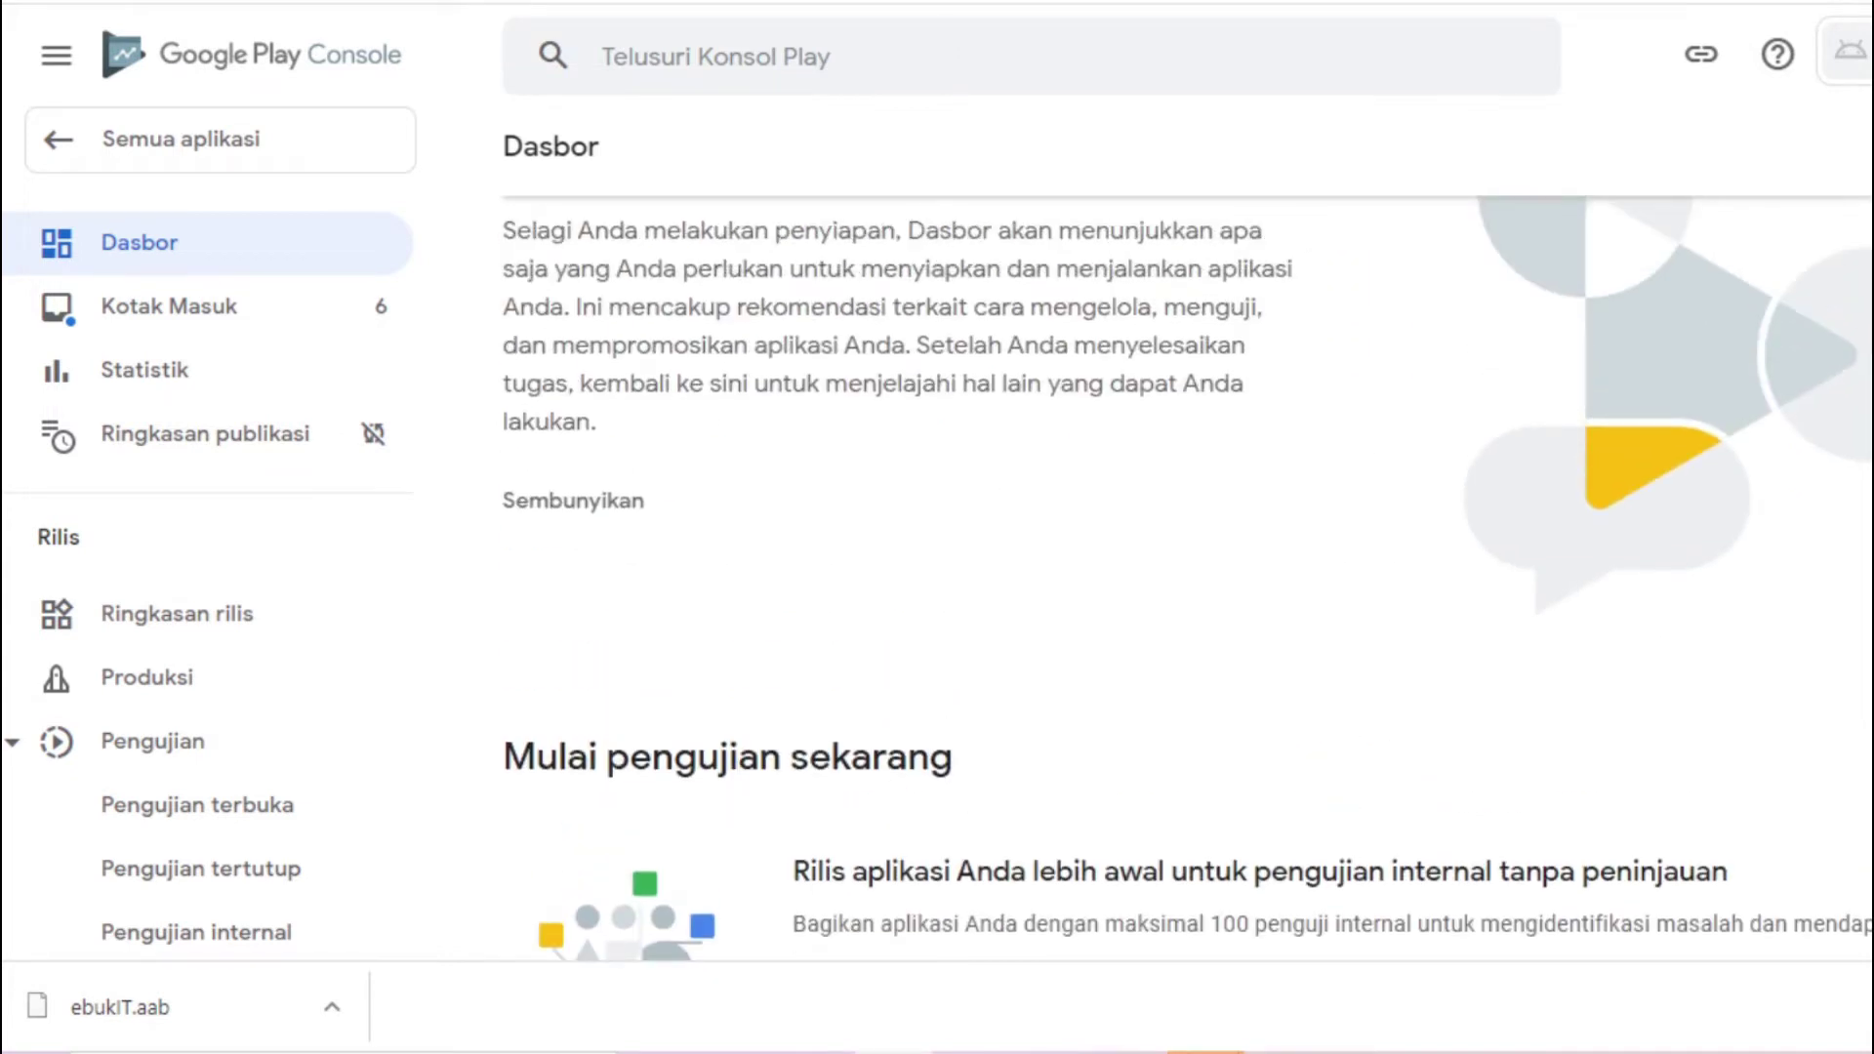
scroll(878, 573, down, 5)
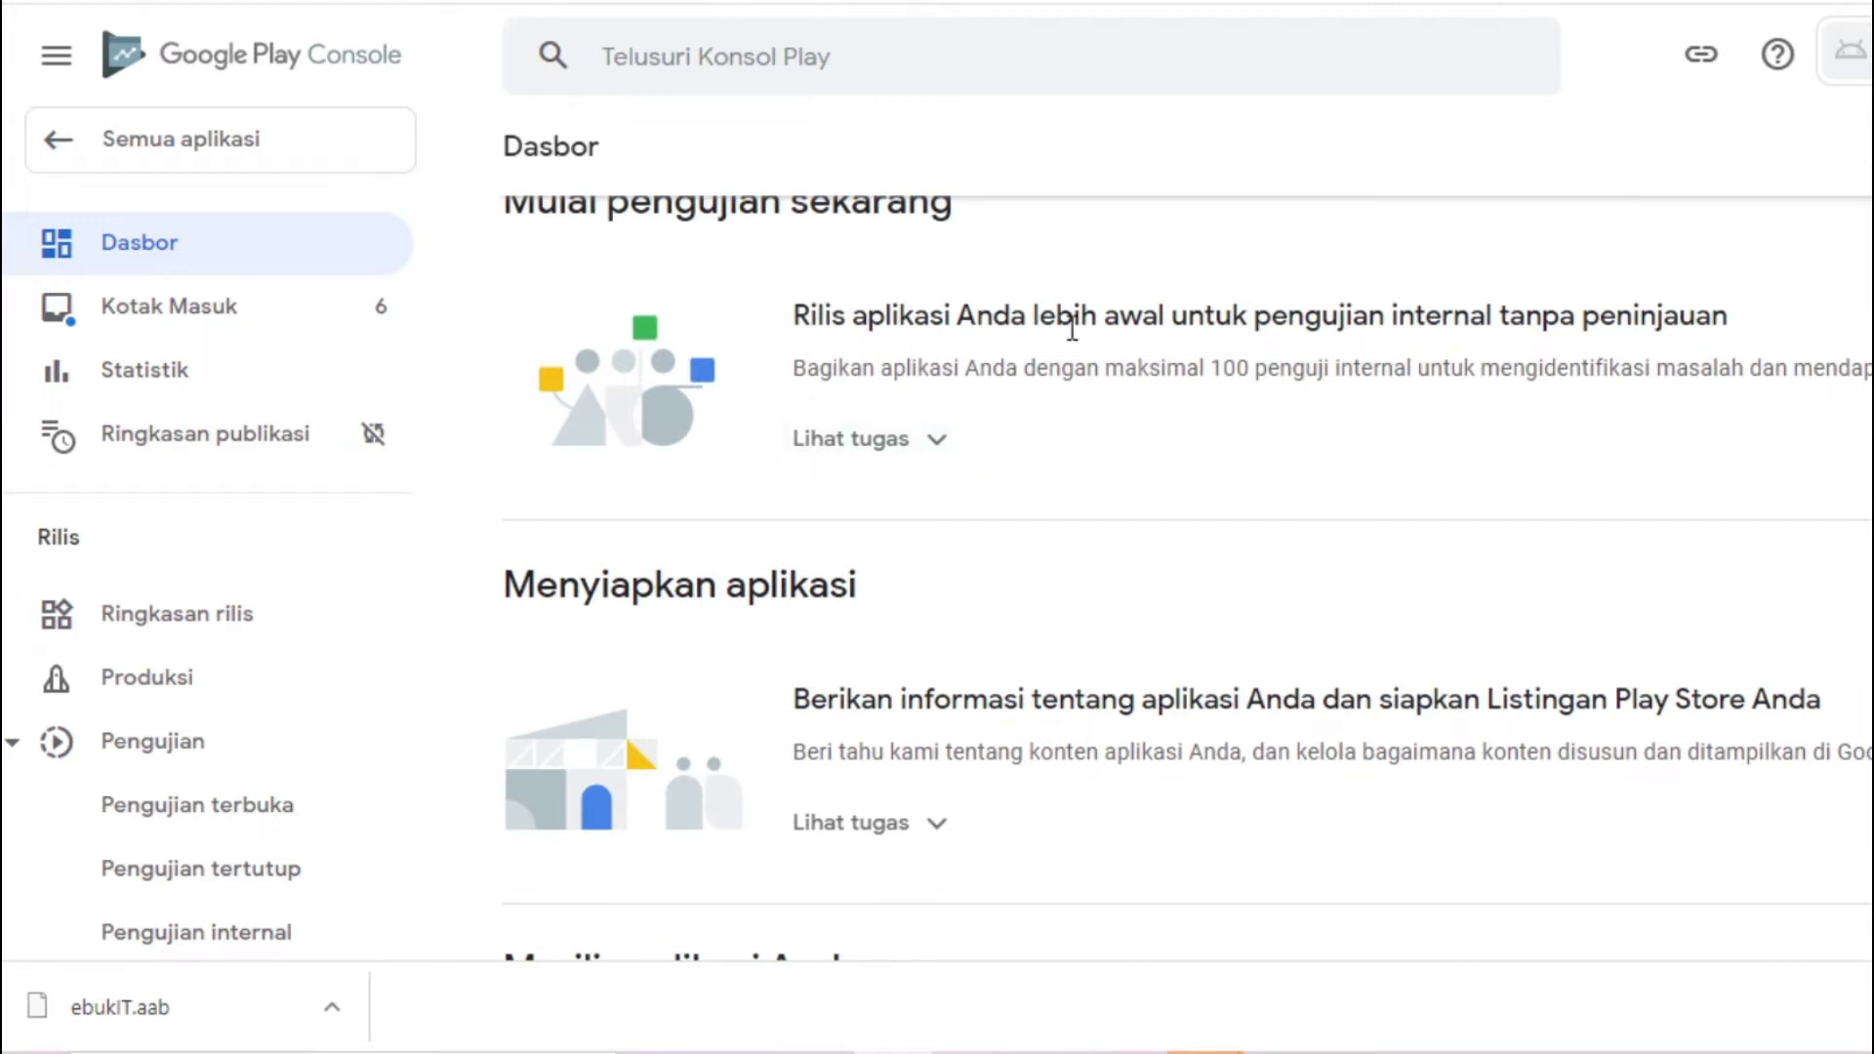
scroll(1022, 584, up, 7)
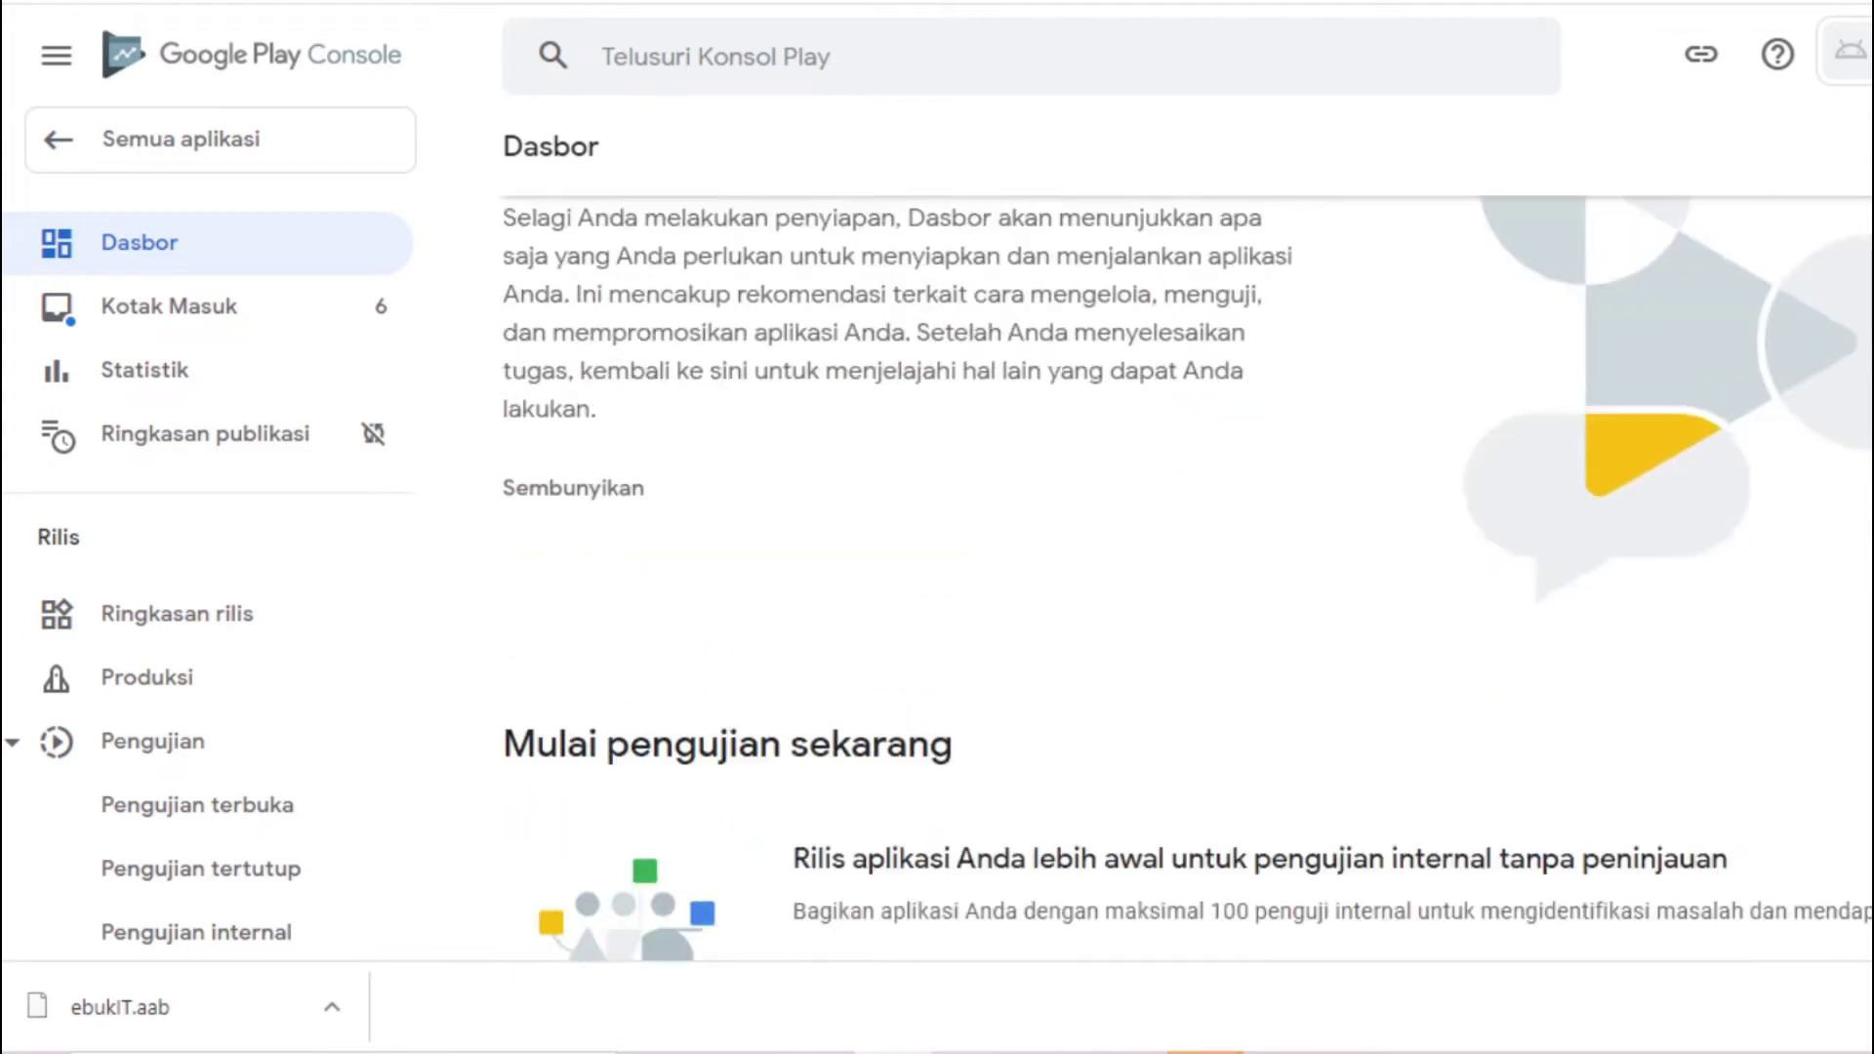
scroll(1023, 584, down, 6)
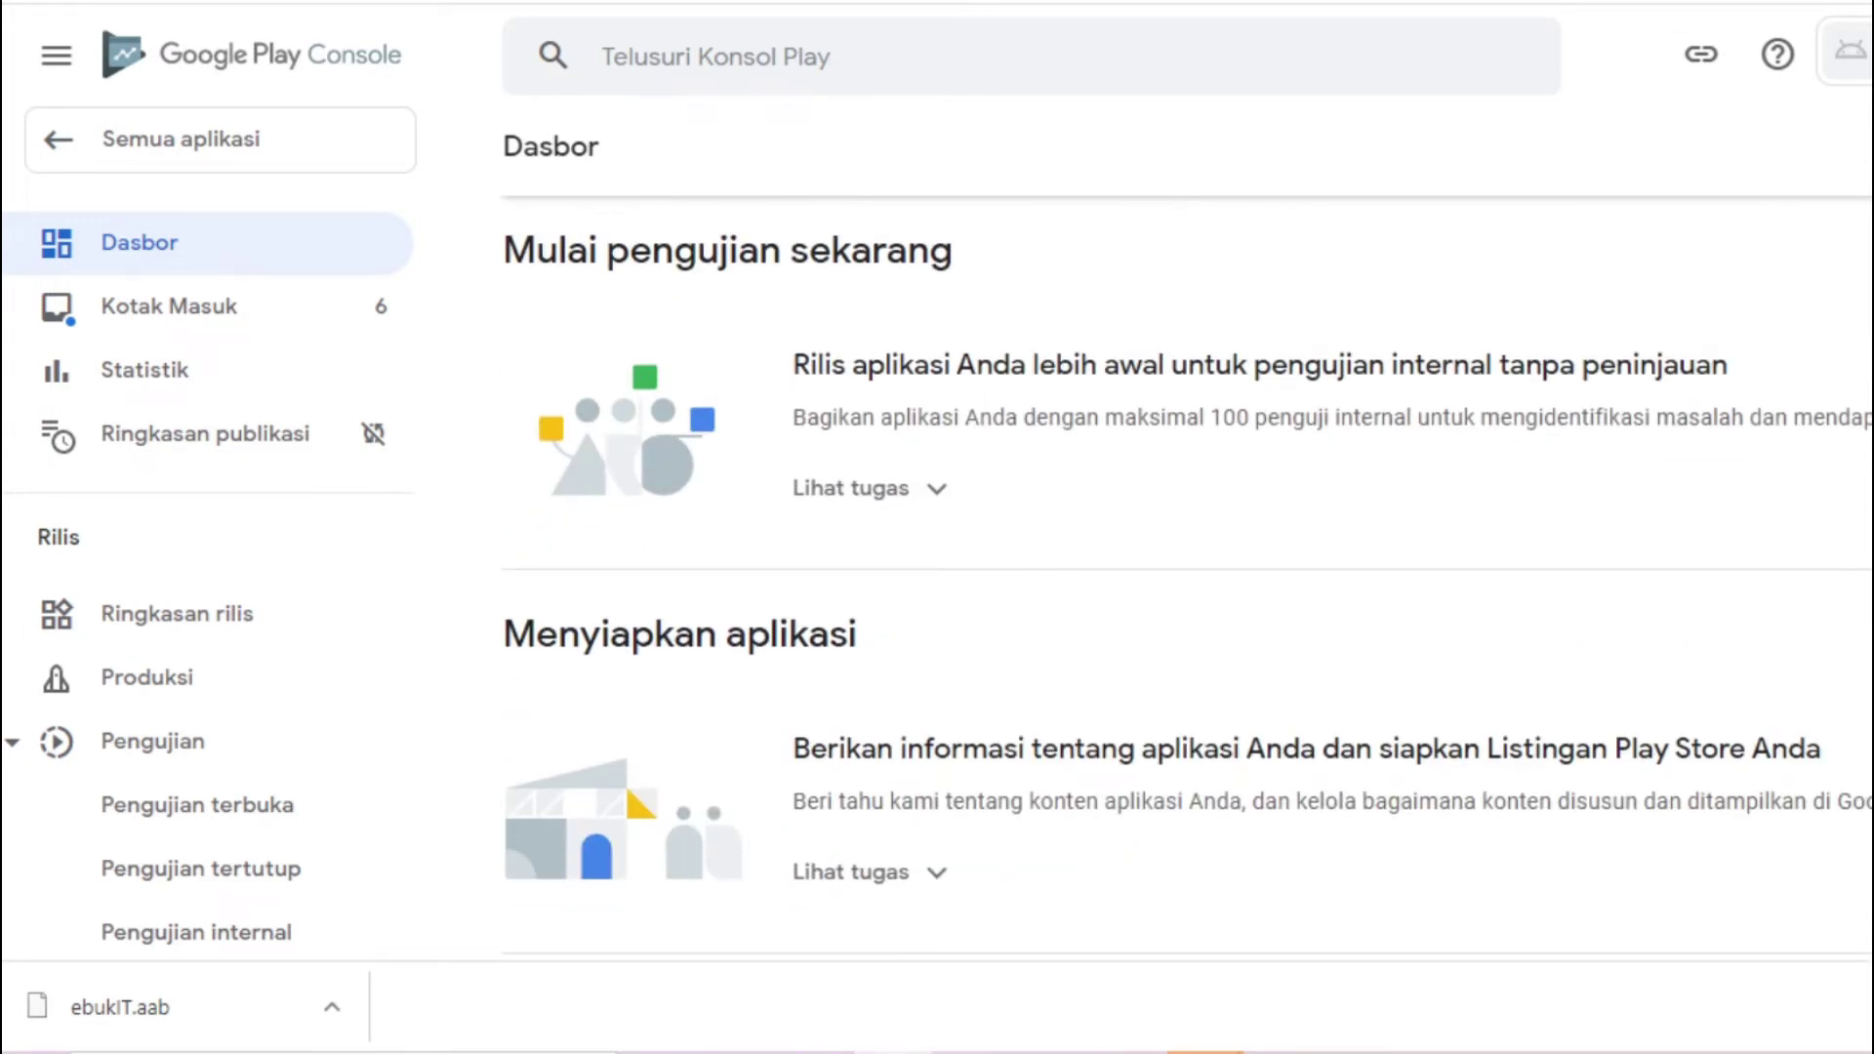
scroll(1025, 518, down, 6)
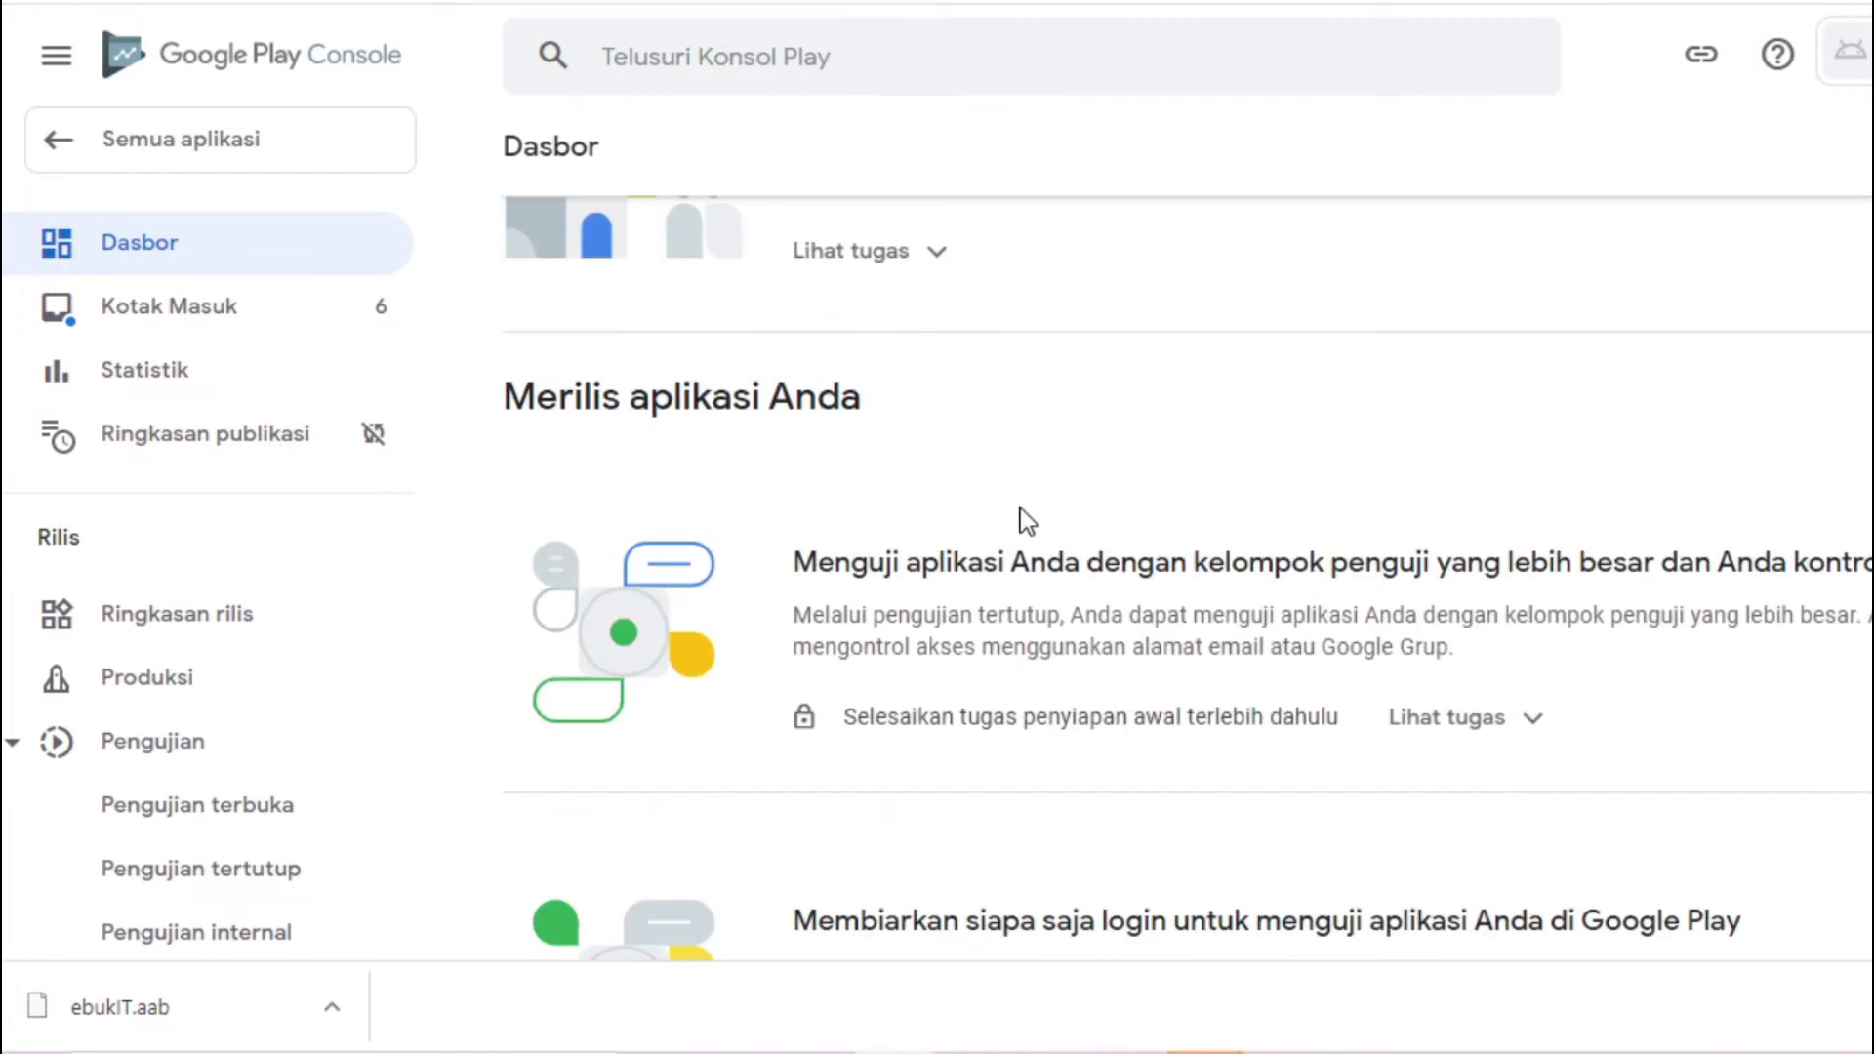
scroll(1188, 580, down, 2)
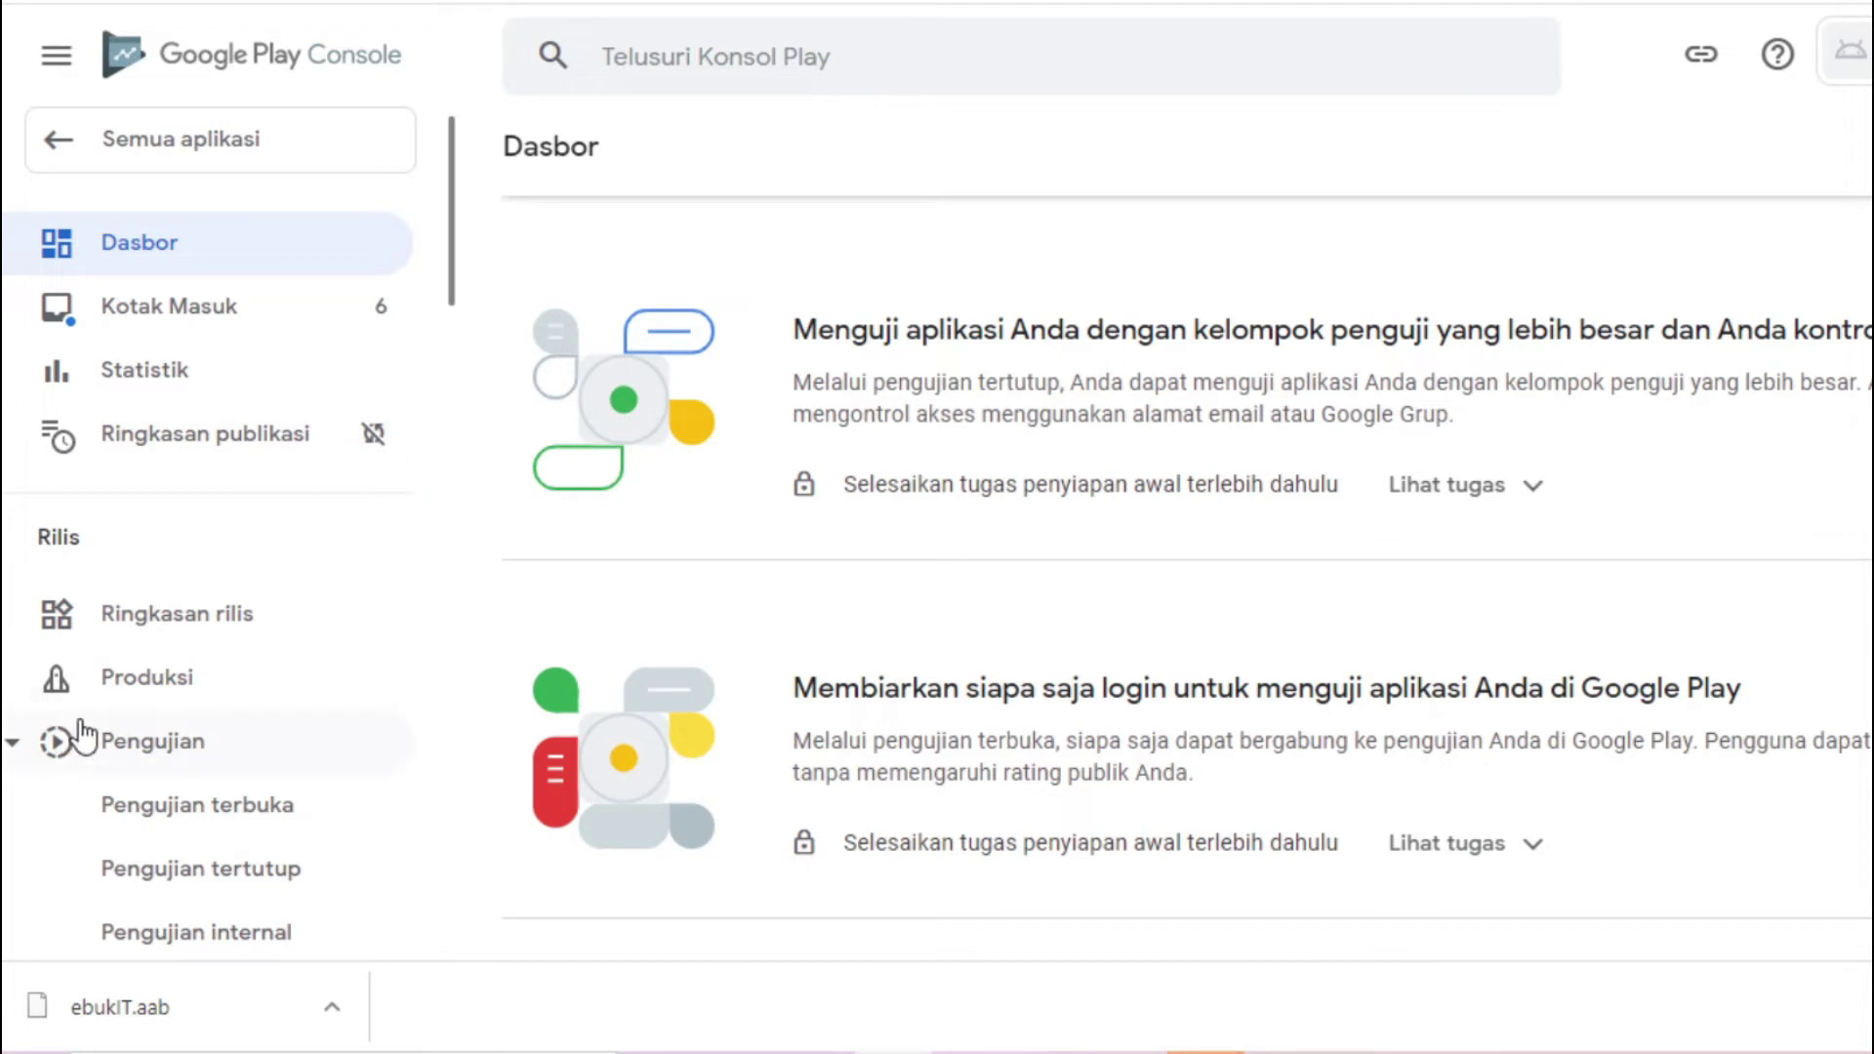
Create a new Produksi release and upload the ebukIT.aab app bundle
click(113, 695)
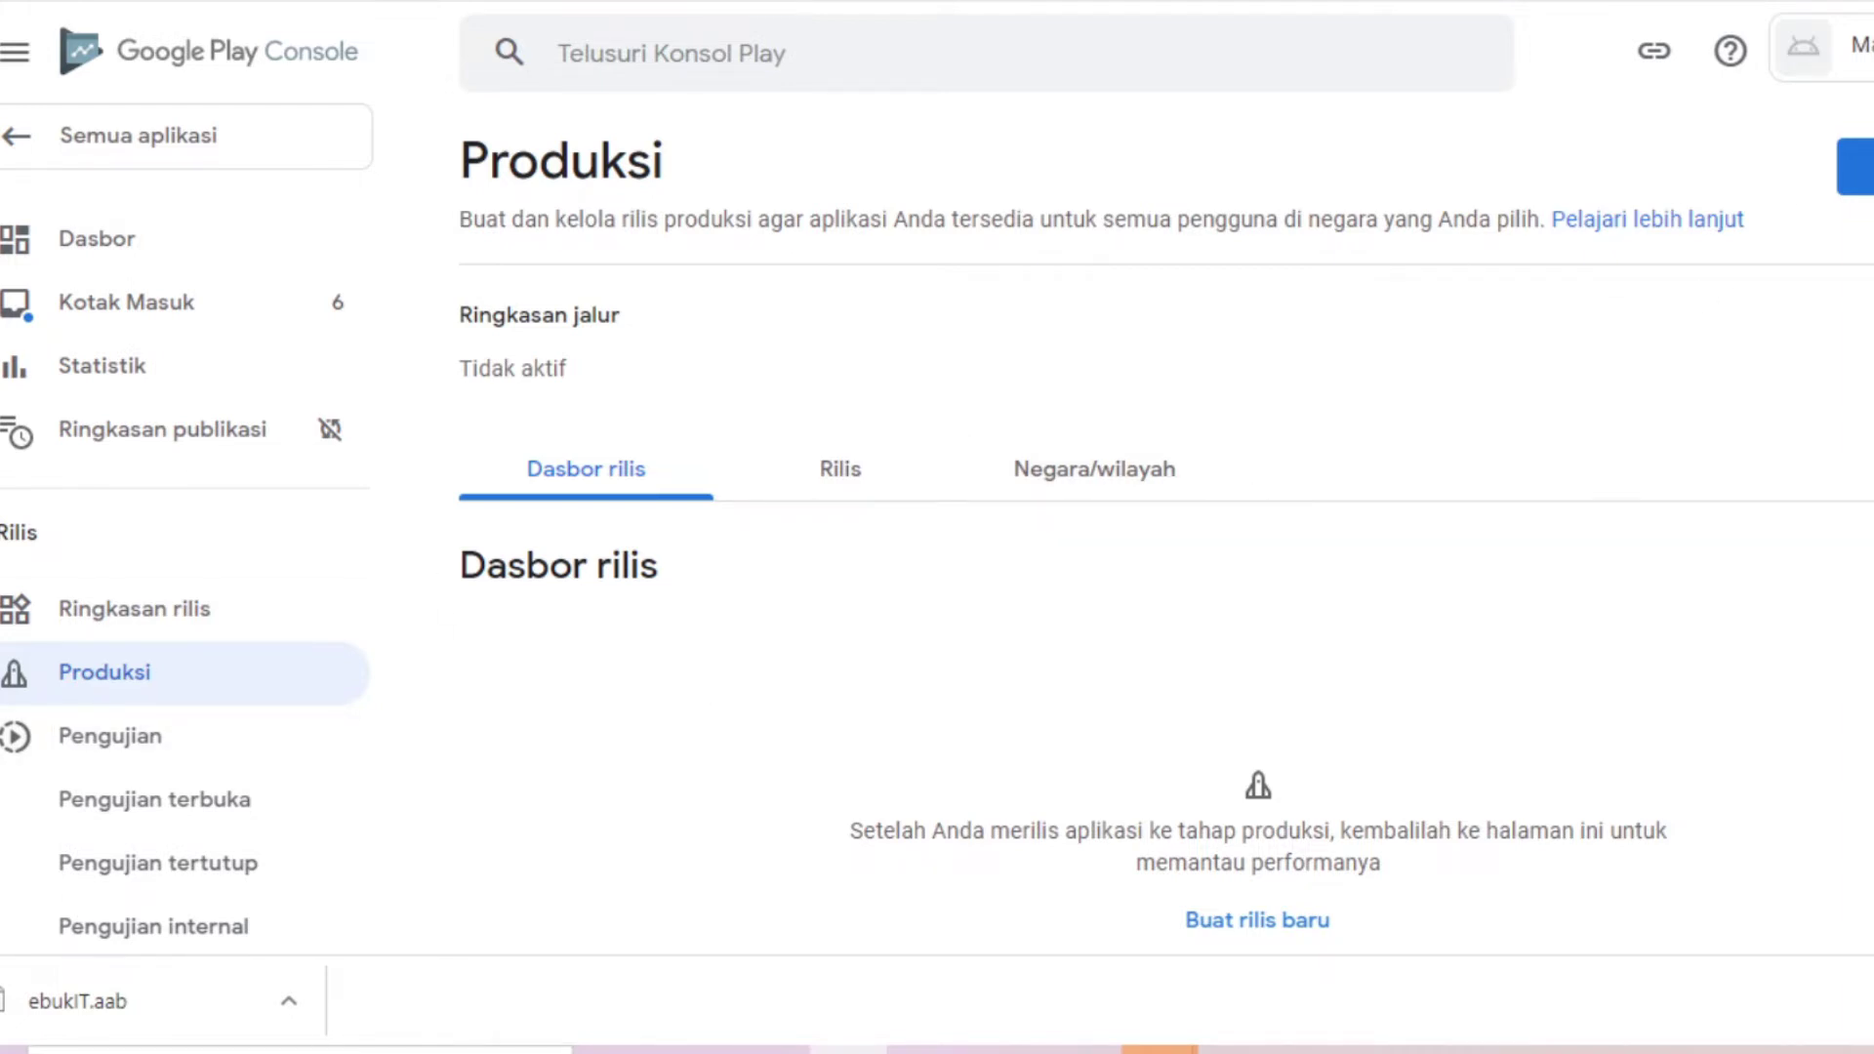
scroll(1279, 762, down, 2)
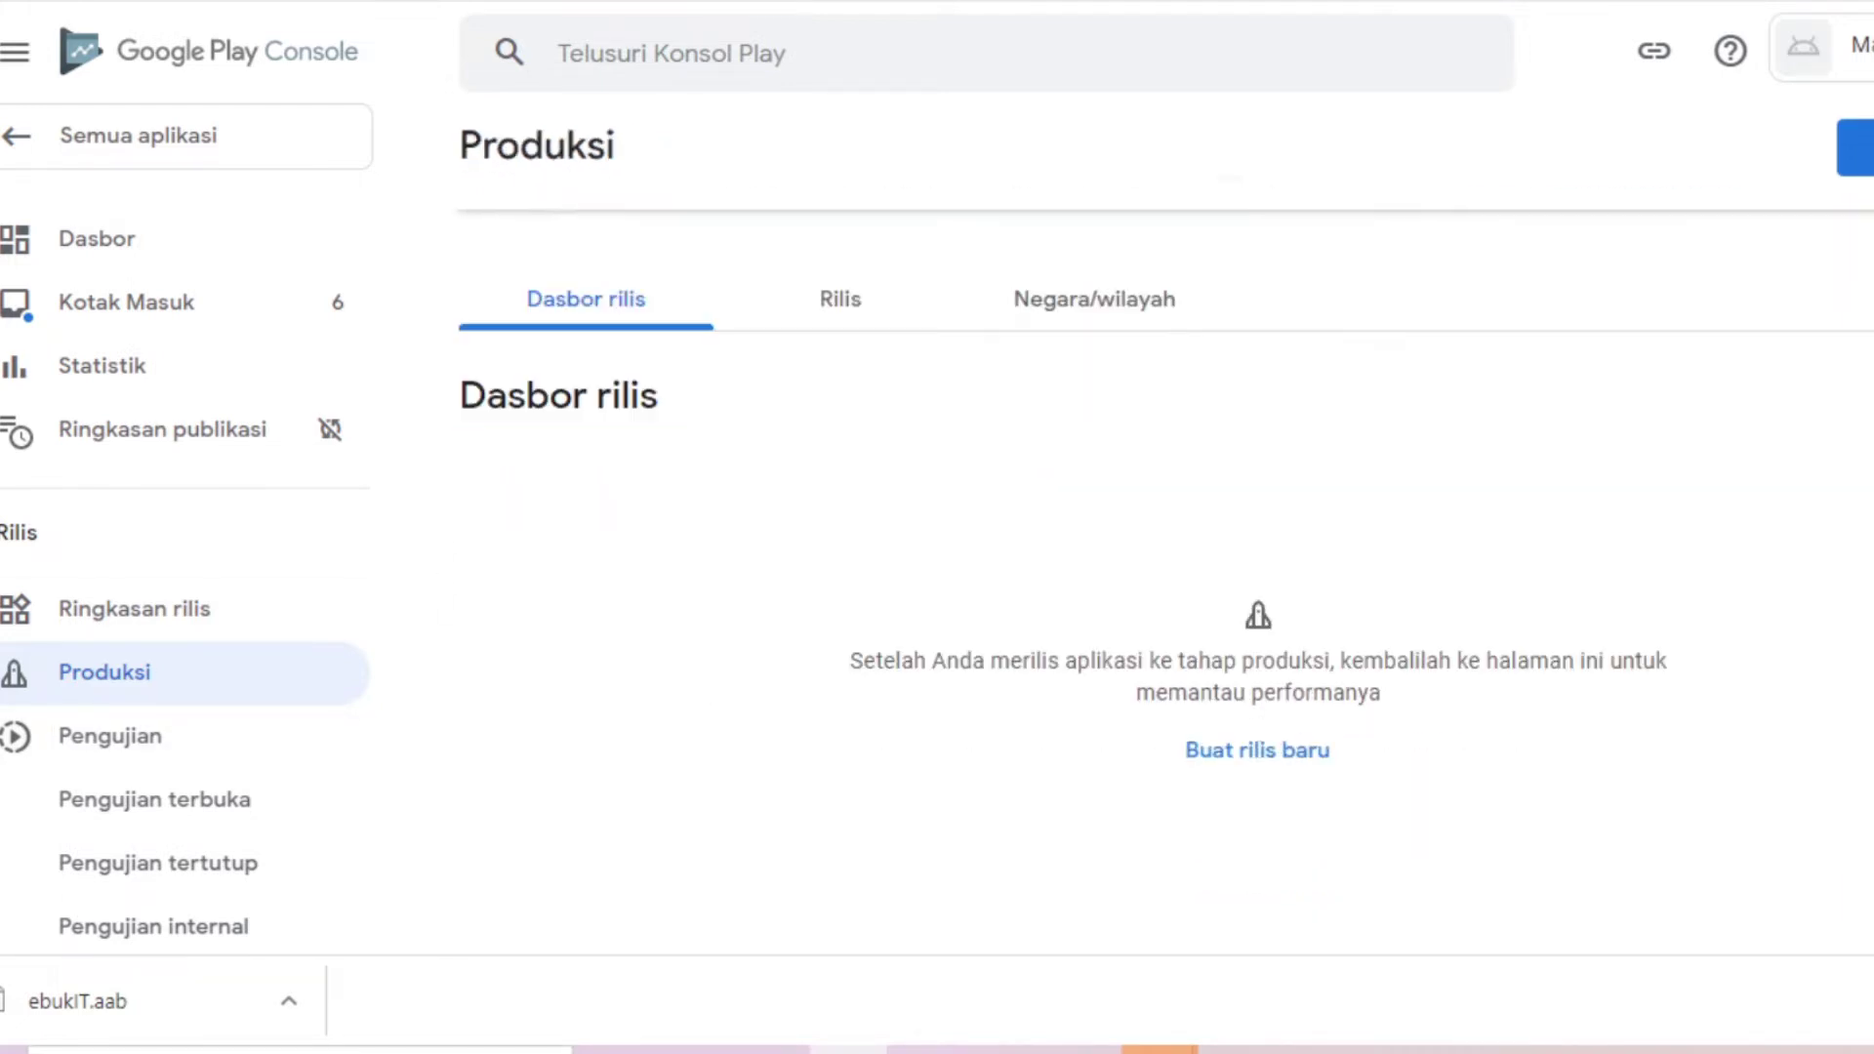
click(1279, 759)
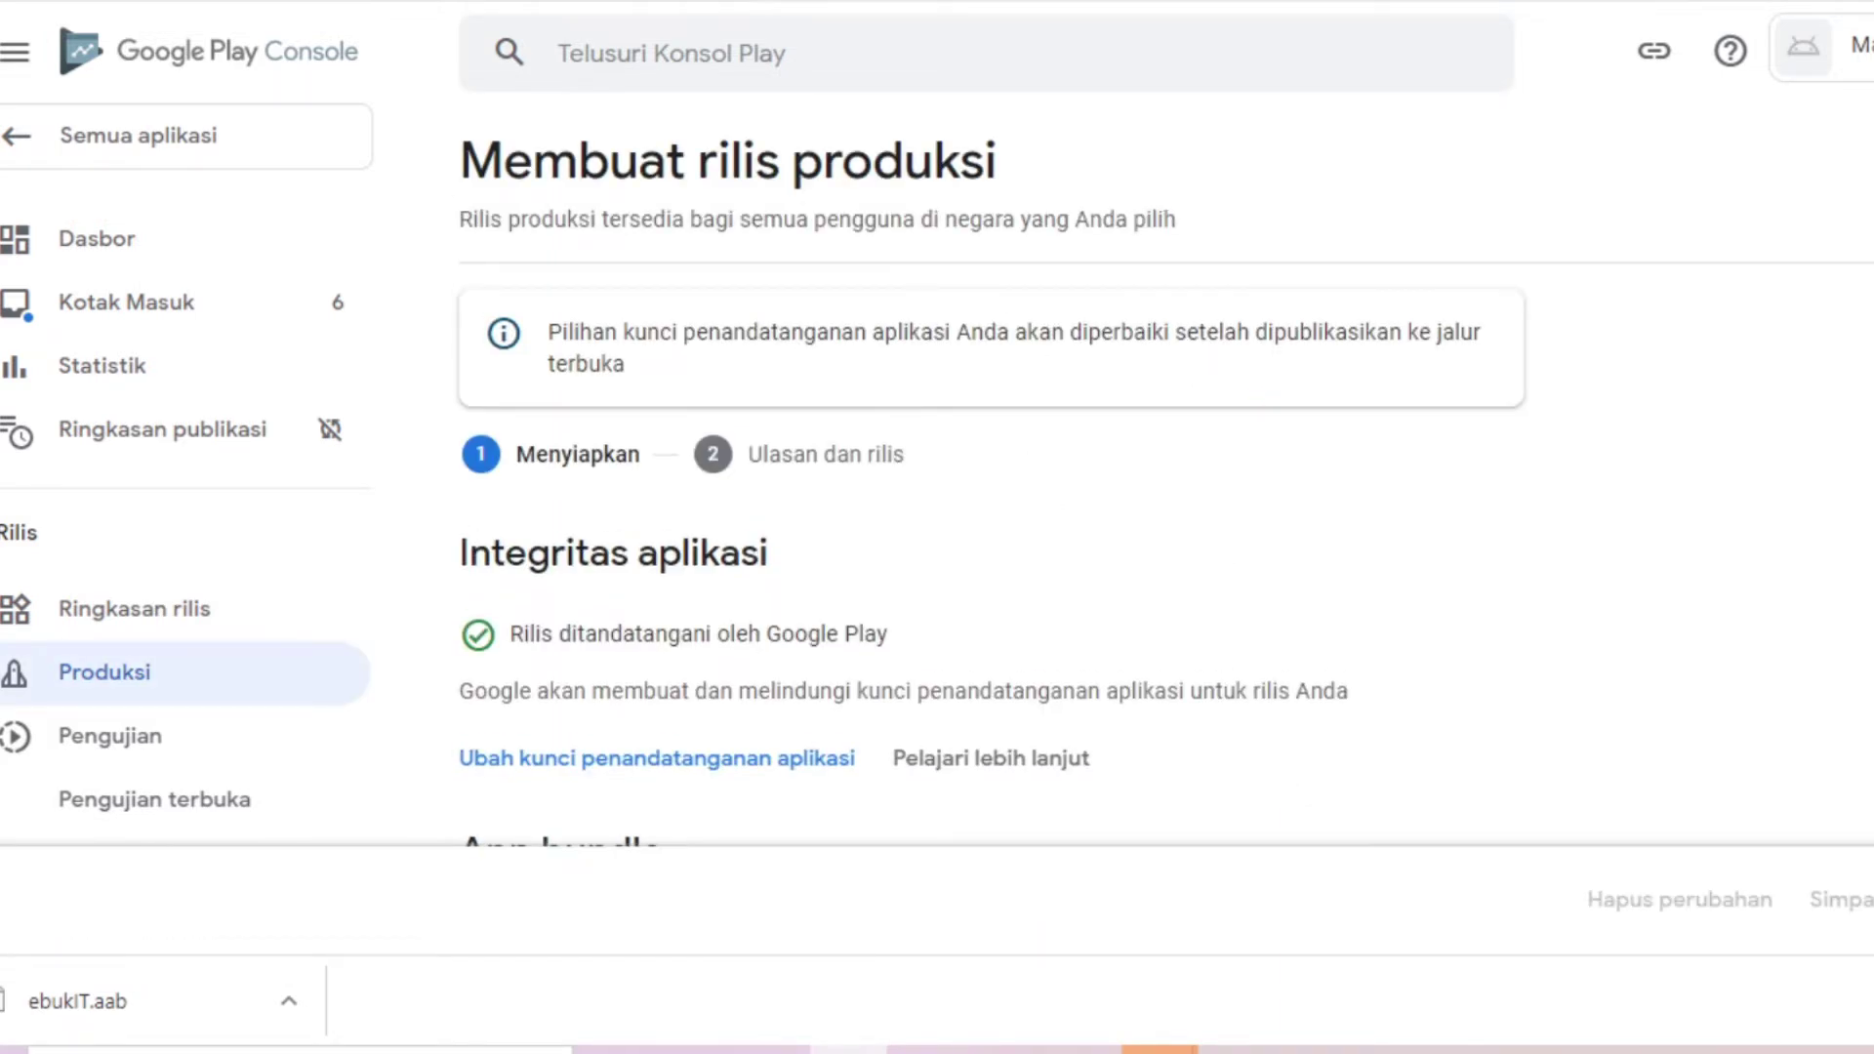
scroll(1166, 493, down, 6)
scroll(1166, 494, up, 3)
scroll(1381, 406, down, 2)
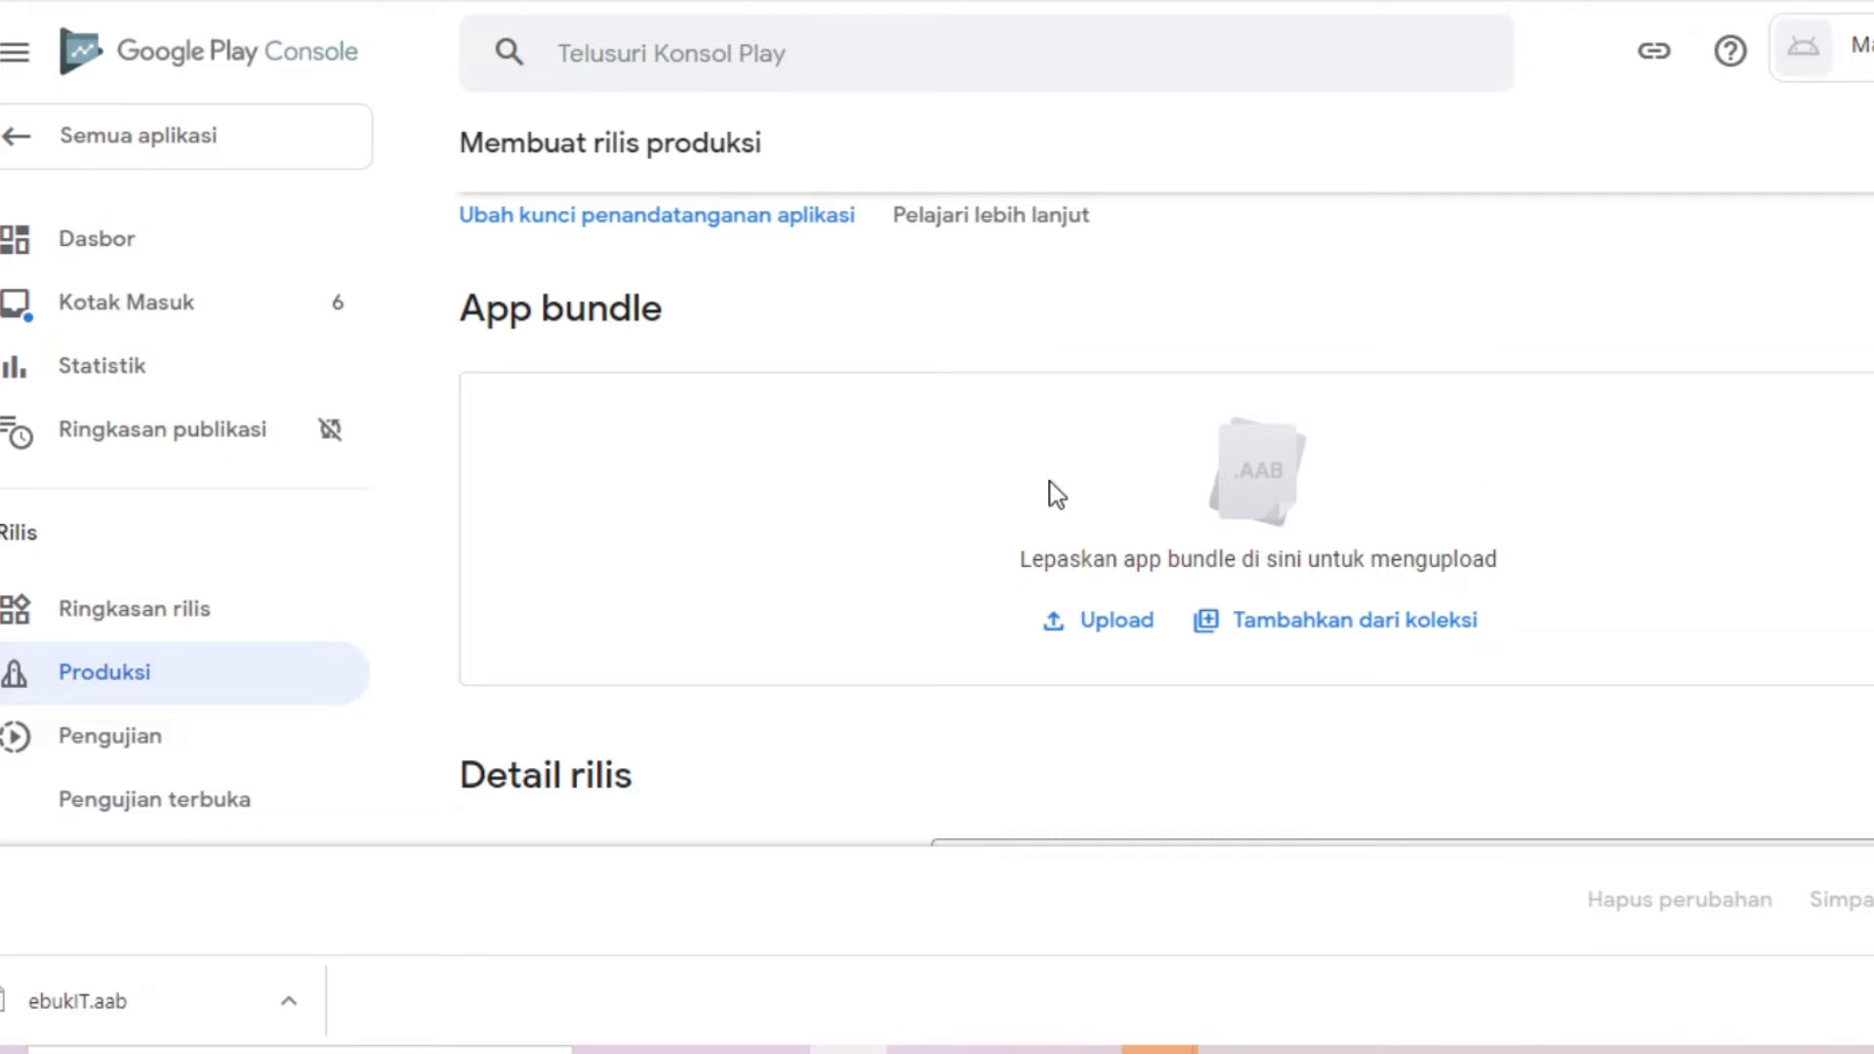
click(1104, 649)
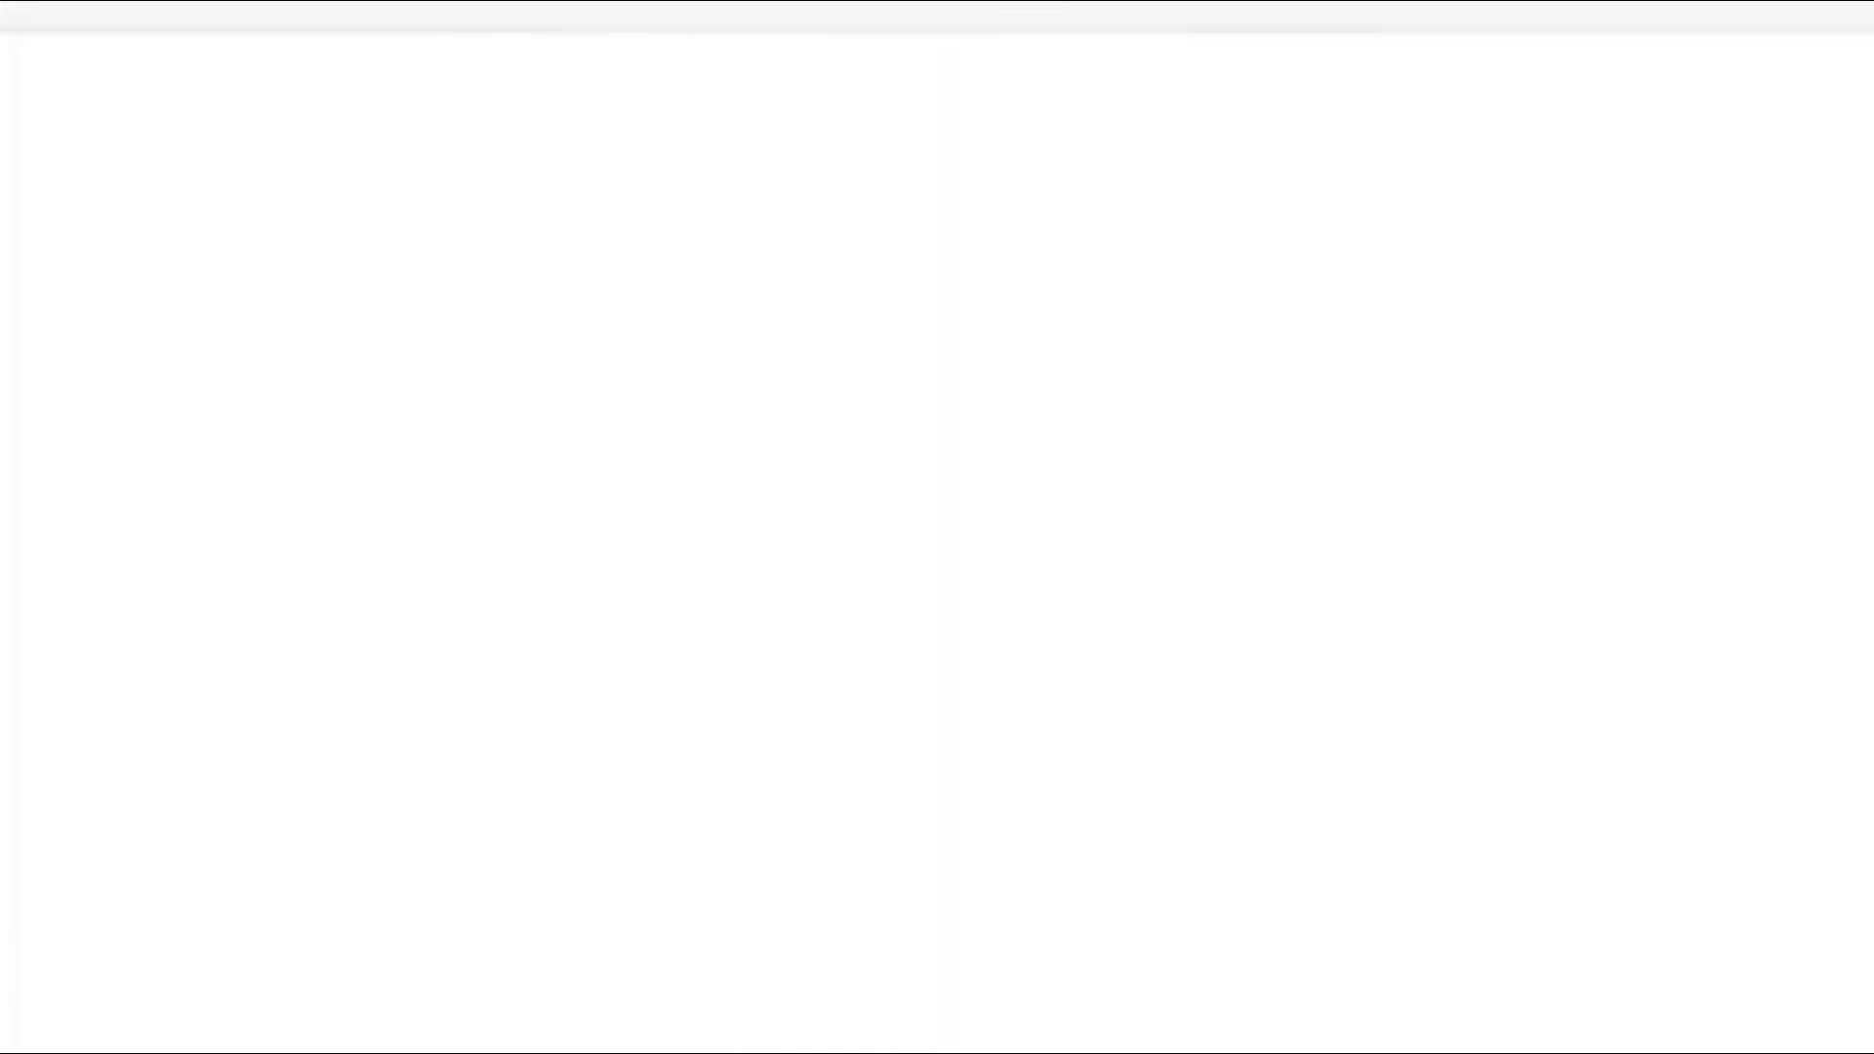
double_click(908, 439)
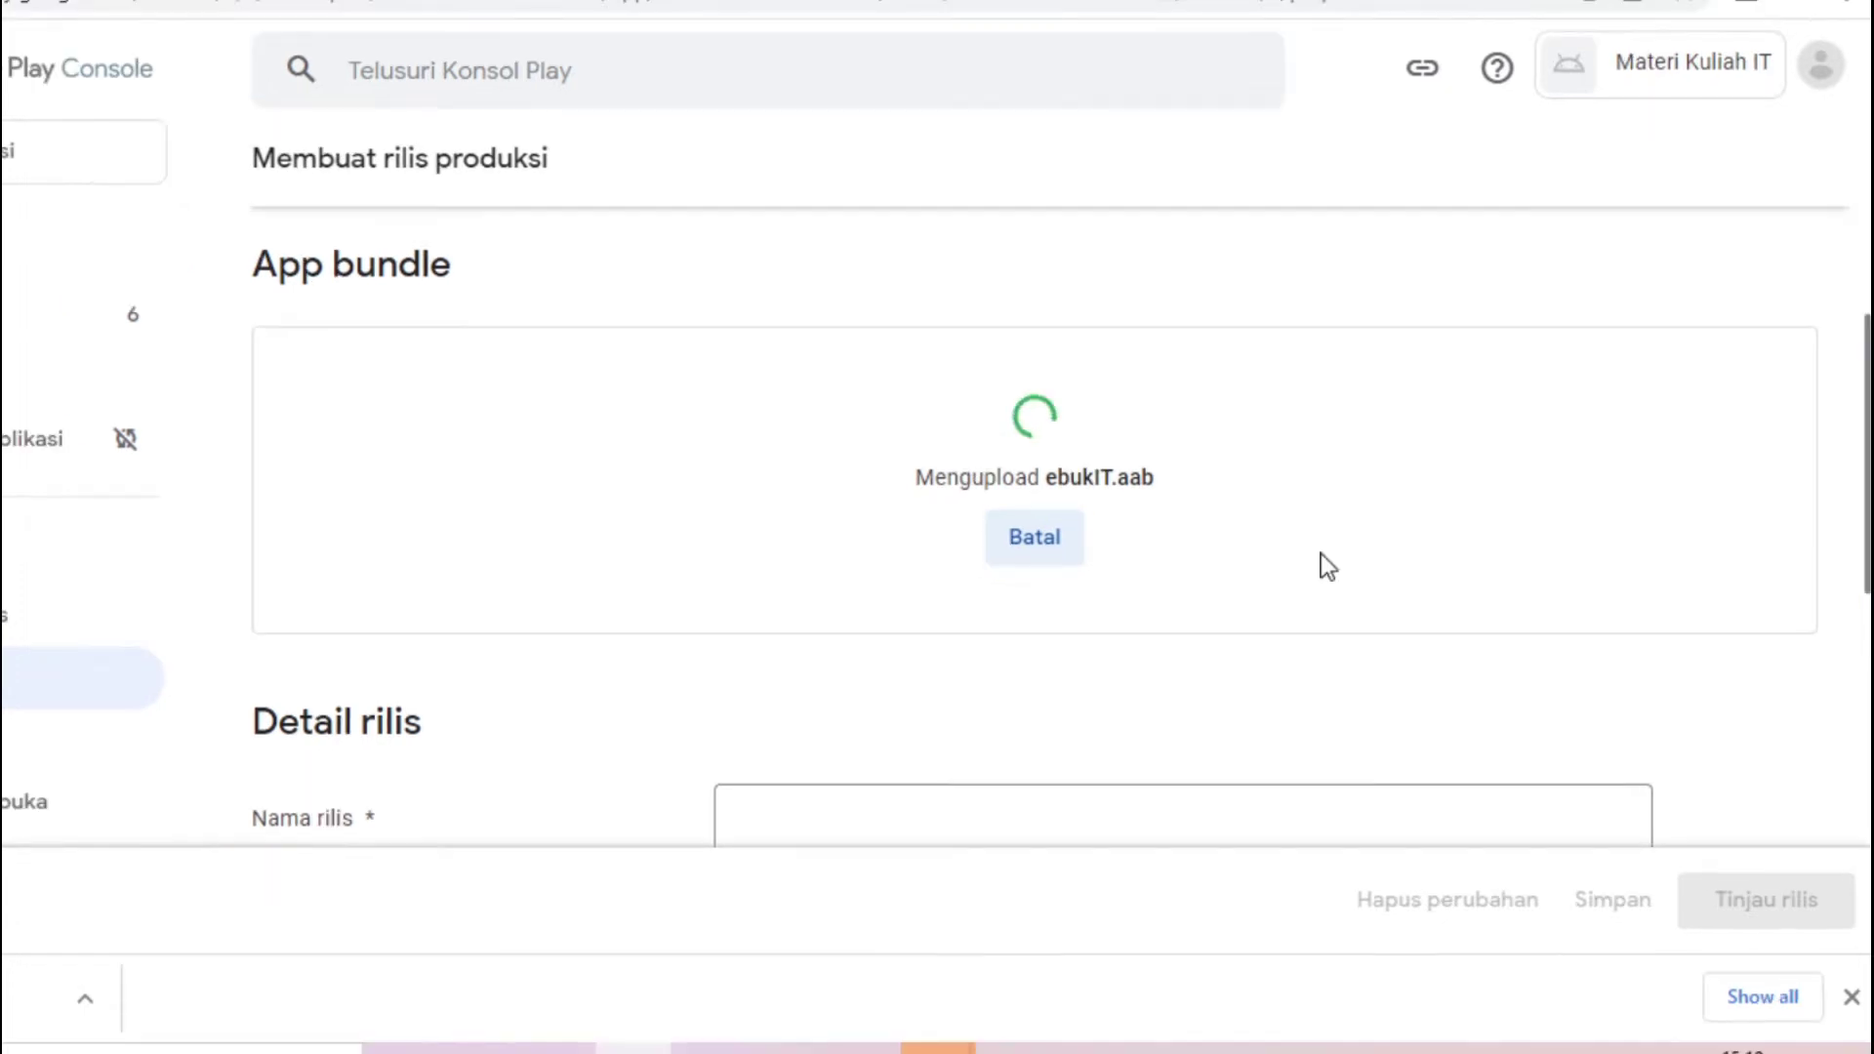
Enter 'Materi Kuliah IT' as the release name and select the release-notes placeholder
drag(1869, 371, 1865, 493)
click(1029, 469)
text(Materi Kuliah IT)
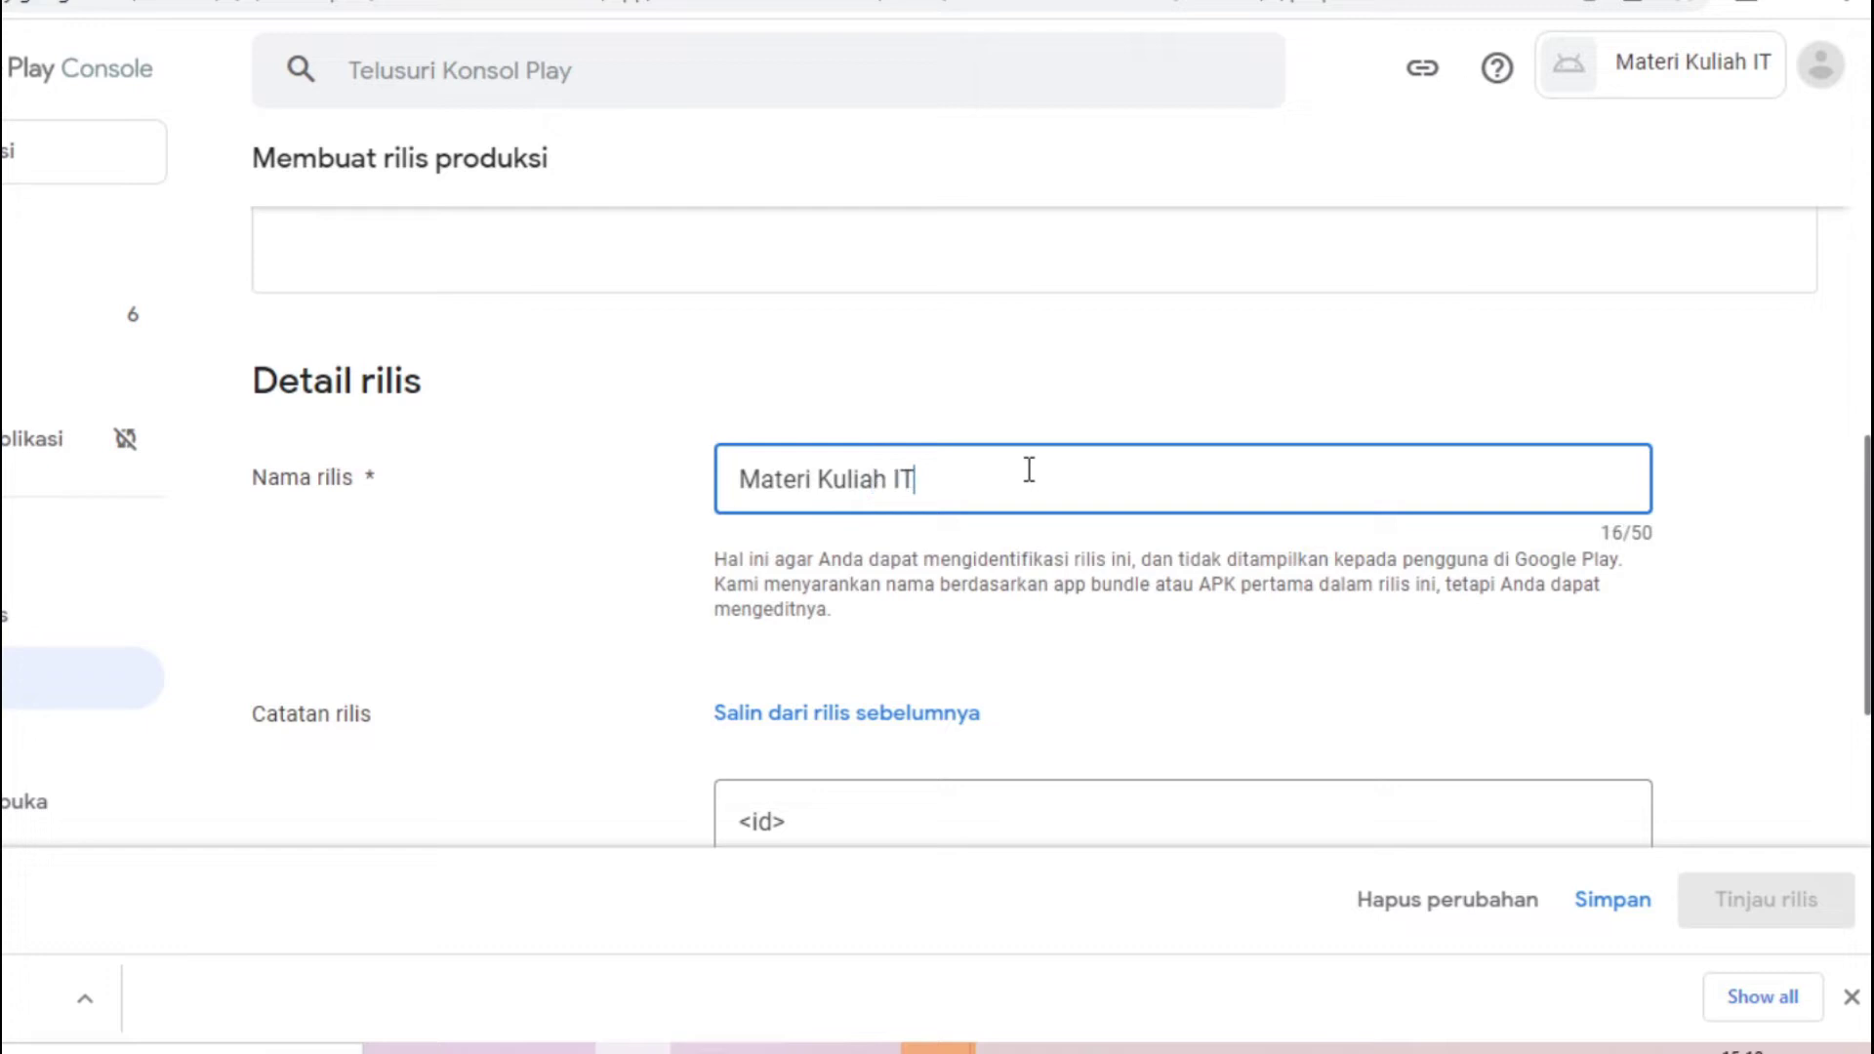
click(1150, 600)
click(853, 471)
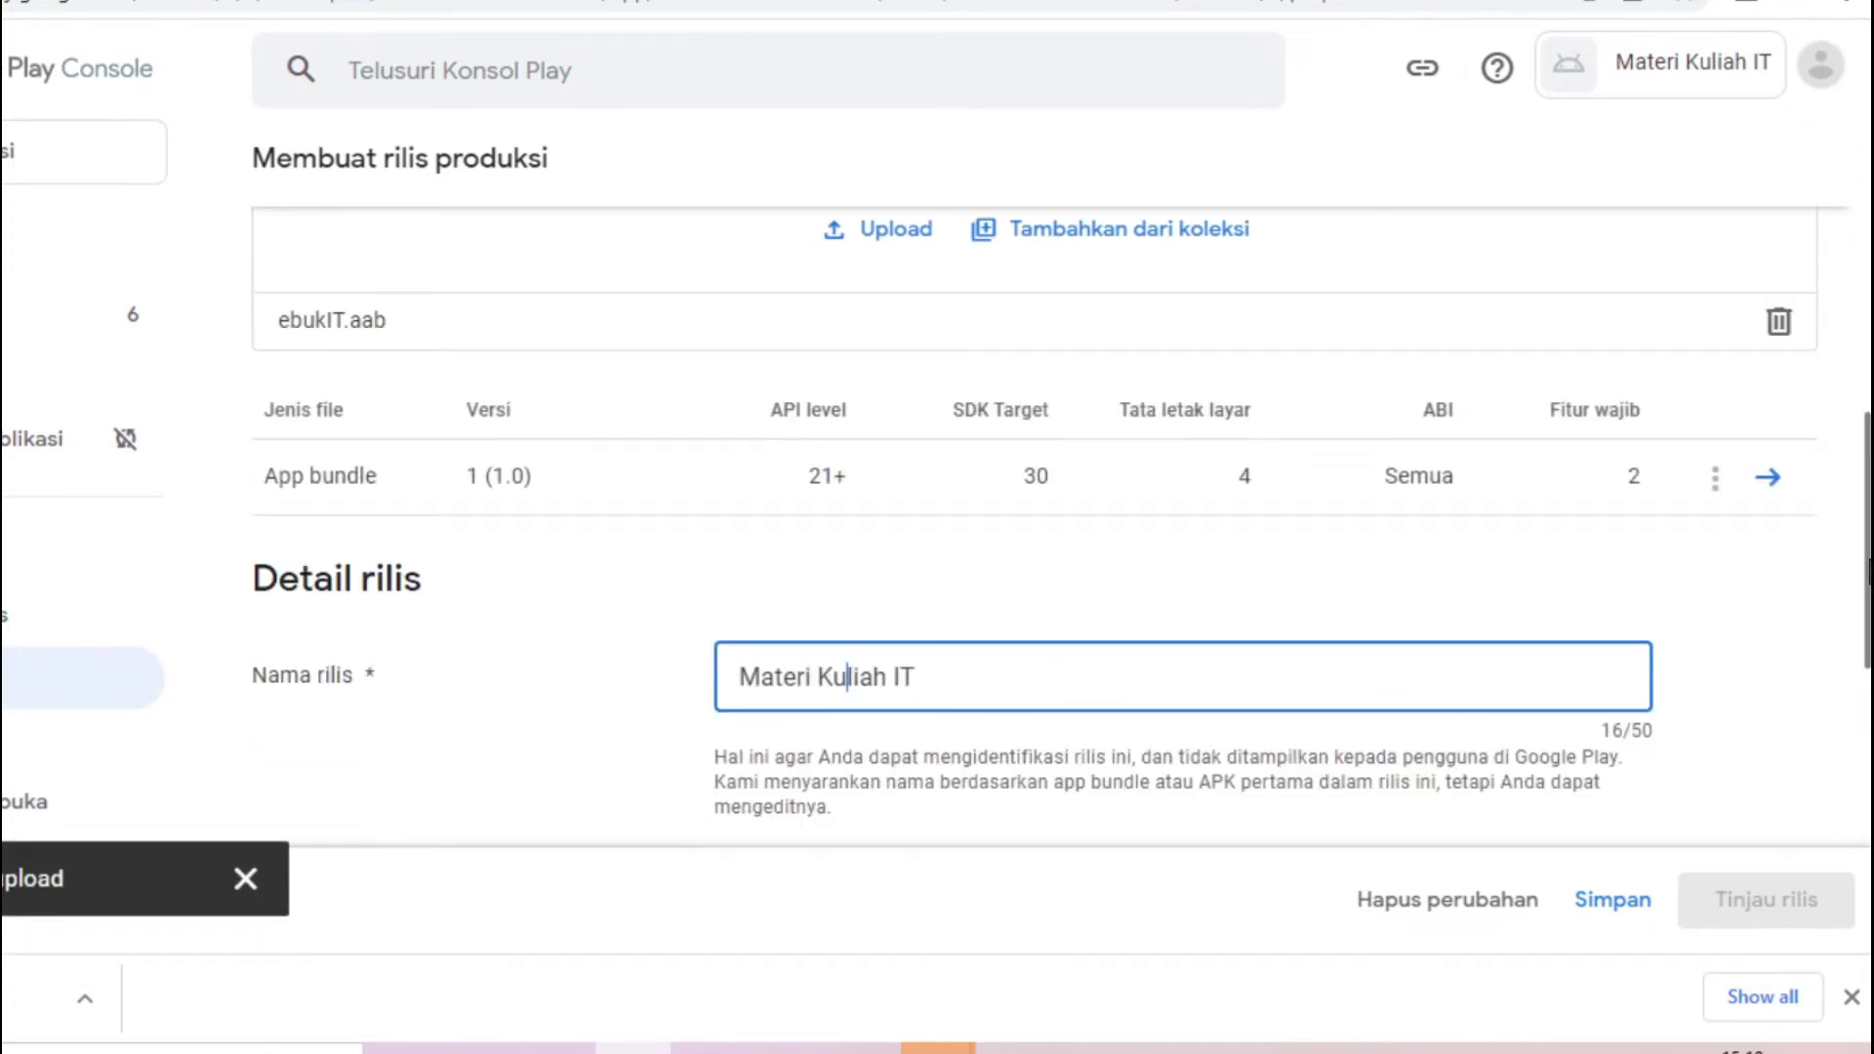
scroll(1062, 659, up, 3)
scroll(566, 628, down, 3)
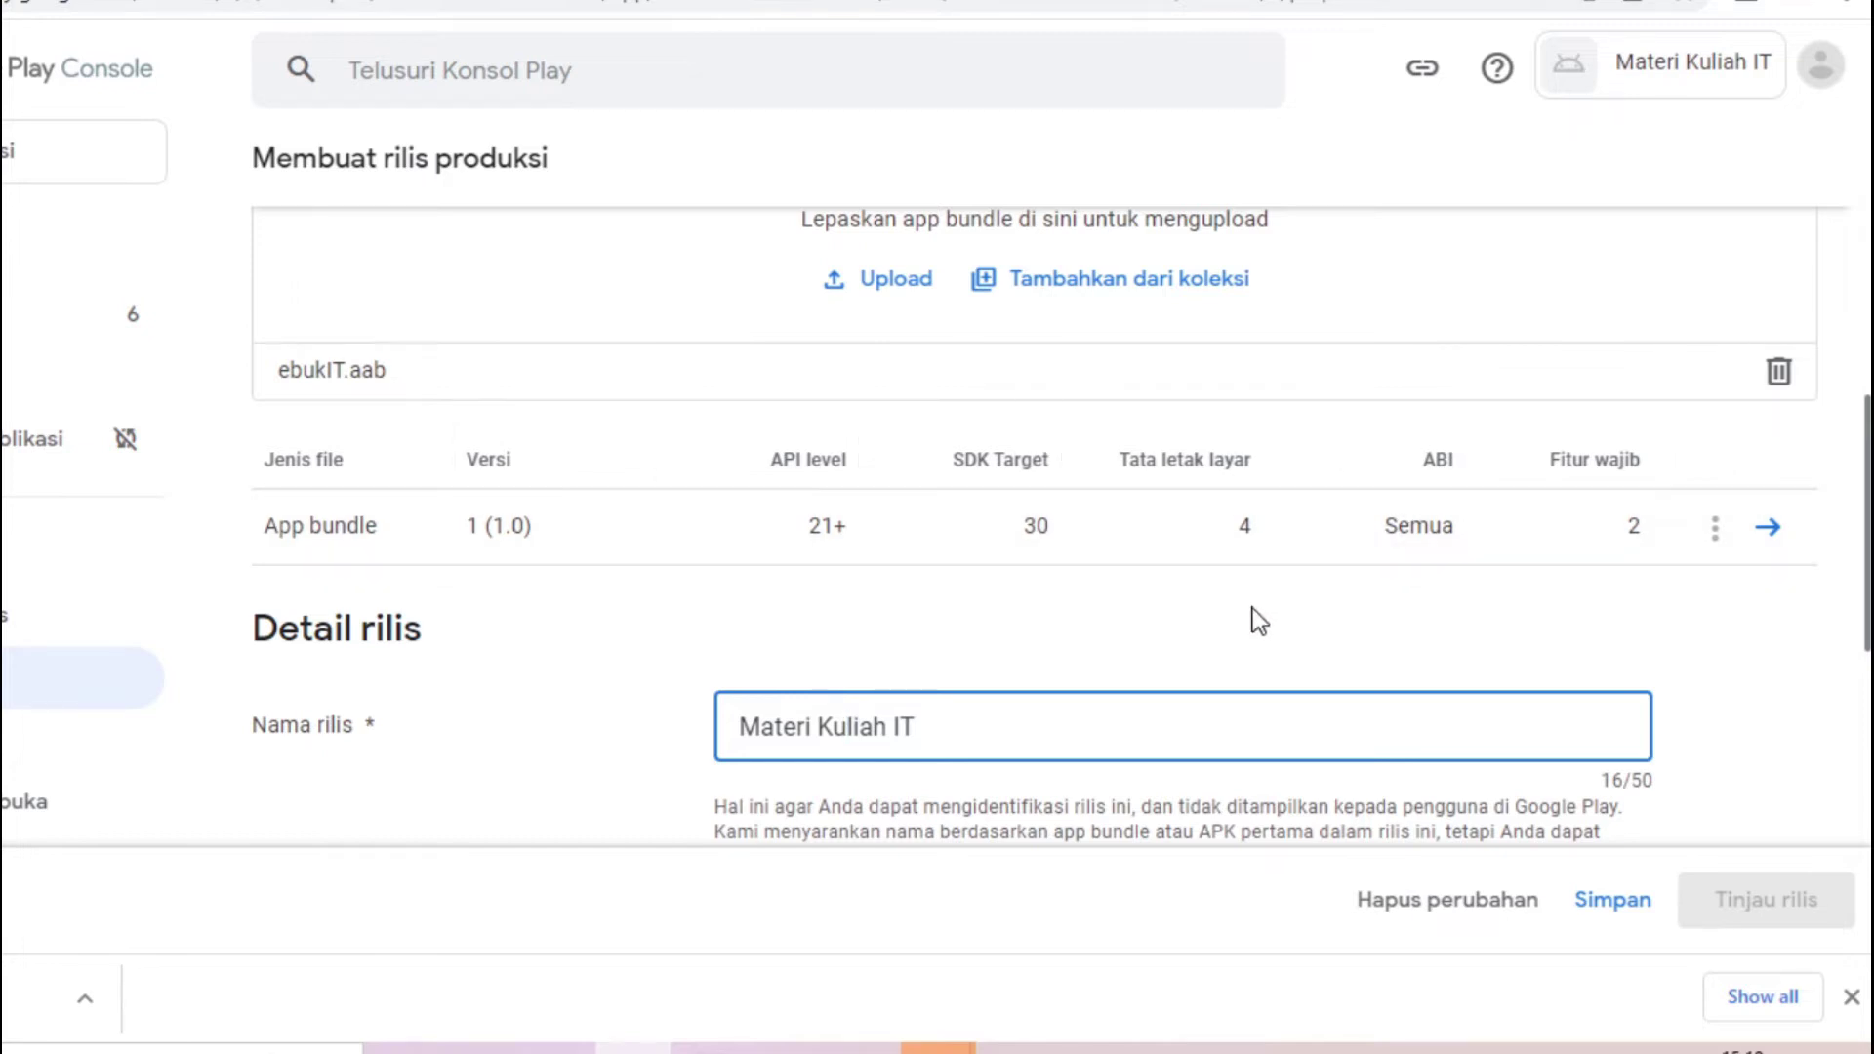
drag(1868, 495, 1853, 732)
click(961, 523)
drag(1310, 507, 600, 536)
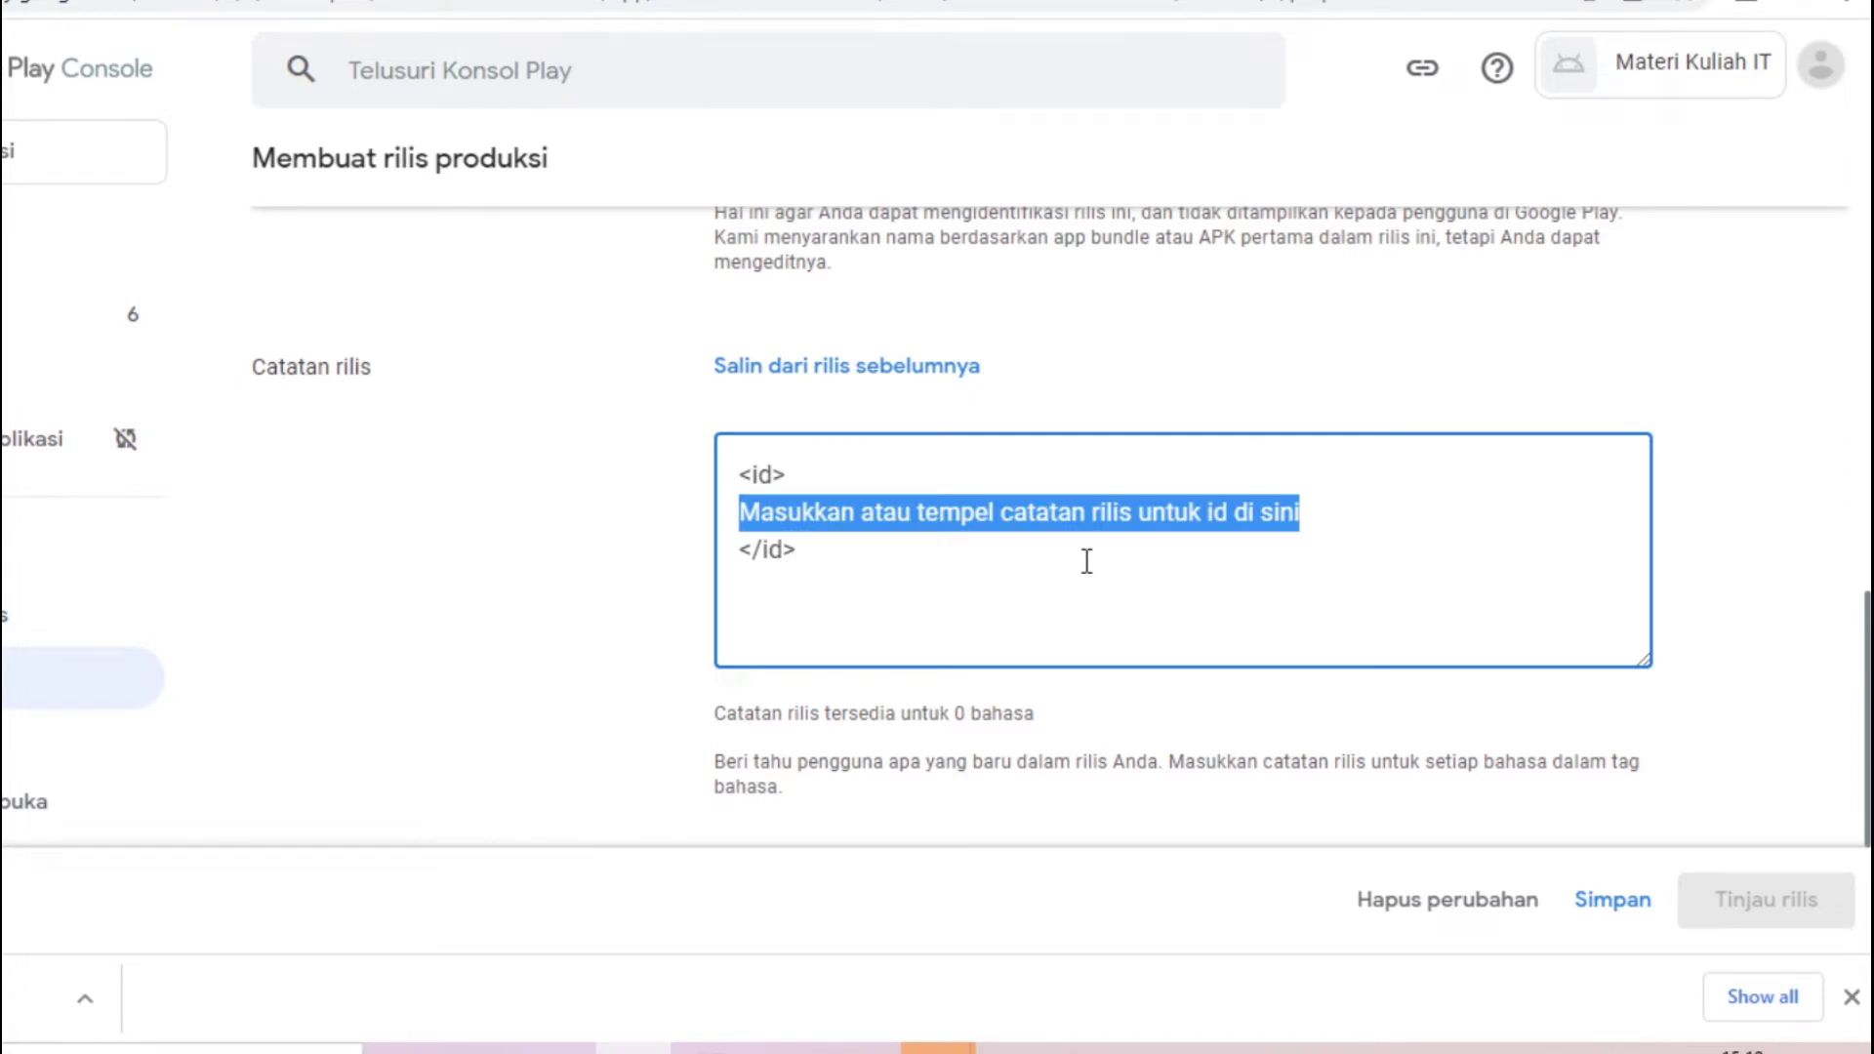
Replace the placeholder with Indonesian notes on IT course material for teknik informatika or sistem informasi
key(BackSpace)
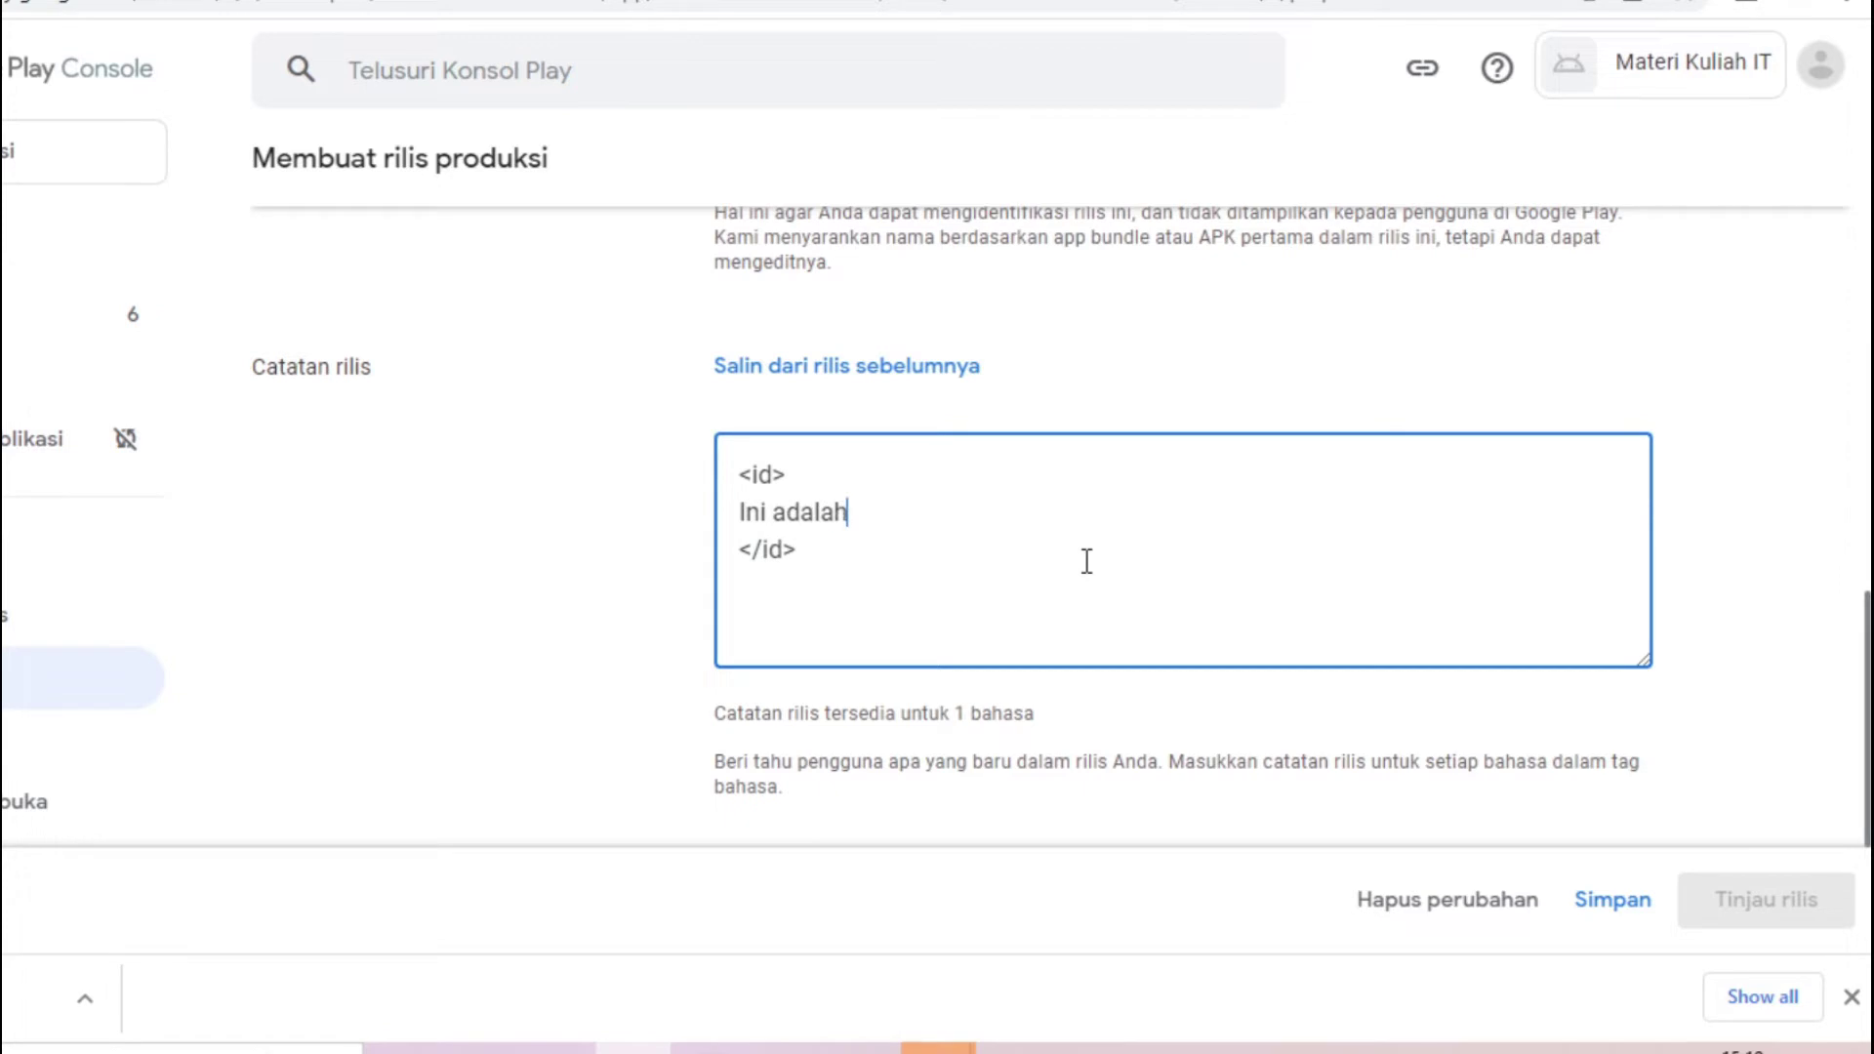
text(Ini adalah aplikasi n)
key(BackSpace)
text(berisi materi mat)
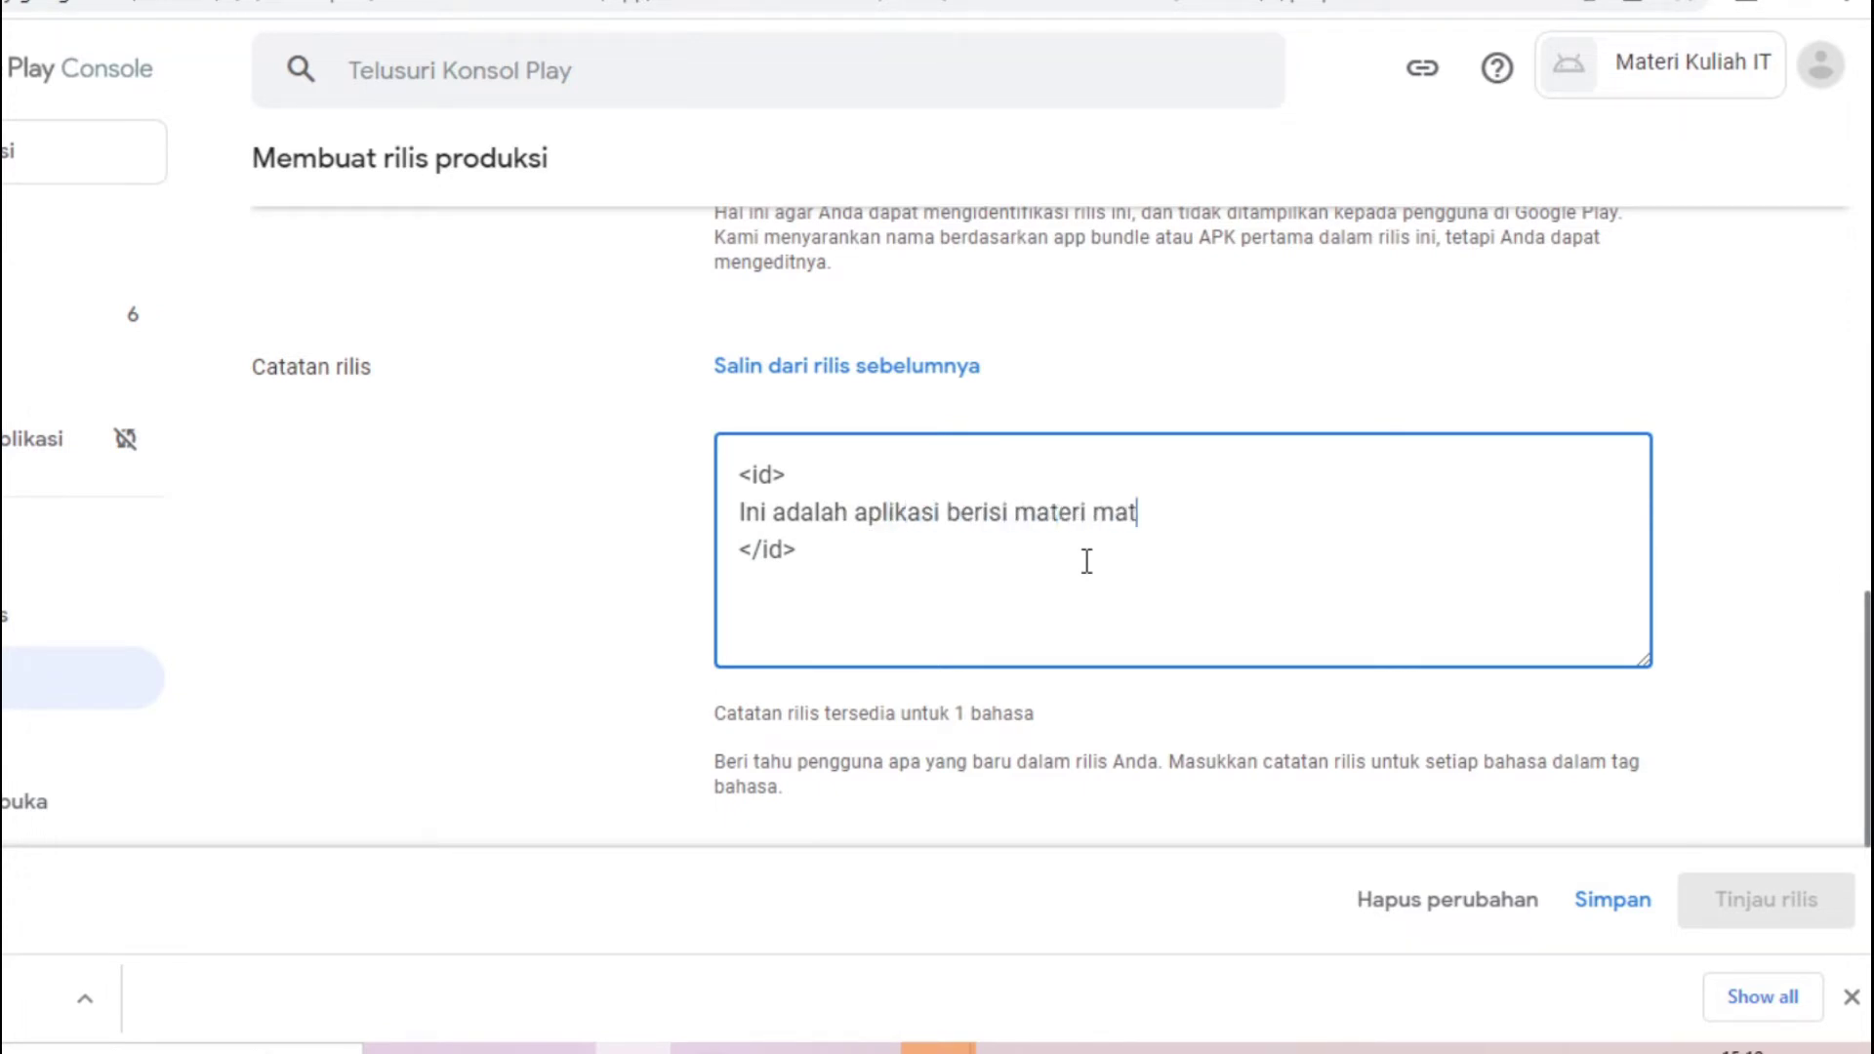
text(eri kuliah IT)
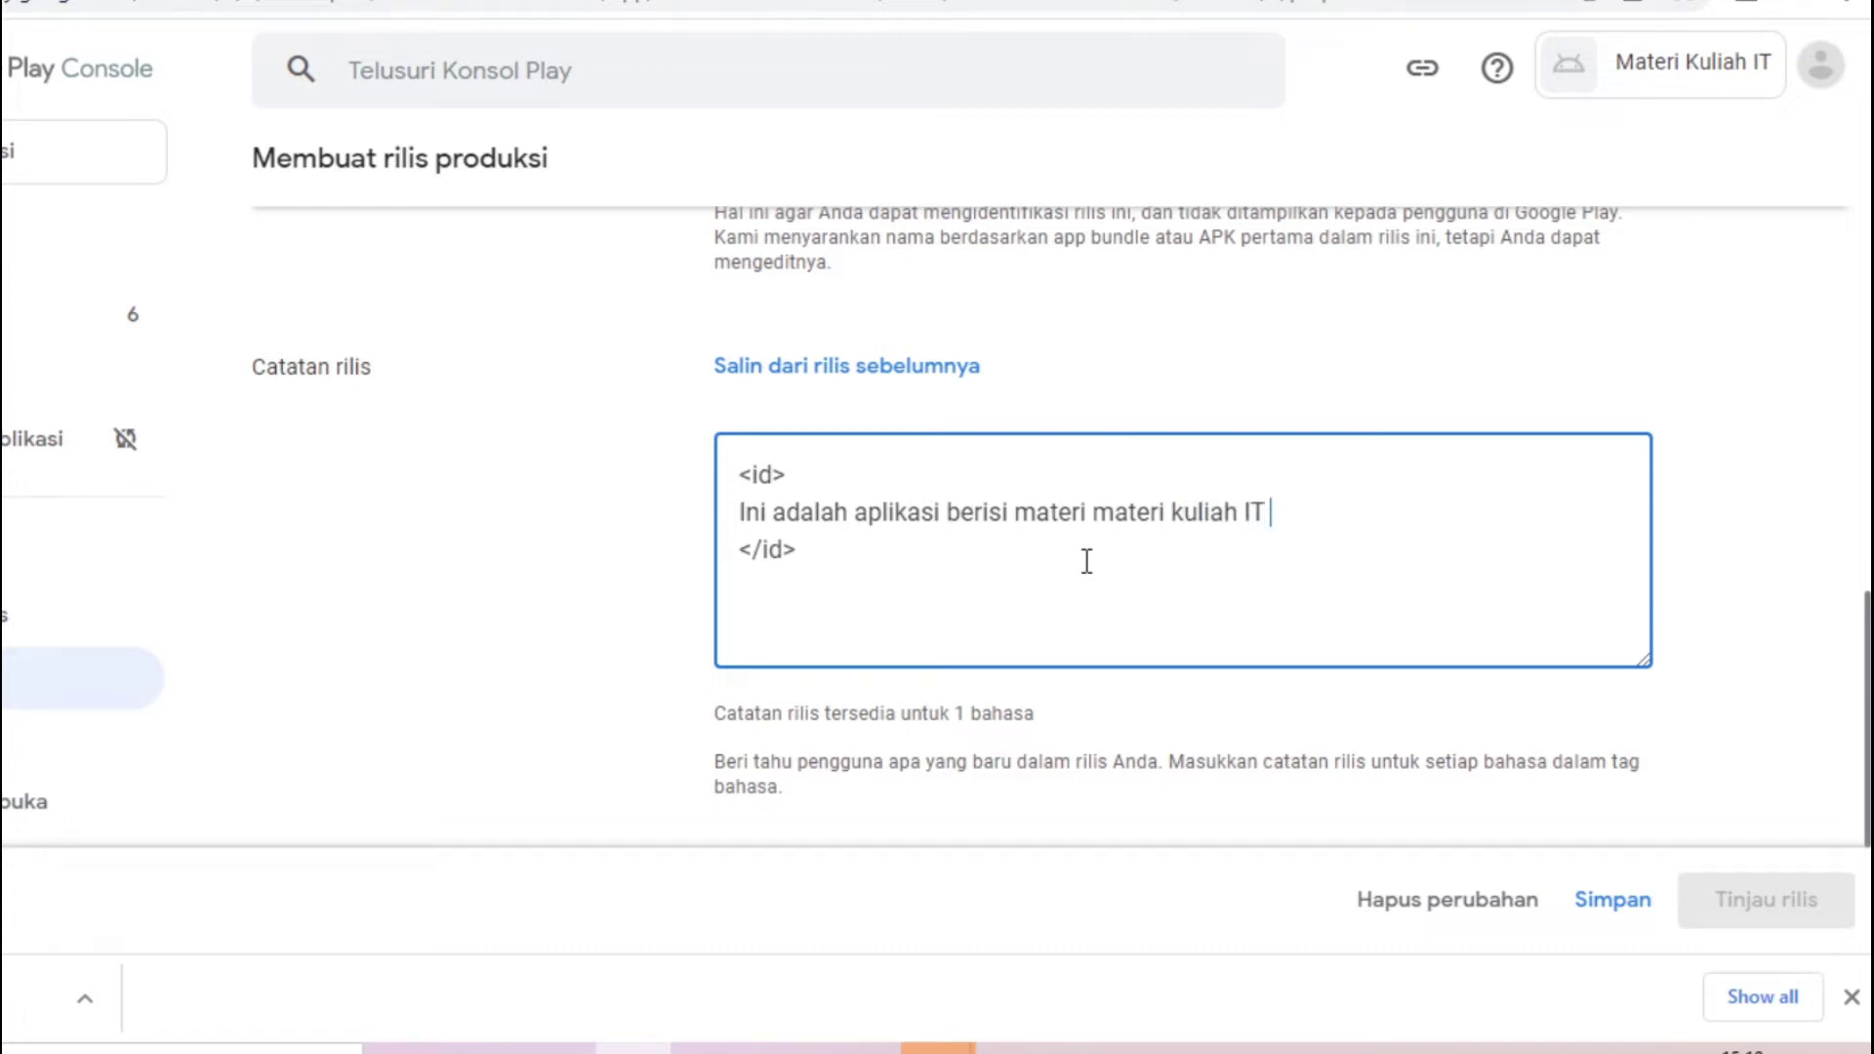
text( baik itu informatika atau sistem informasi)
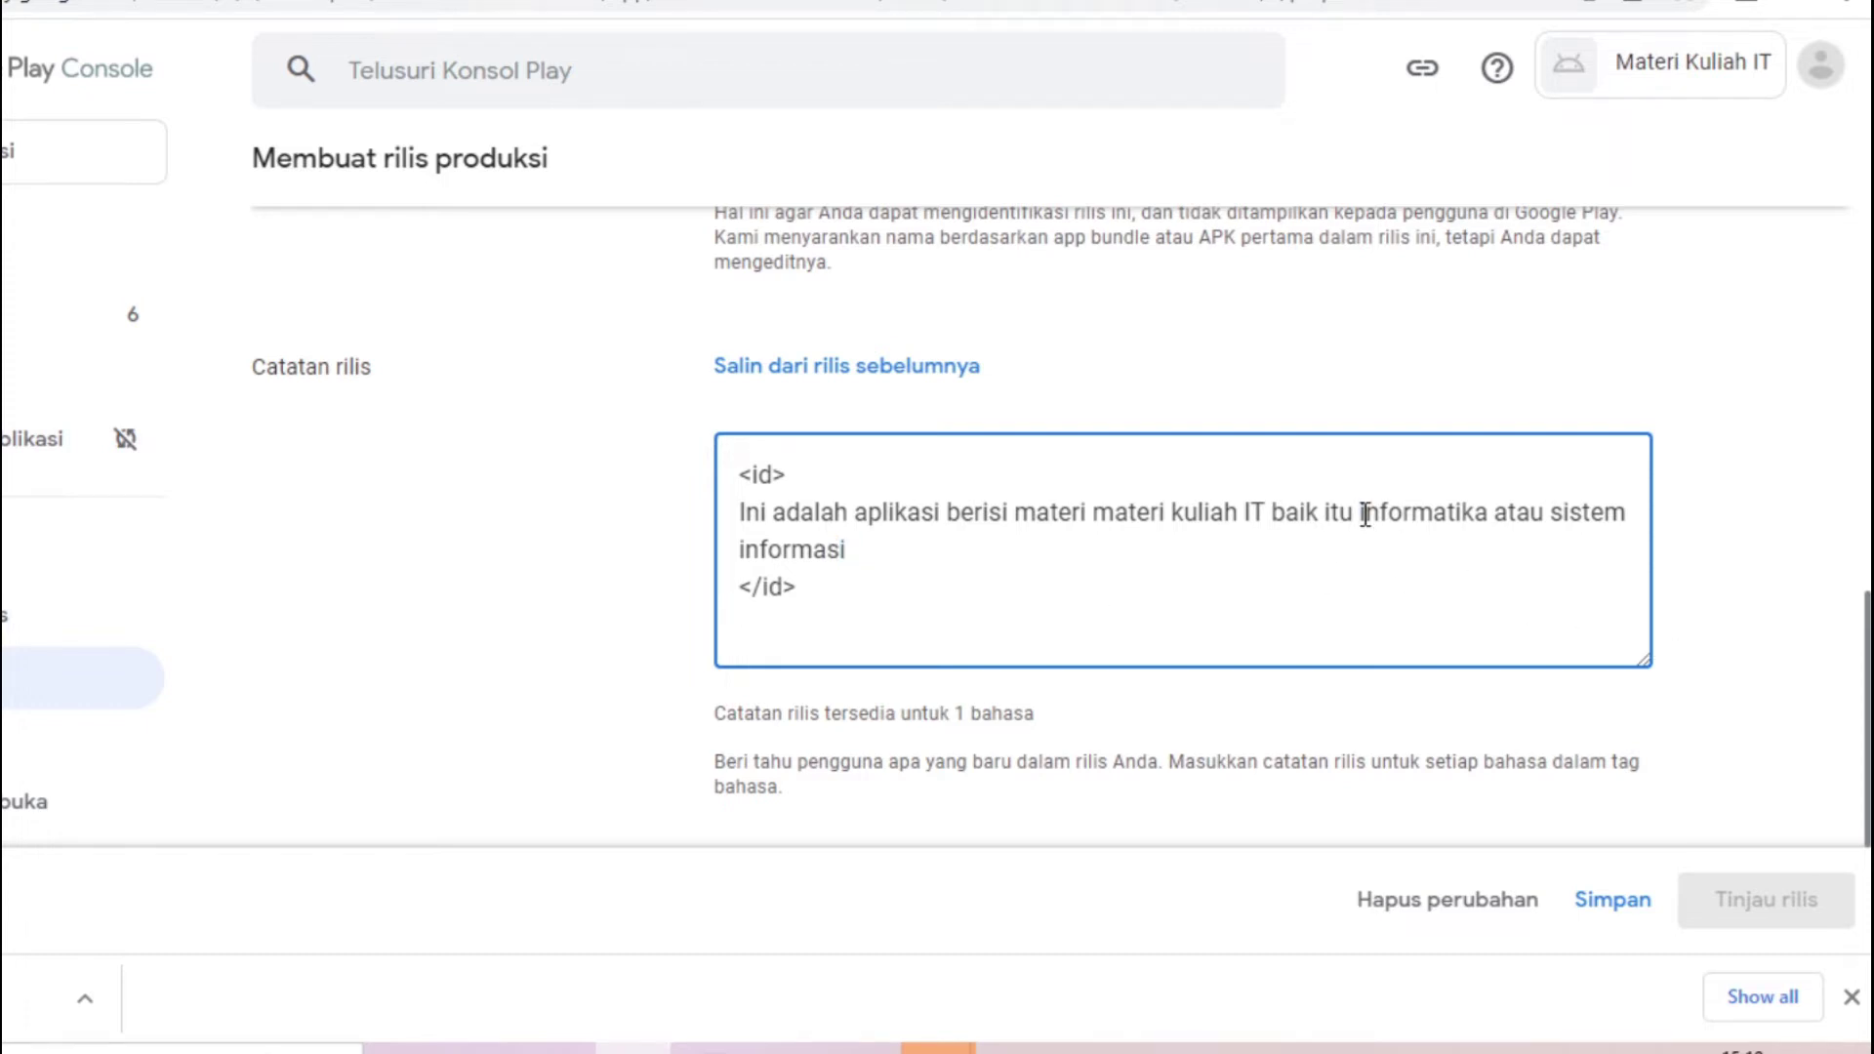
text(teknik)
click(1782, 573)
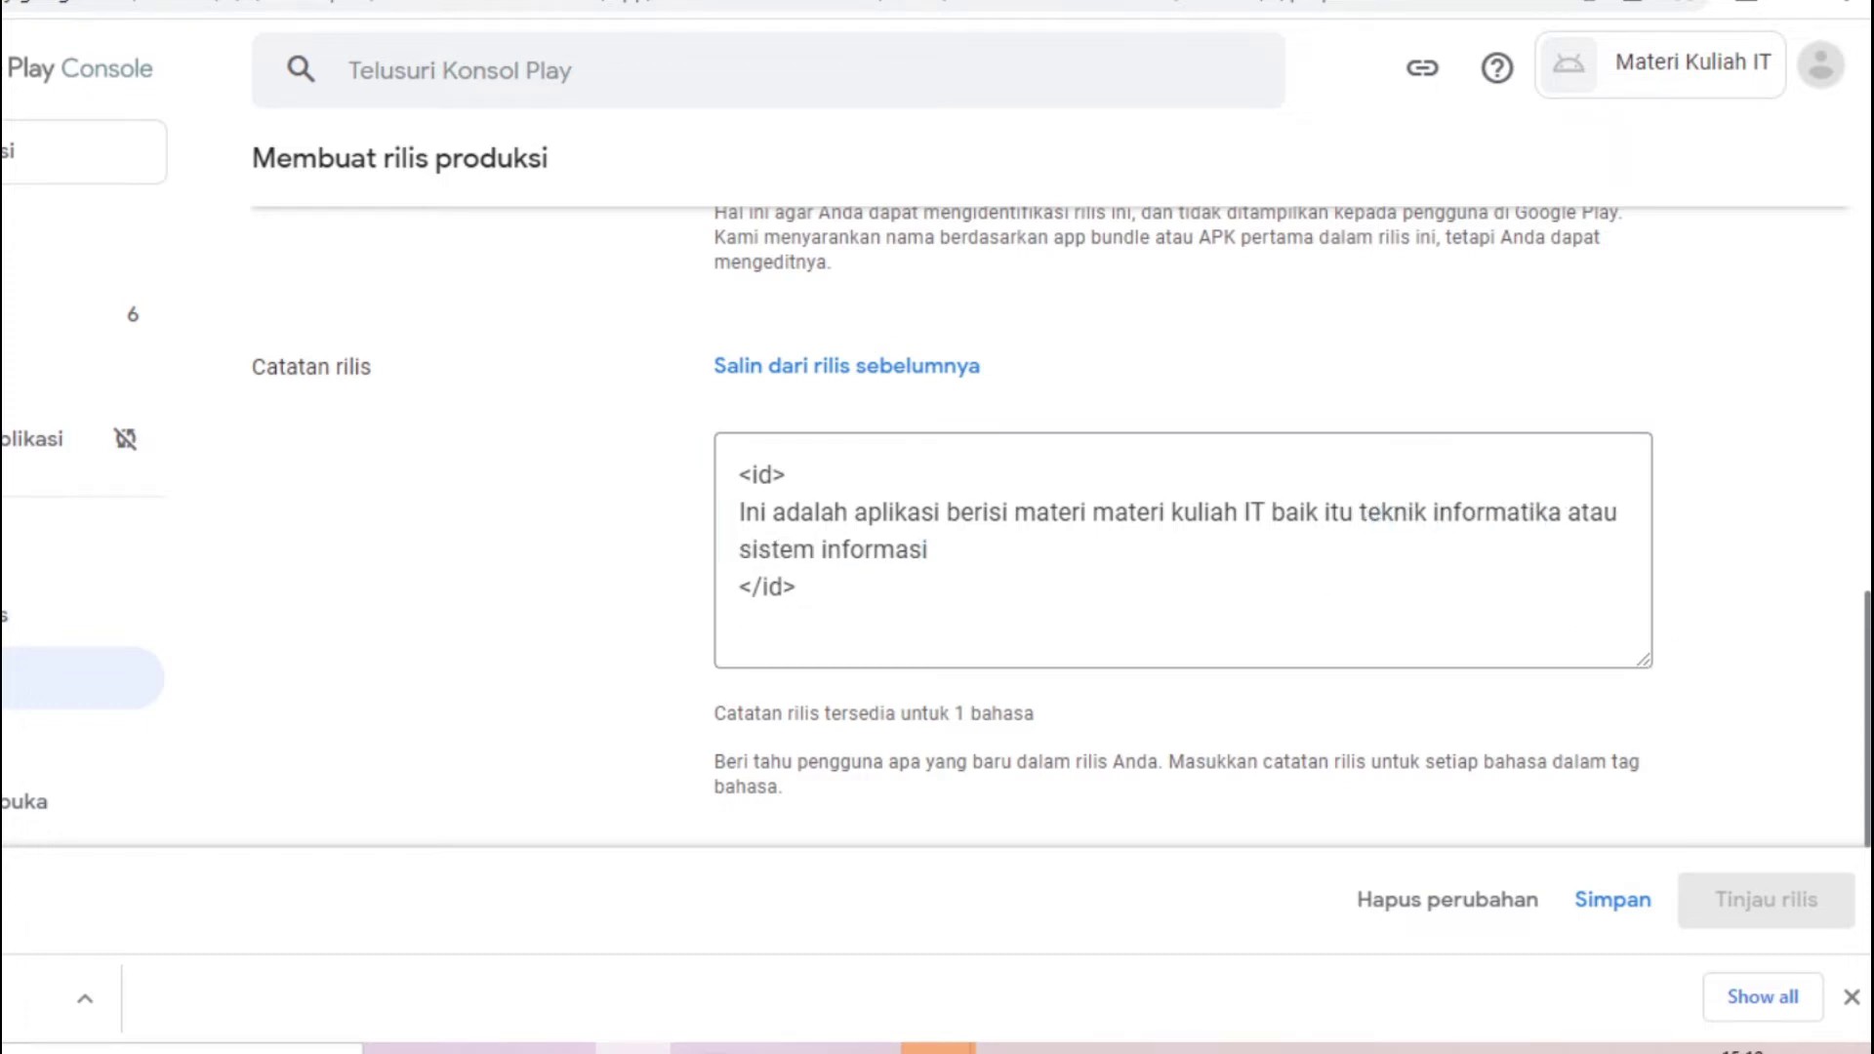
scroll(1867, 674, down, 3)
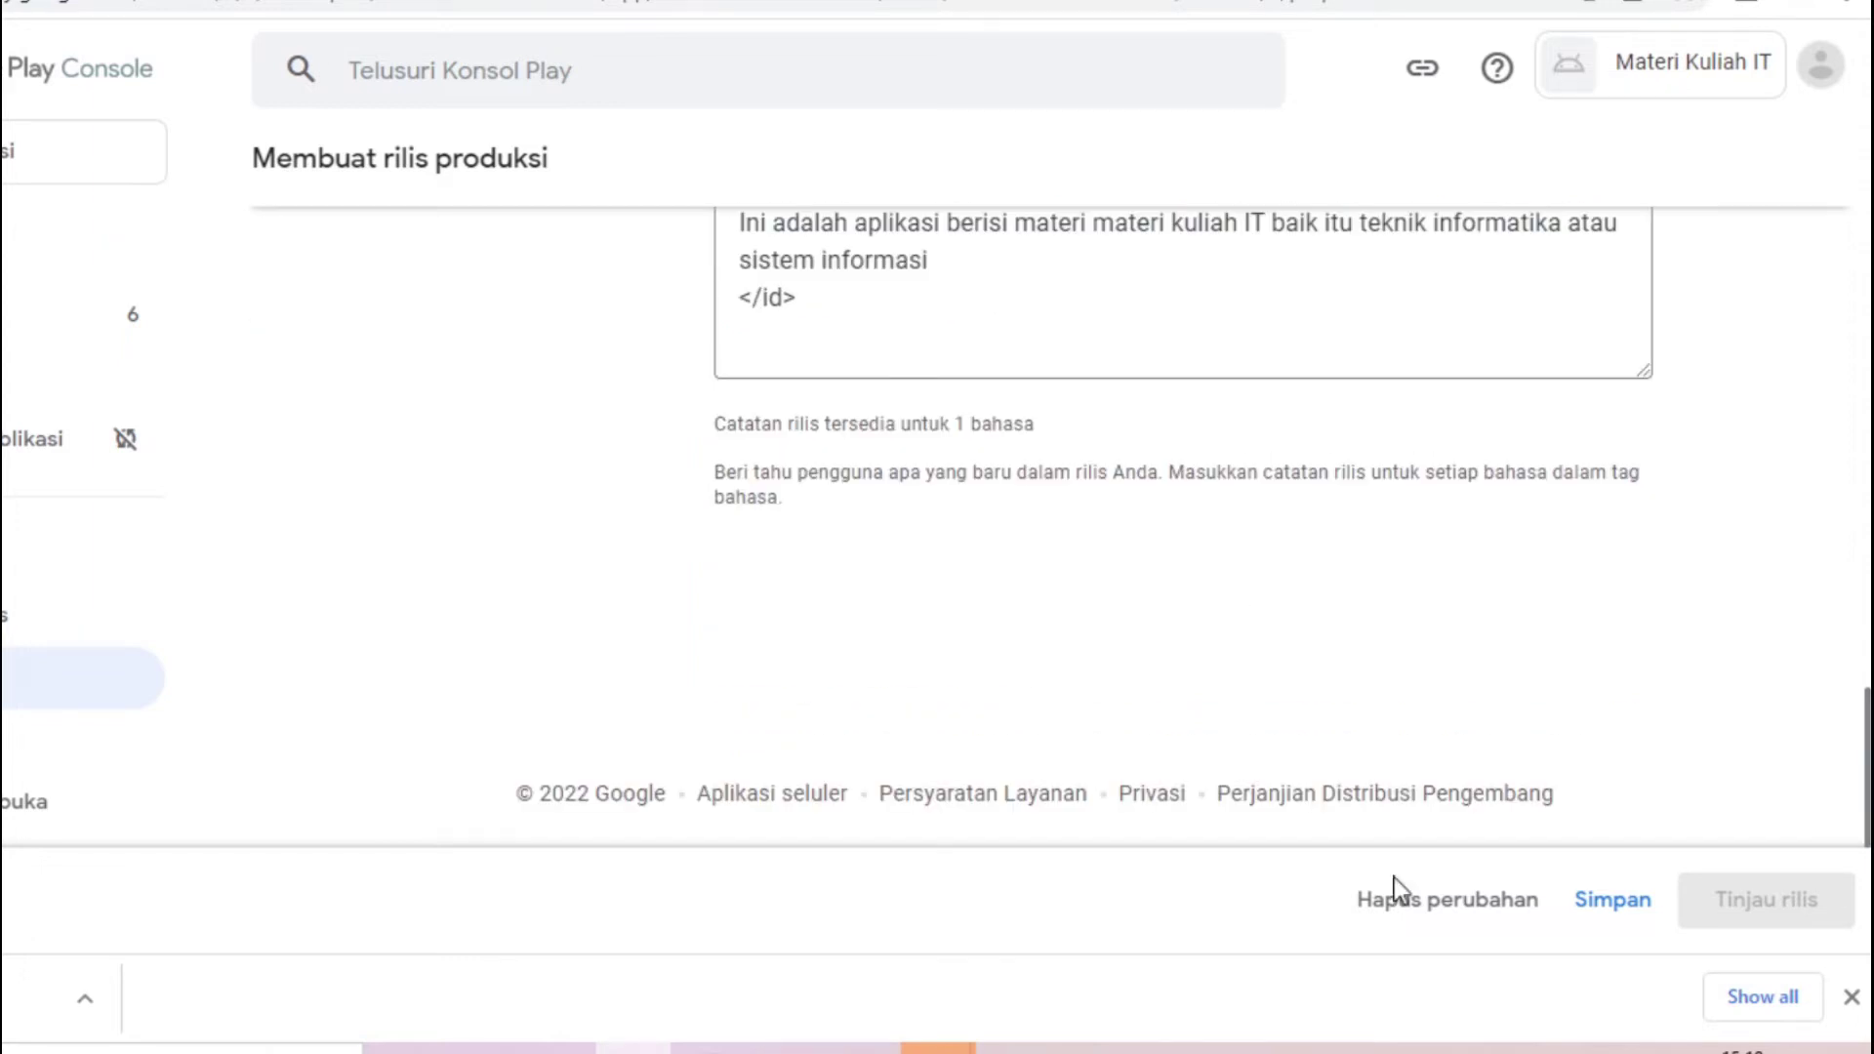
Save the draft, review the release, and expand the details of its 4 errors
click(1602, 904)
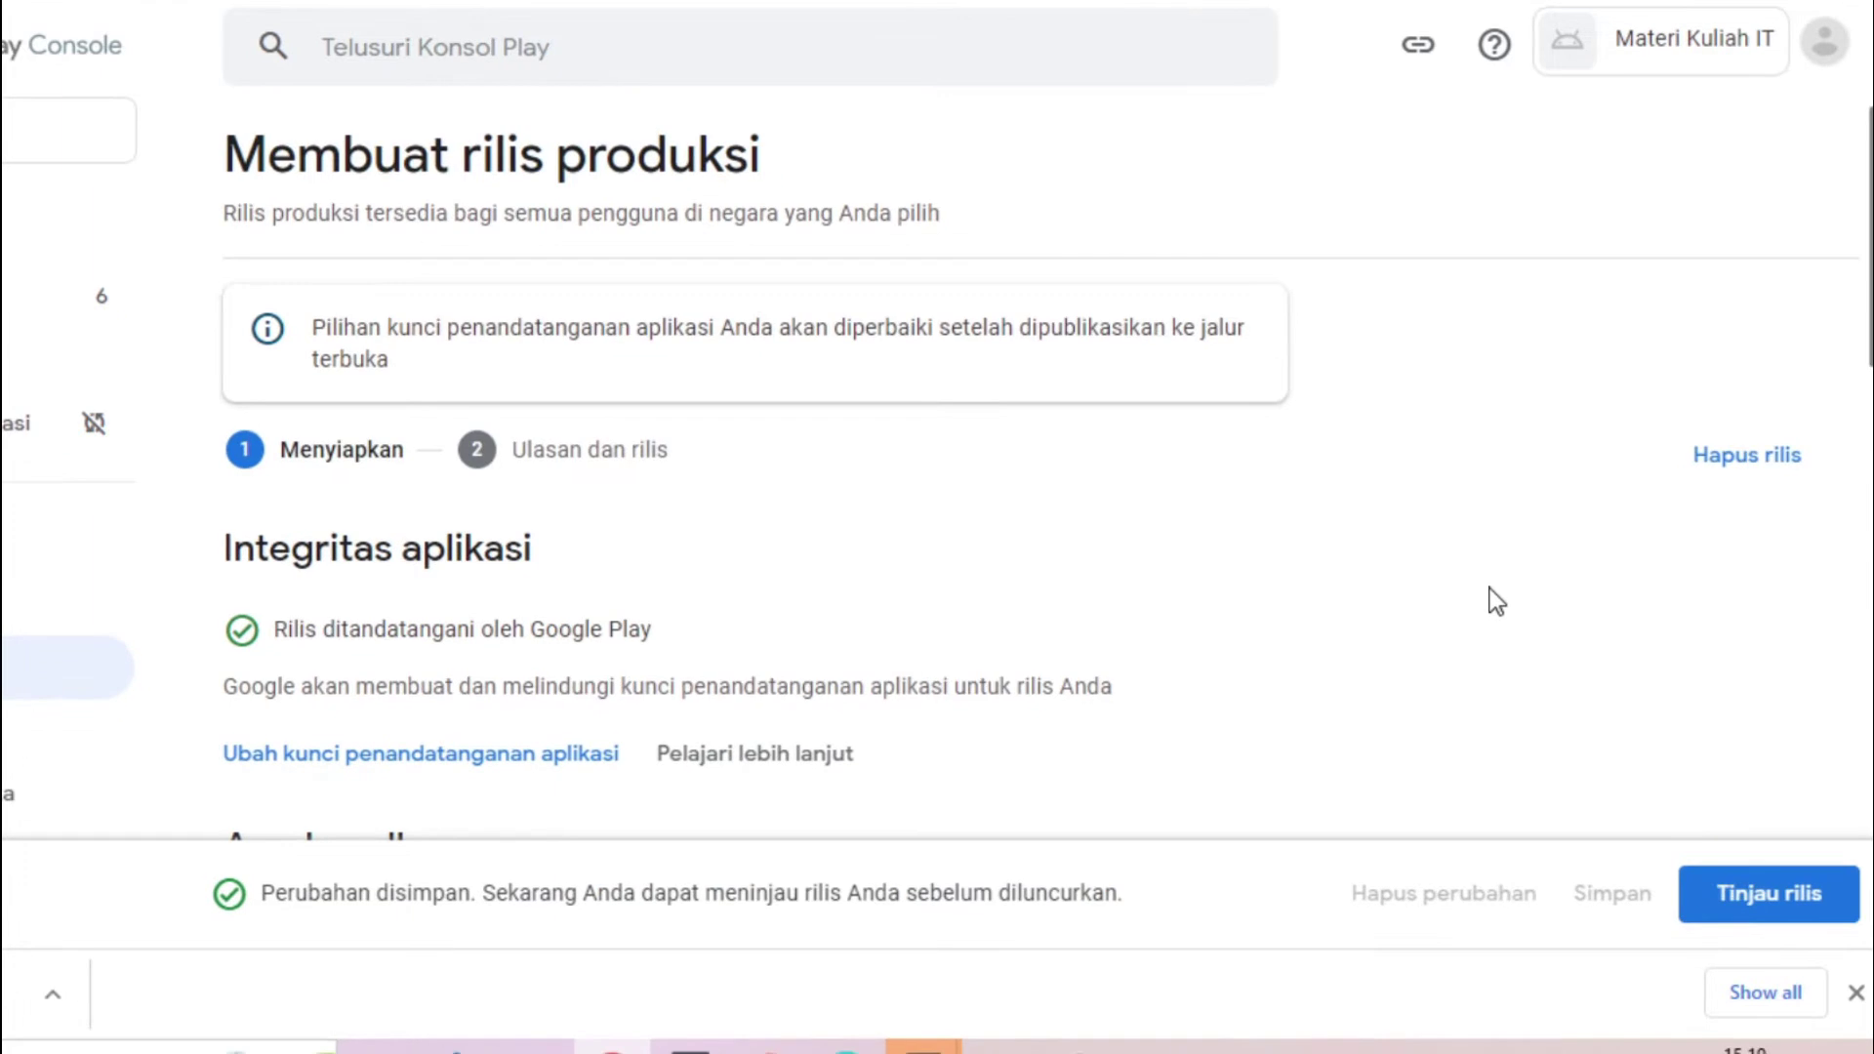
drag(1870, 166, 1861, 840)
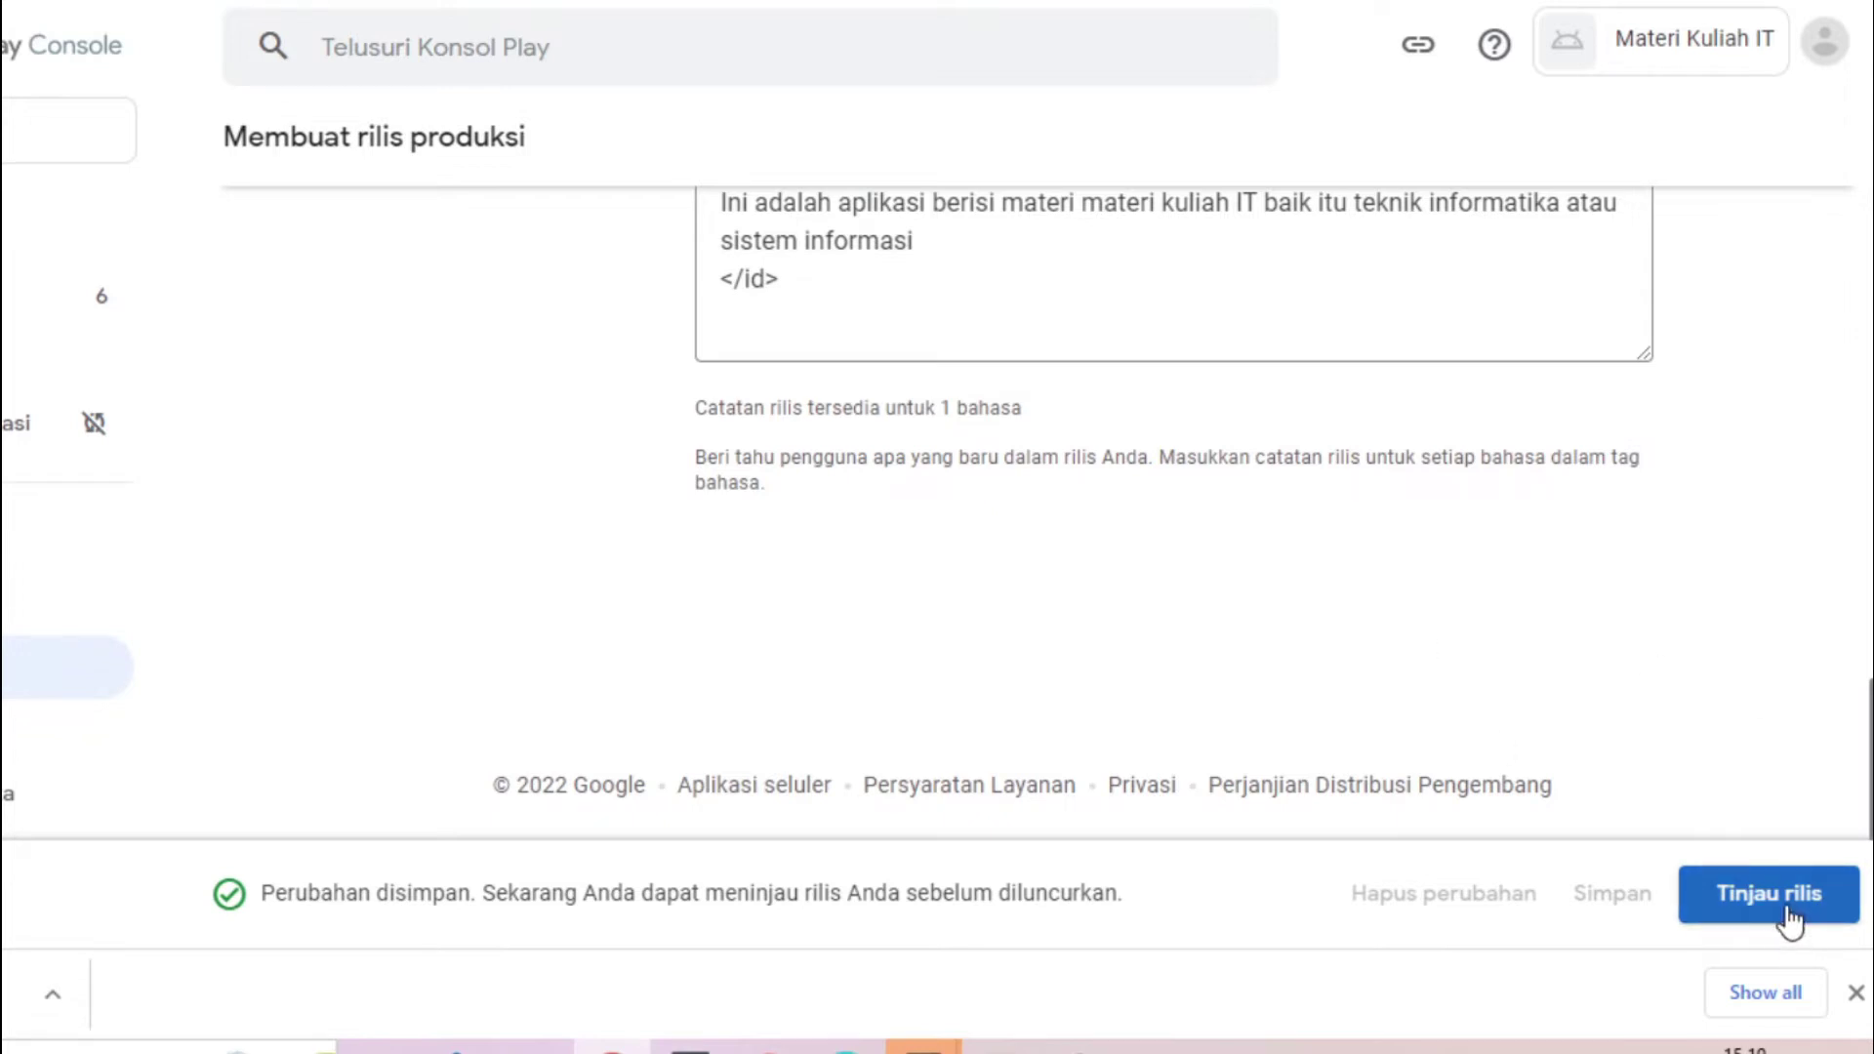
click(1699, 903)
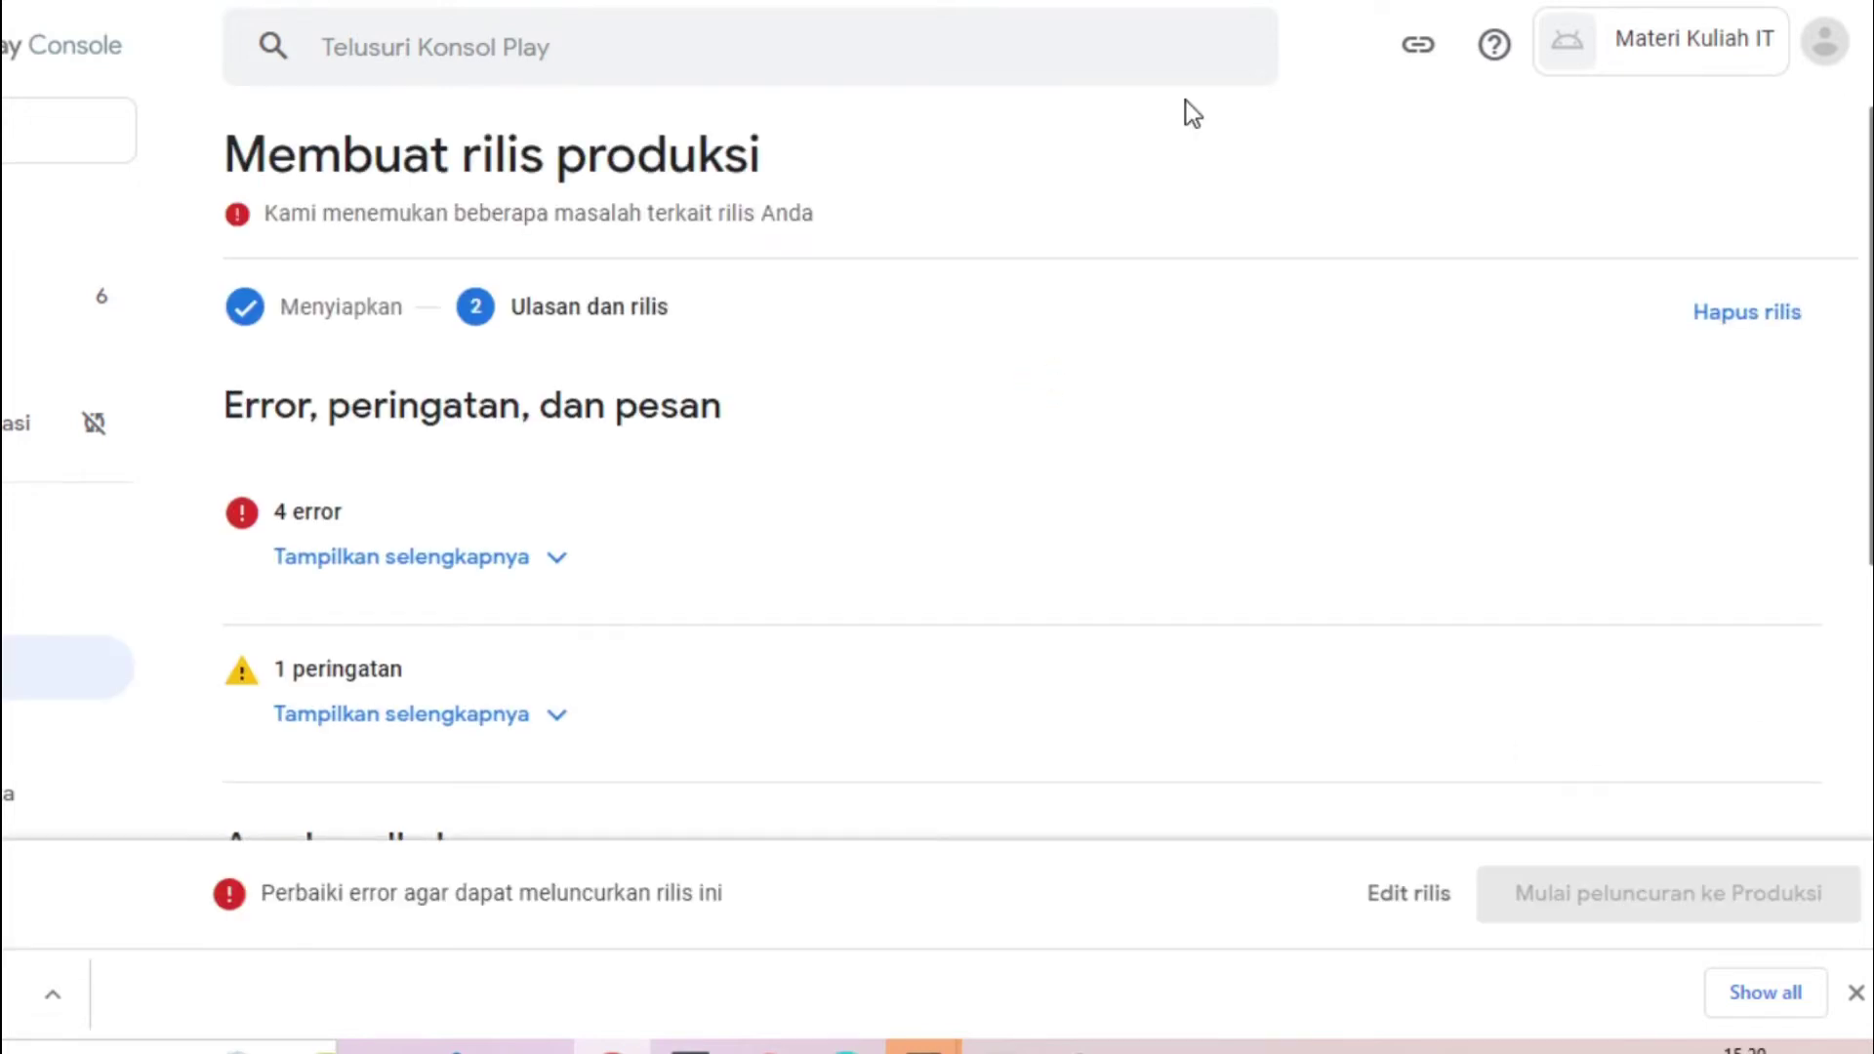
click(447, 580)
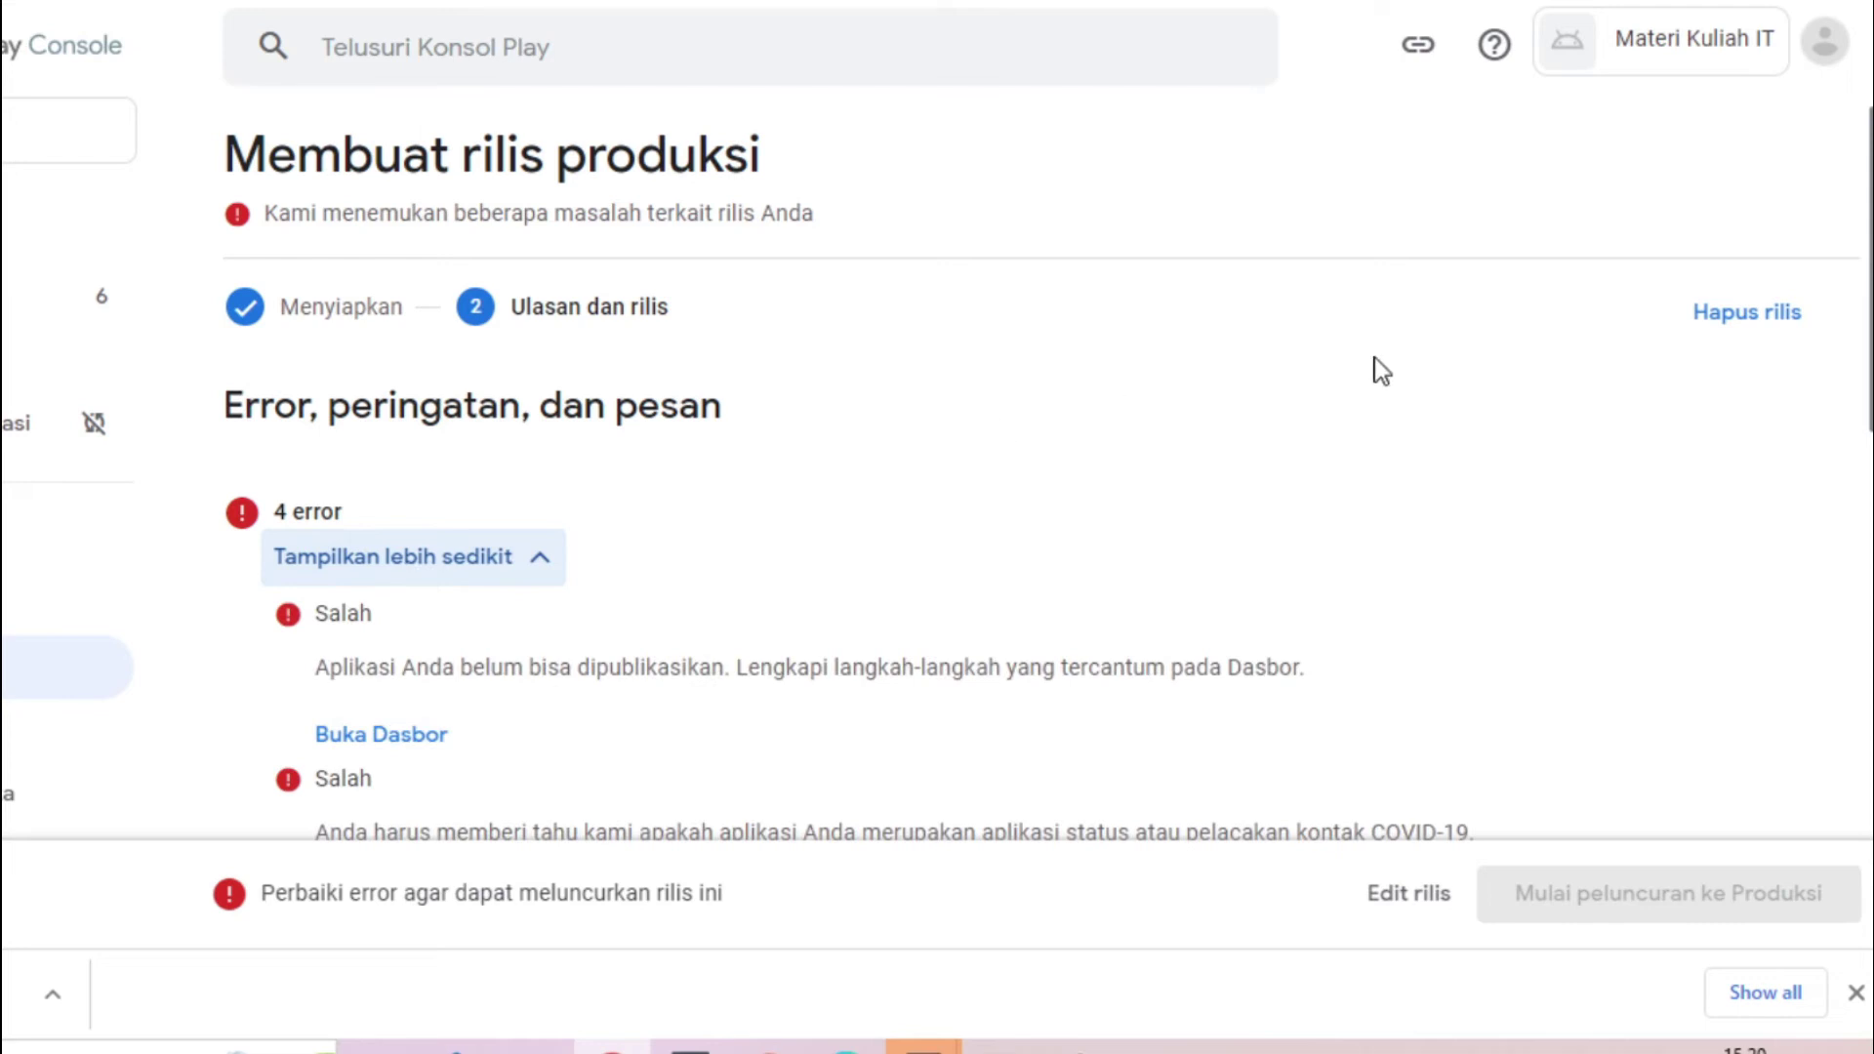
click(527, 566)
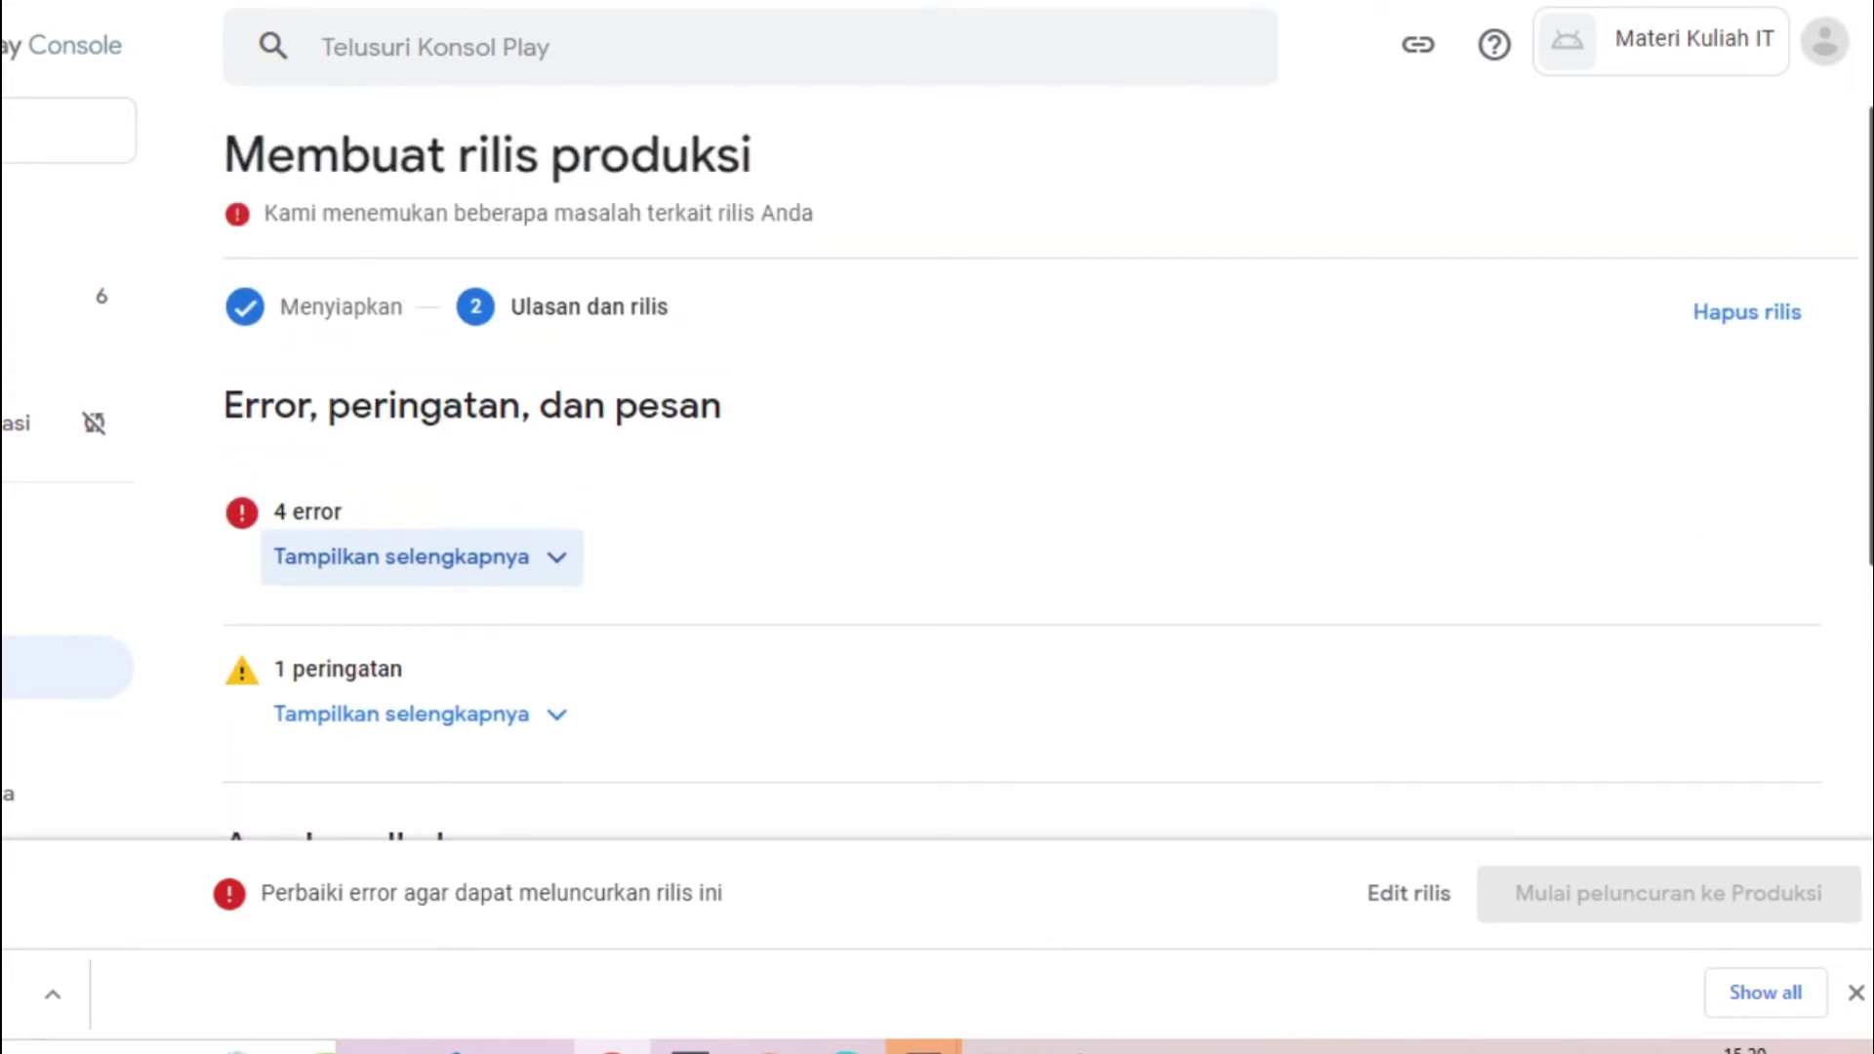
click(472, 576)
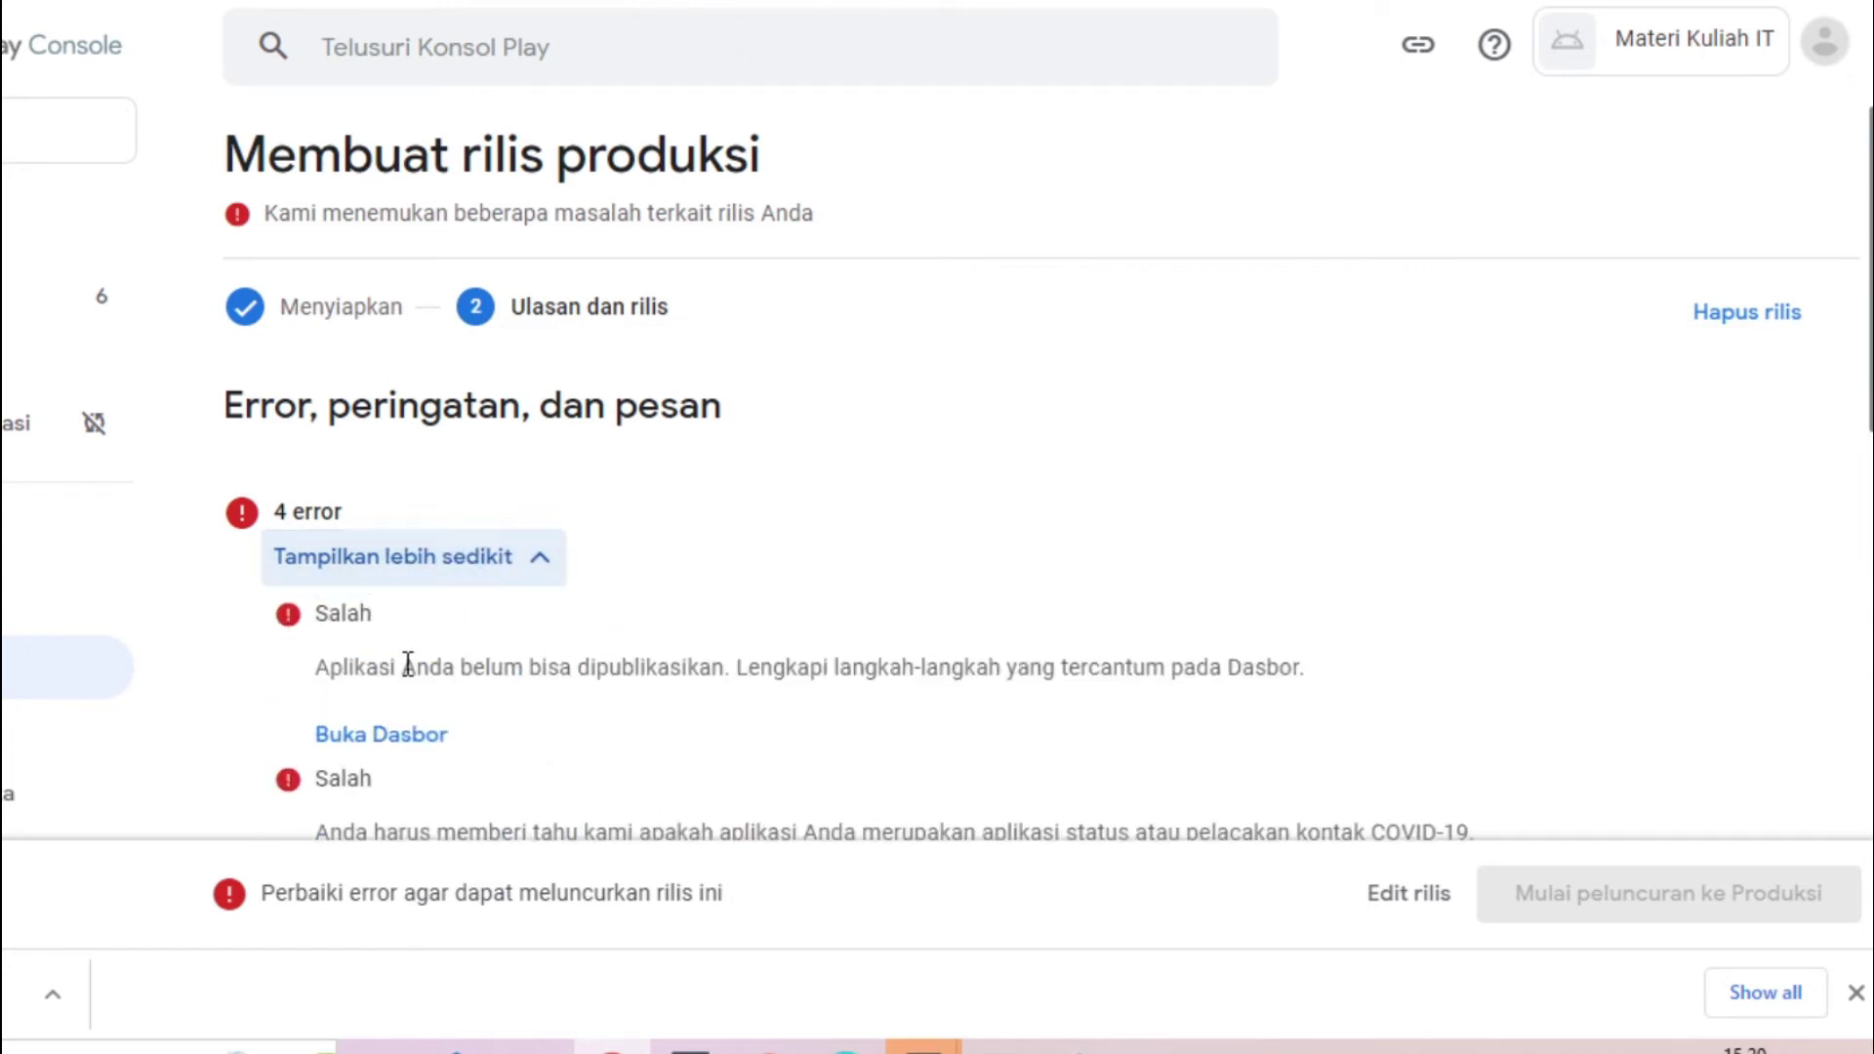
Go to the Dasbor, show the closed-testing tasks, and begin adding countries to Produksi
click(413, 752)
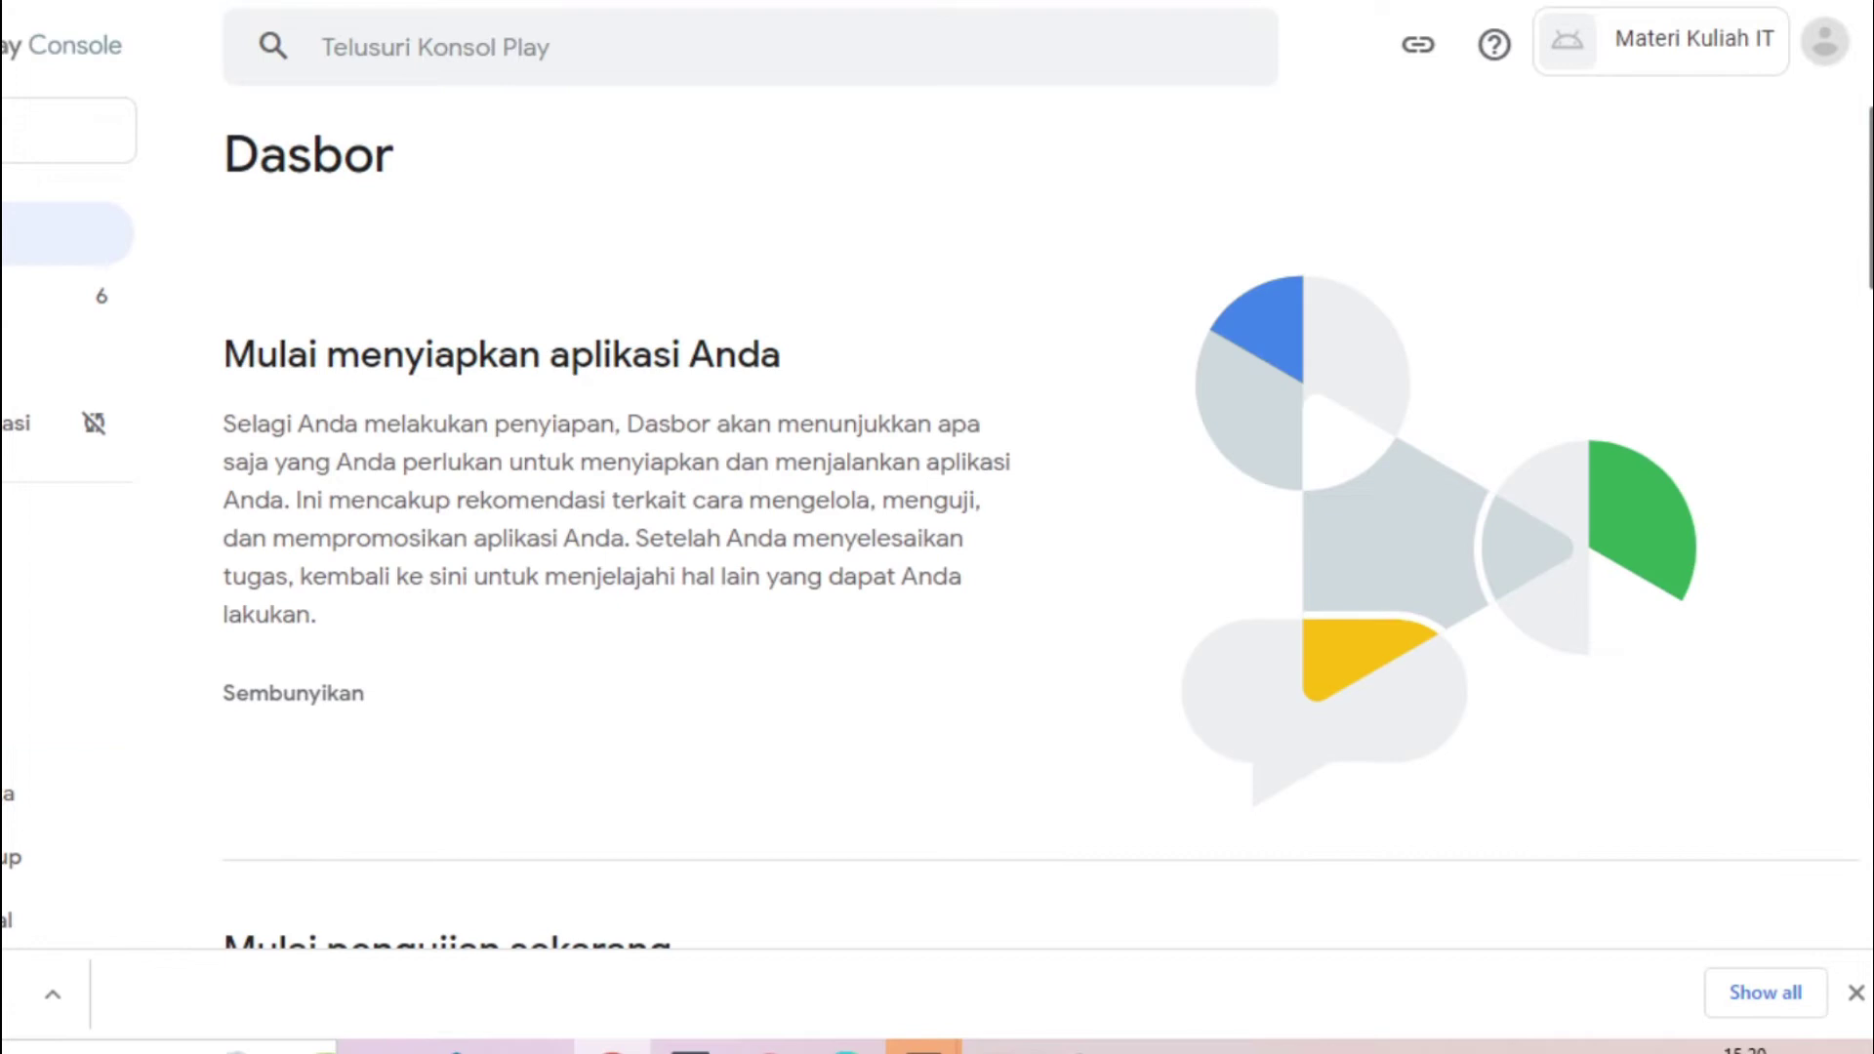
scroll(1040, 525, down, 10)
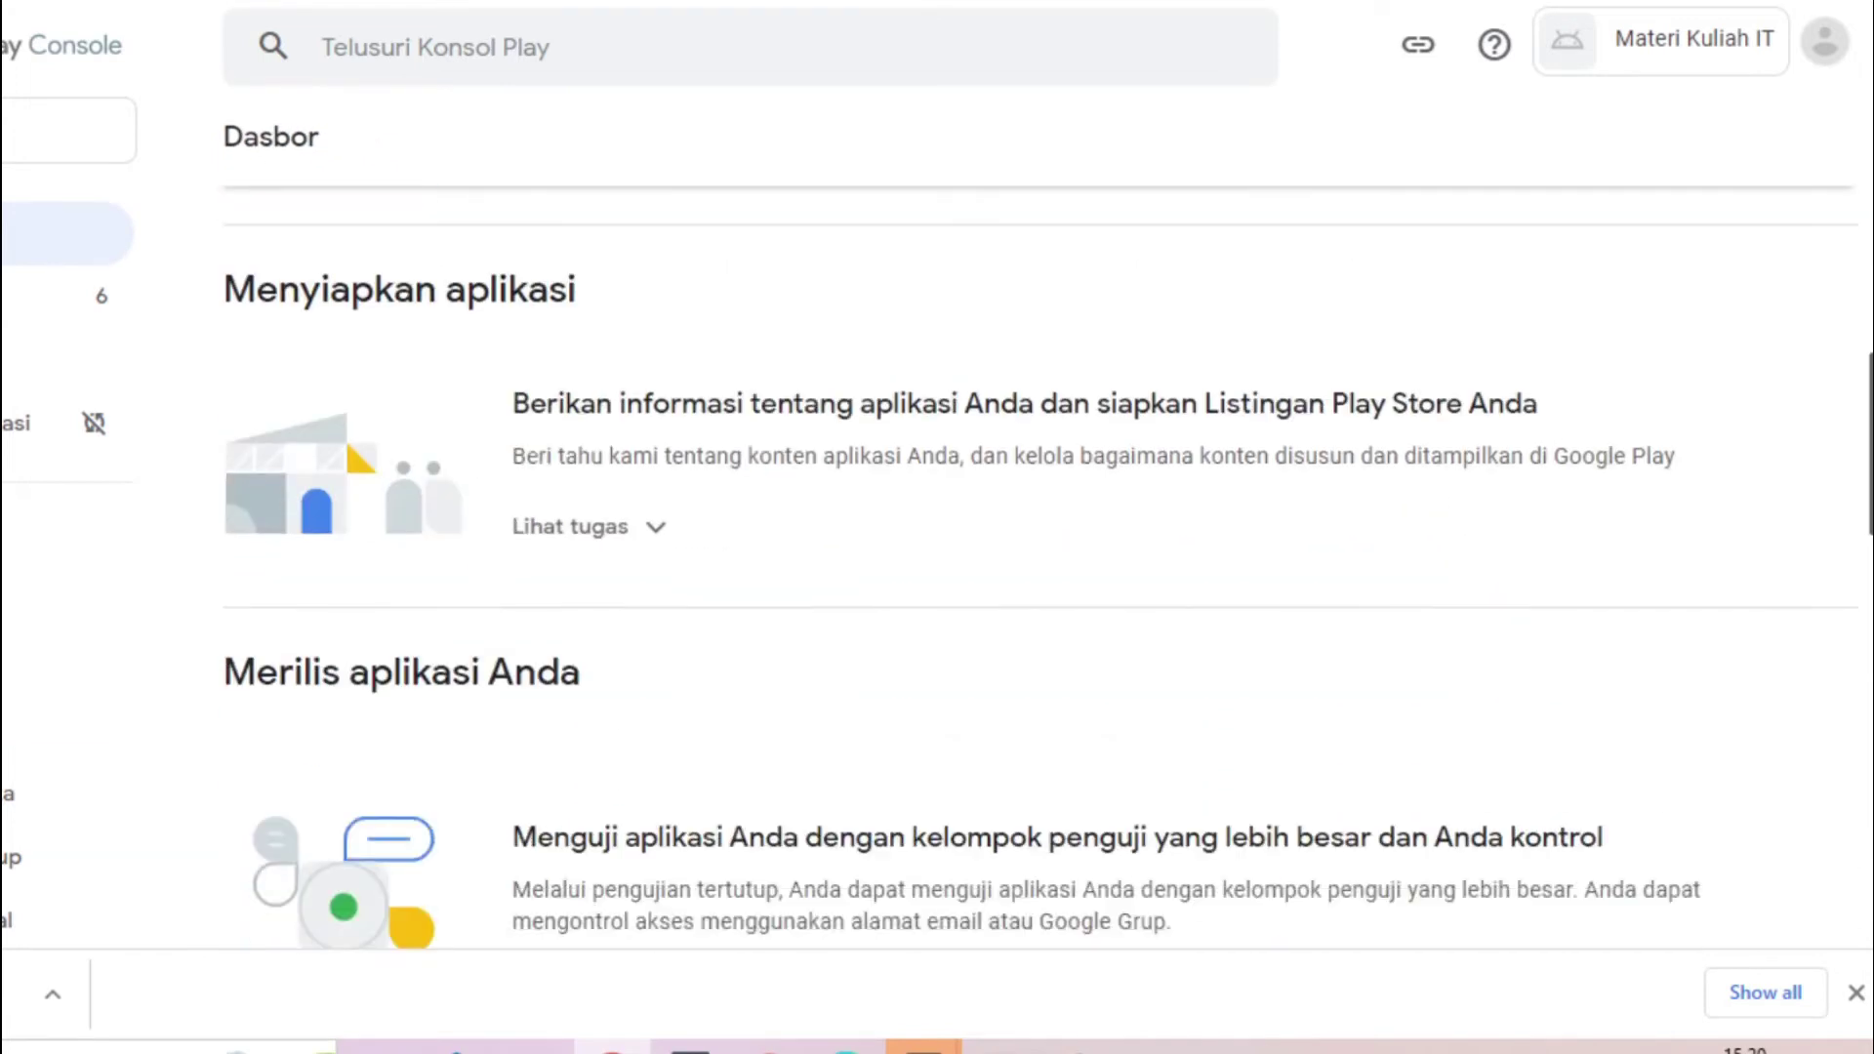
click(1181, 435)
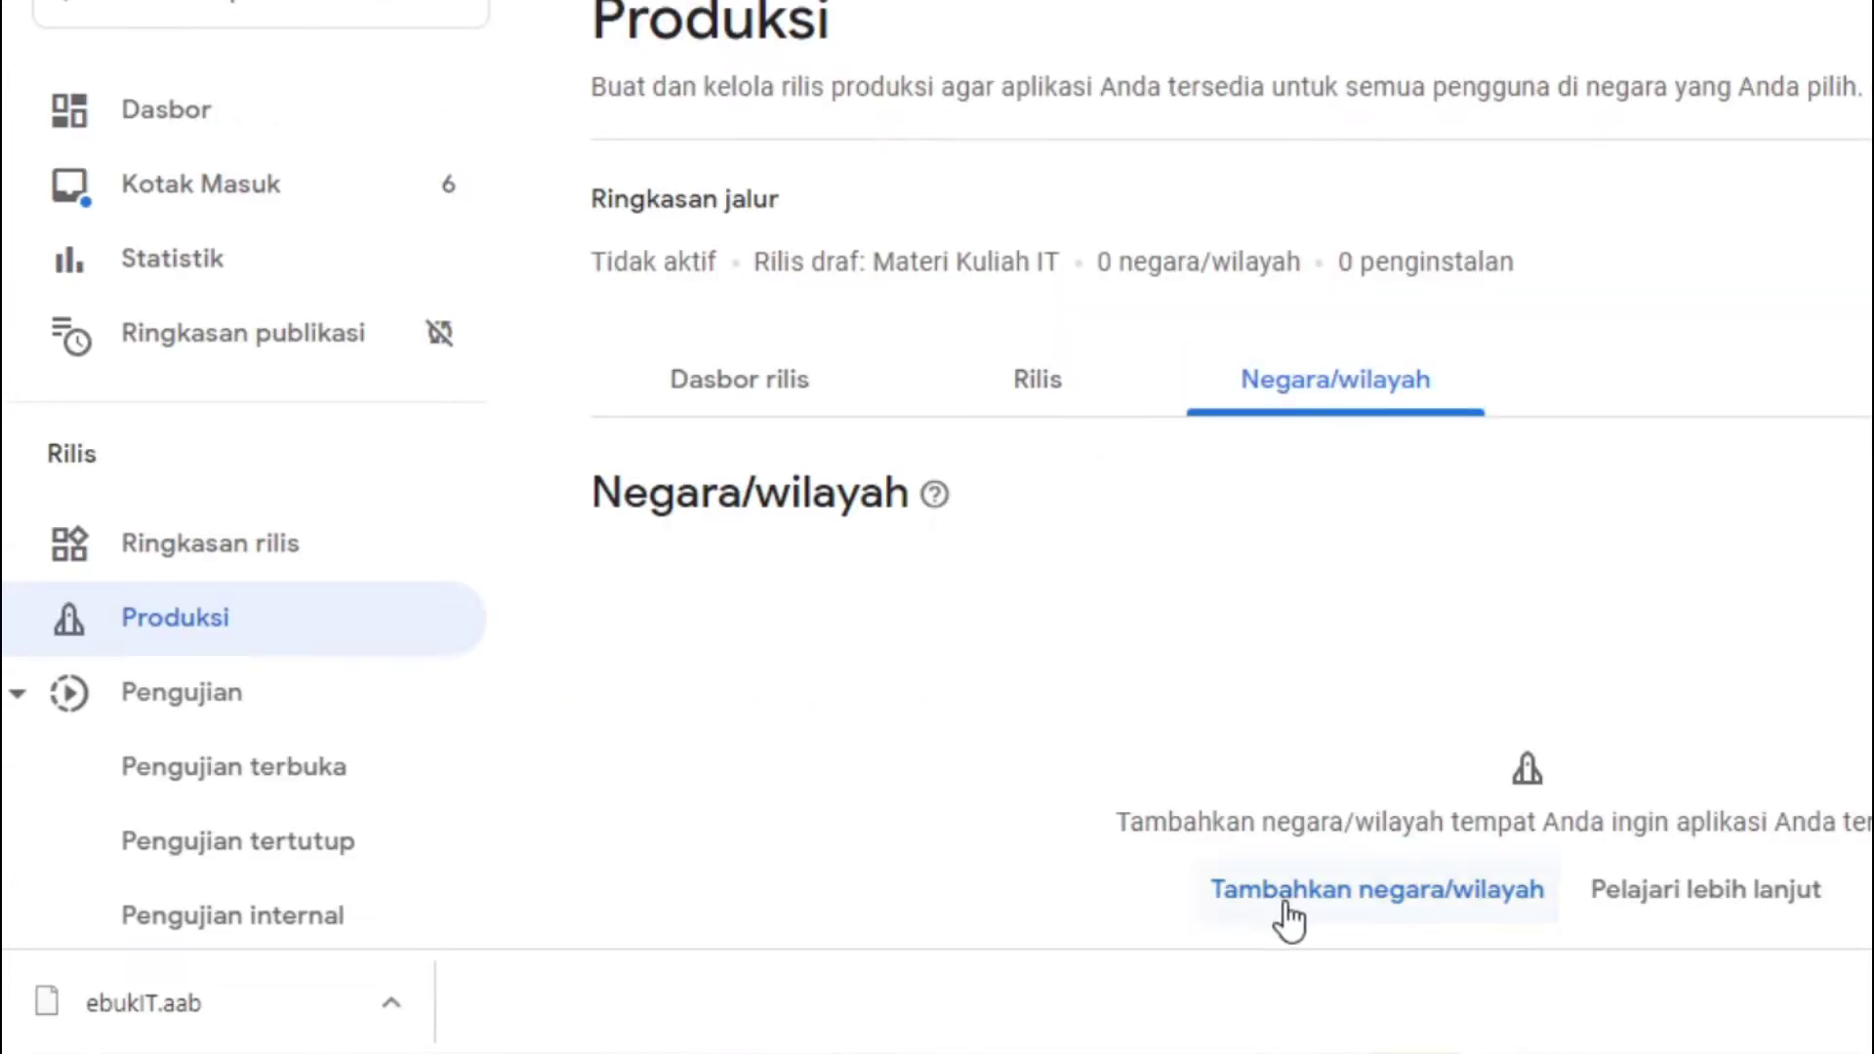
click(1303, 886)
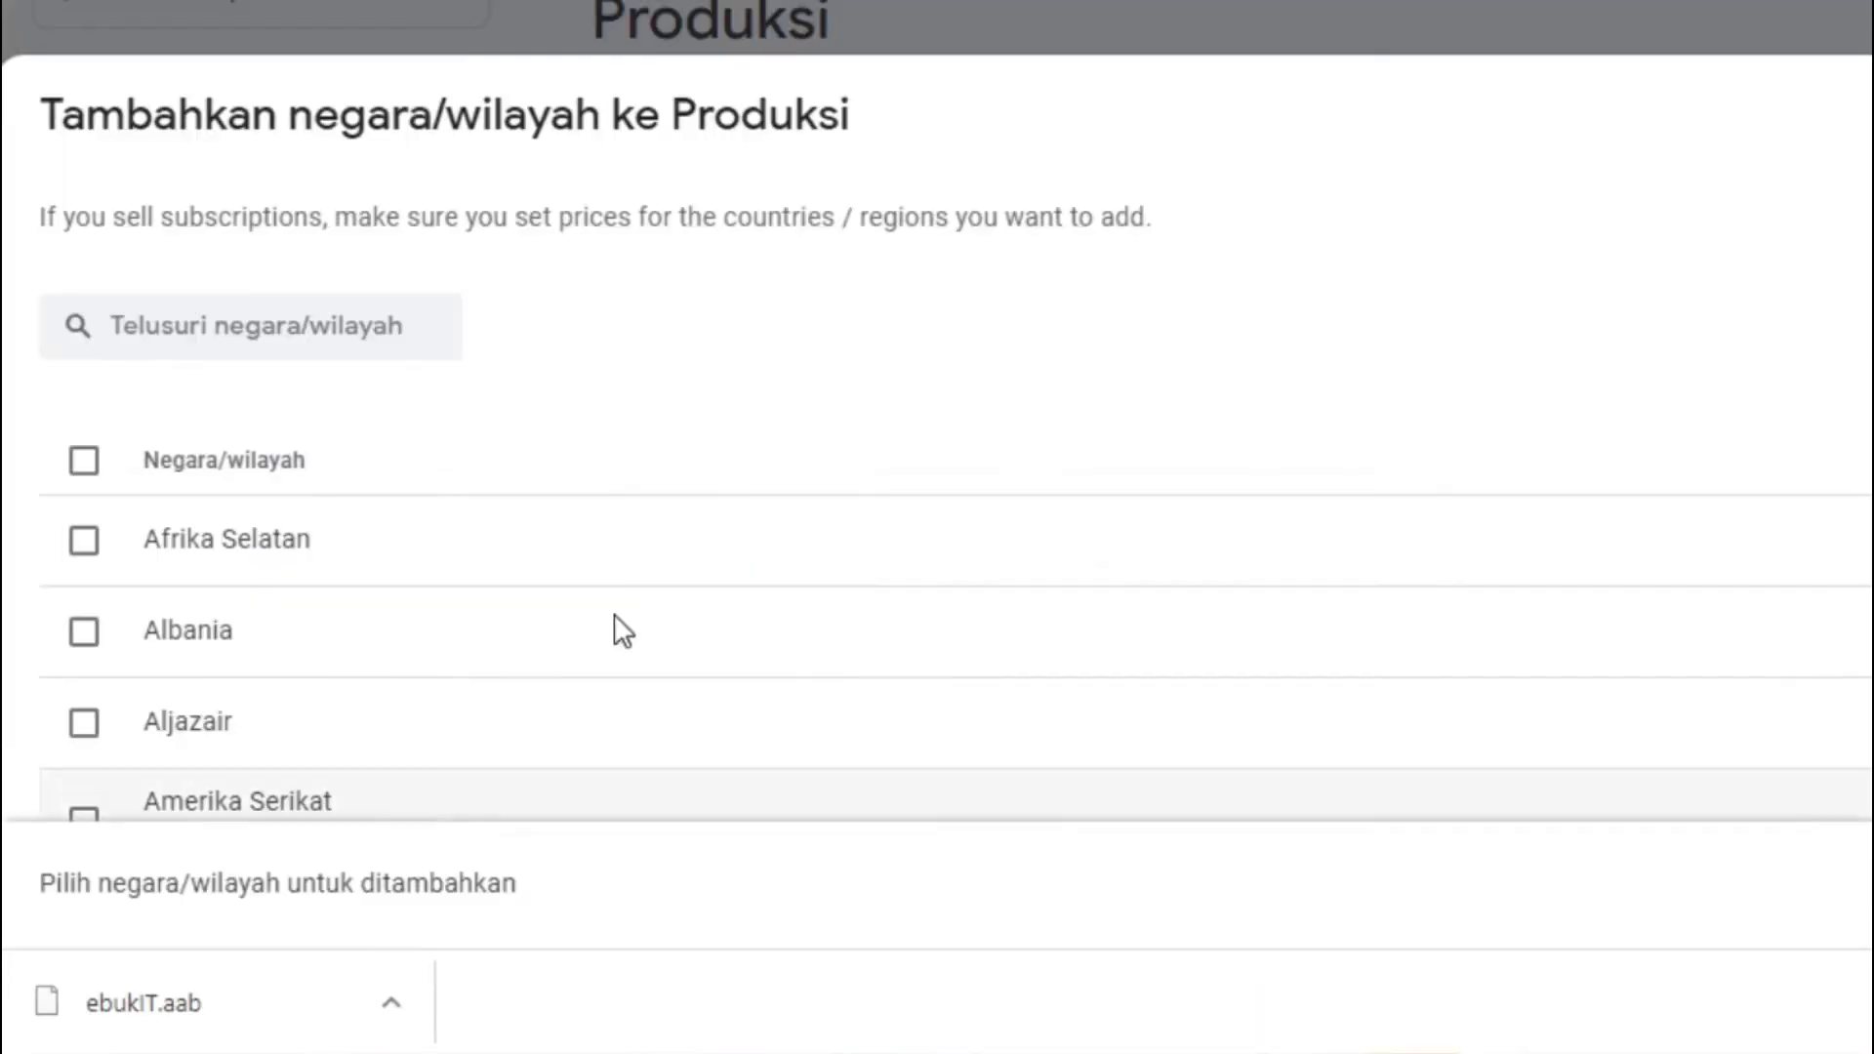
Search for and tick Indonesia and Amerika Serikat in the country list
click(226, 330)
text(ind)
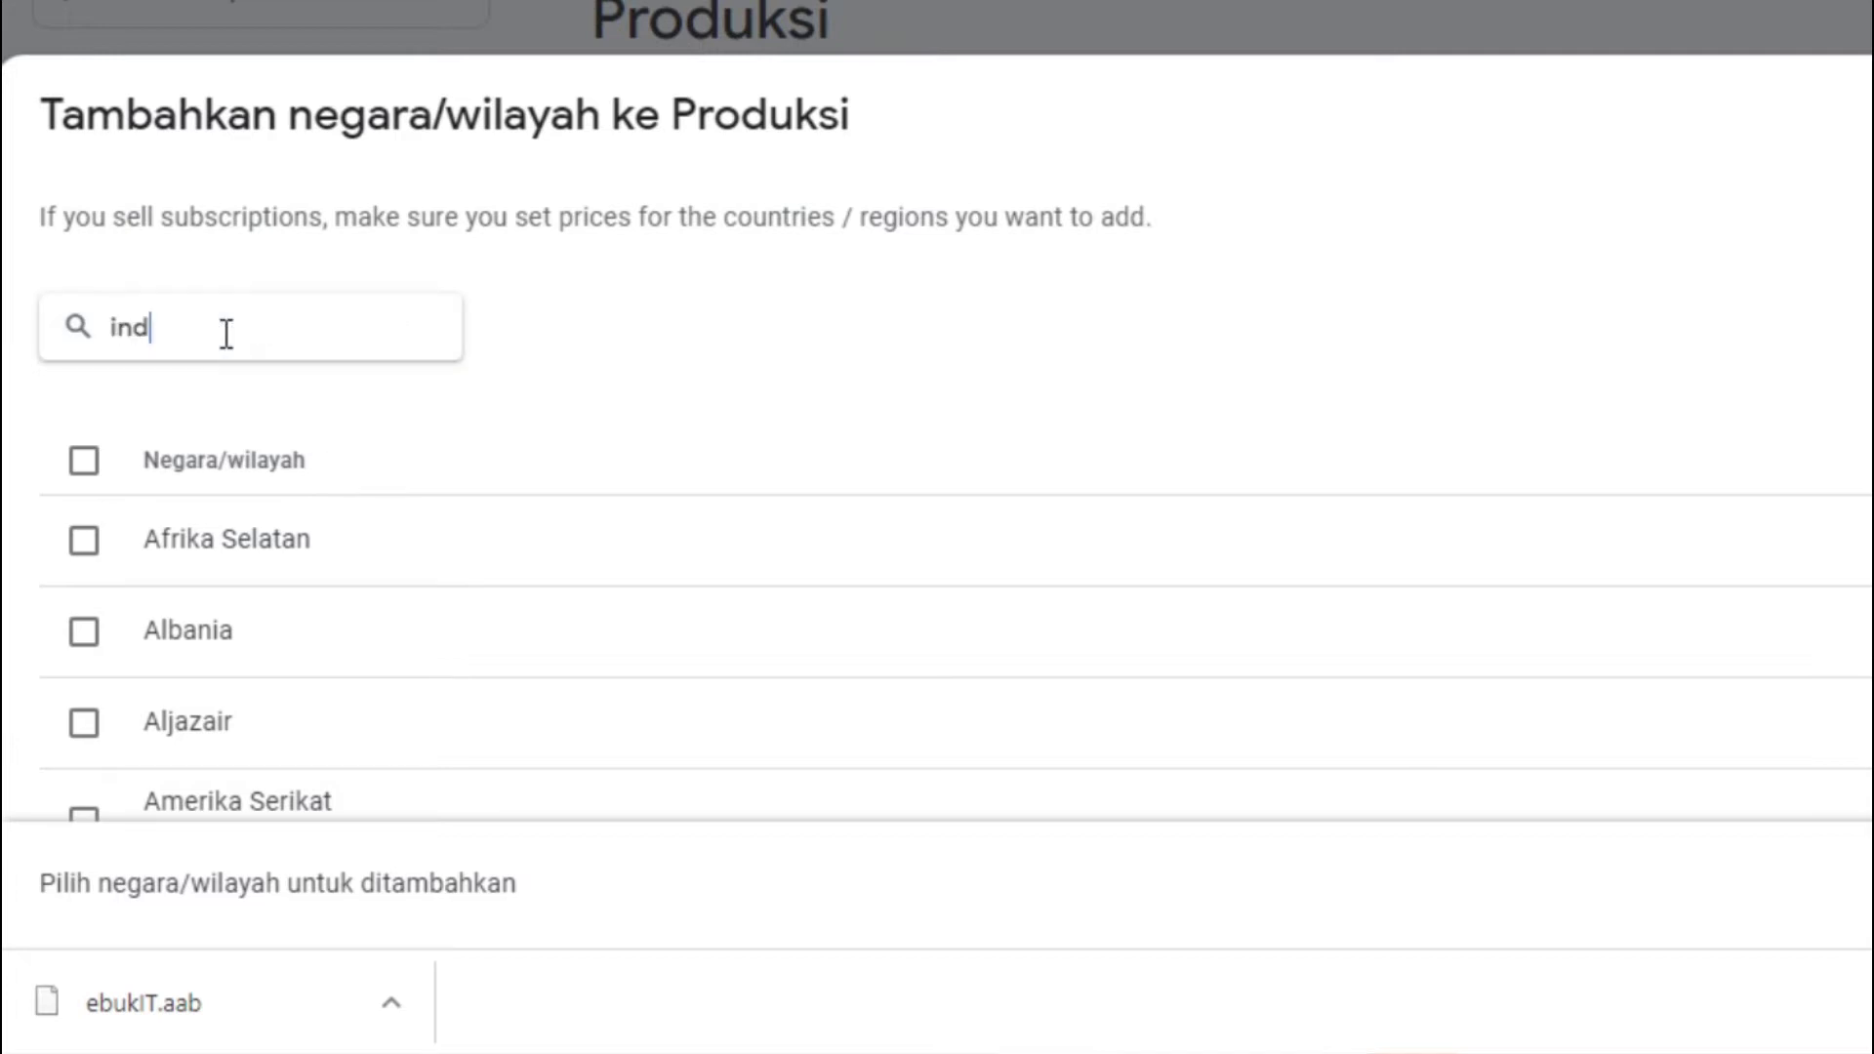
click(84, 632)
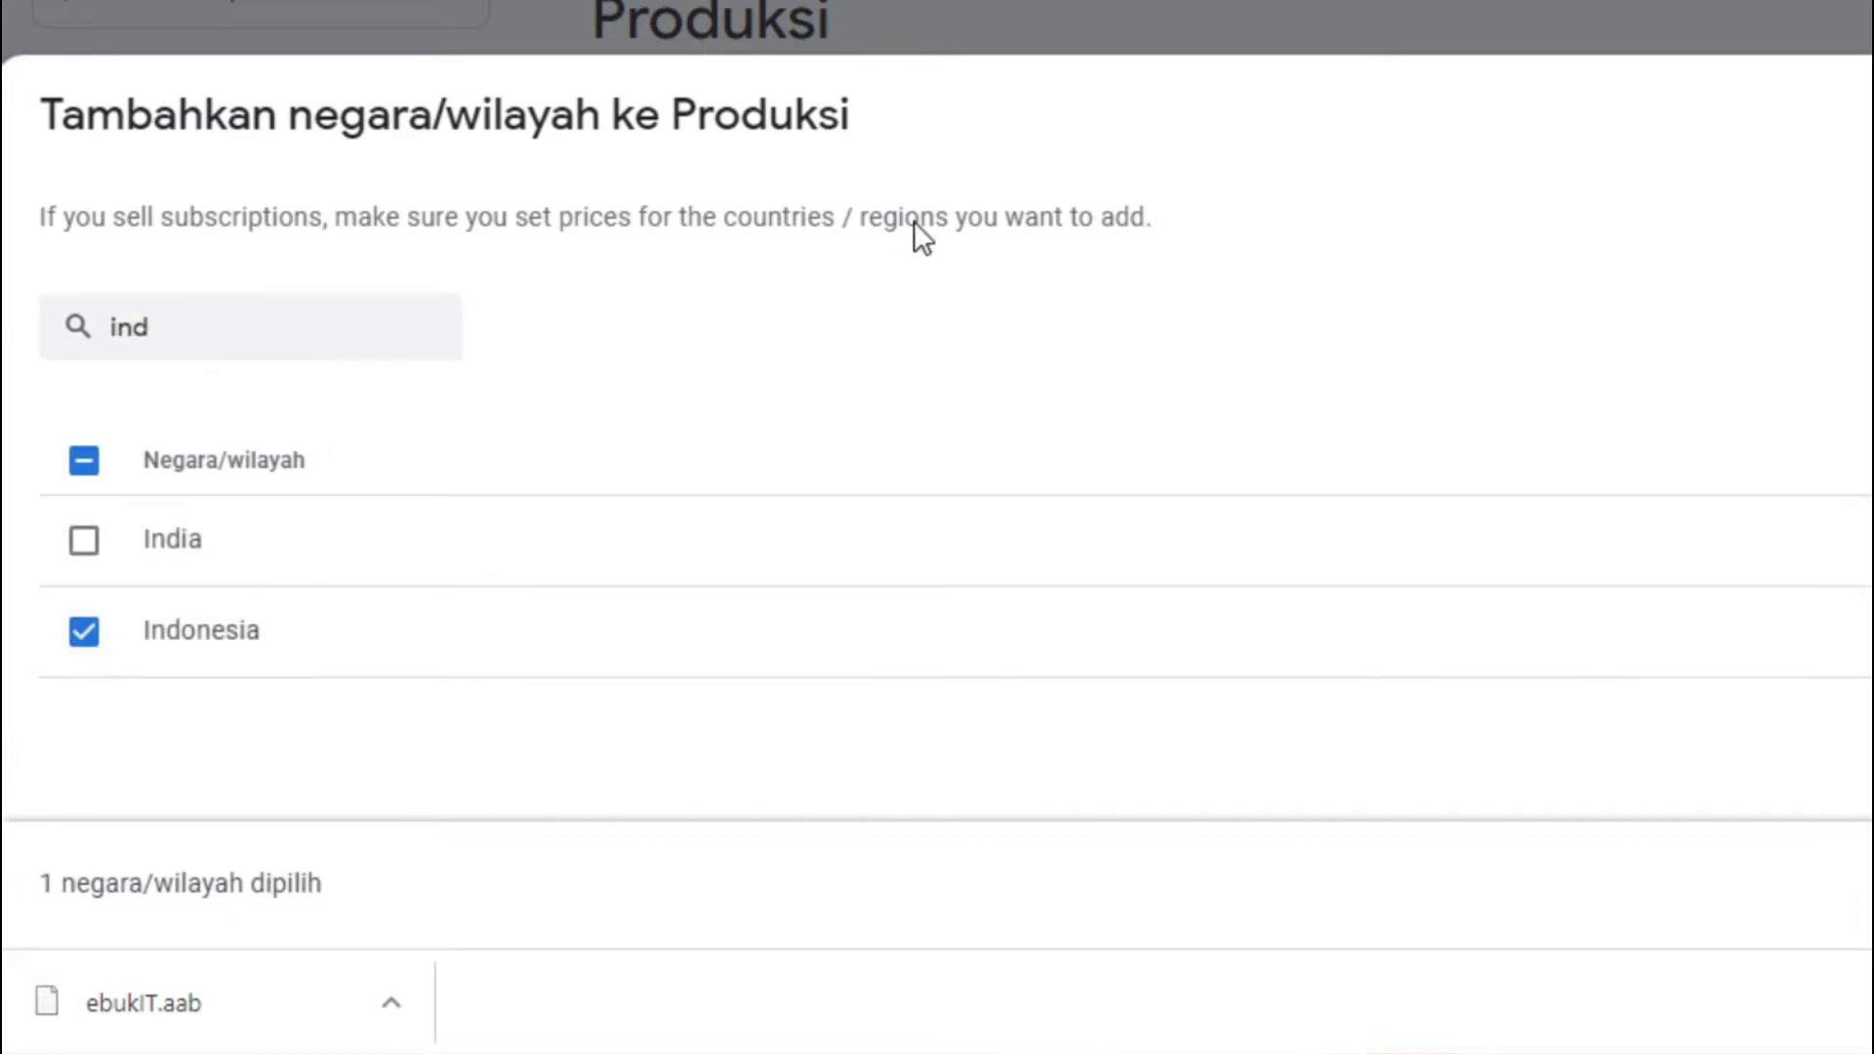
drag(167, 324, 24, 307)
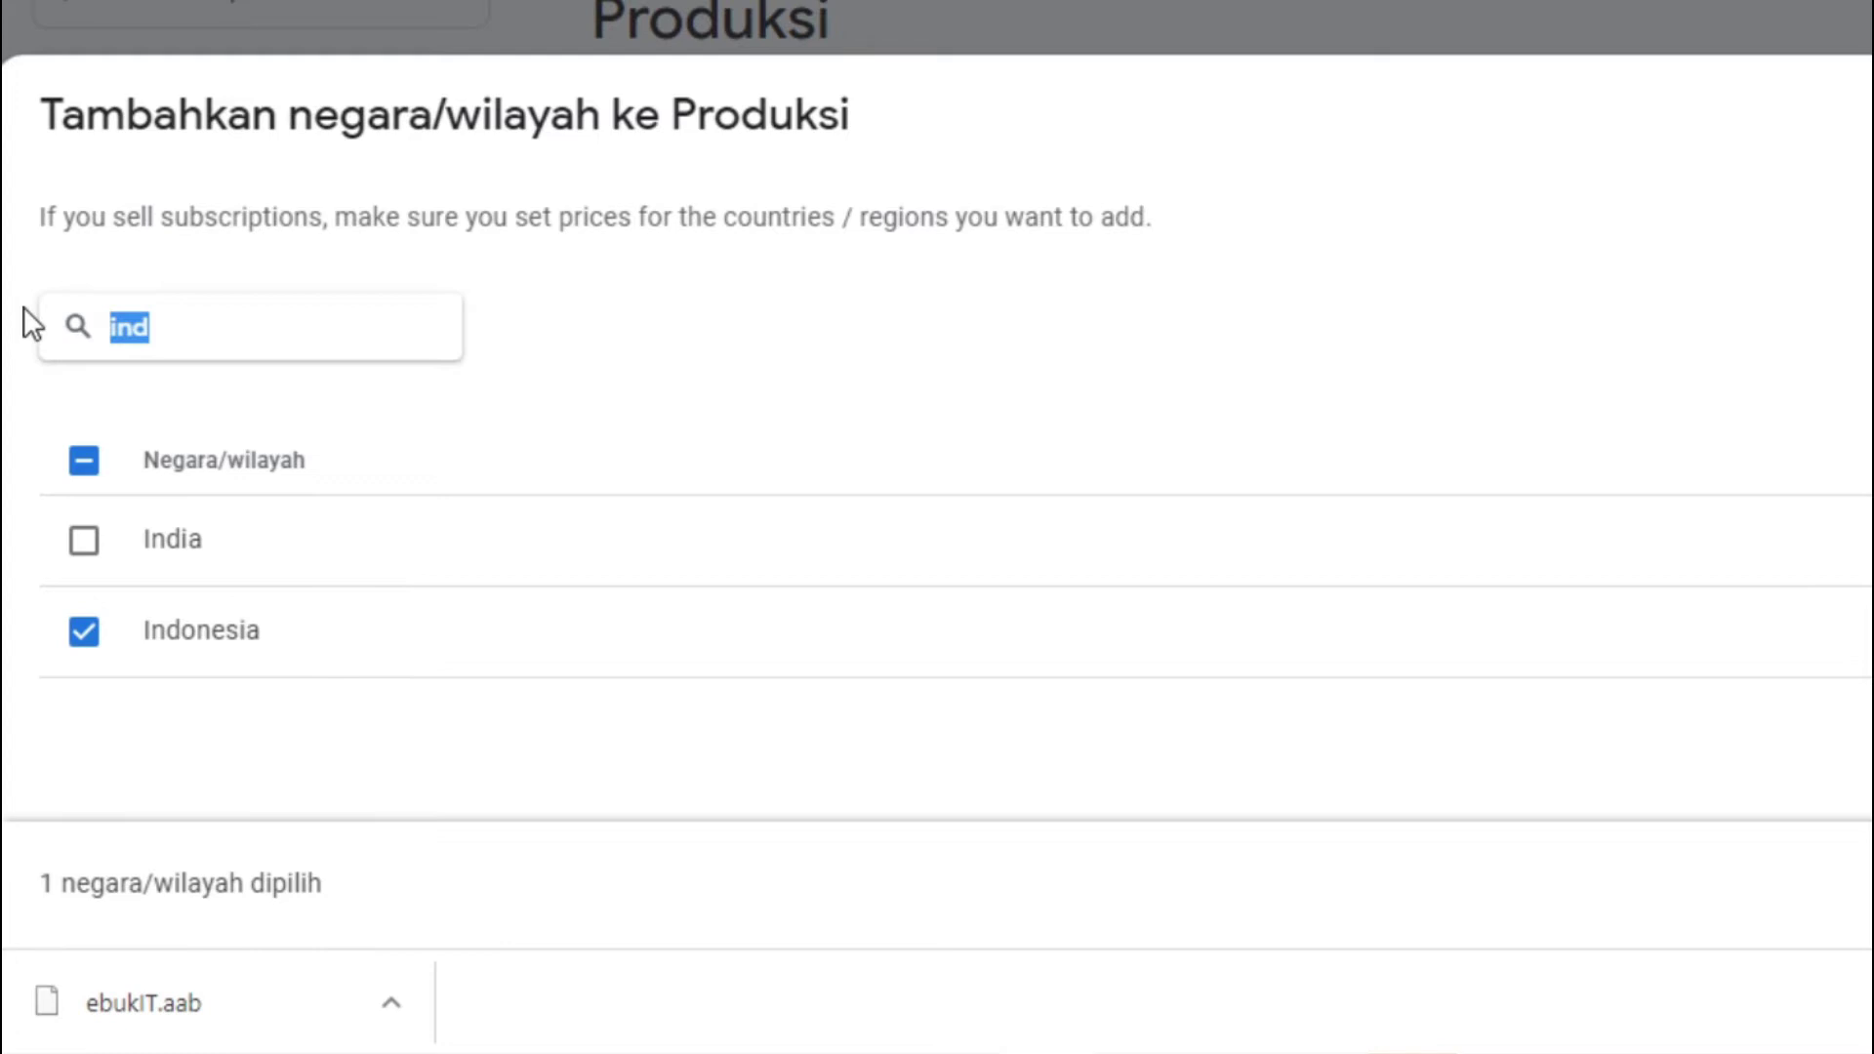
text(ame)
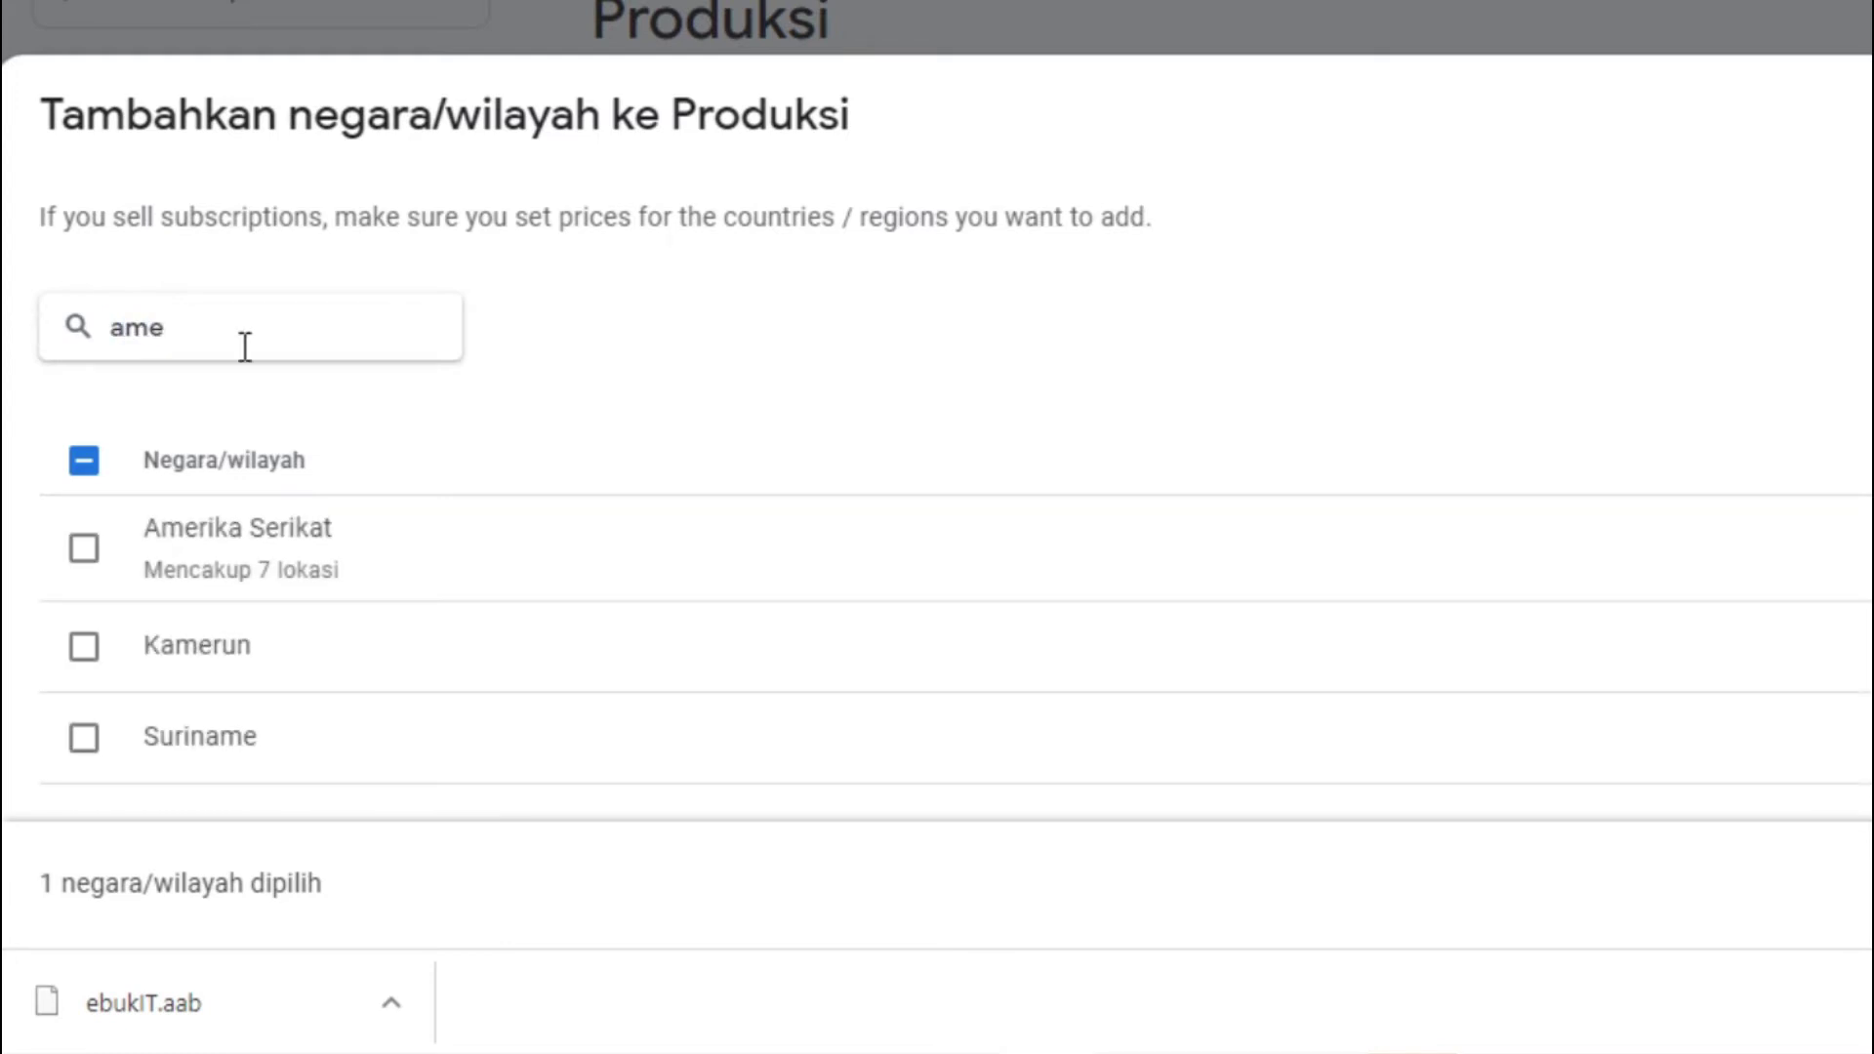
click(90, 557)
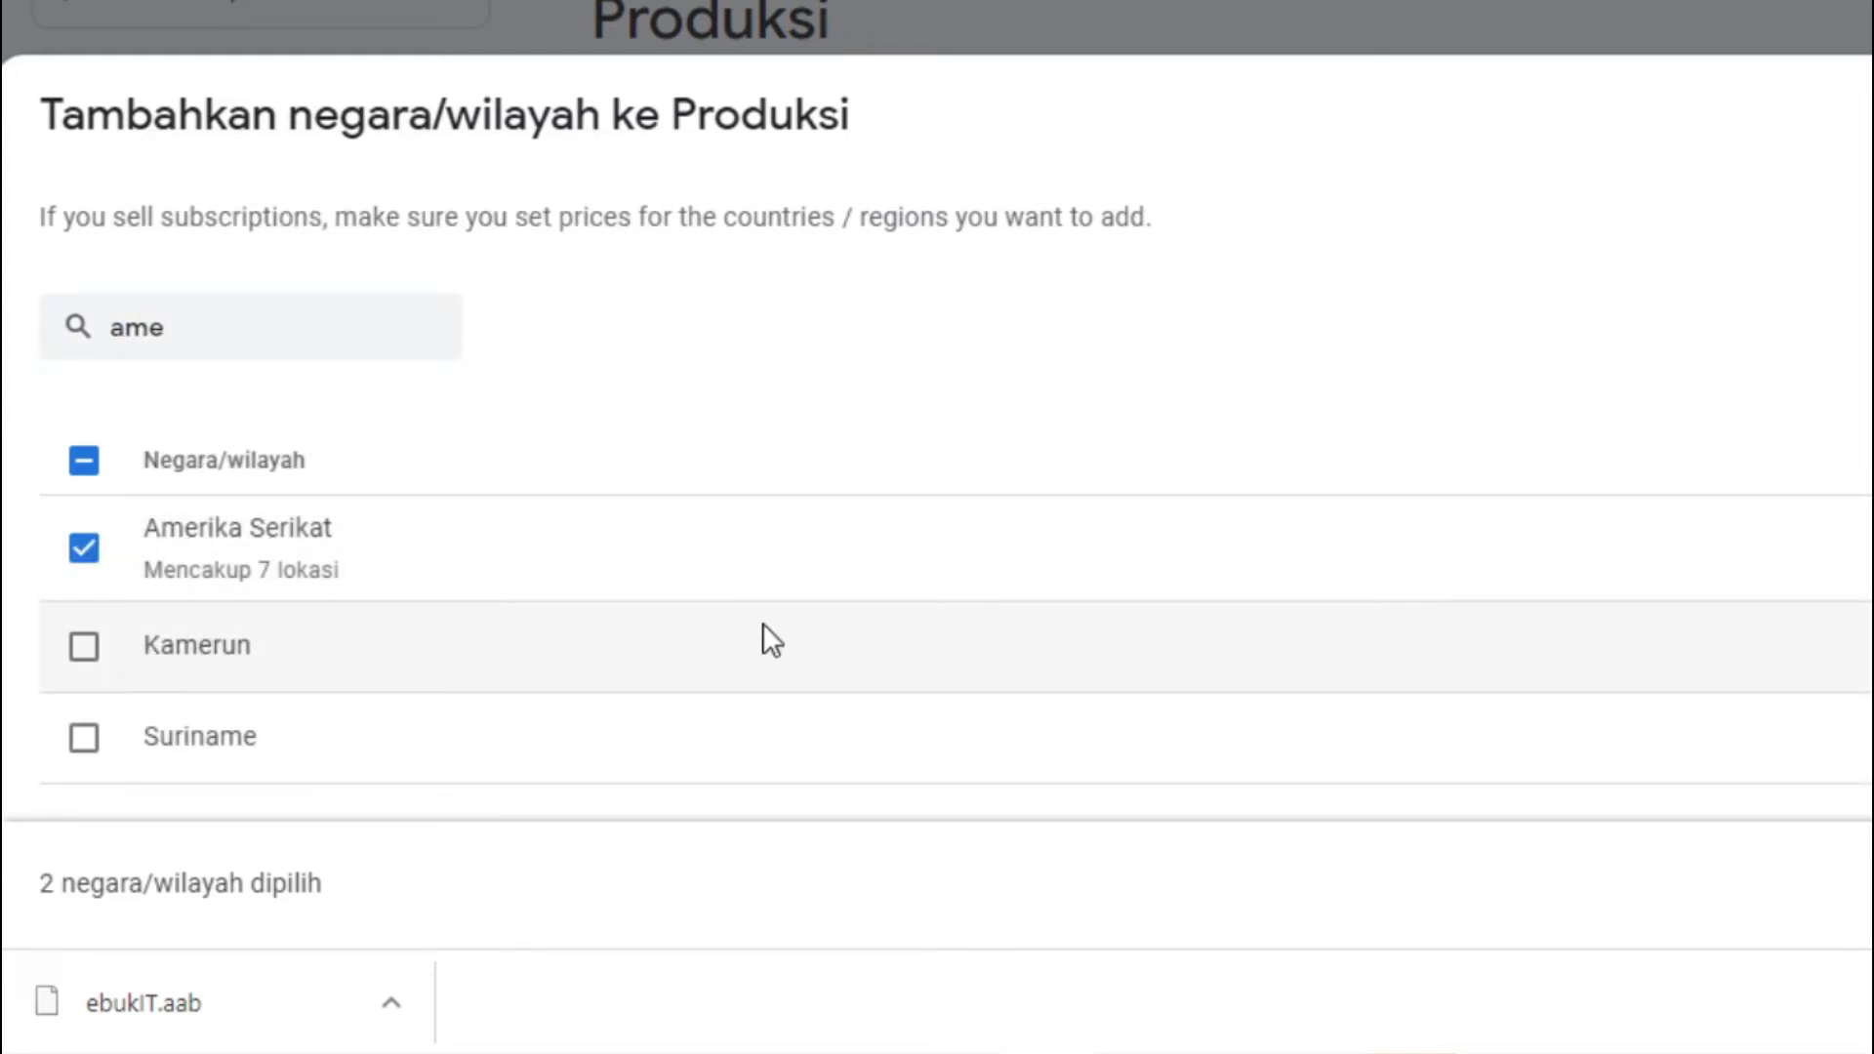
Tick Singapura and Malaysia too, then add all four countries to Produksi
click(209, 313)
key(BackSpace)
key(BackSpace)
key(BackSpace)
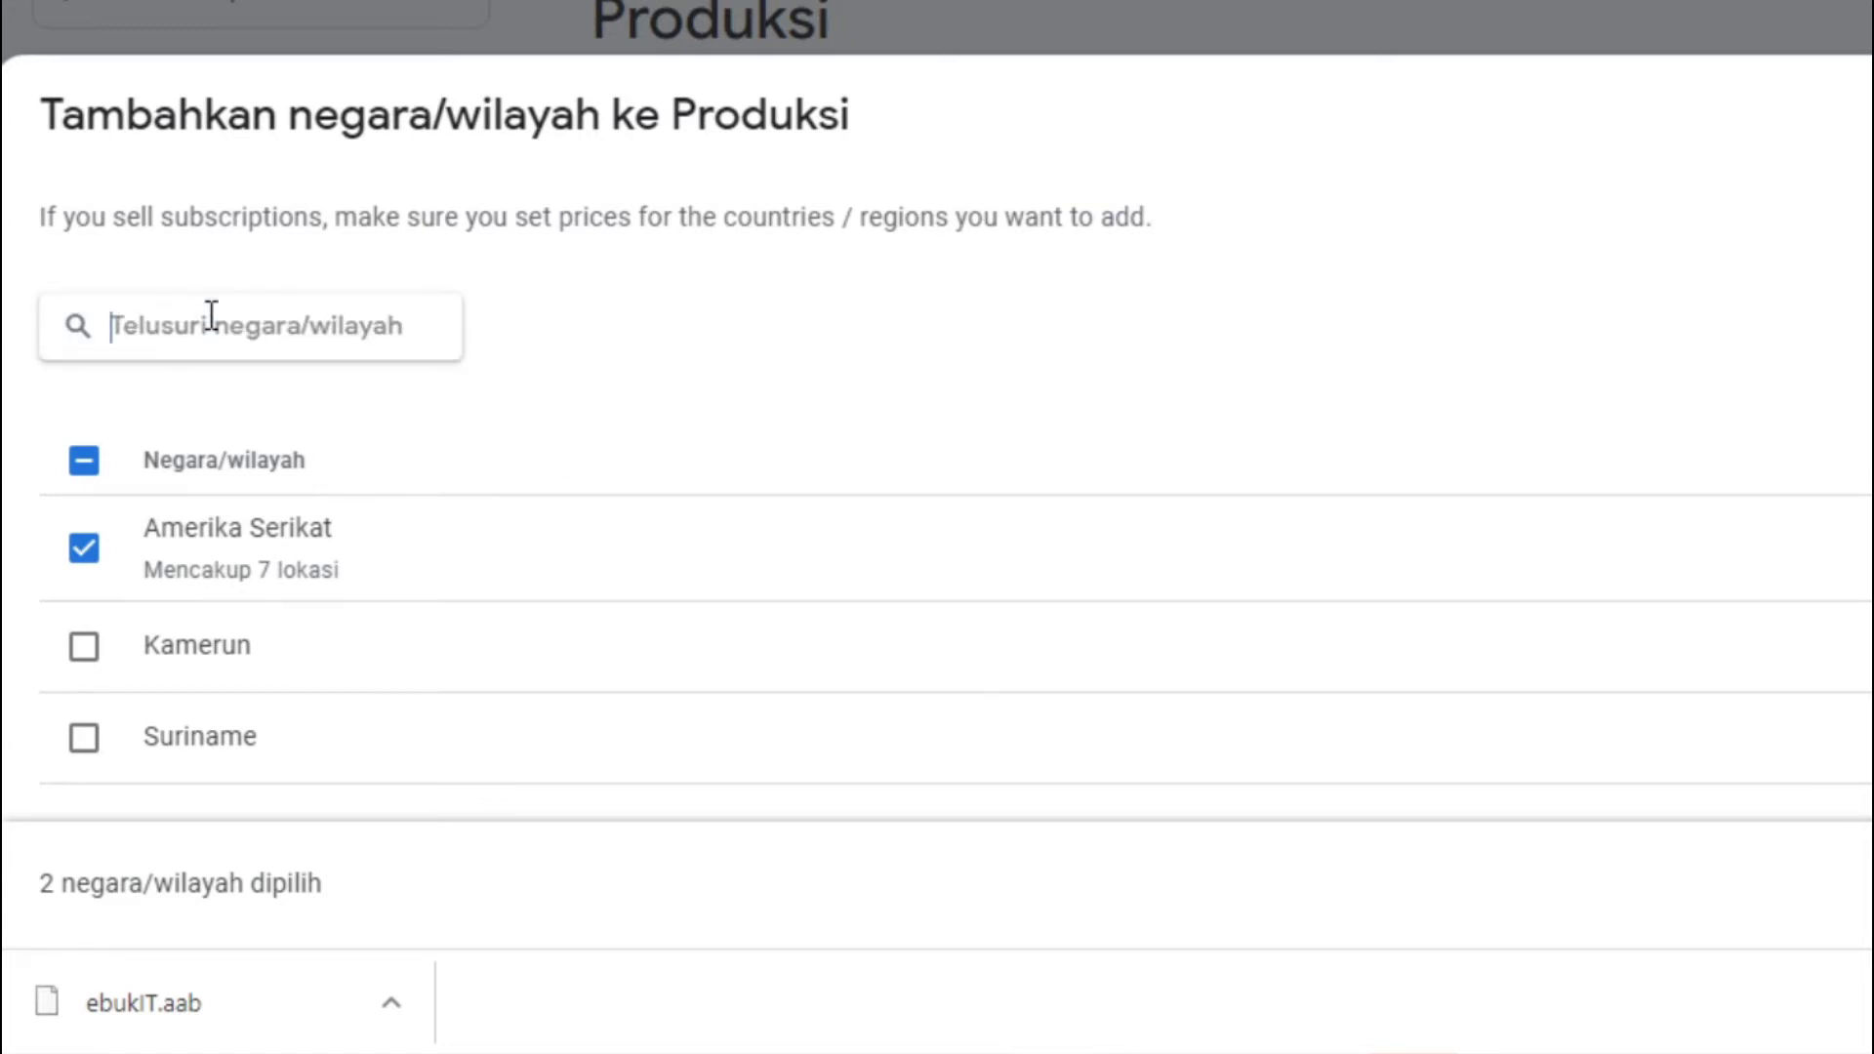
text(sing)
click(84, 543)
click(225, 318)
key(BackSpace)
key(BackSpace)
key(BackSpace)
key(BackSpace)
text(malay)
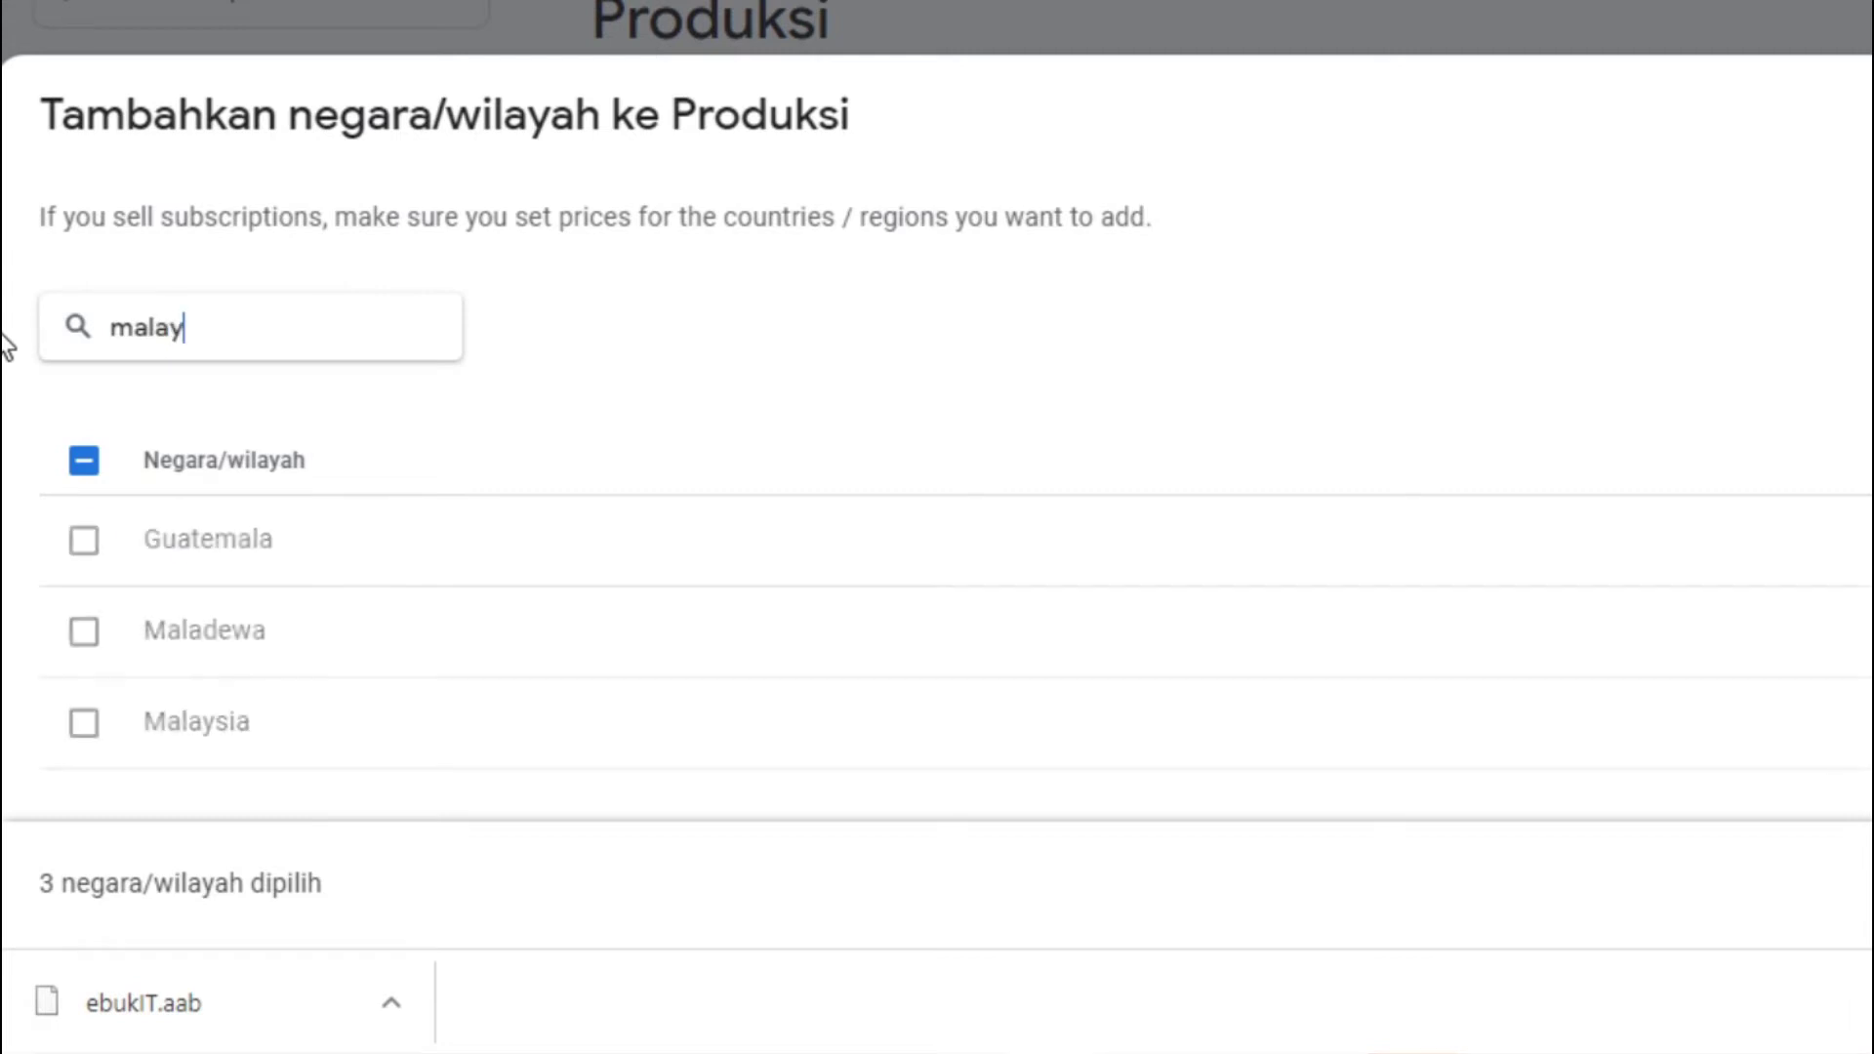
click(86, 543)
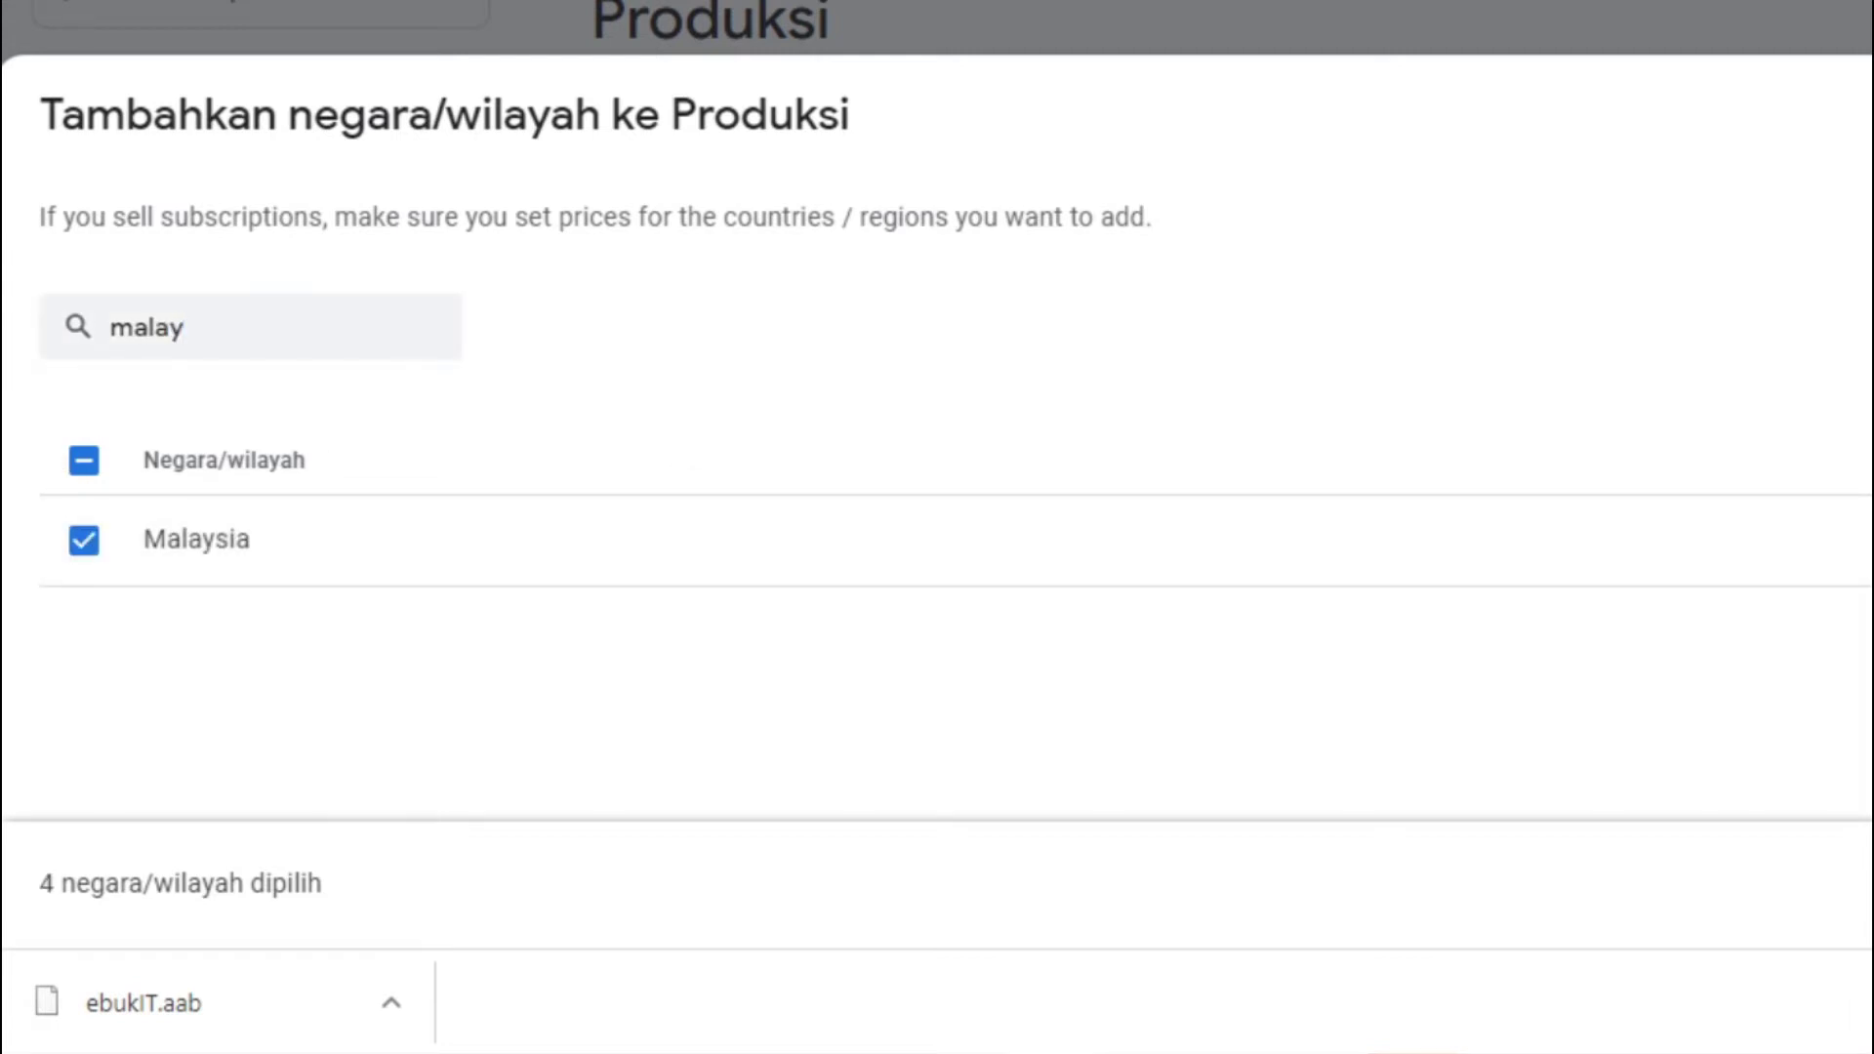
click(1536, 478)
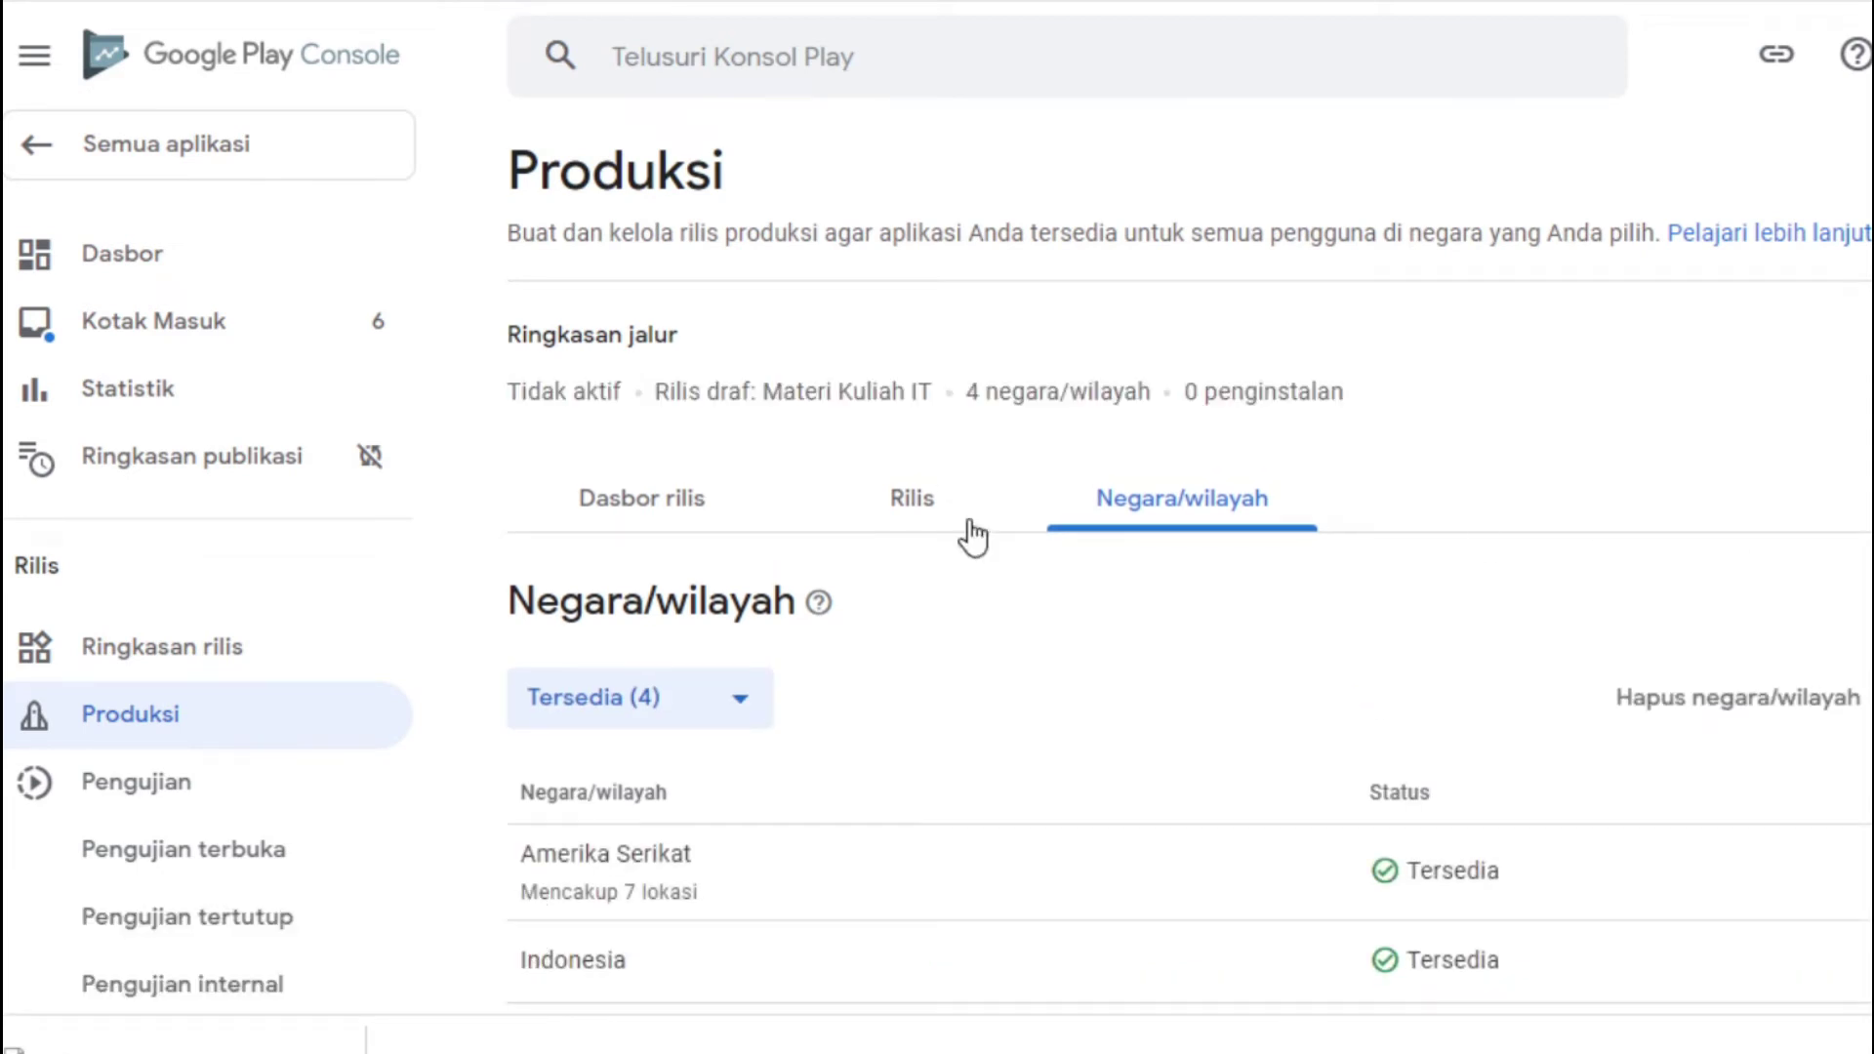
Expand the release review's warning and 3 errors, then open the COVID-19 contact-tracing declaration
click(928, 516)
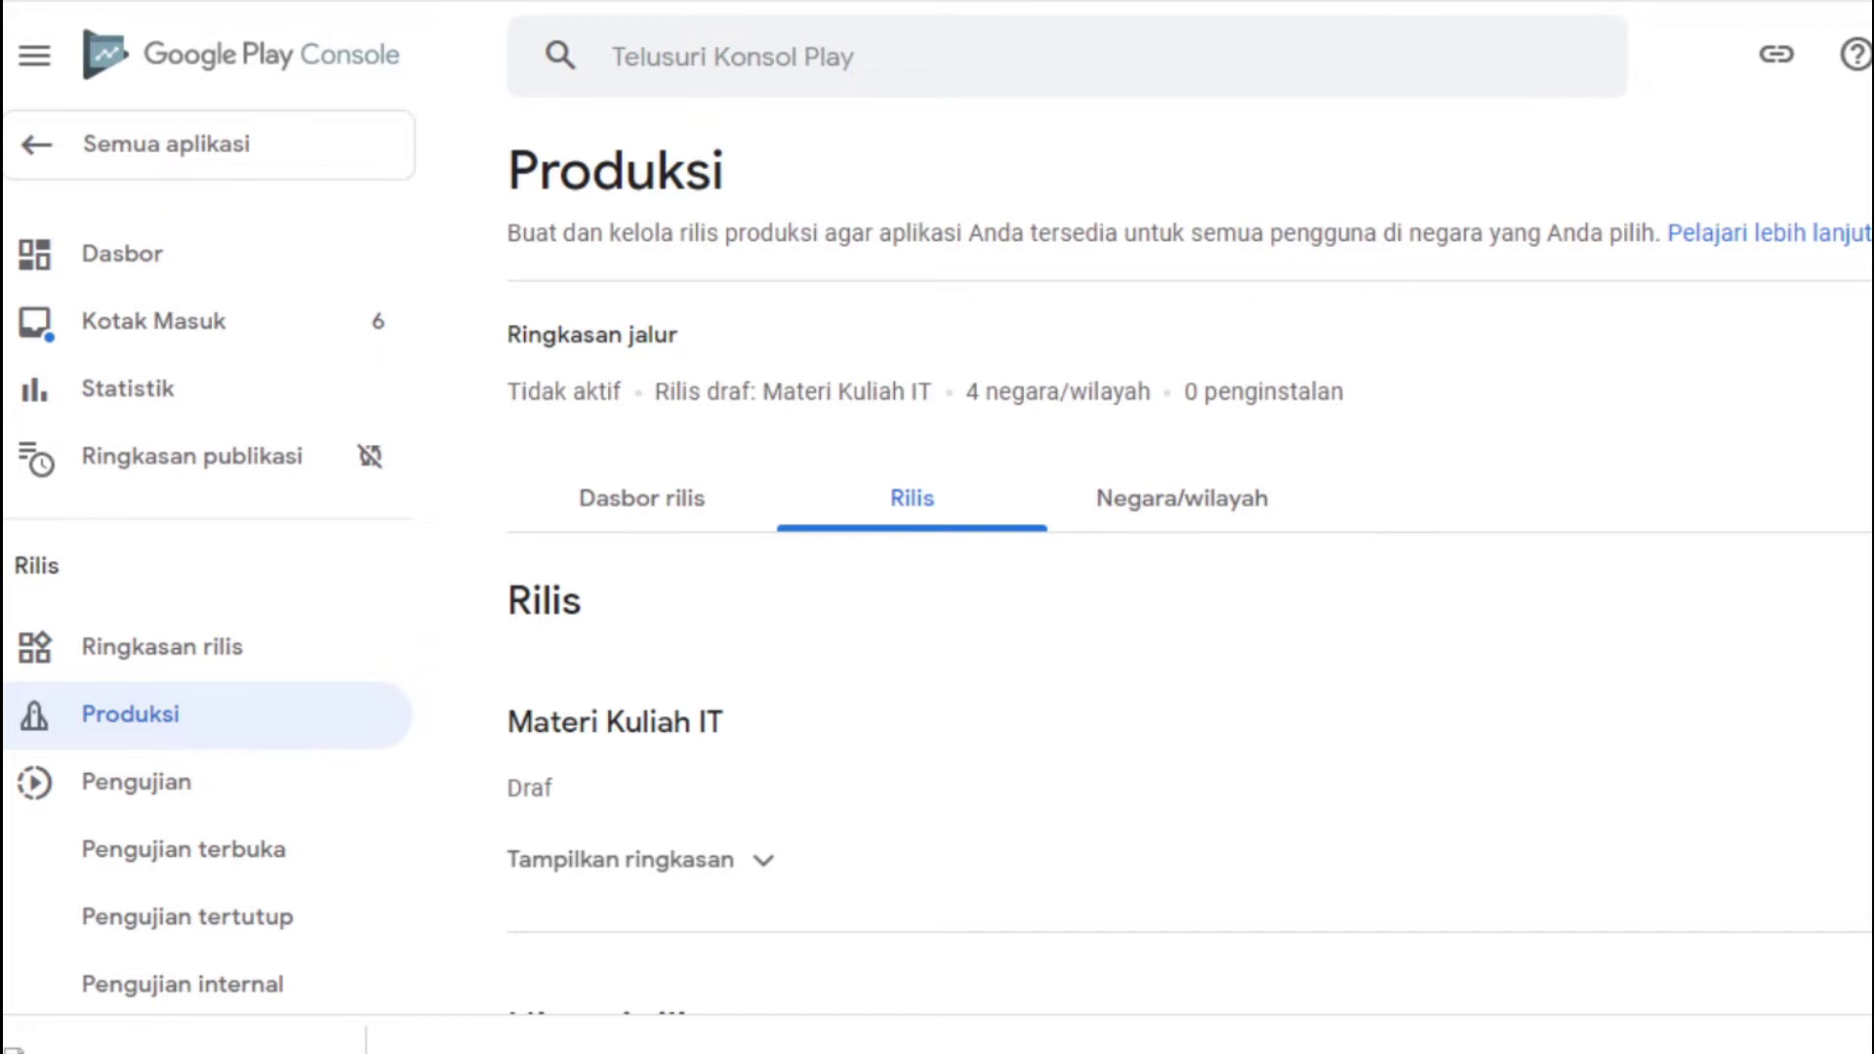
scroll(1189, 576, down, 3)
click(784, 588)
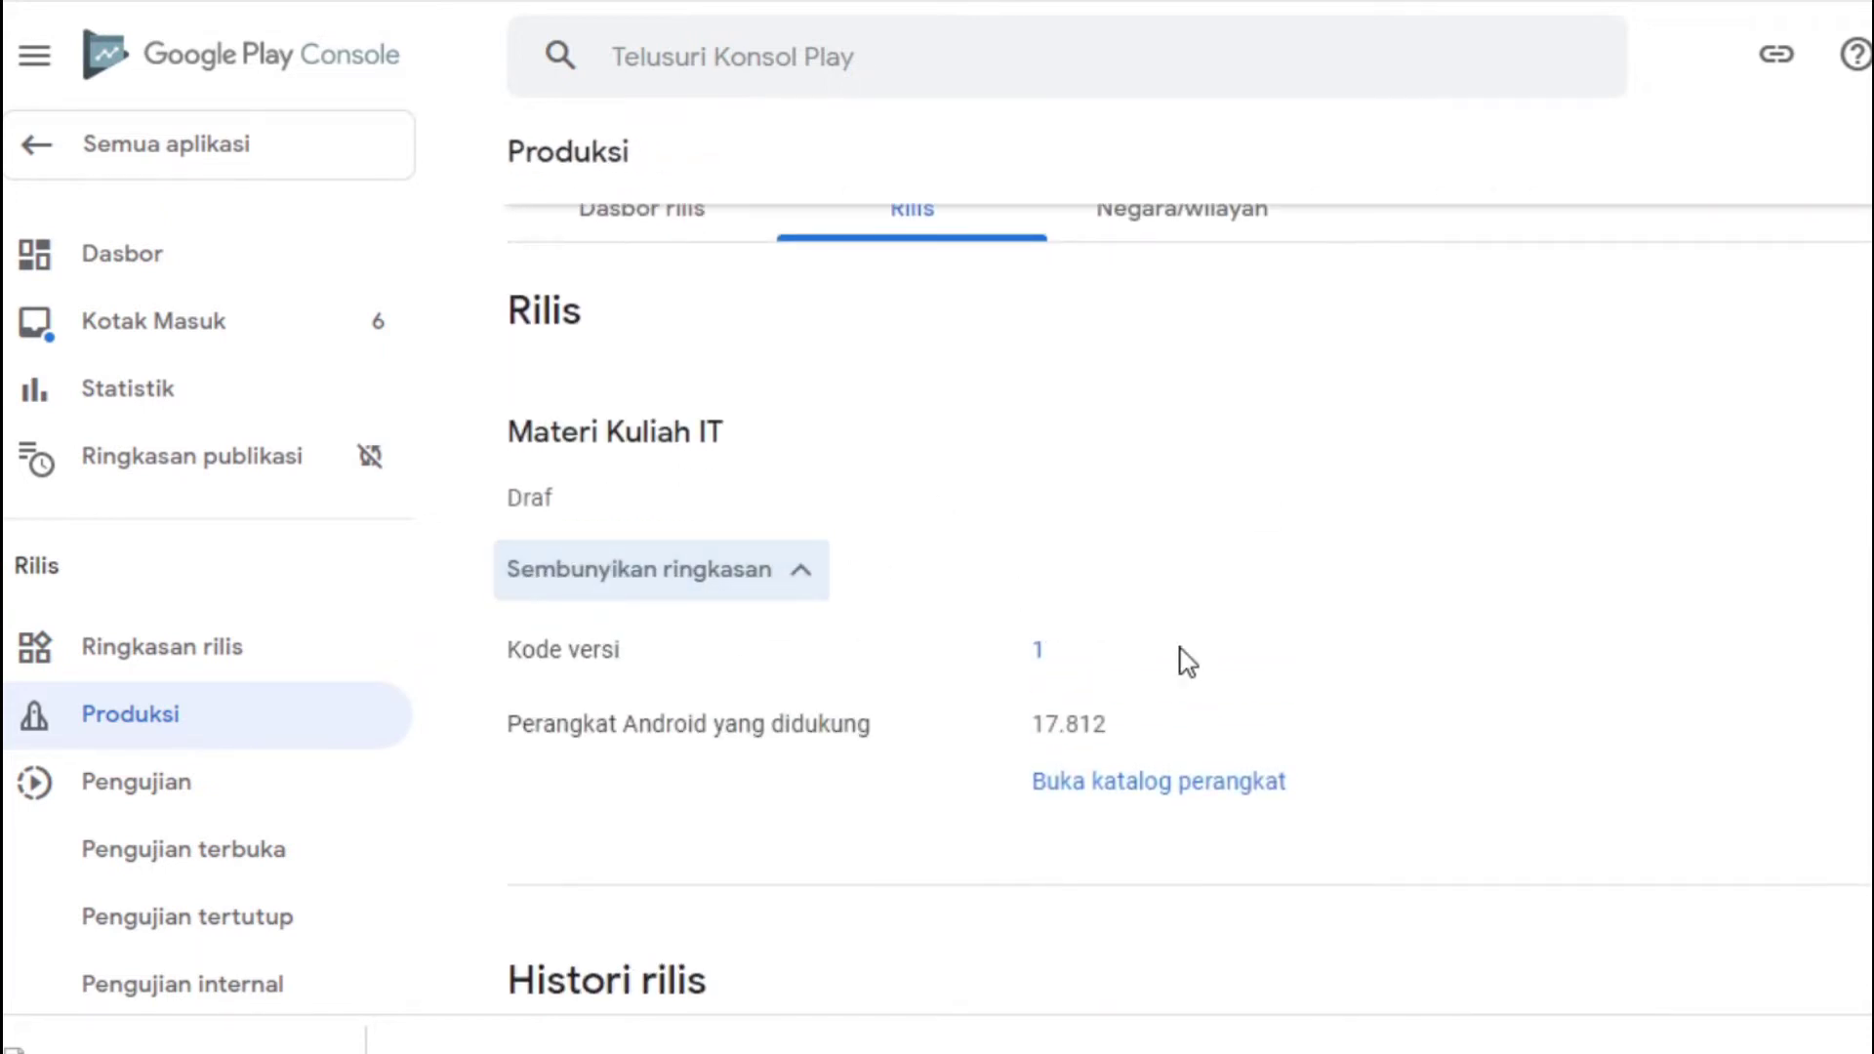
scroll(1182, 586, up, 3)
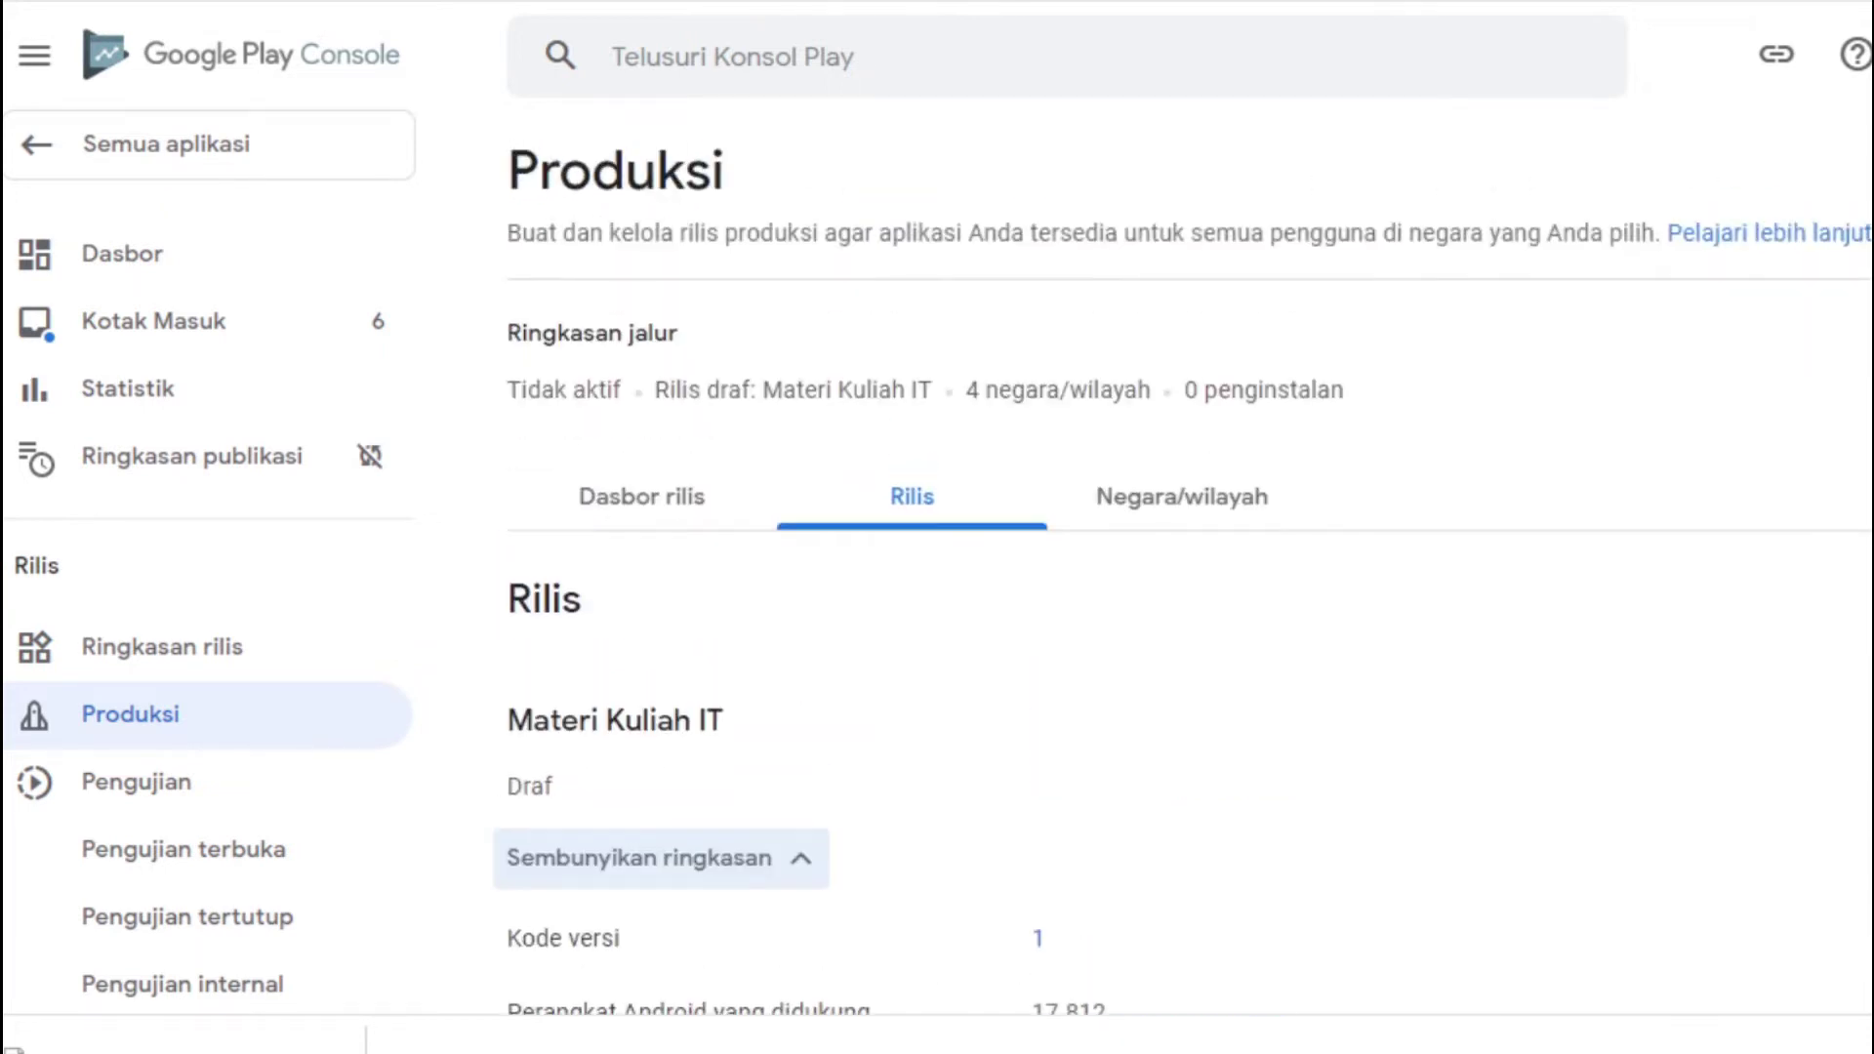
click(594, 496)
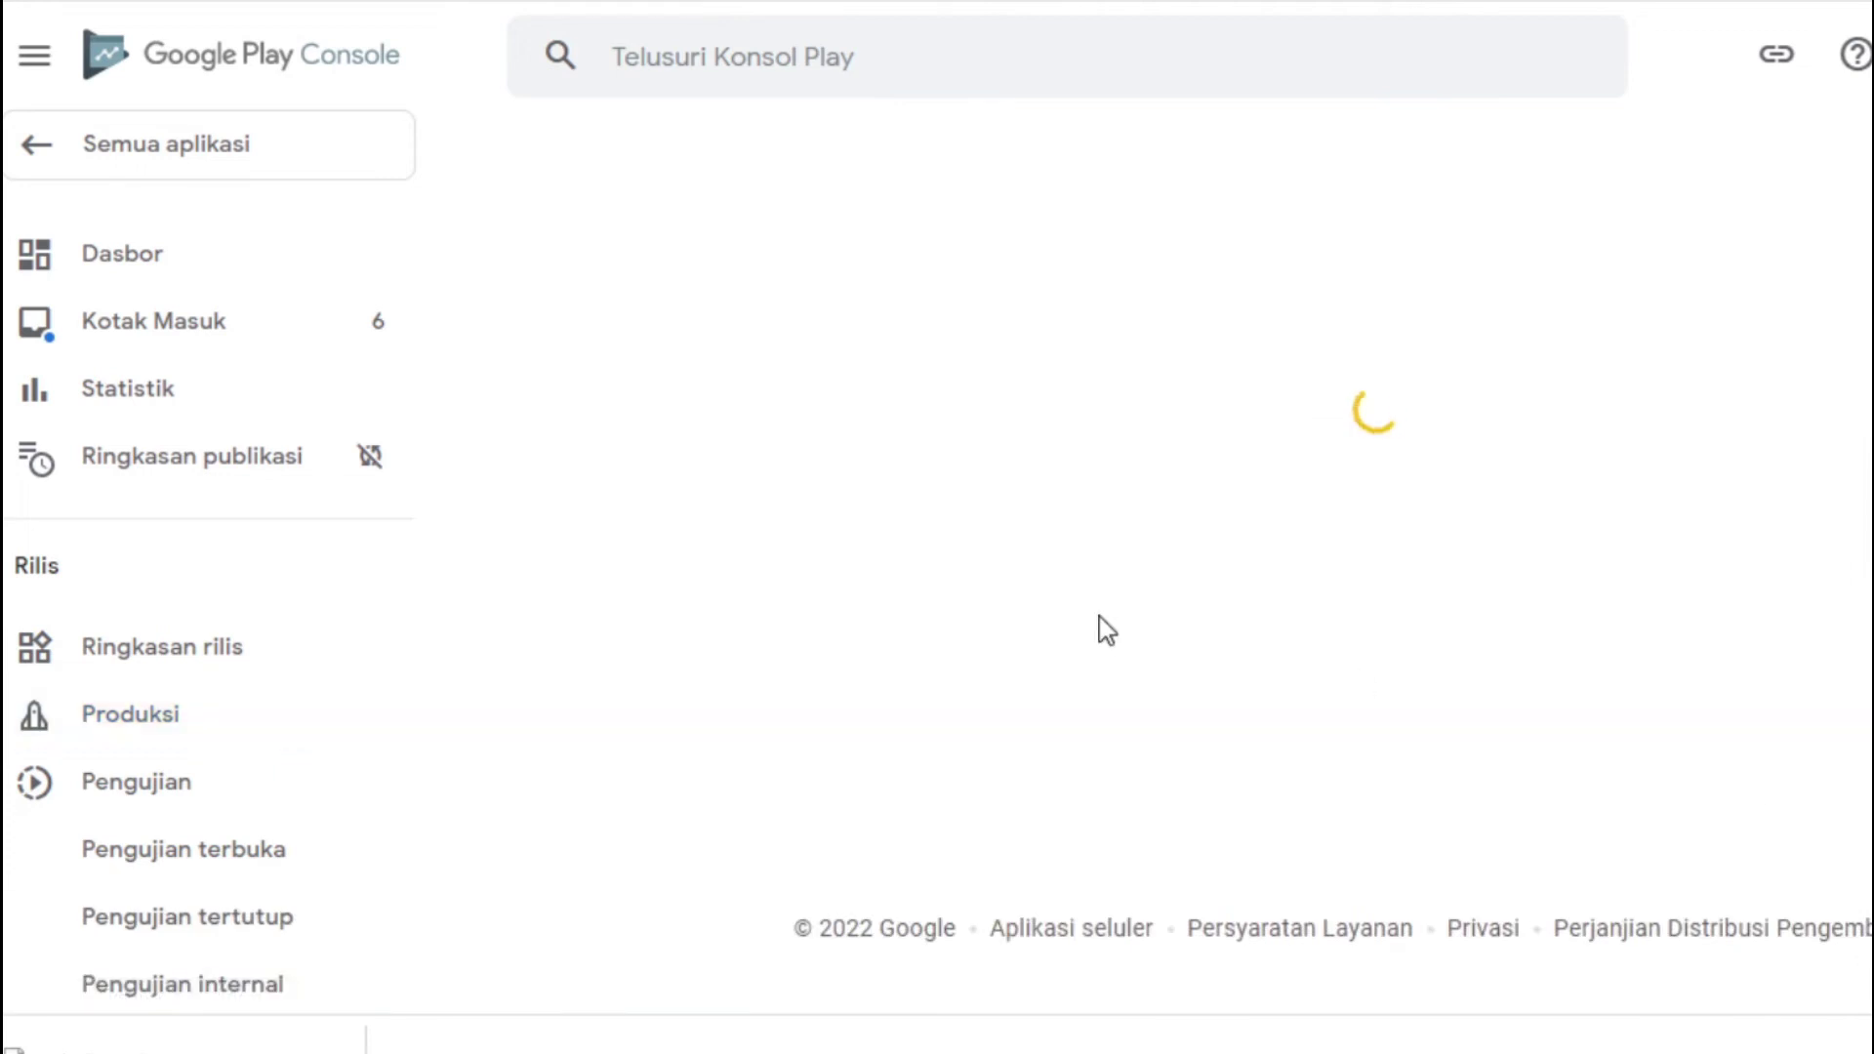
click(760, 789)
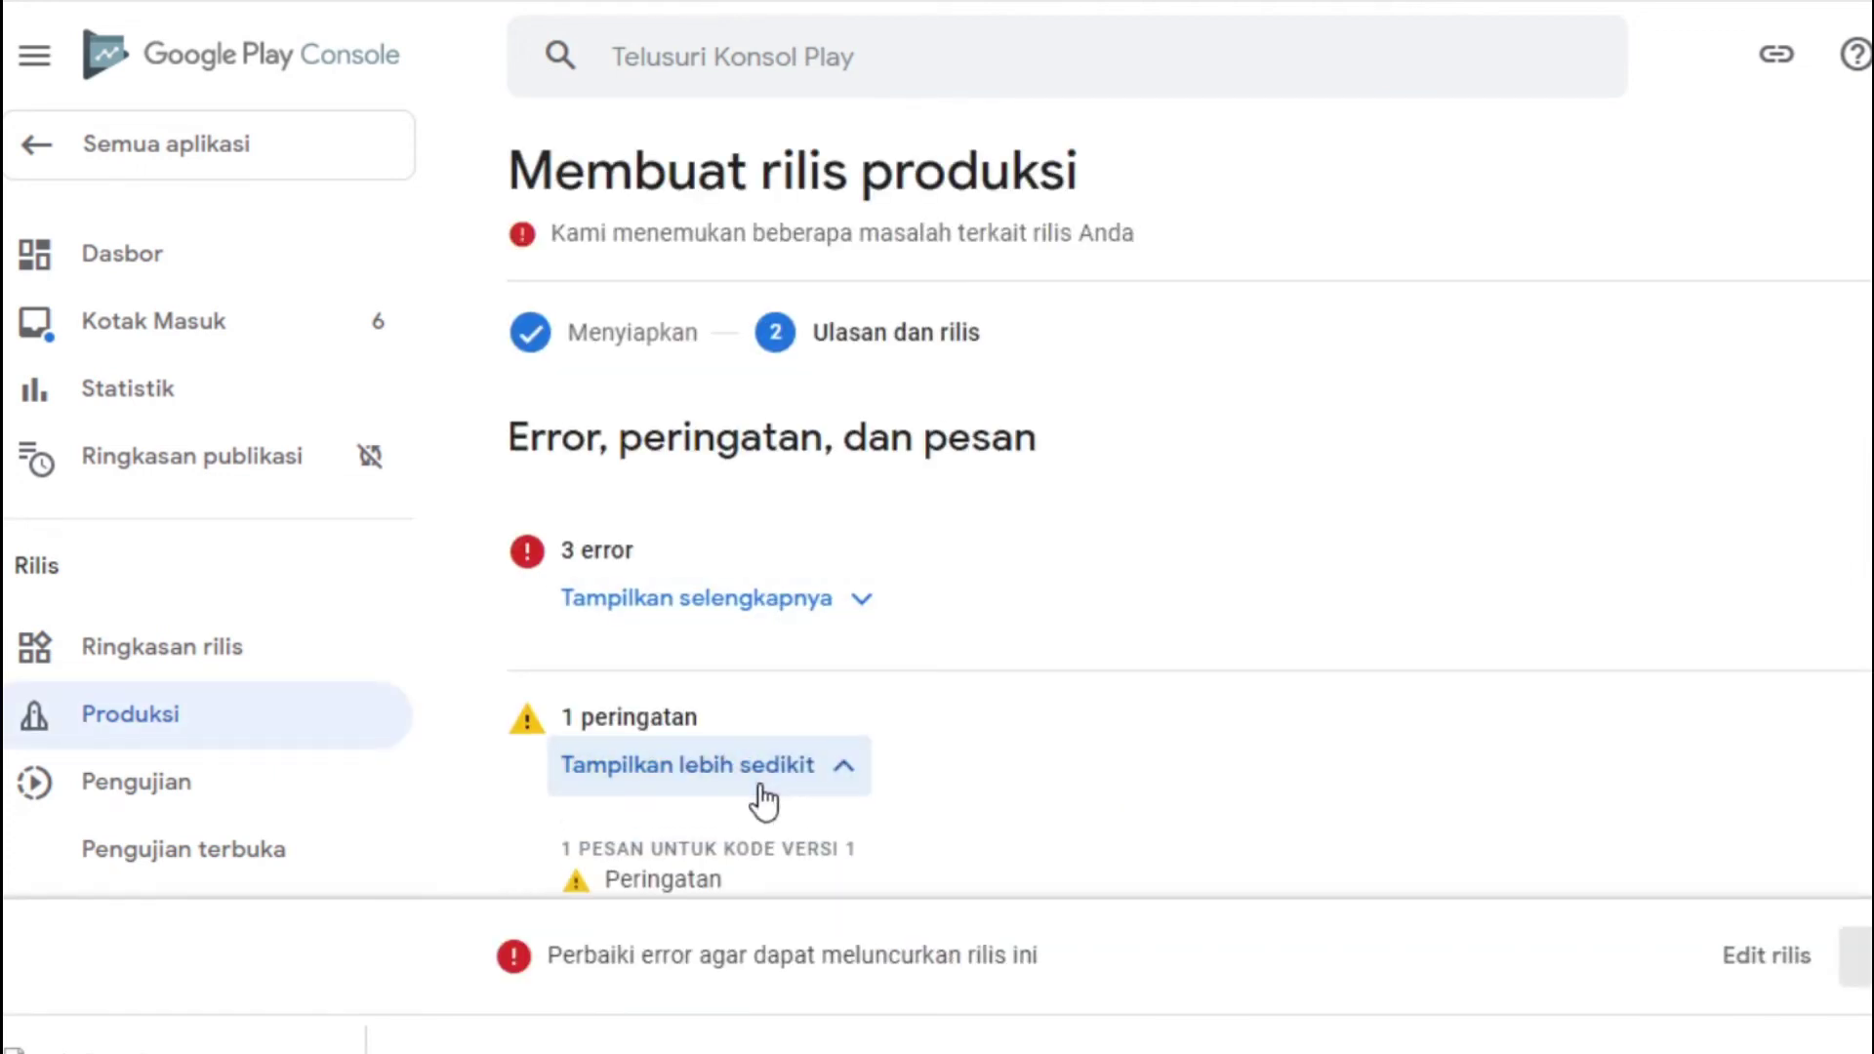
scroll(1074, 586, down, 4)
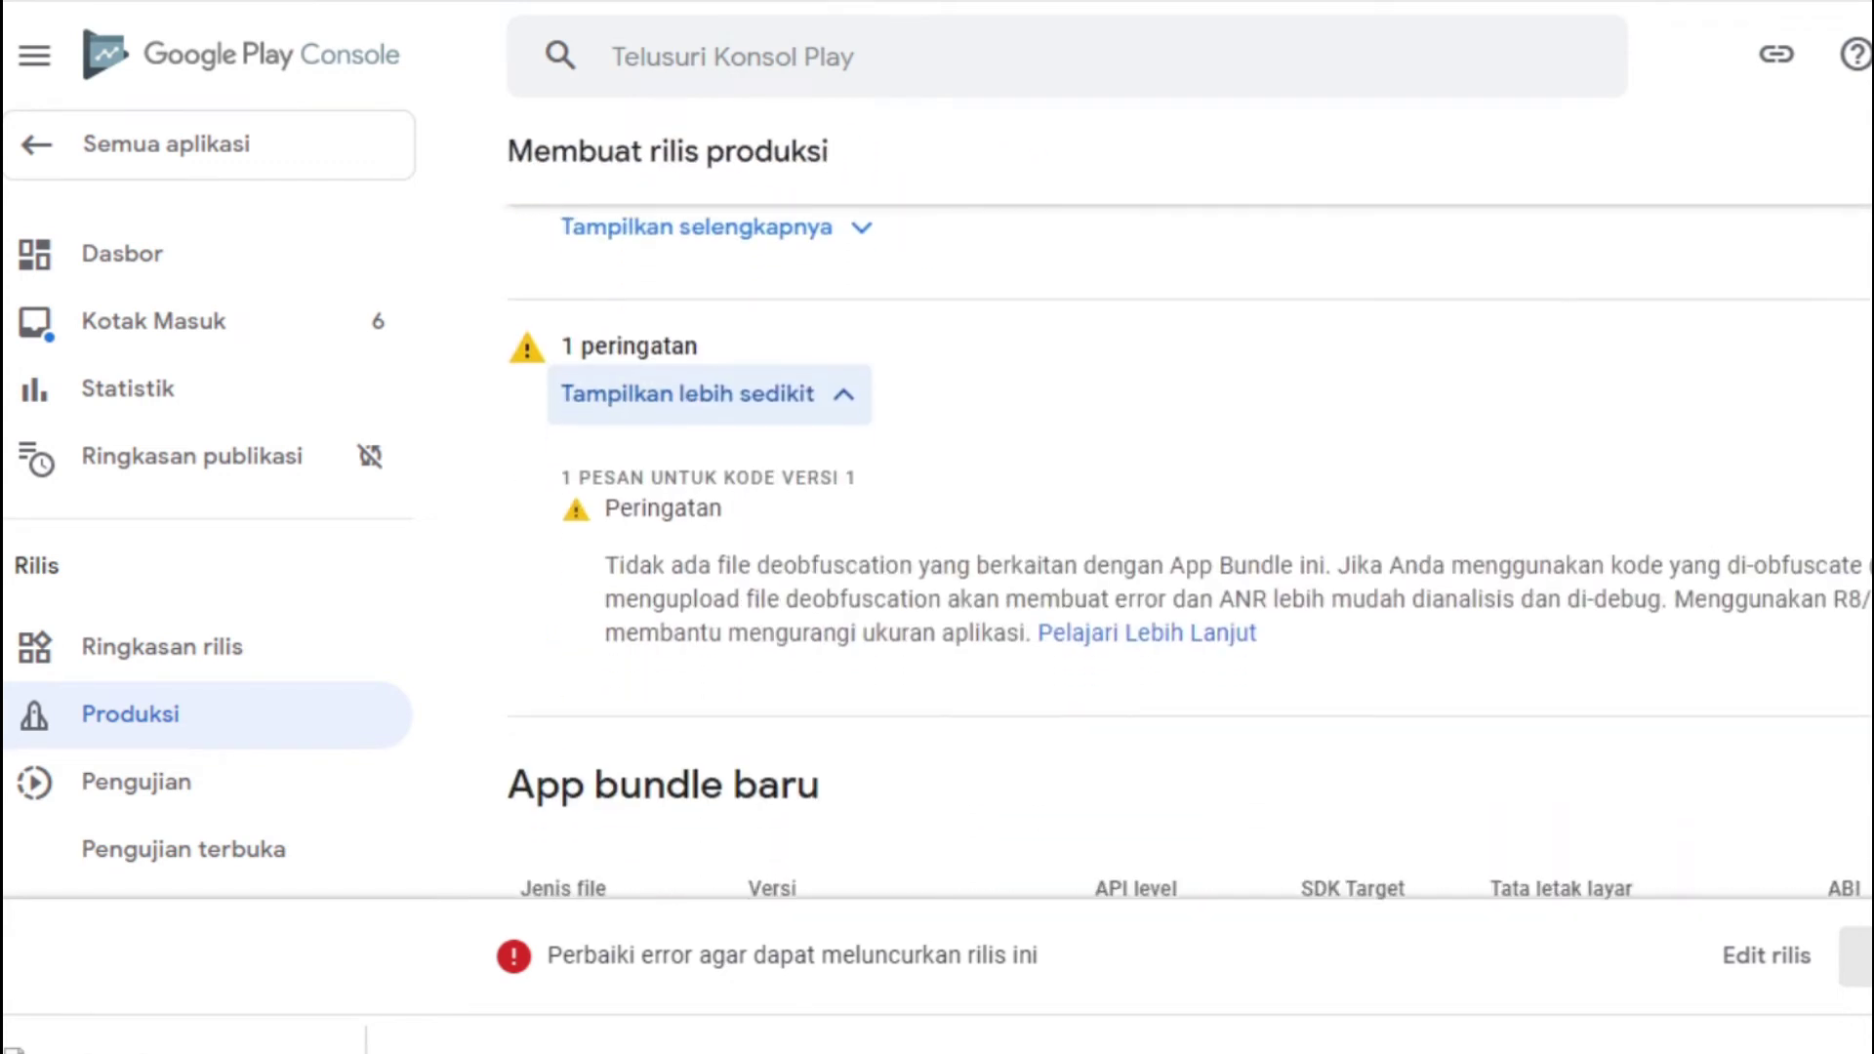
scroll(1074, 585, up, 1)
click(796, 317)
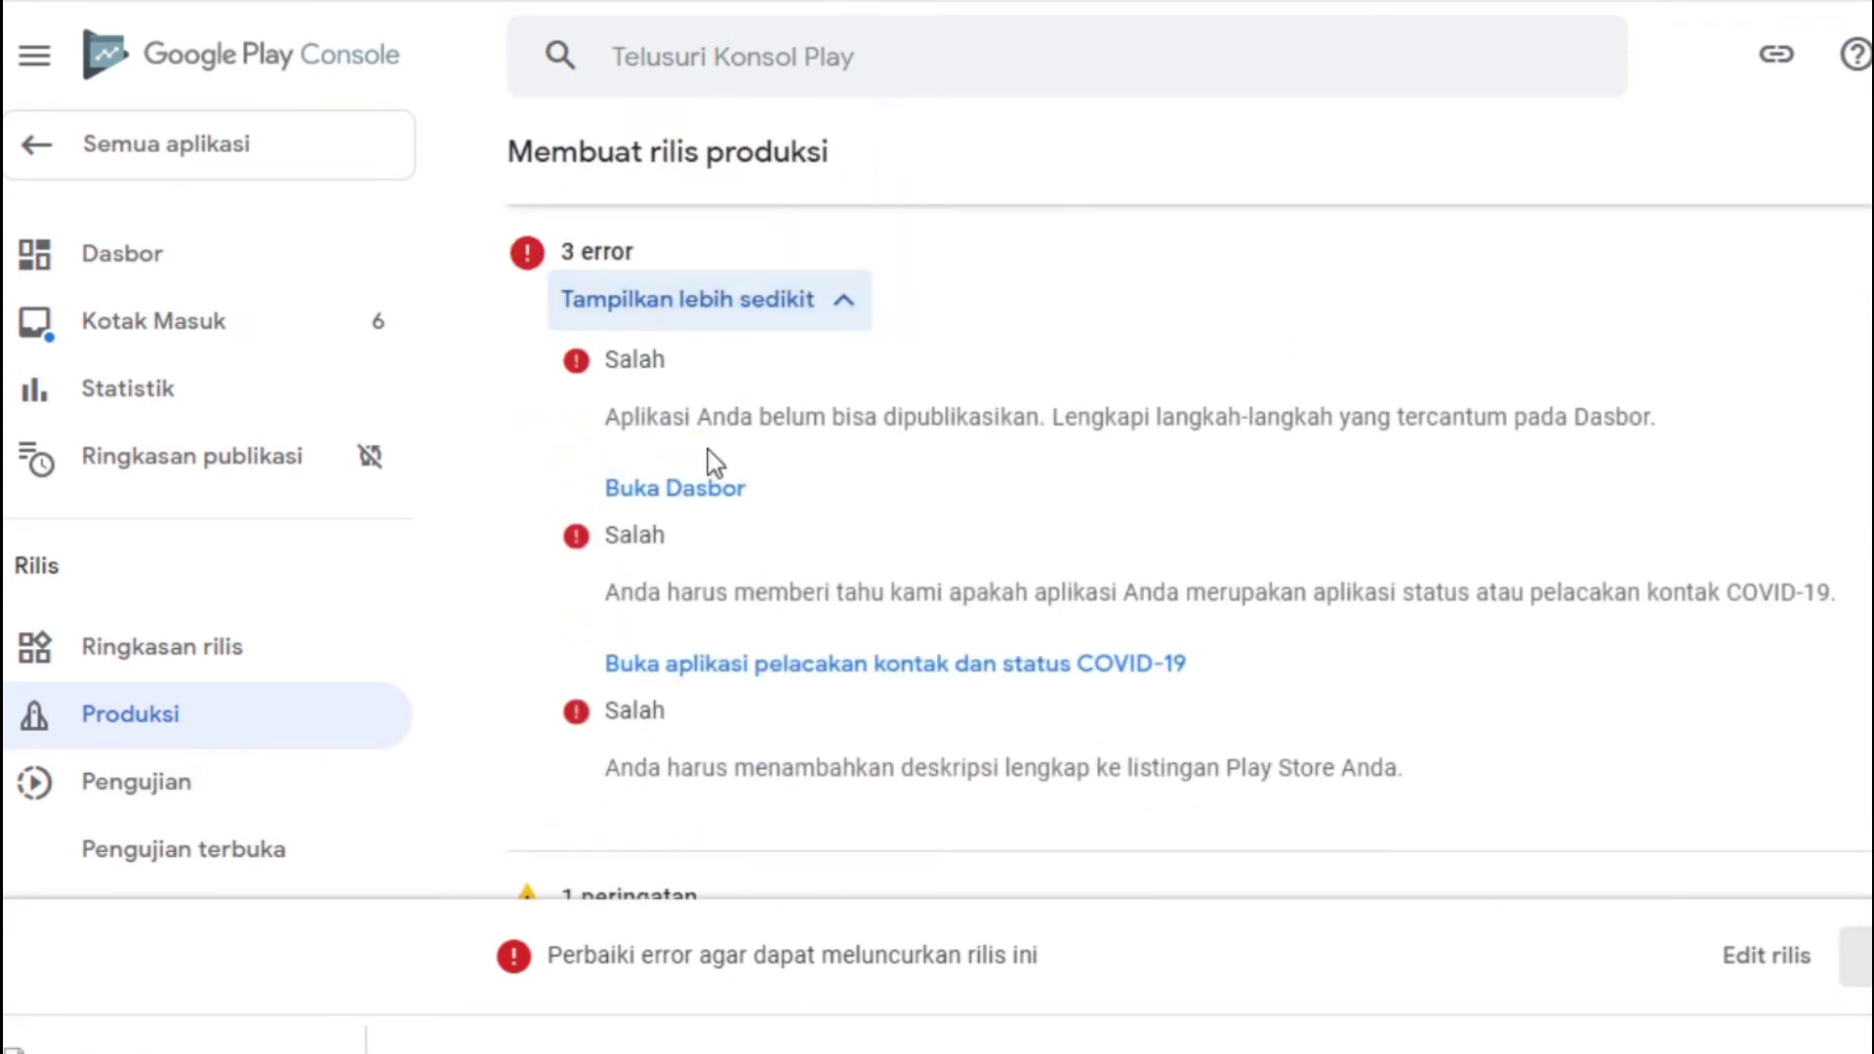
click(728, 674)
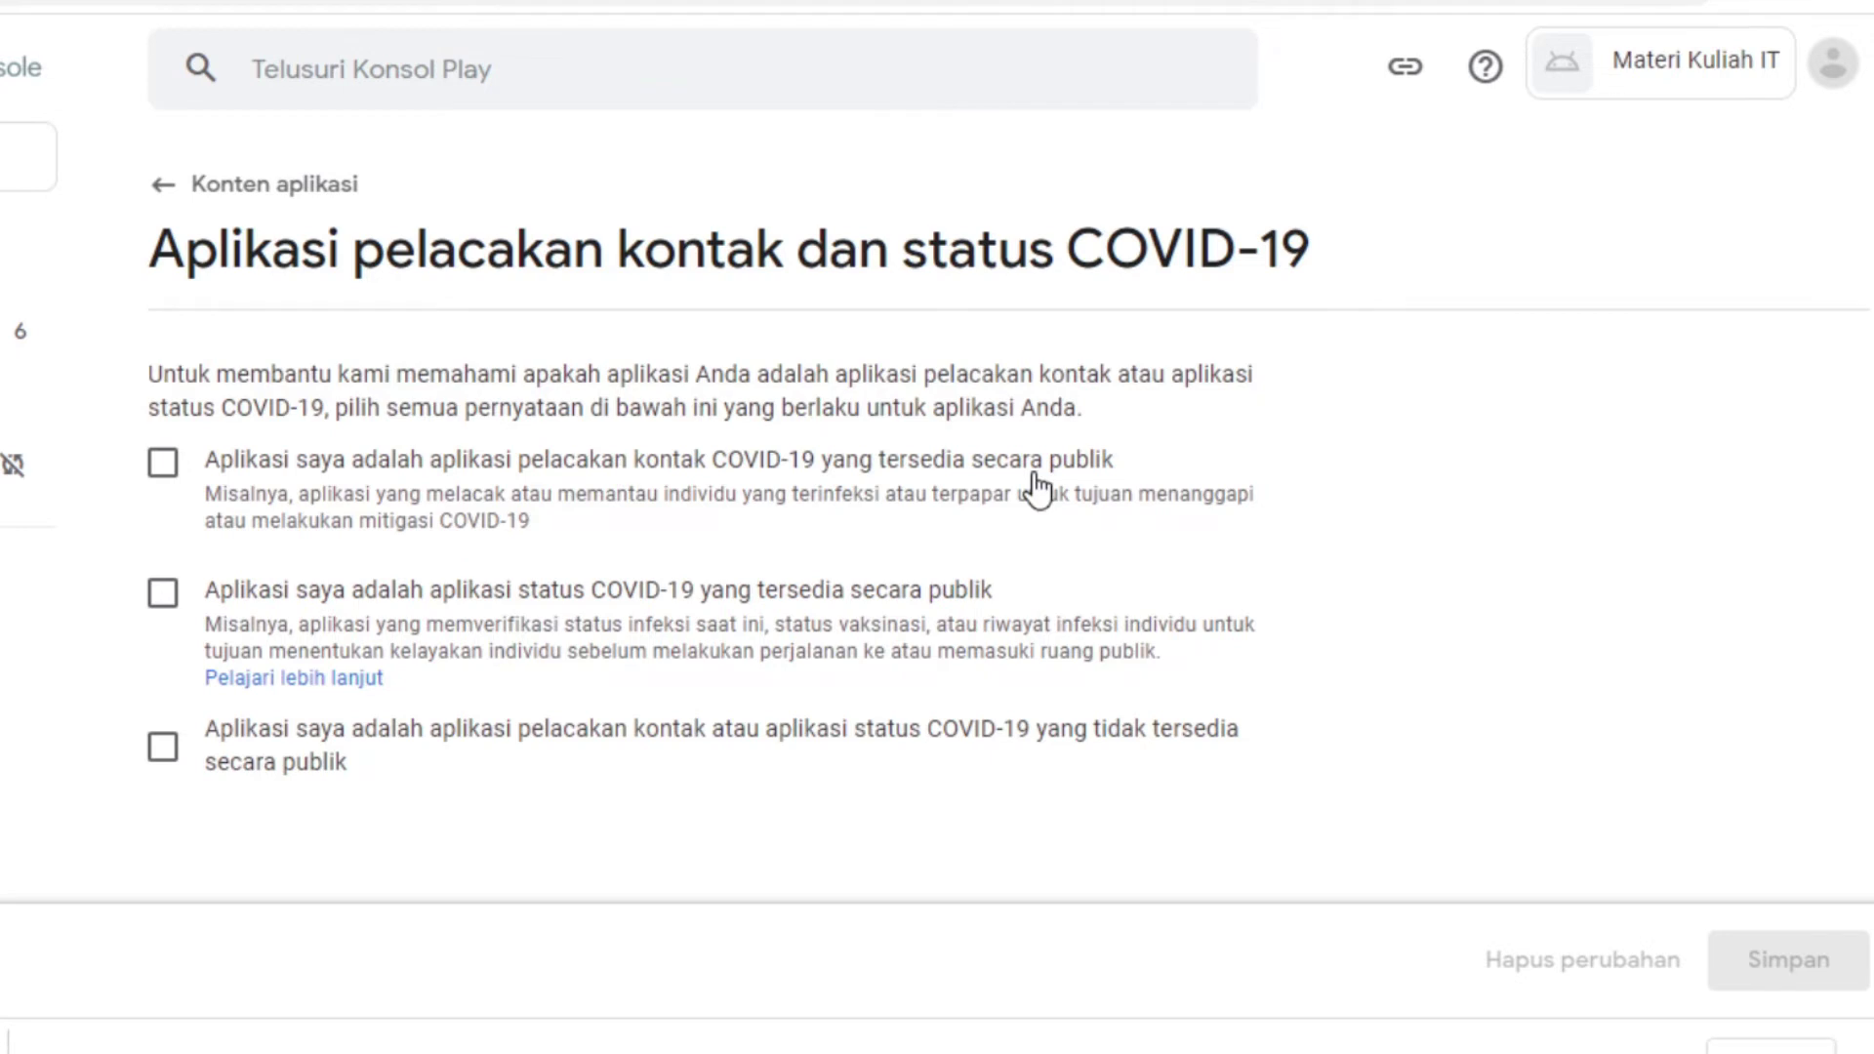
Tick only the 'not publicly available' COVID-19 app statement and save the declaration
scroll(713, 517, down, 2)
scroll(713, 517, up, 2)
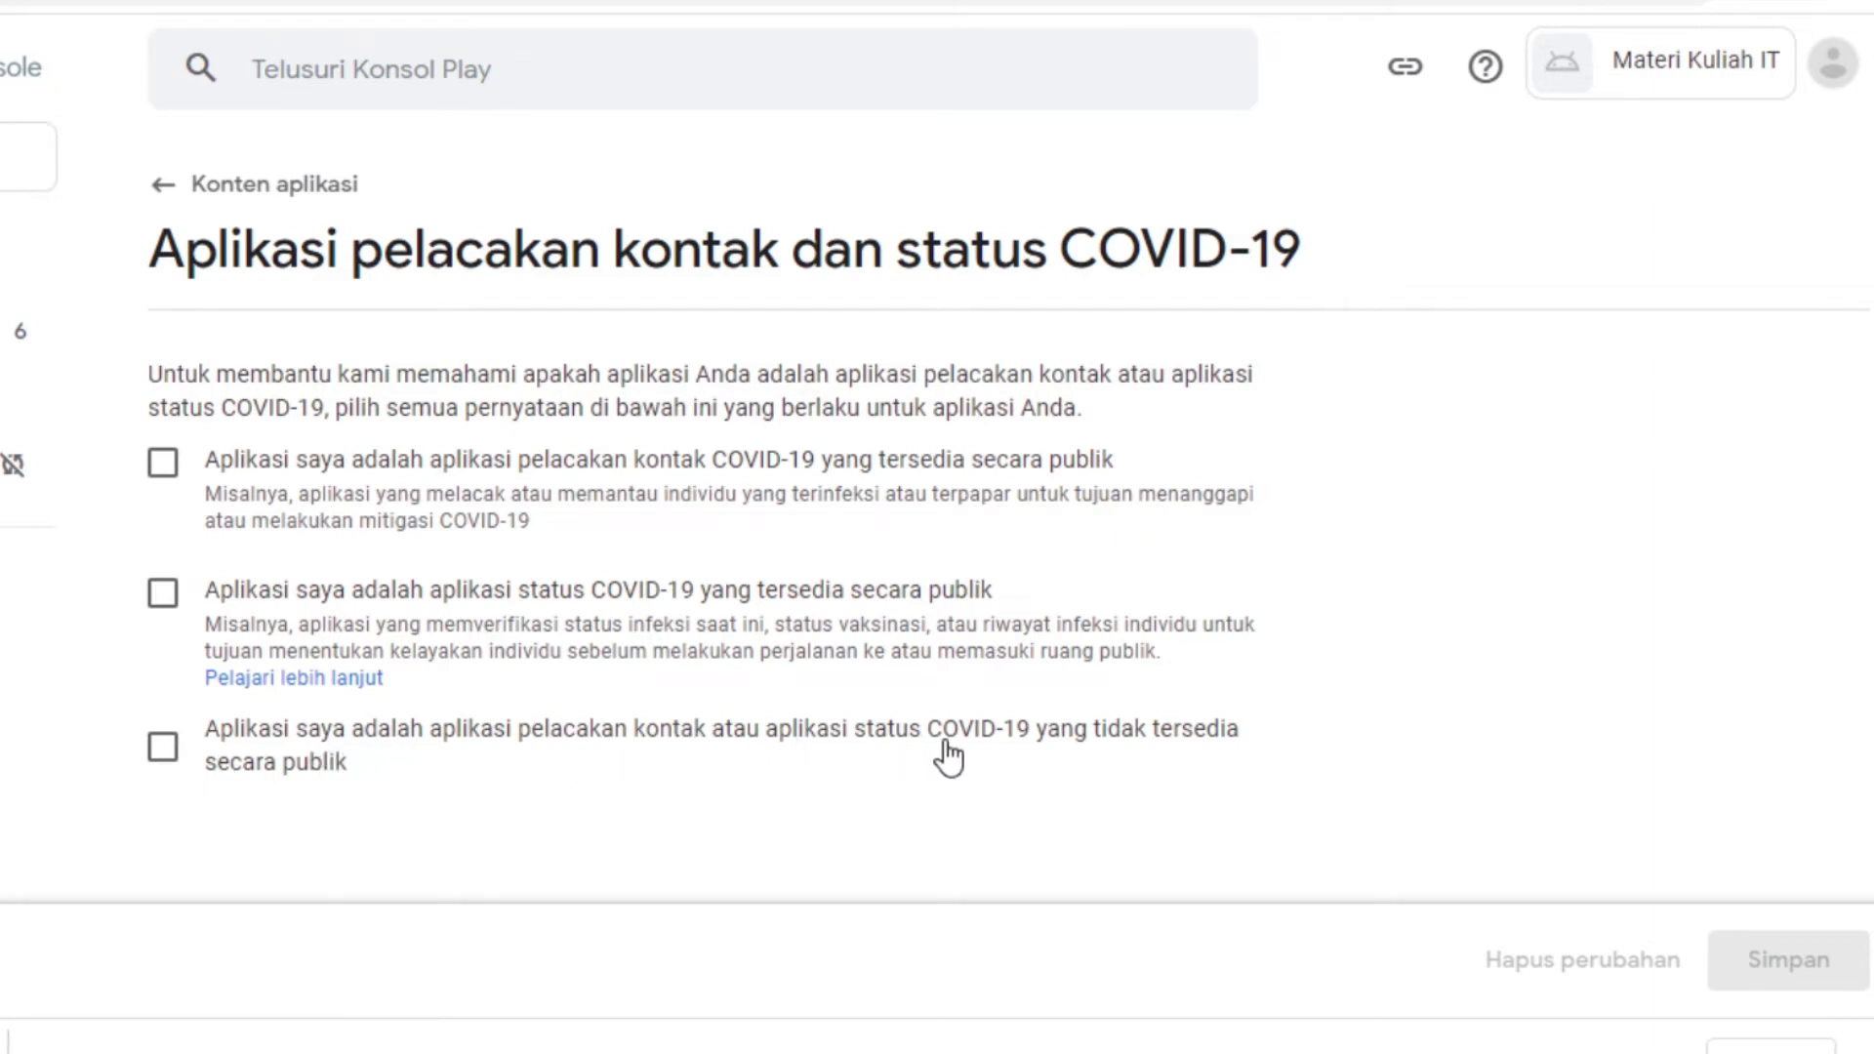
click(164, 753)
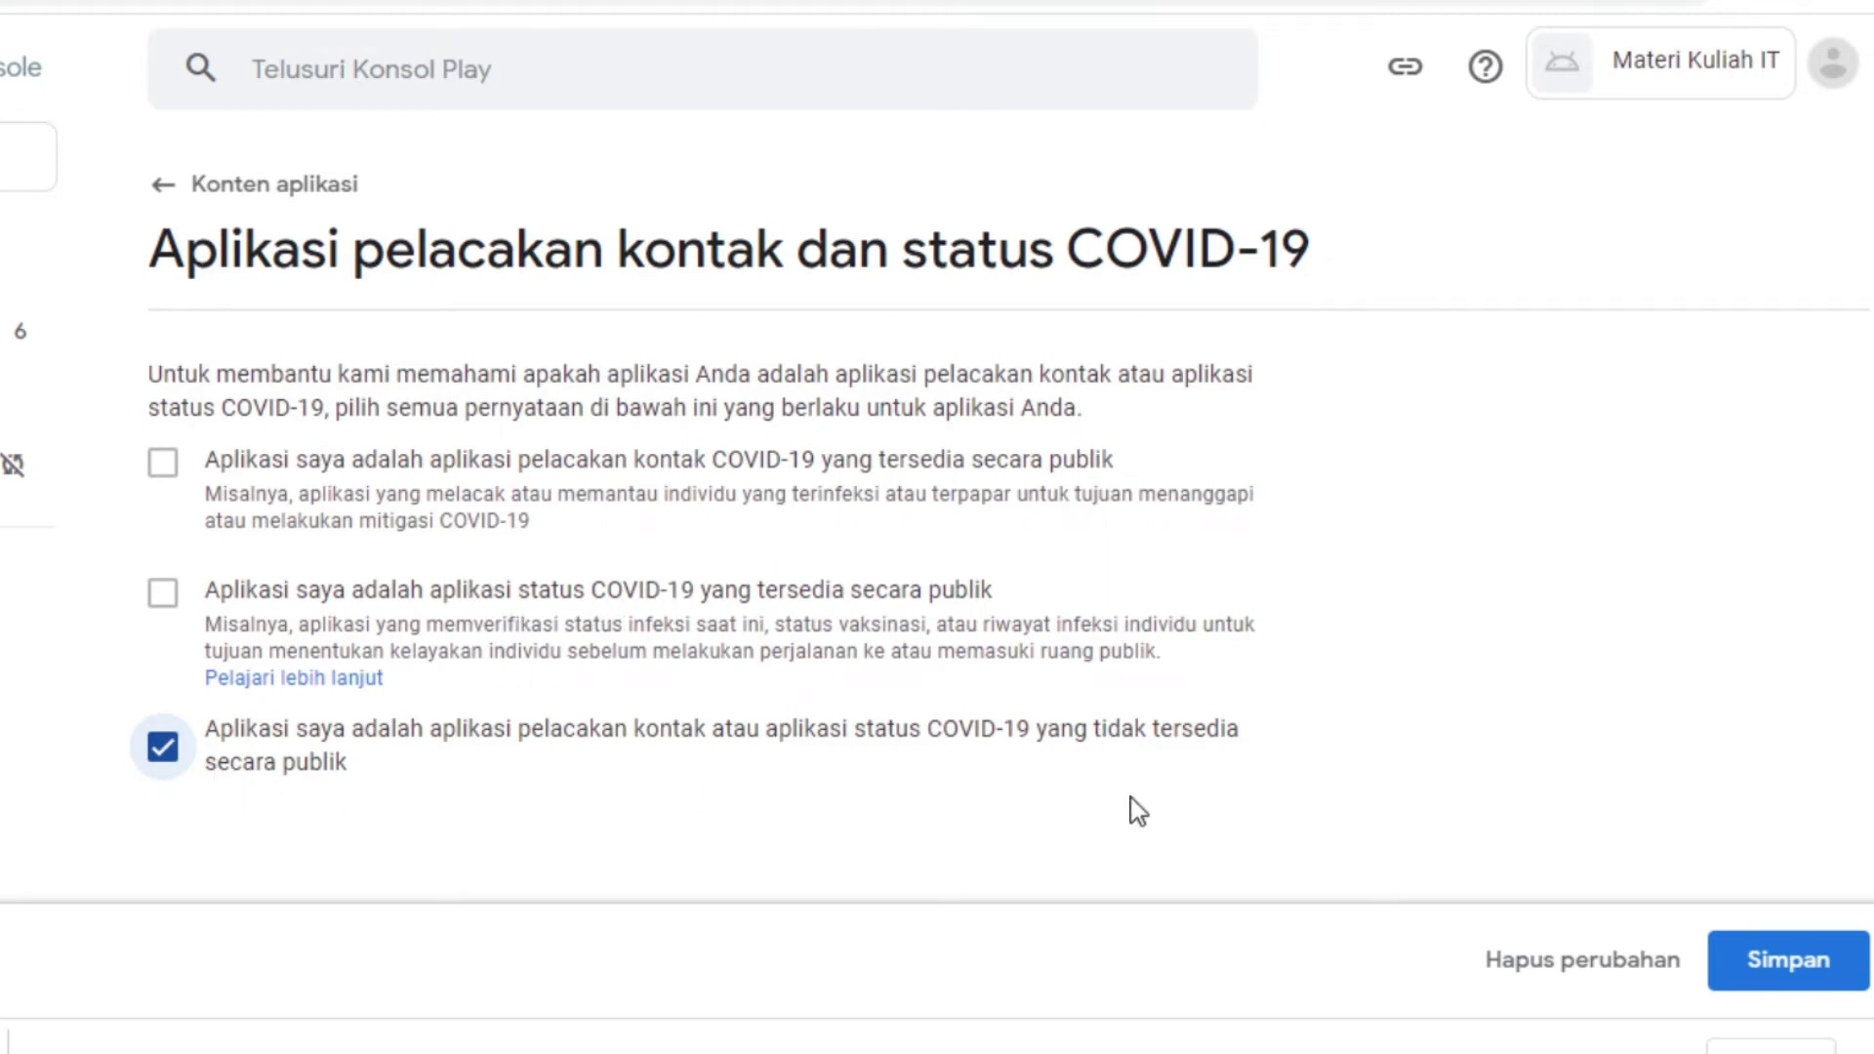
click(1752, 976)
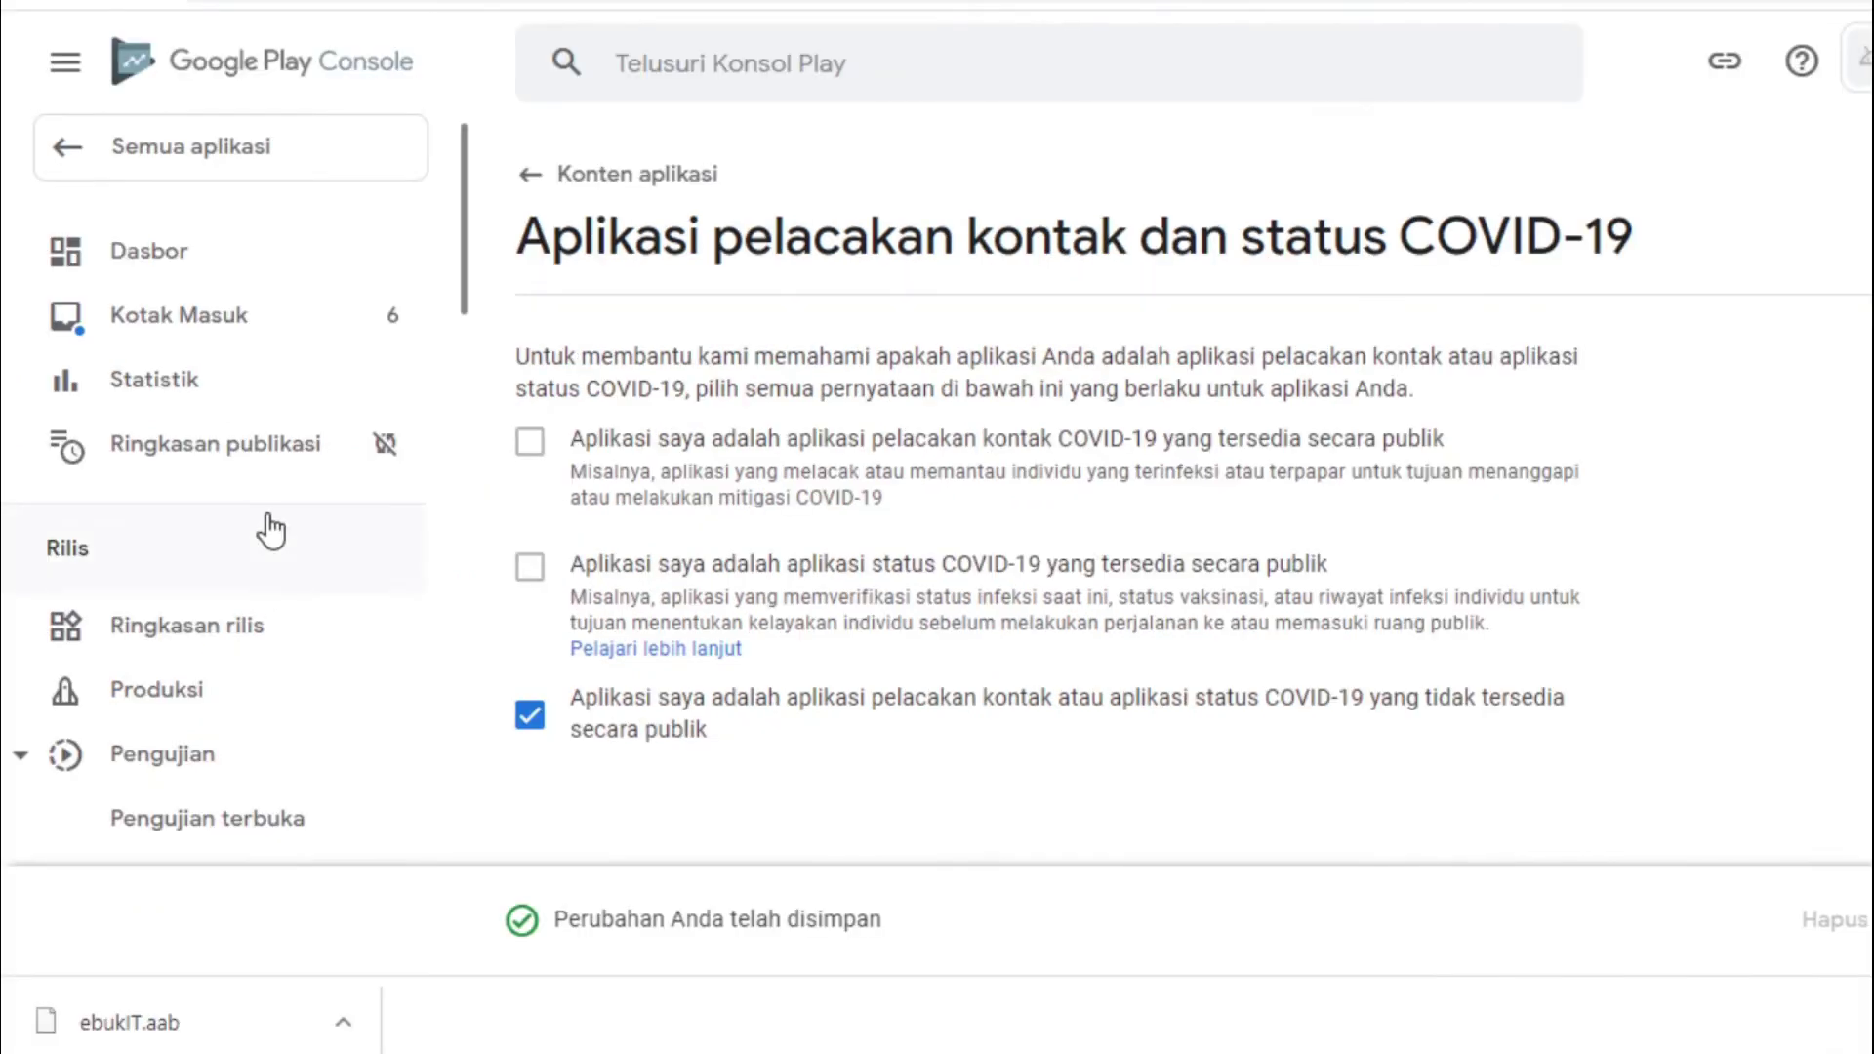
Go back to Dasbor and show, then hide, the internal testing tasks under 'Lihat tugas'
click(191, 260)
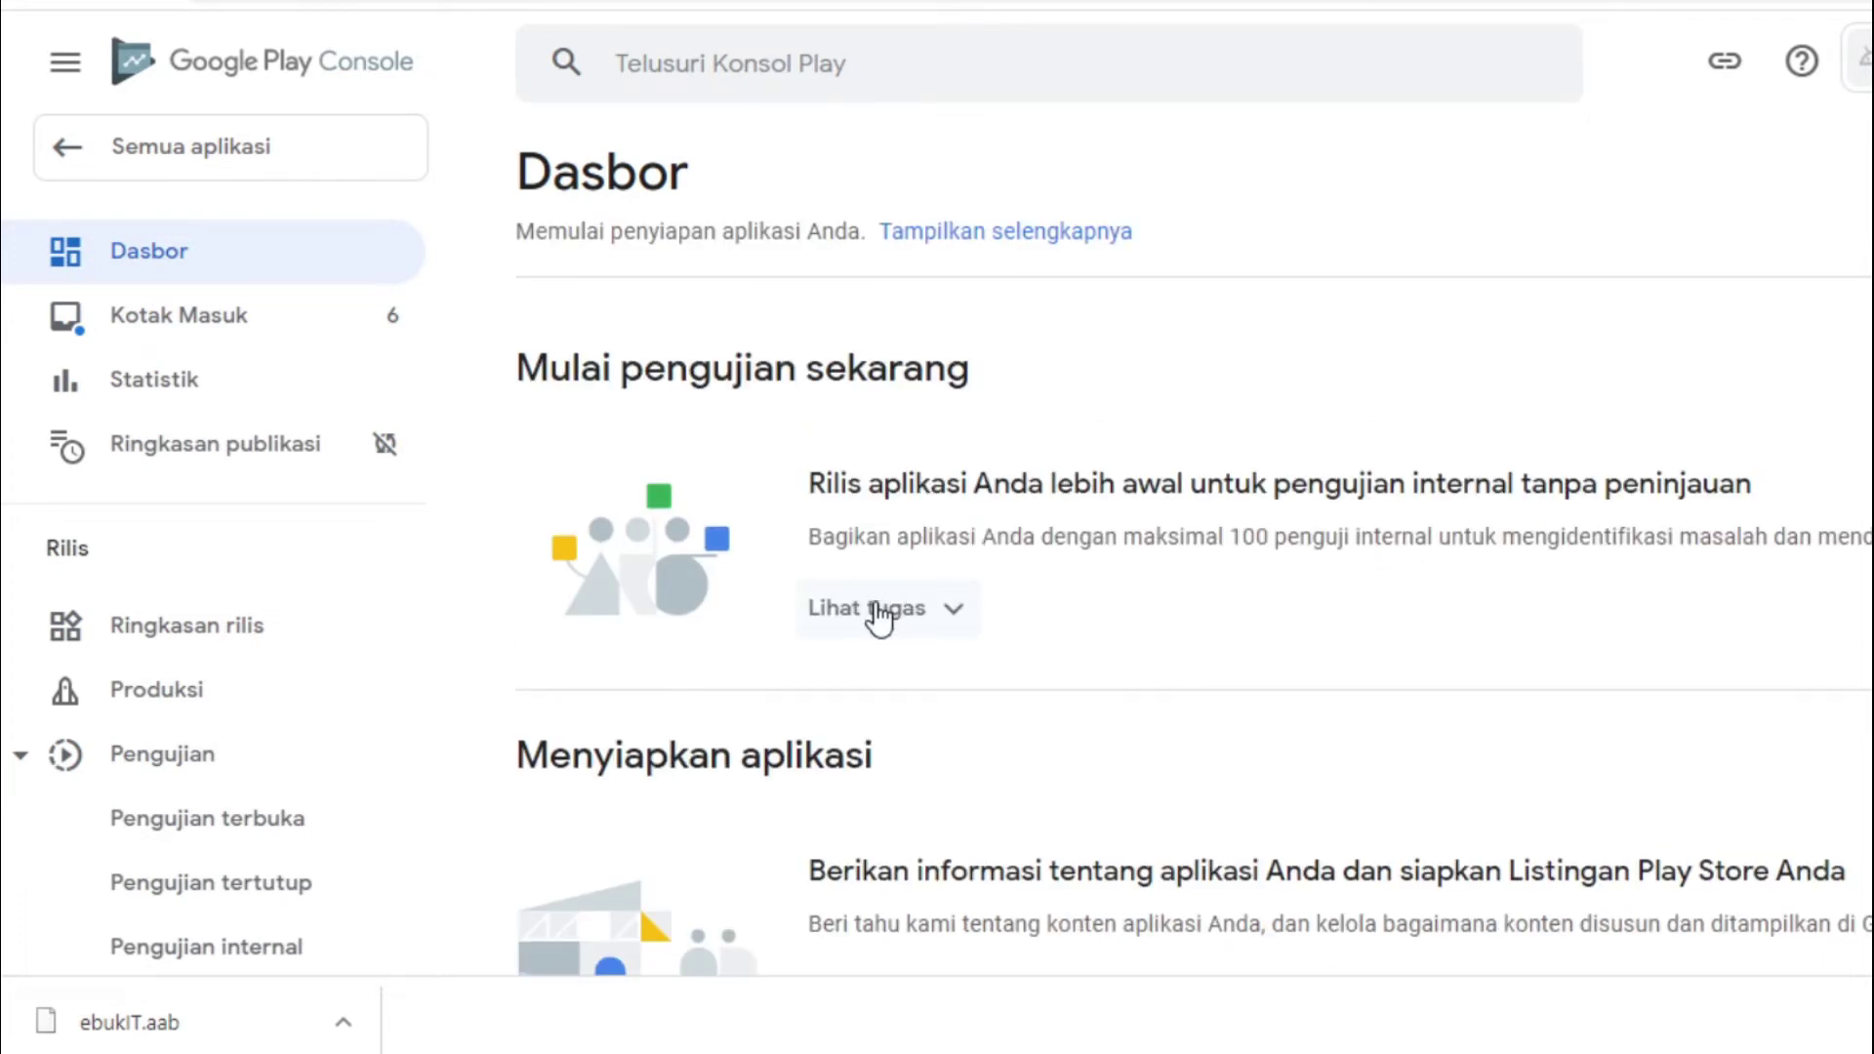
click(868, 610)
click(958, 613)
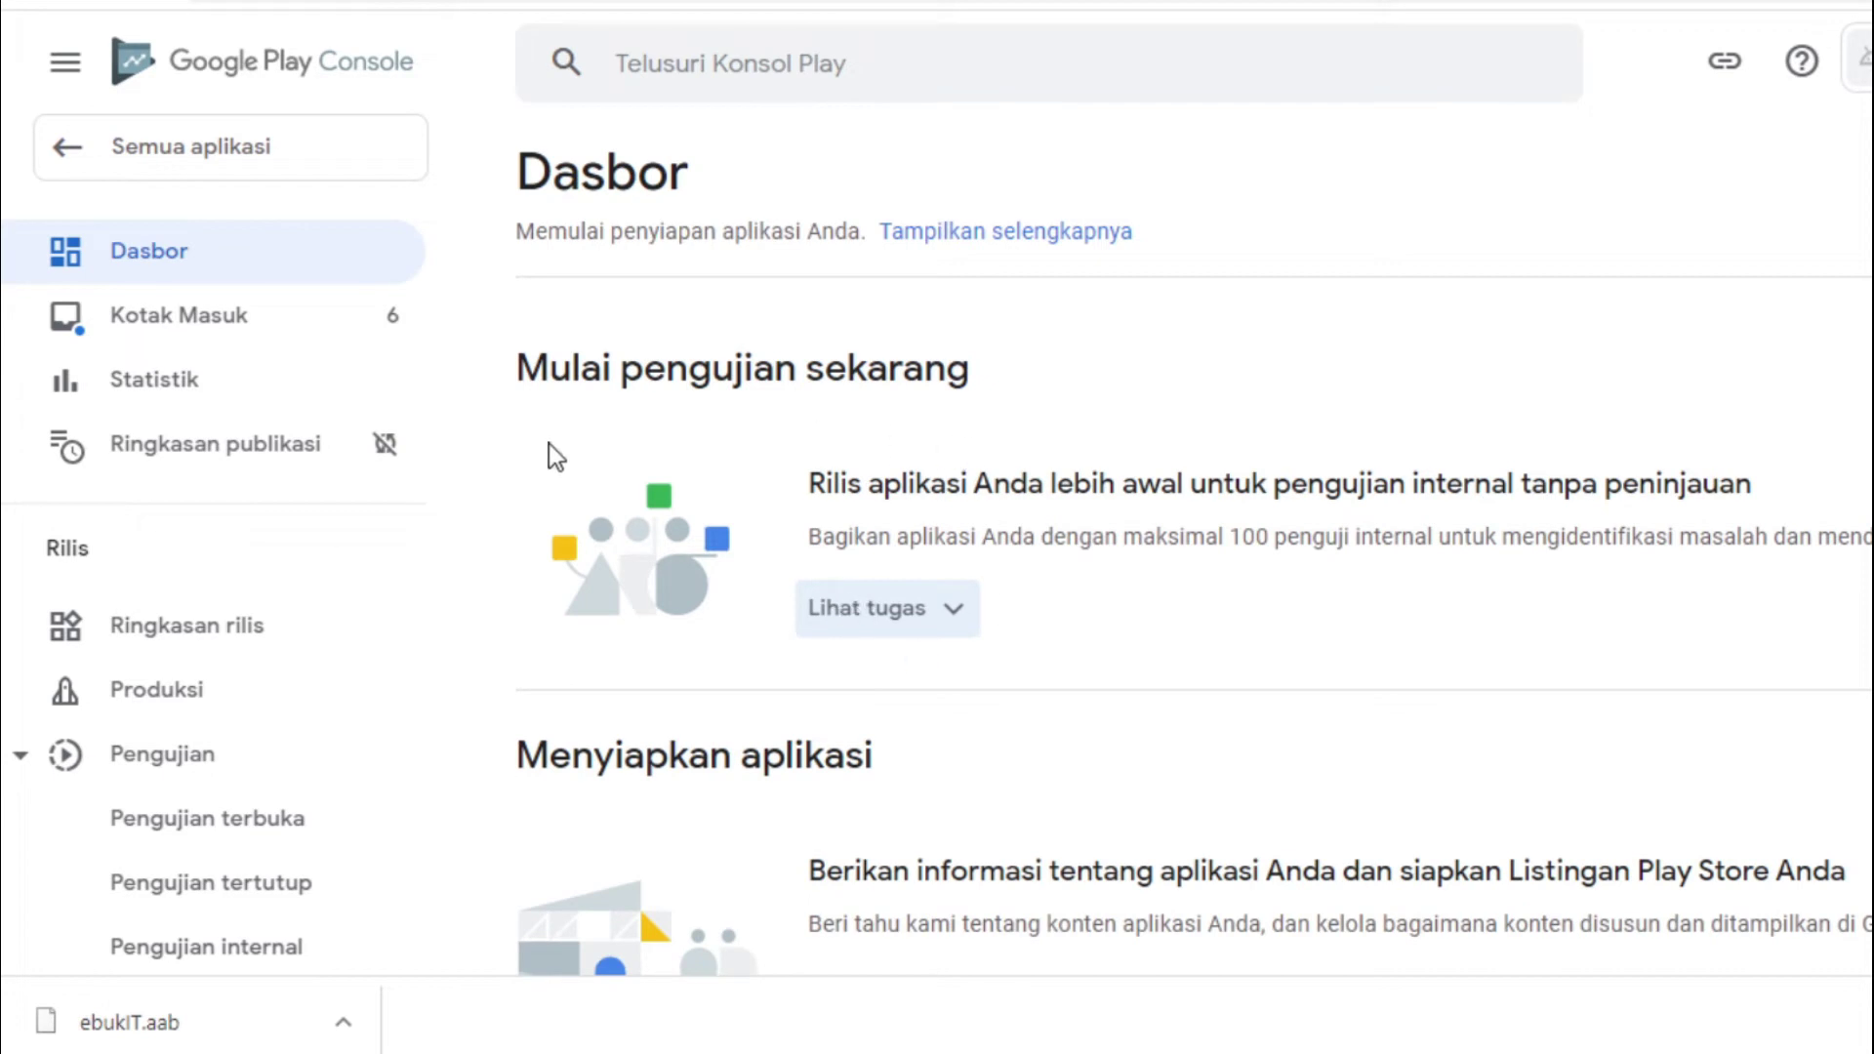
click(954, 623)
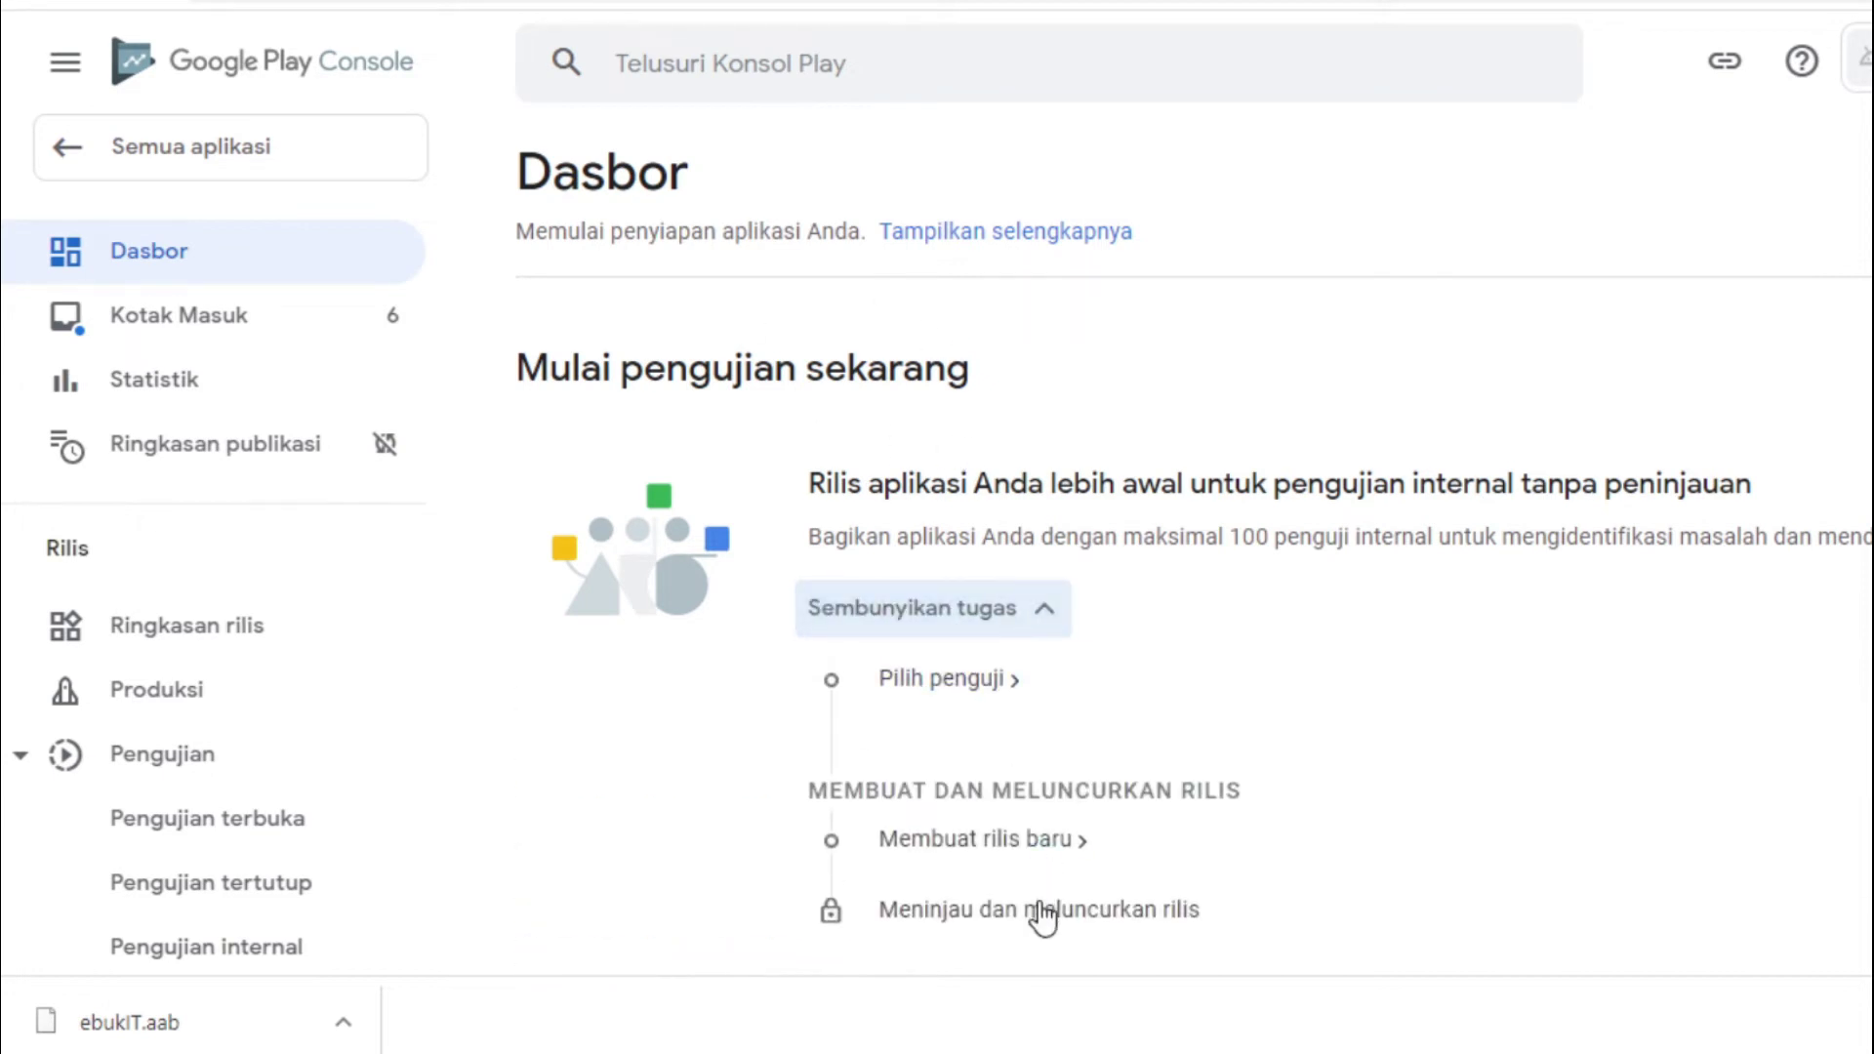
click(1005, 610)
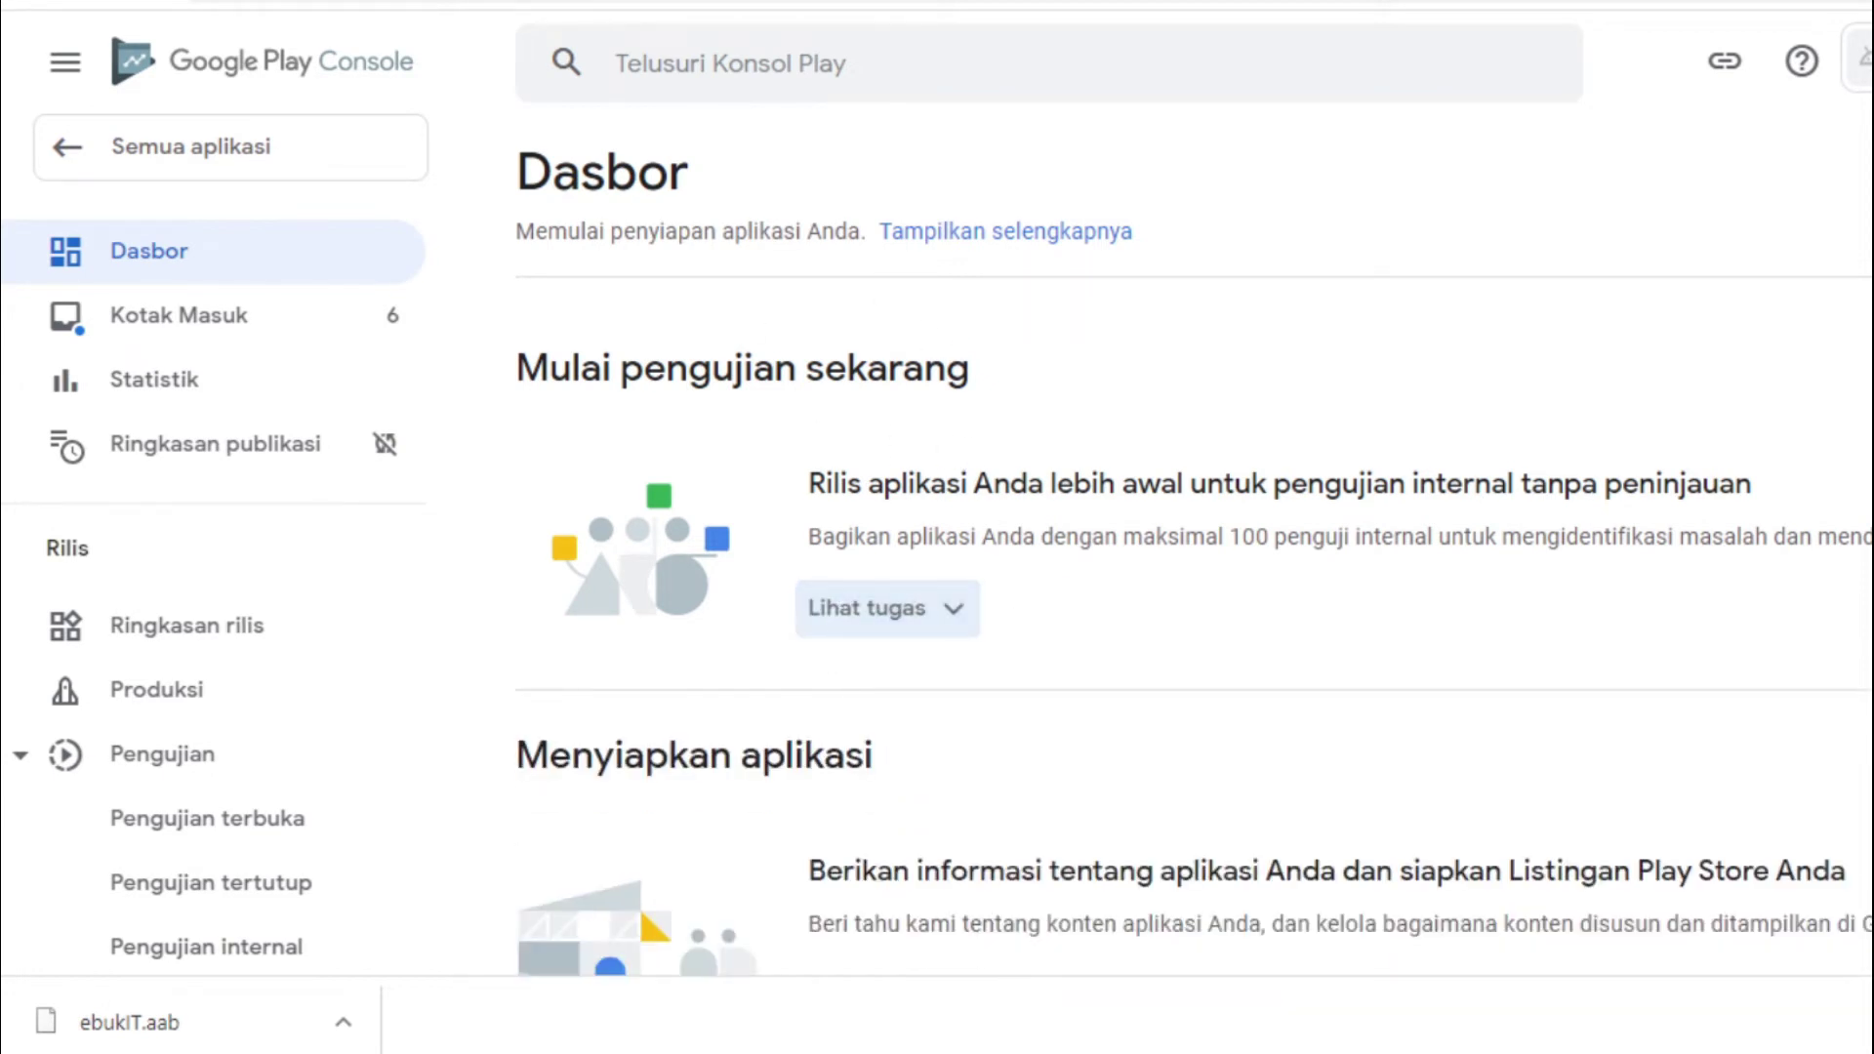
Scroll the 'Menyiapkan aplikasi' checklist to confirm the COVID-19 task is ticked, 1 of 10 done
scroll(1191, 586, down, 5)
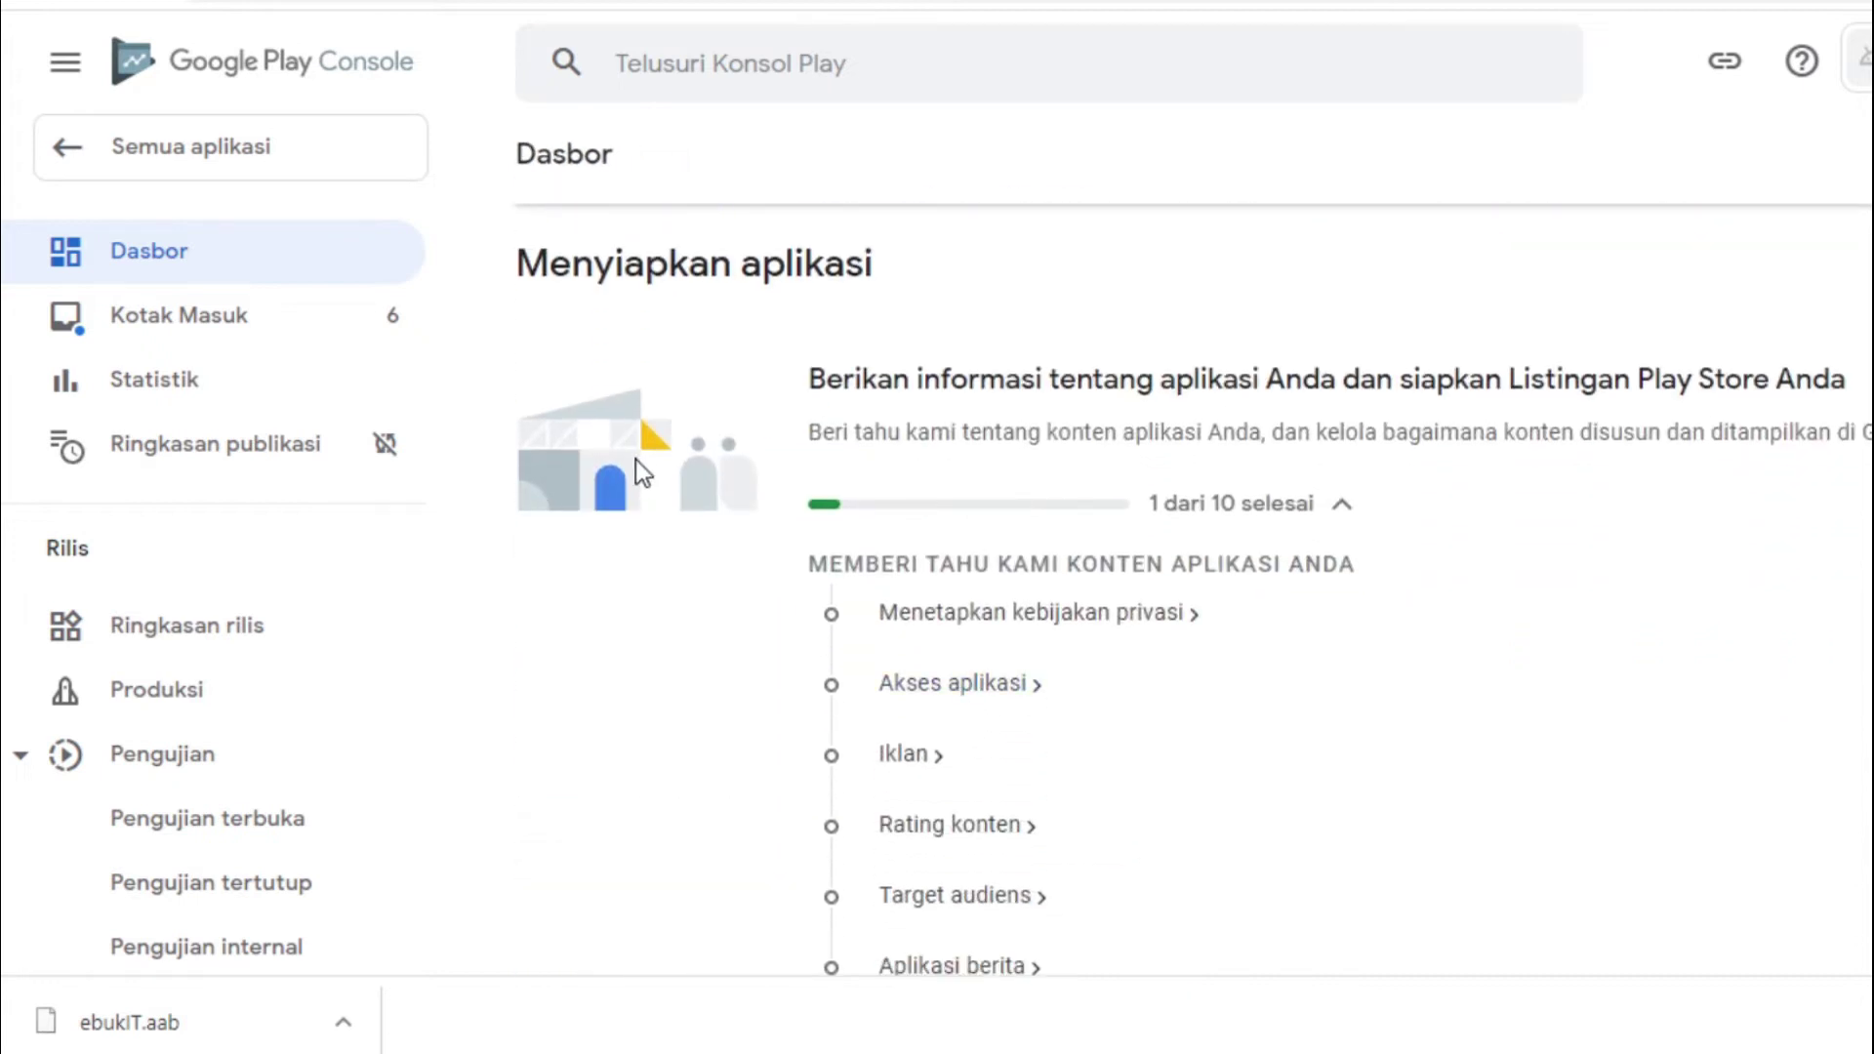
scroll(1192, 586, down, 10)
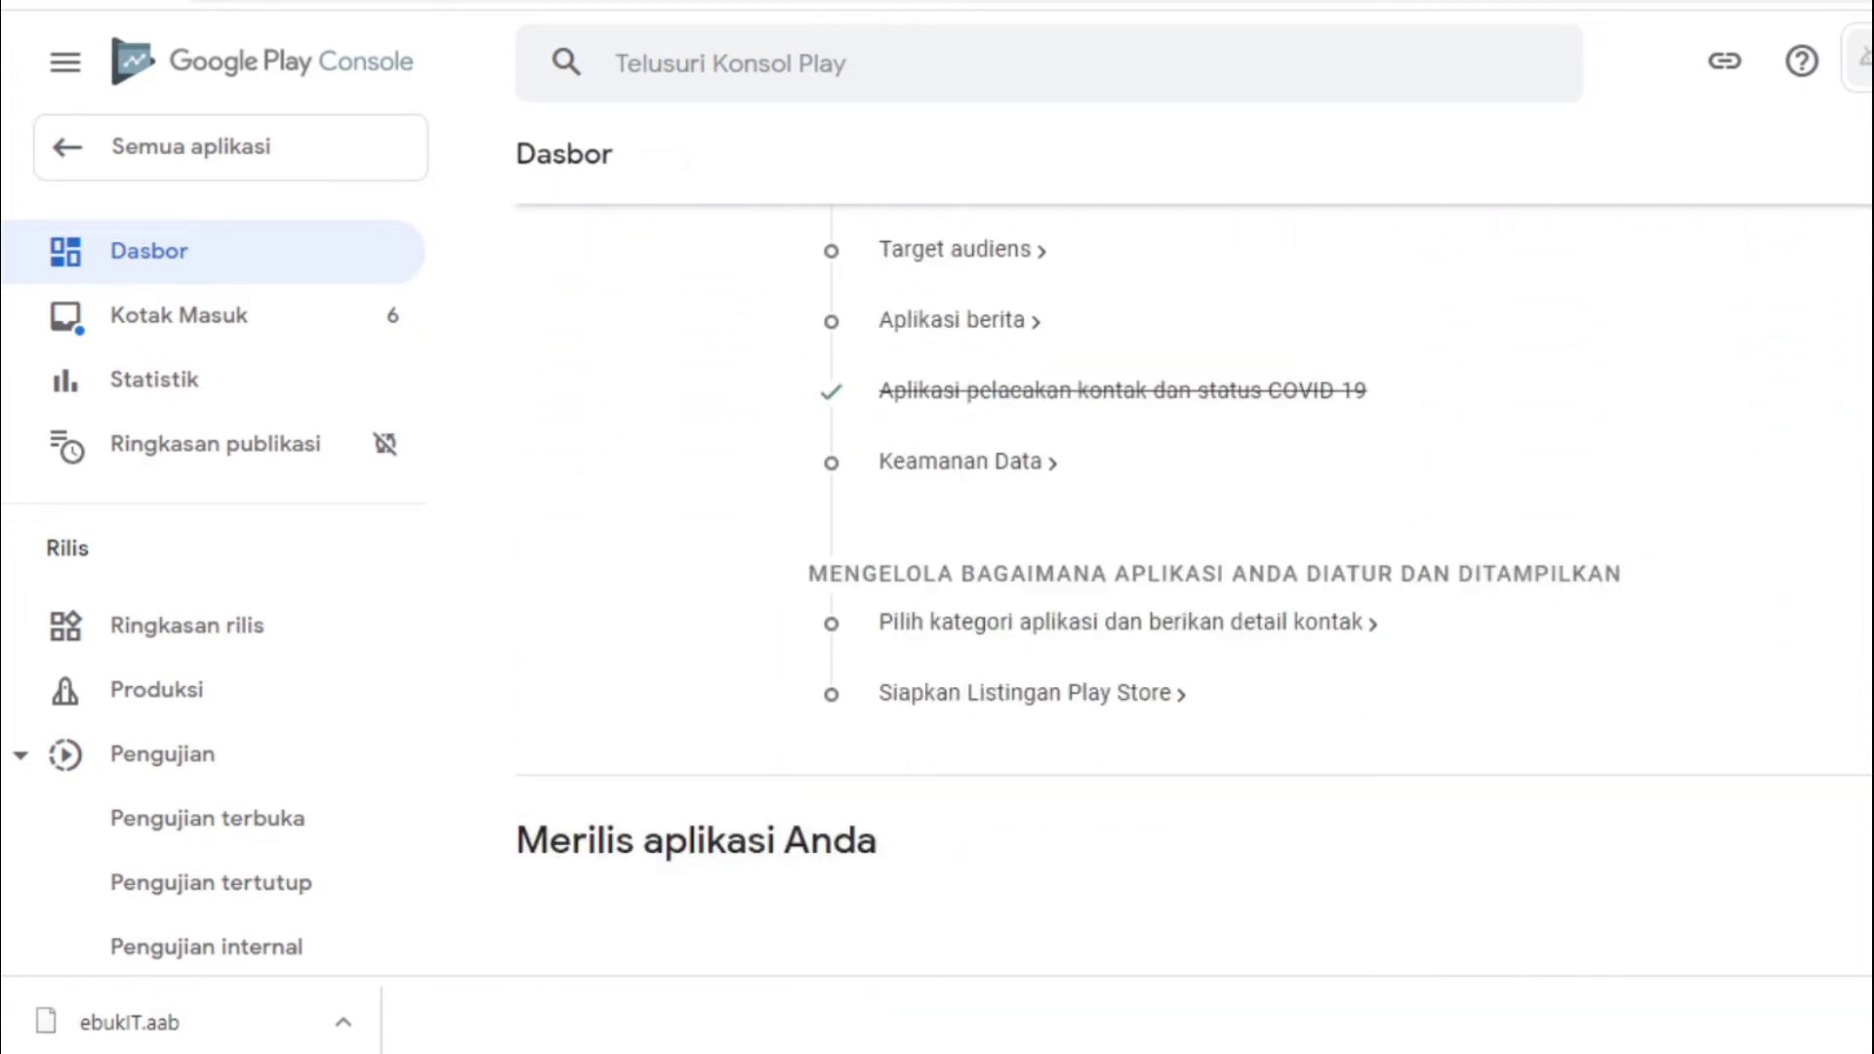
scroll(1191, 586, up, 8)
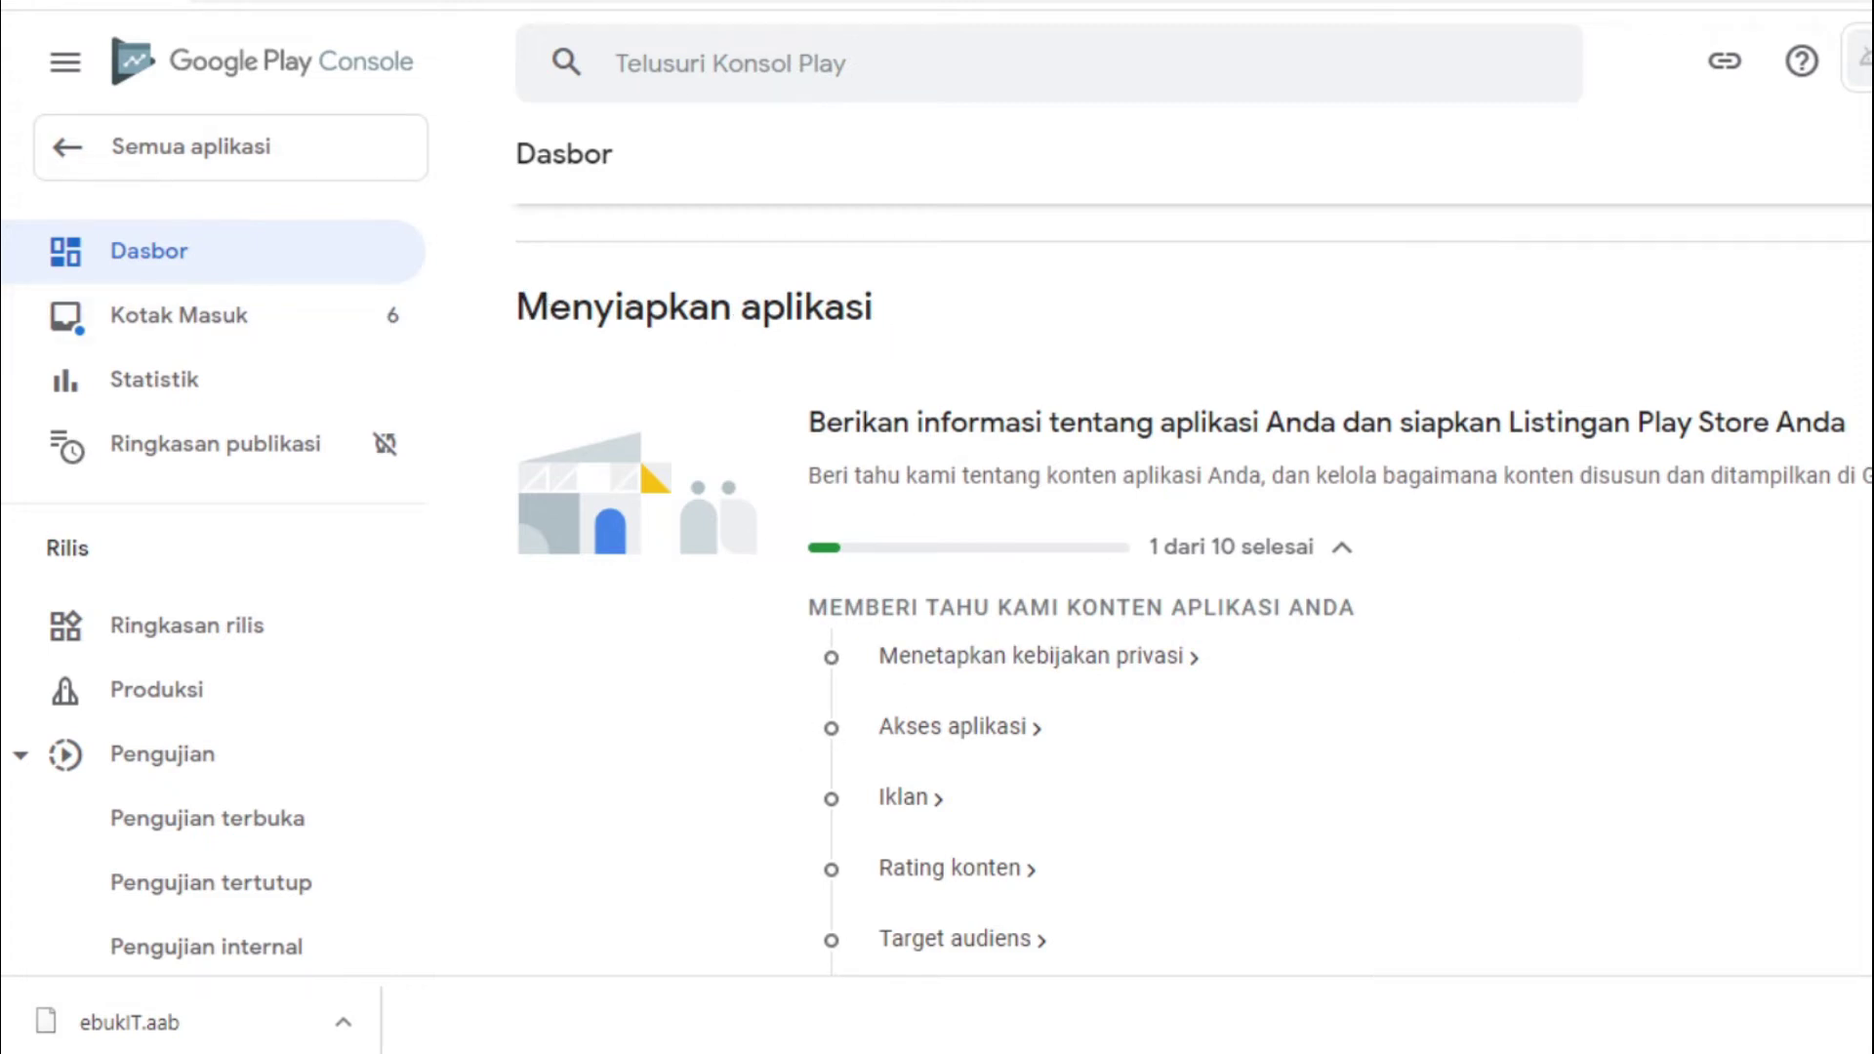
scroll(1191, 586, down, 2)
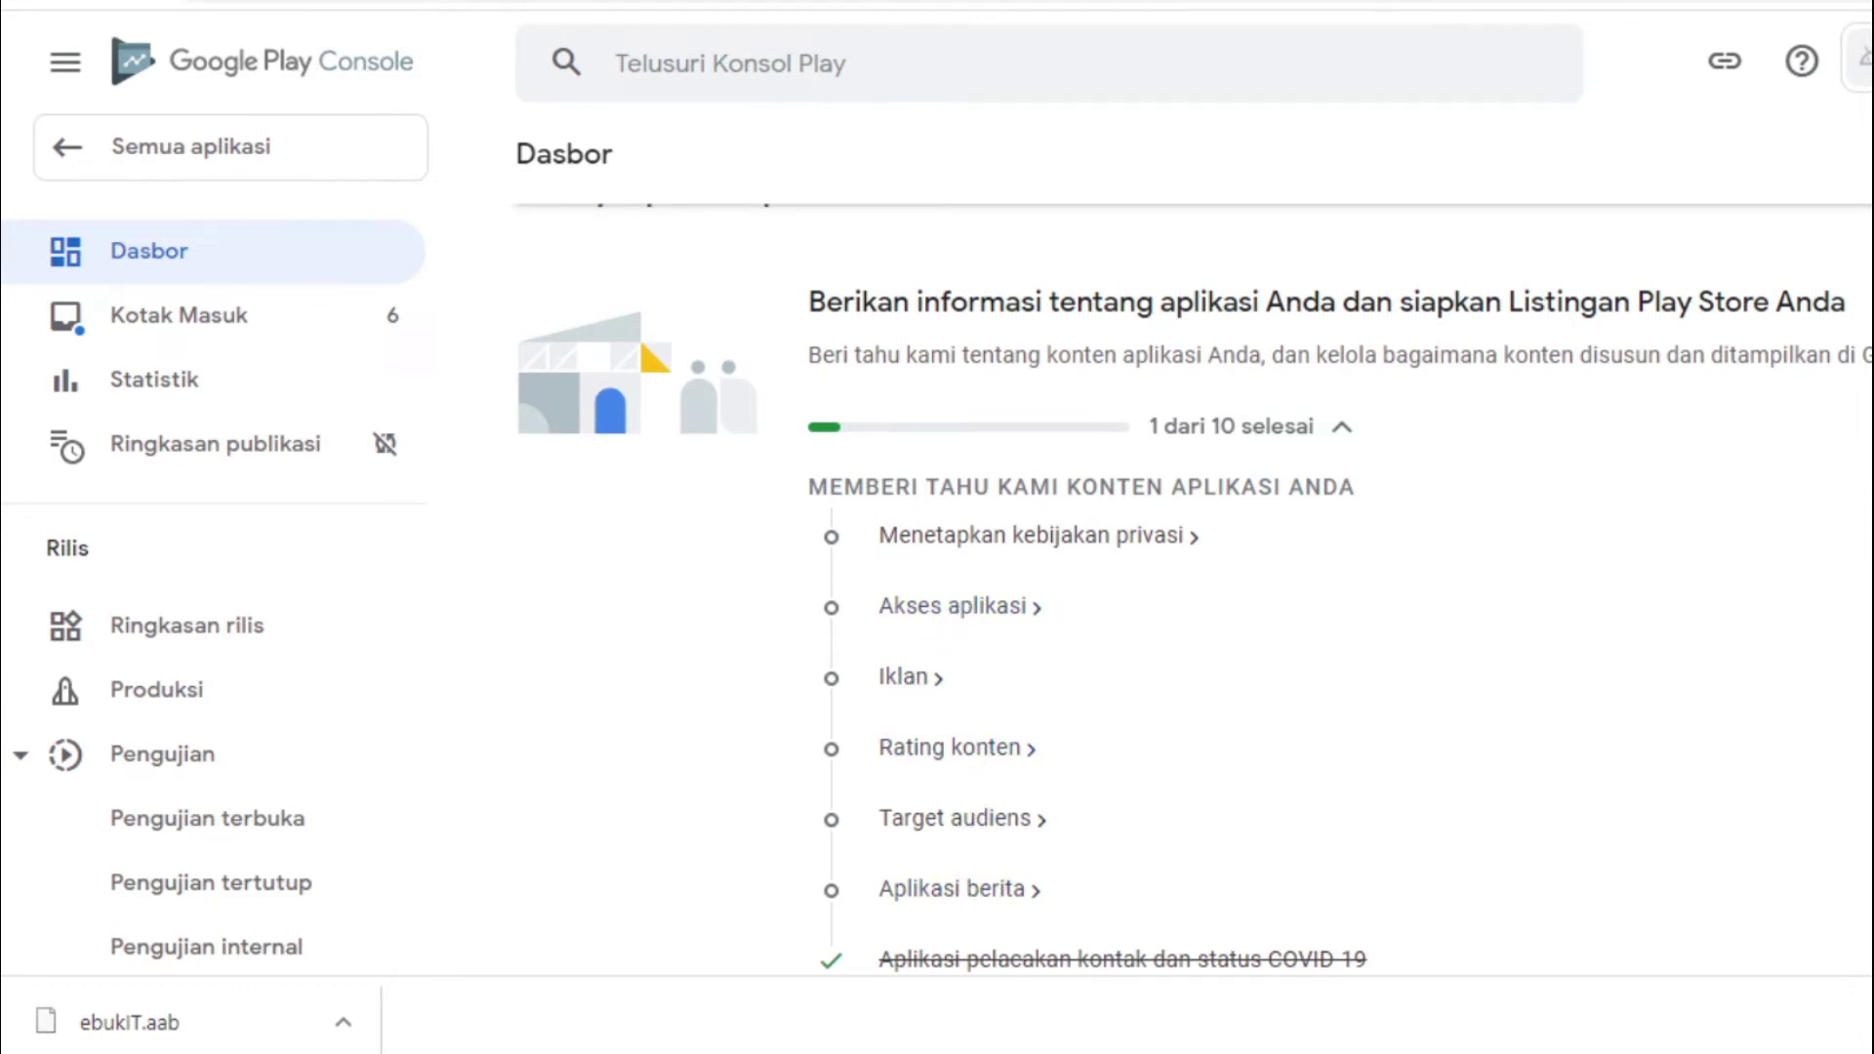
scroll(1191, 586, down, 5)
scroll(1191, 586, up, 3)
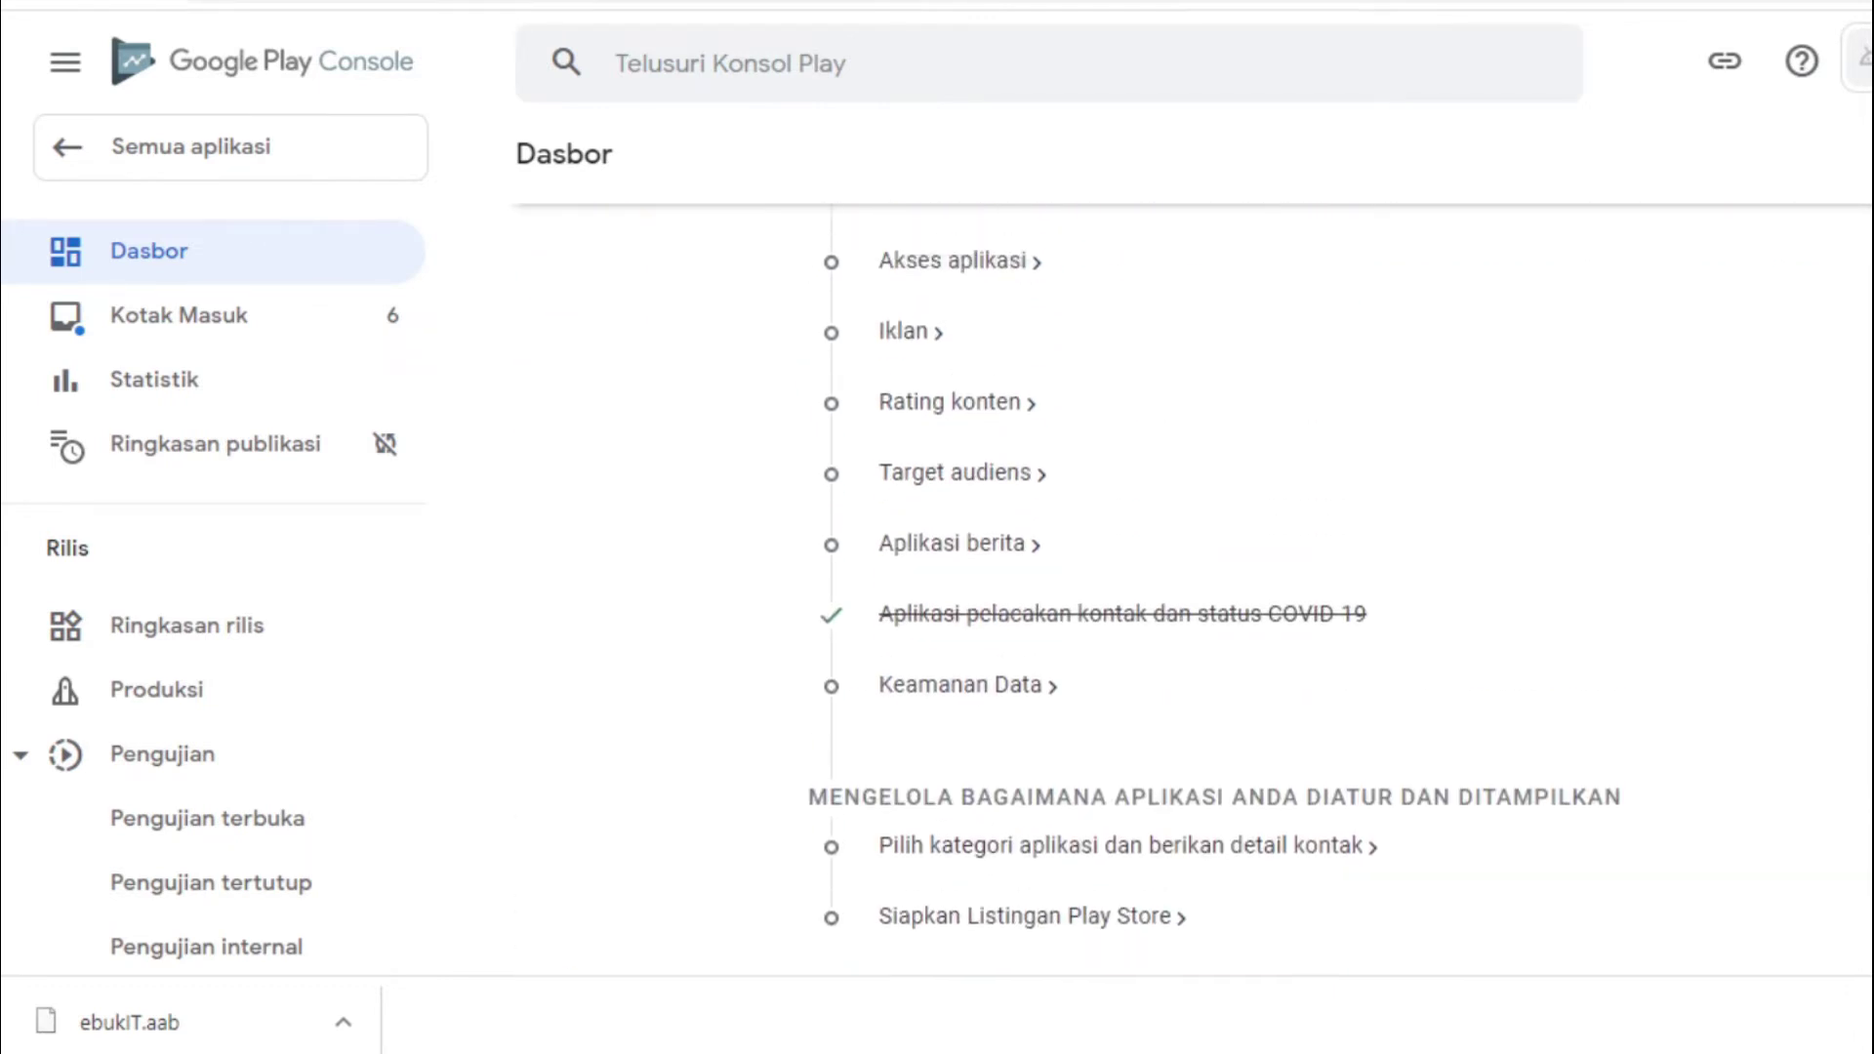
scroll(1415, 559, down, 1)
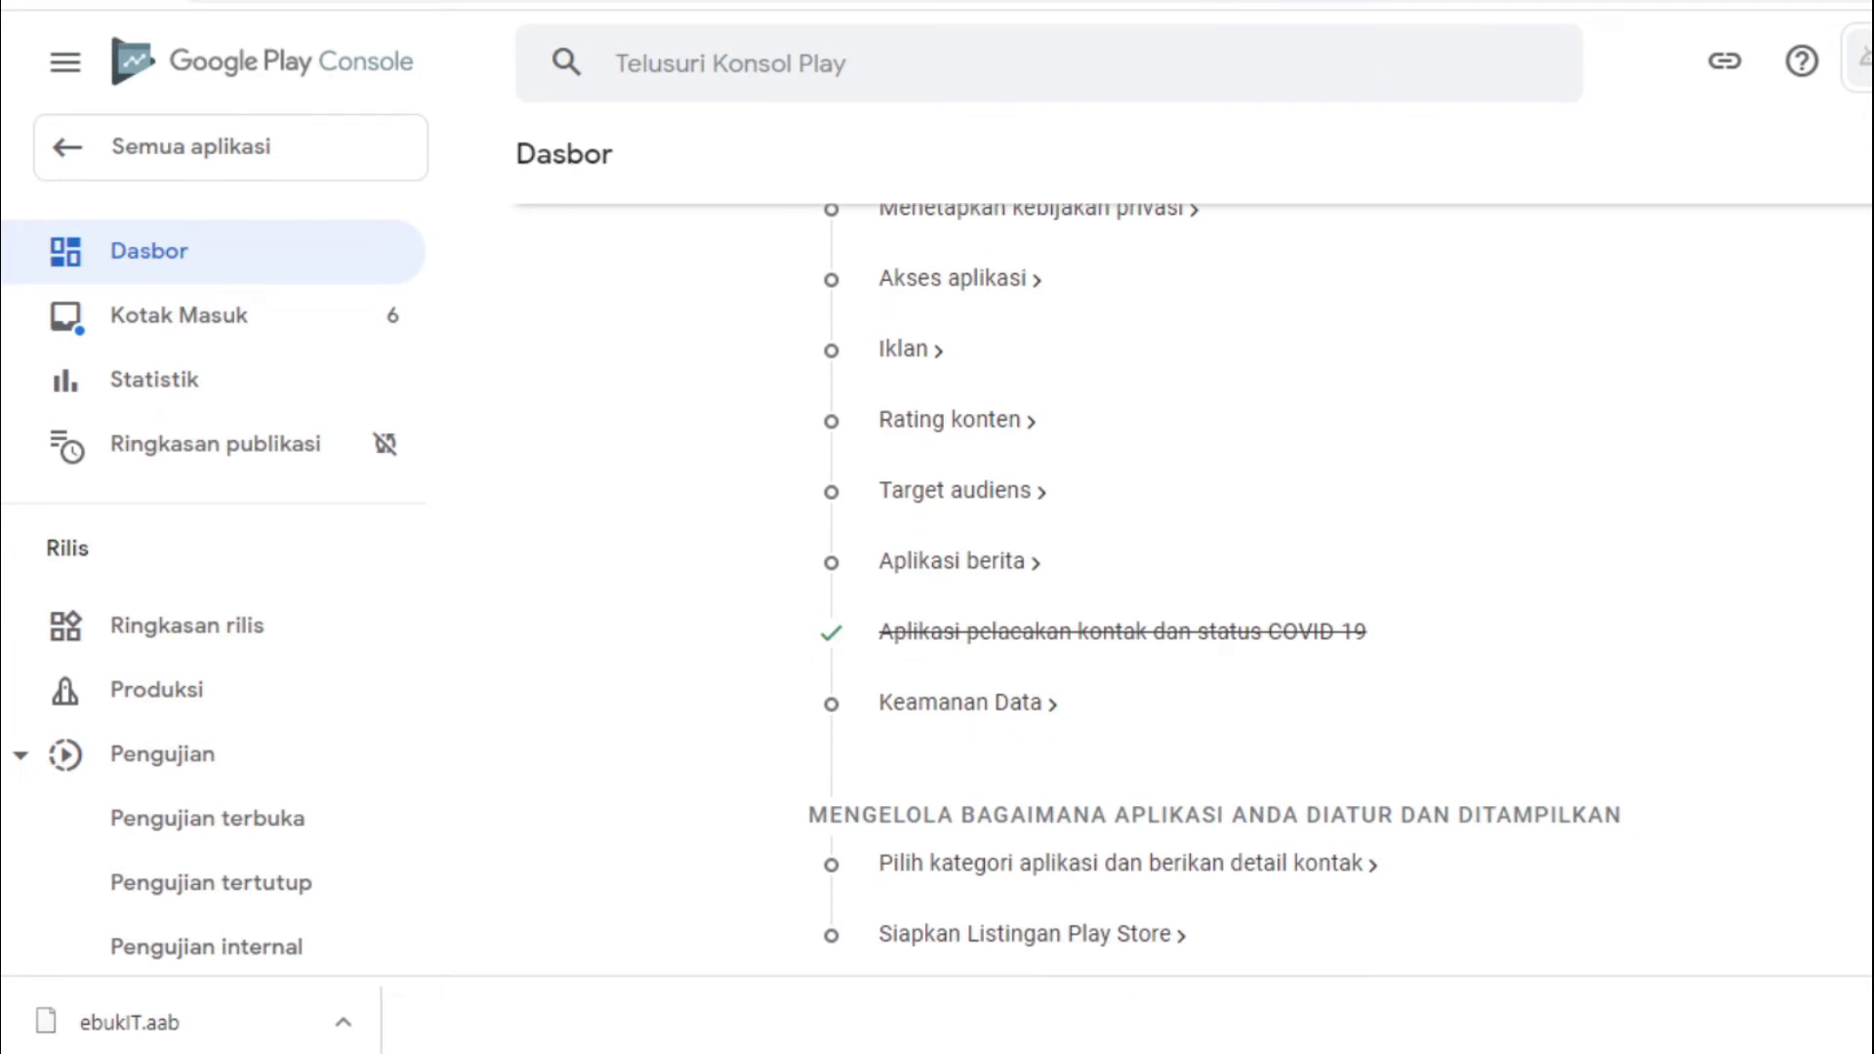
scroll(1191, 585, up, 2)
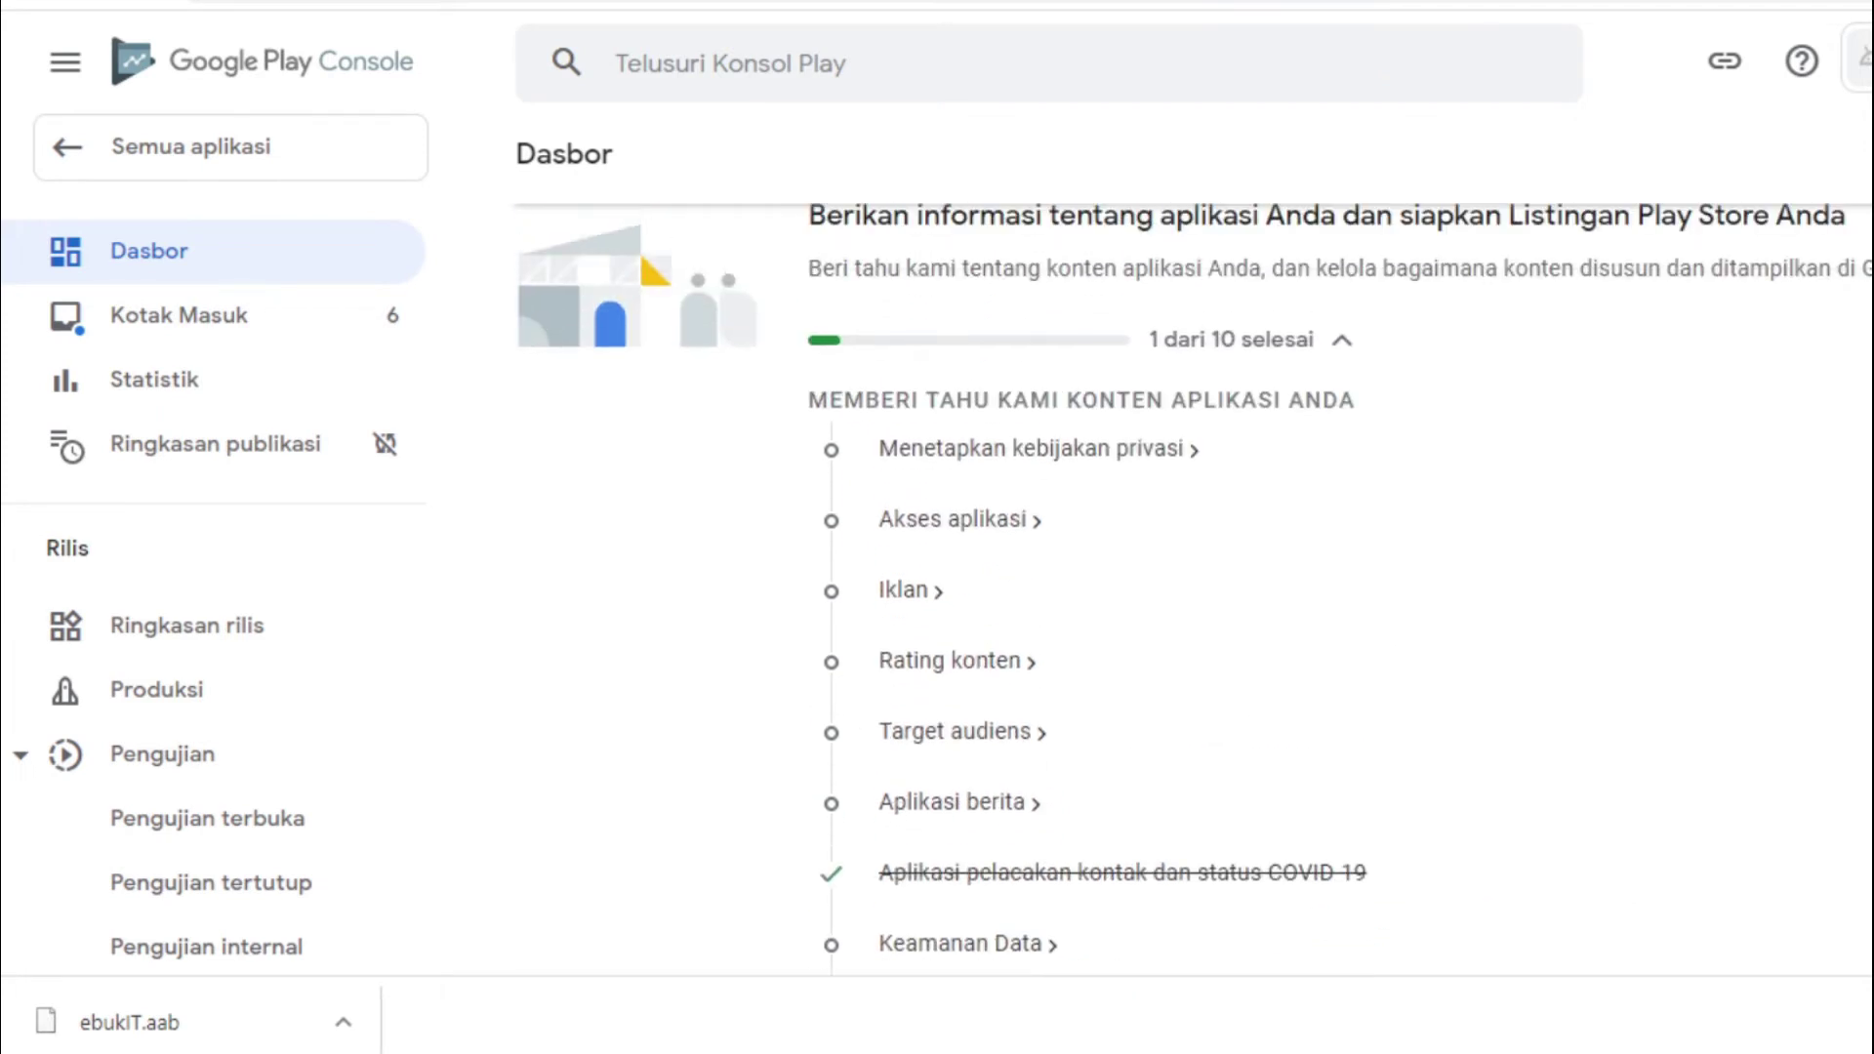
click(1006, 451)
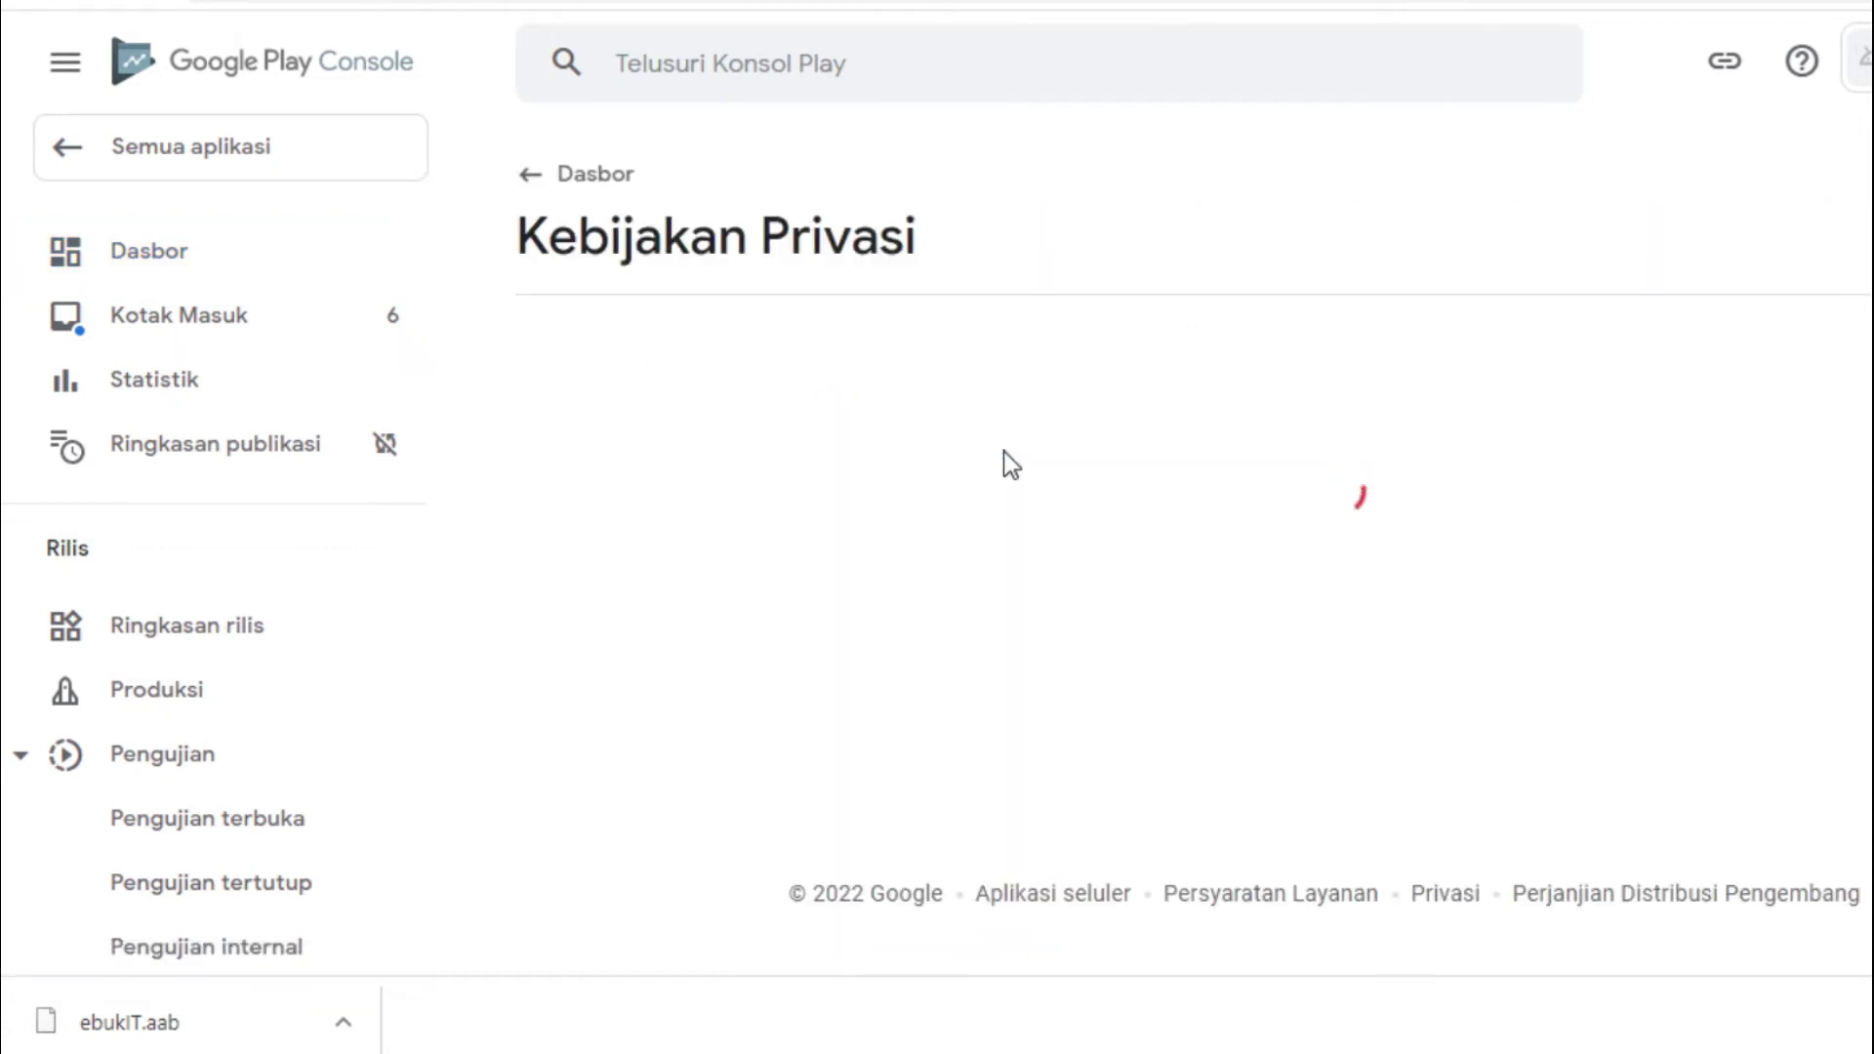
click(364, 604)
key(BackSpace)
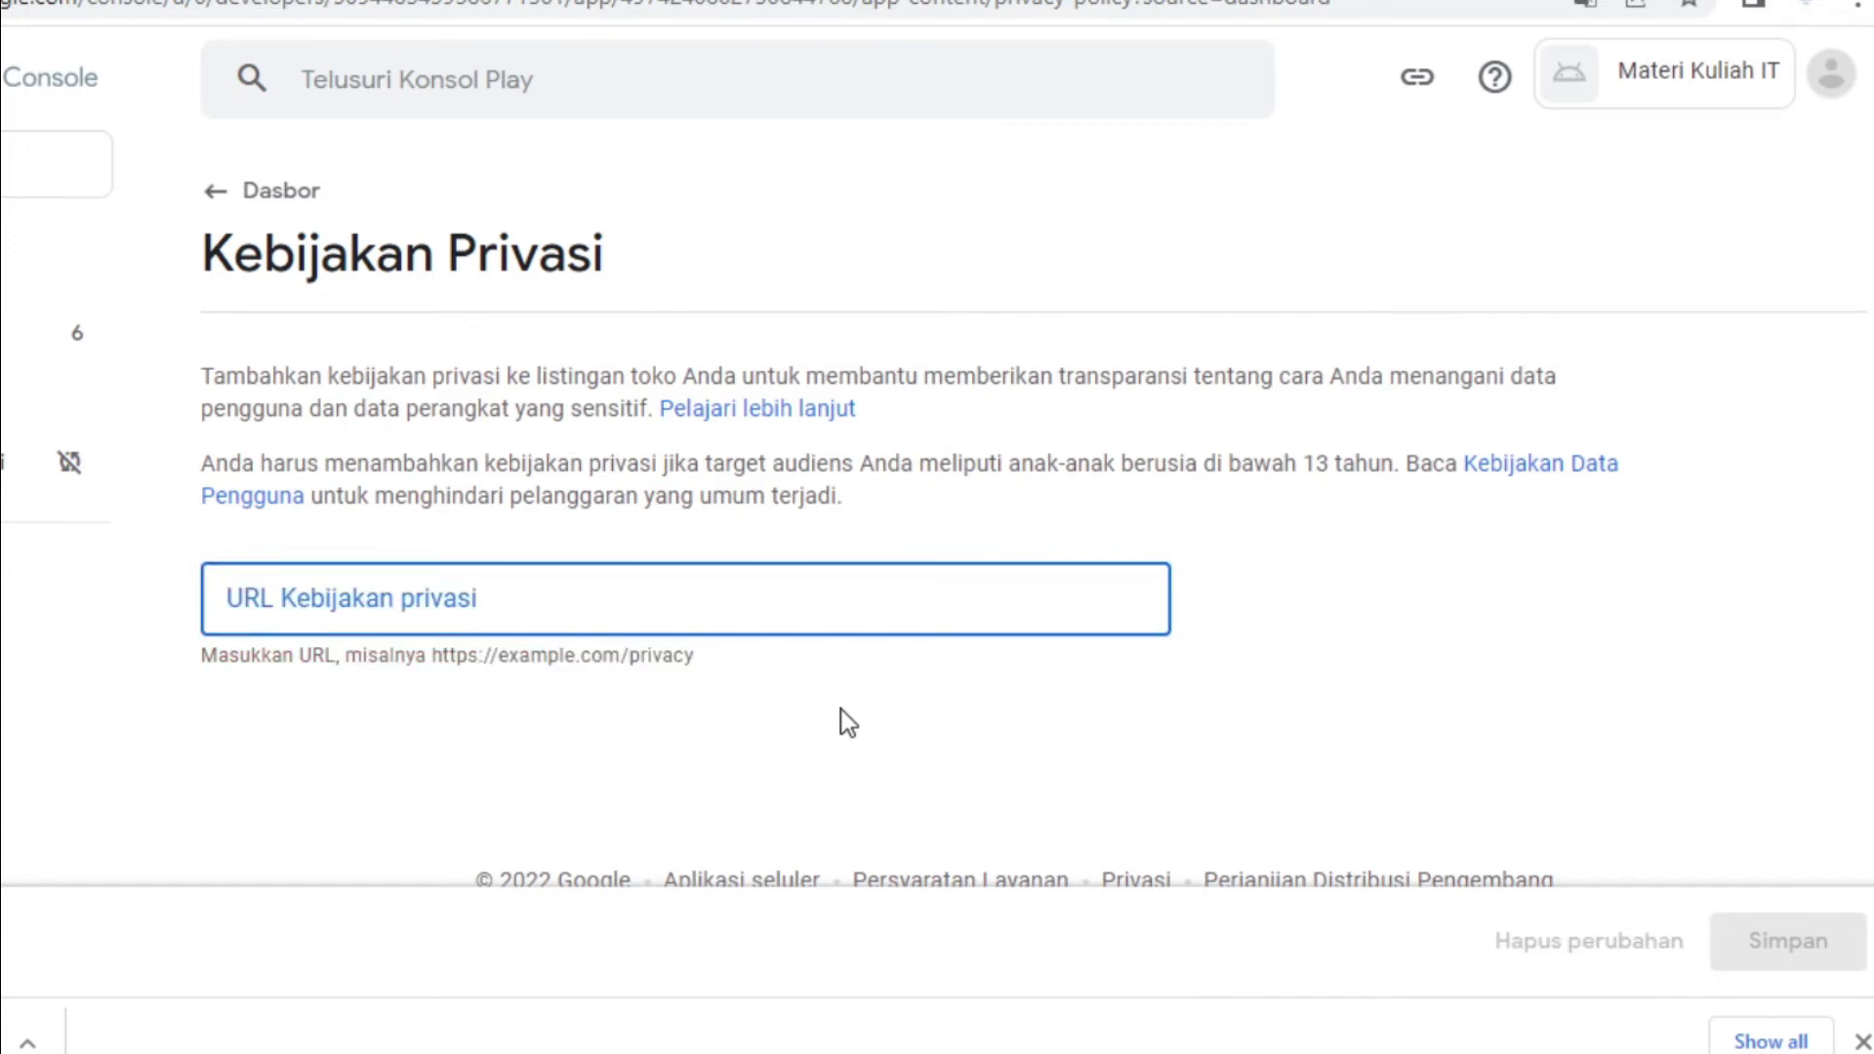
text(h)
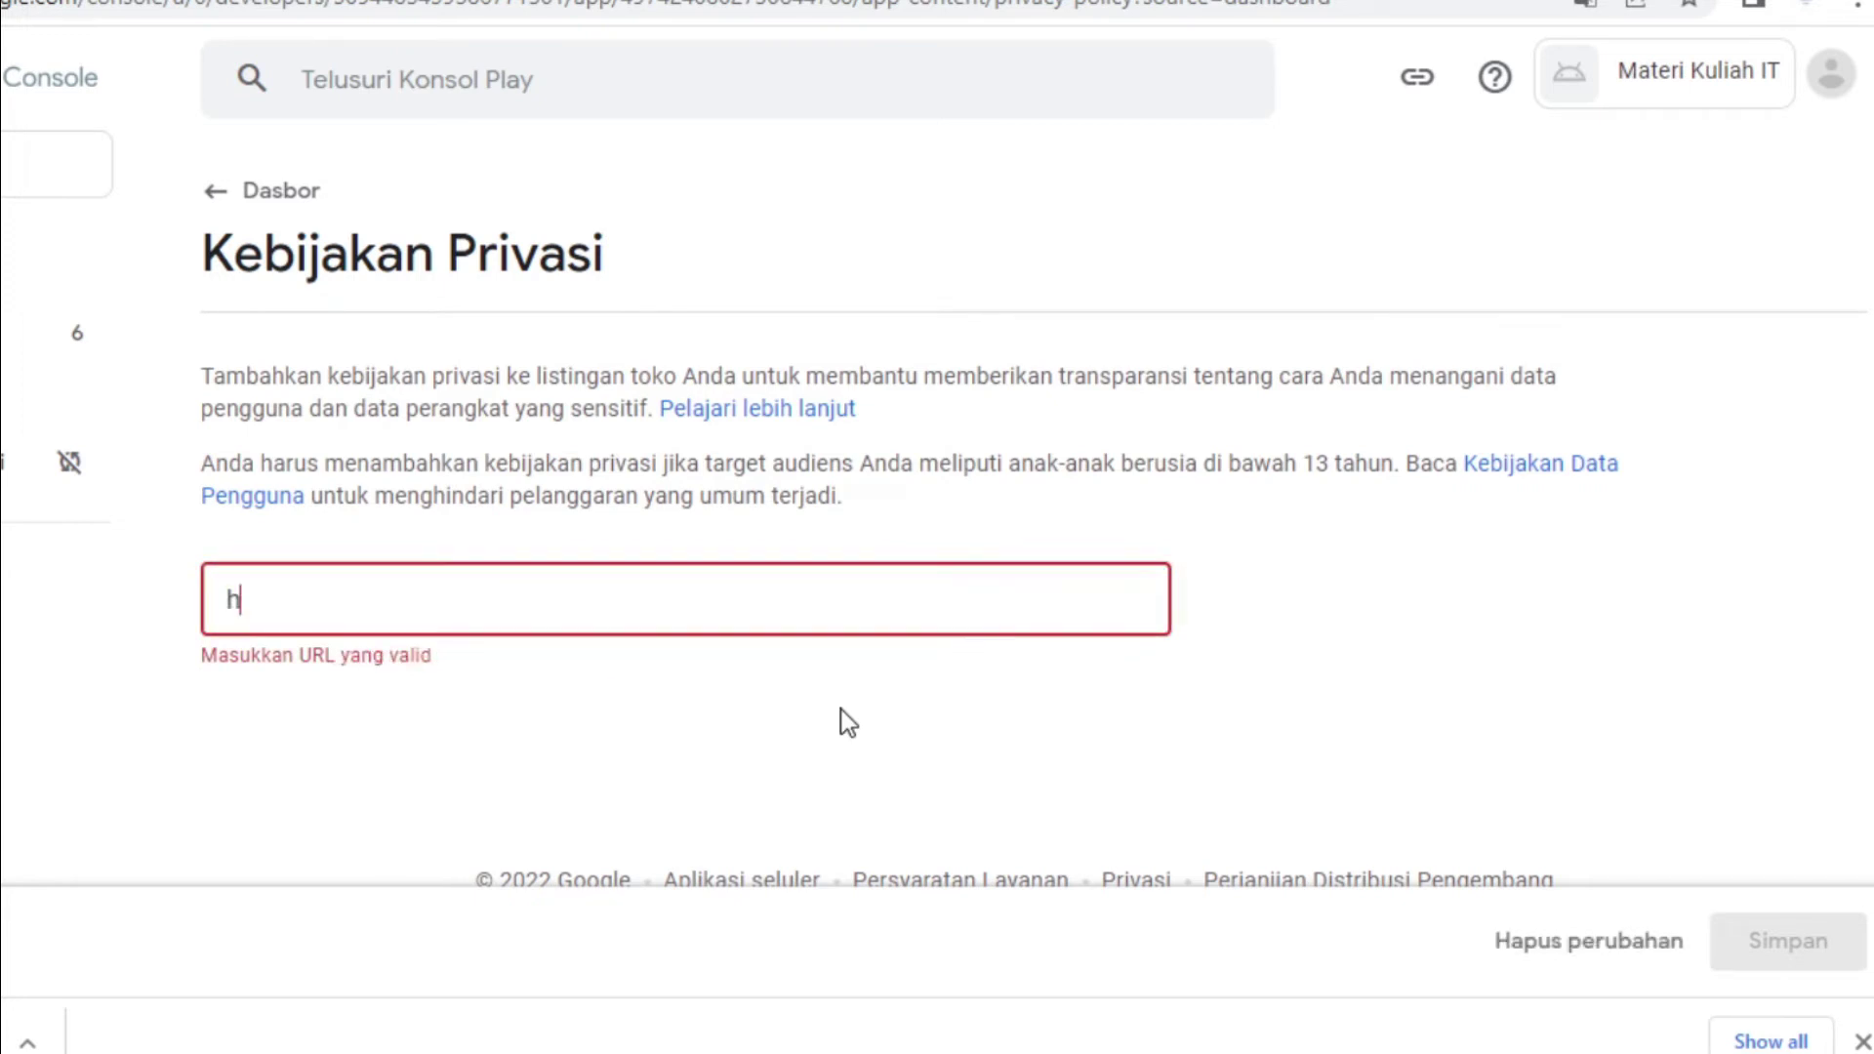
key(BackSpace)
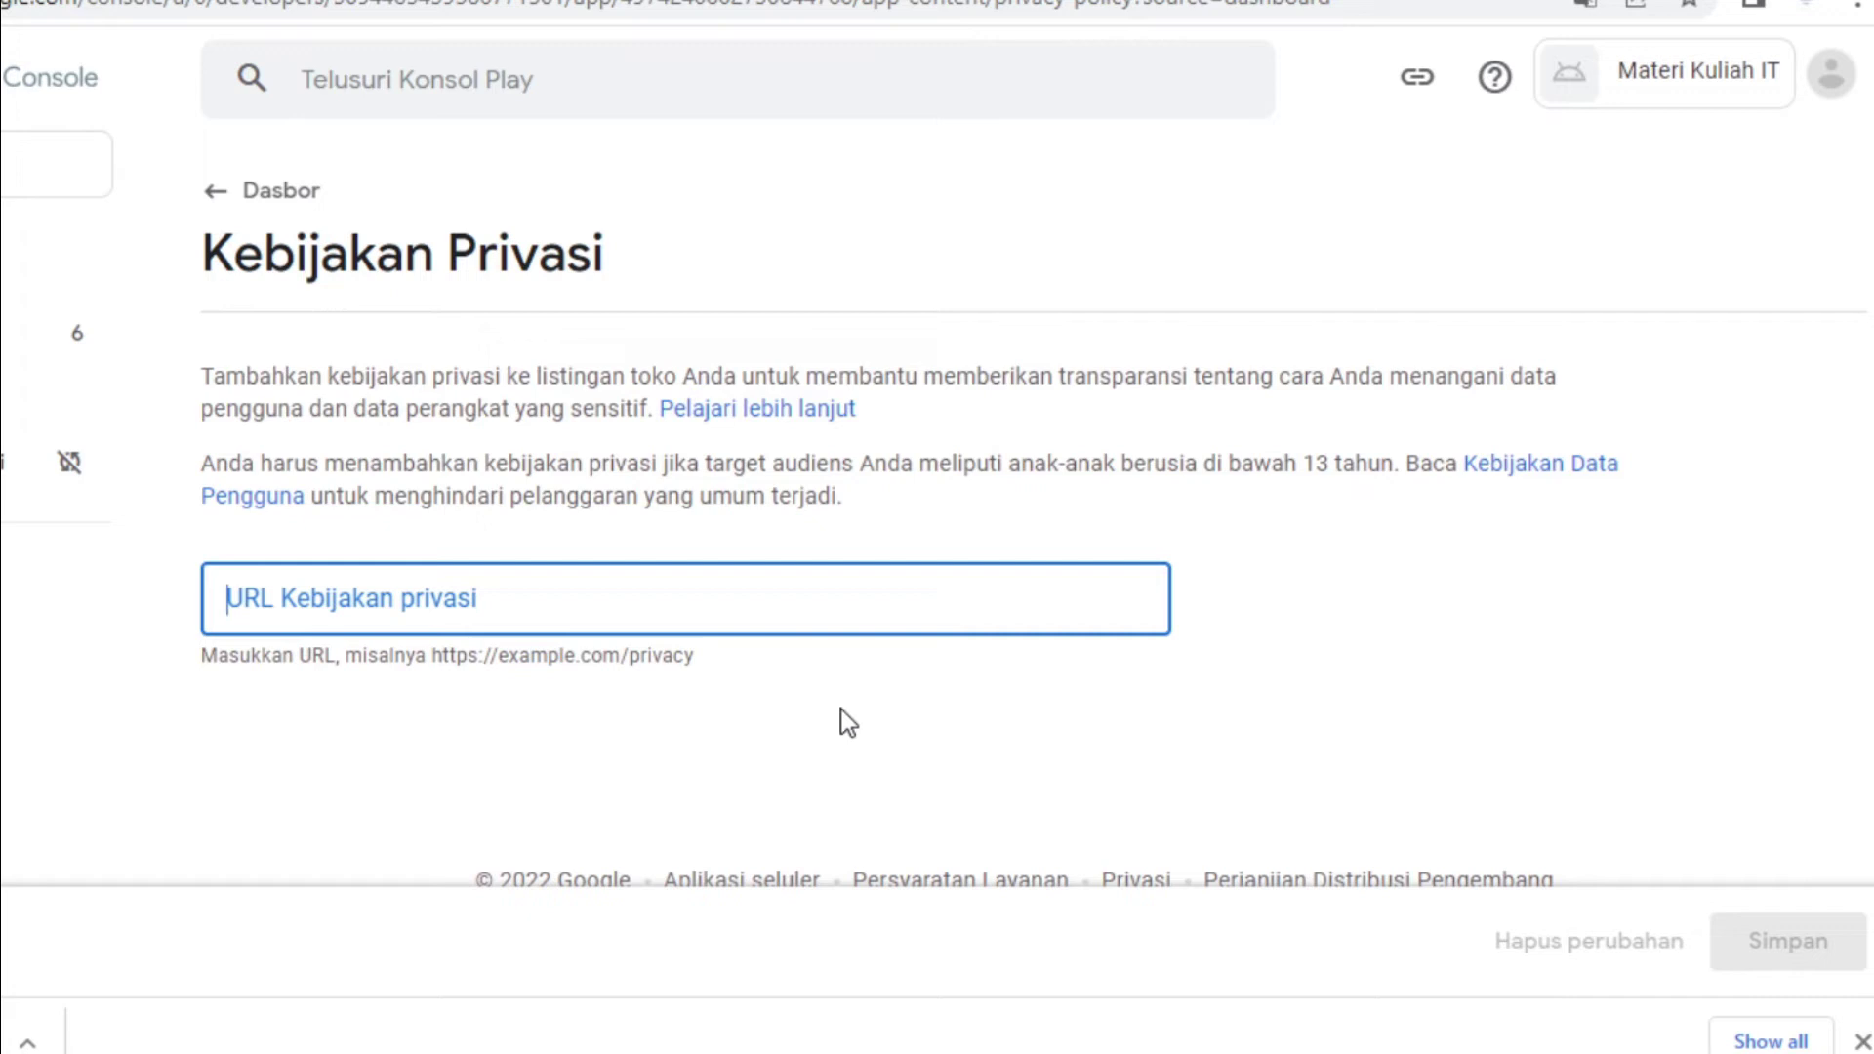
text(https://)
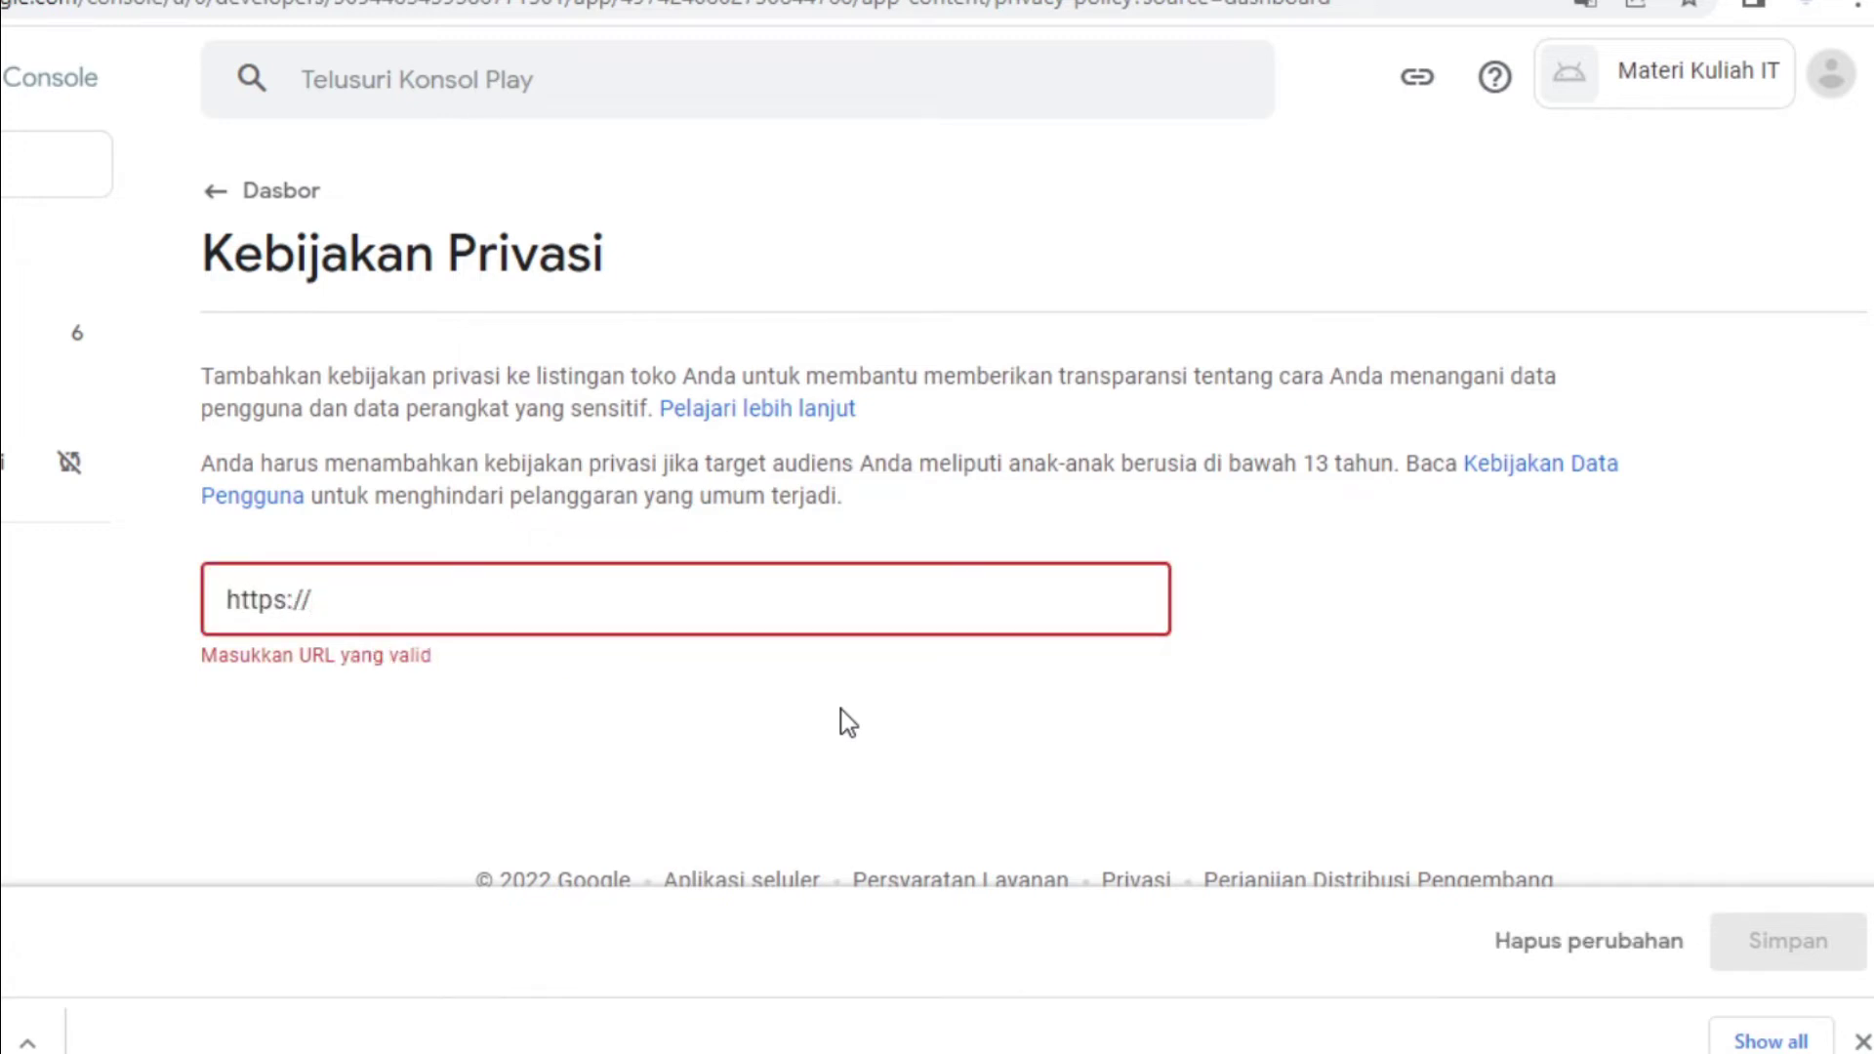
text(ruangantuasias)
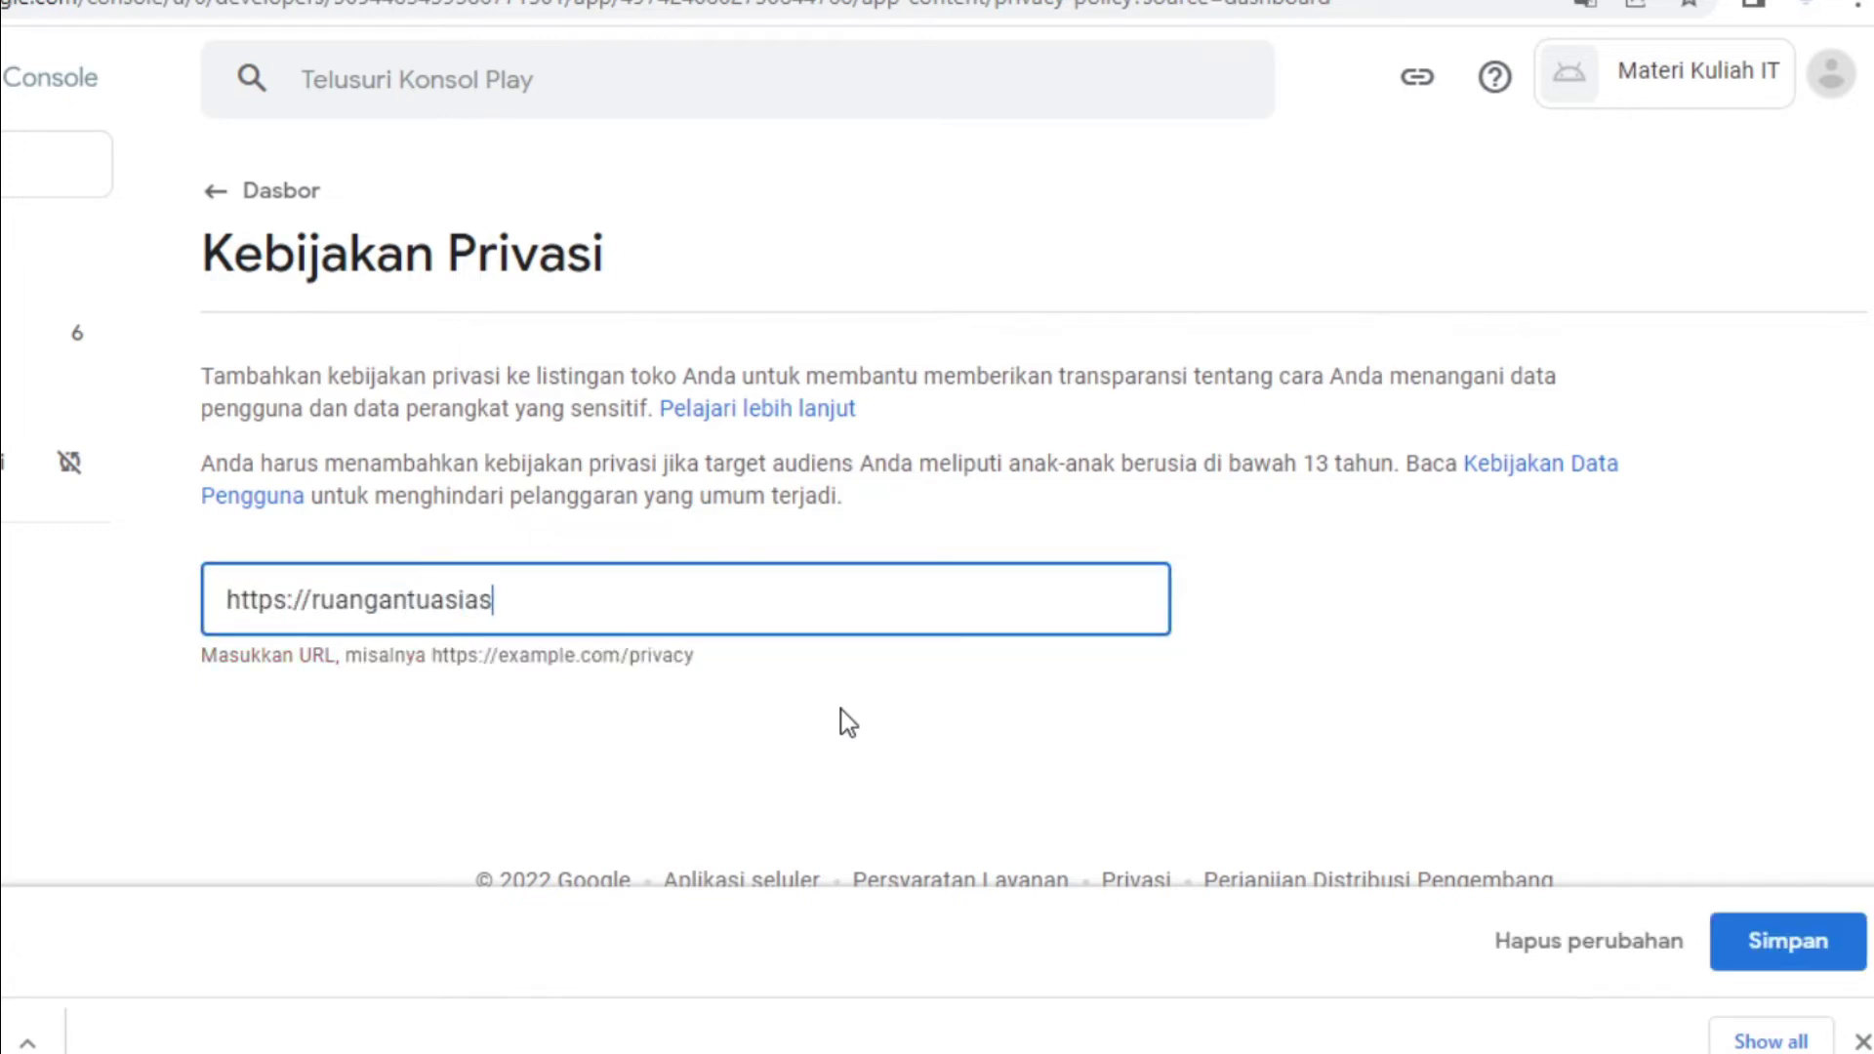
text(.com/privacy)
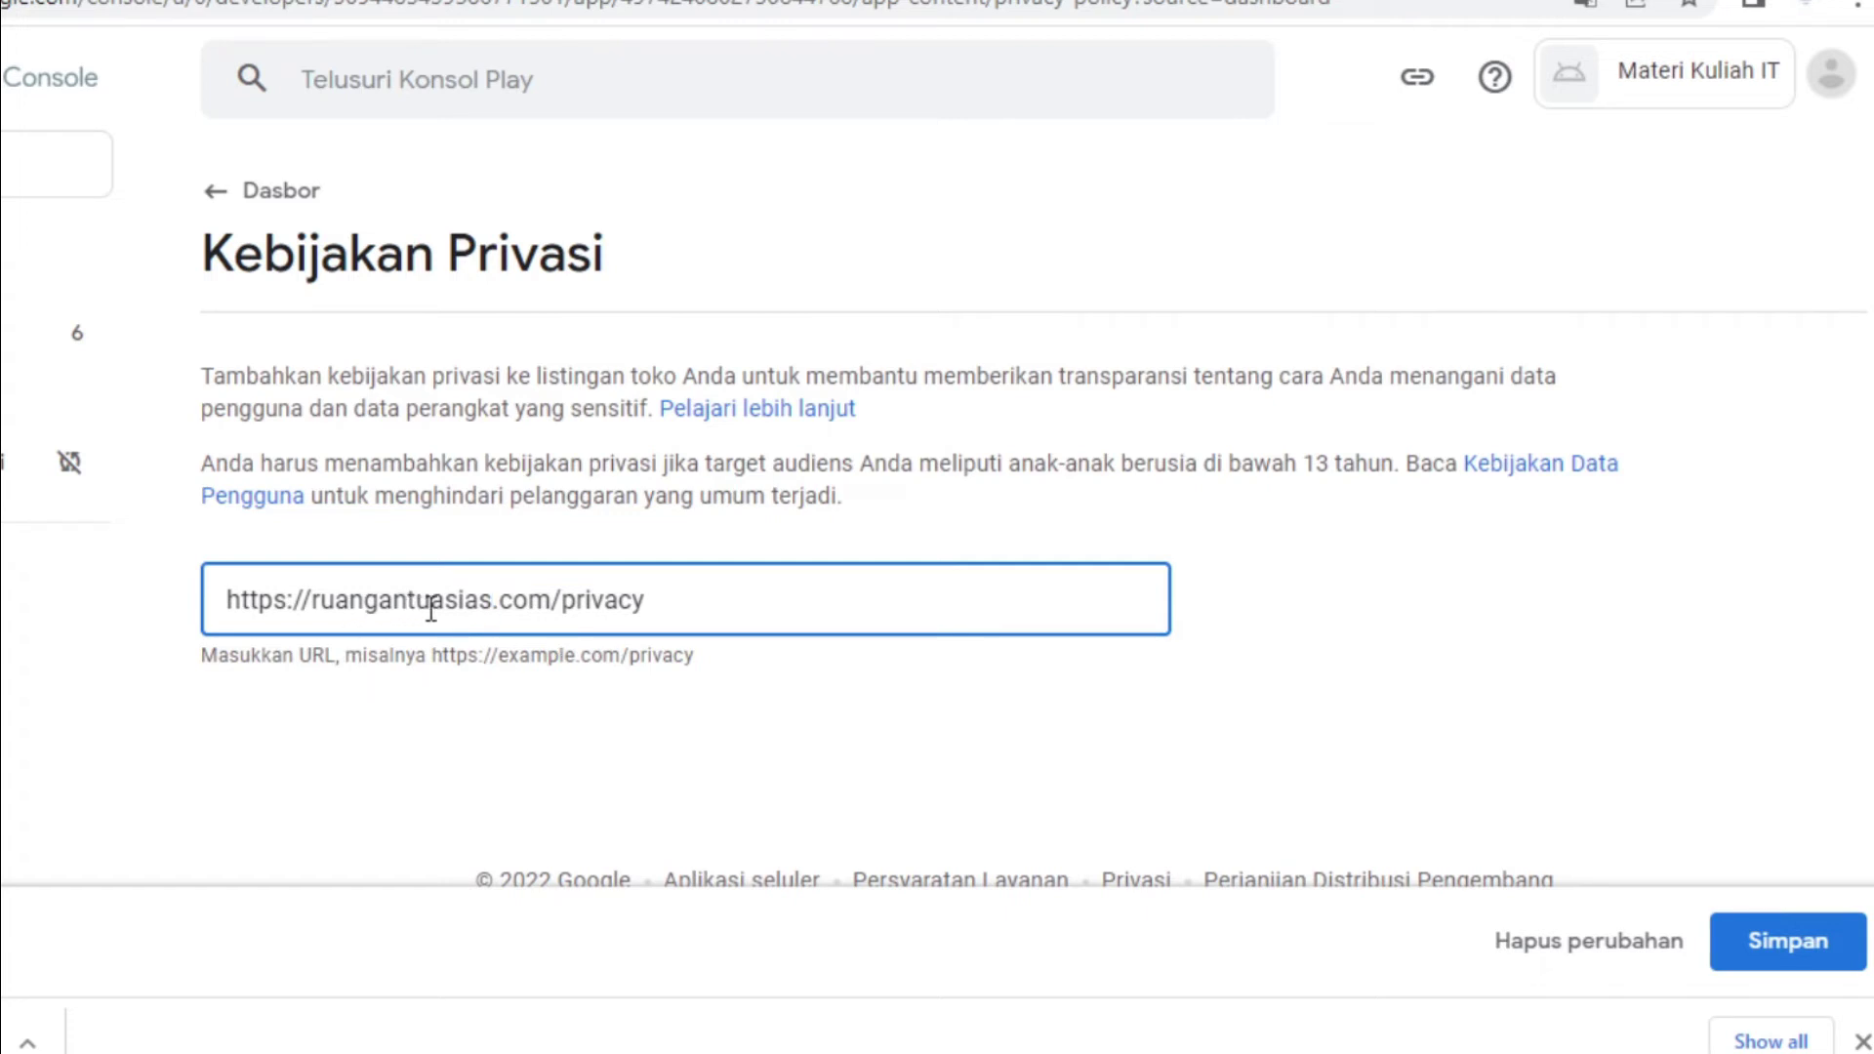
click(1777, 959)
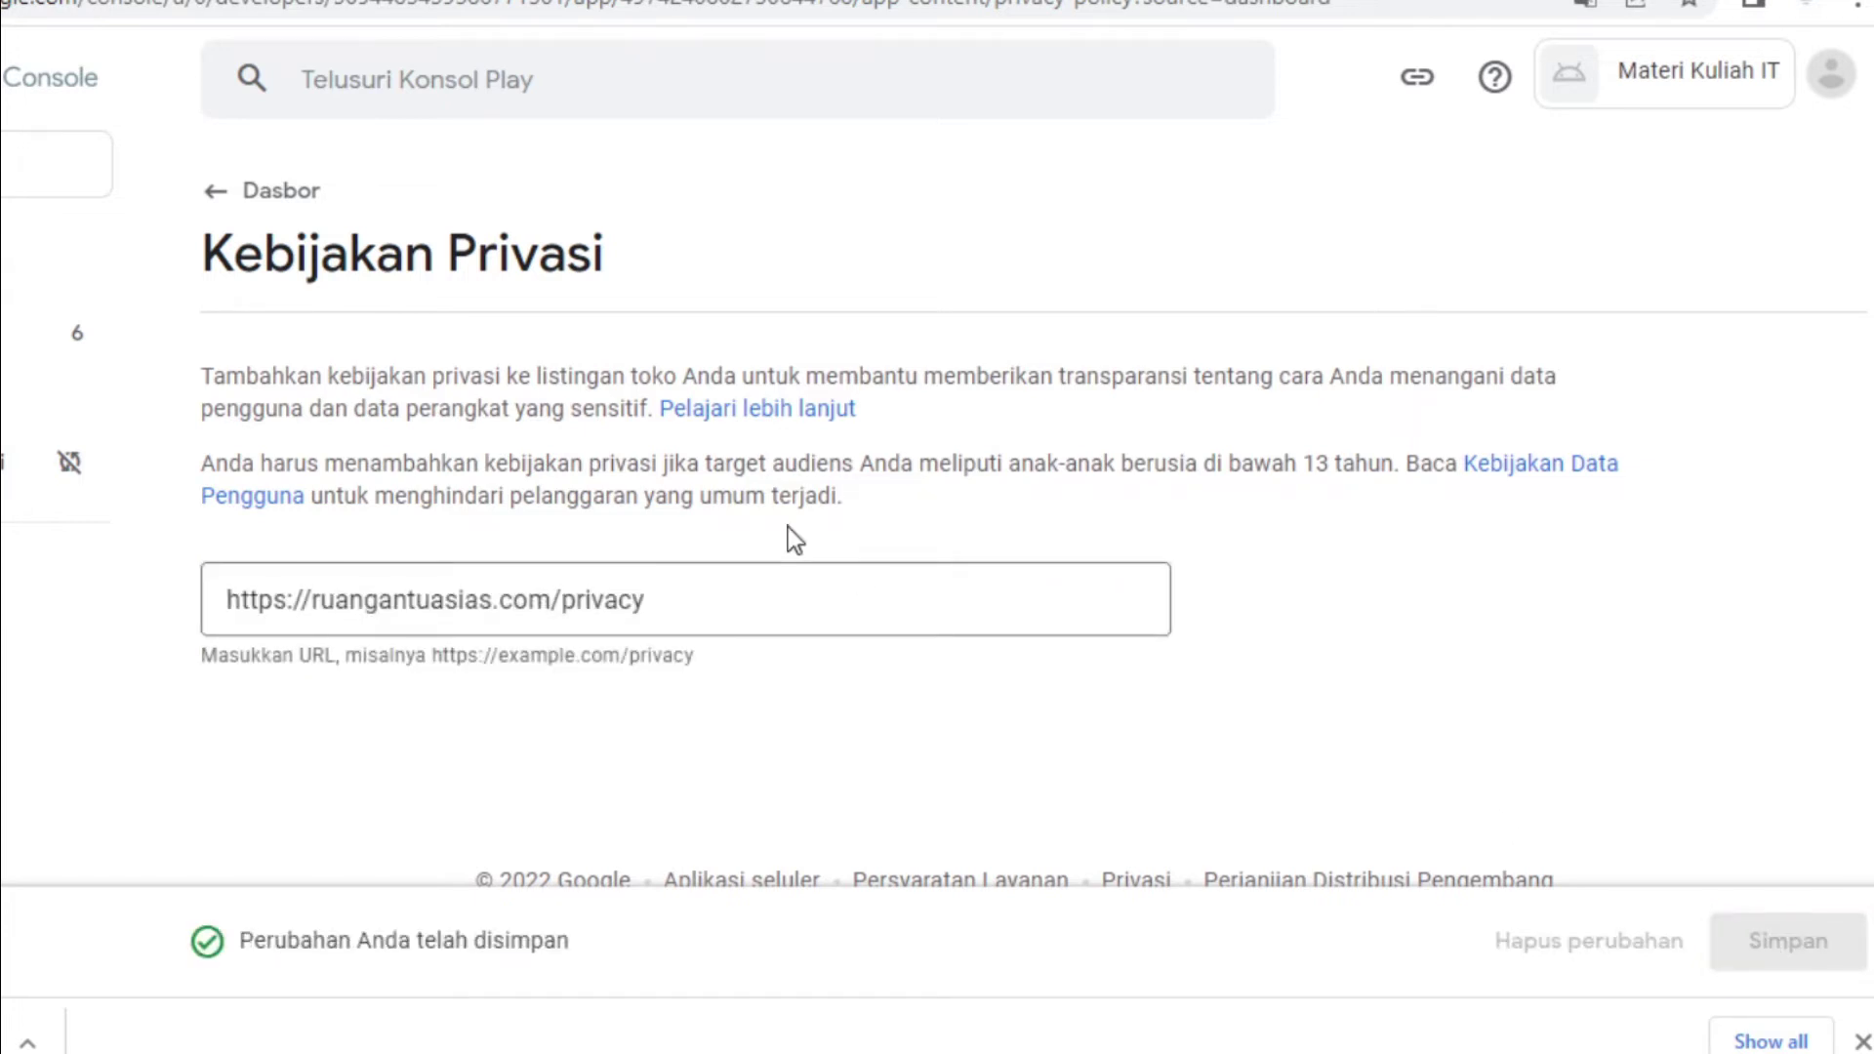
click(249, 269)
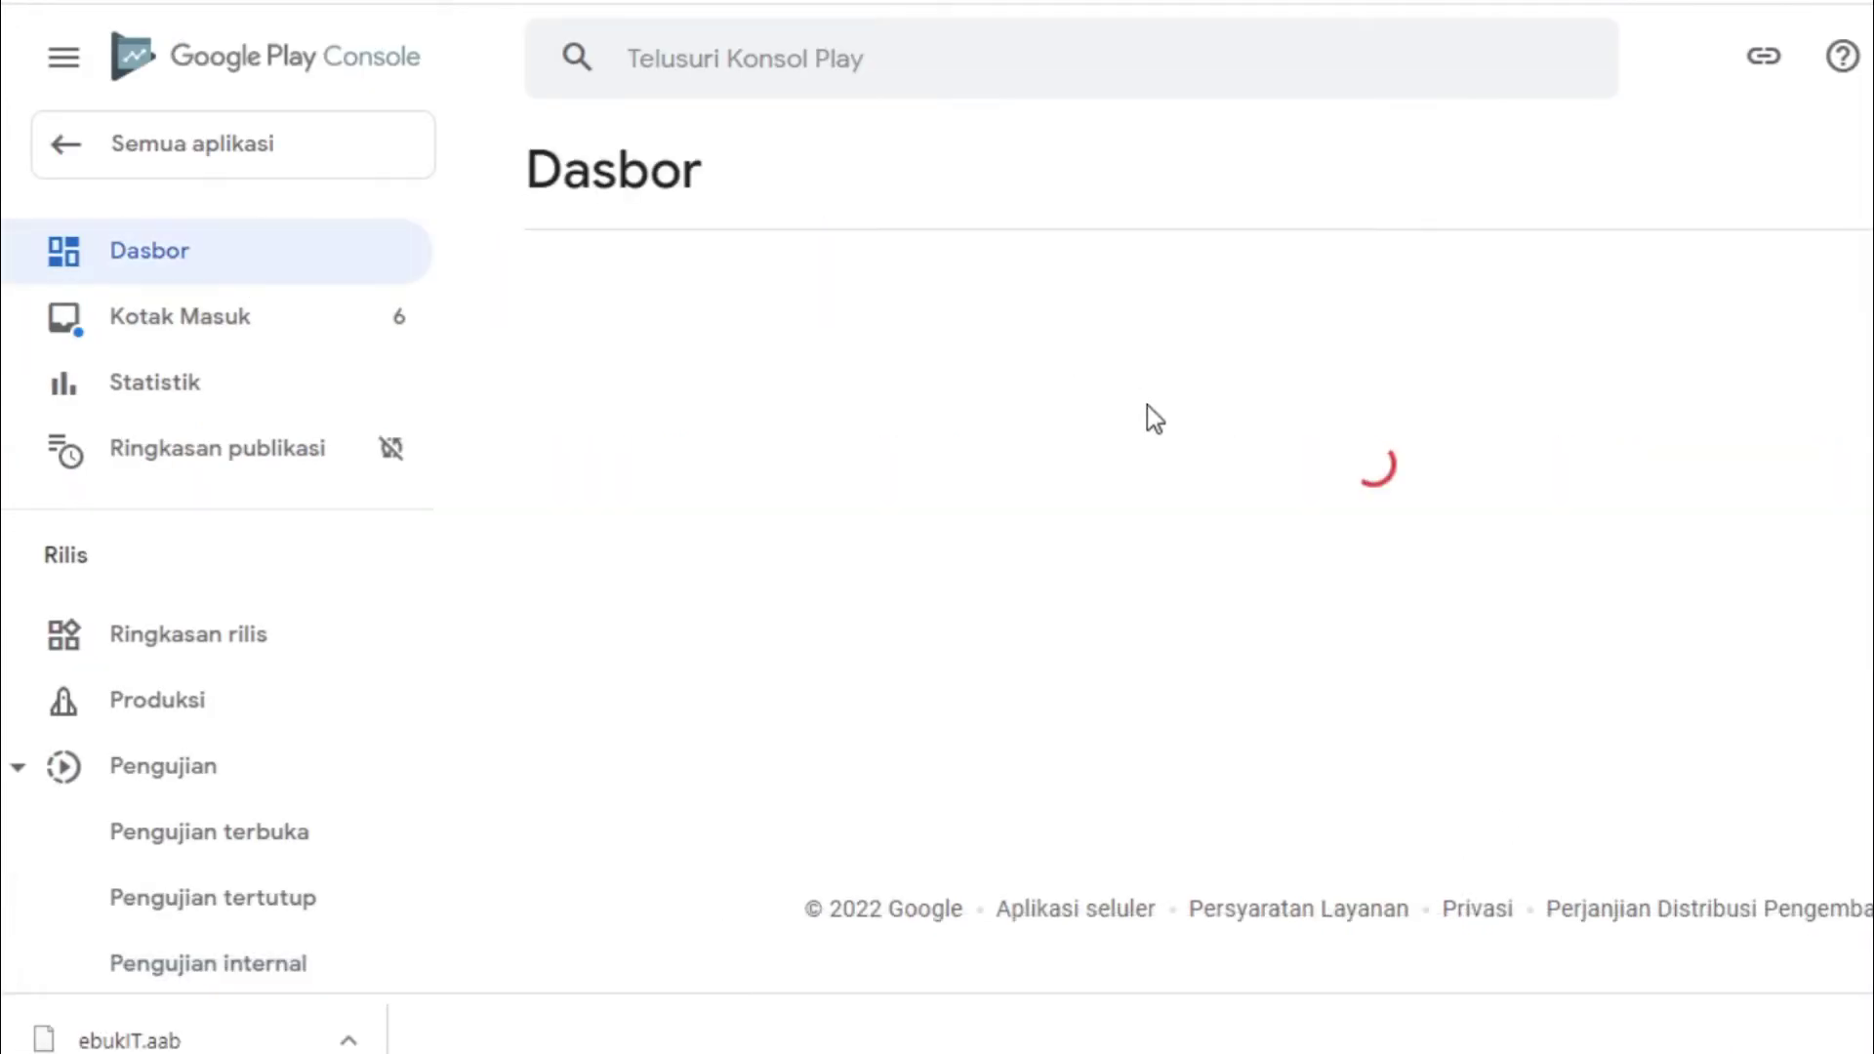
Answer Akses aplikasi with 'Semua fungsi tersedia tanpa akses khusus' and save it
scroll(856, 363, down, 9)
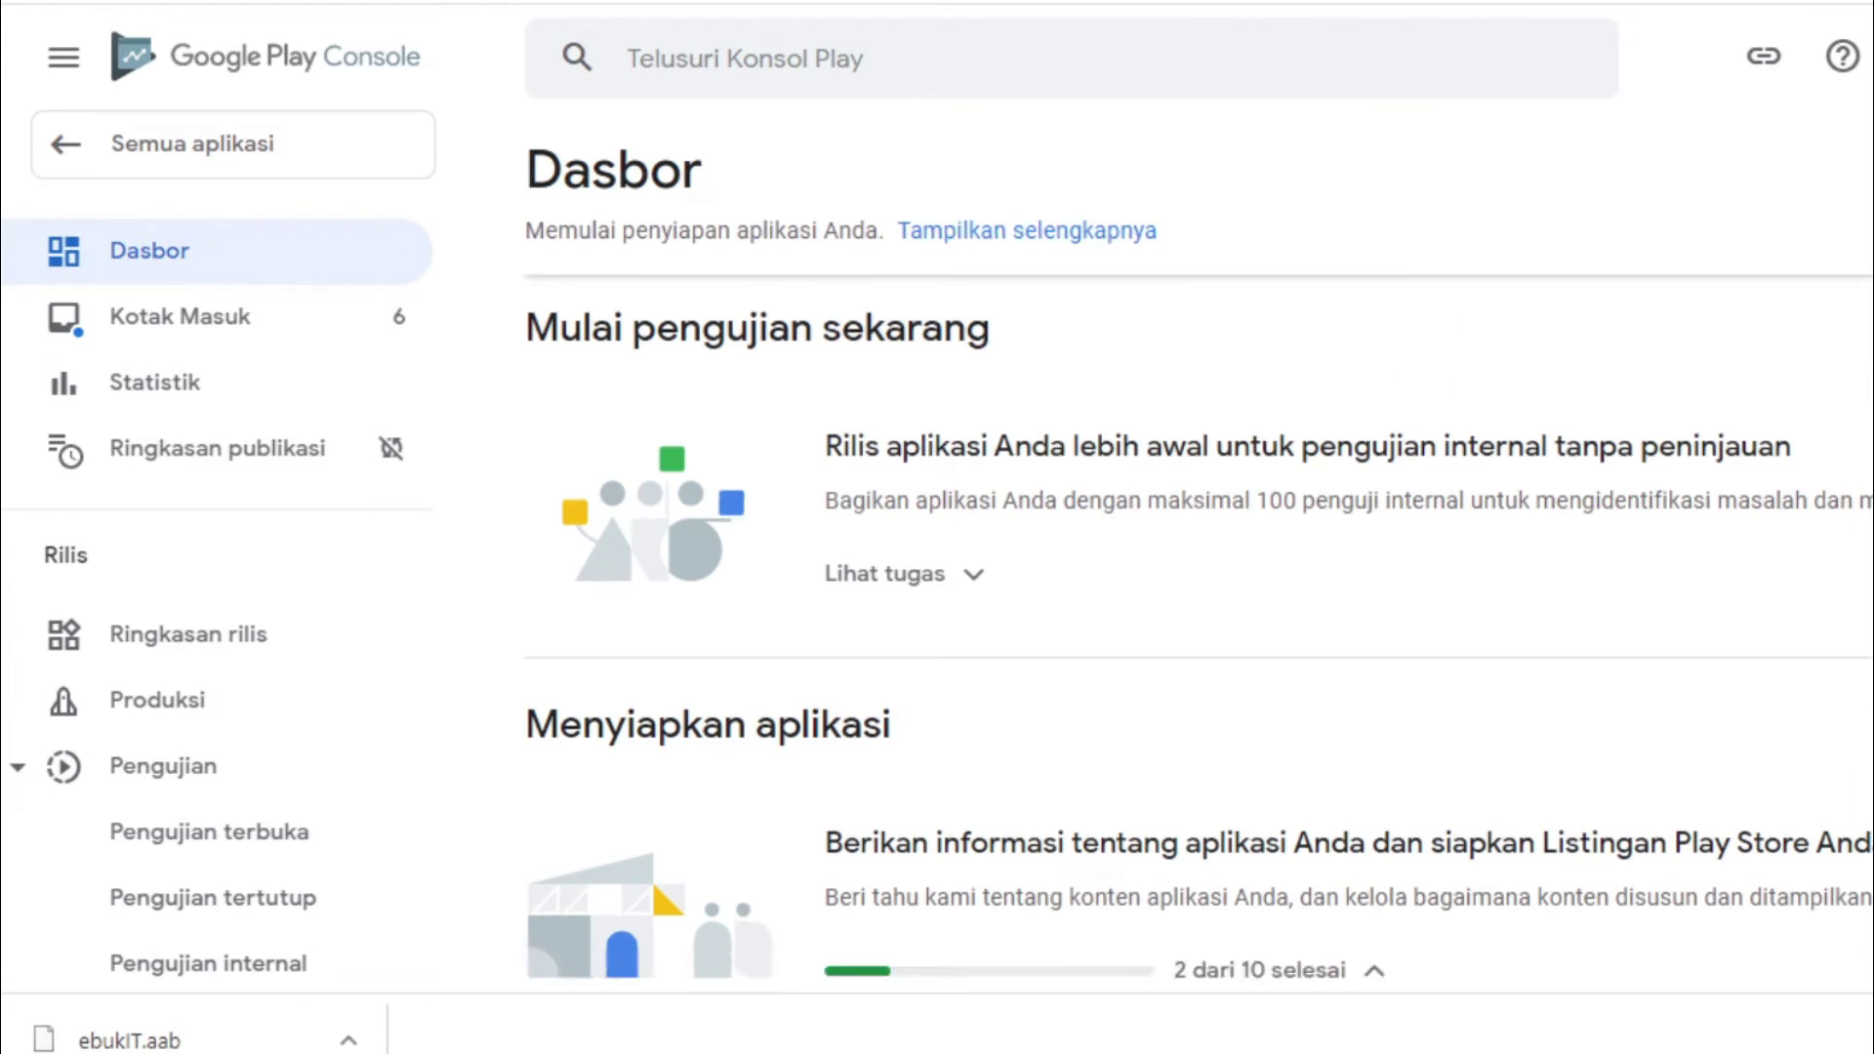
scroll(856, 363, up, 1)
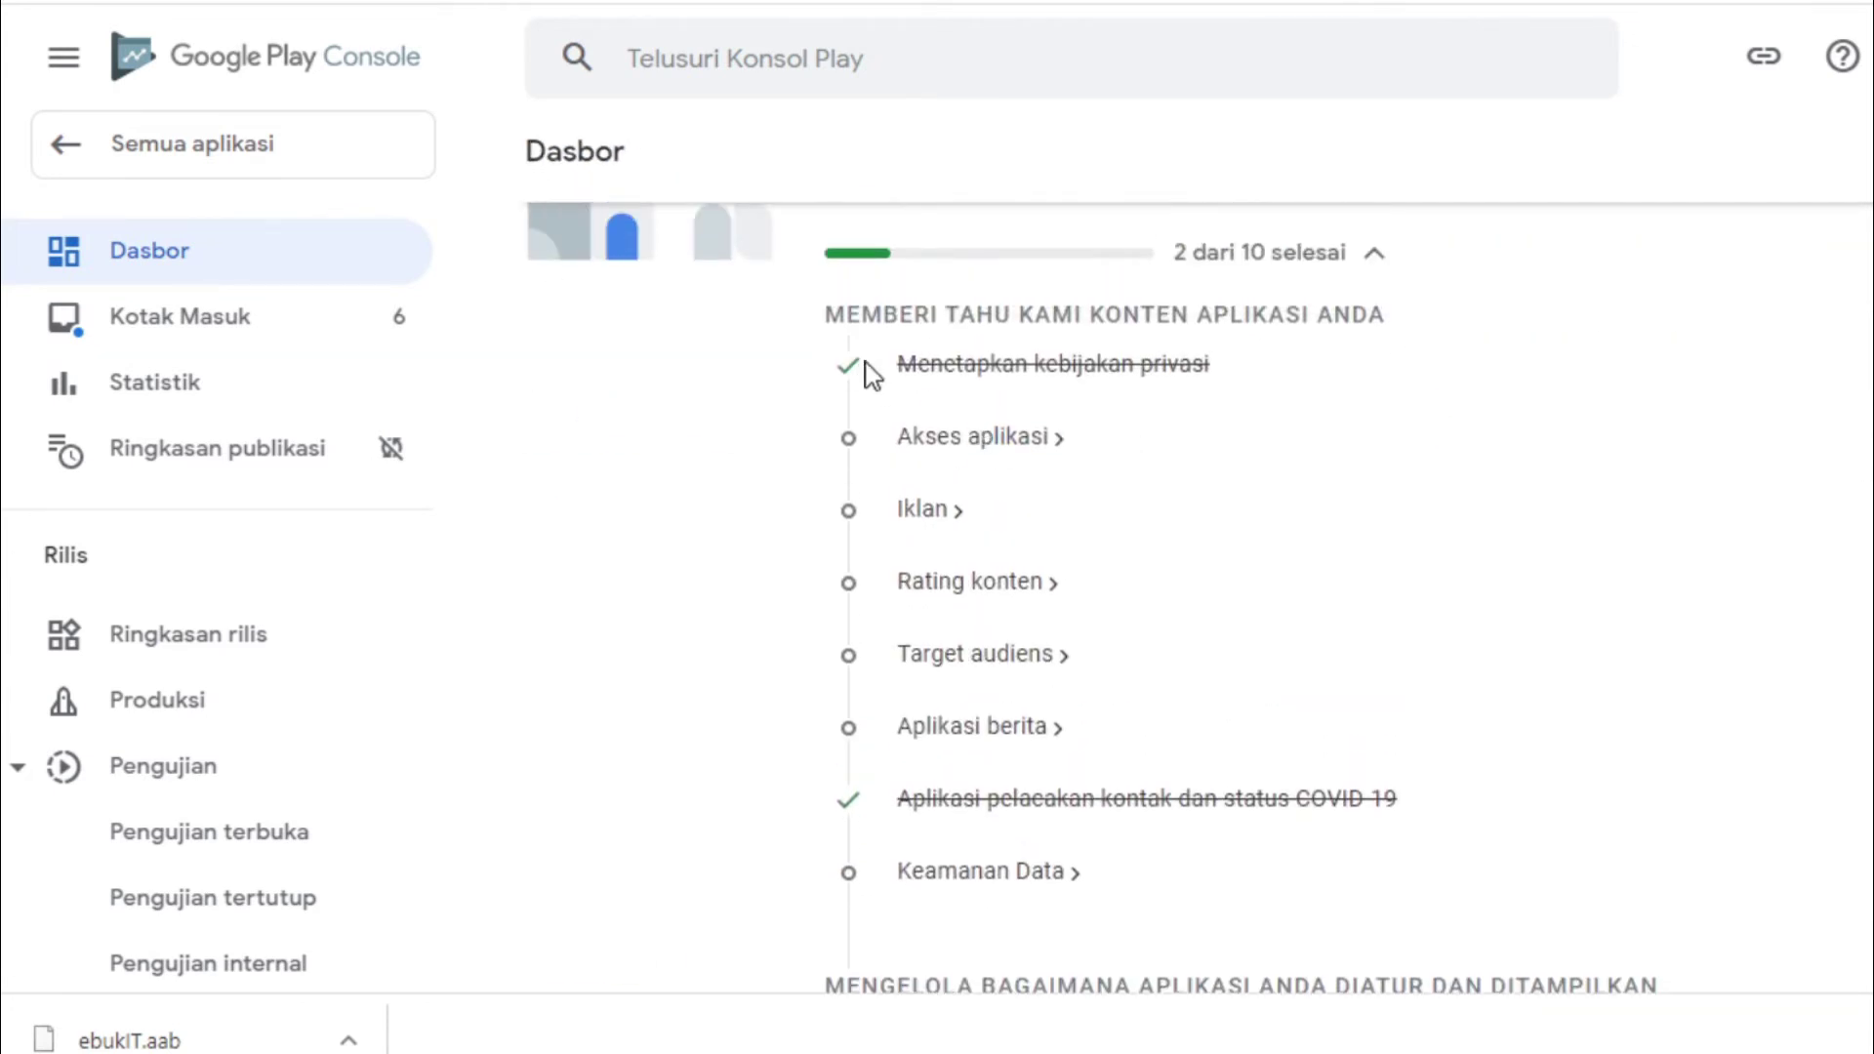
click(972, 439)
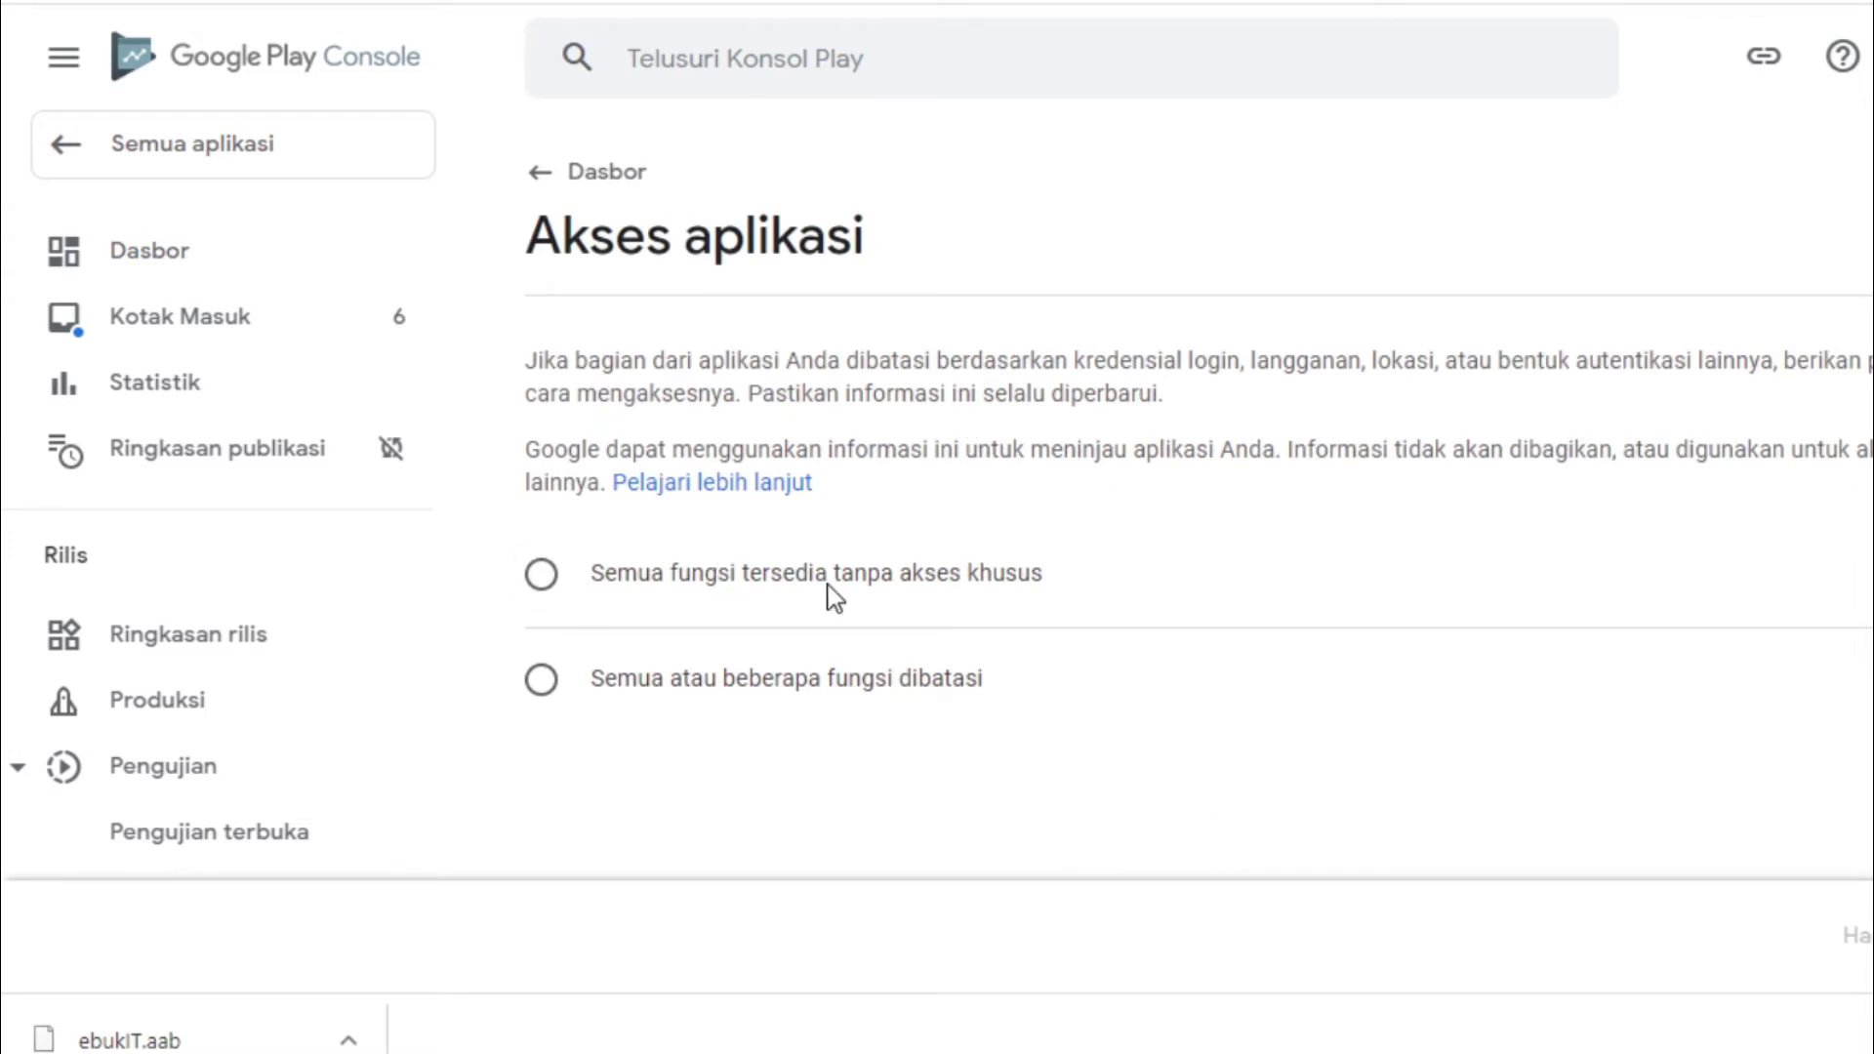
click(808, 600)
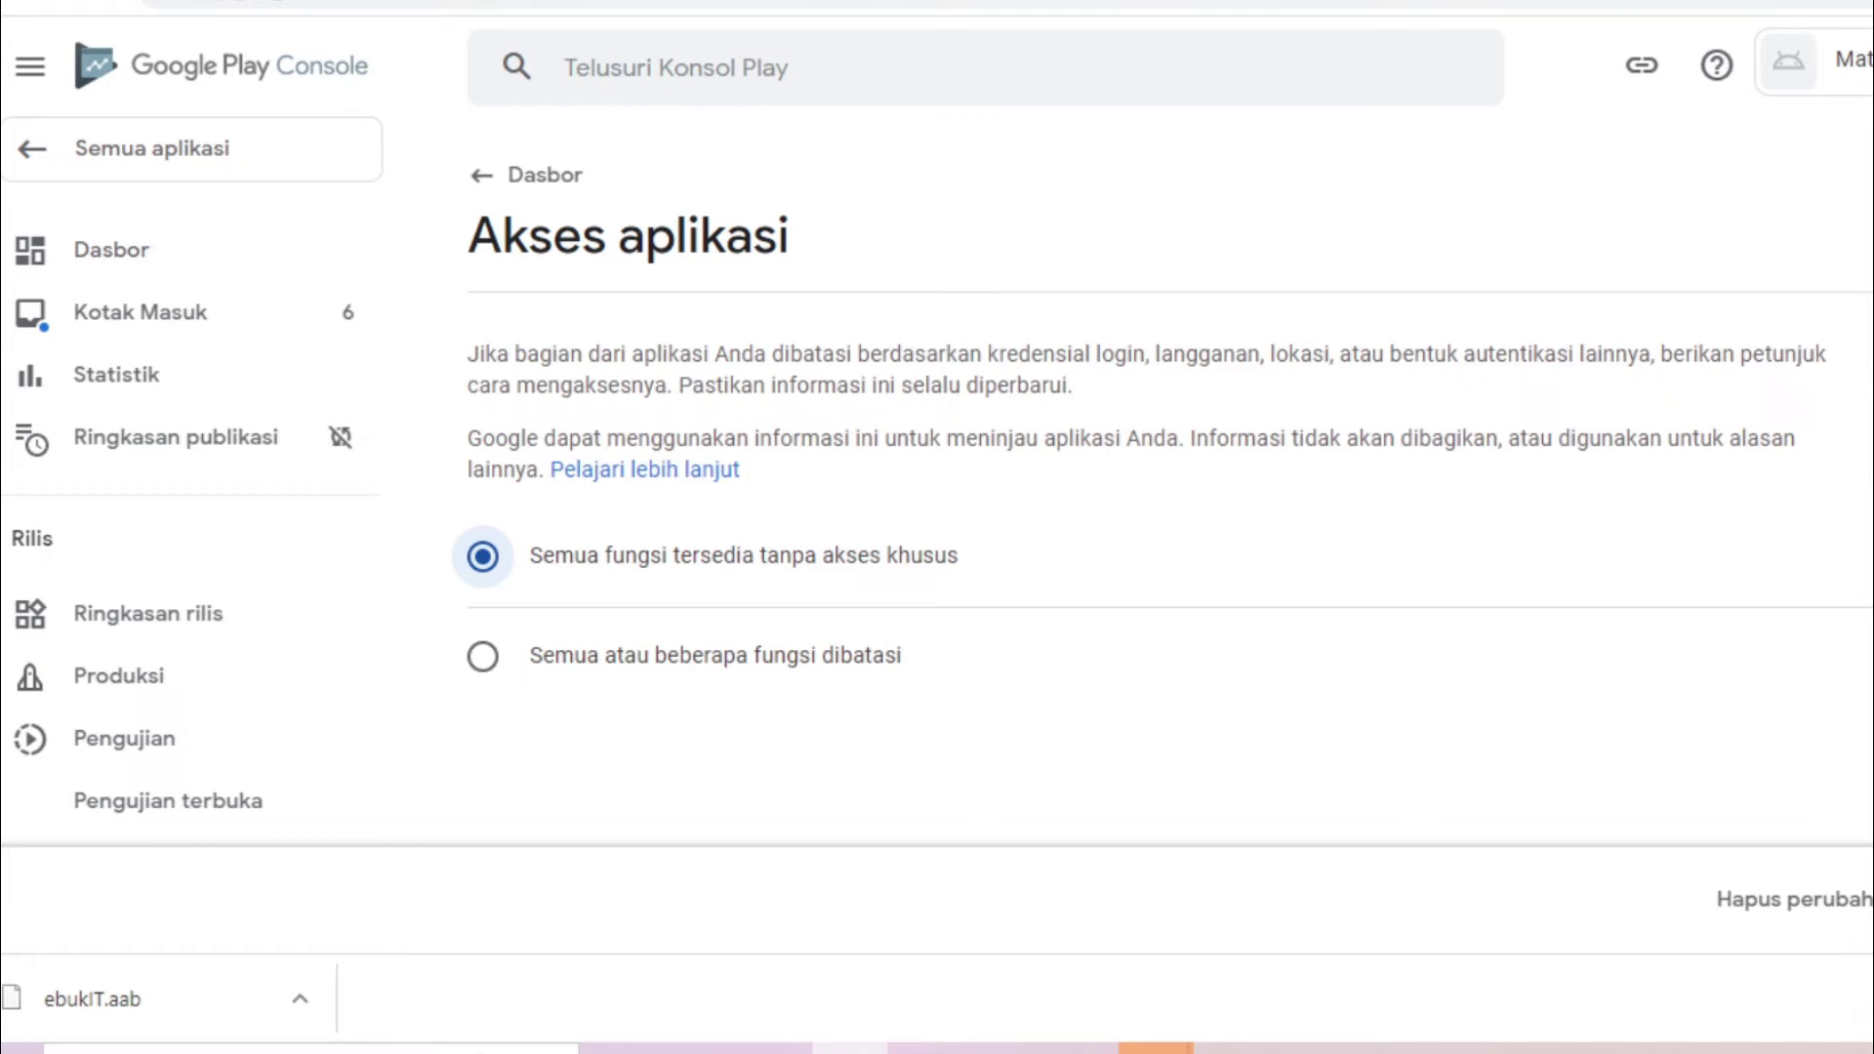
click(1867, 899)
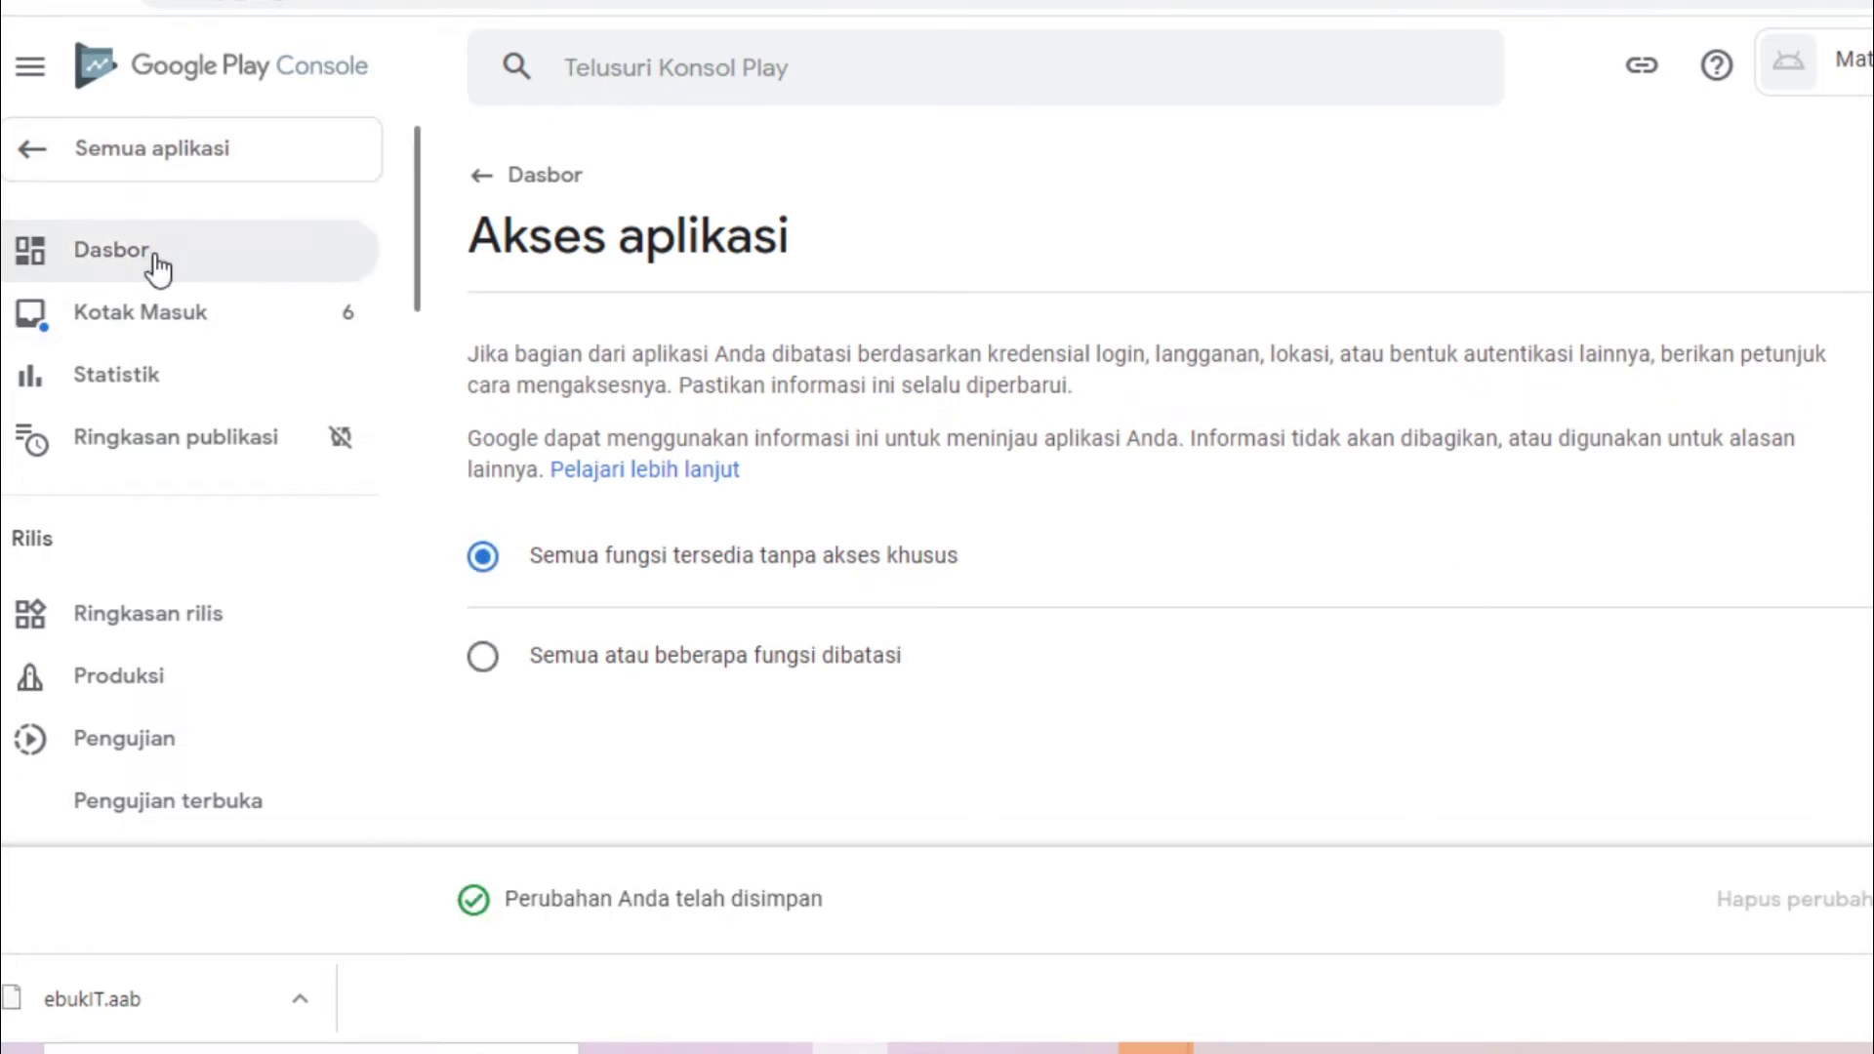
Answer the Iklan declaration 'Ya, aplikasi saya berisi iklan', save it, and return to Dasbor
click(153, 263)
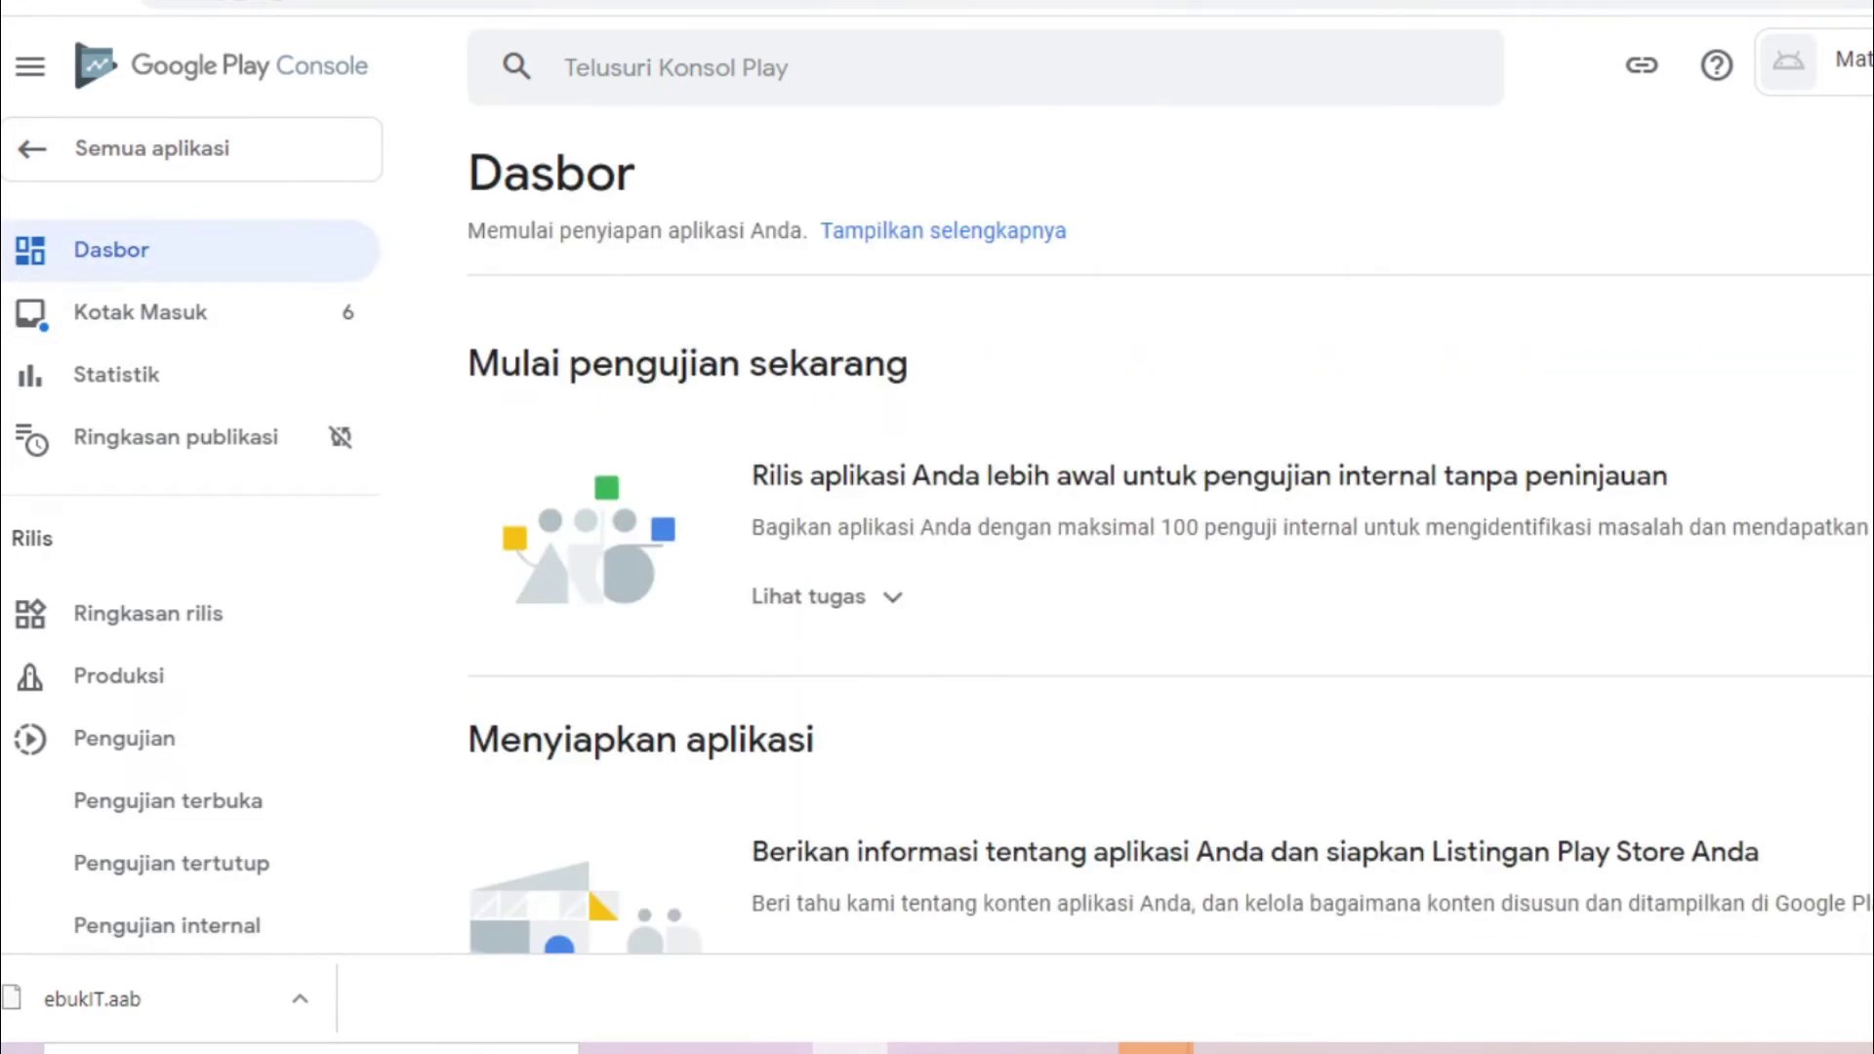
scroll(859, 350, down, 12)
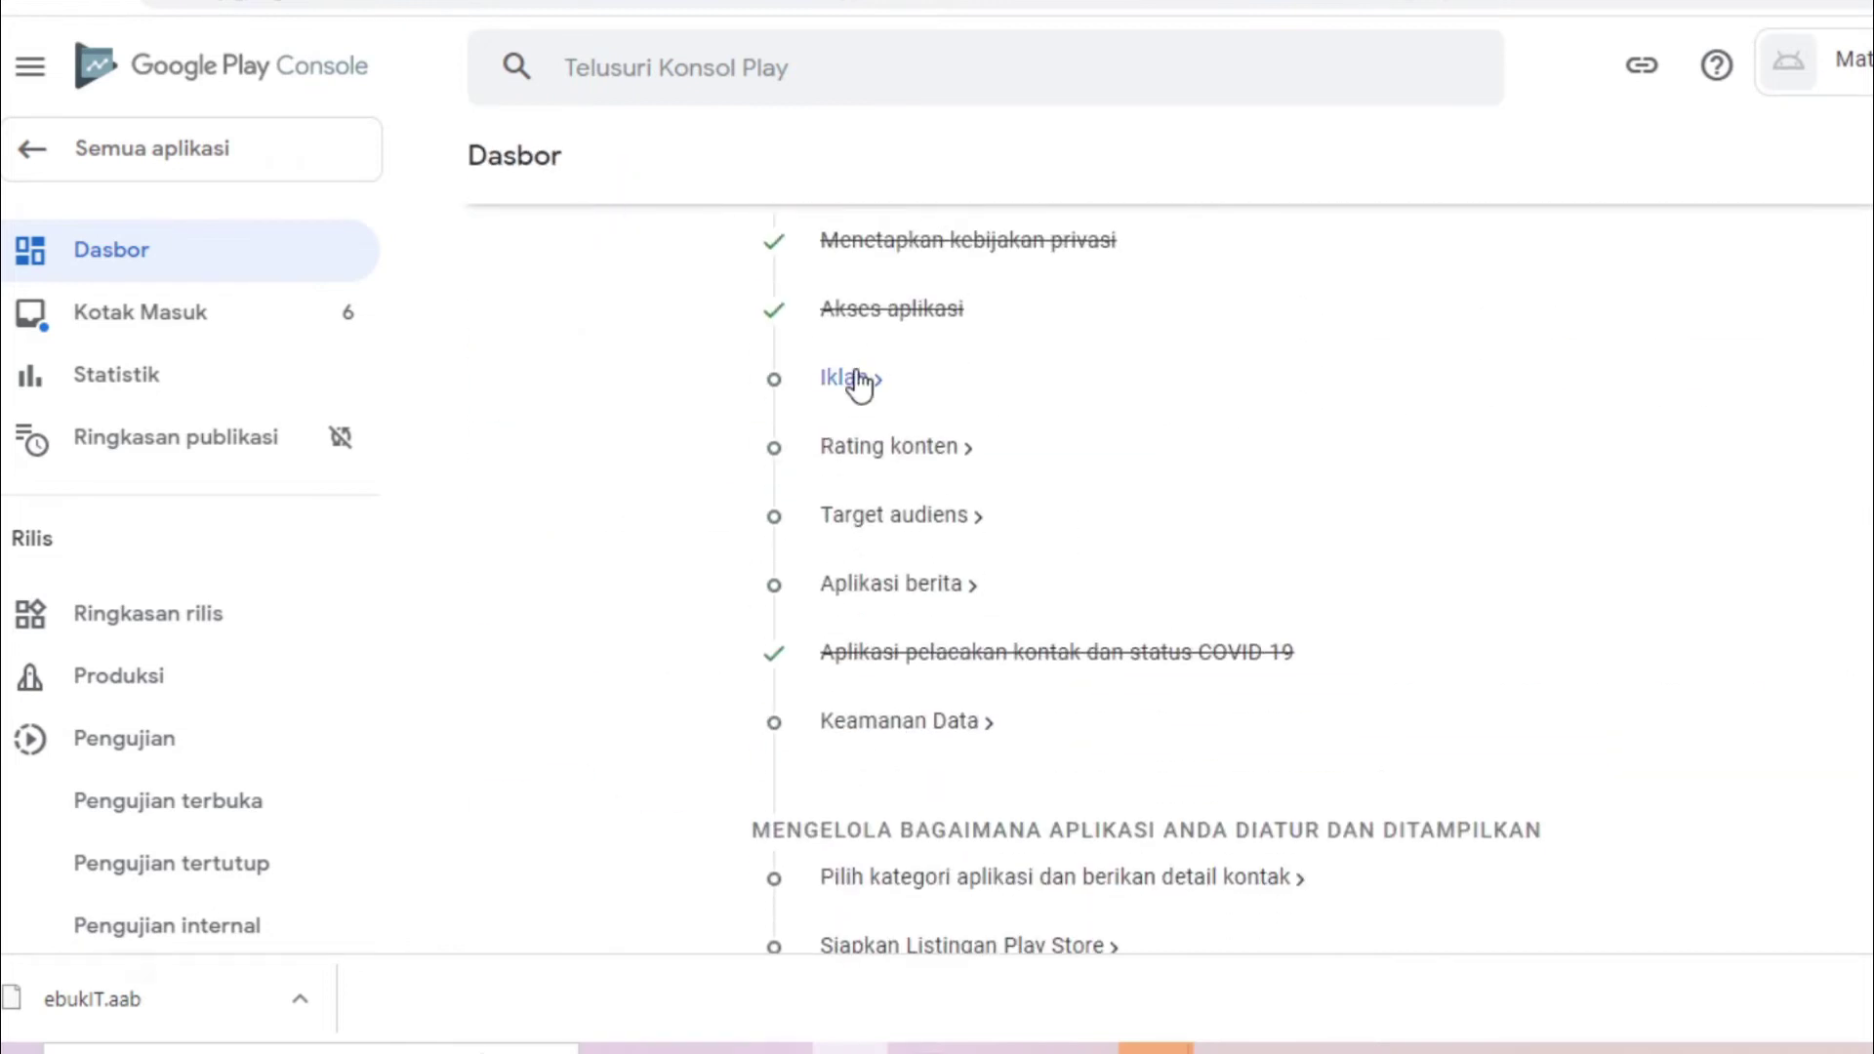
click(859, 383)
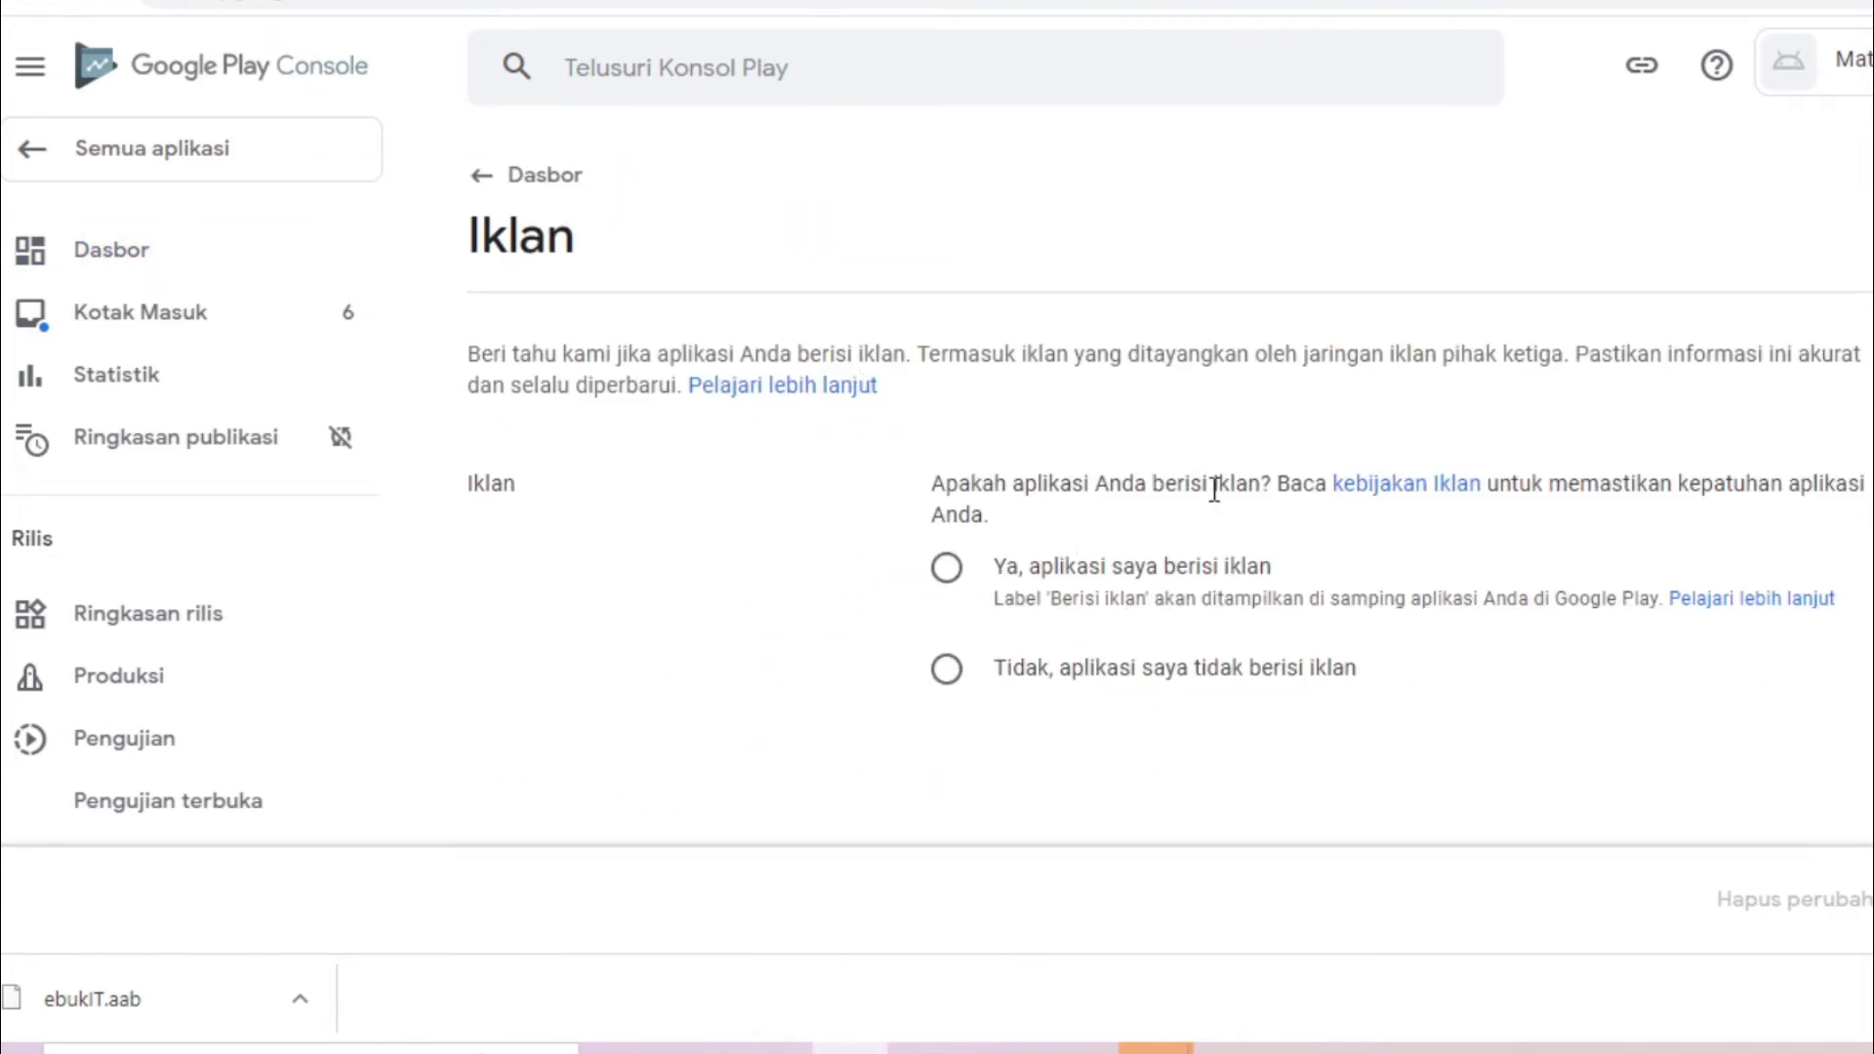
click(1157, 572)
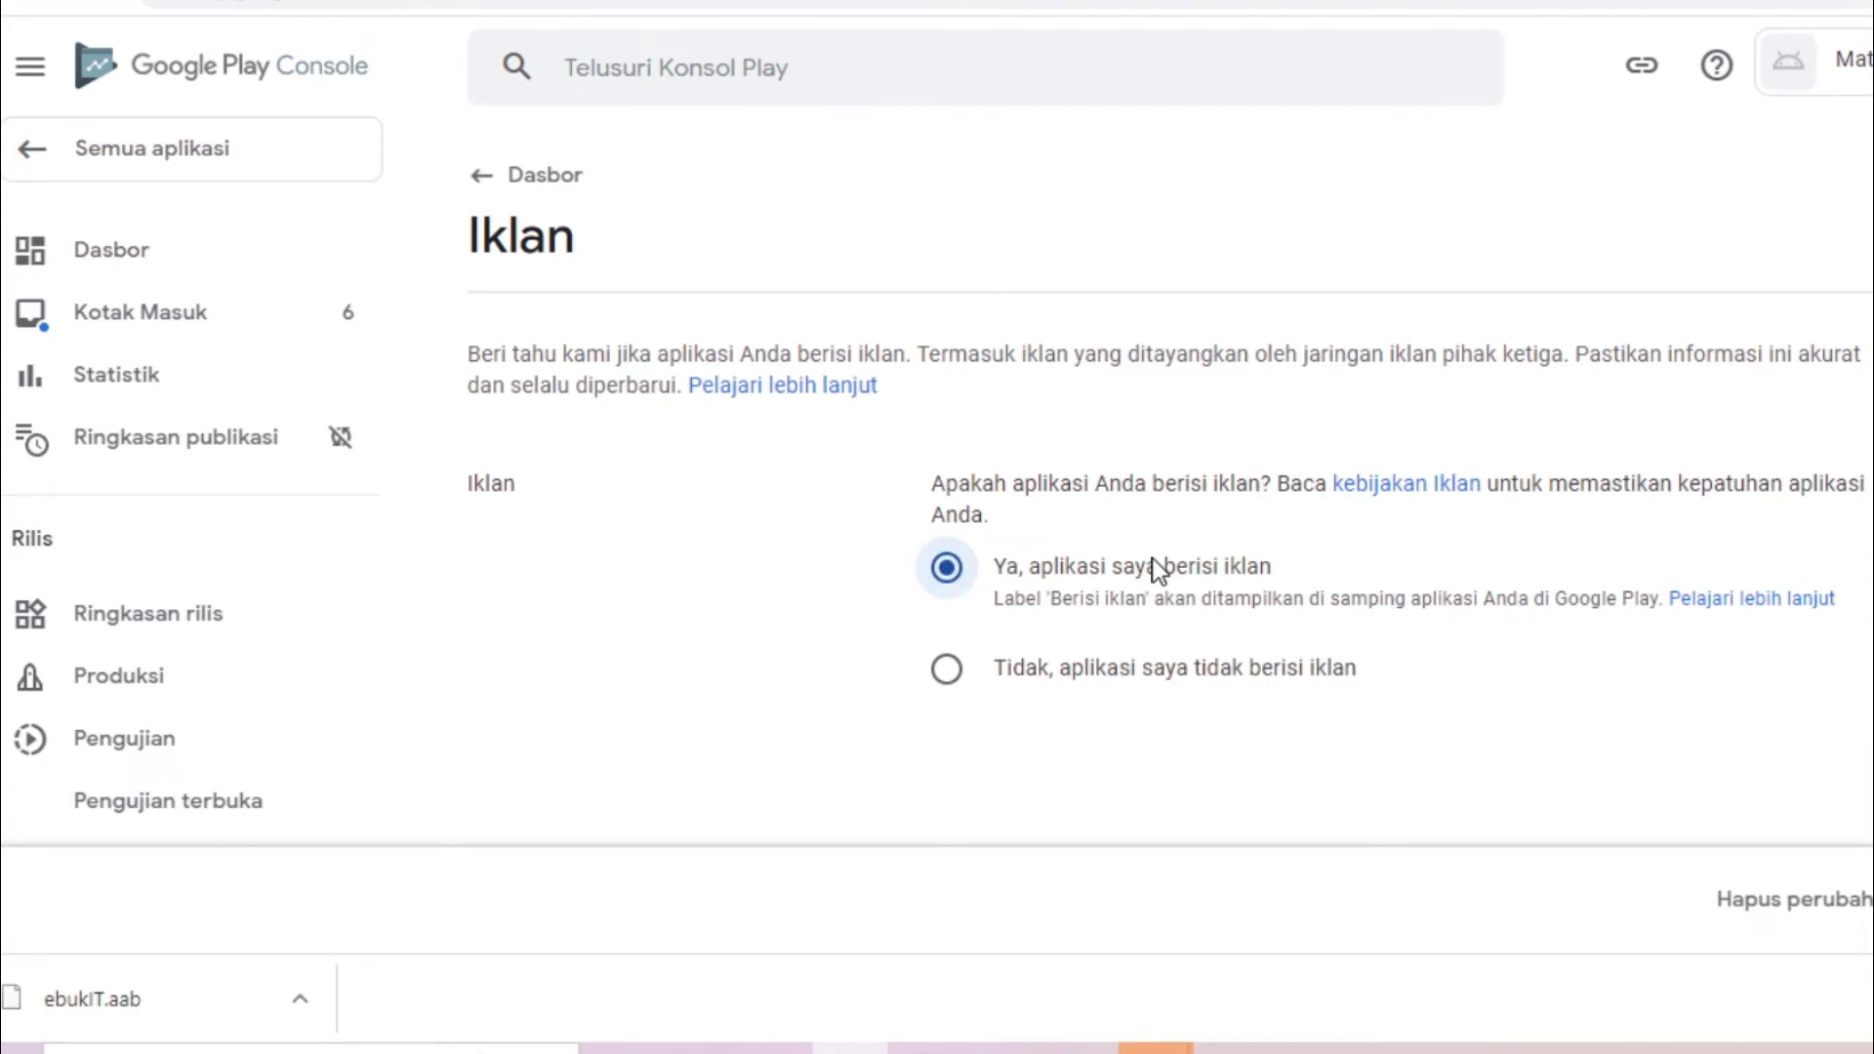
click(1866, 899)
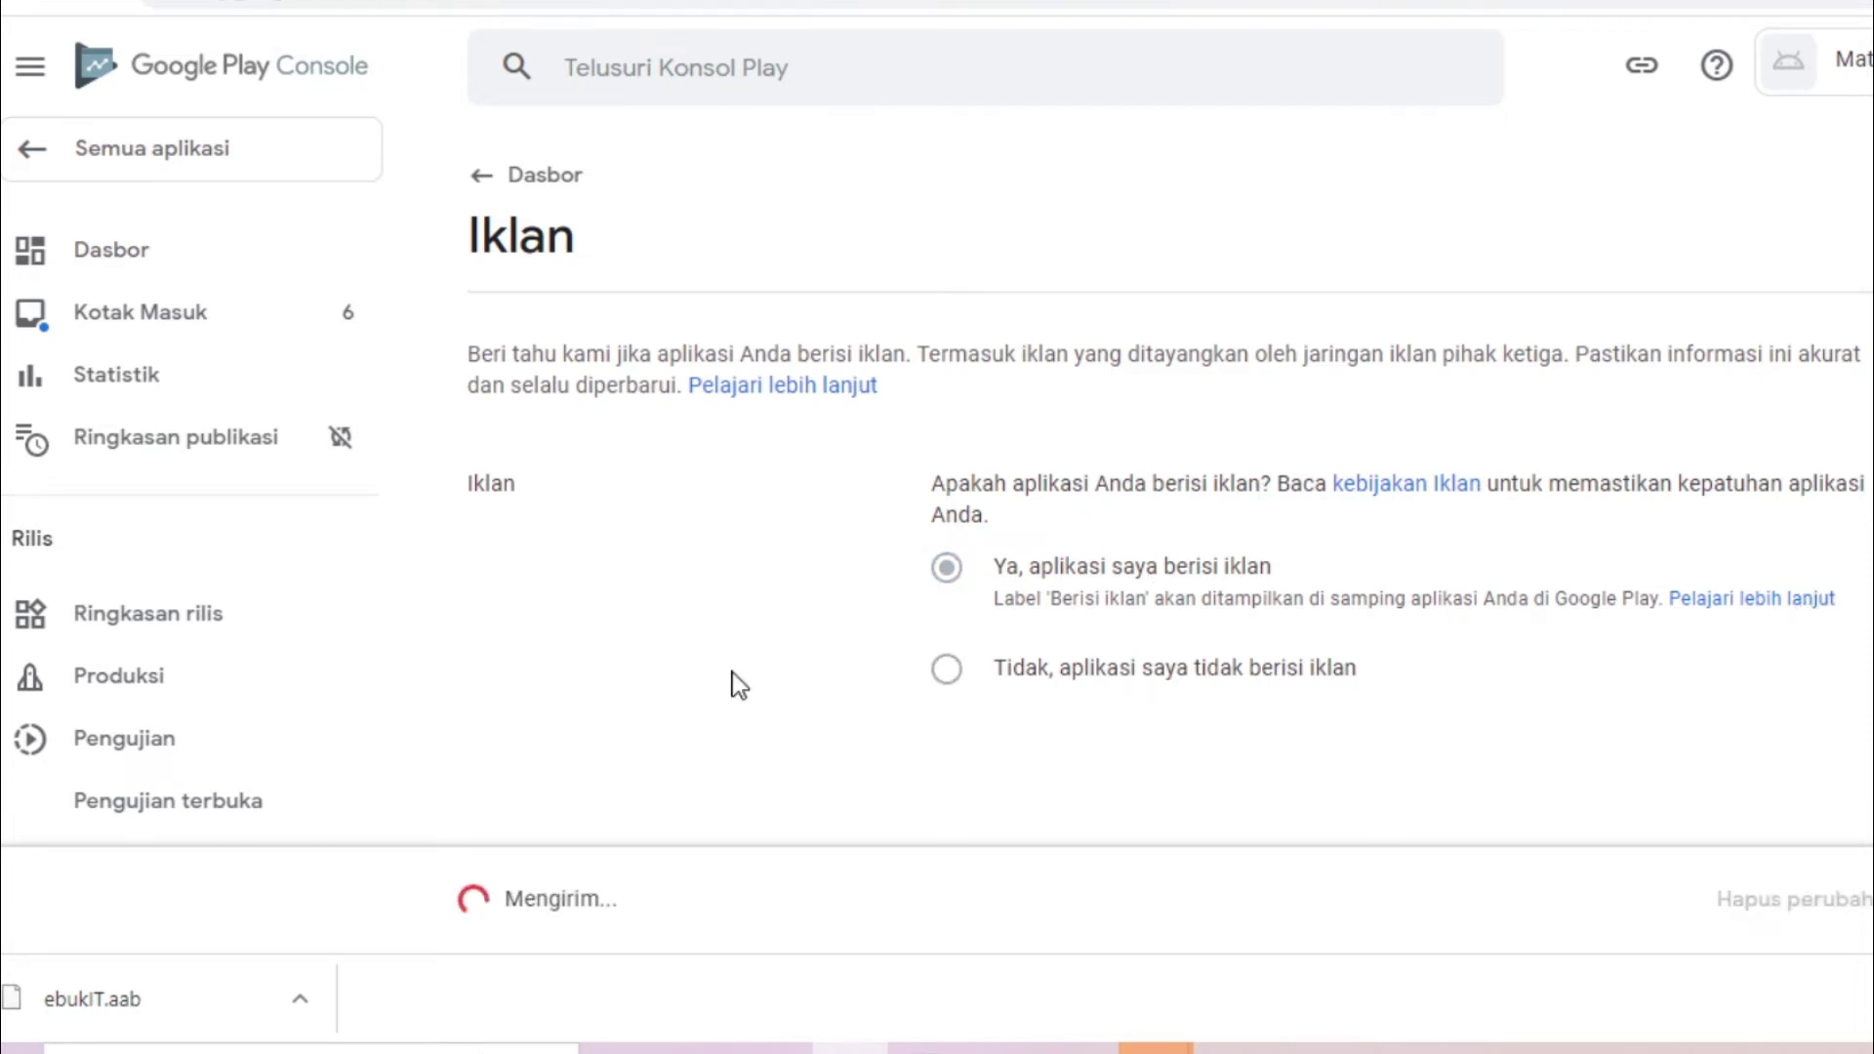
click(145, 246)
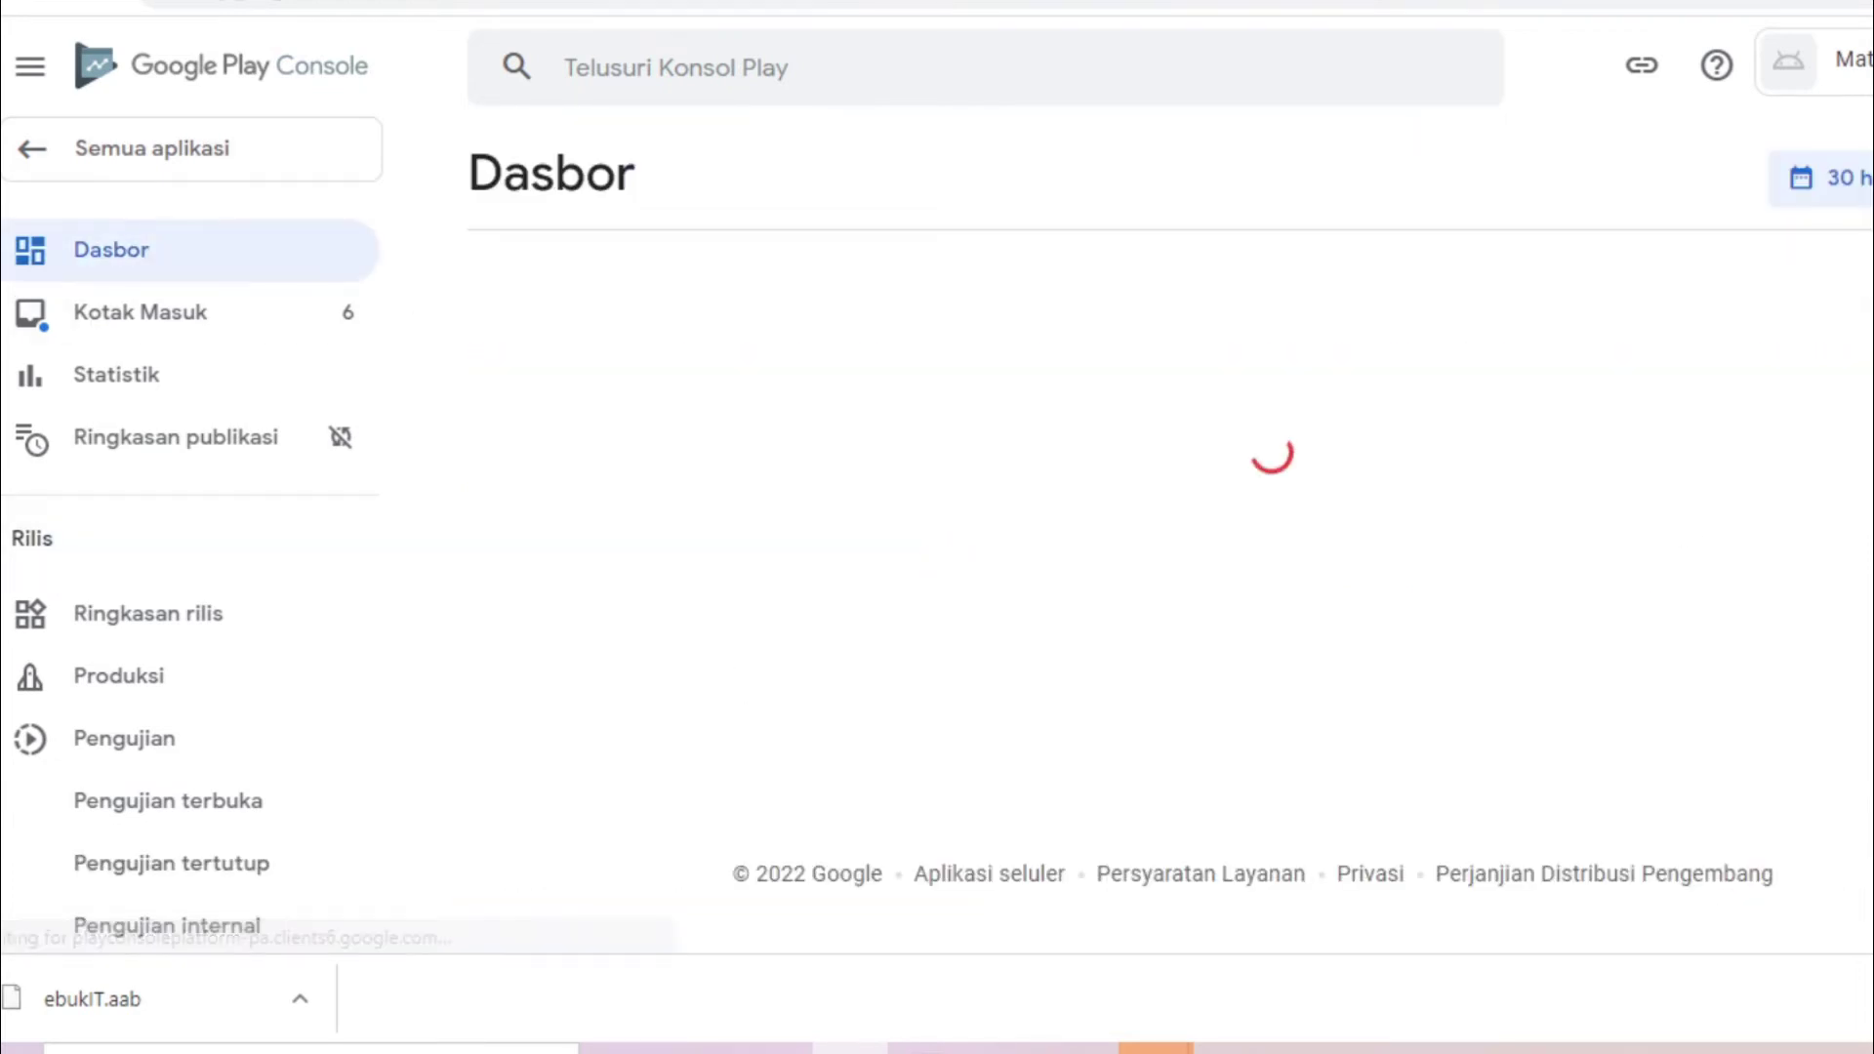
scroll(1393, 414, down, 10)
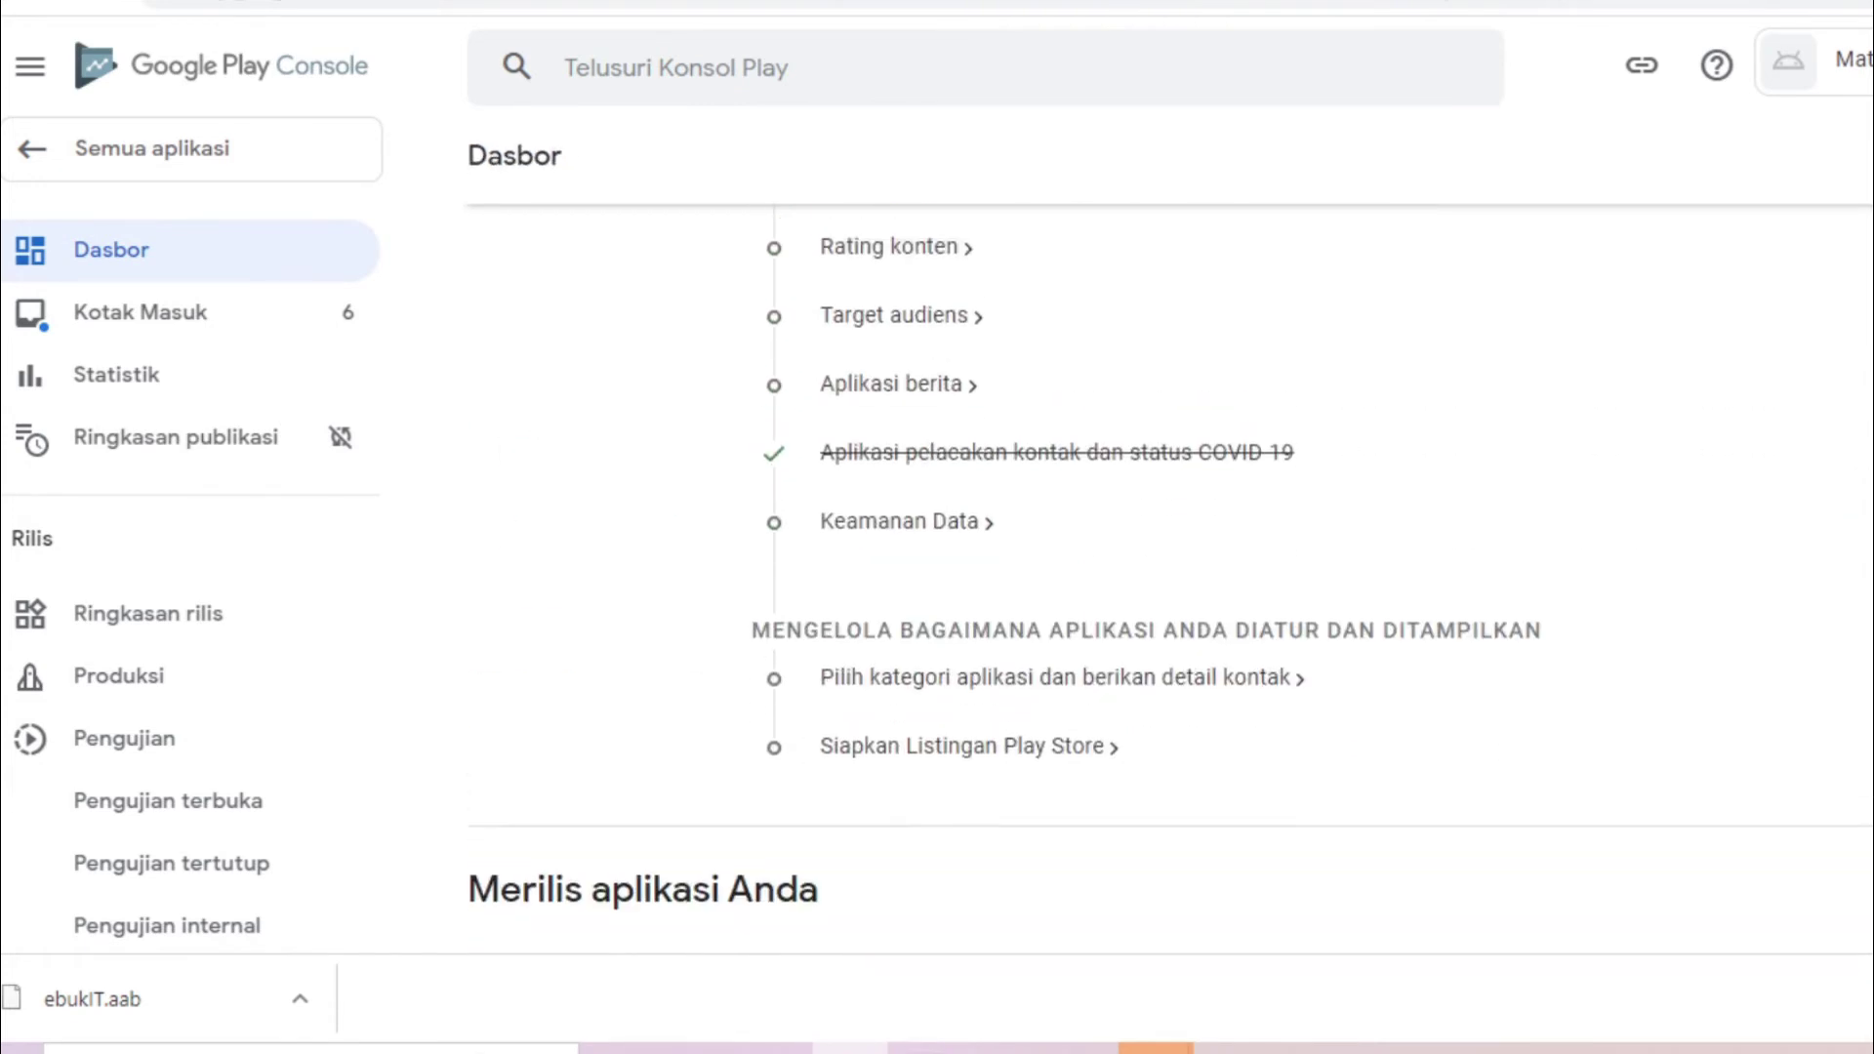
scroll(1393, 414, up, 3)
Open the Rating konten form and type the contact e-mail address
click(912, 510)
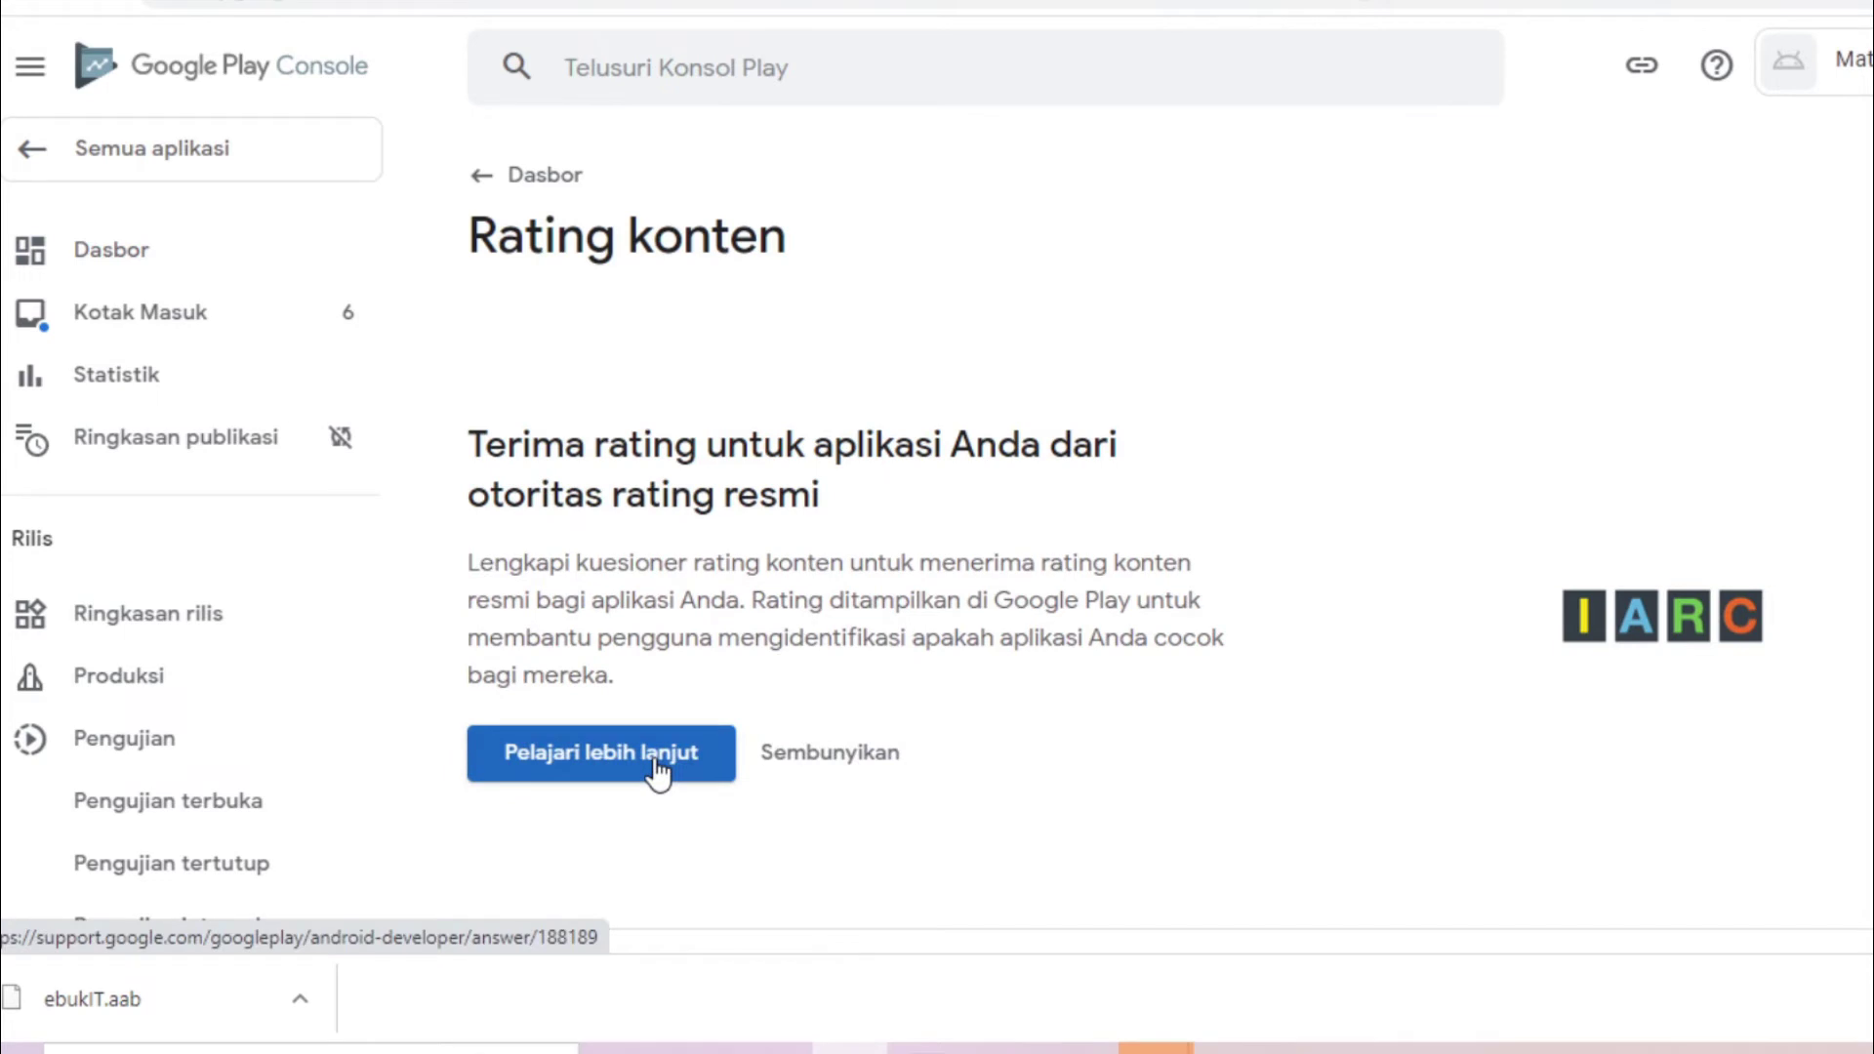
click(1047, 520)
Choose the 'Semua Jenis Aplikasi Lainnya' category and check the connection in a ping window
scroll(1050, 514, down, 2)
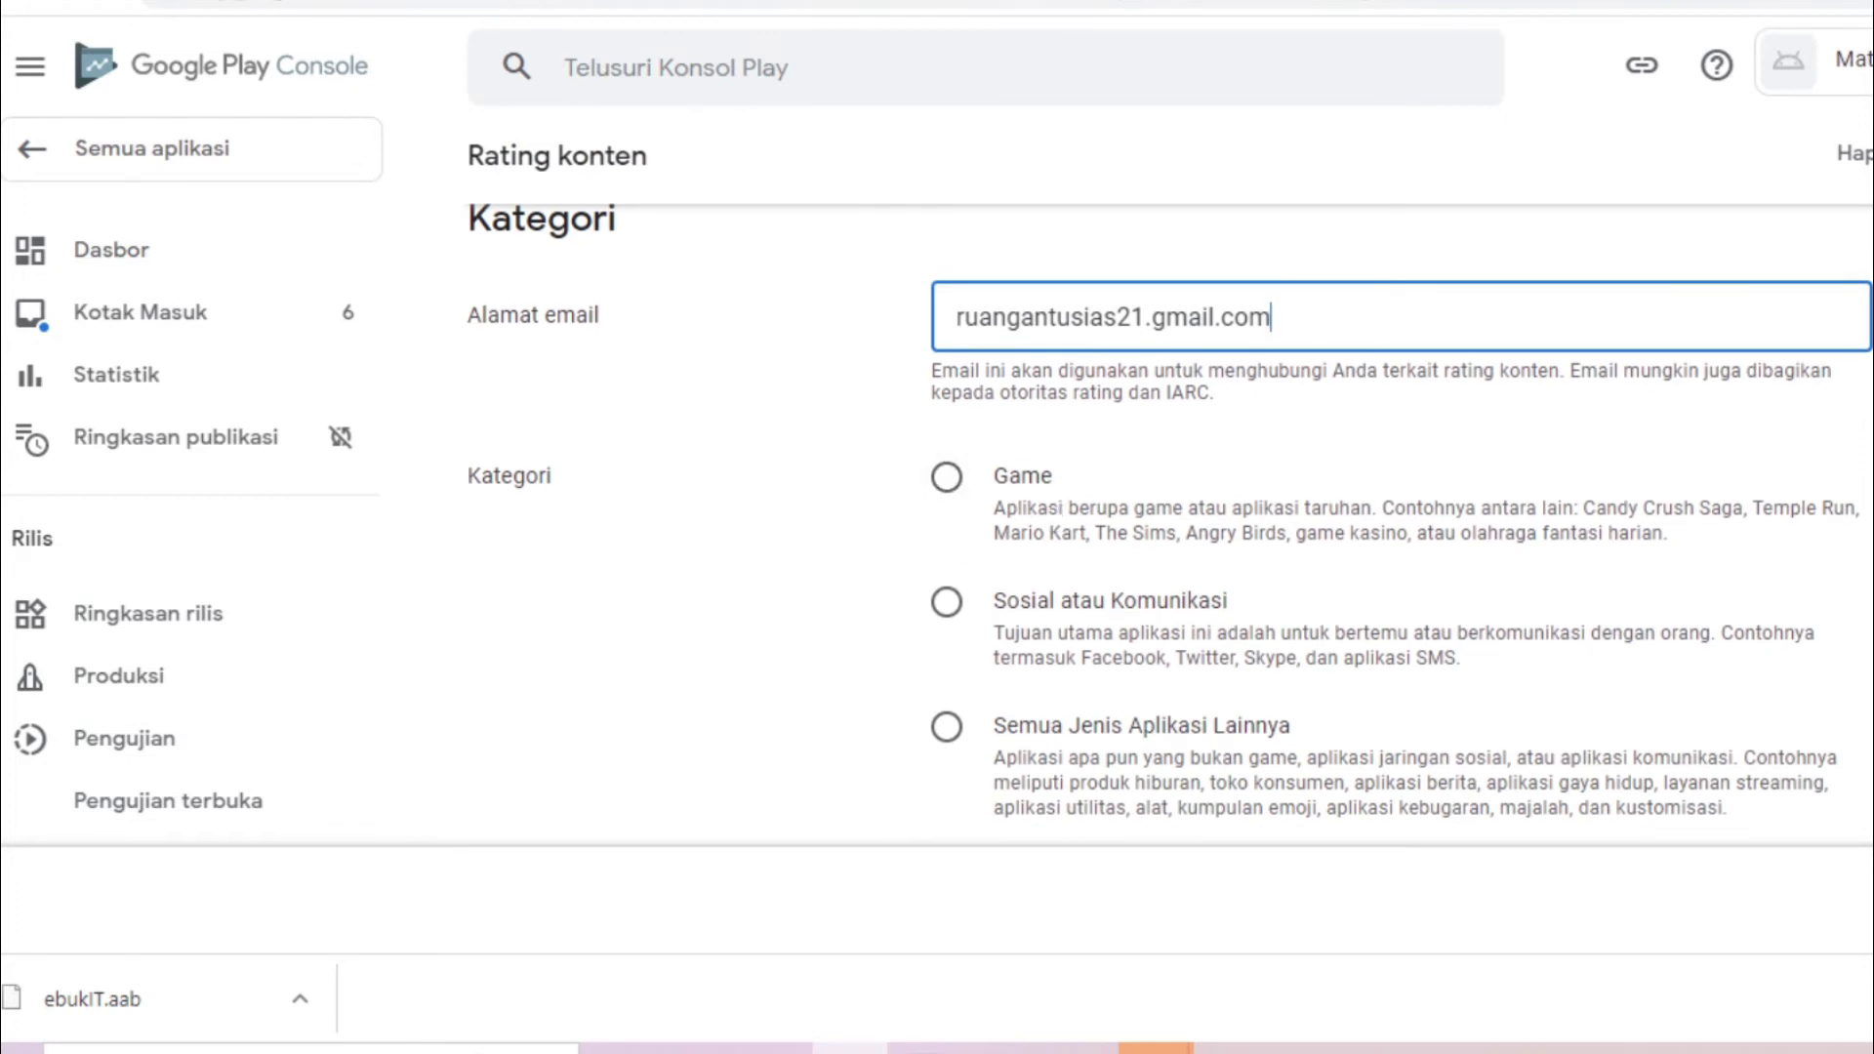
scroll(976, 469, down, 2)
scroll(976, 469, up, 1)
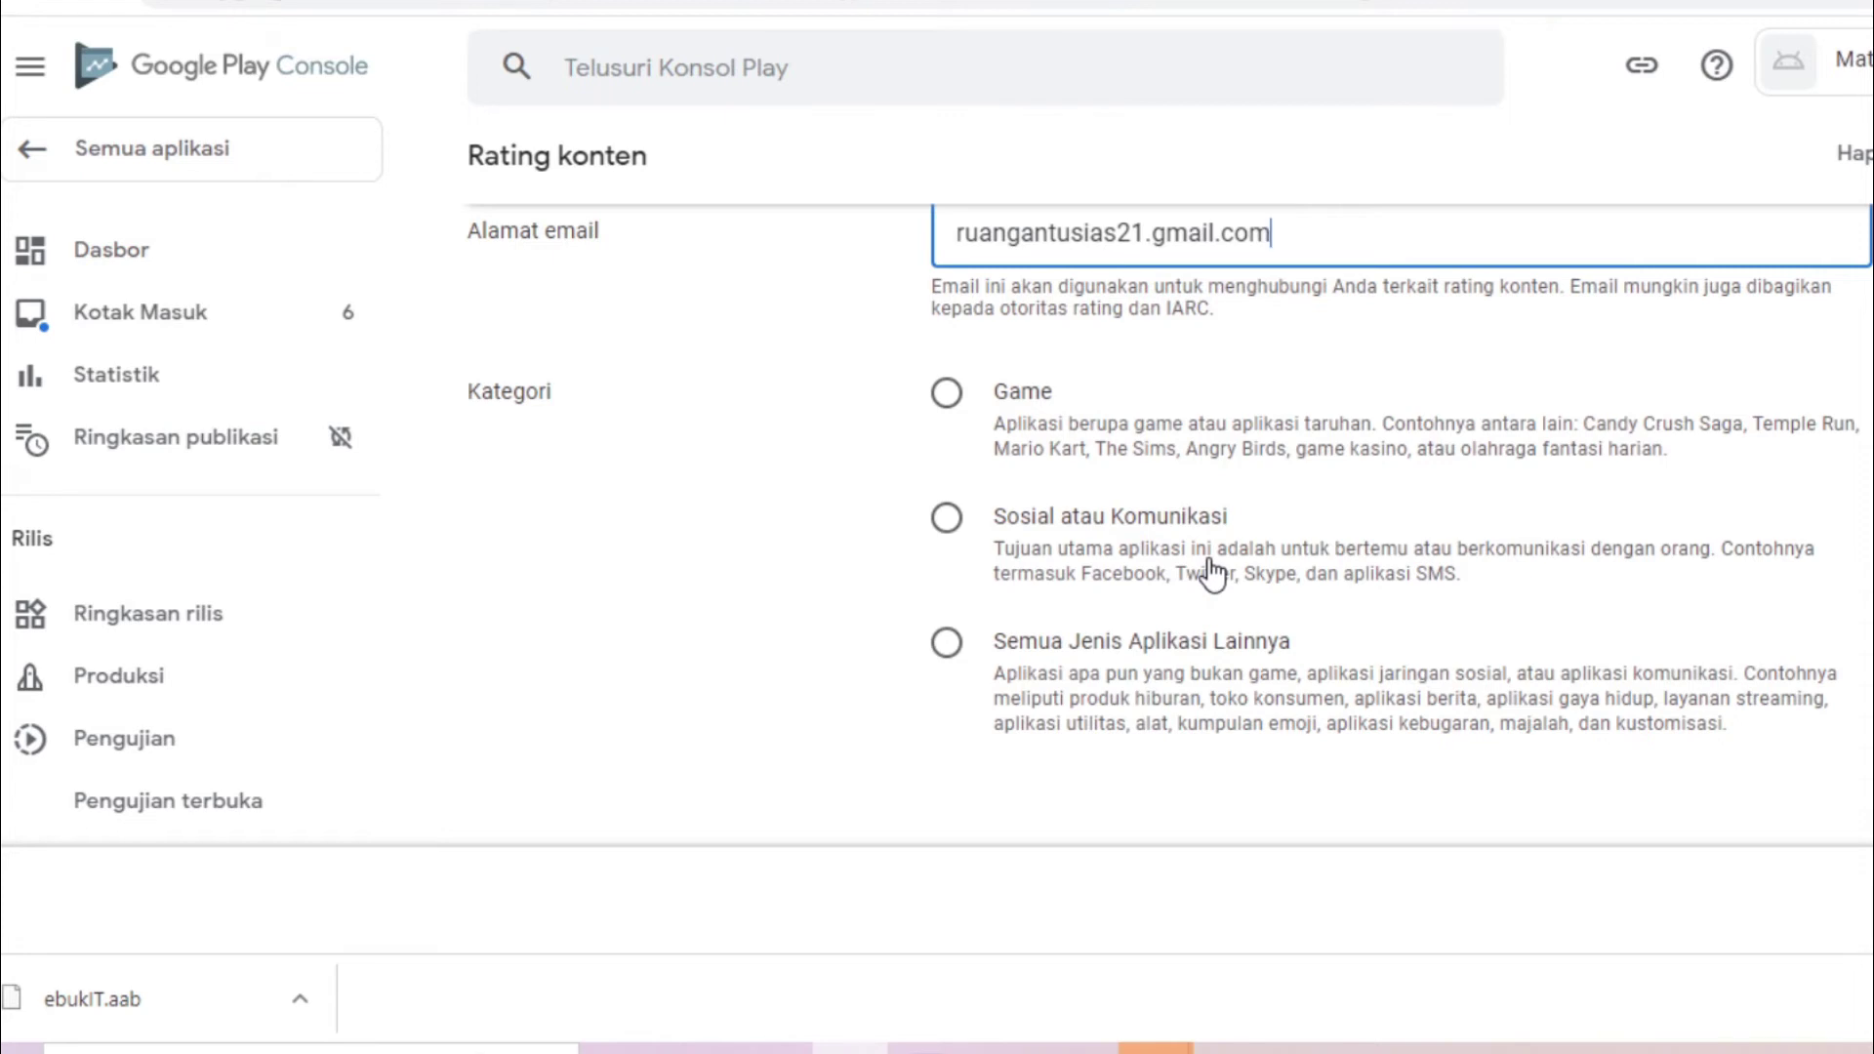
click(1123, 684)
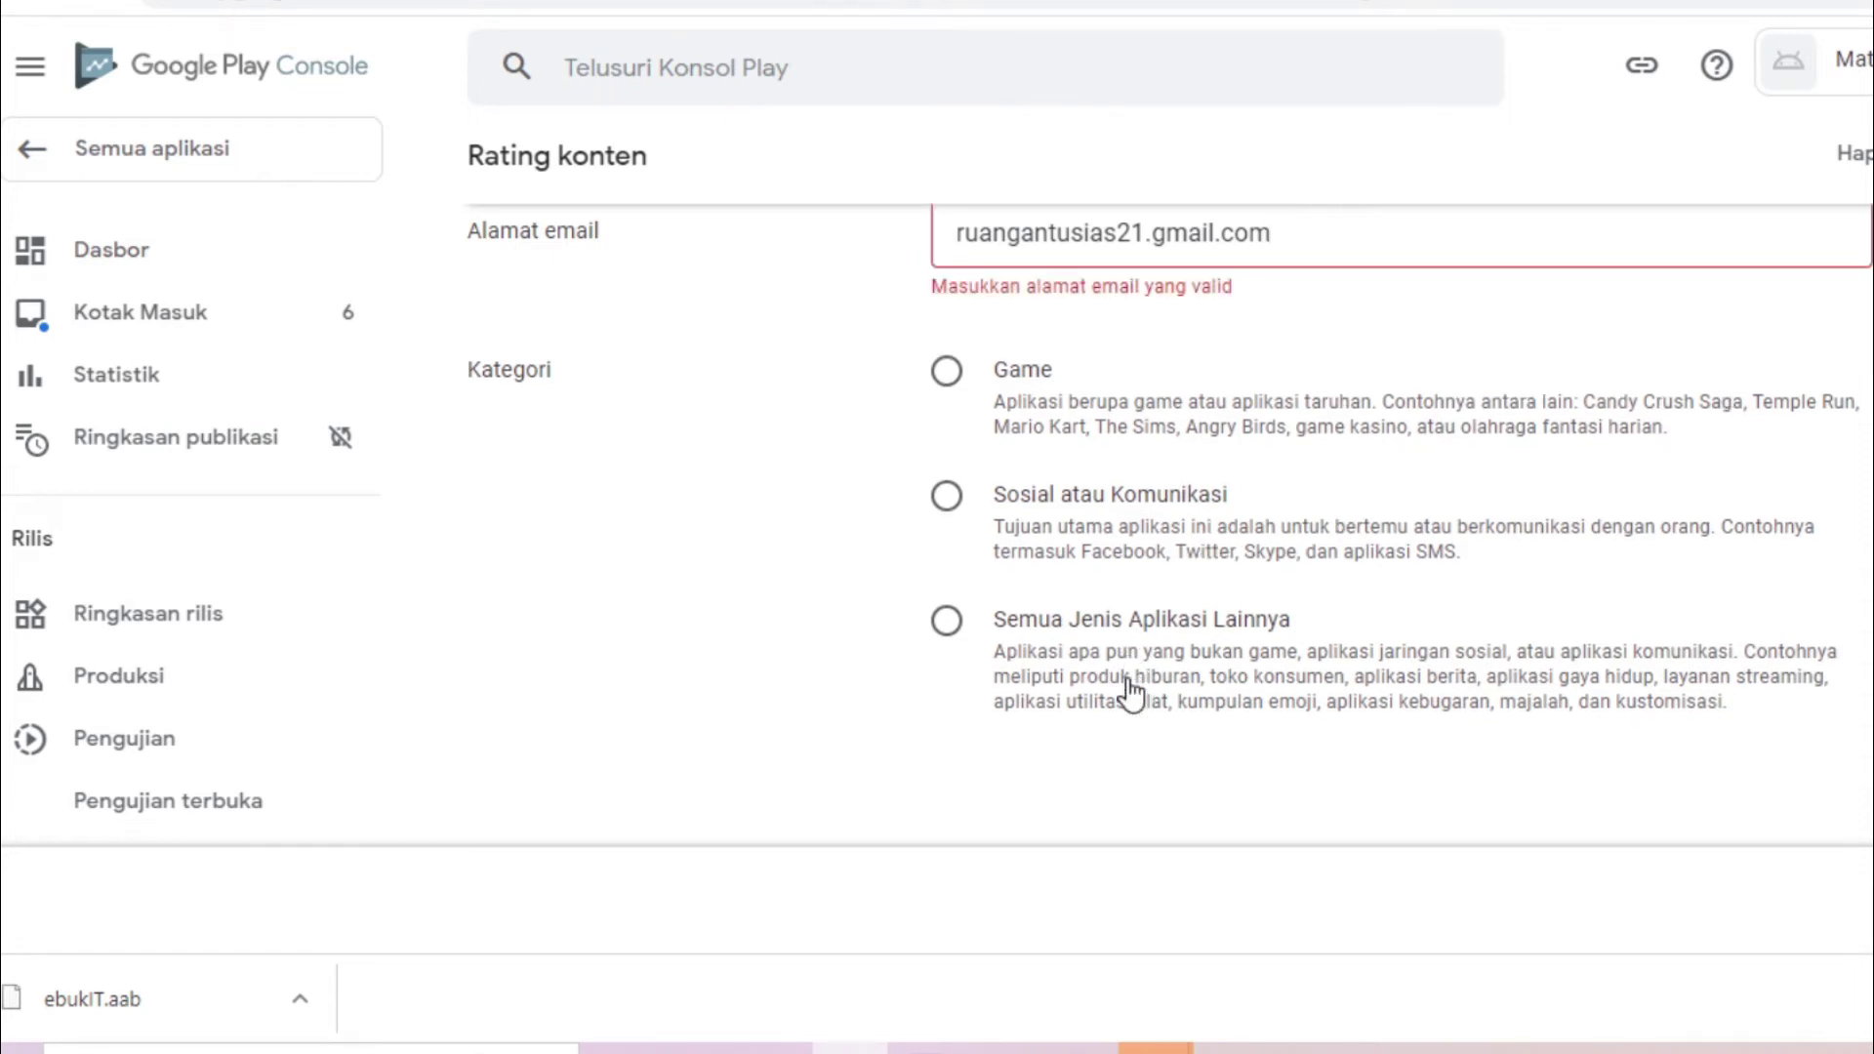
click(949, 630)
click(1246, 1020)
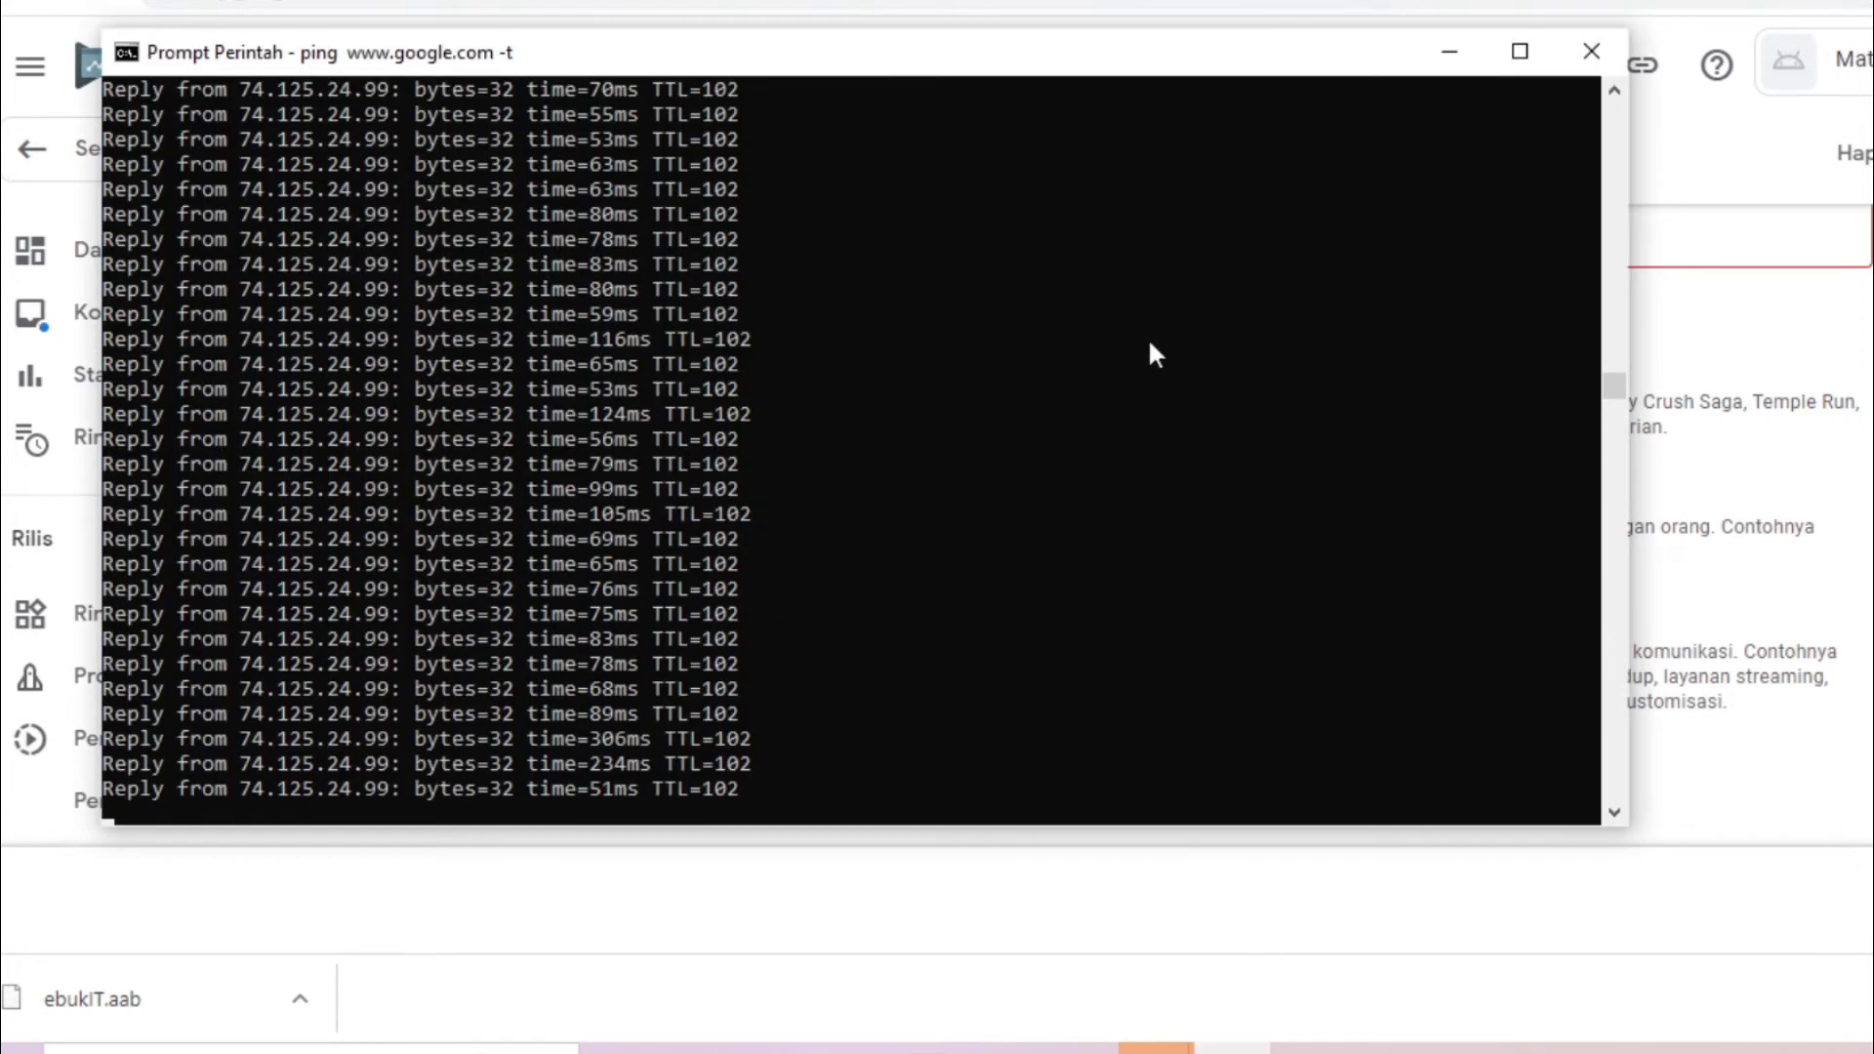
click(1247, 1020)
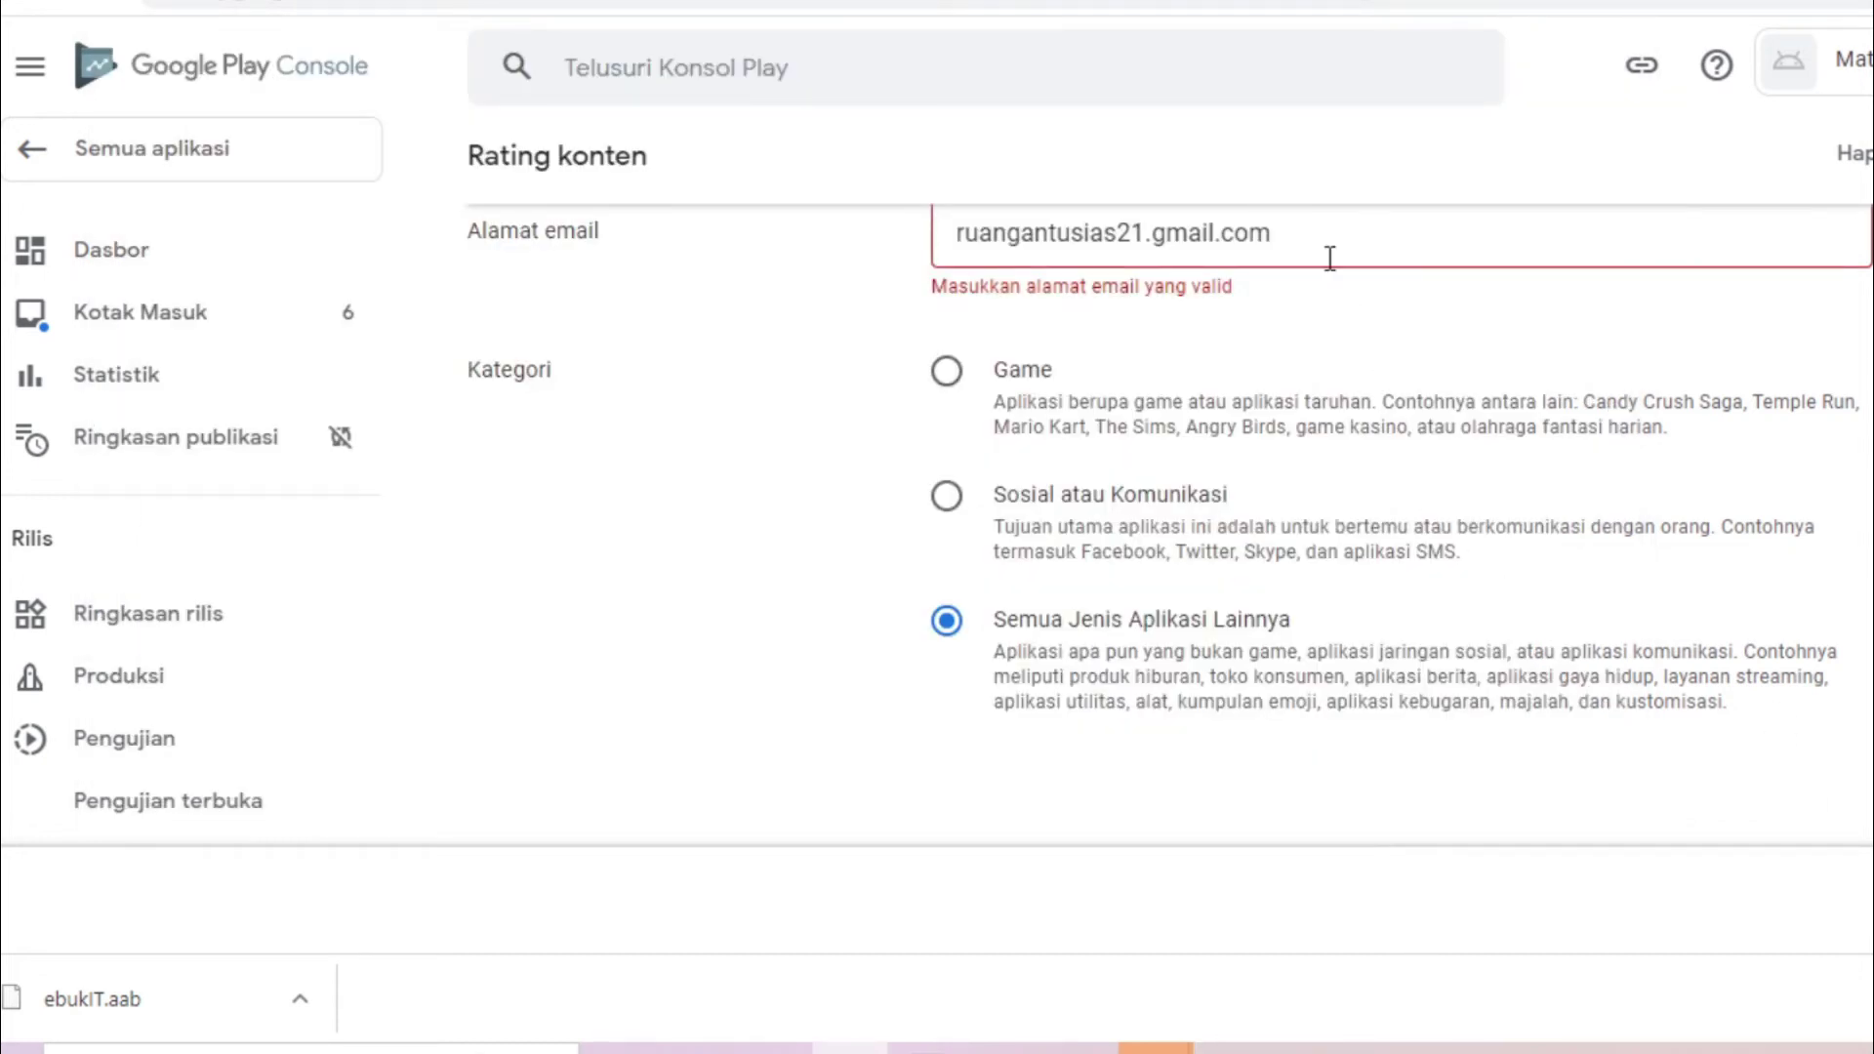
Replace the contact e-mail with a correctly formatted address and continue to the Kuesioner step
click(1140, 234)
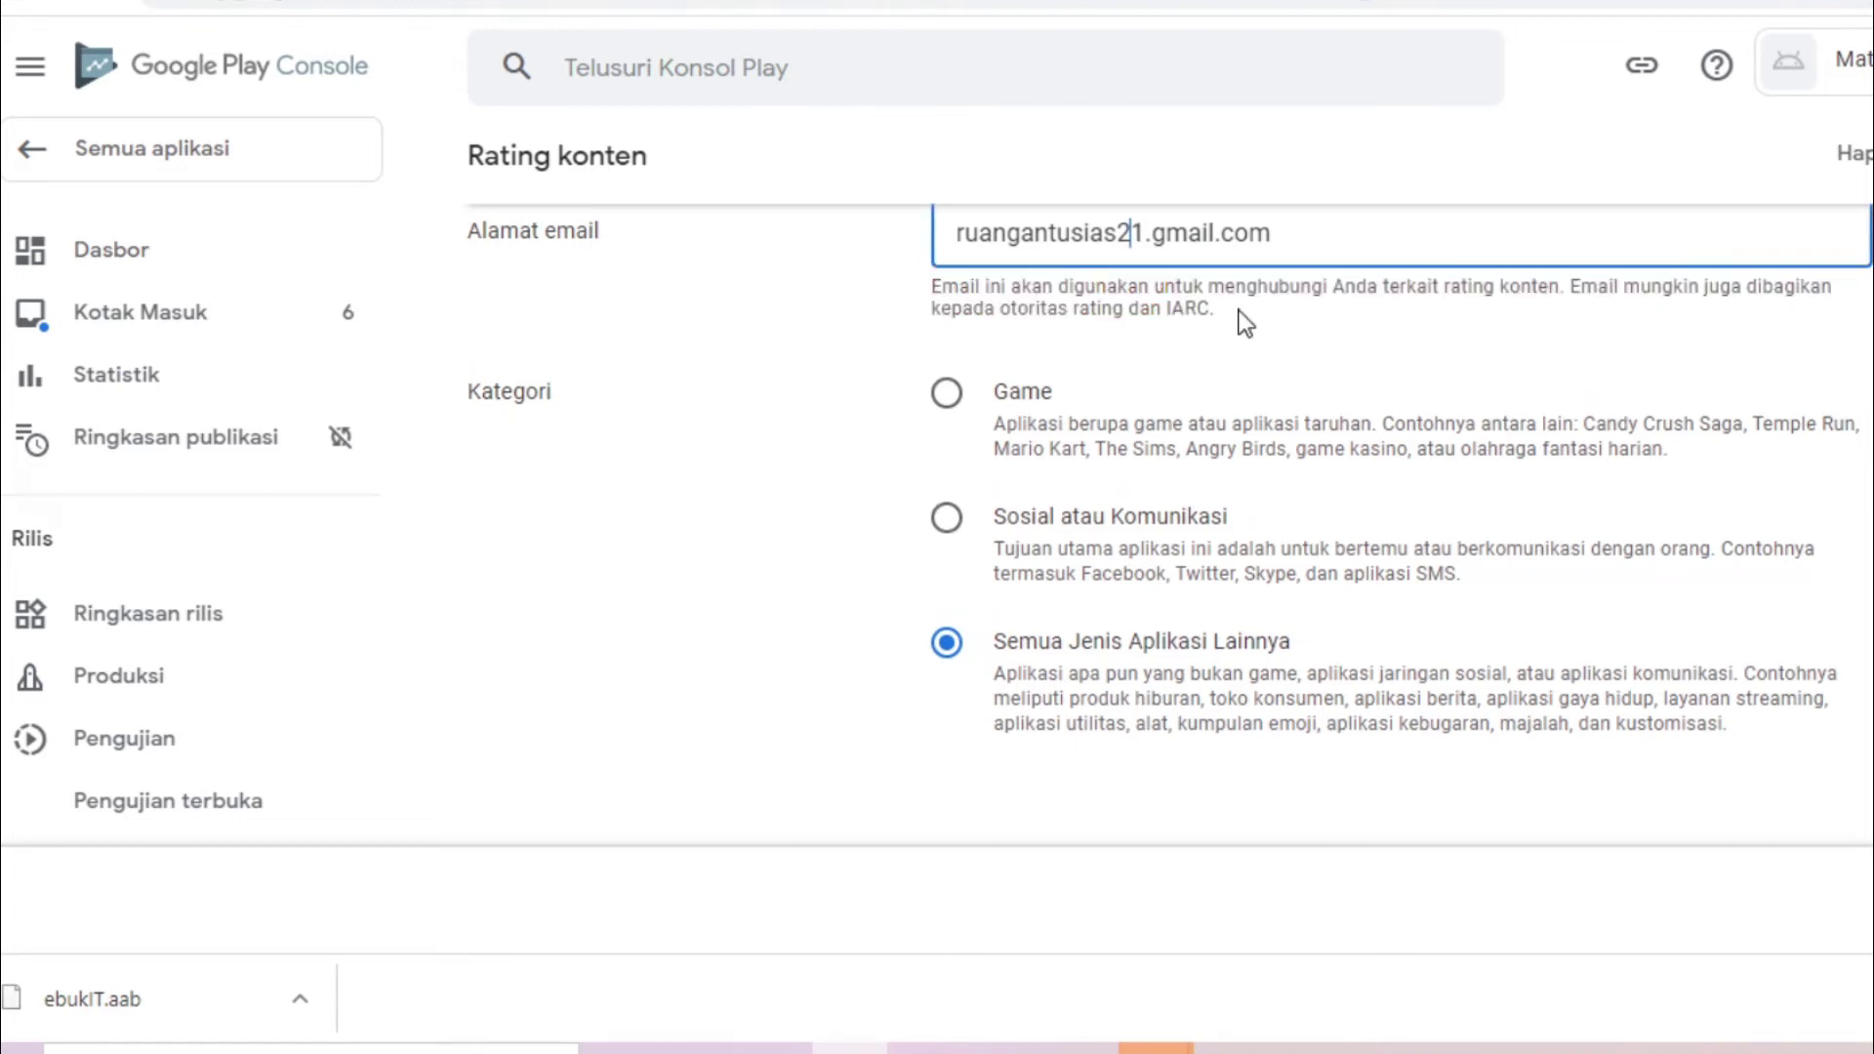
scroll(1074, 503, up, 3)
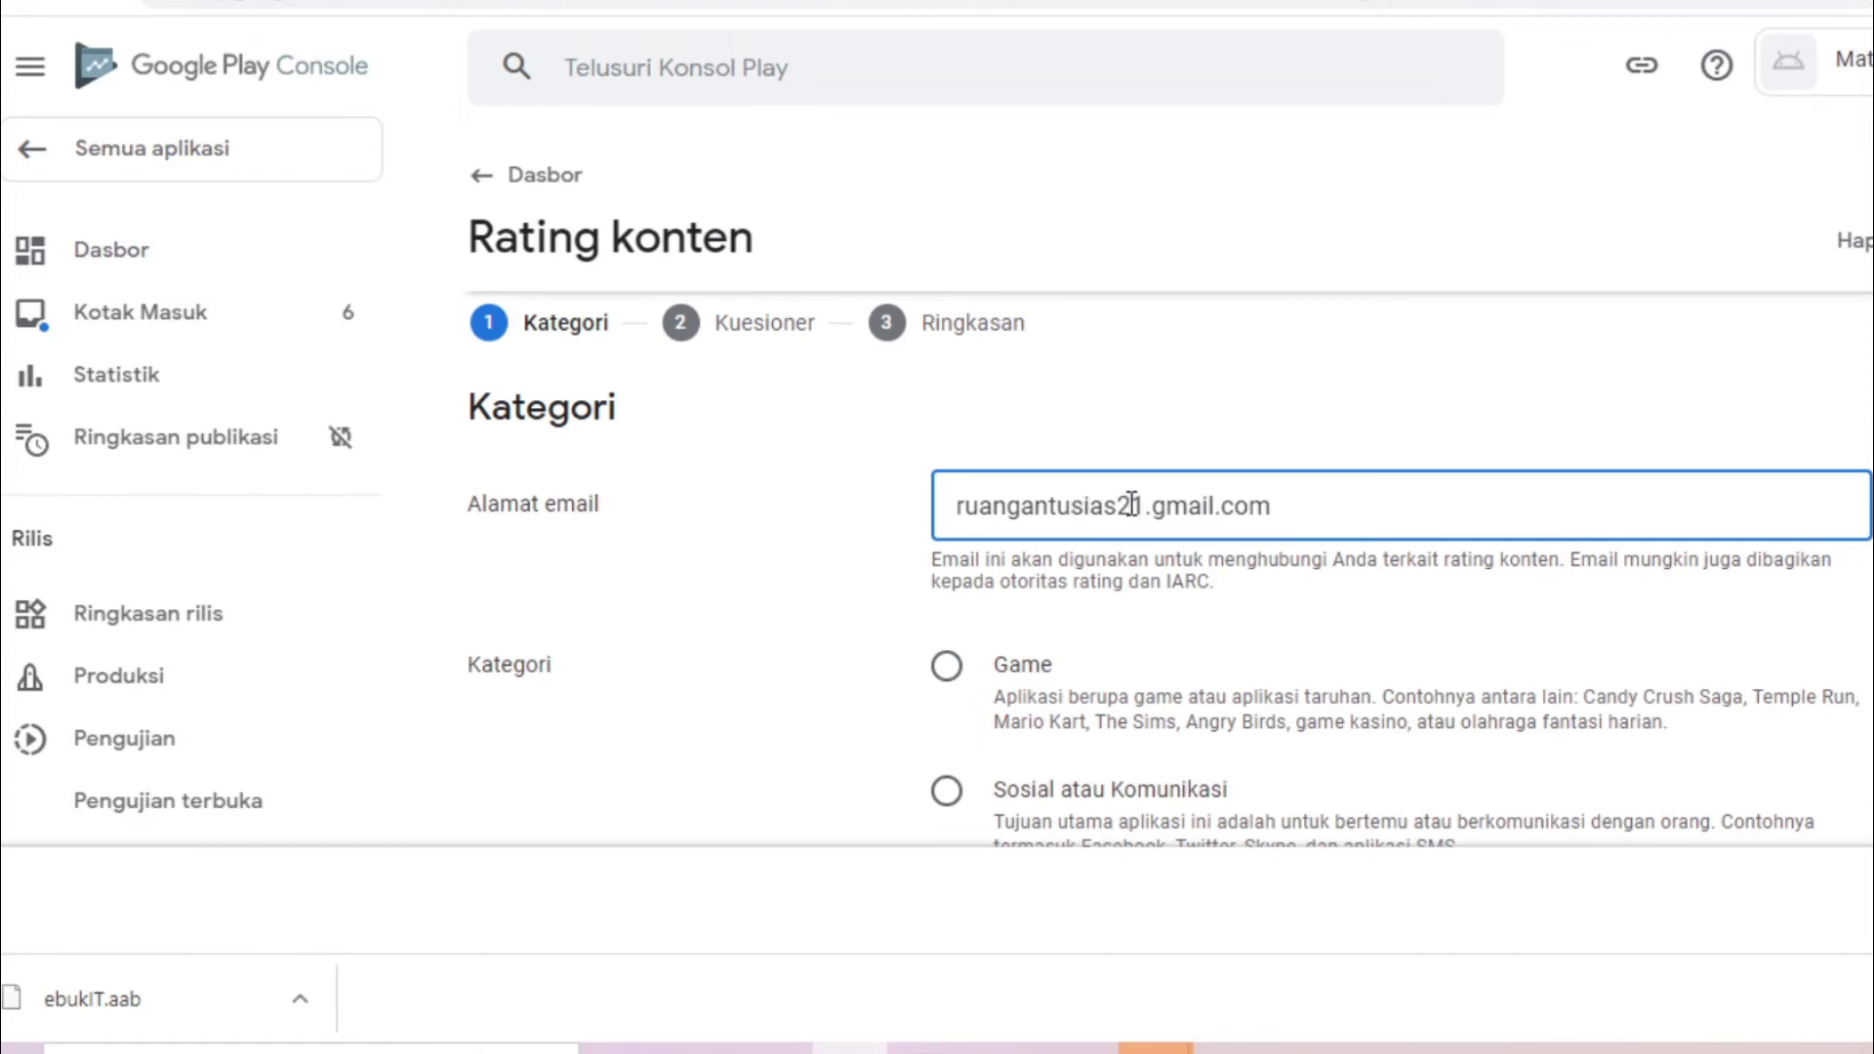
drag(1144, 505, 849, 496)
key(ctrl+a)
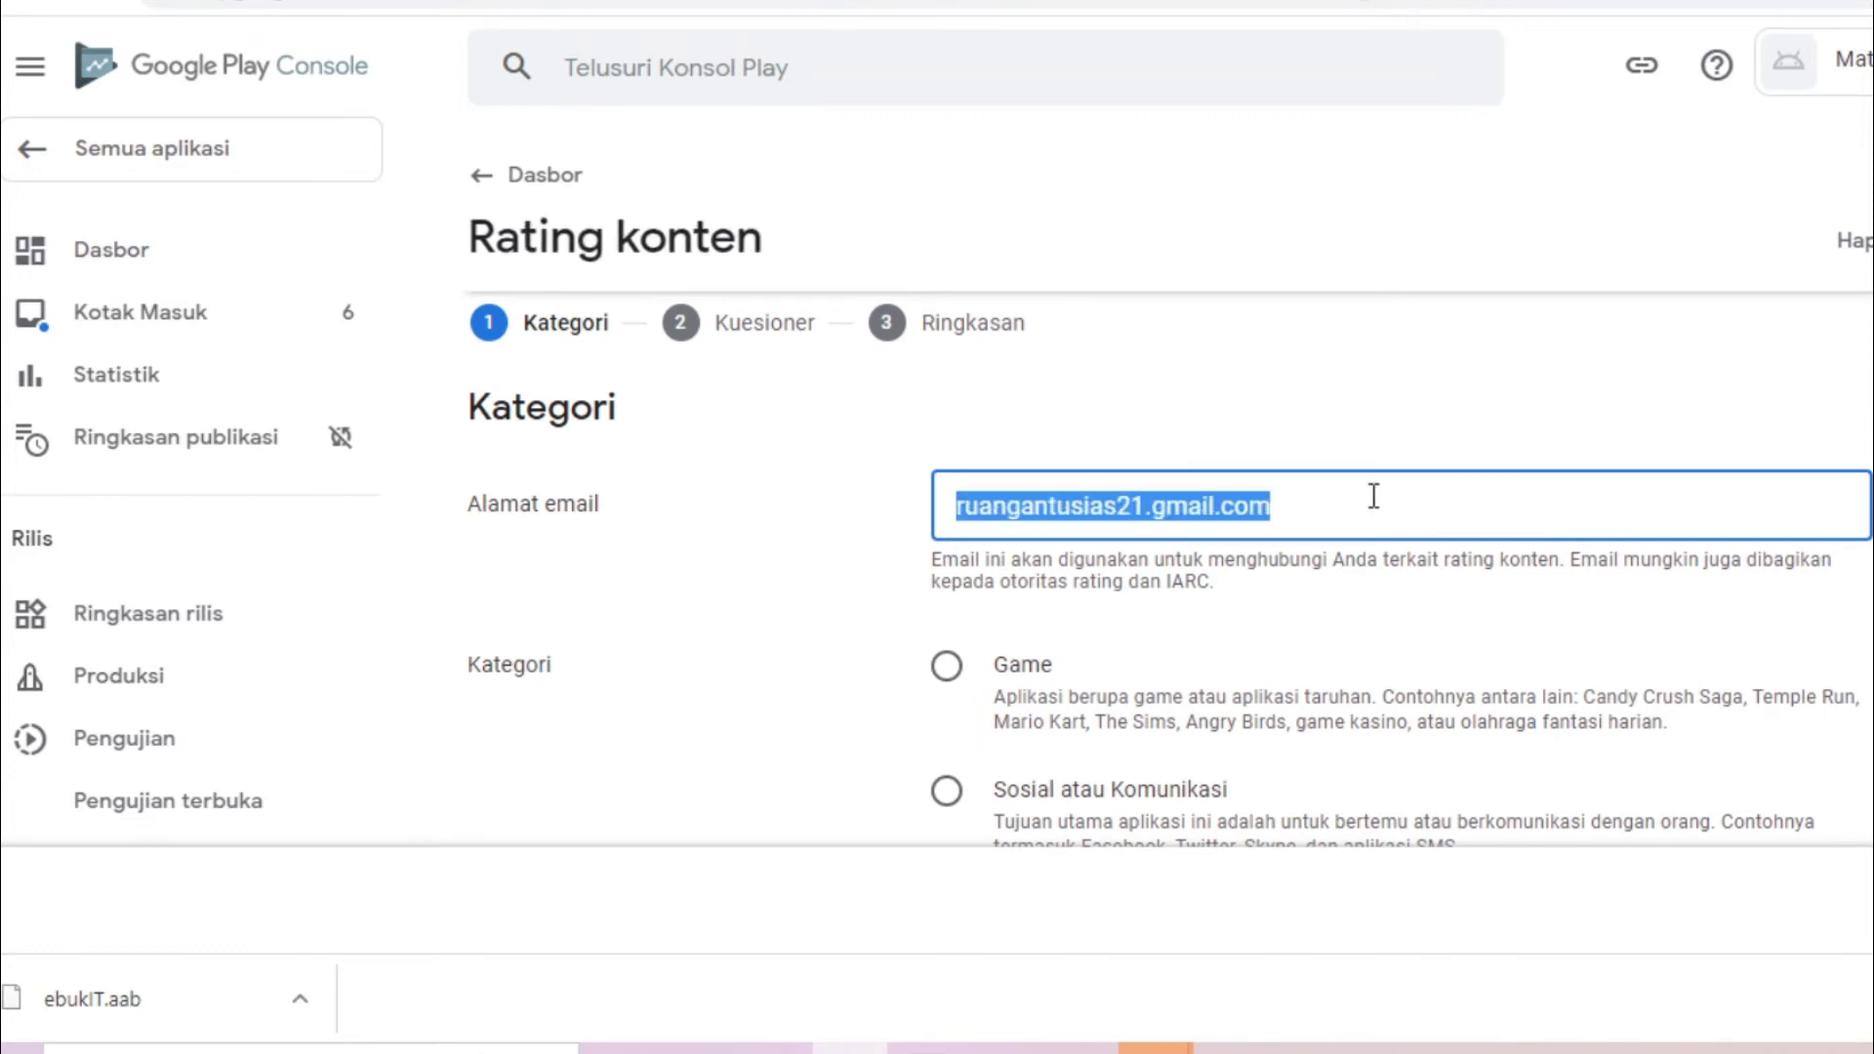
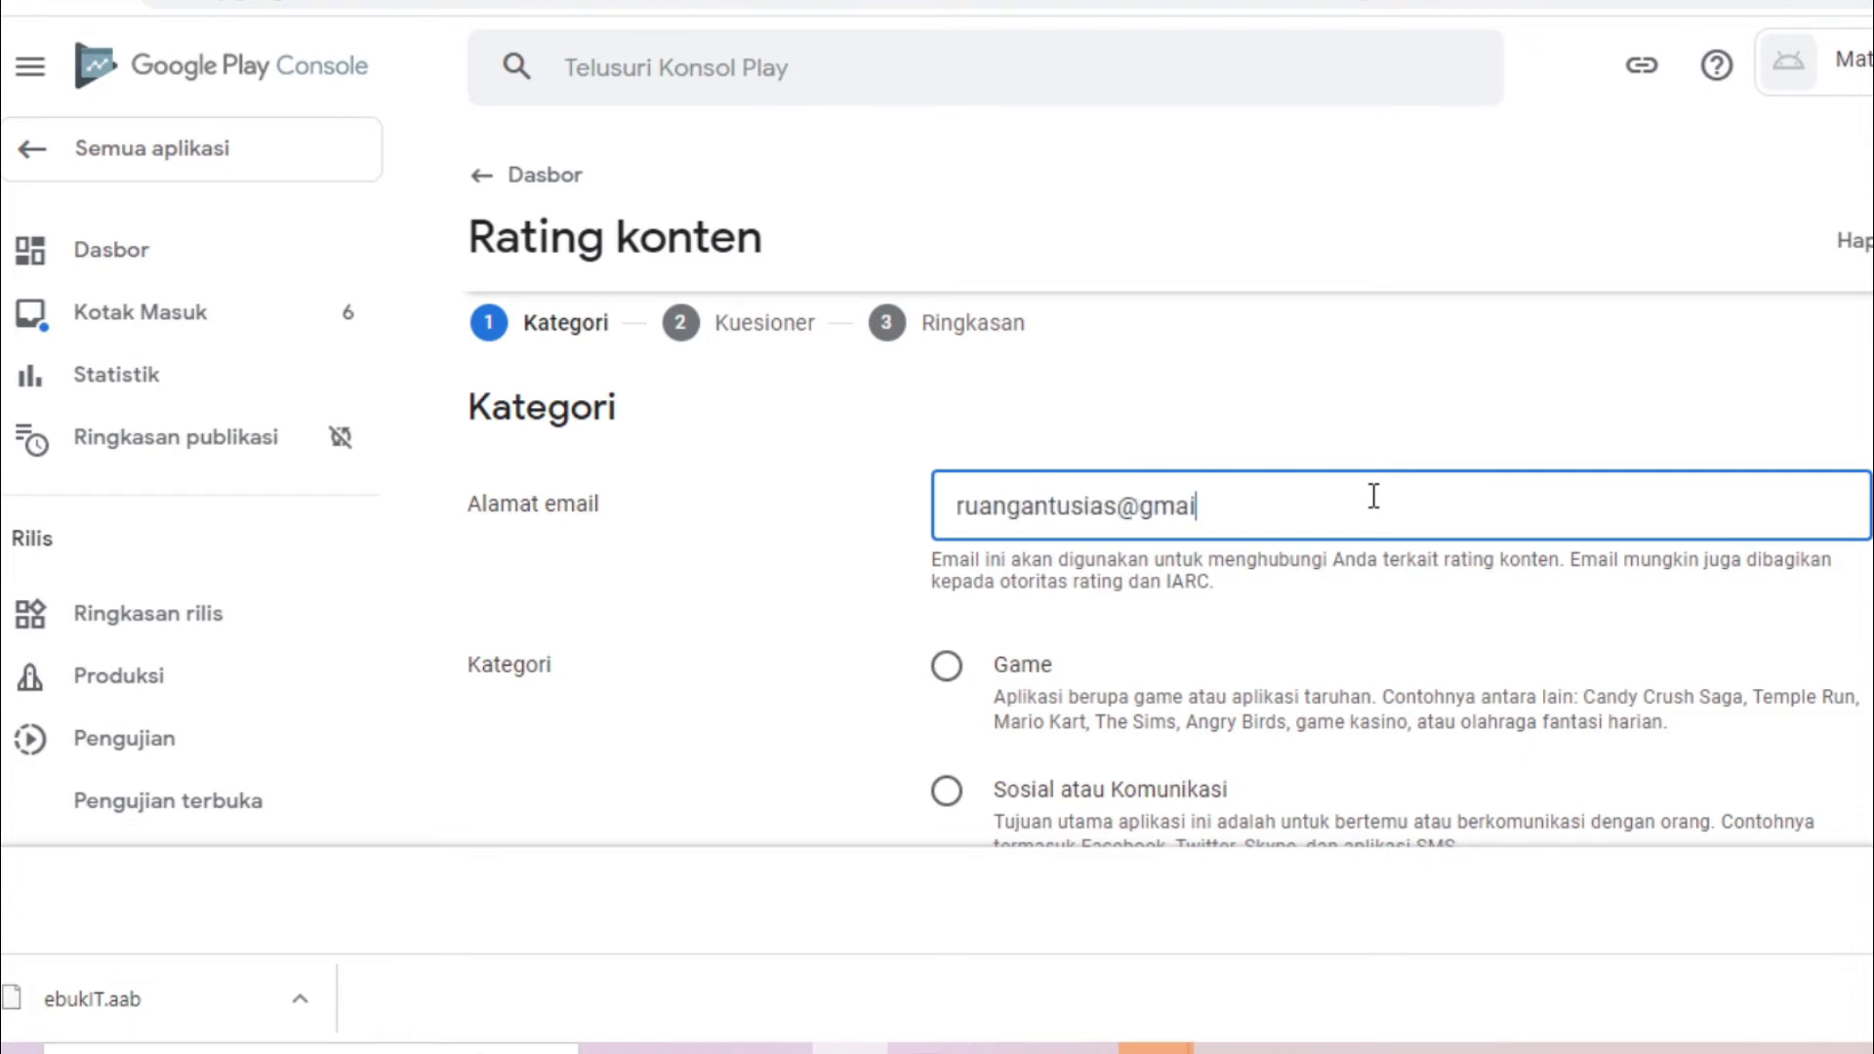
click(1824, 683)
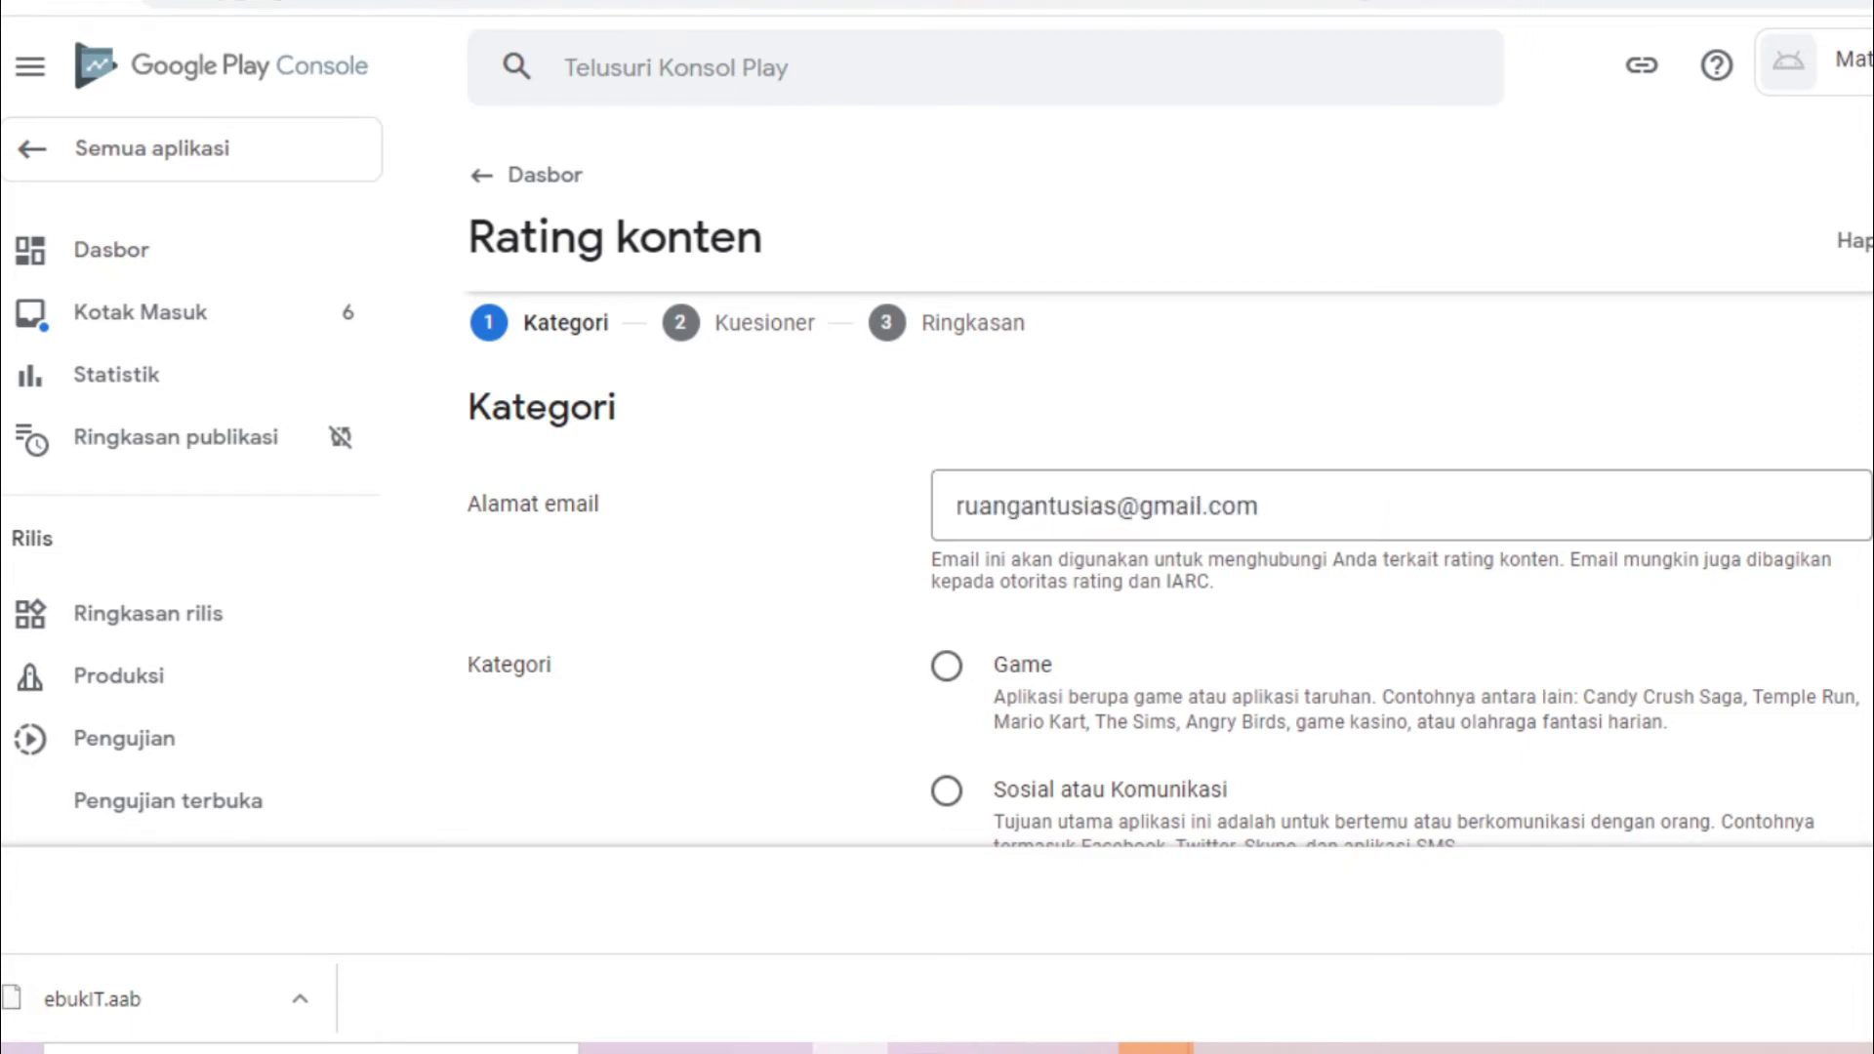
click(1866, 899)
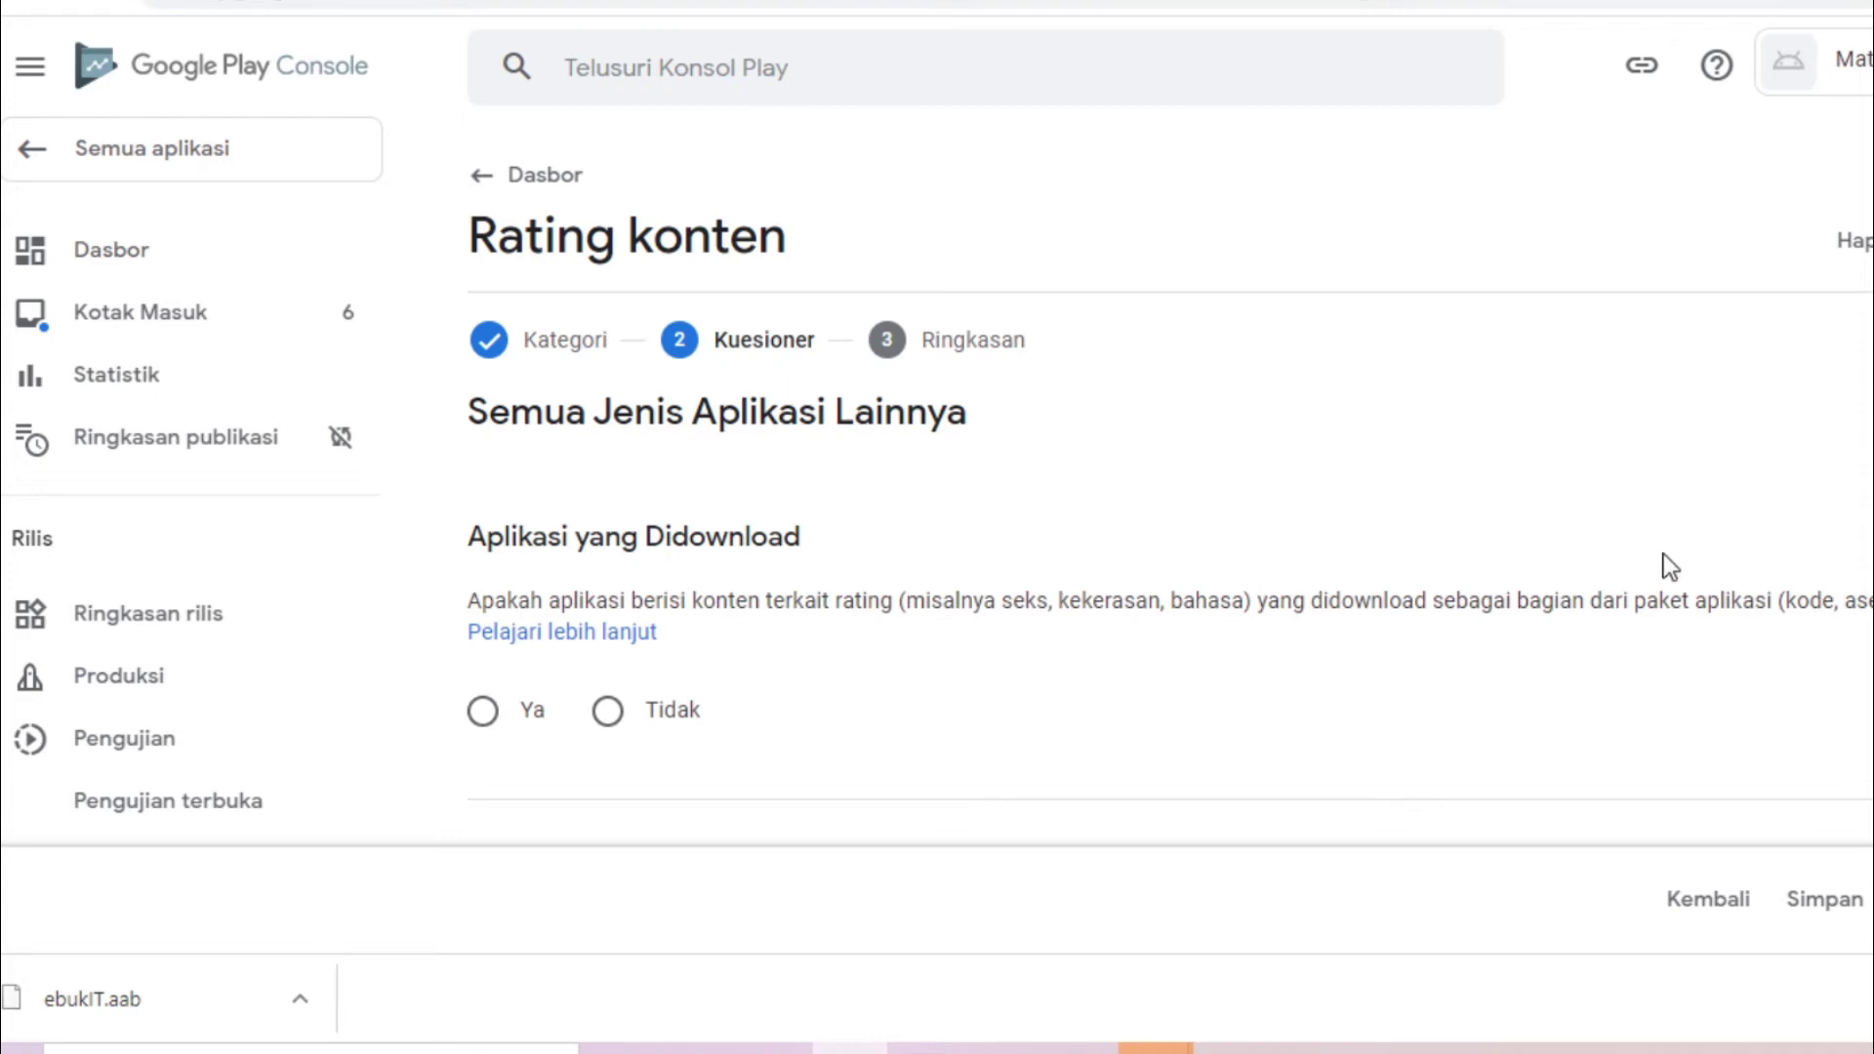
Answer Tidak for downloaded rated content, user content, online content and age-restricted product promotion
click(607, 711)
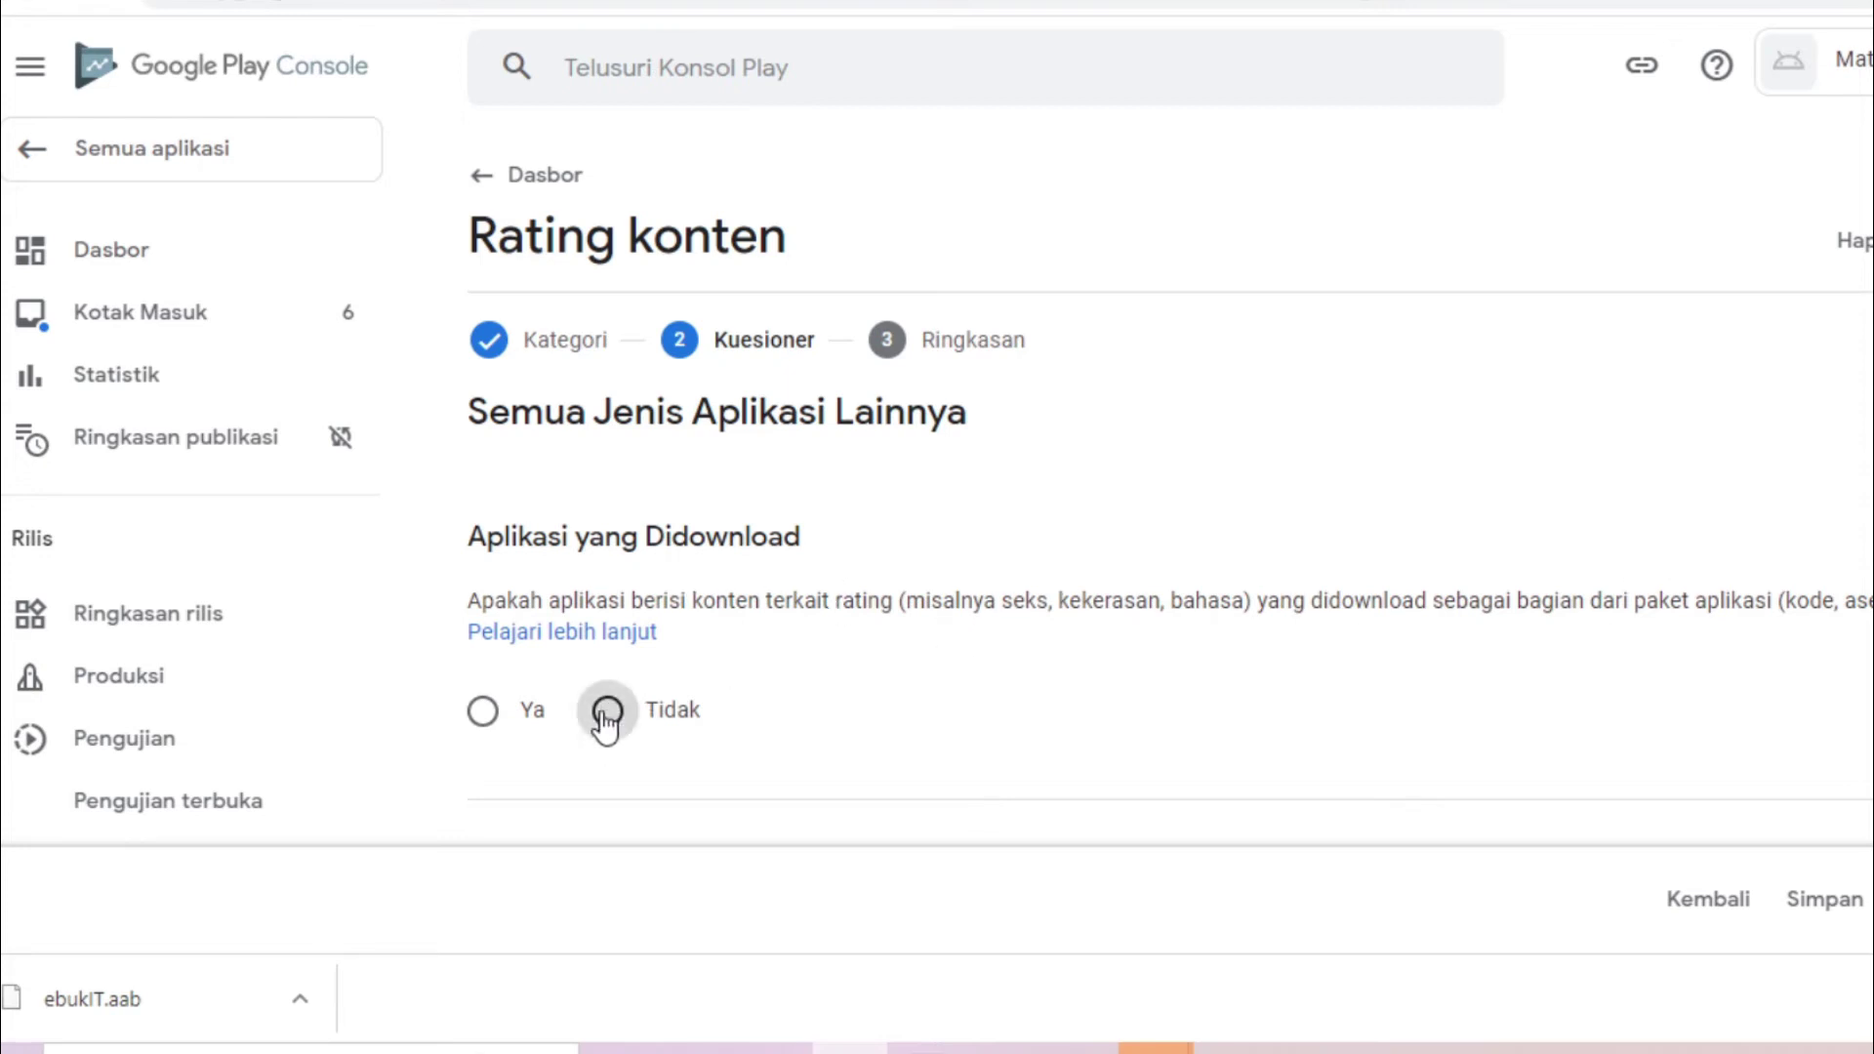
scroll(1543, 567, down, 3)
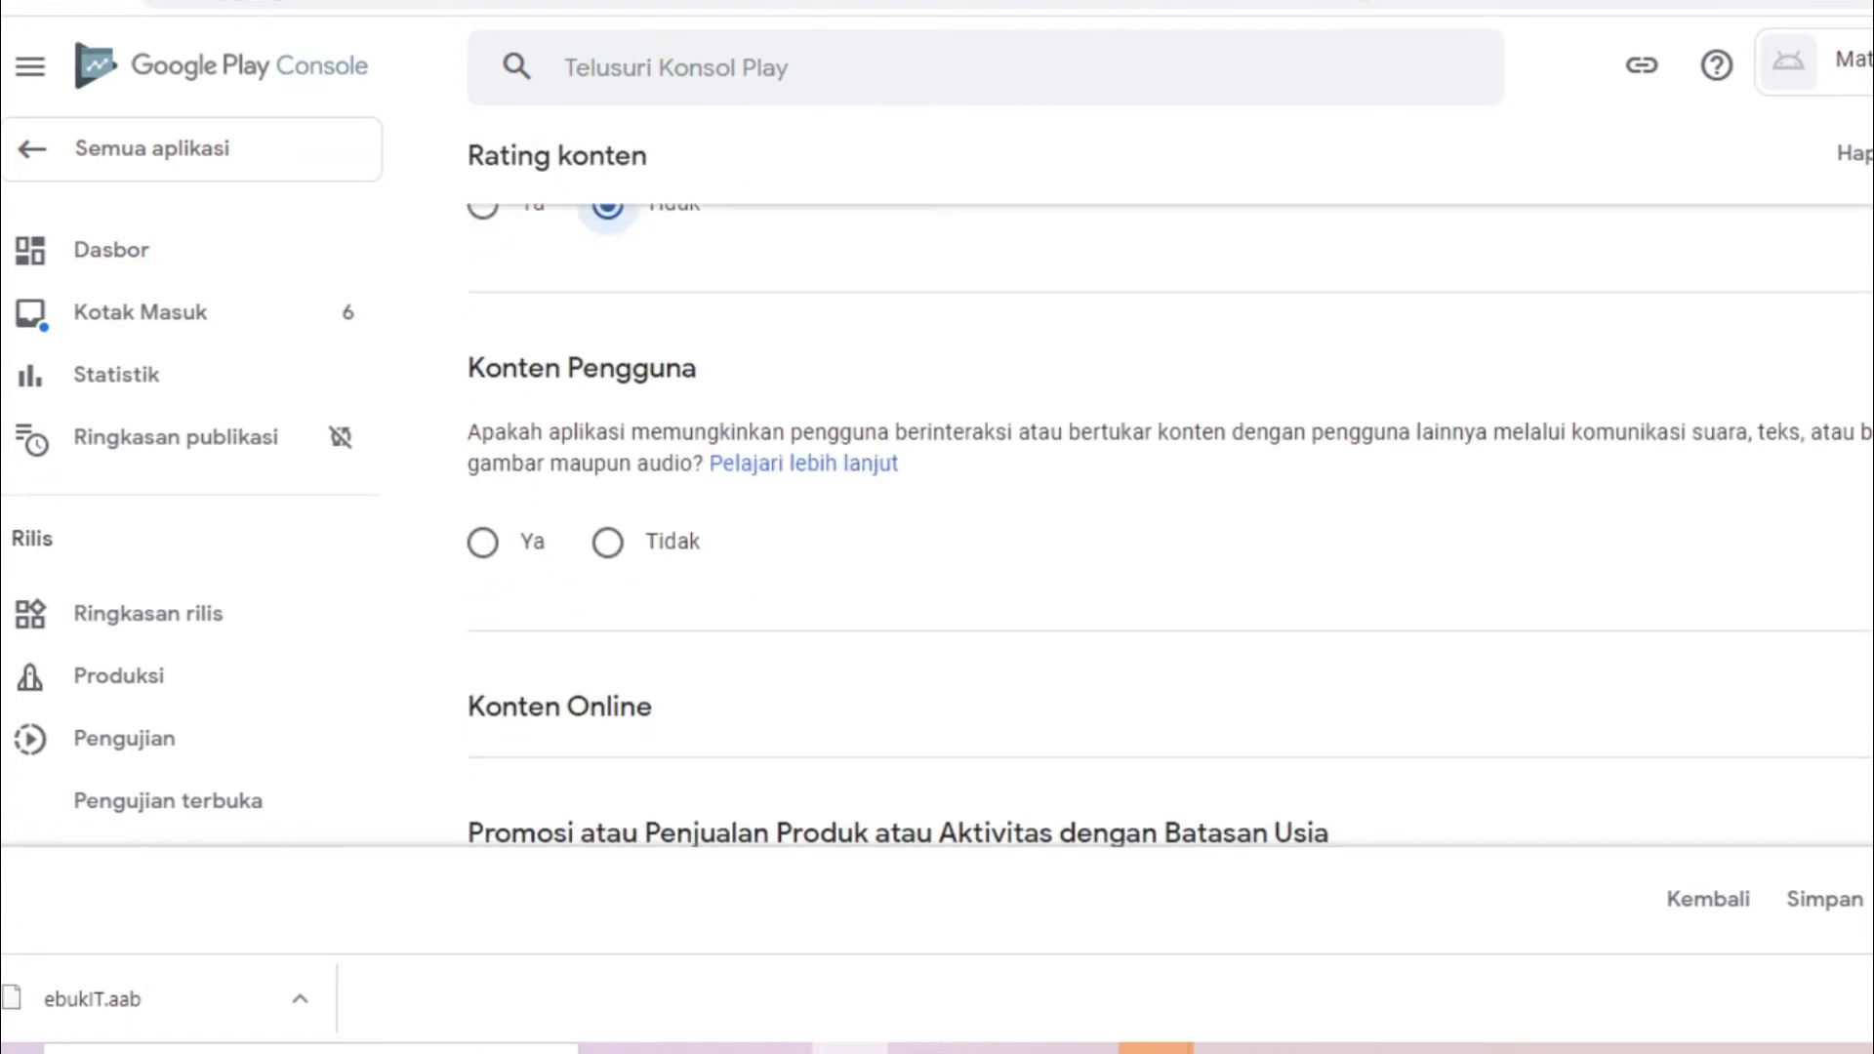
scroll(966, 613, down, 1)
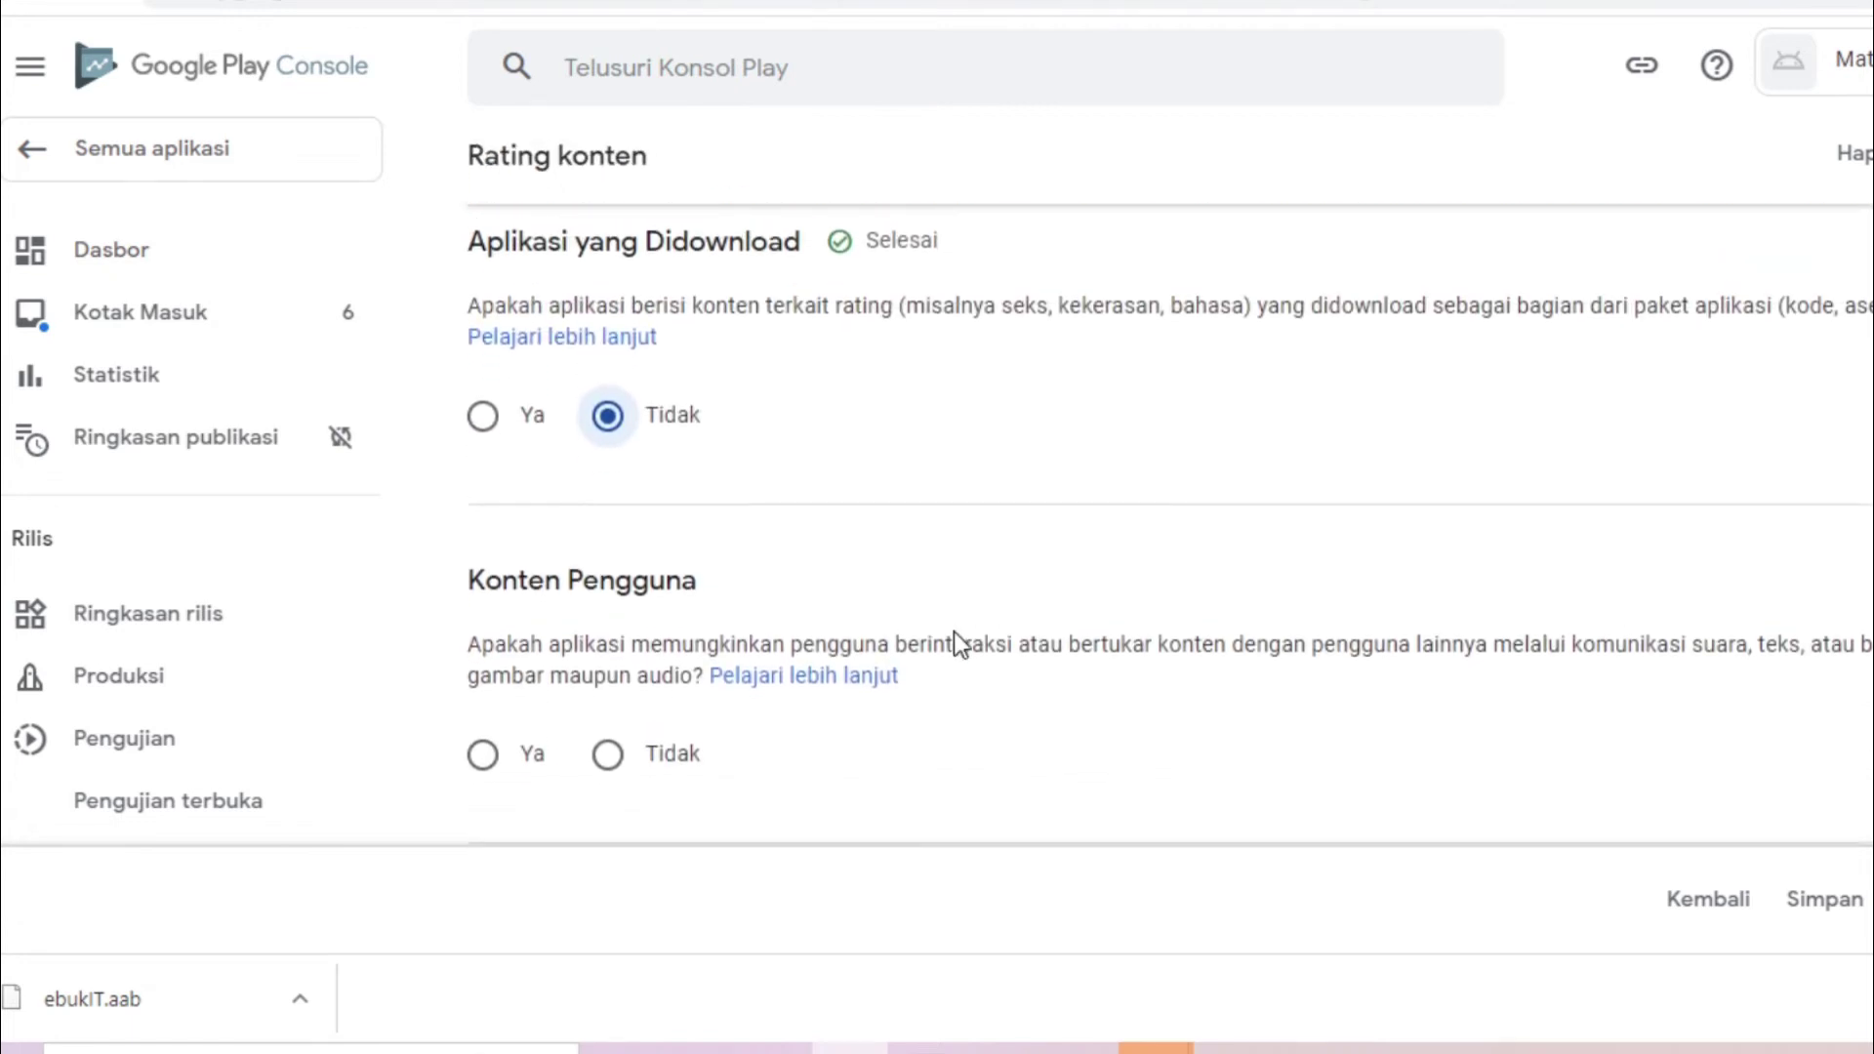
click(607, 754)
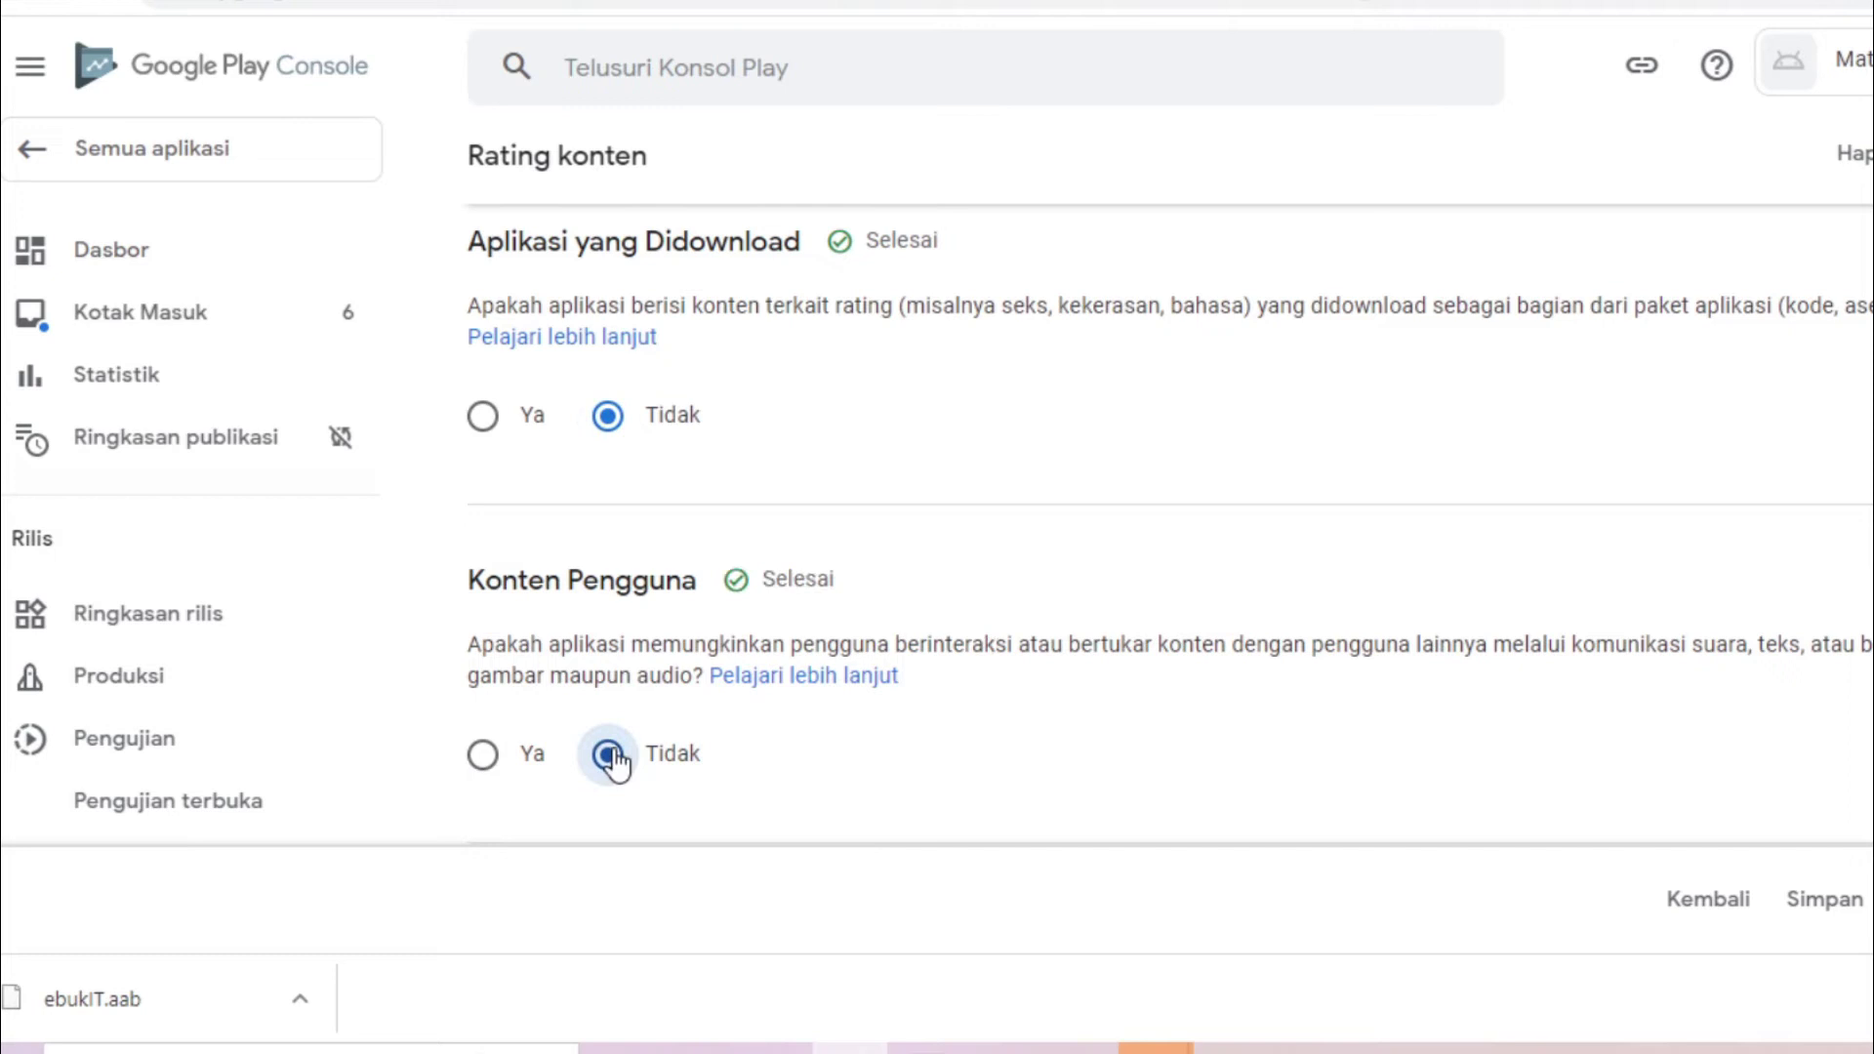
scroll(935, 625, down, 5)
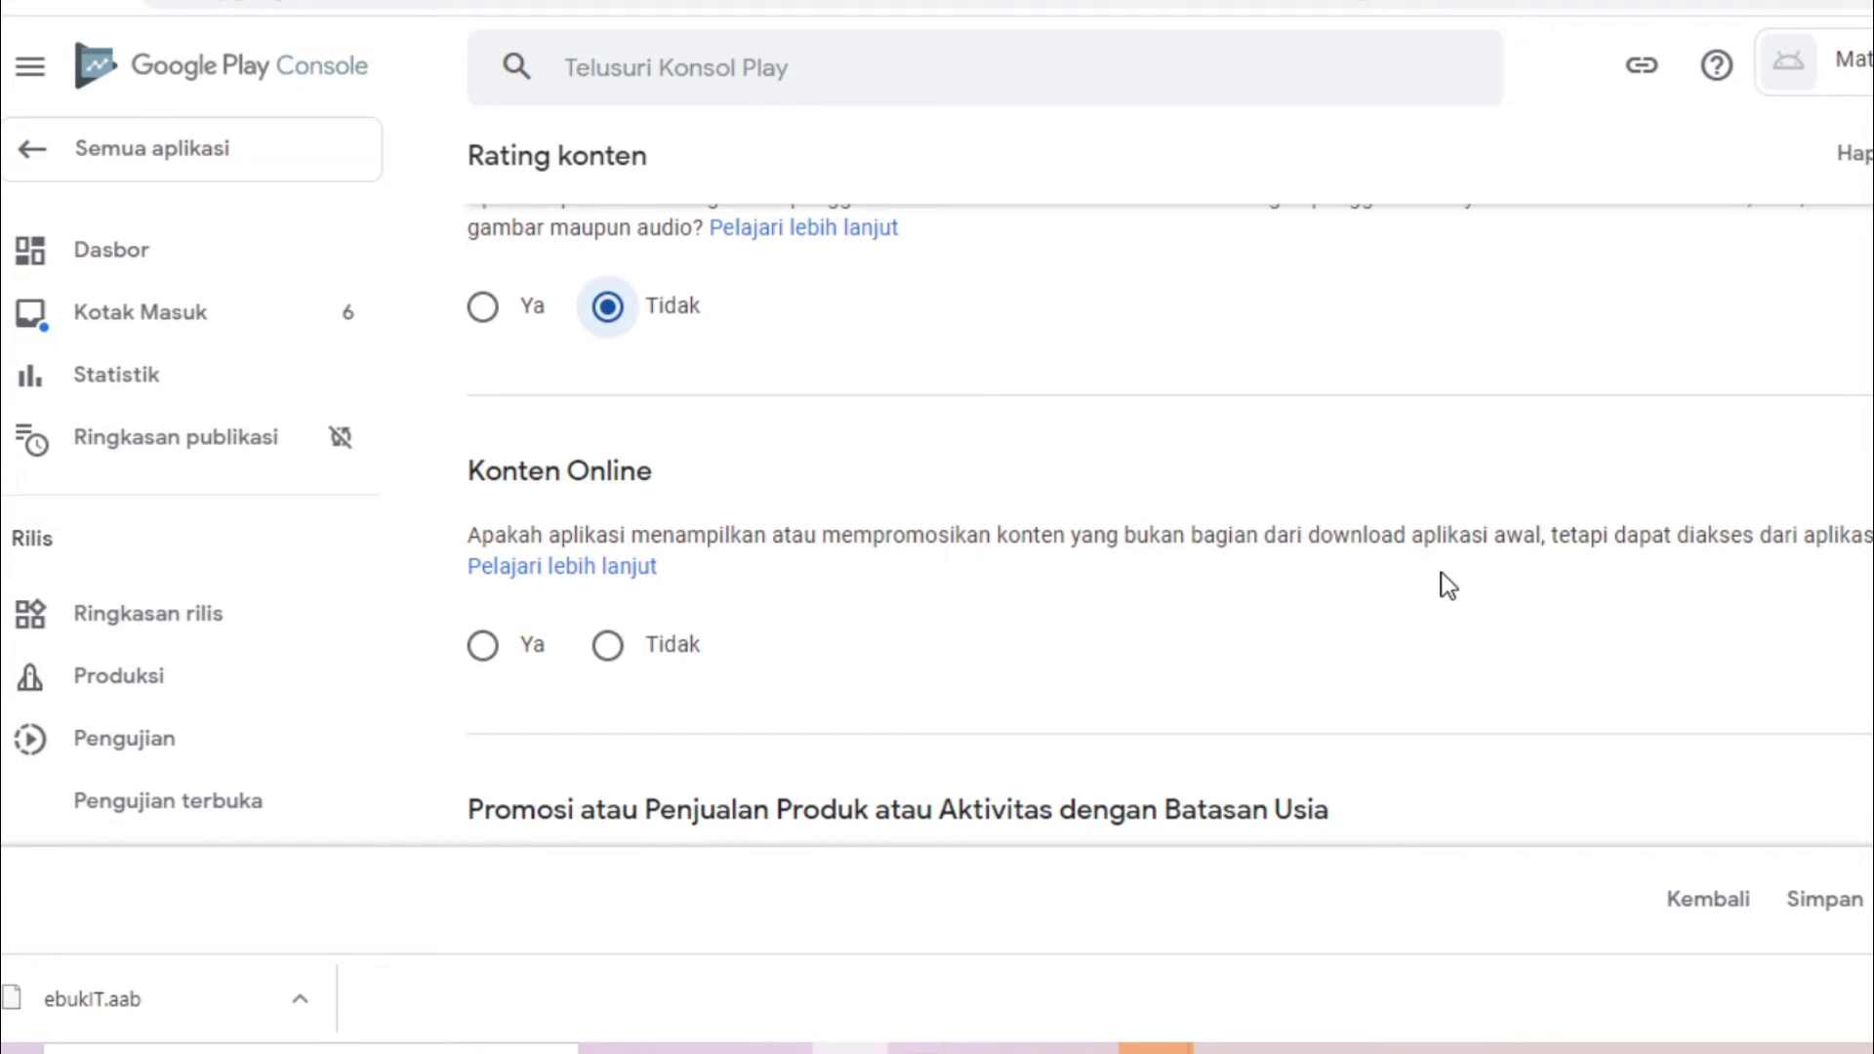
click(610, 647)
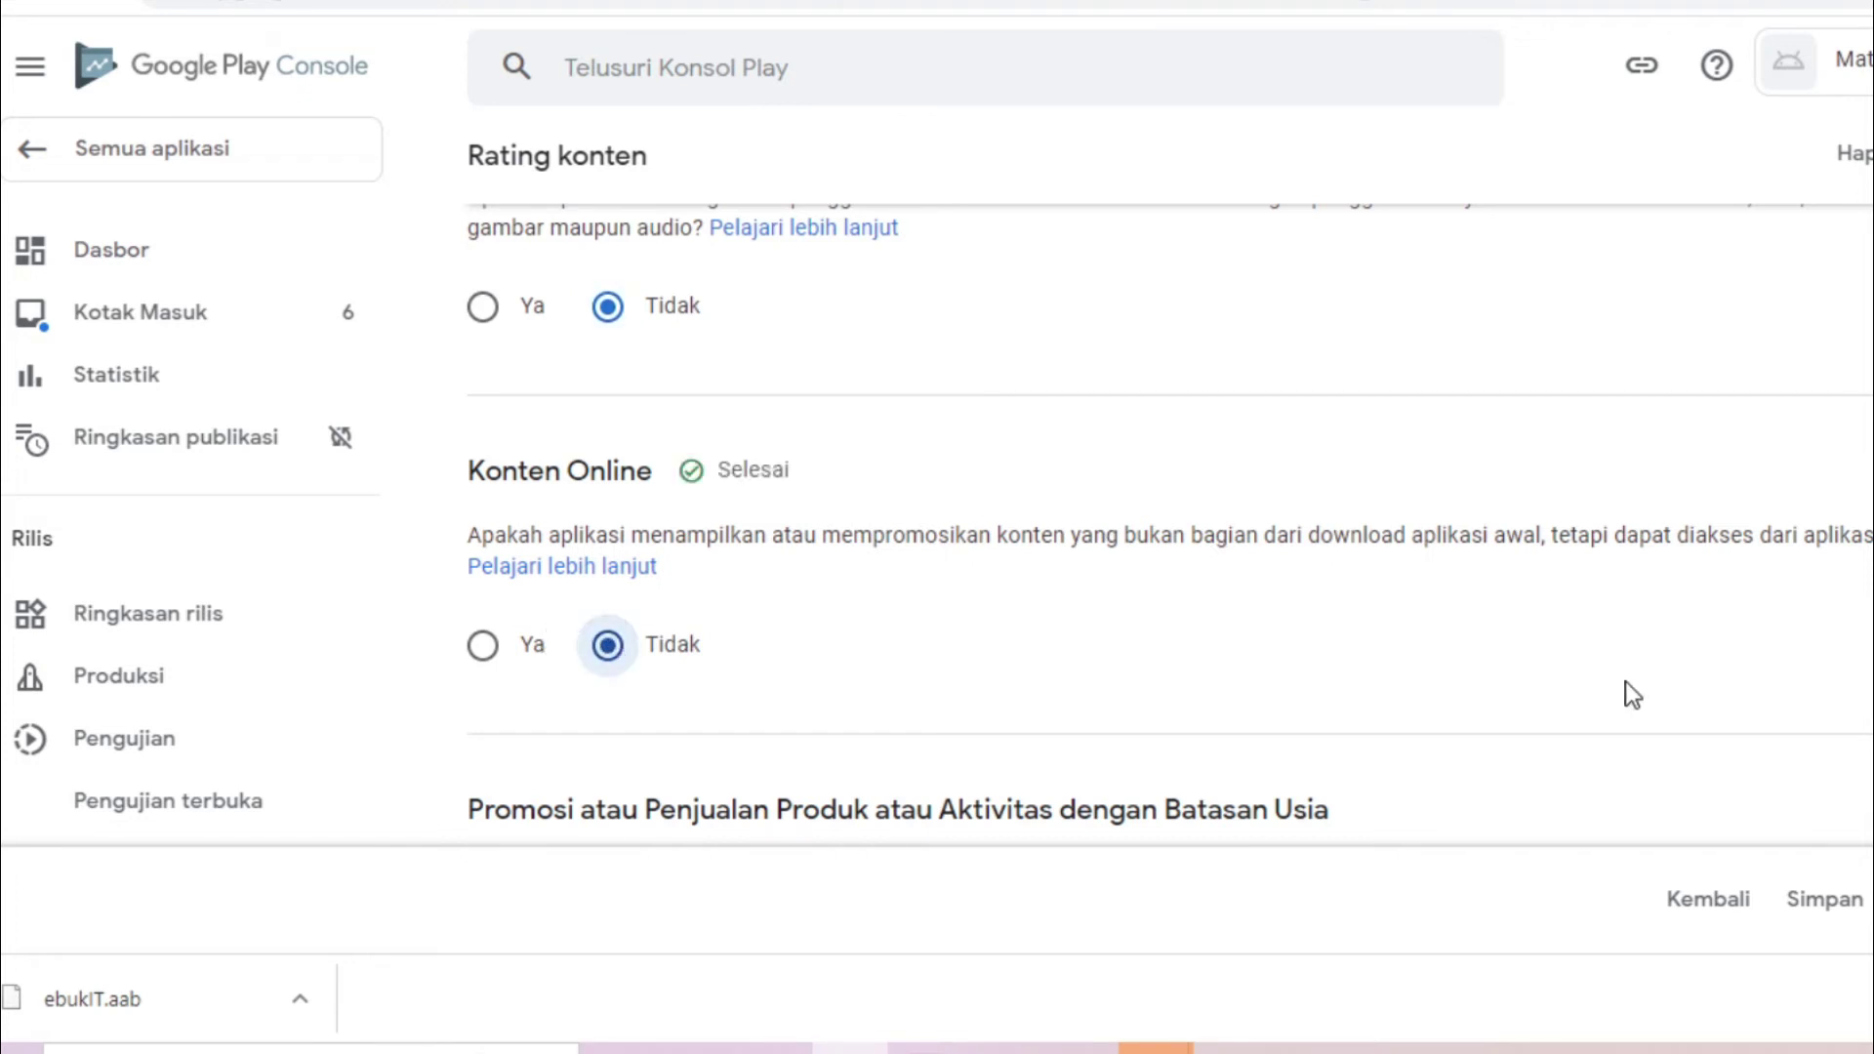
scroll(1169, 521, down, 4)
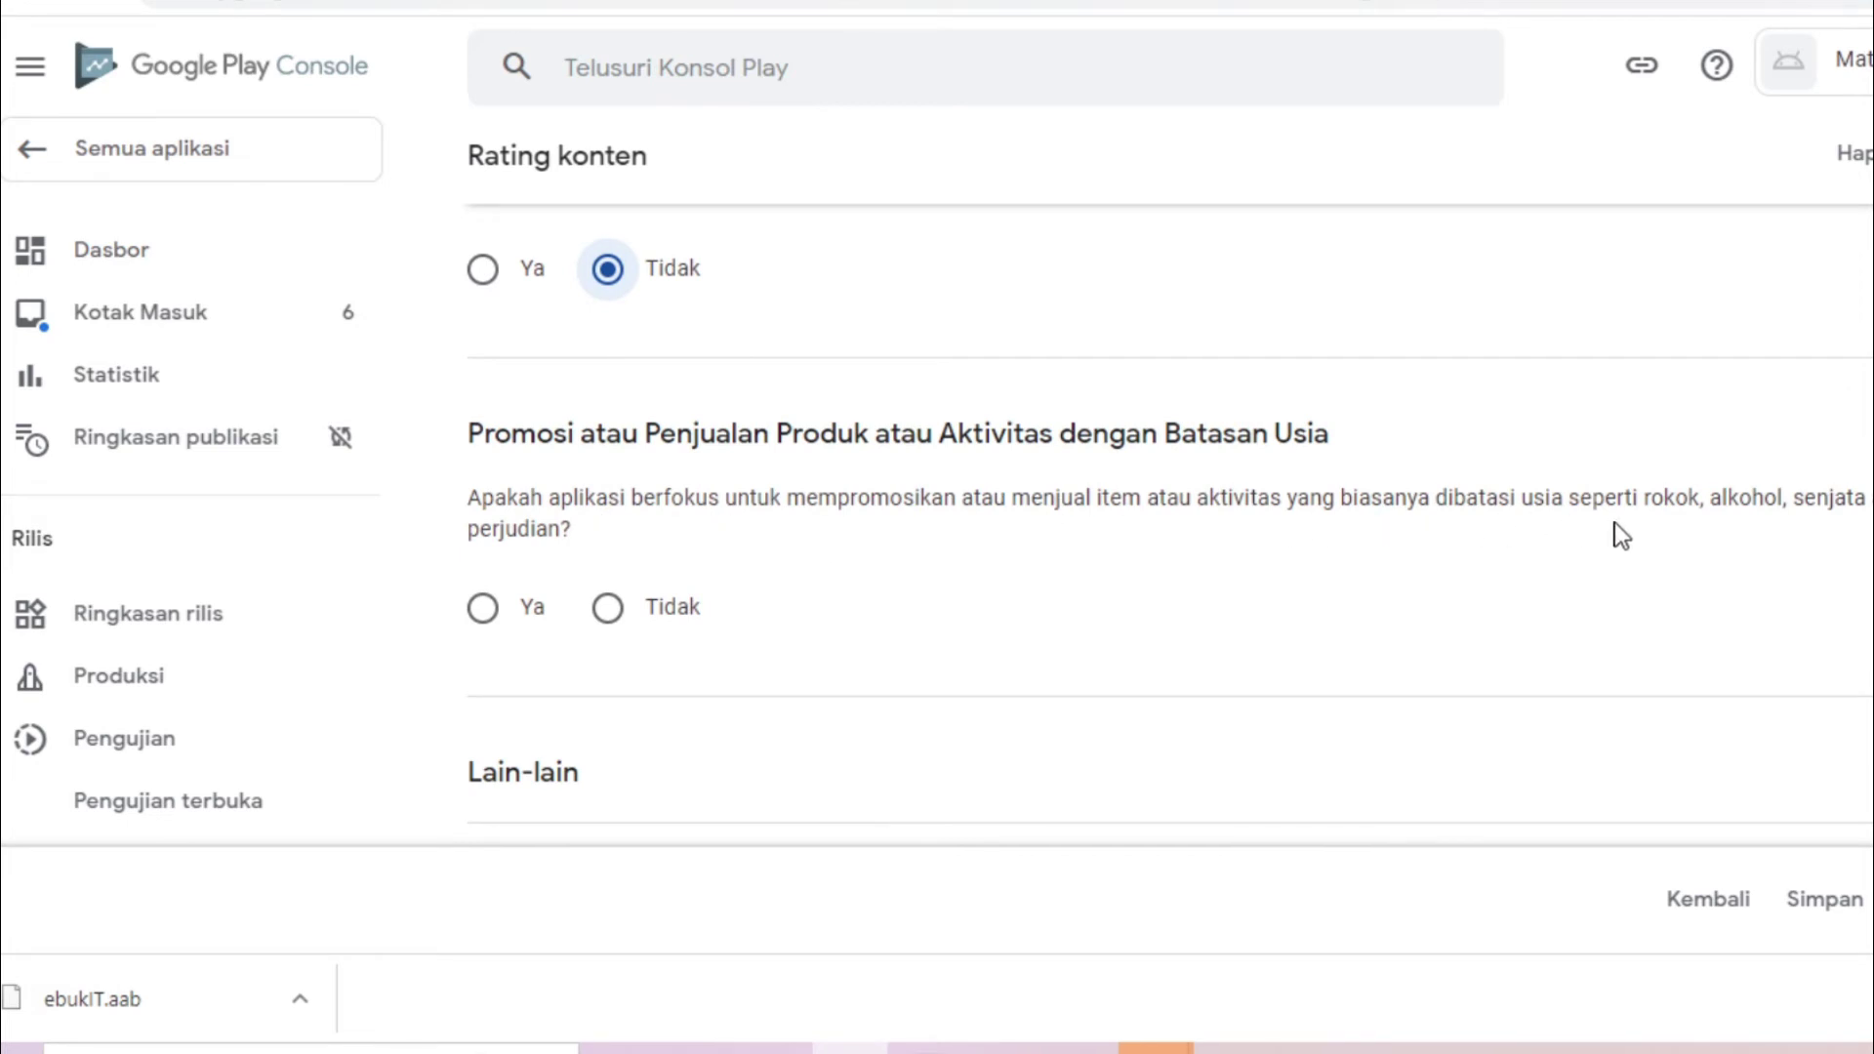
click(608, 609)
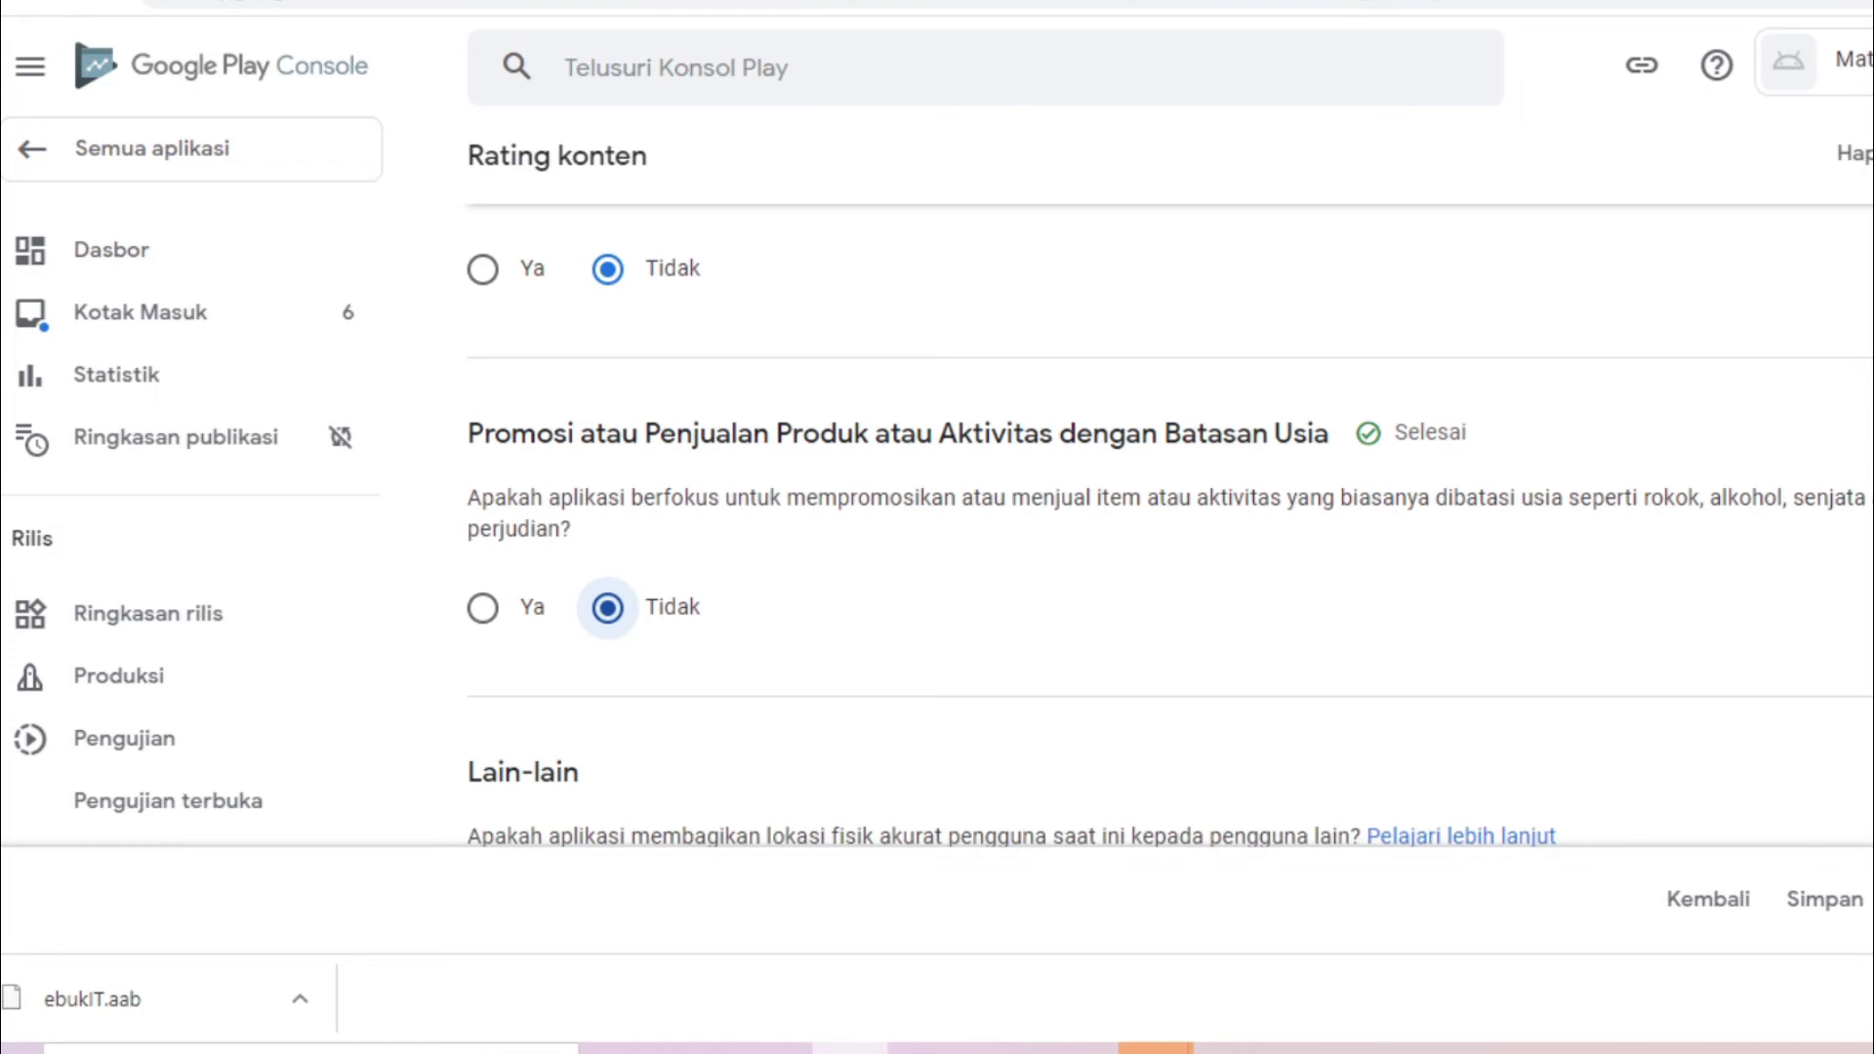
Answer Tidak for location sharing, digital purchases and web browser, Ya for educational product, and save
scroll(879, 527, down, 4)
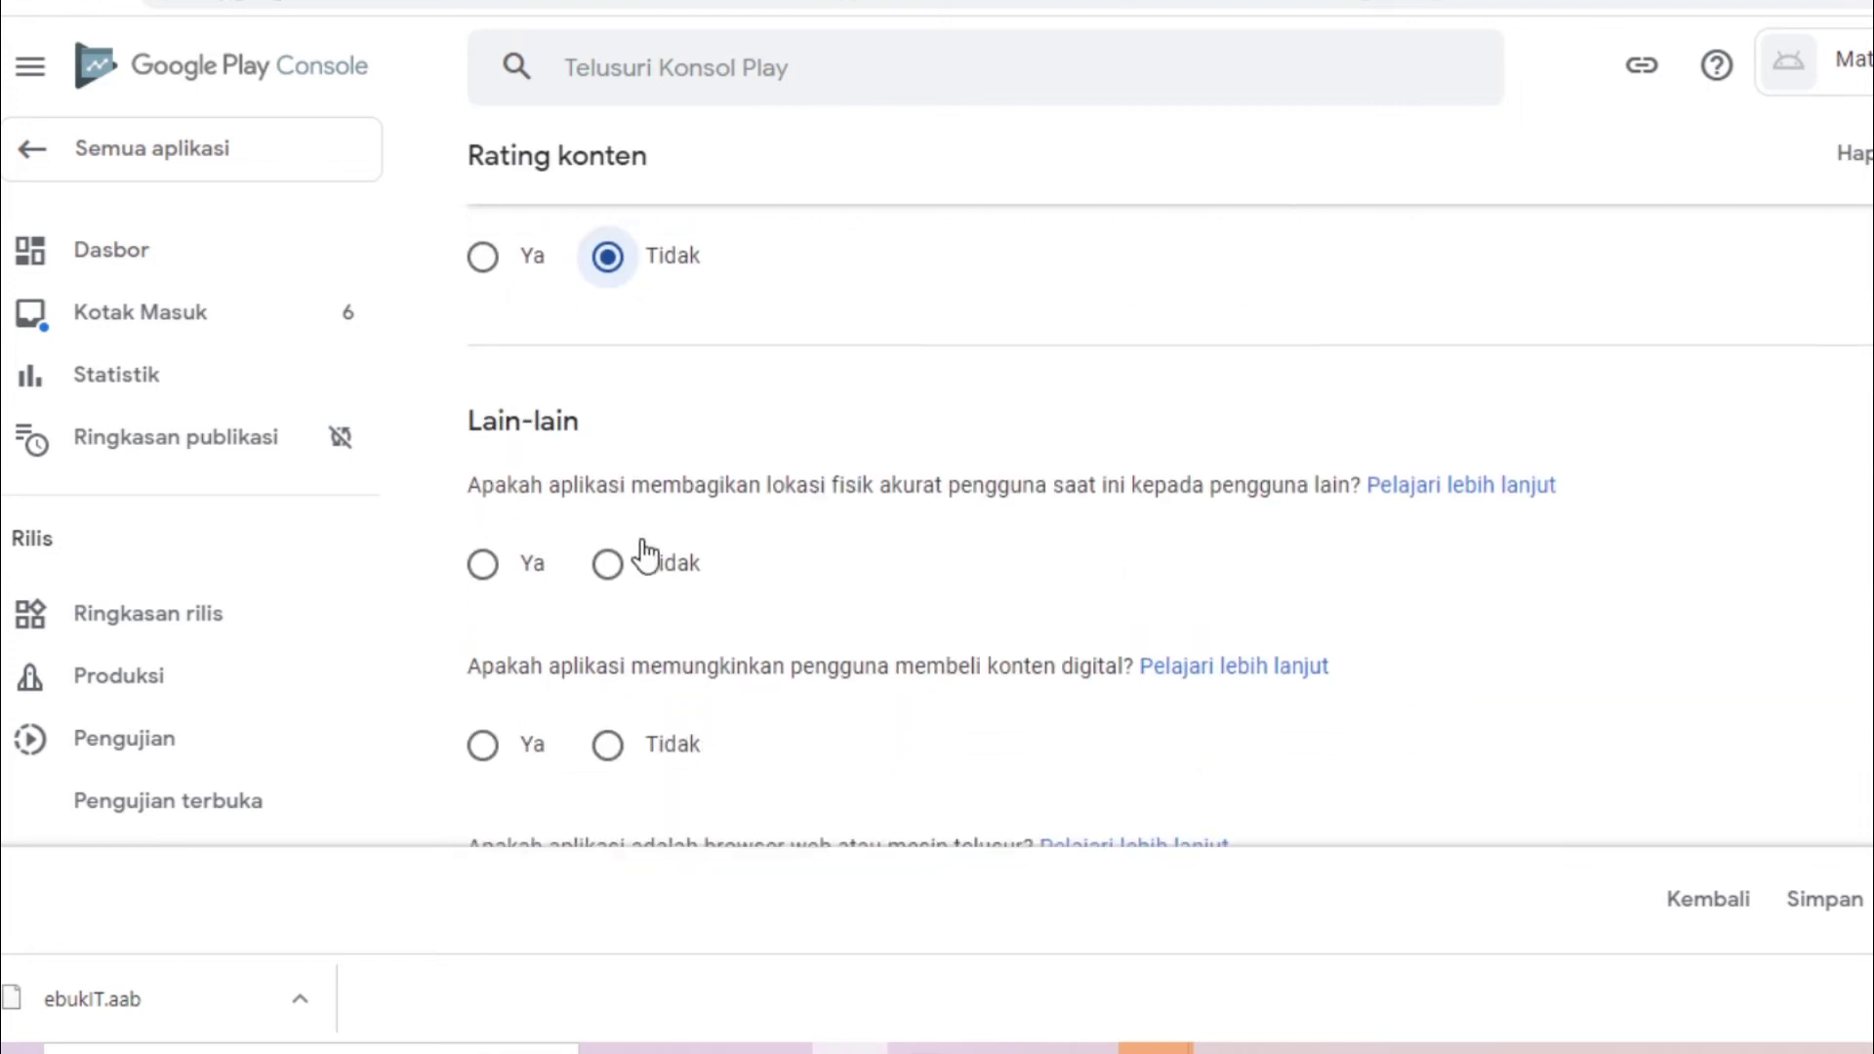
click(610, 562)
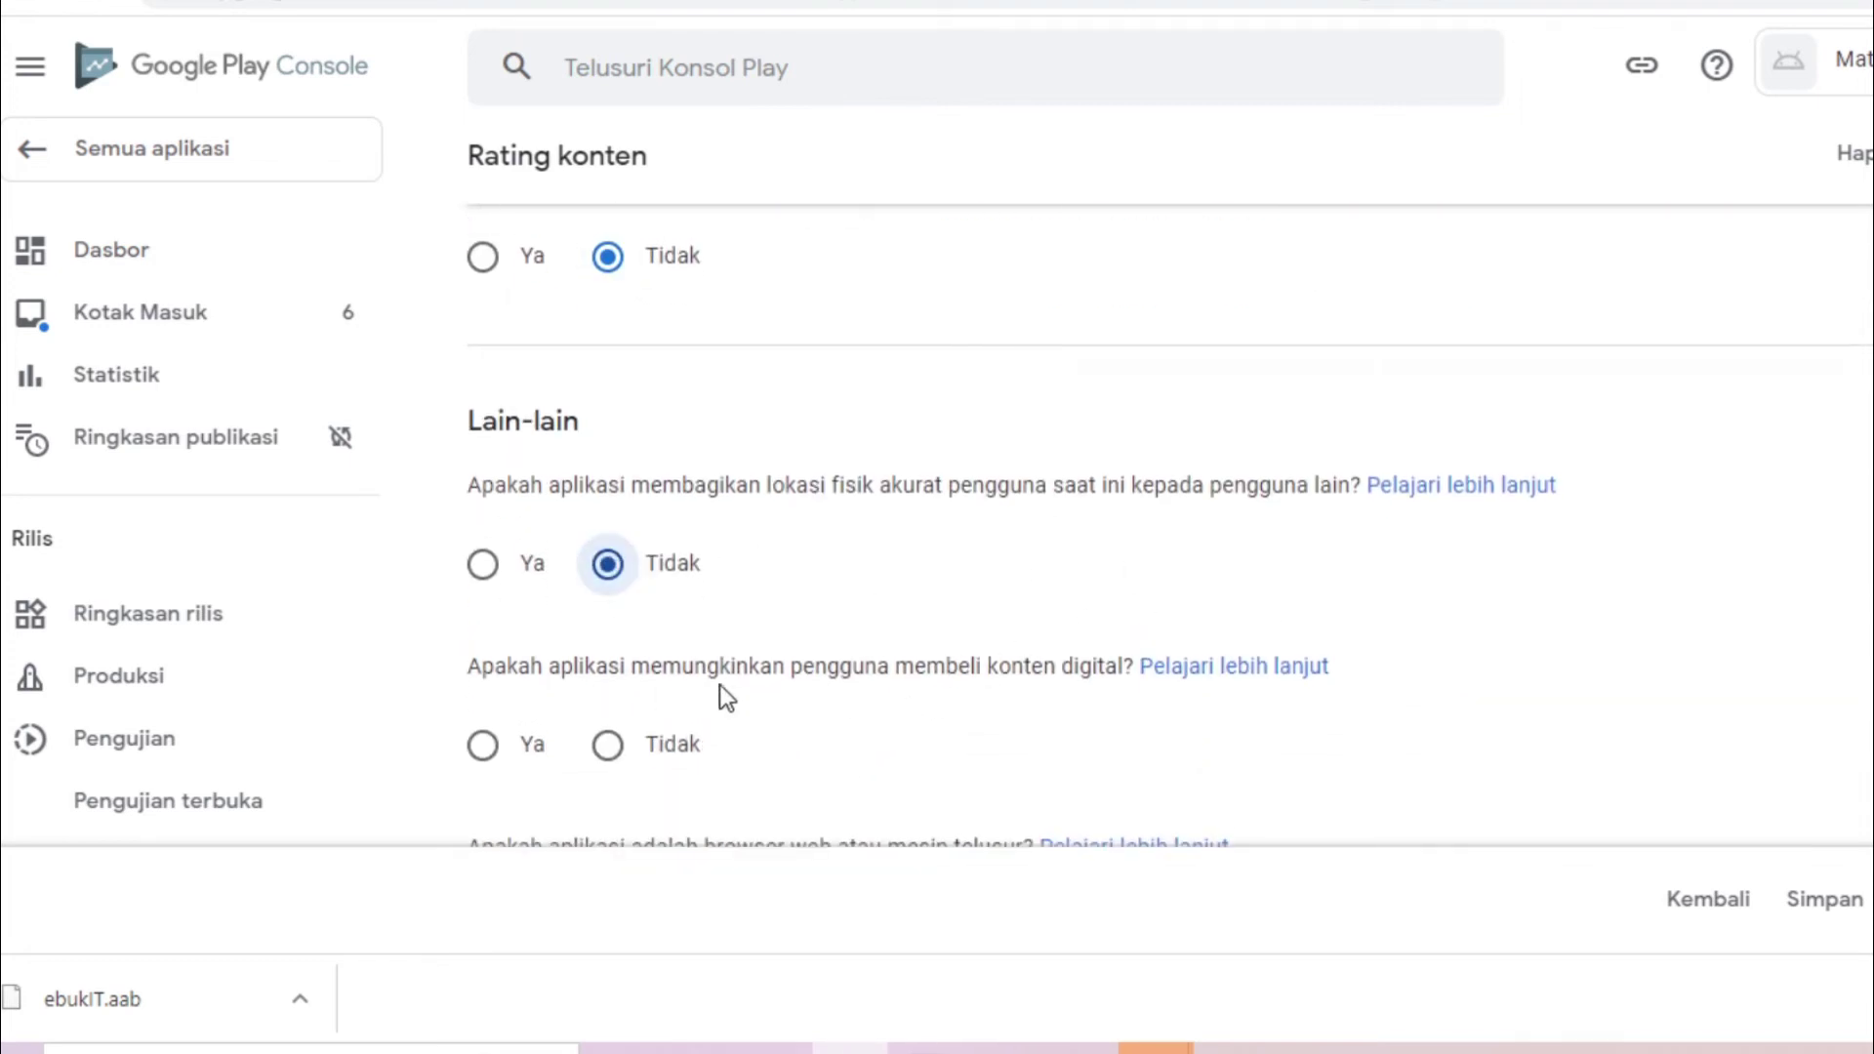
click(608, 745)
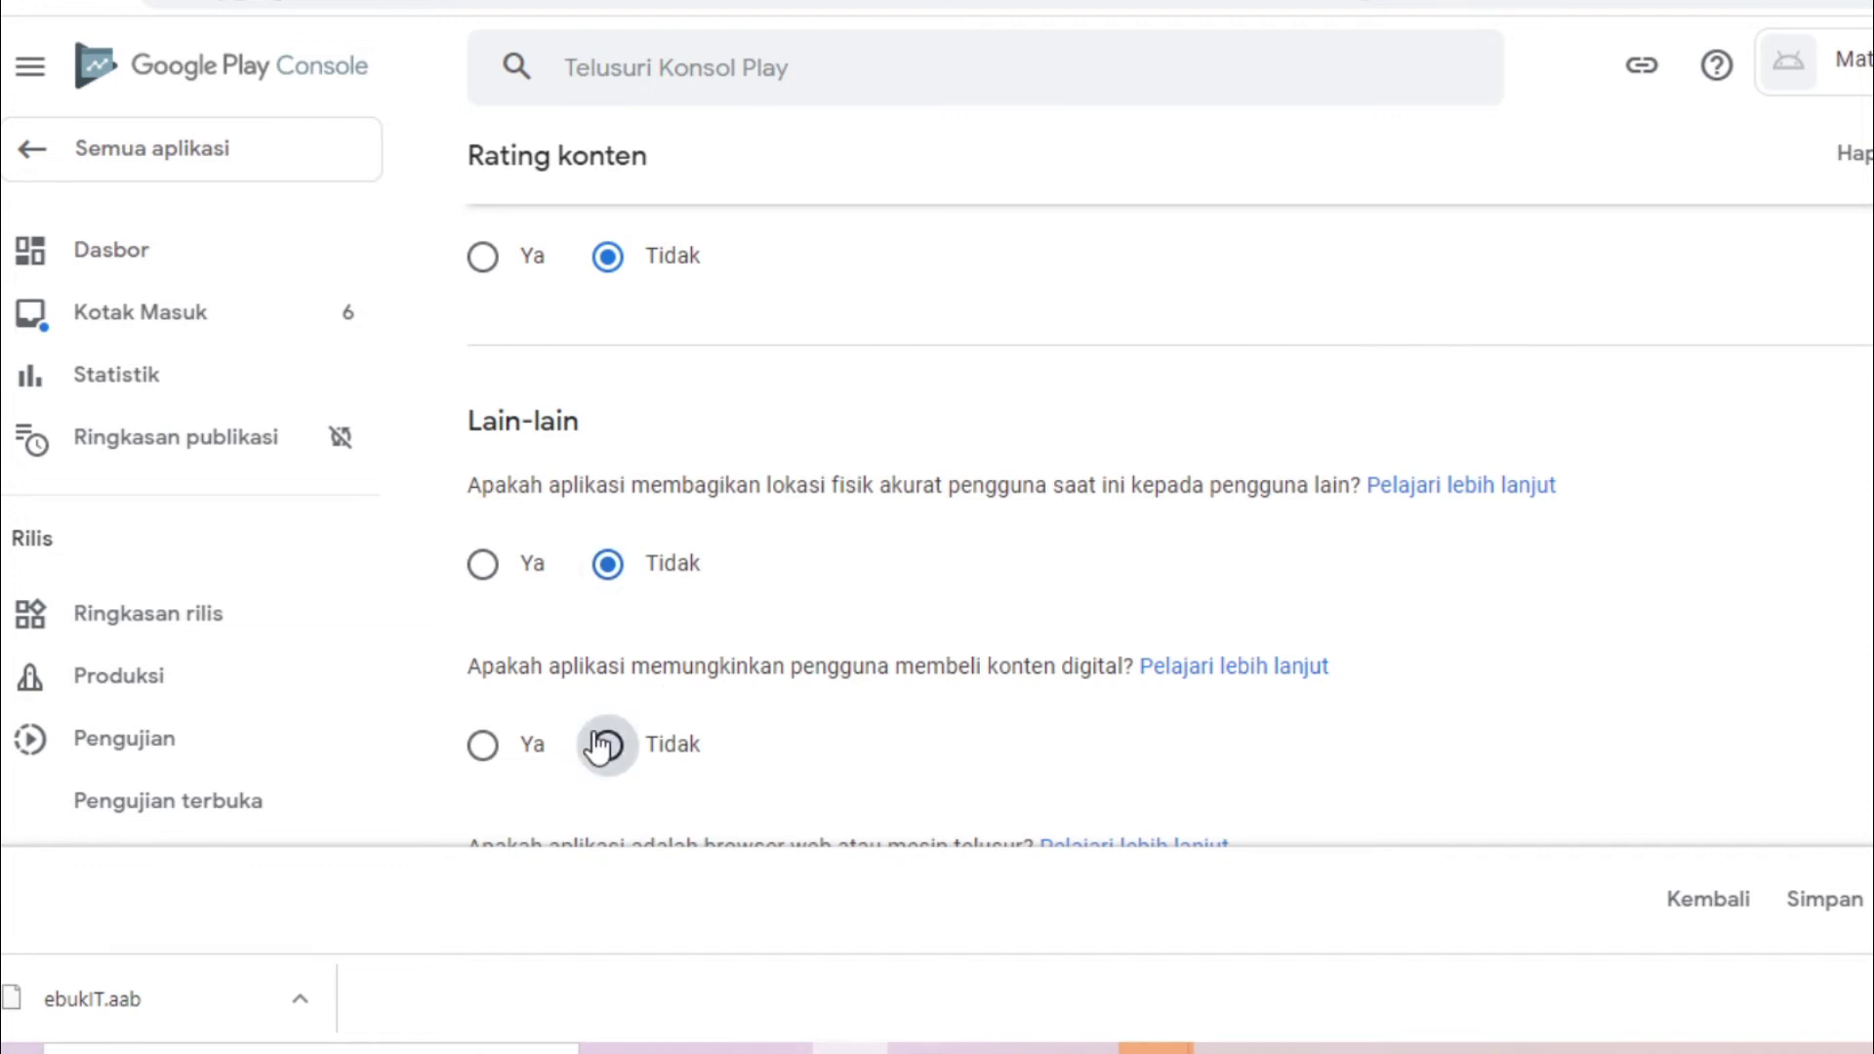
scroll(682, 548, down, 4)
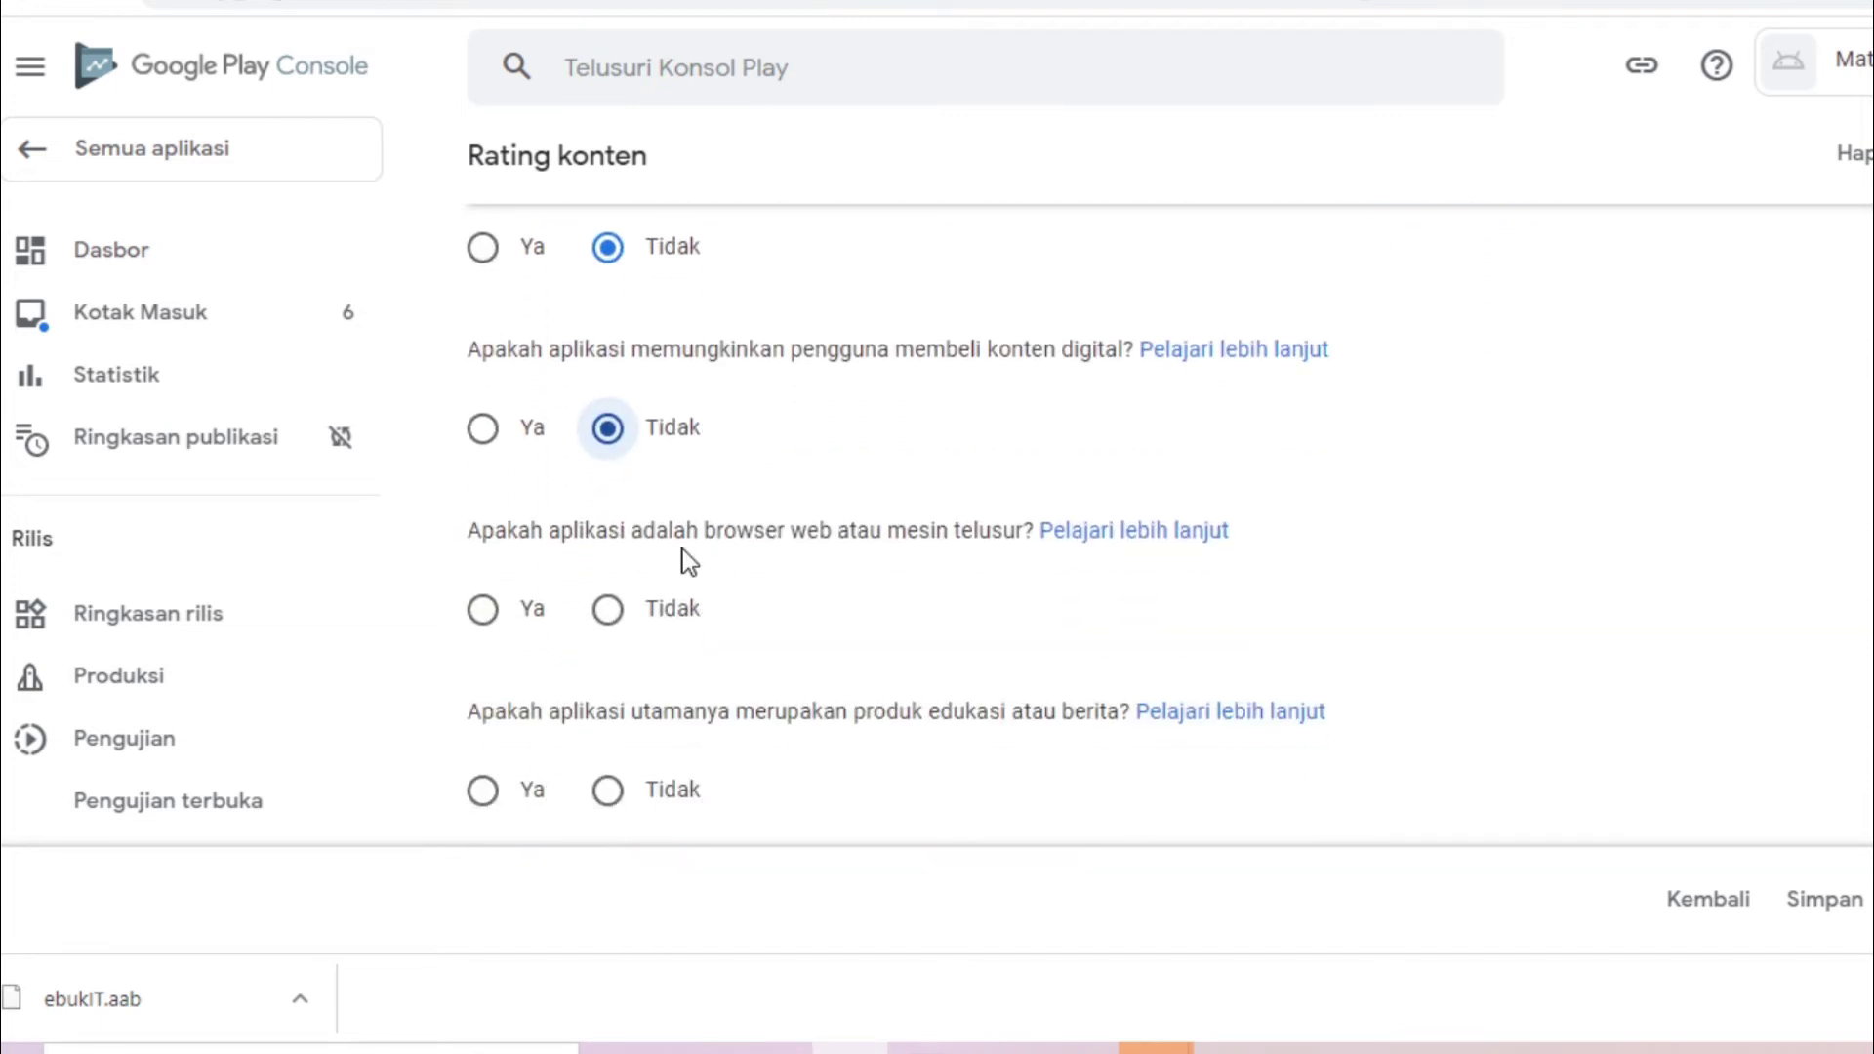
click(613, 608)
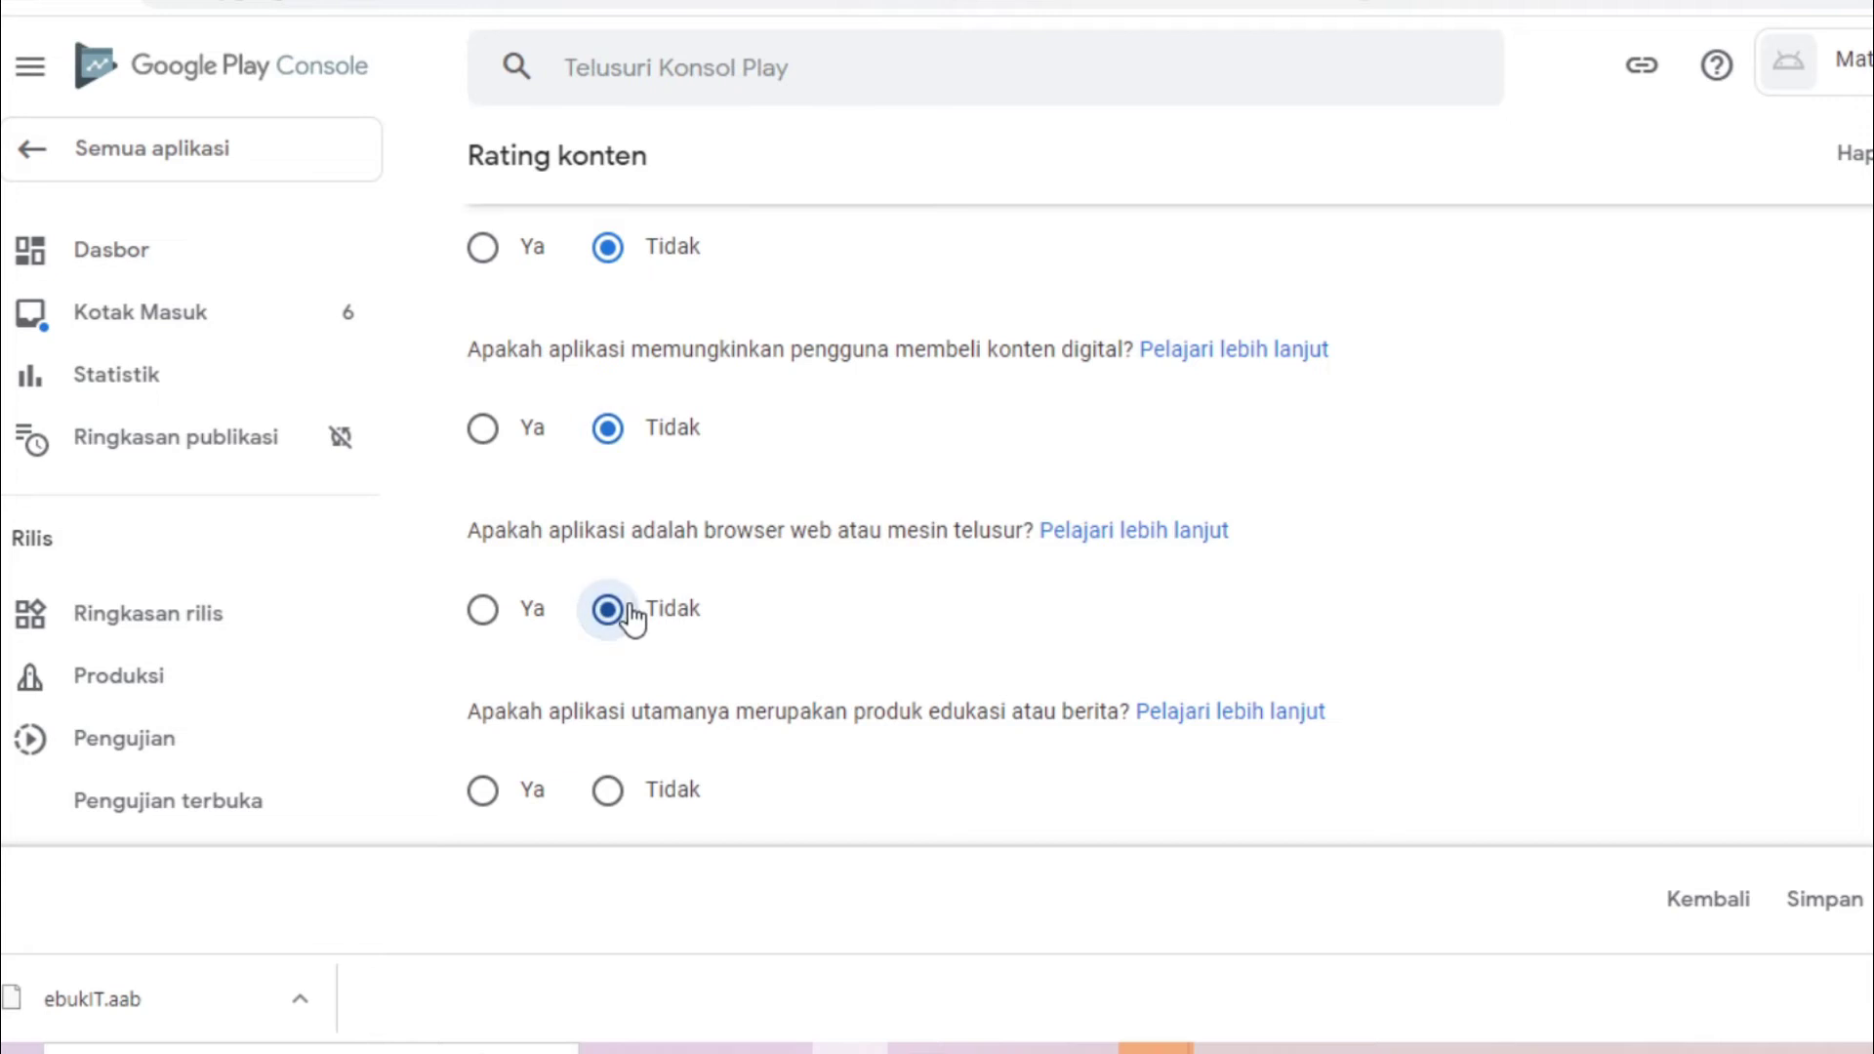
scroll(1169, 454, down, 3)
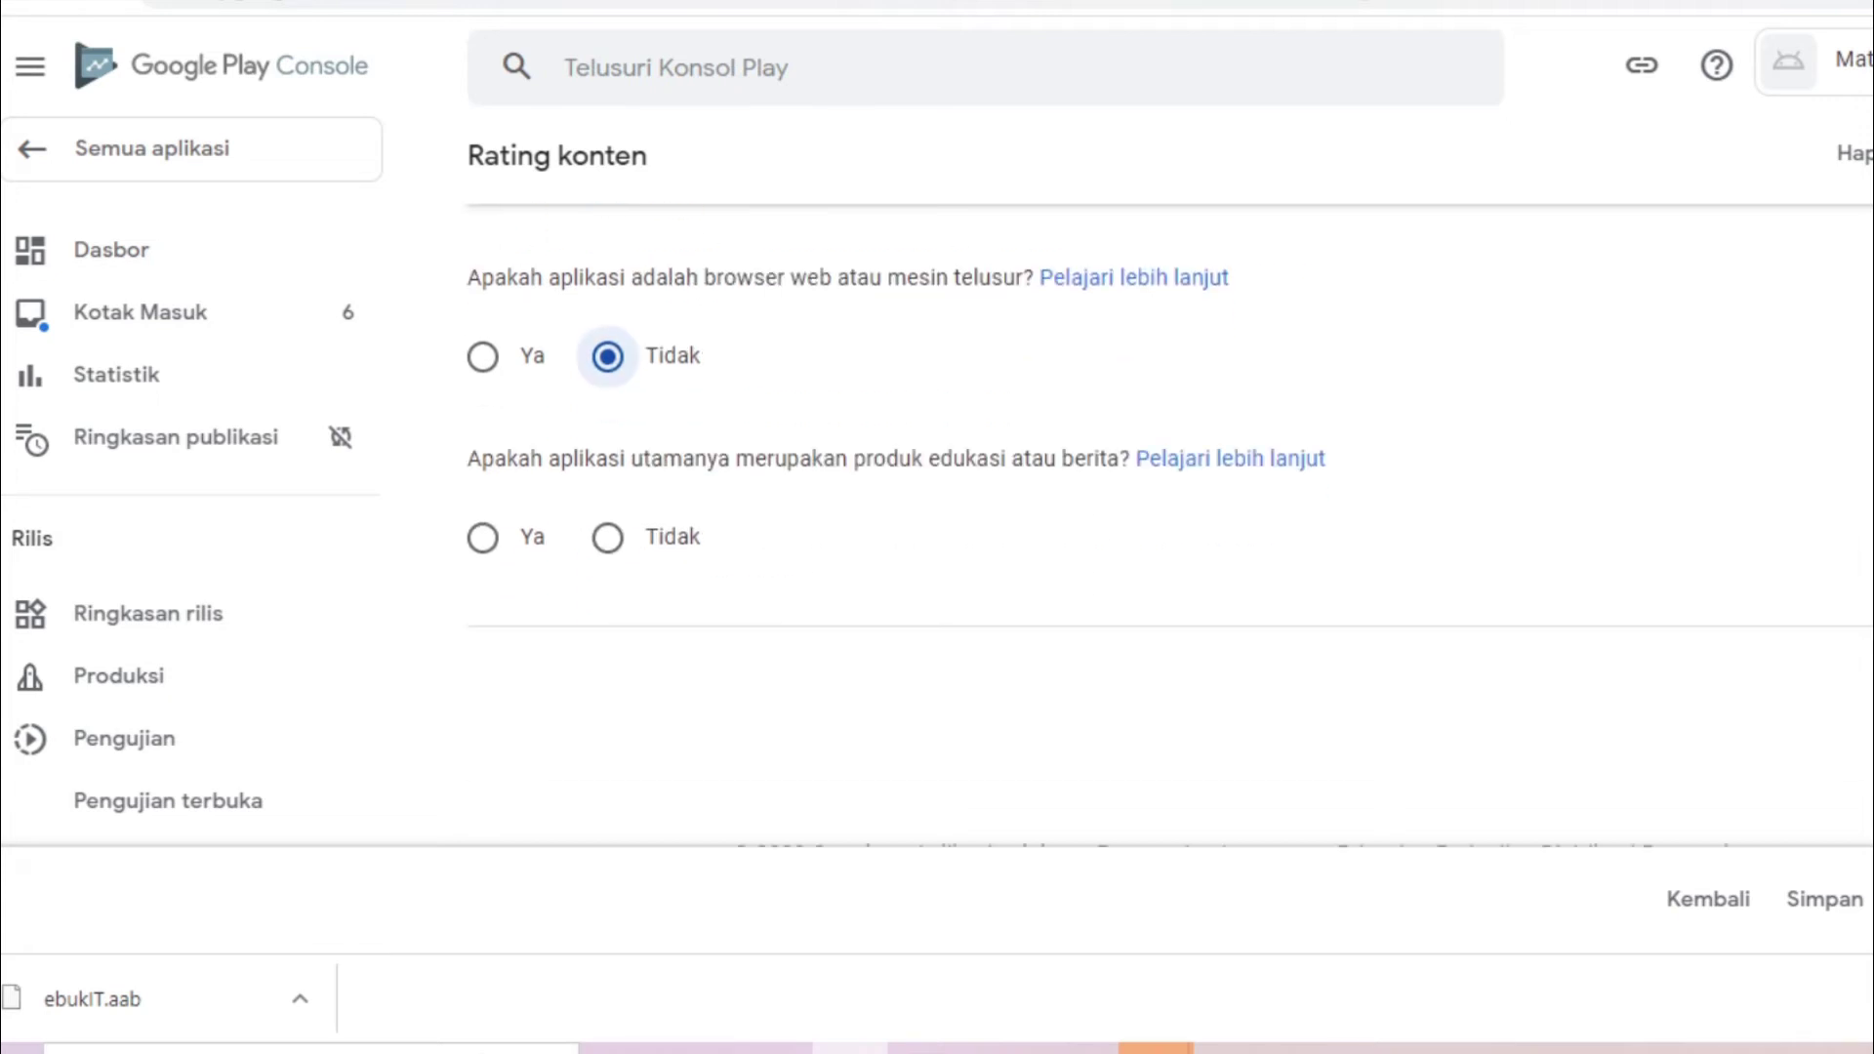
click(487, 540)
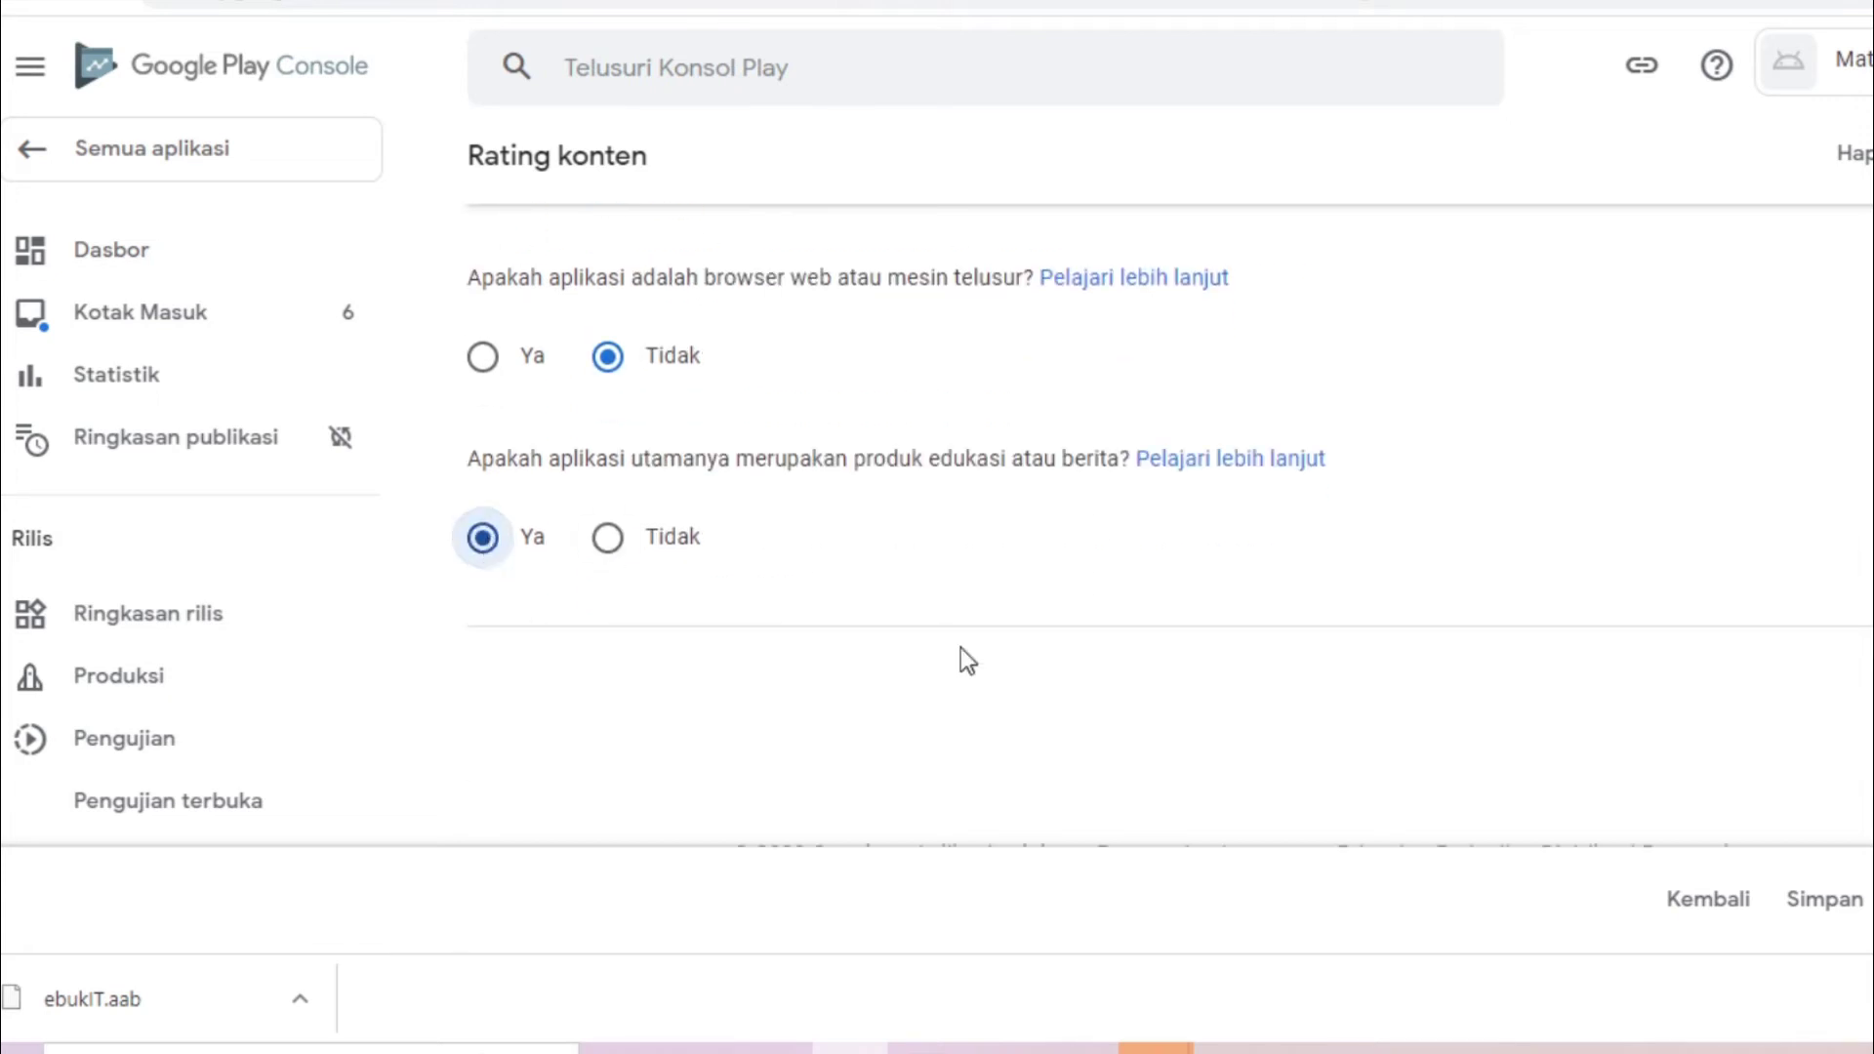
click(1834, 900)
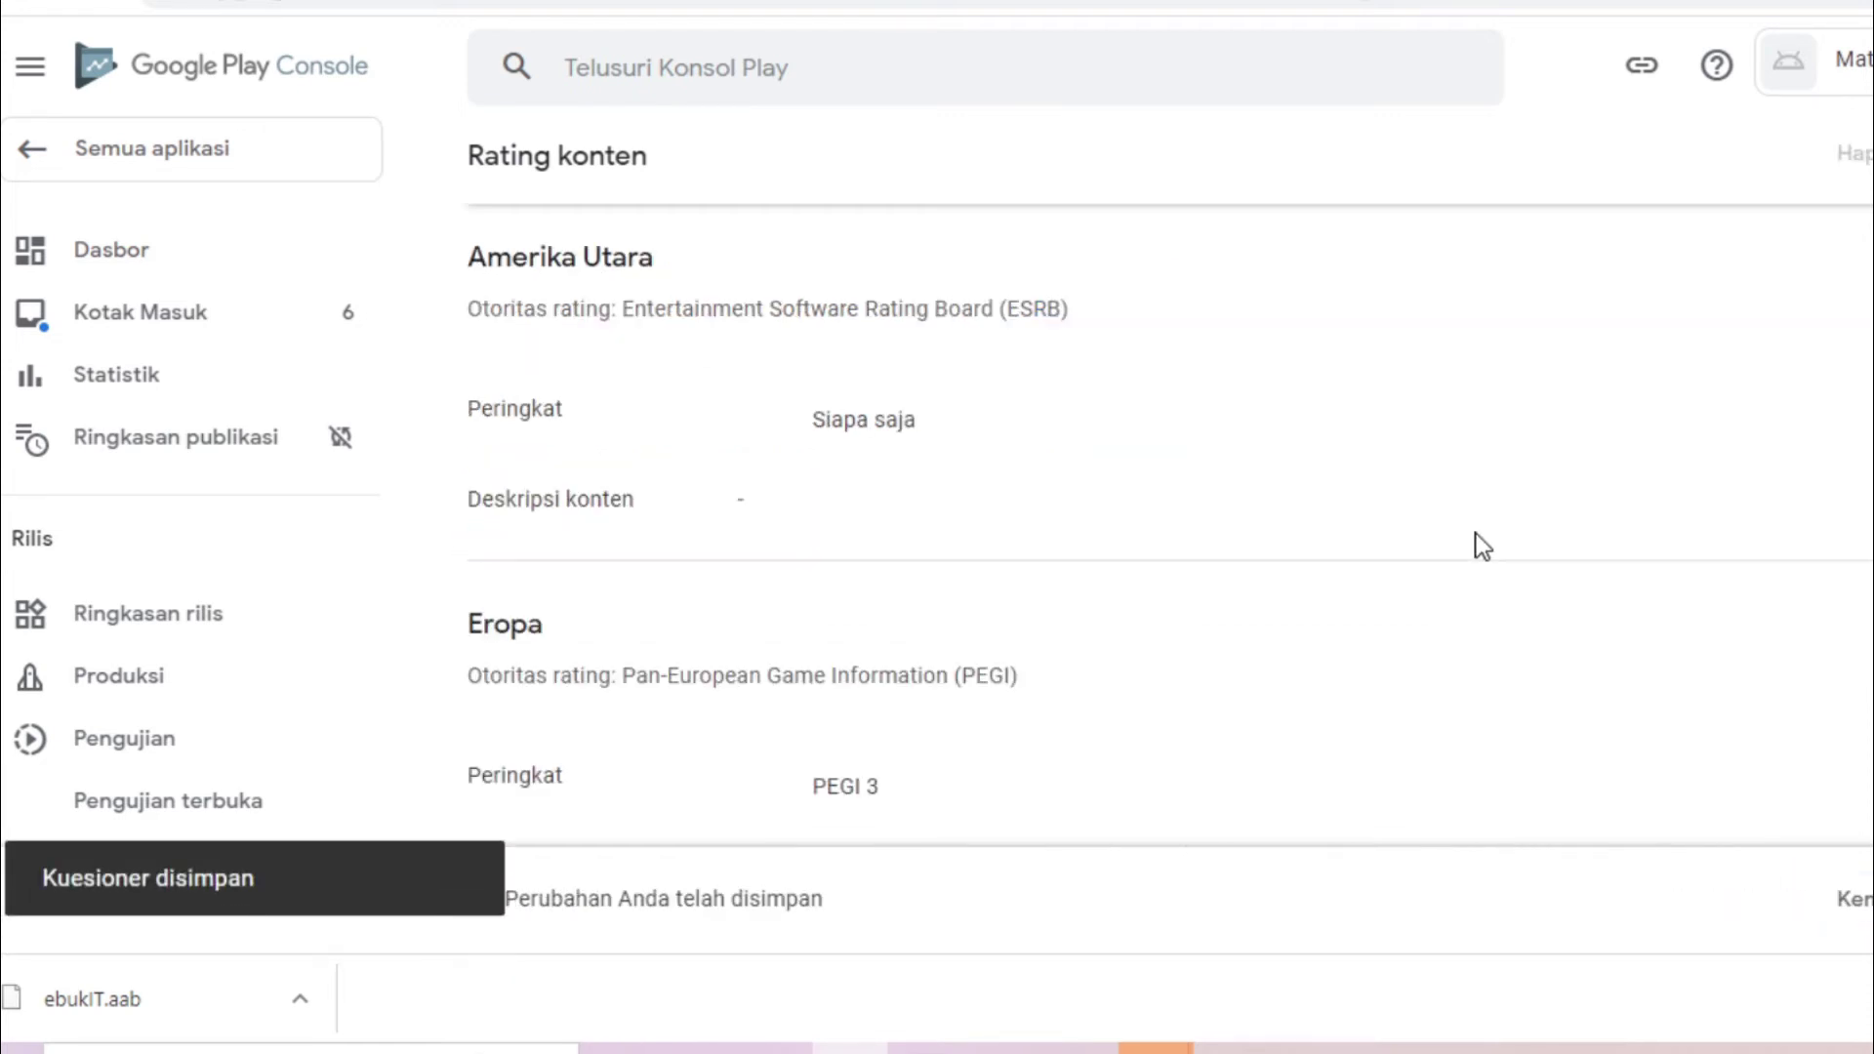
Review the ESRB and PEGI rating results, then go back to Dasbor
scroll(1172, 488, down, 10)
scroll(1171, 488, up, 3)
scroll(1172, 488, down, 2)
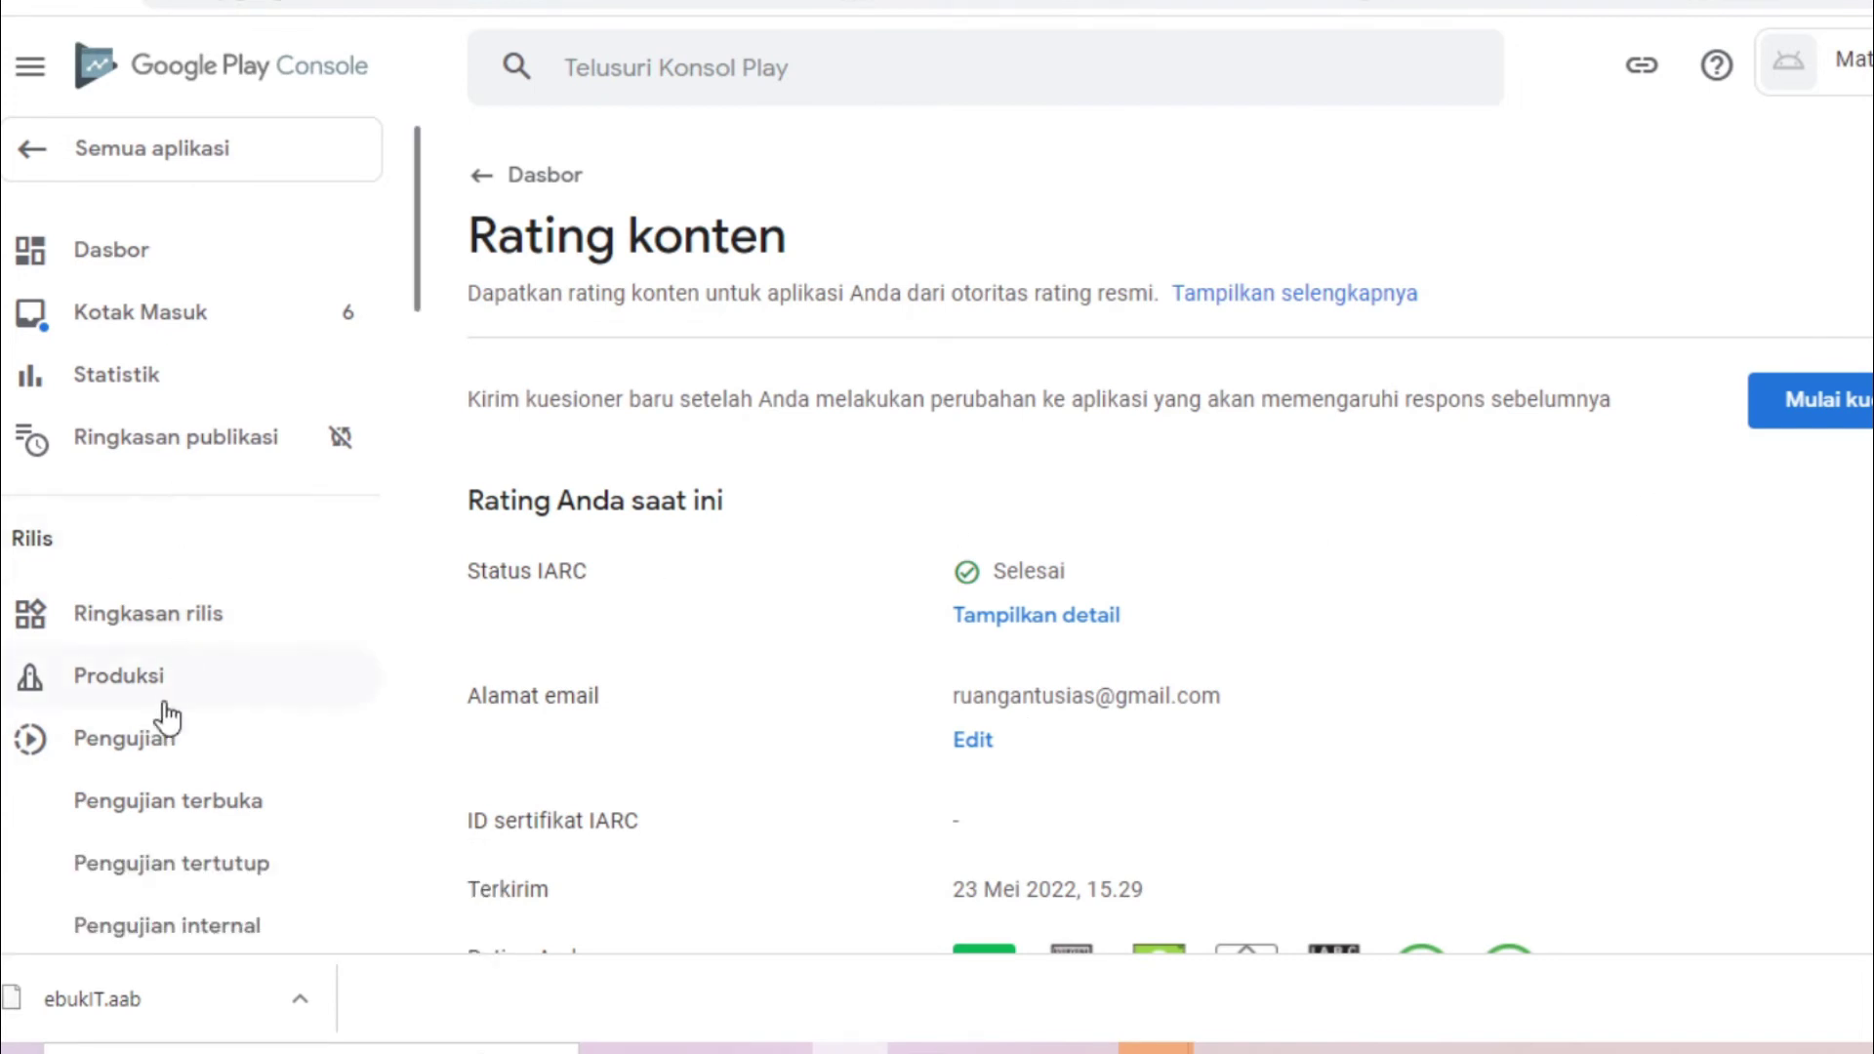
click(188, 269)
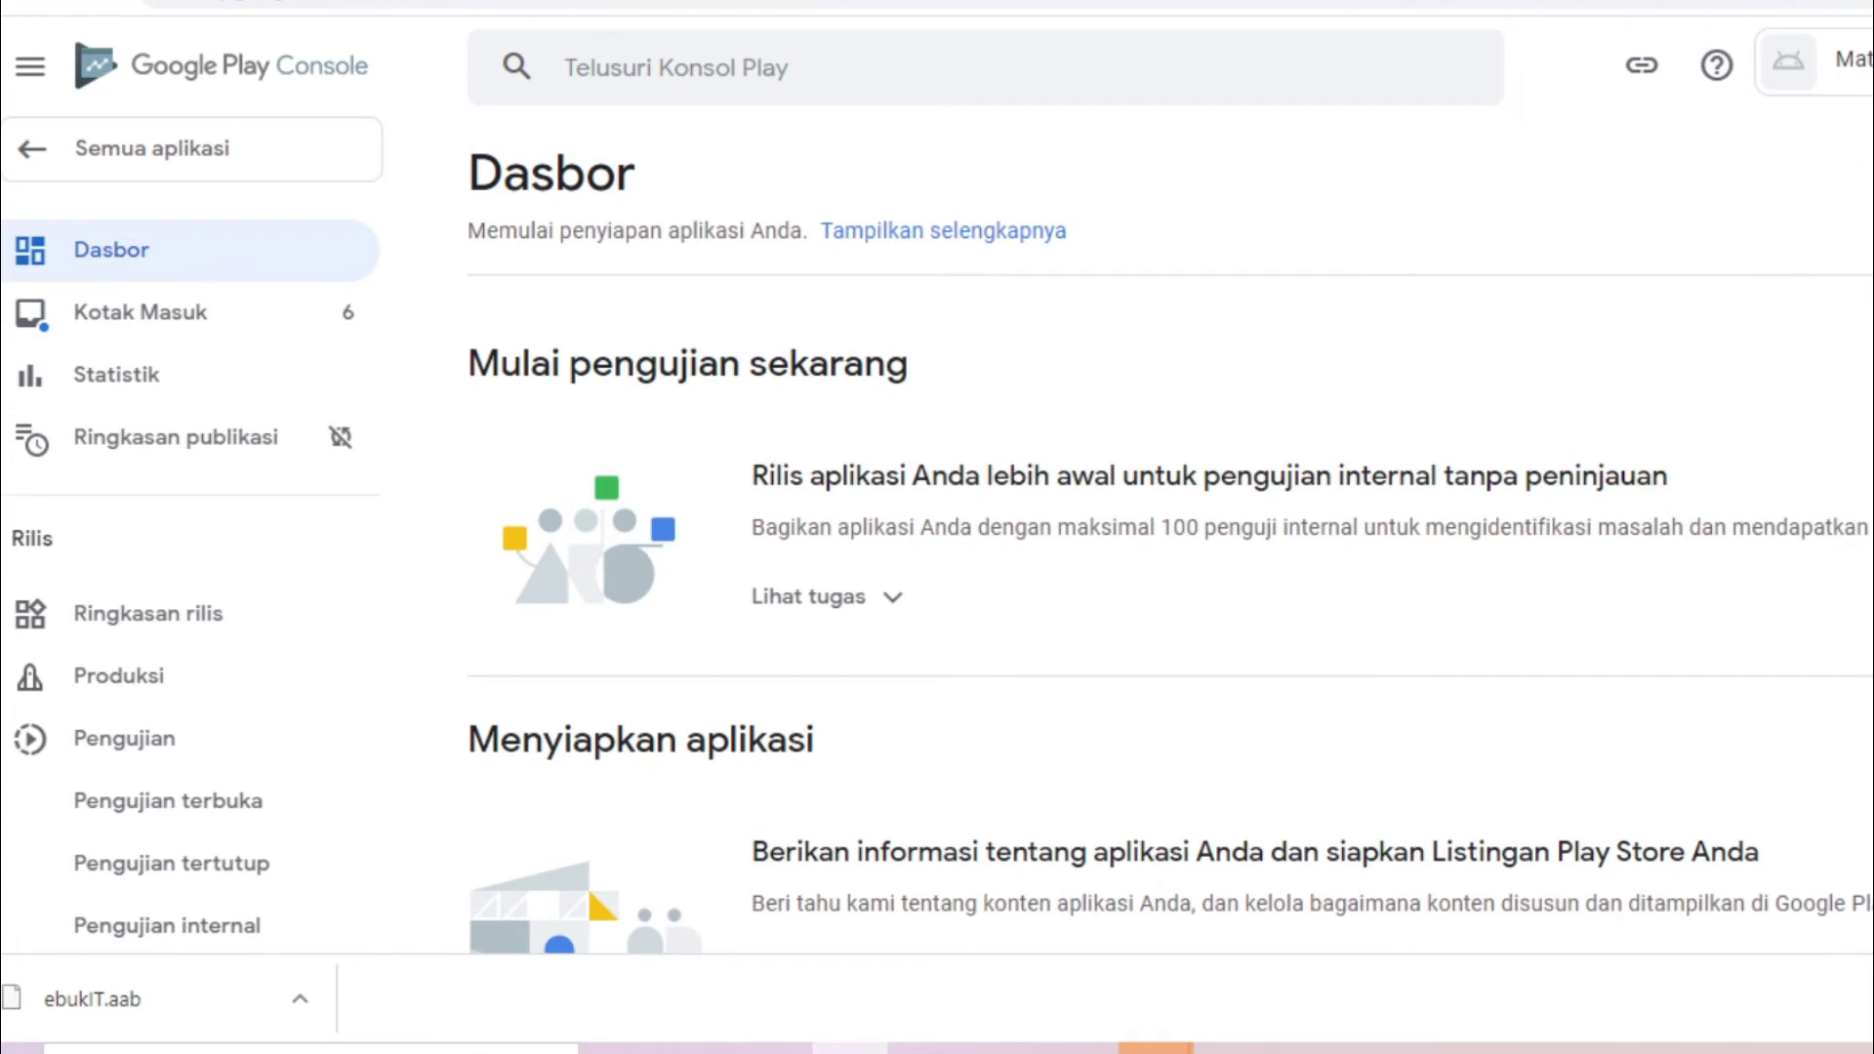
Open Target audiens and tick the '18 tahun ke atas' and 16-17 age groups
scroll(1172, 586, down, 10)
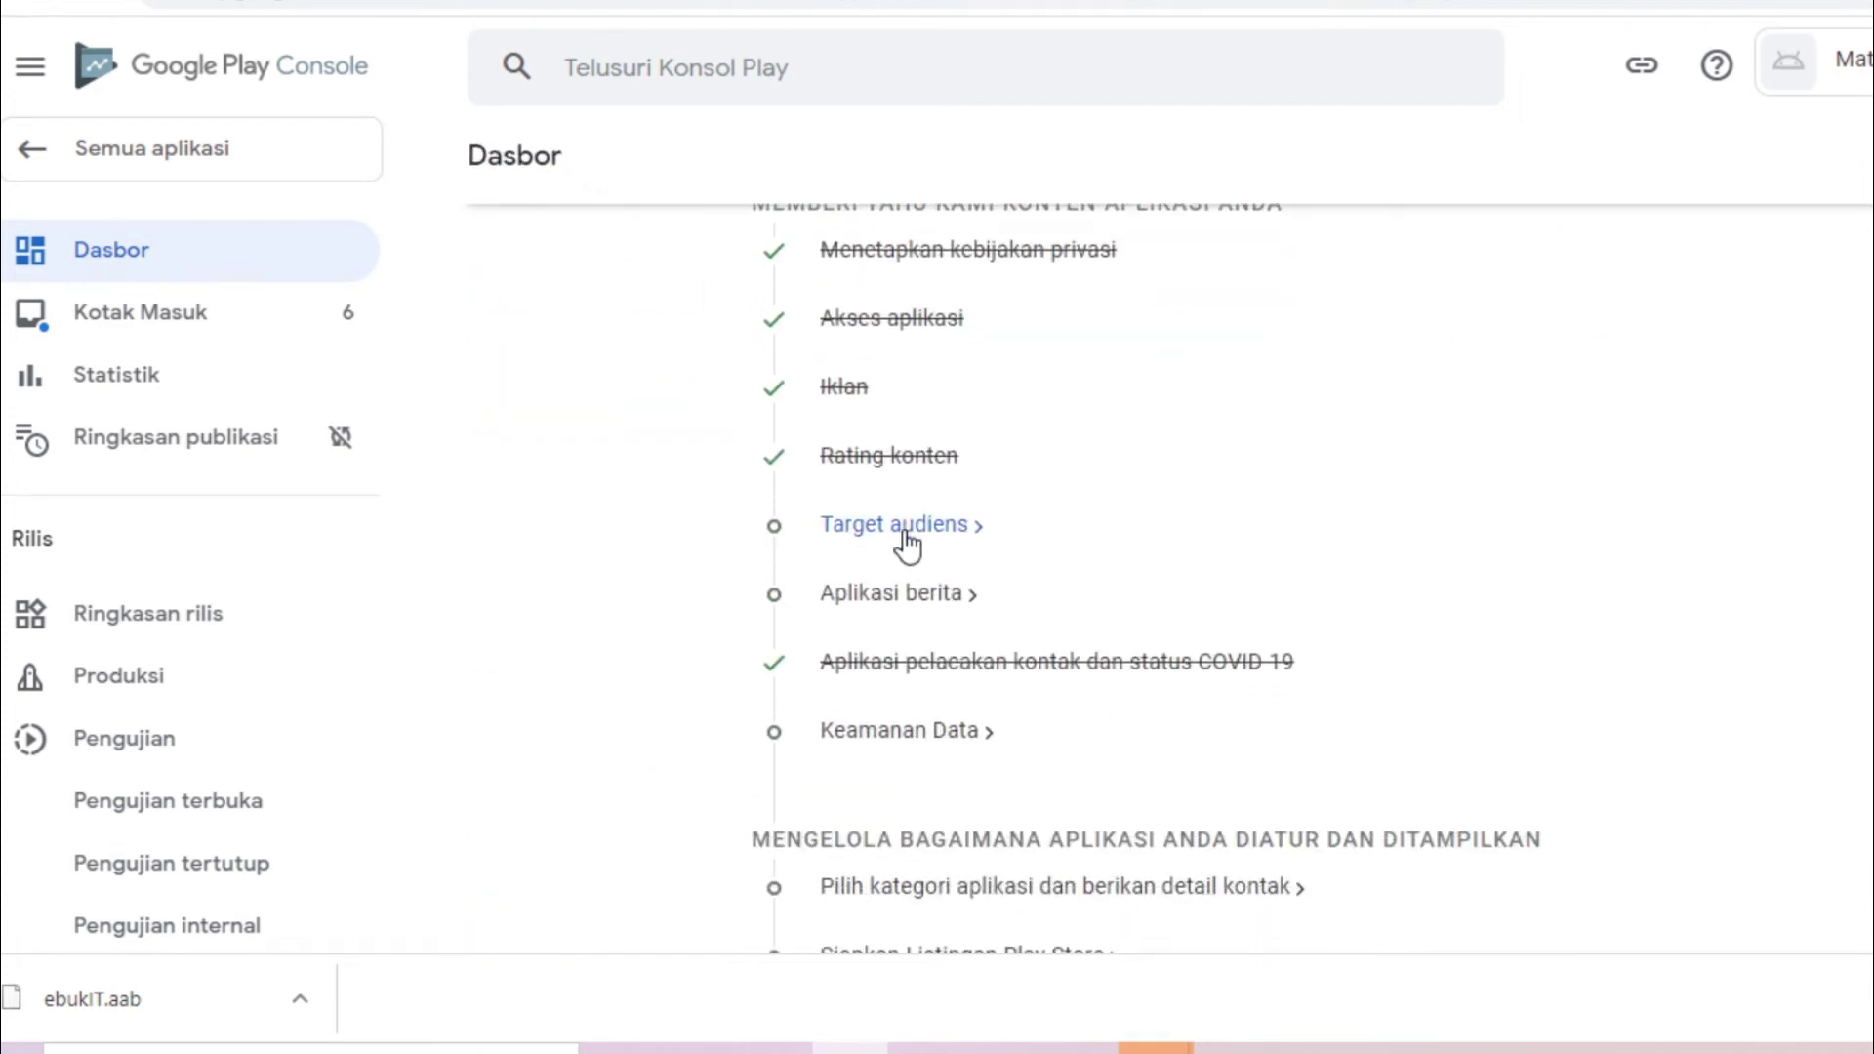
click(907, 547)
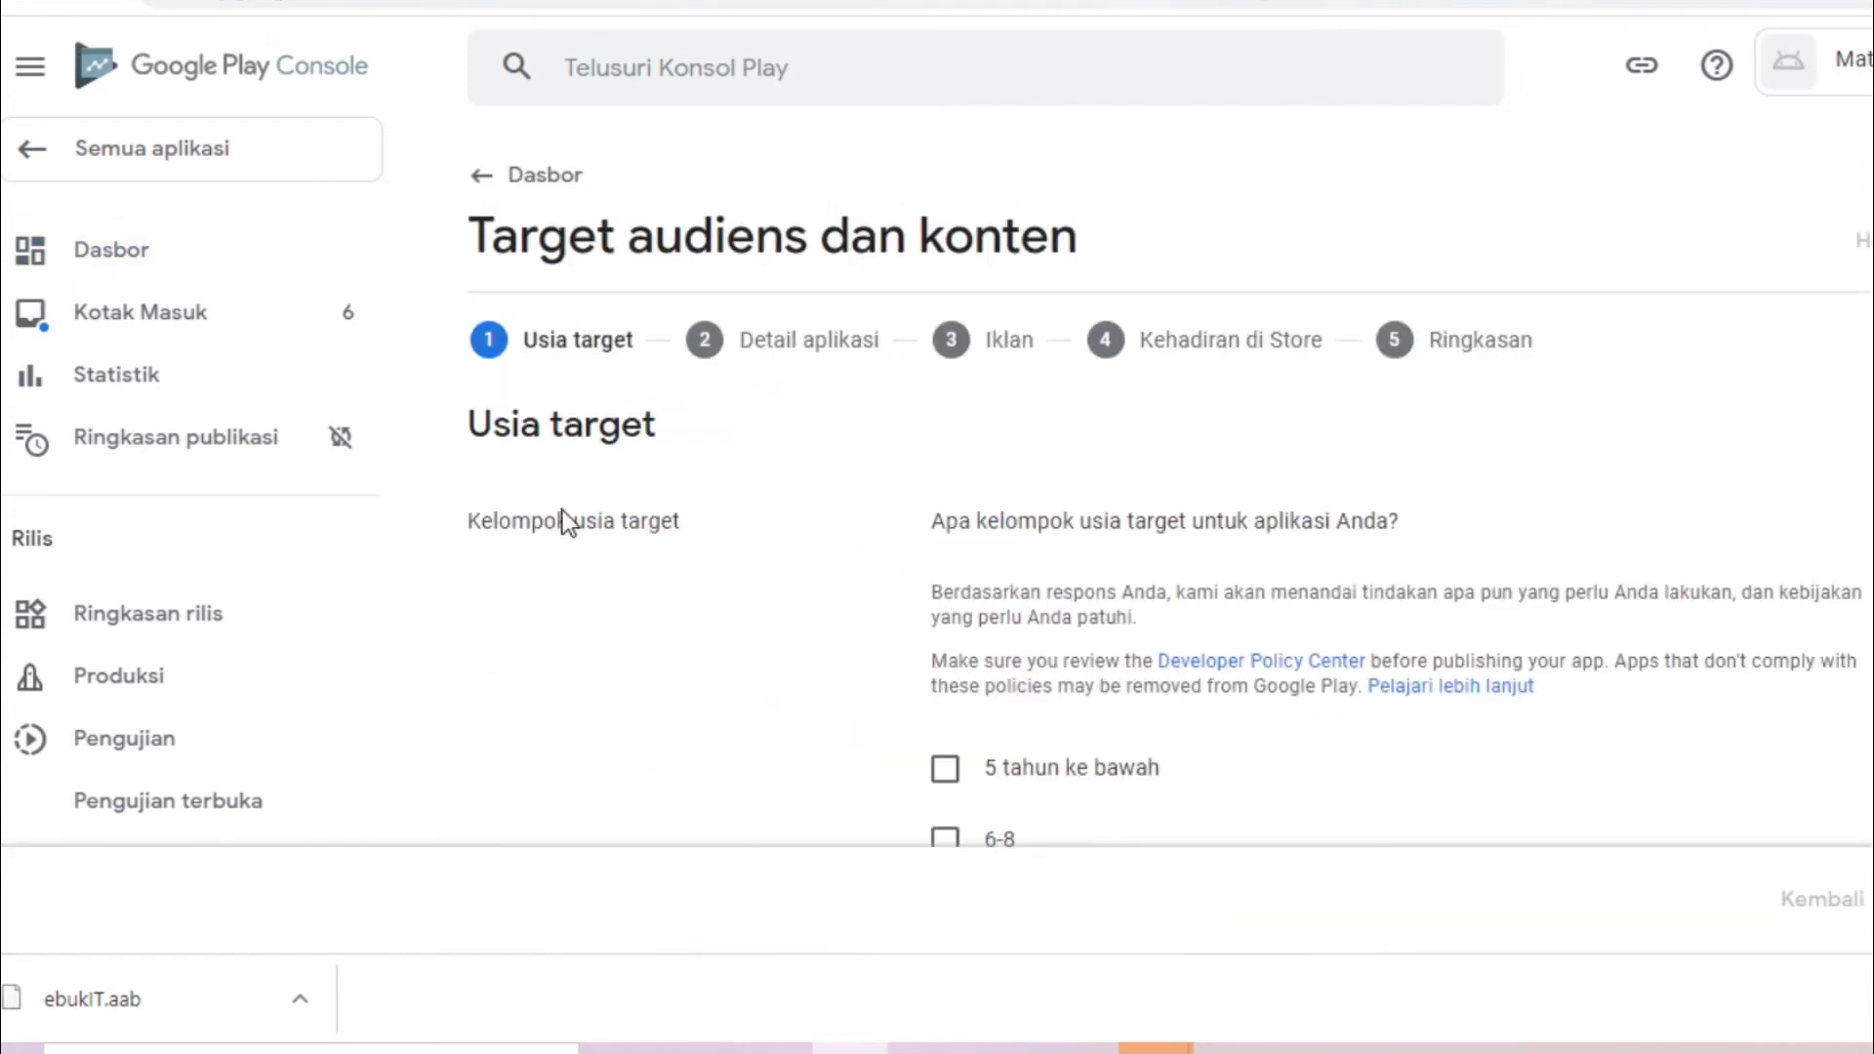
scroll(1161, 547, down, 3)
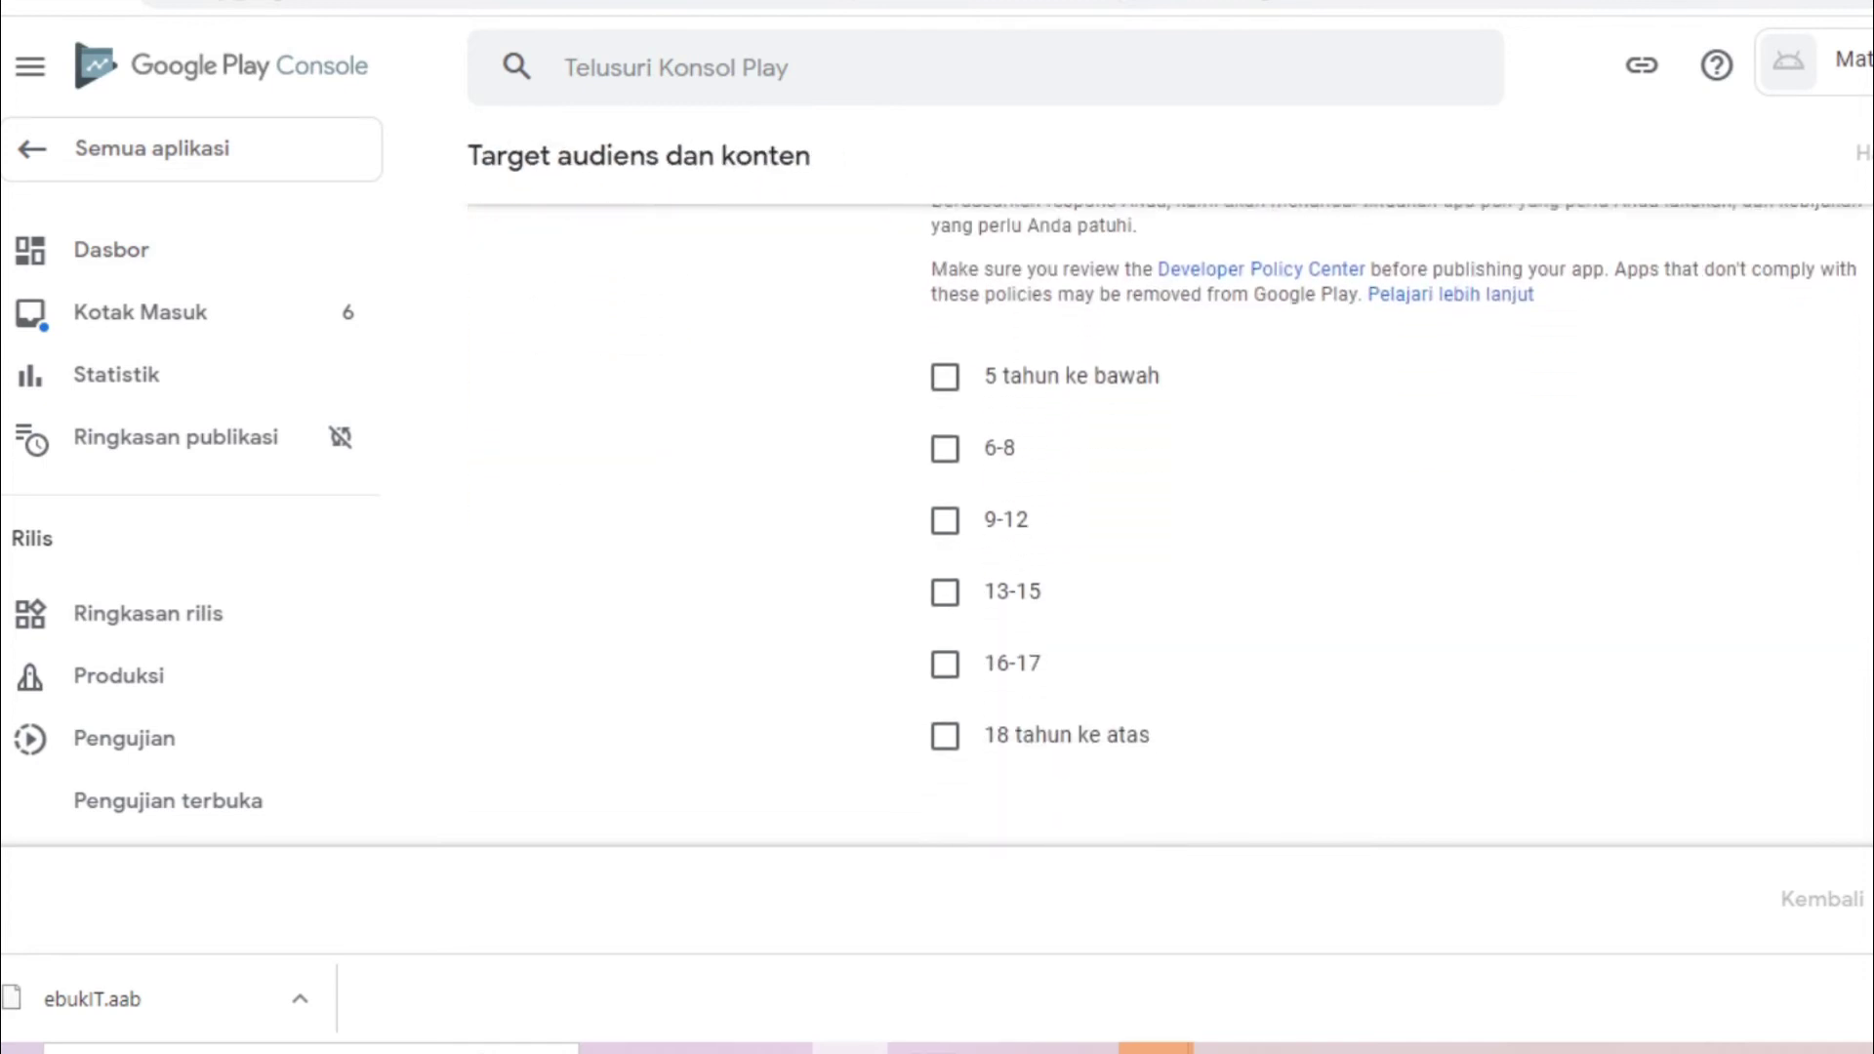
click(943, 682)
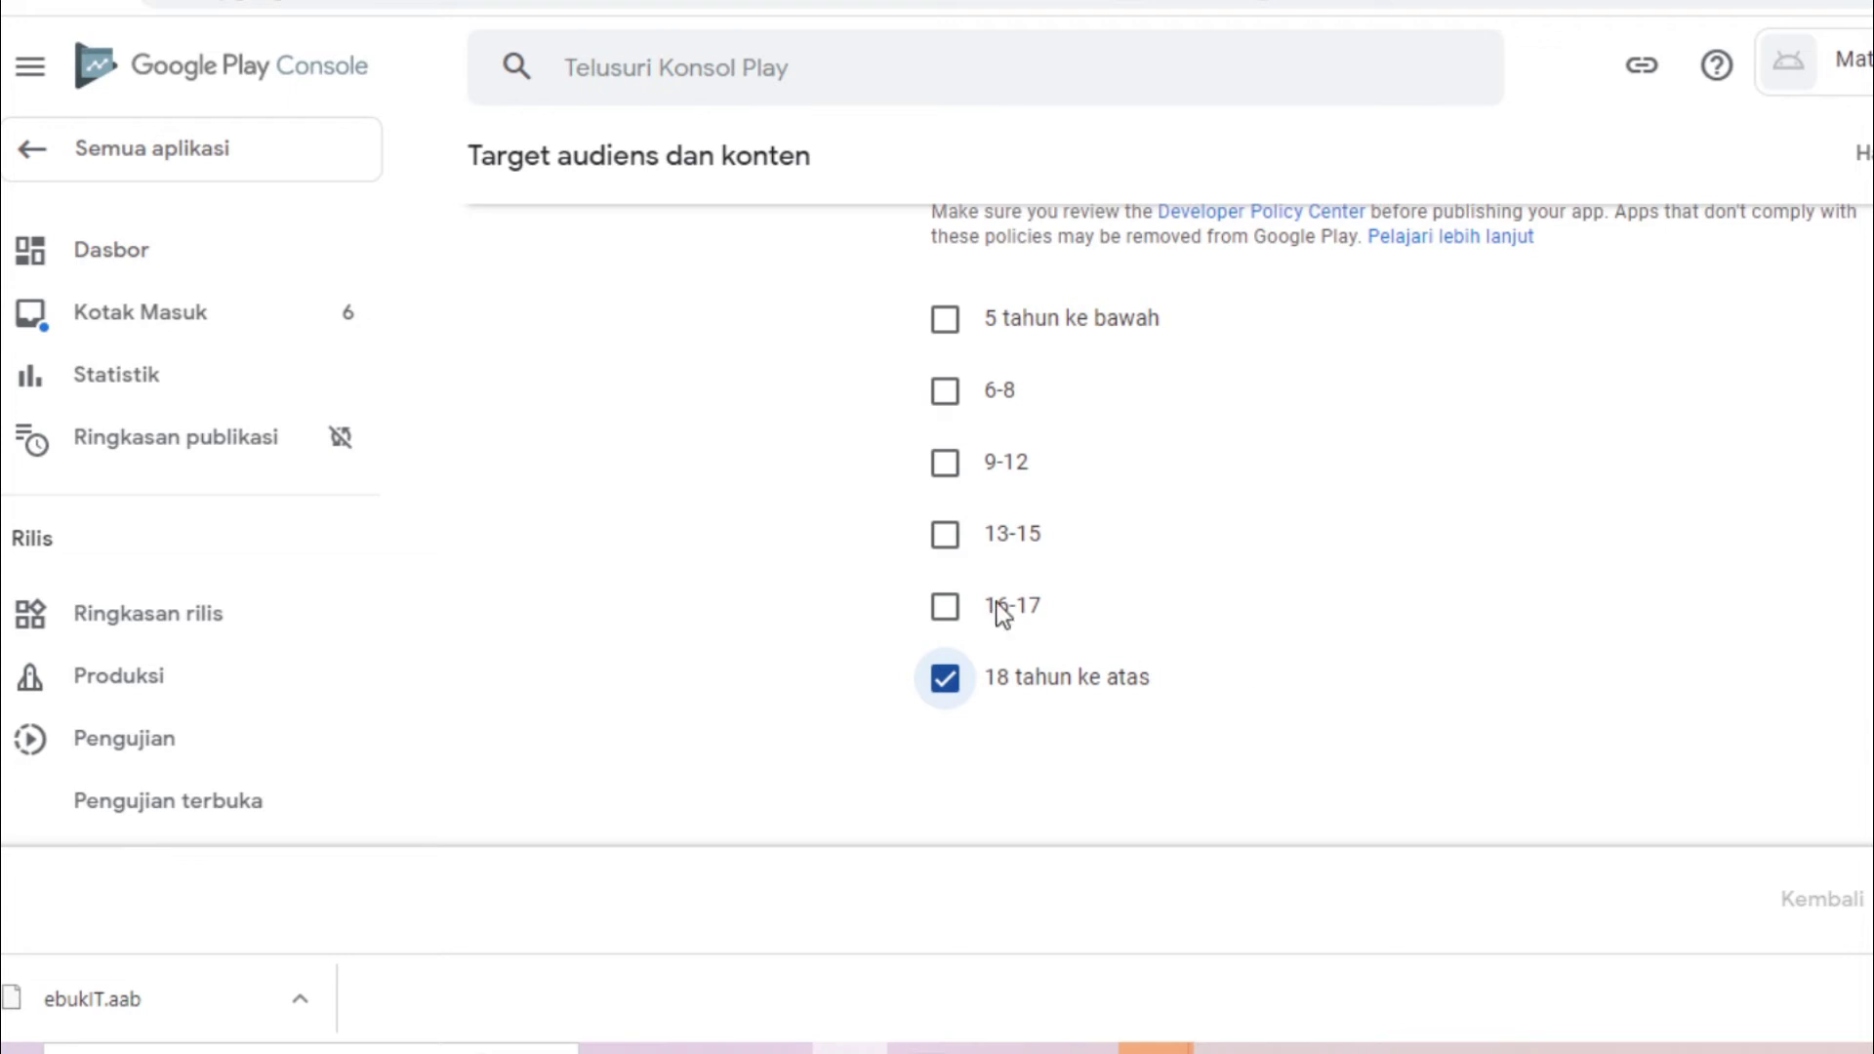
click(945, 608)
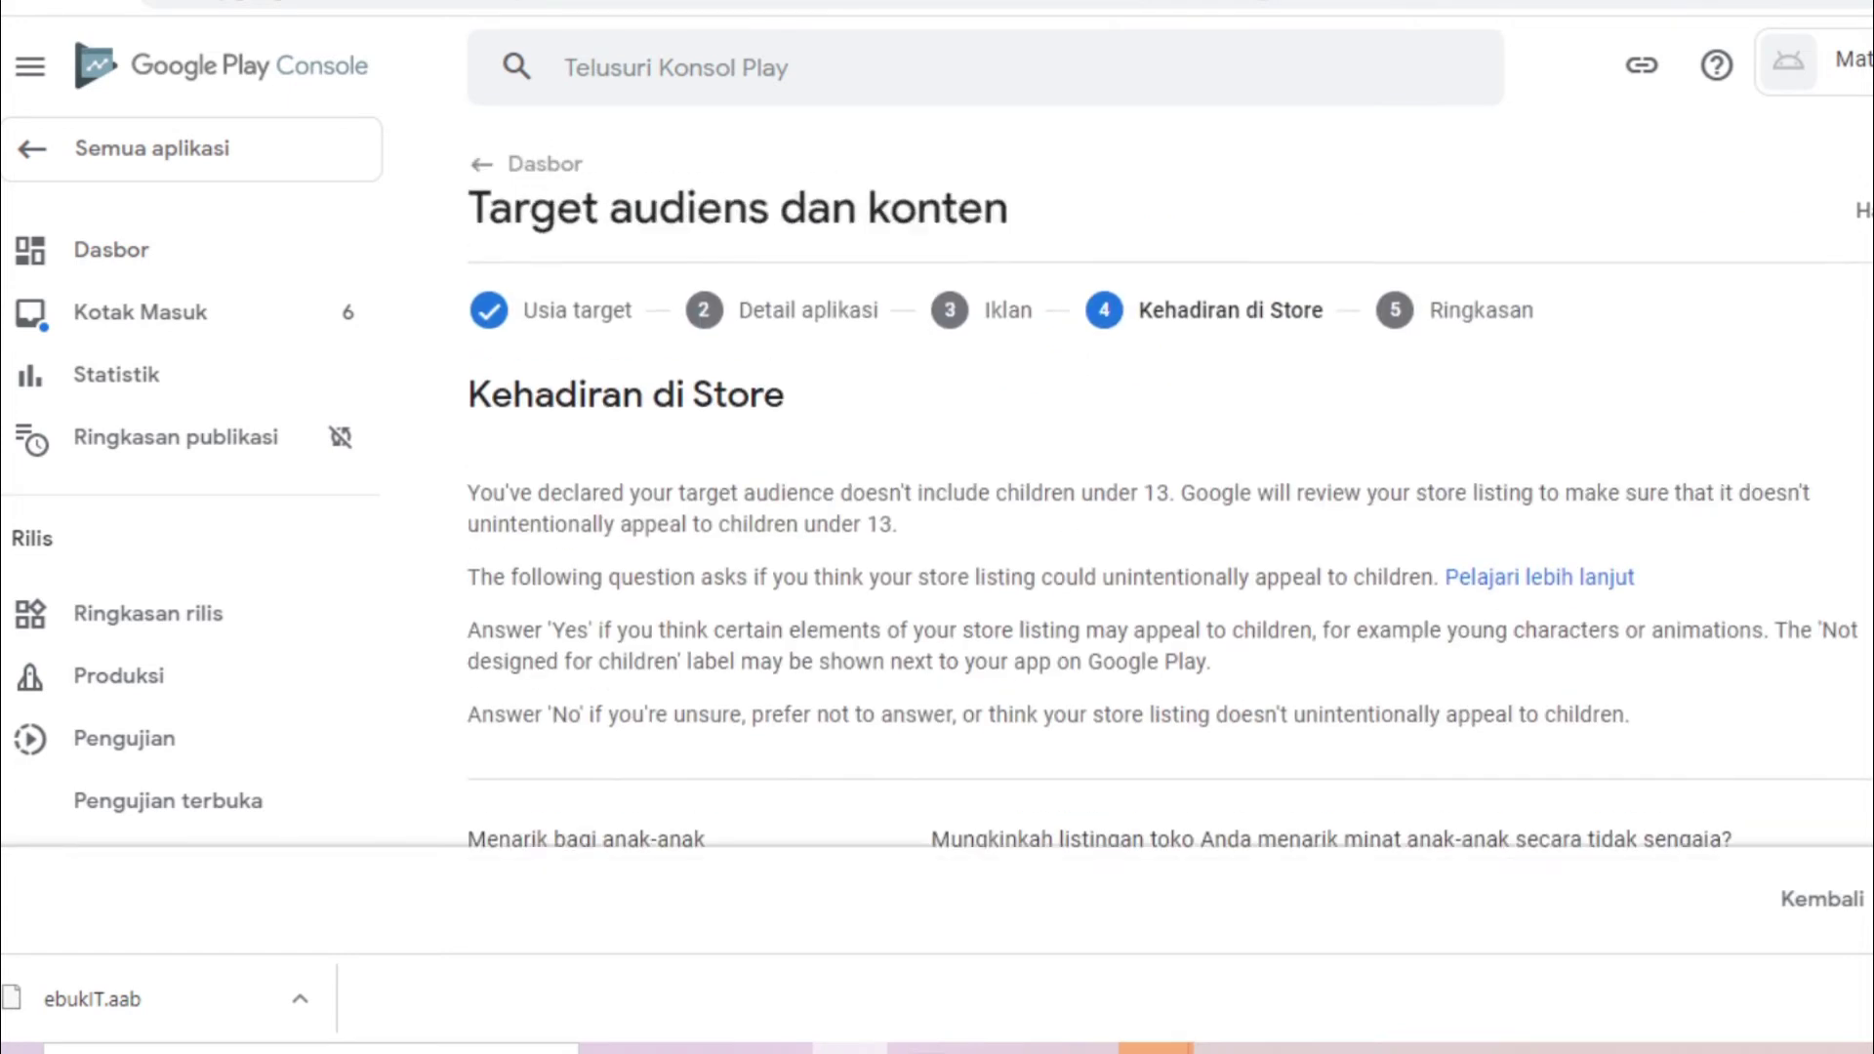
scroll(1172, 586, down, 7)
click(1824, 899)
Add the 13-15 age group, answer Ya for appeal to children, save, and return to Dasbor
scroll(1172, 586, down, 5)
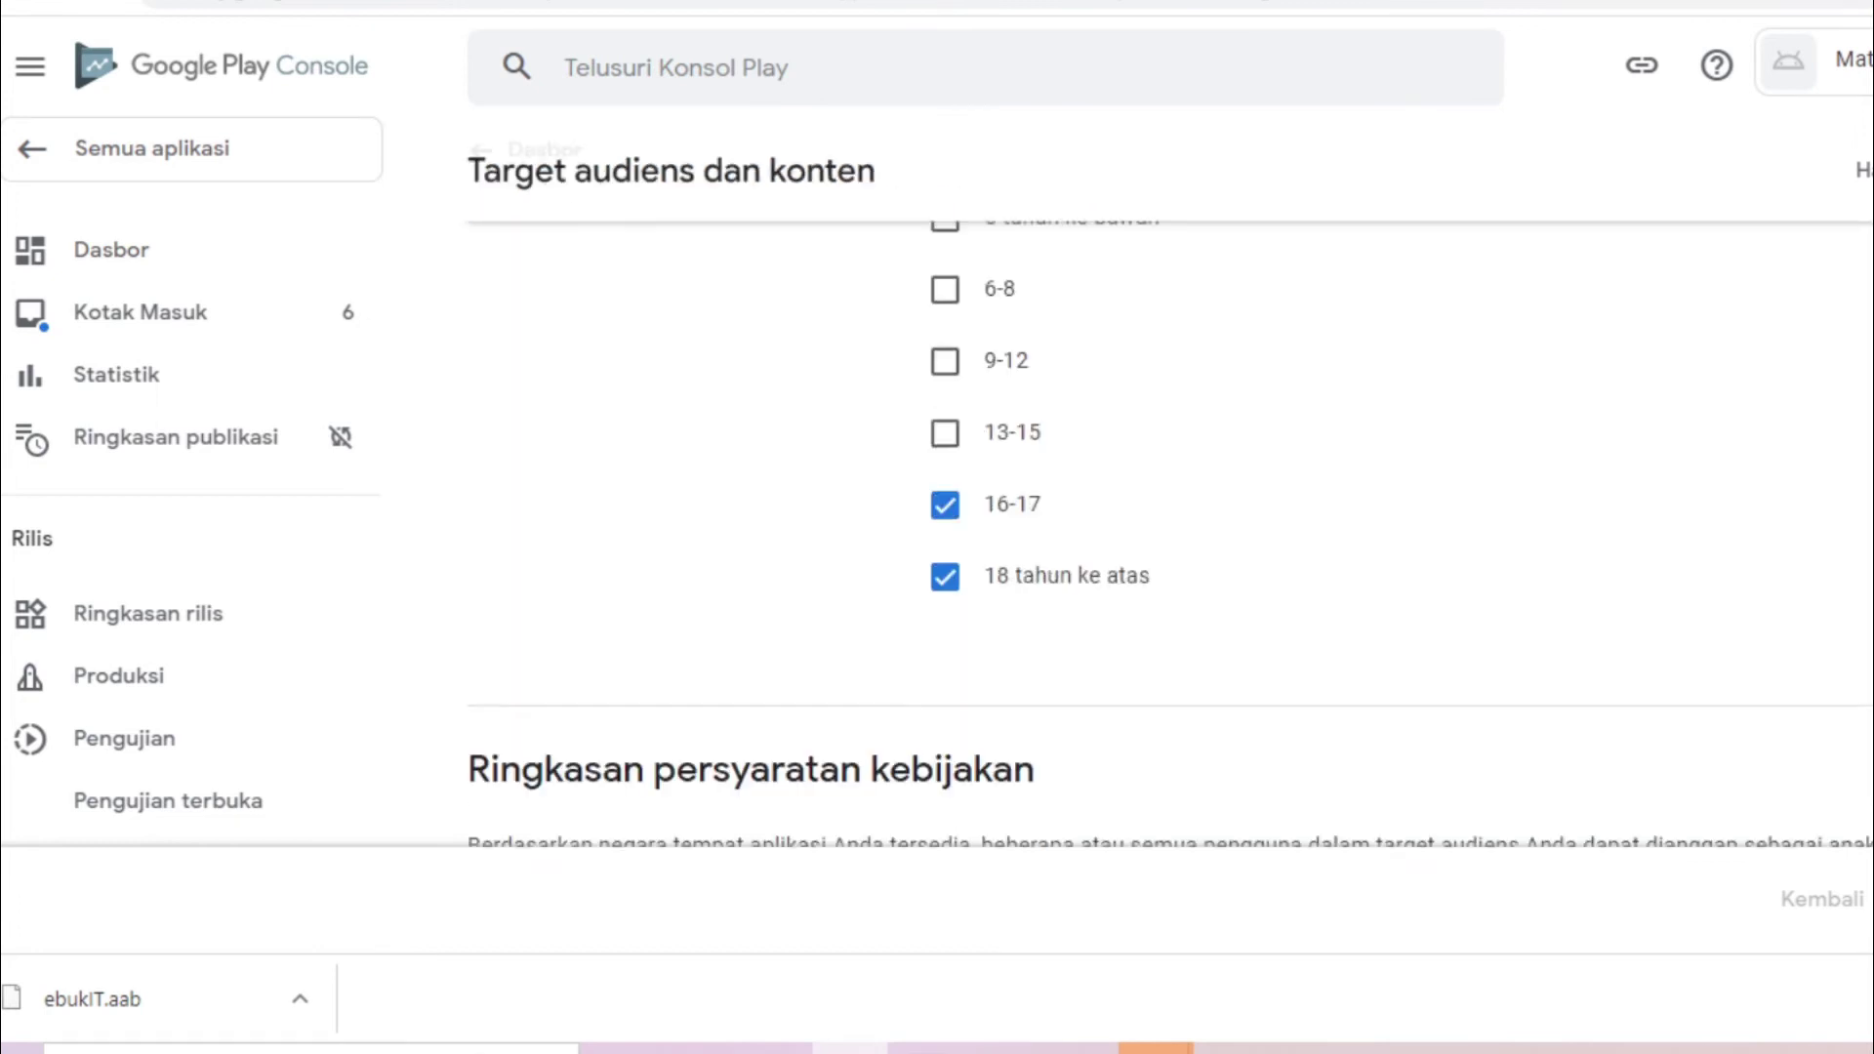
click(945, 343)
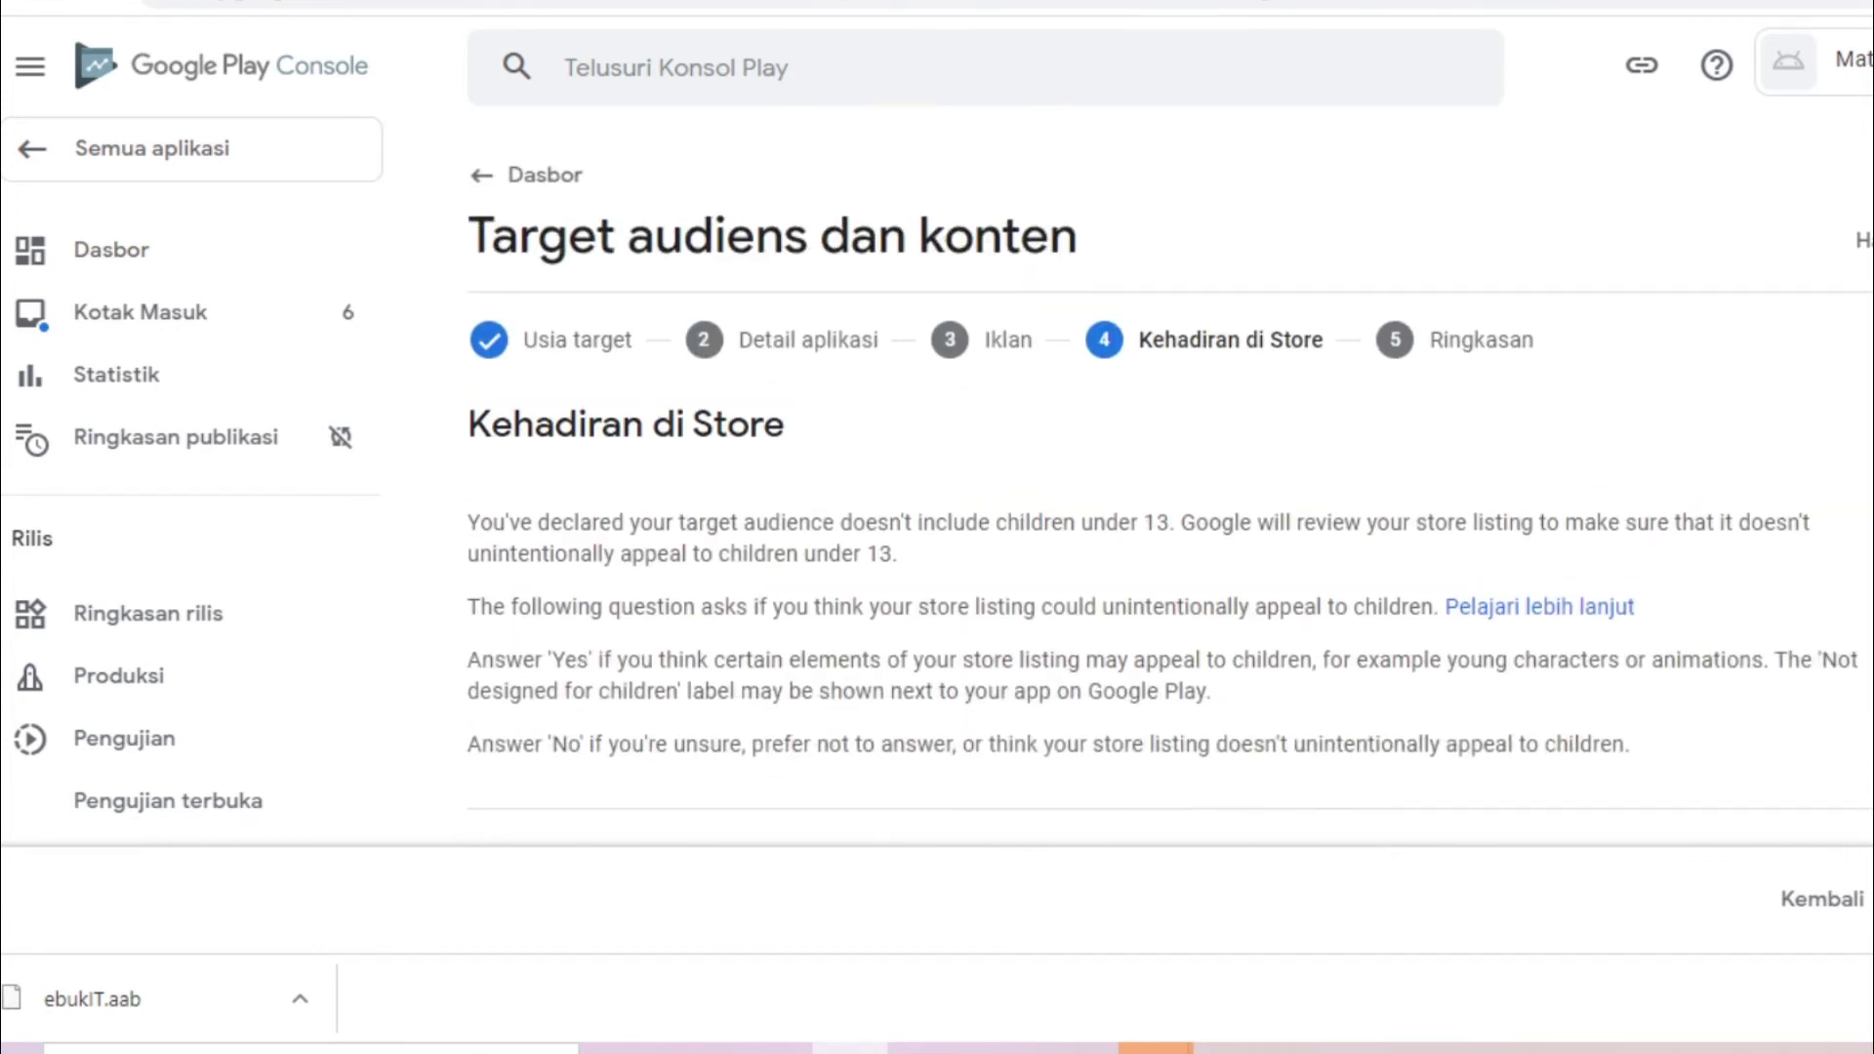
scroll(1172, 585, down, 4)
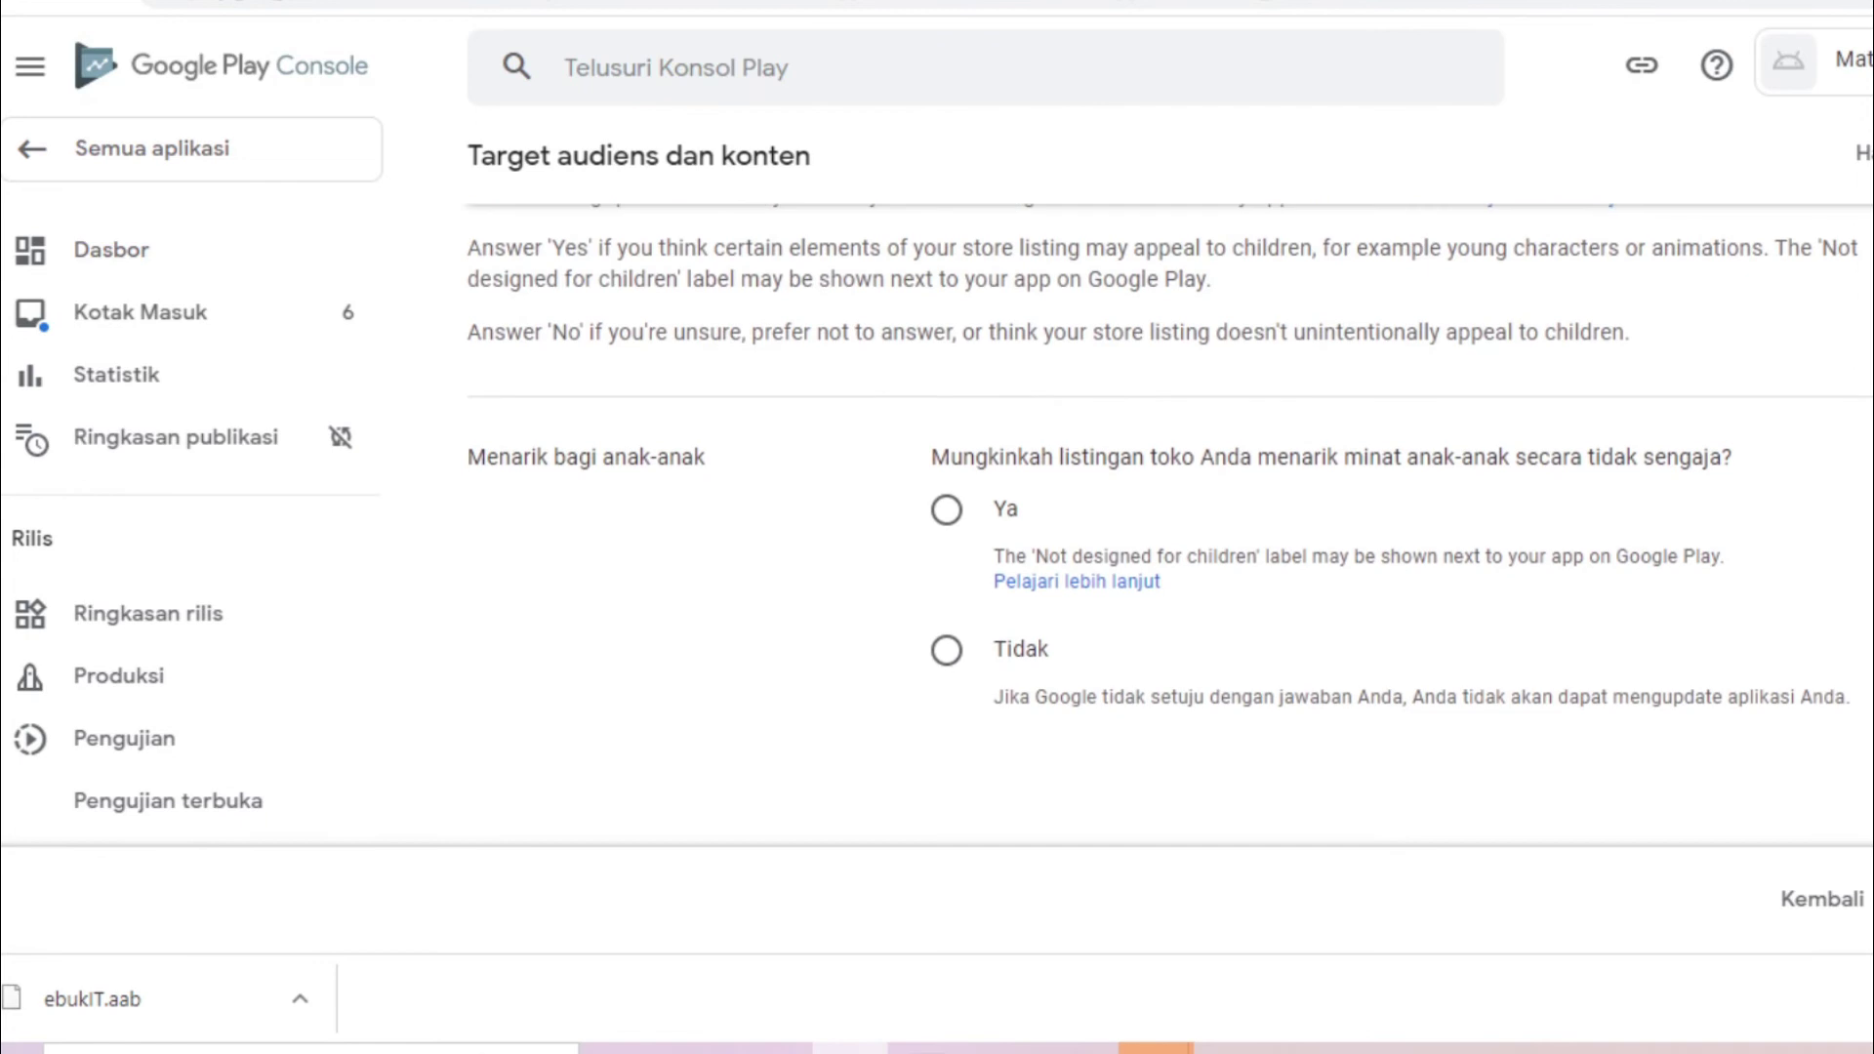
click(946, 510)
scroll(1171, 586, down, 3)
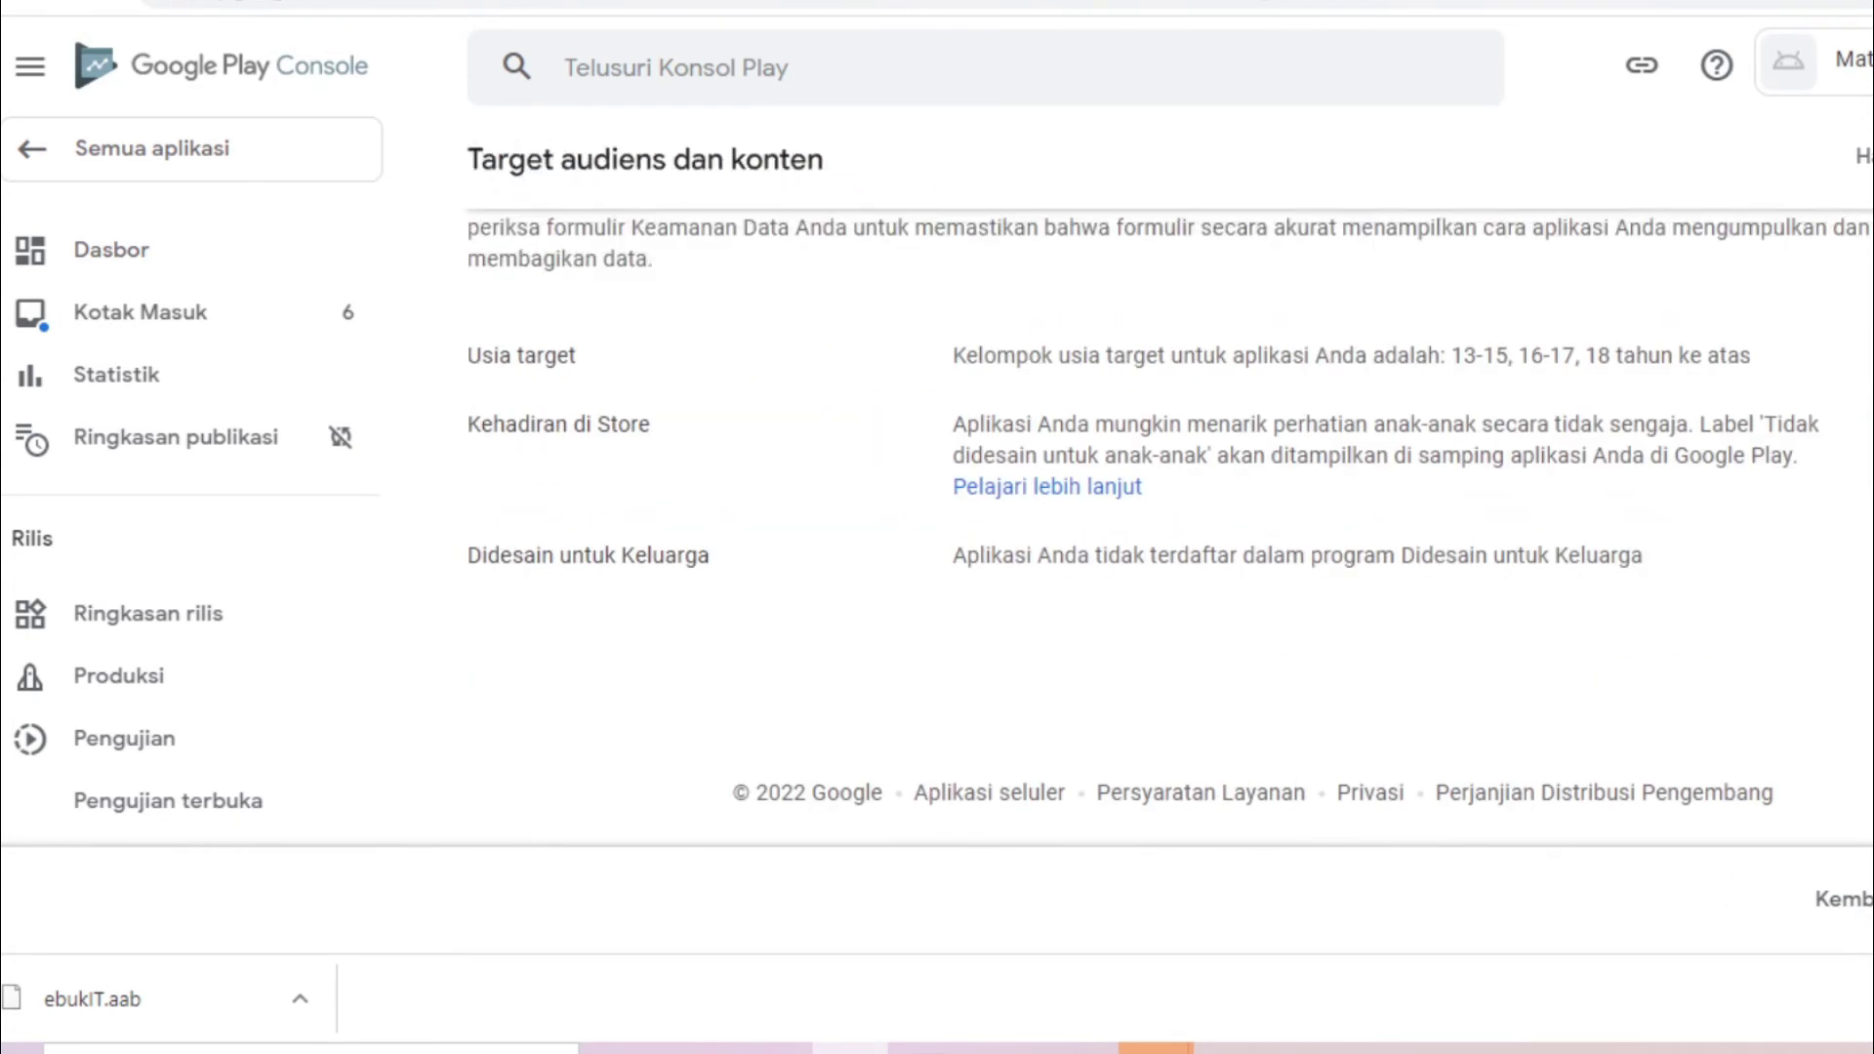
click(1869, 899)
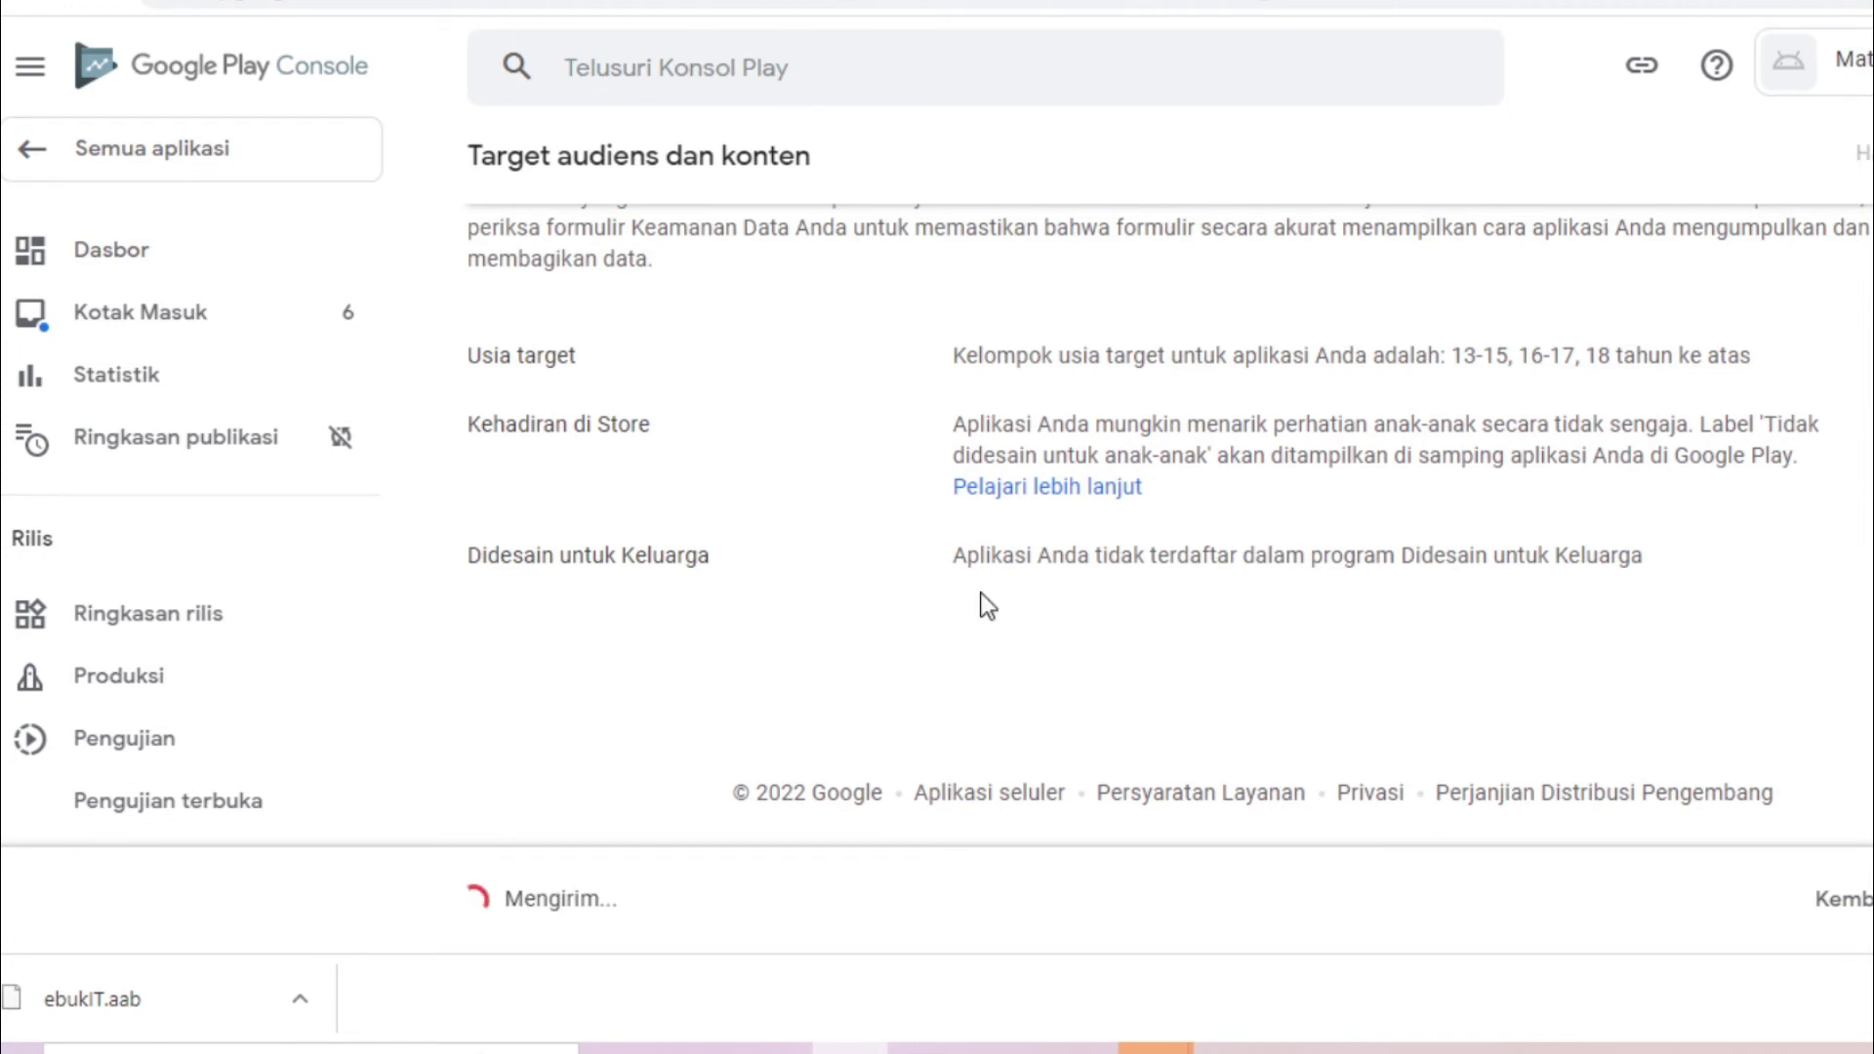
click(159, 246)
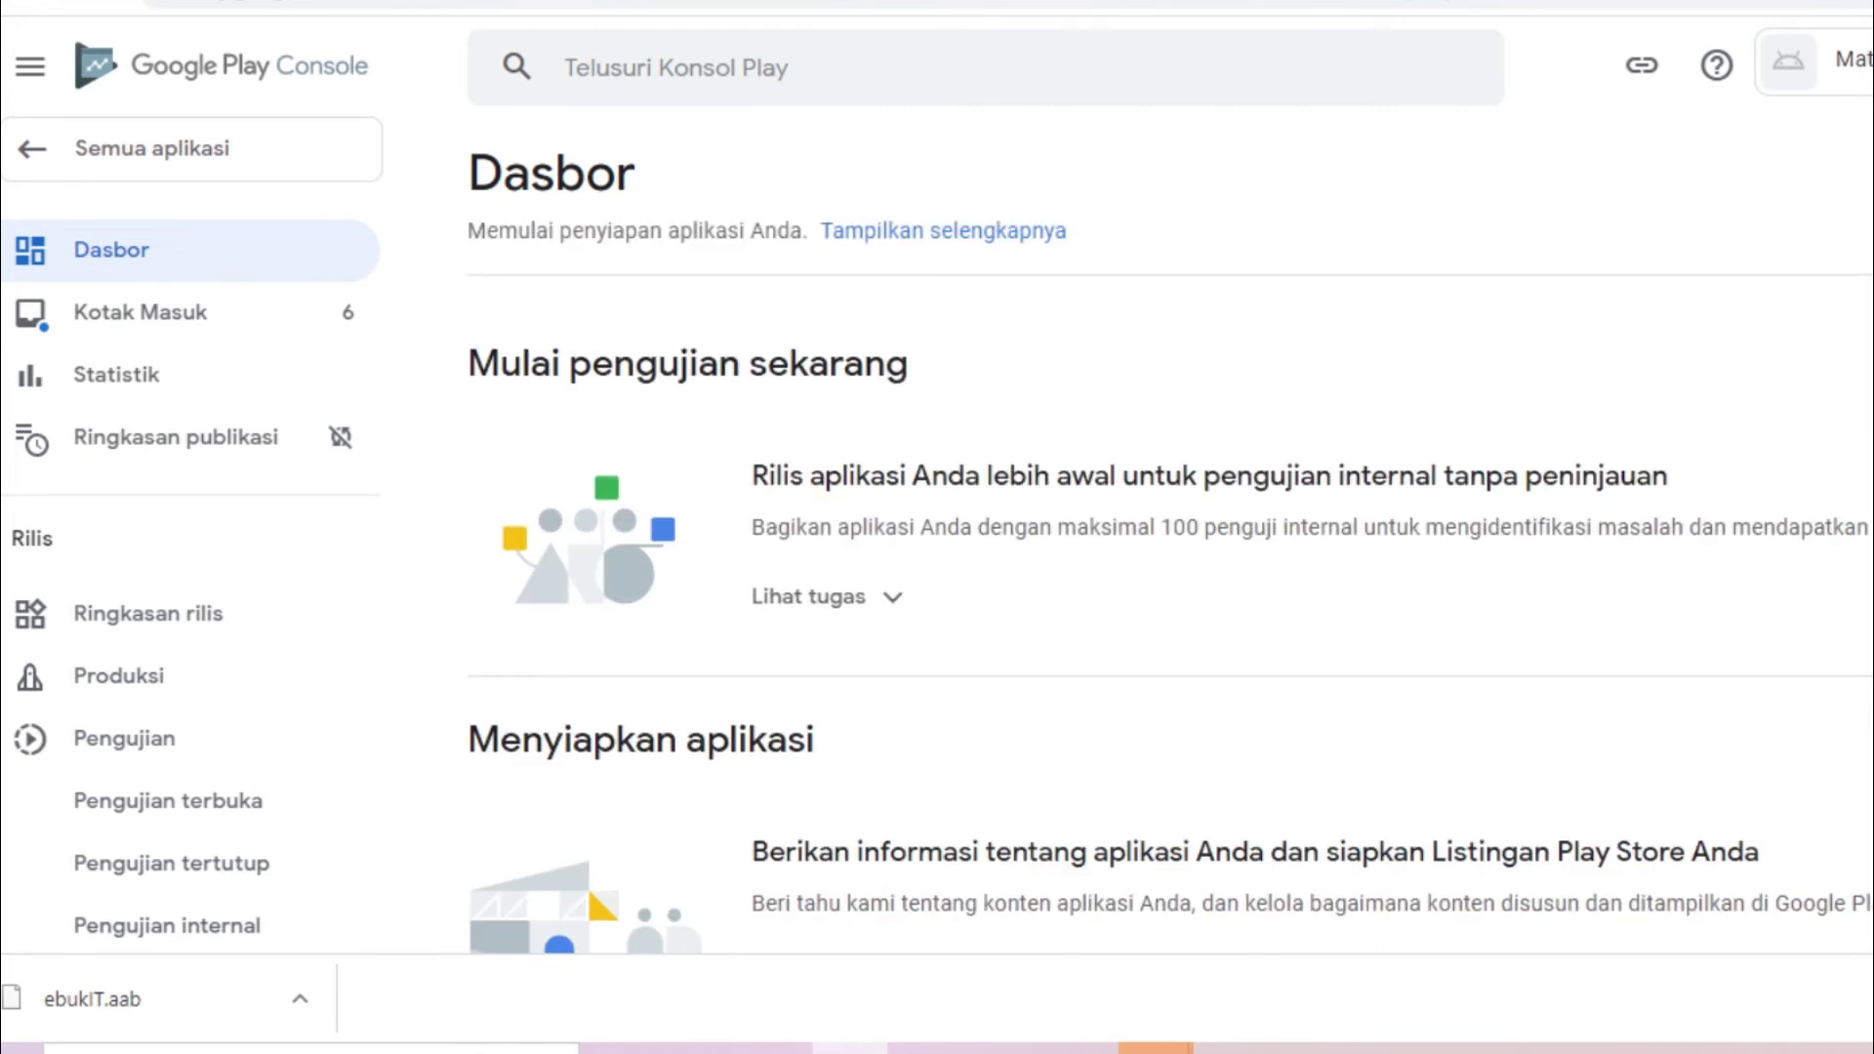
Answer Tidak on the Aplikasi berita declaration, save it, and return to the Dasbor checklist
scroll(851, 628, down, 10)
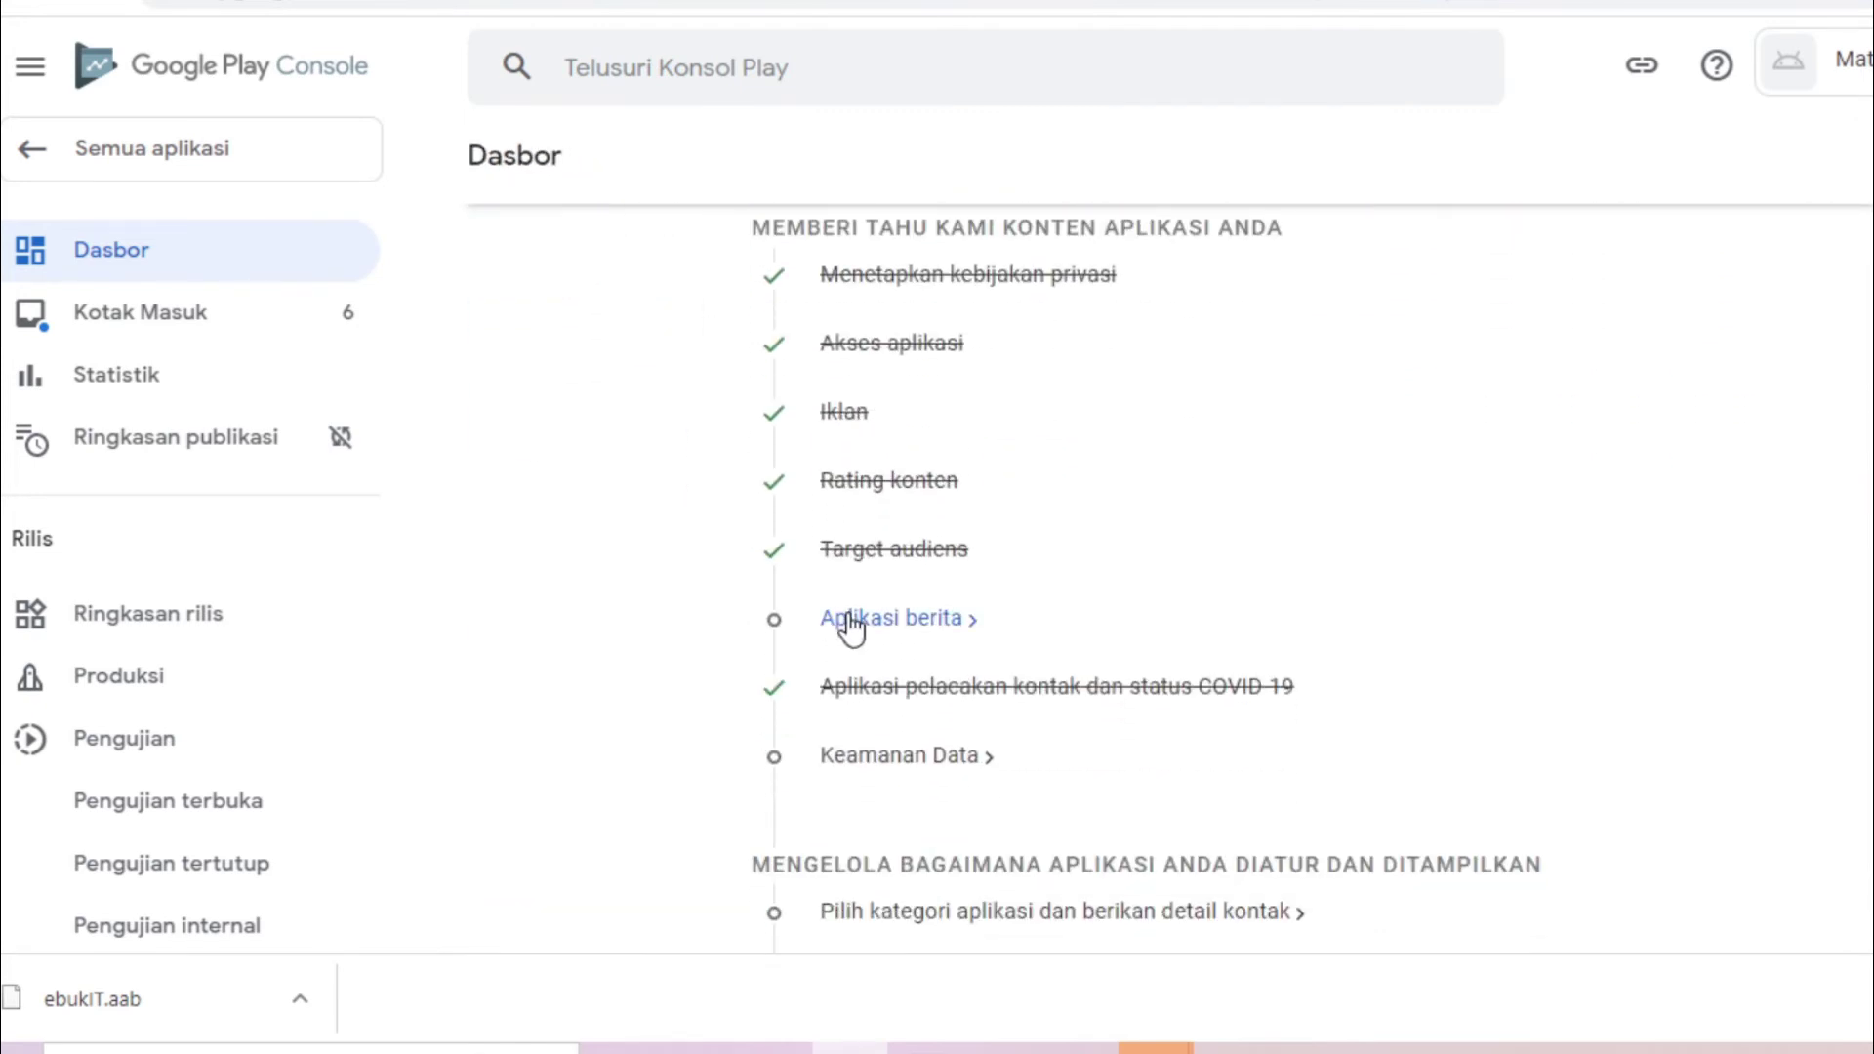
click(852, 625)
click(949, 506)
click(1757, 884)
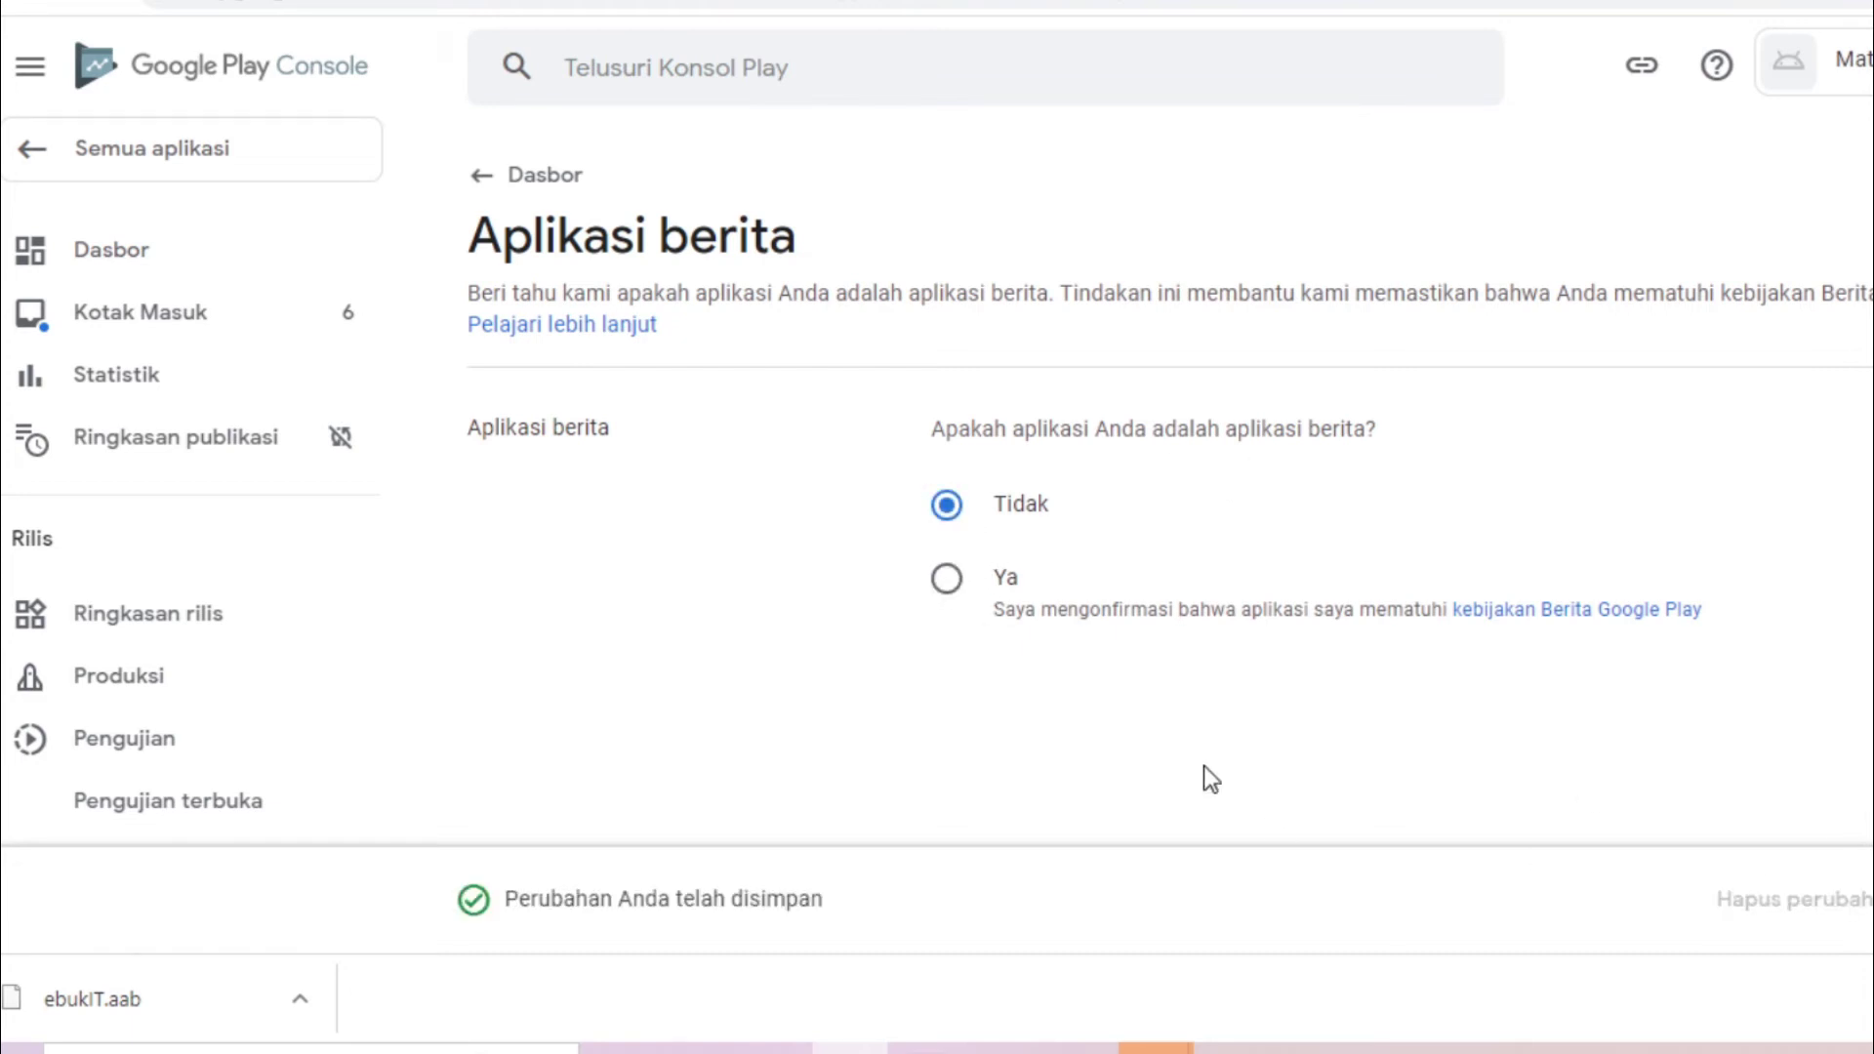
click(176, 256)
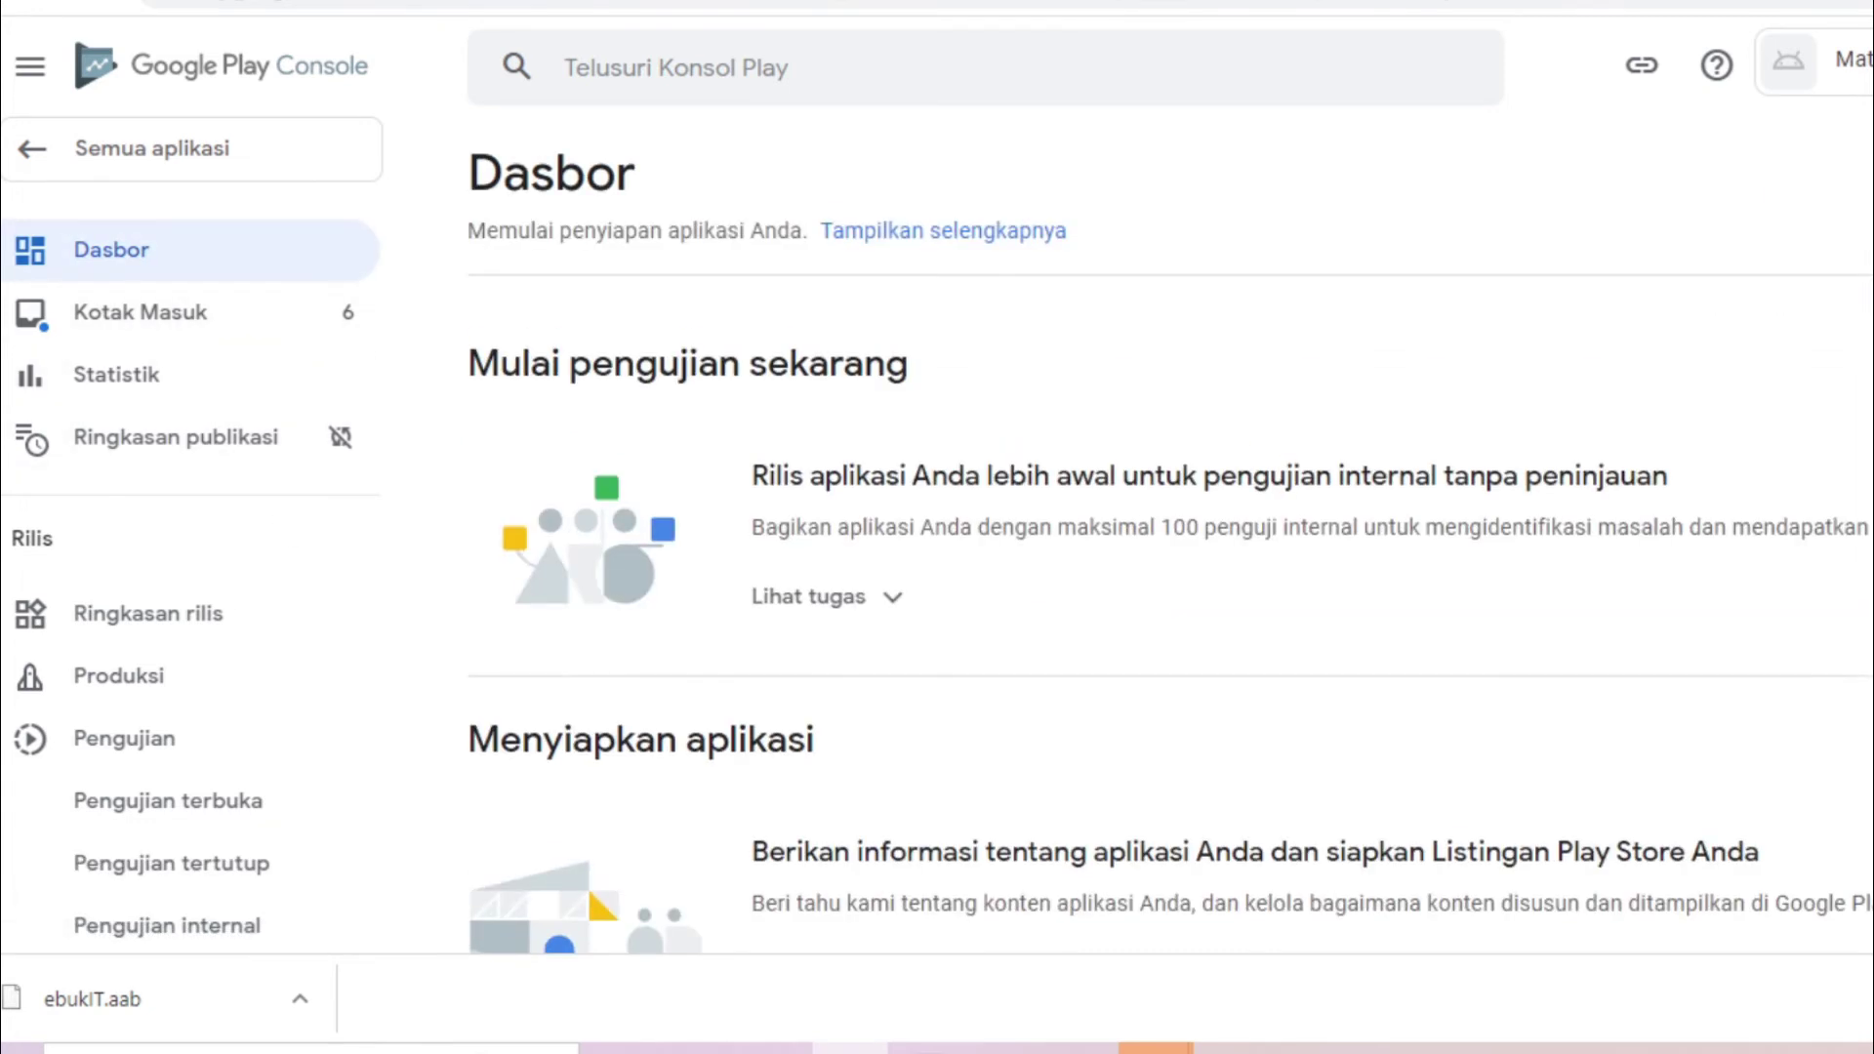
scroll(1060, 509, down, 8)
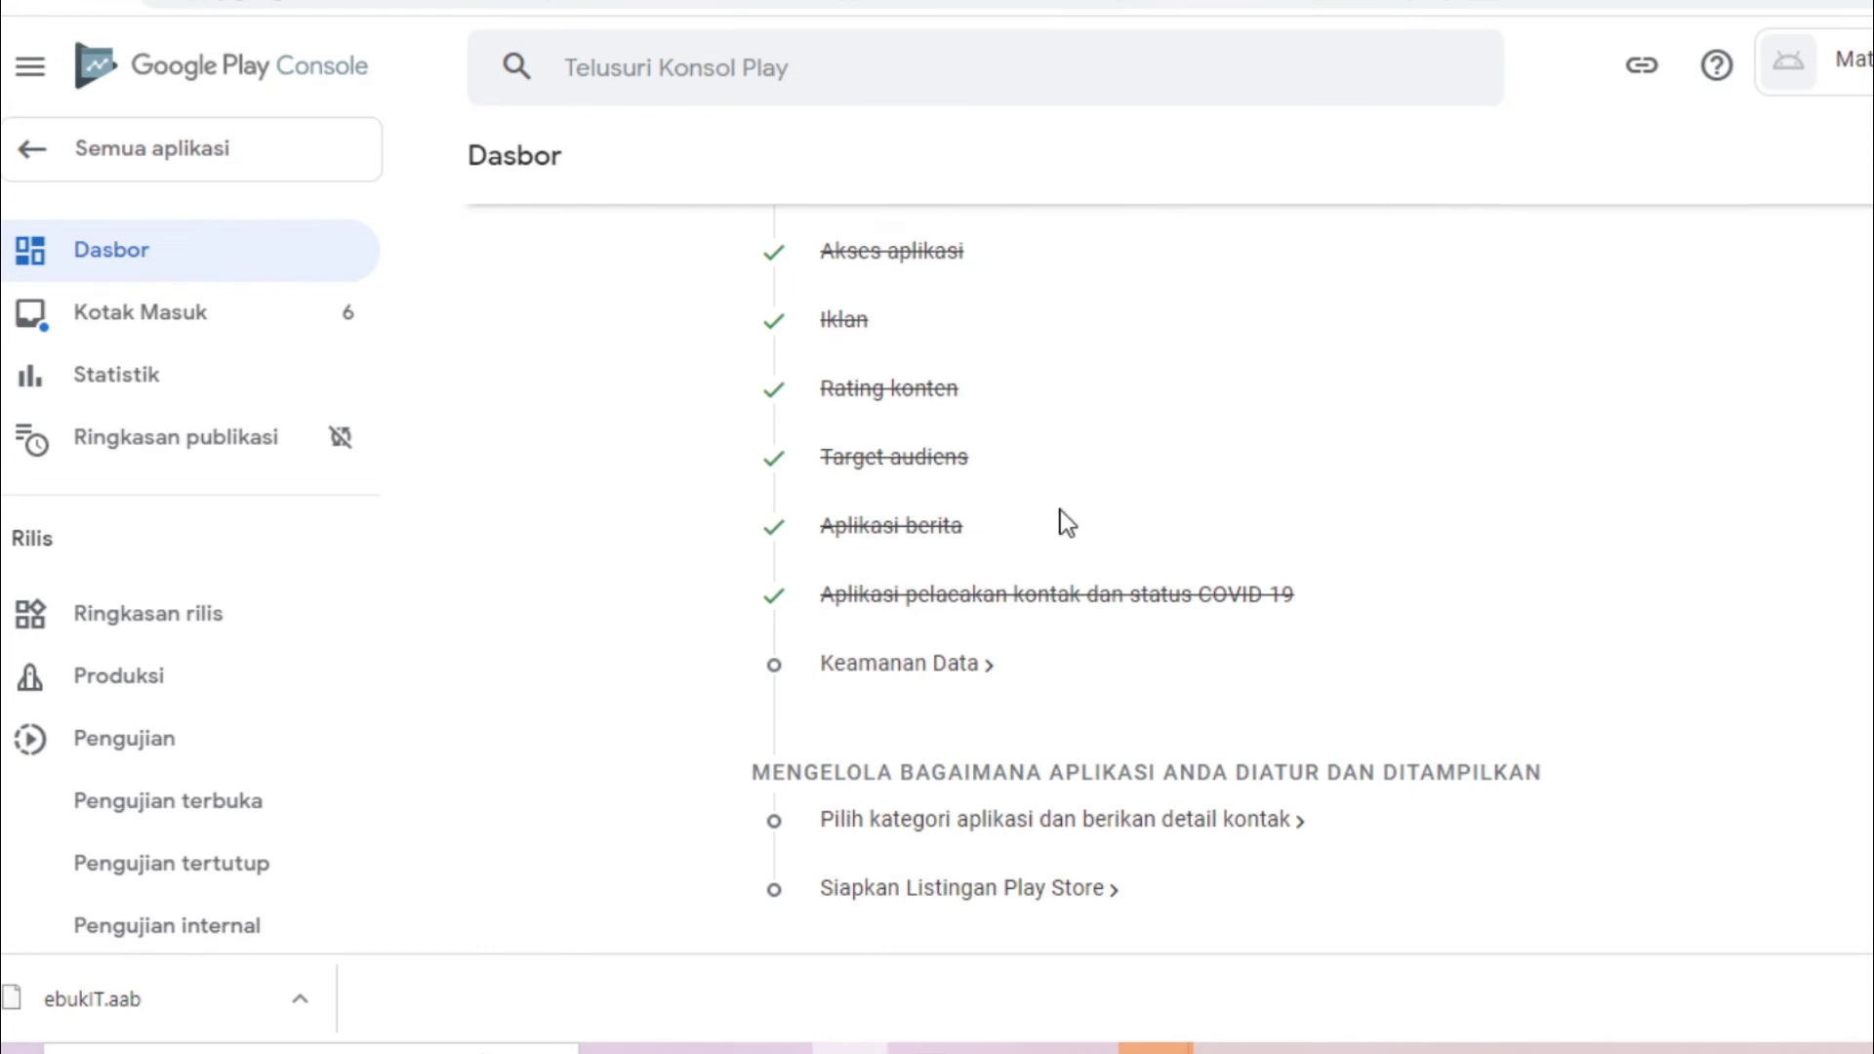
In the Keamanan Data questionnaire, answer Tidak: the app collects or shares no user data
click(888, 678)
scroll(1162, 527, down, 15)
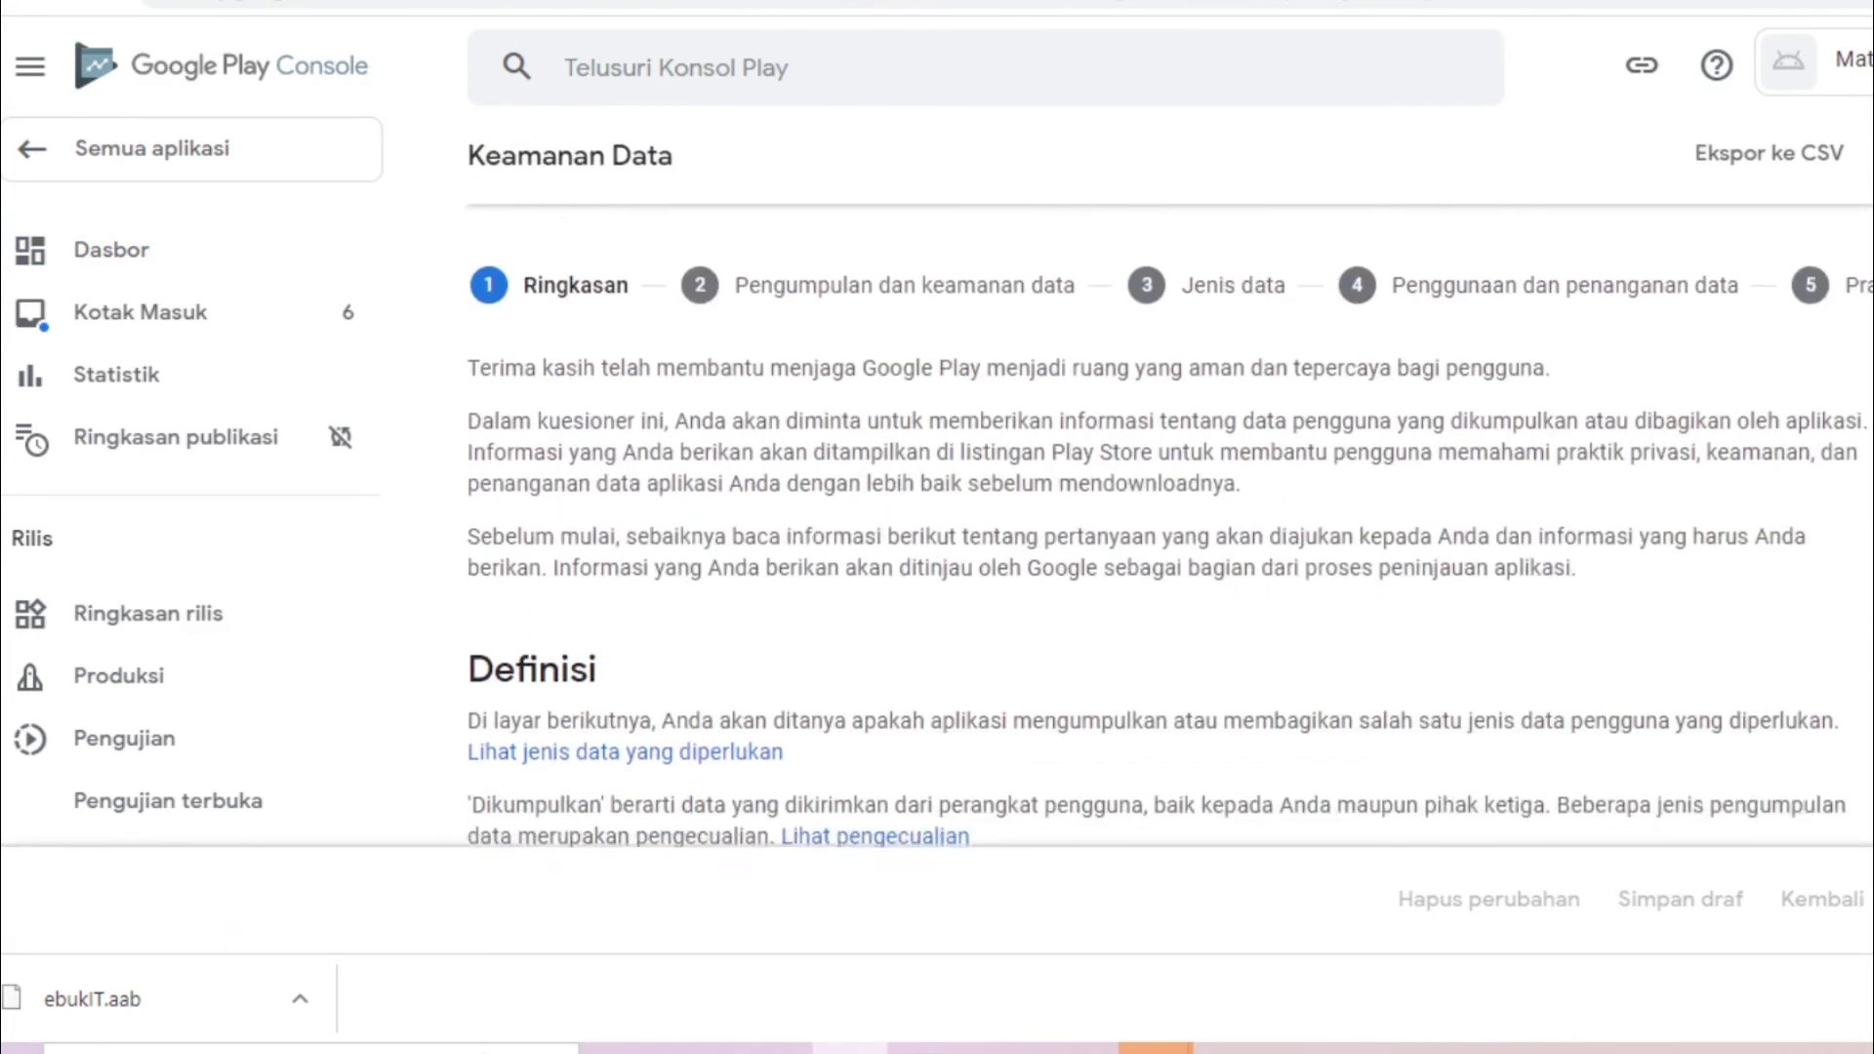
scroll(1162, 527, up, 15)
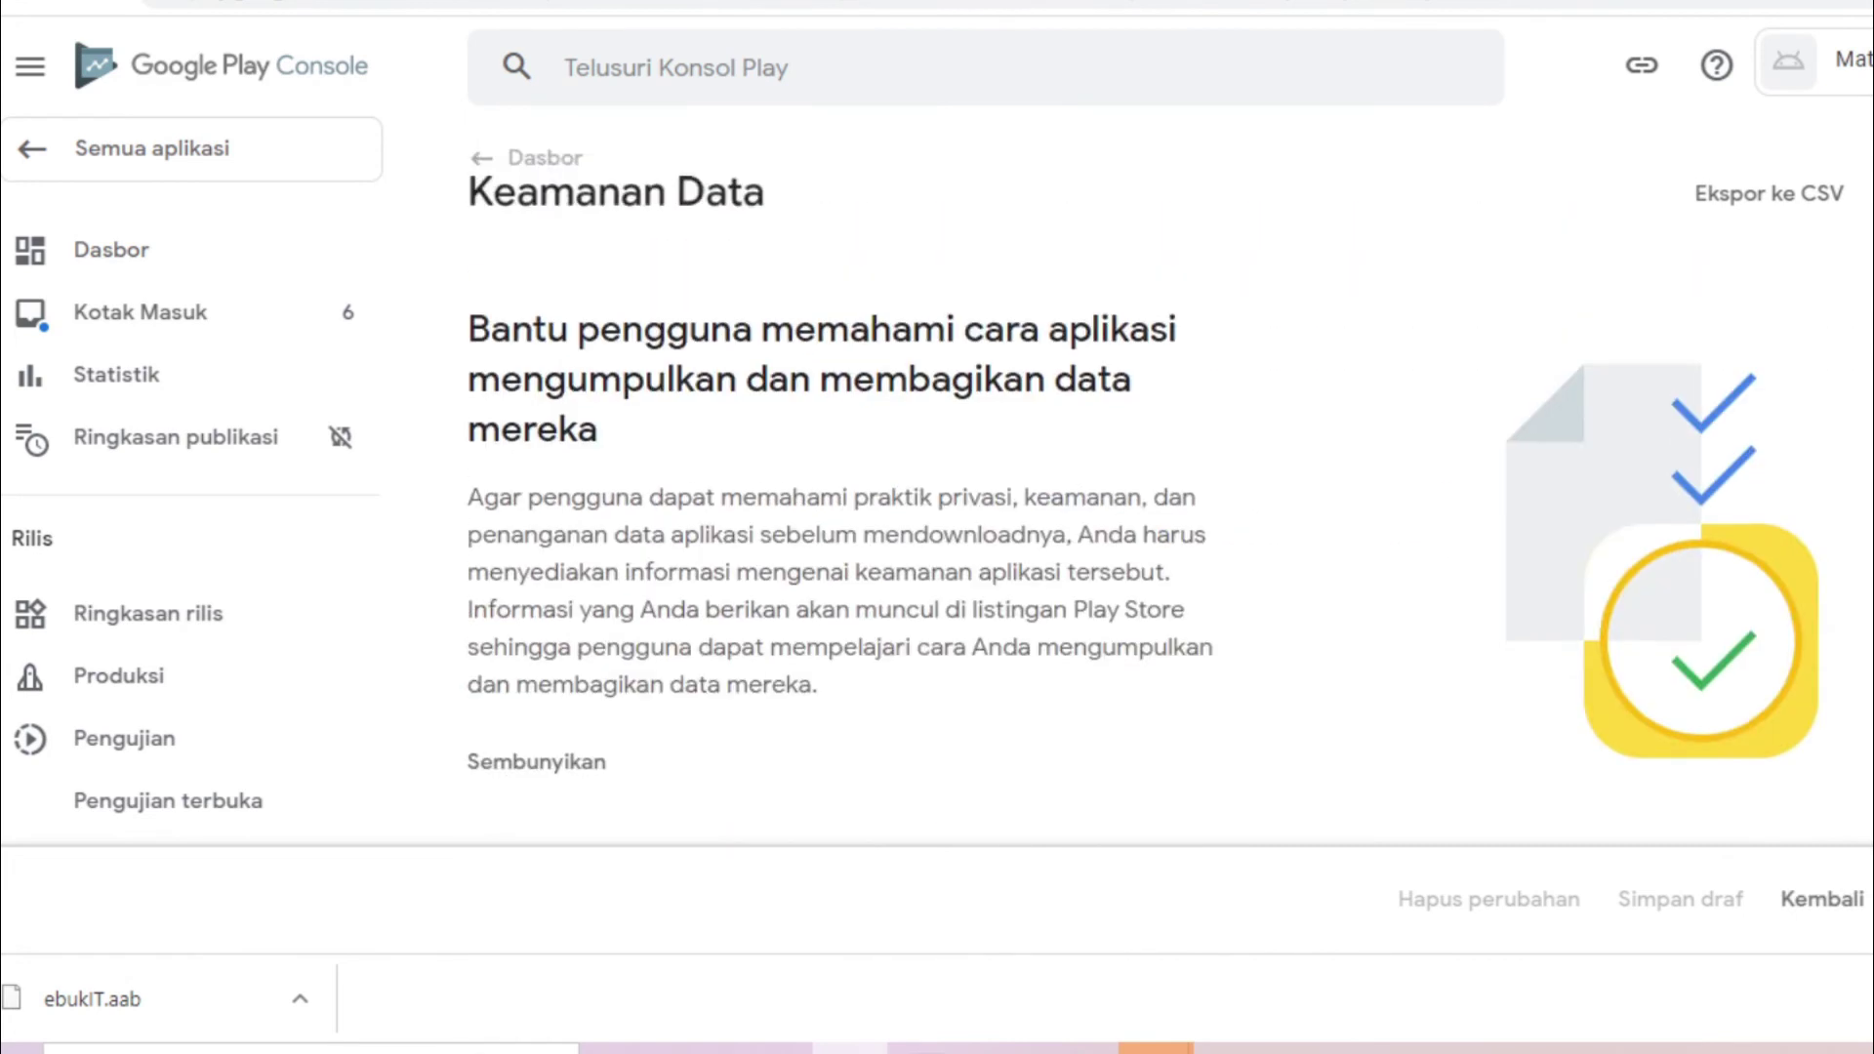
scroll(860, 483, down, 6)
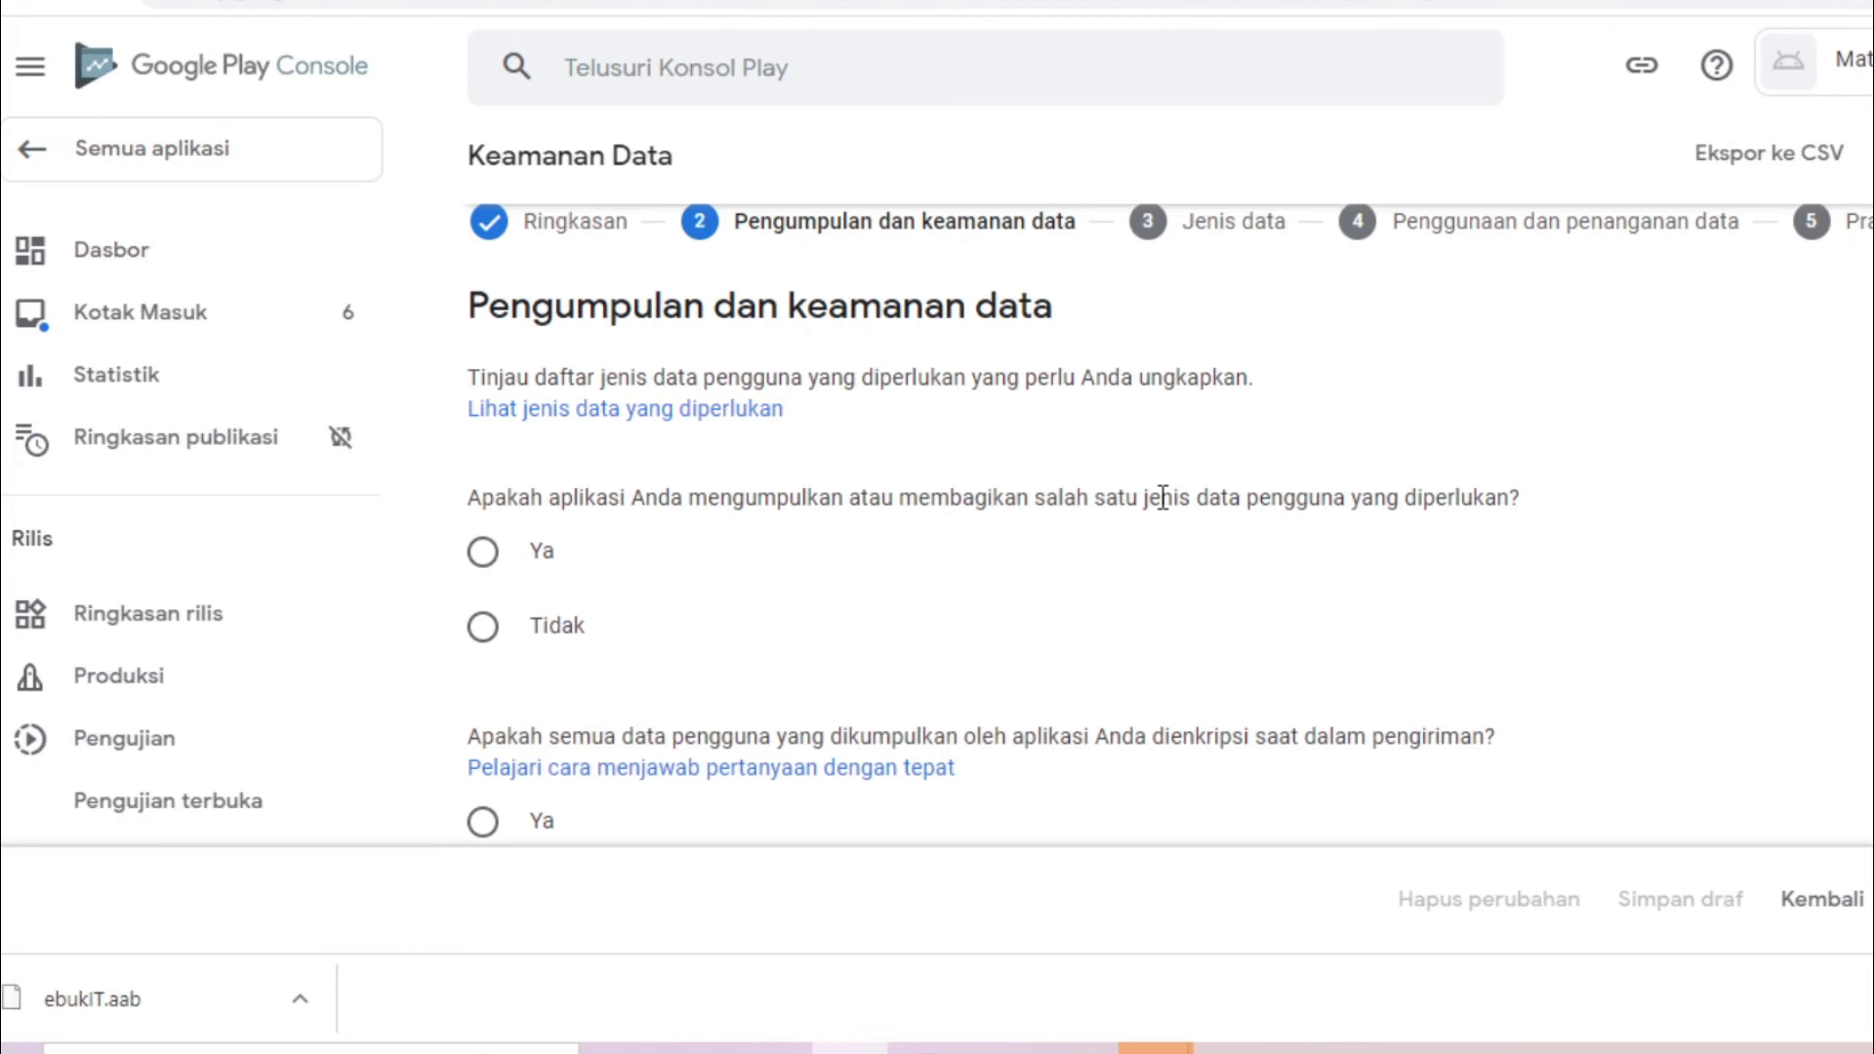
click(496, 630)
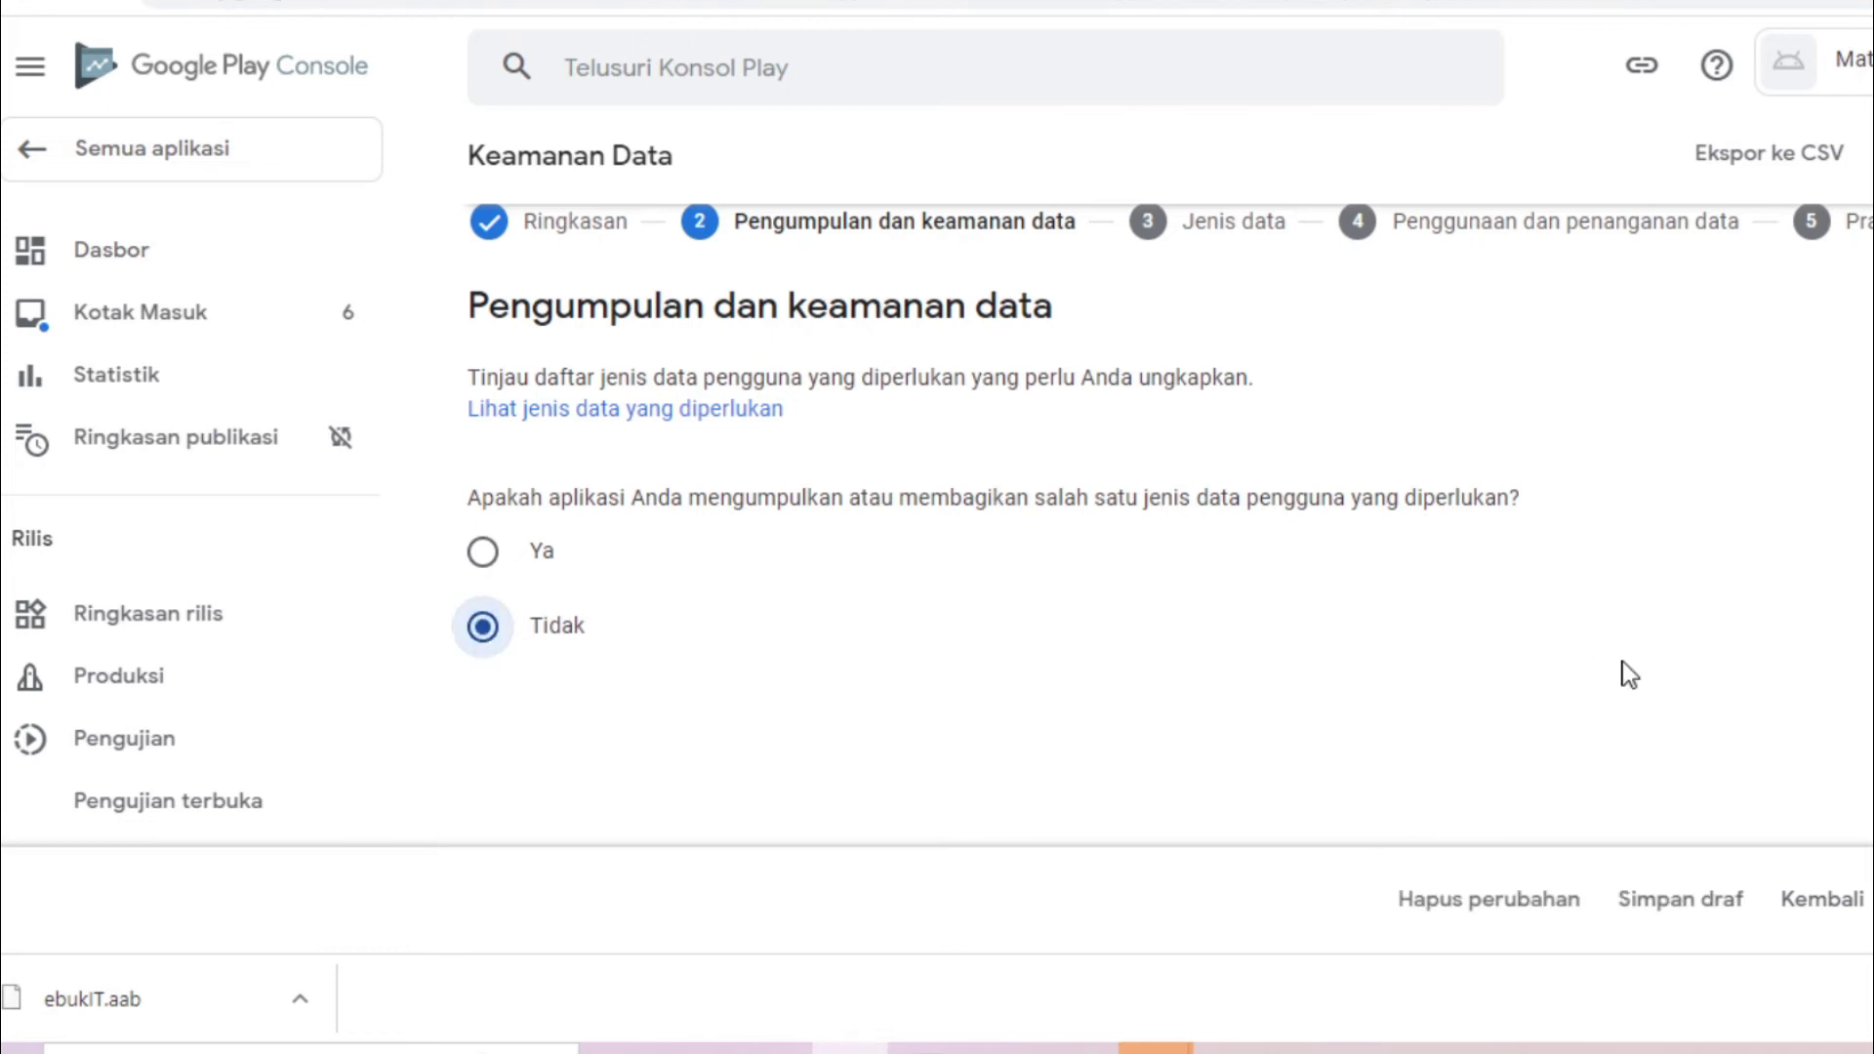
Save the data safety answers as a draft and go back to the Dasbor
scroll(937, 488, down, 2)
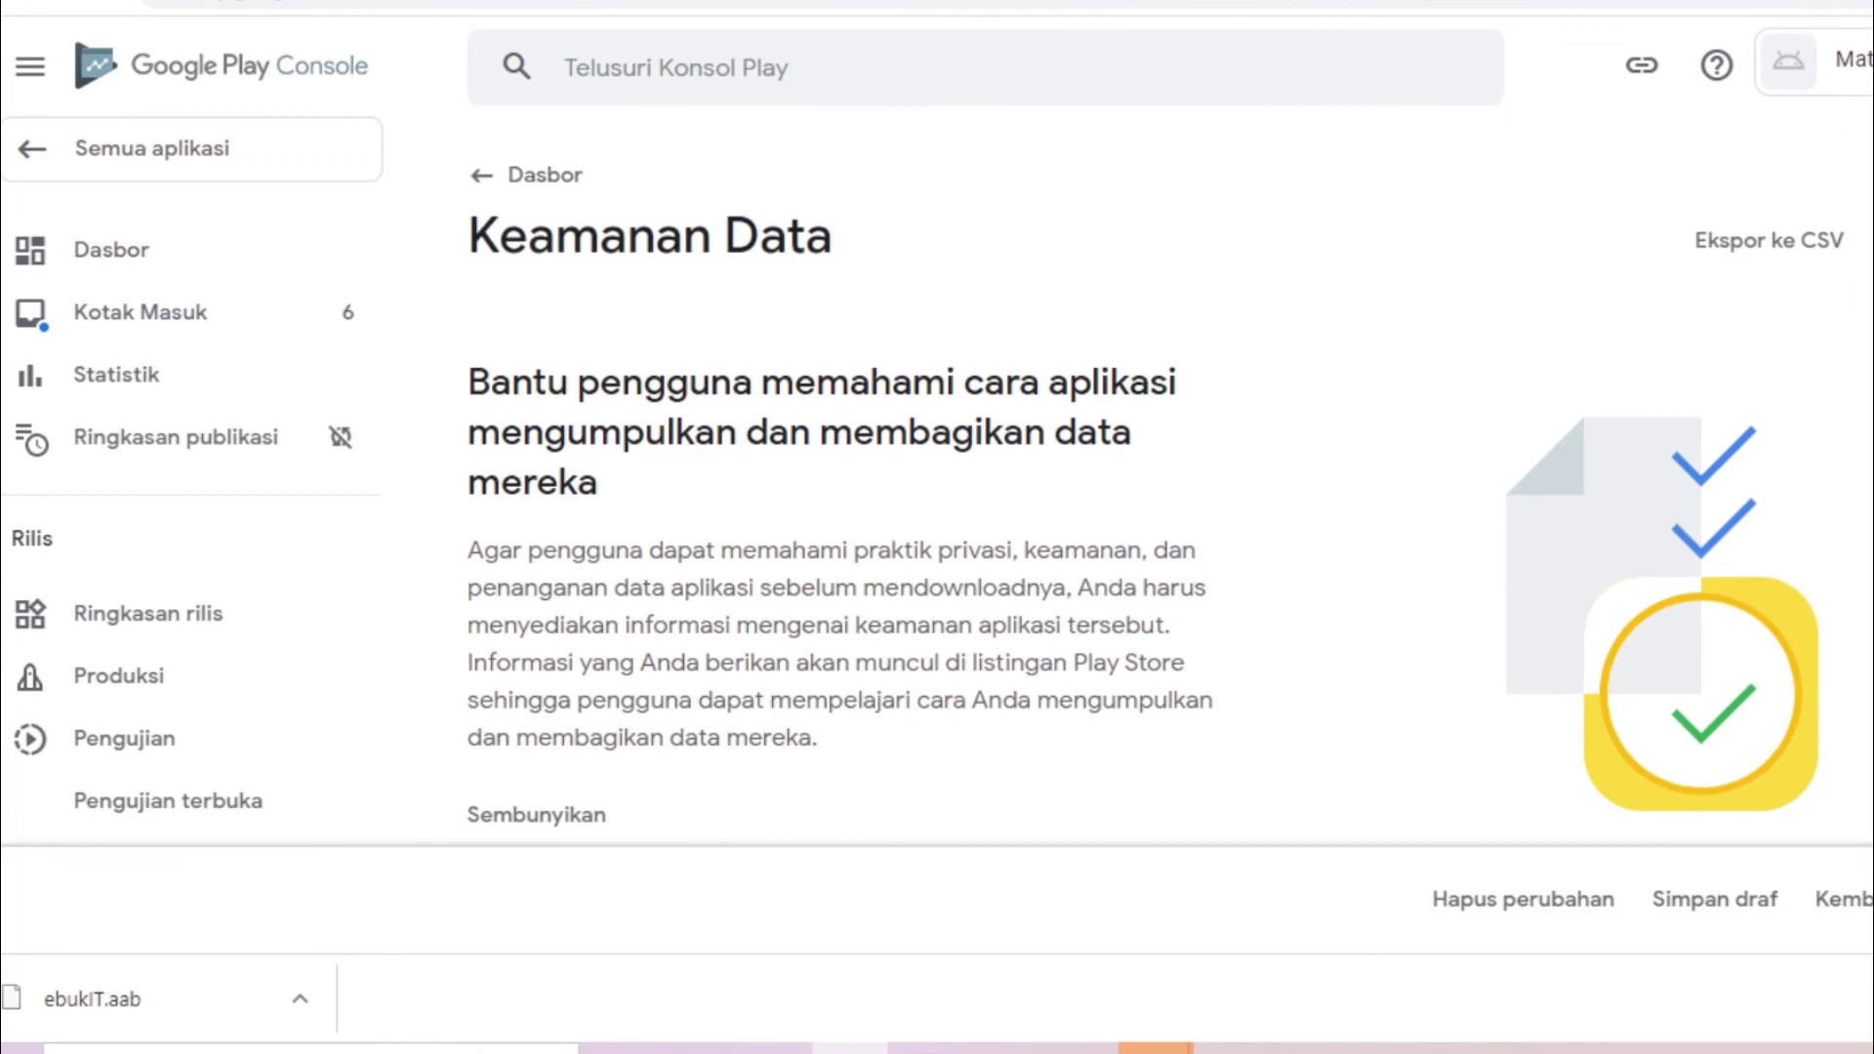
scroll(1170, 496, down, 10)
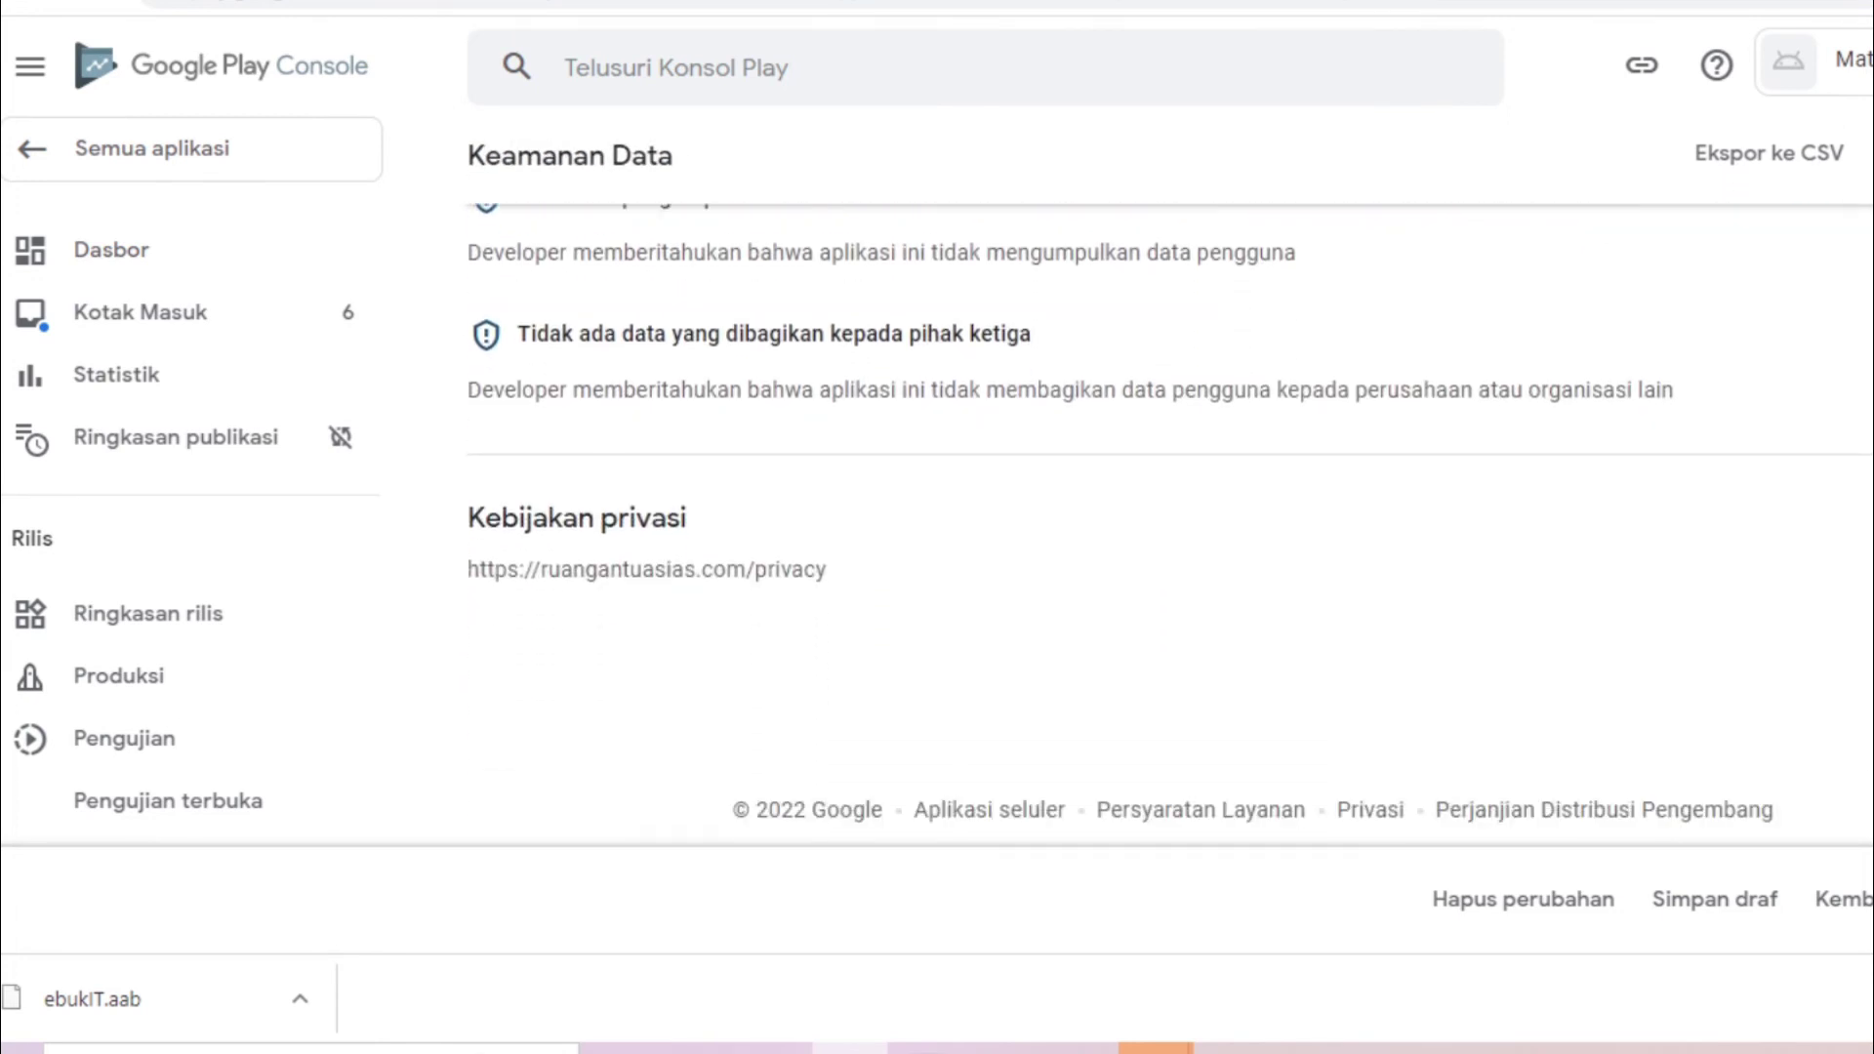
click(1716, 899)
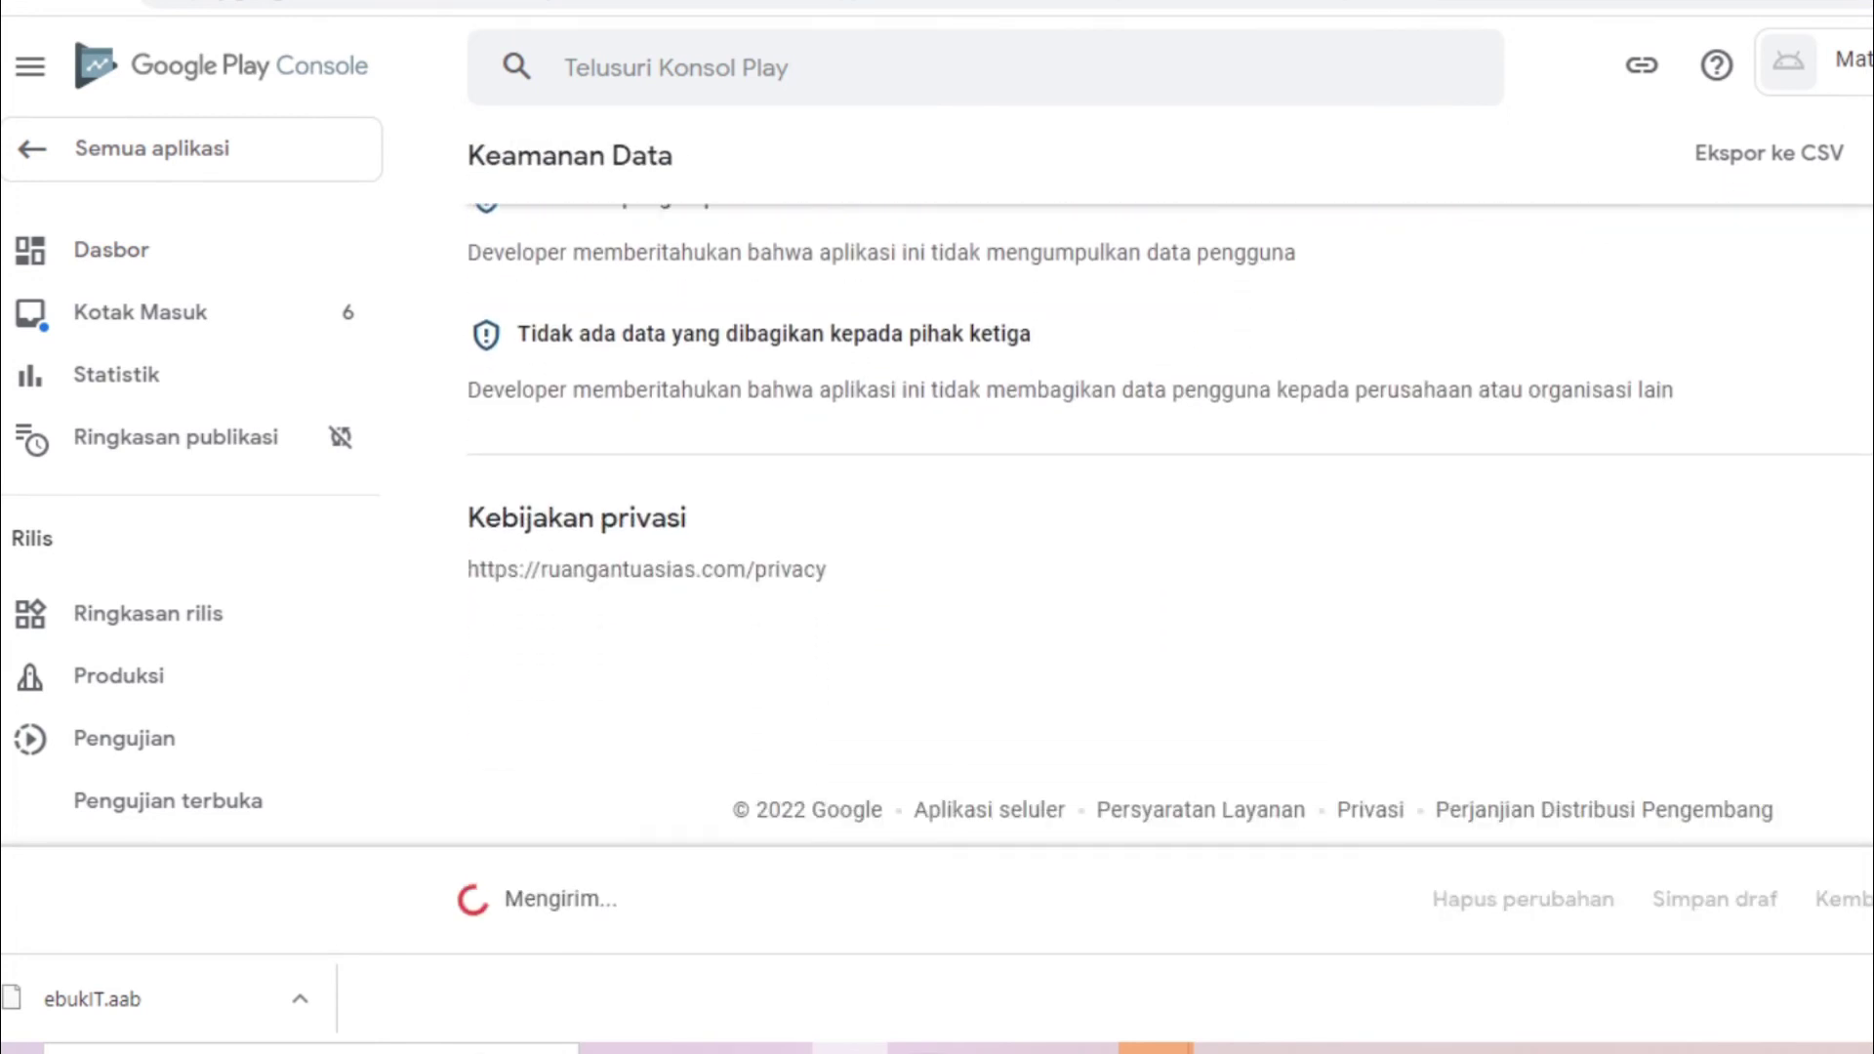
click(111, 249)
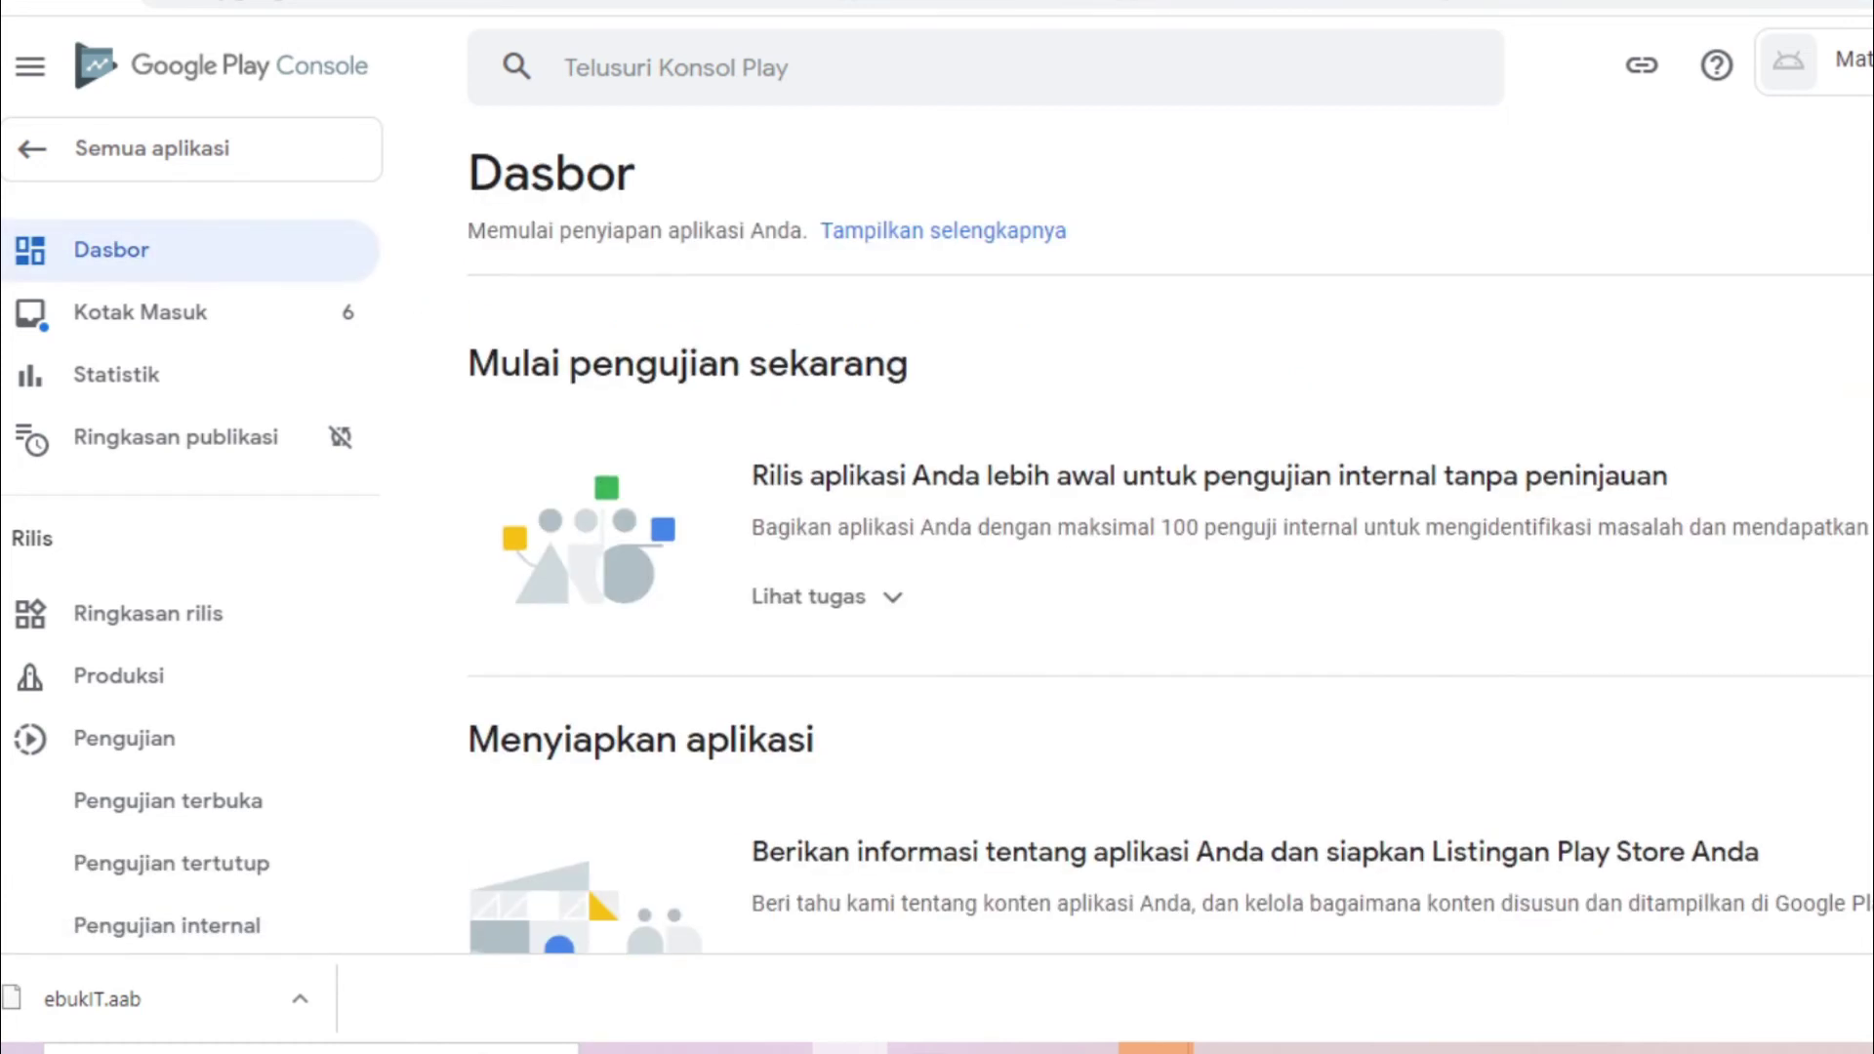
In the category and contact settings, keep the type as Aplikasi and set Kategori to Pendidikan
scroll(1170, 583, down, 5)
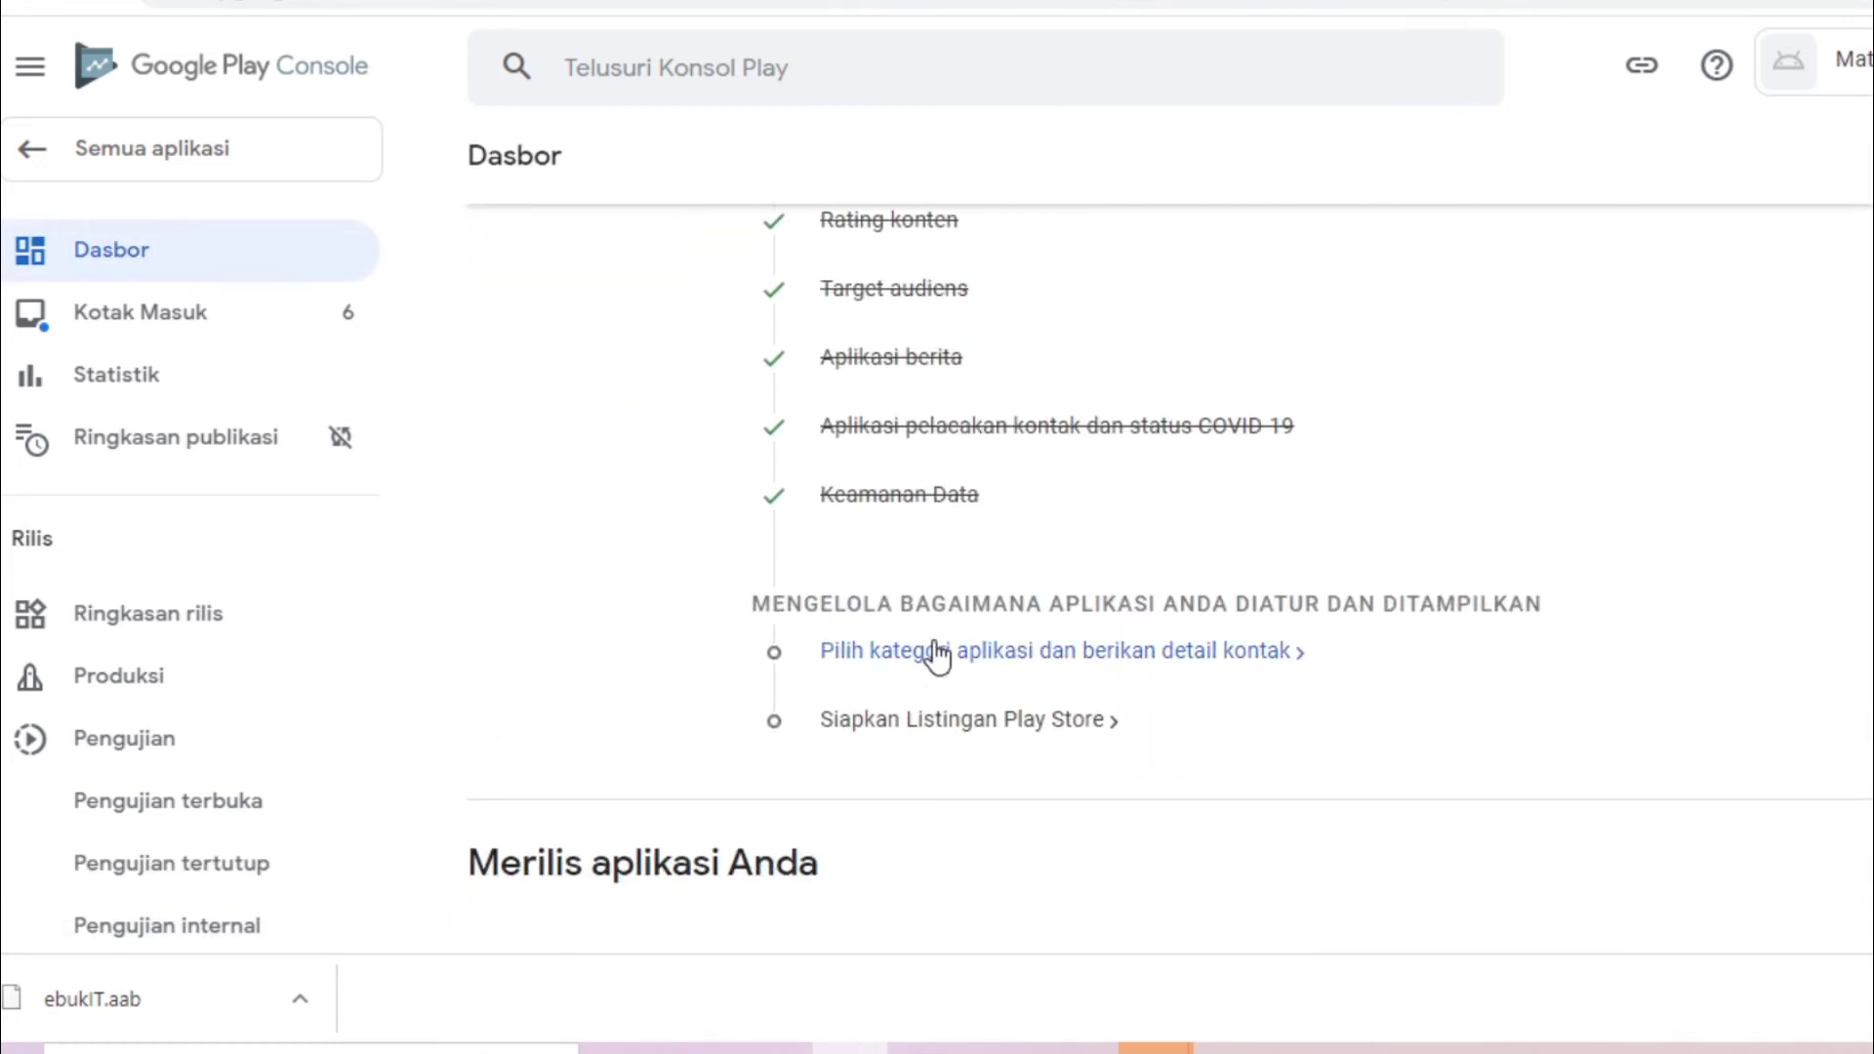
scroll(1192, 629, down, 4)
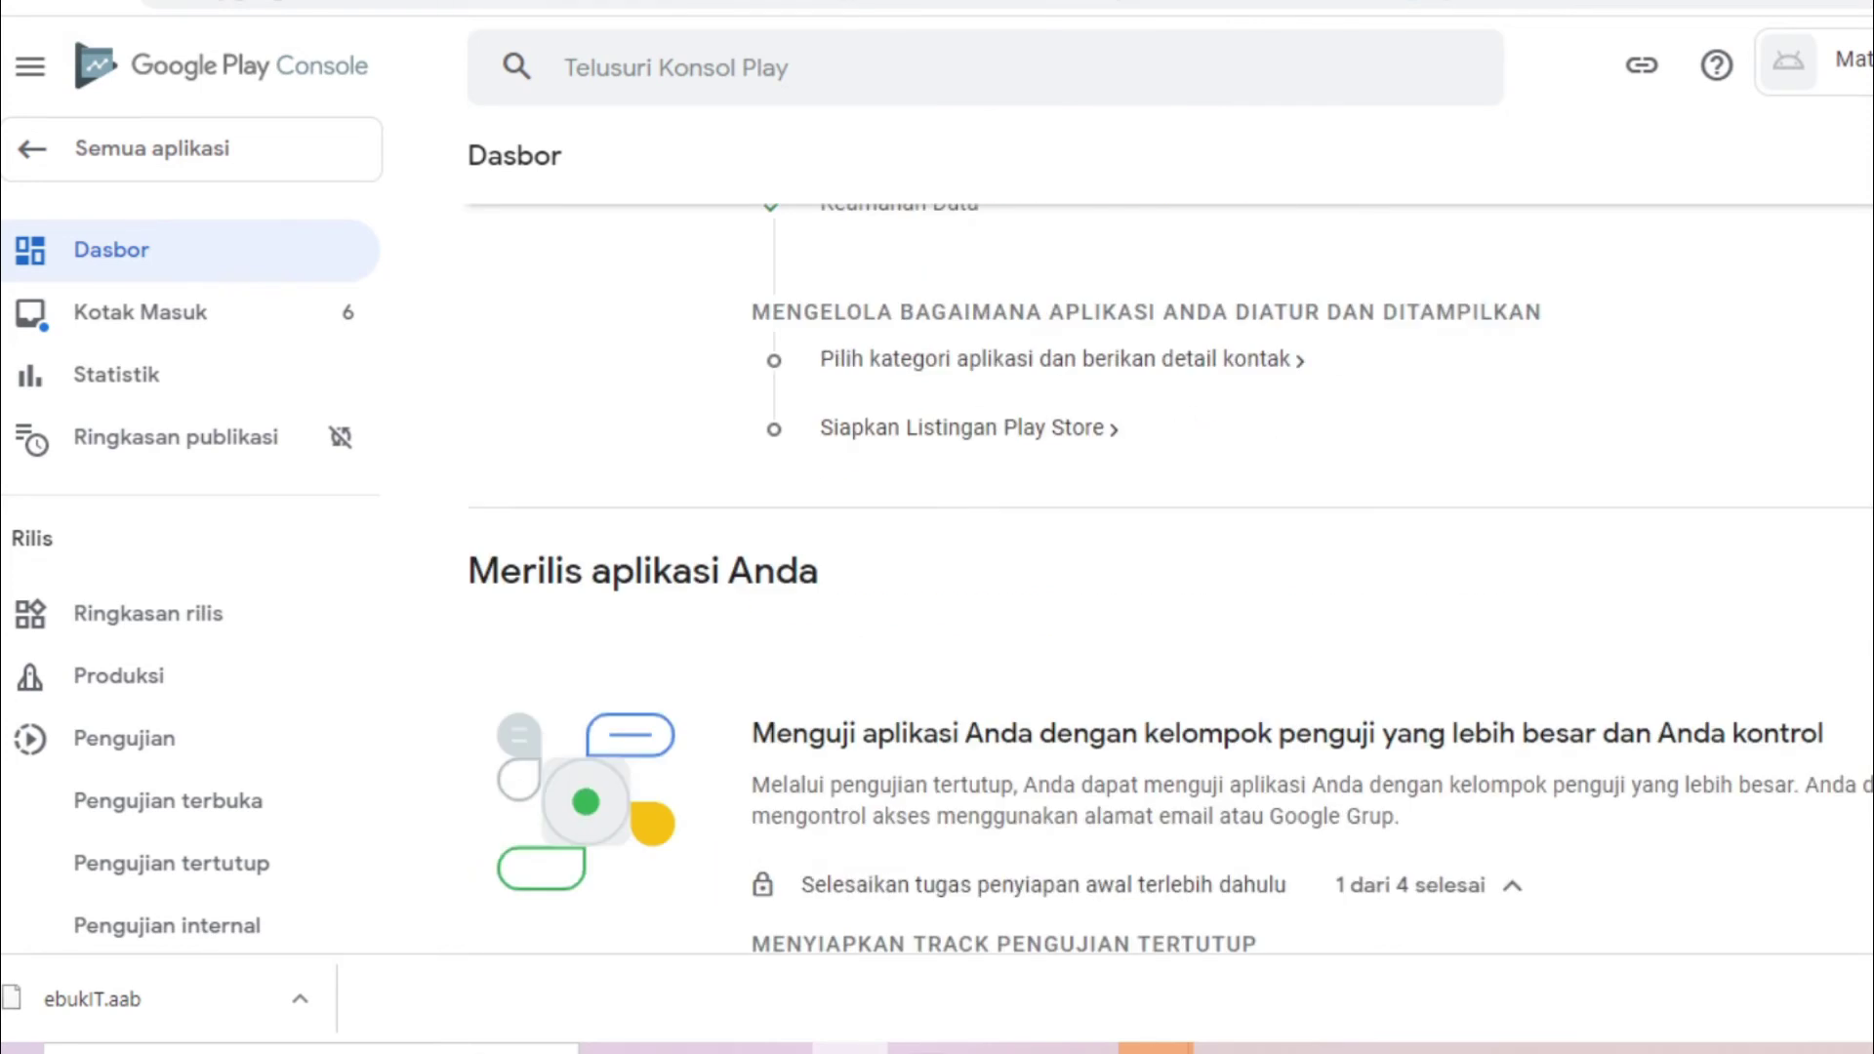
scroll(1723, 473, up, 2)
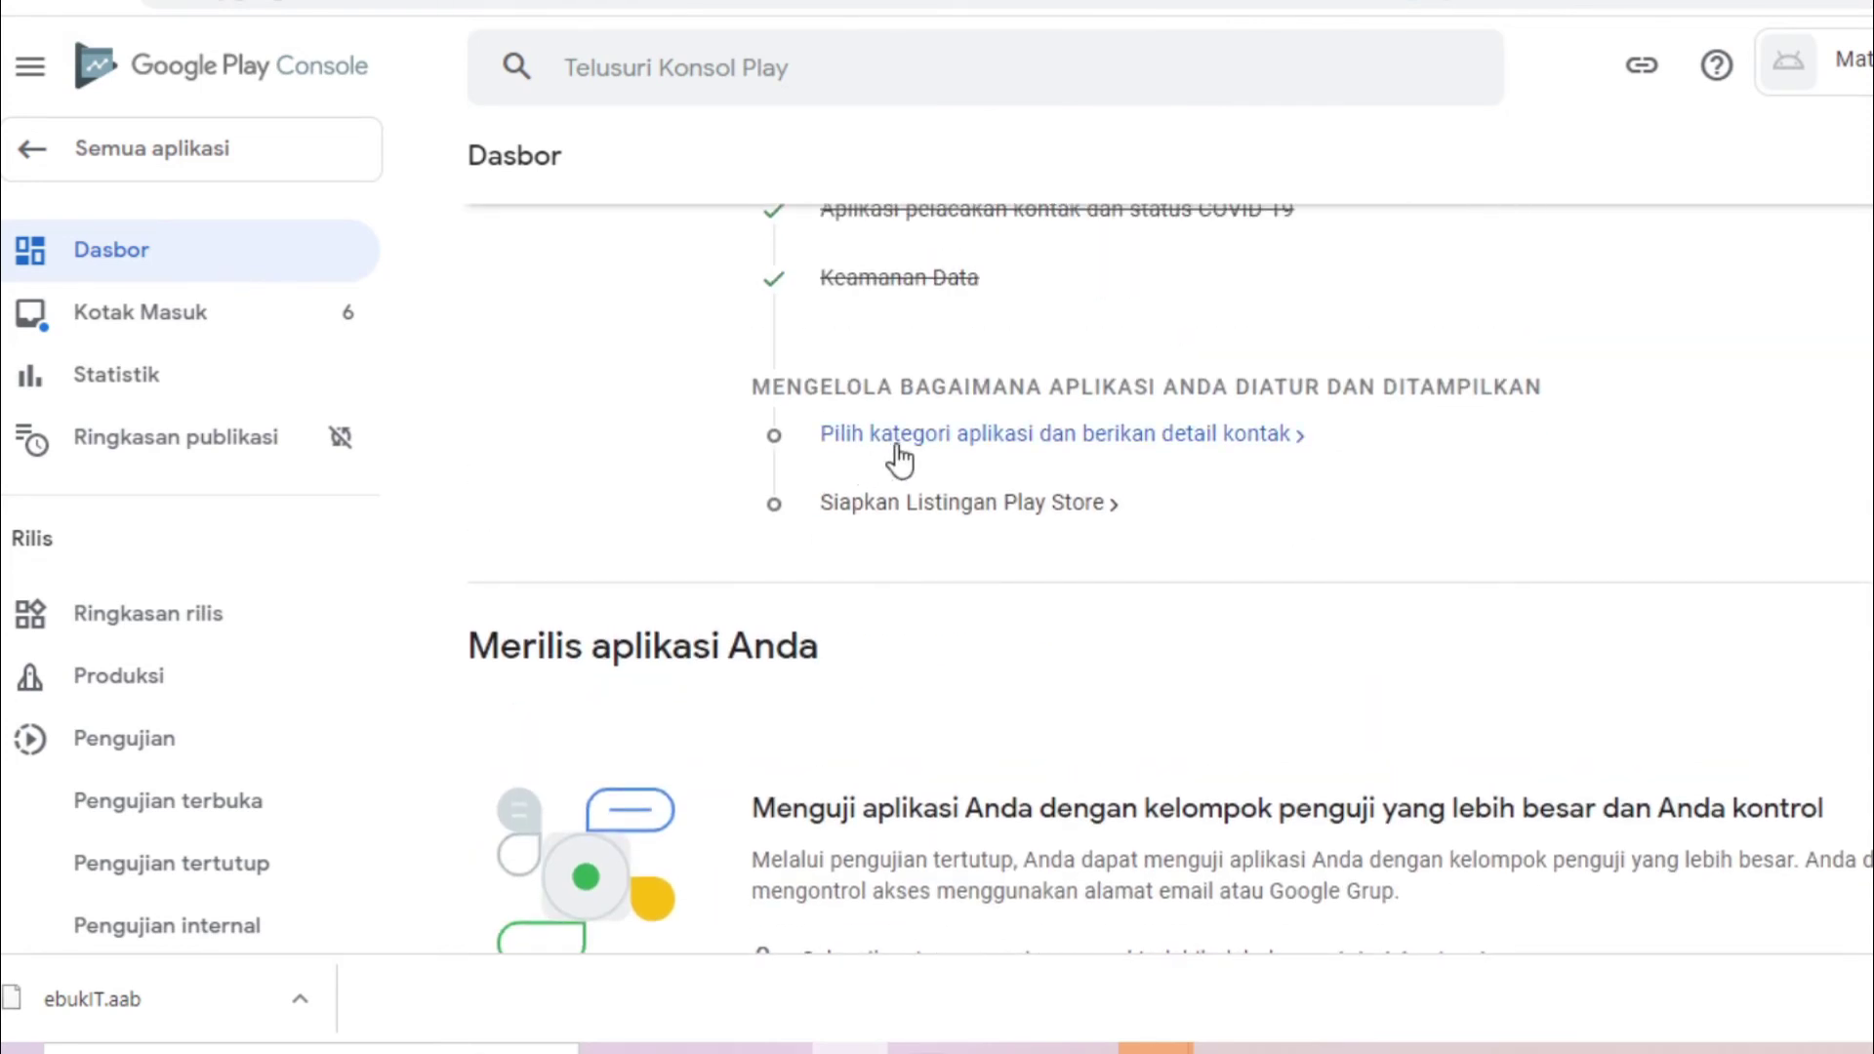
click(898, 449)
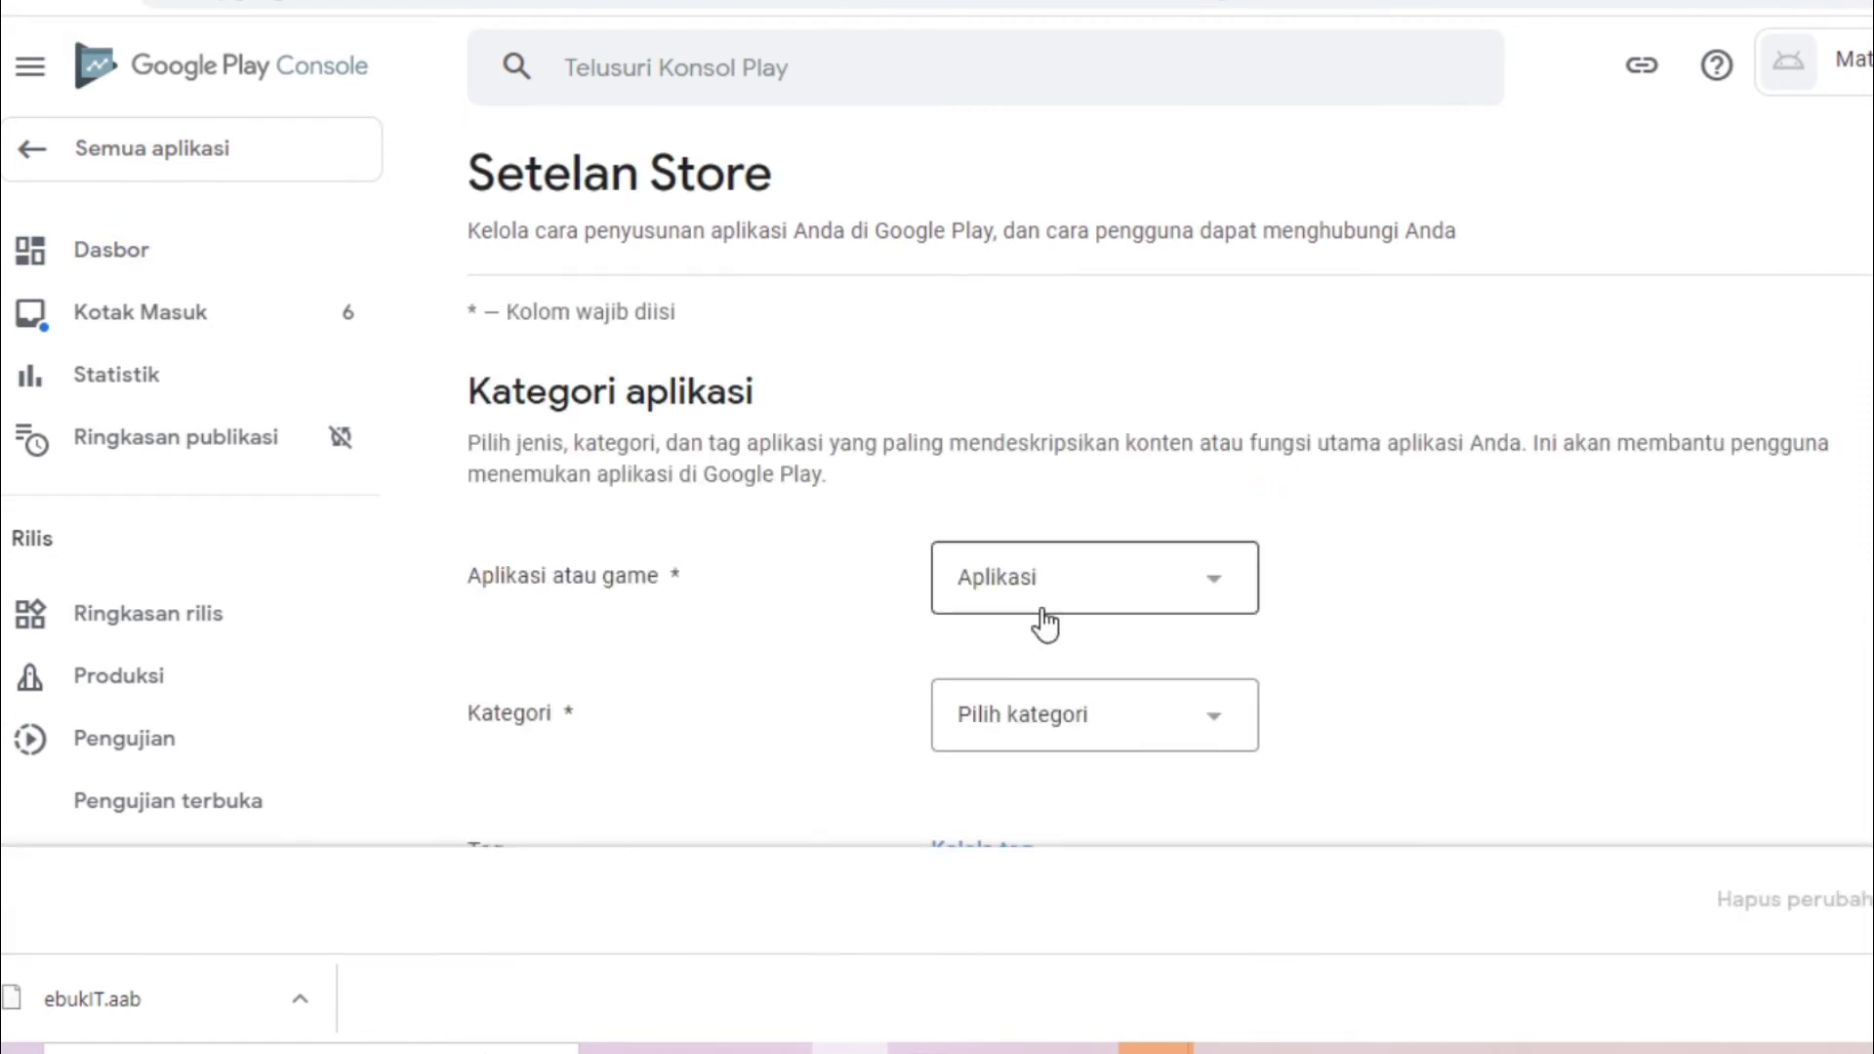
click(1042, 609)
click(1044, 612)
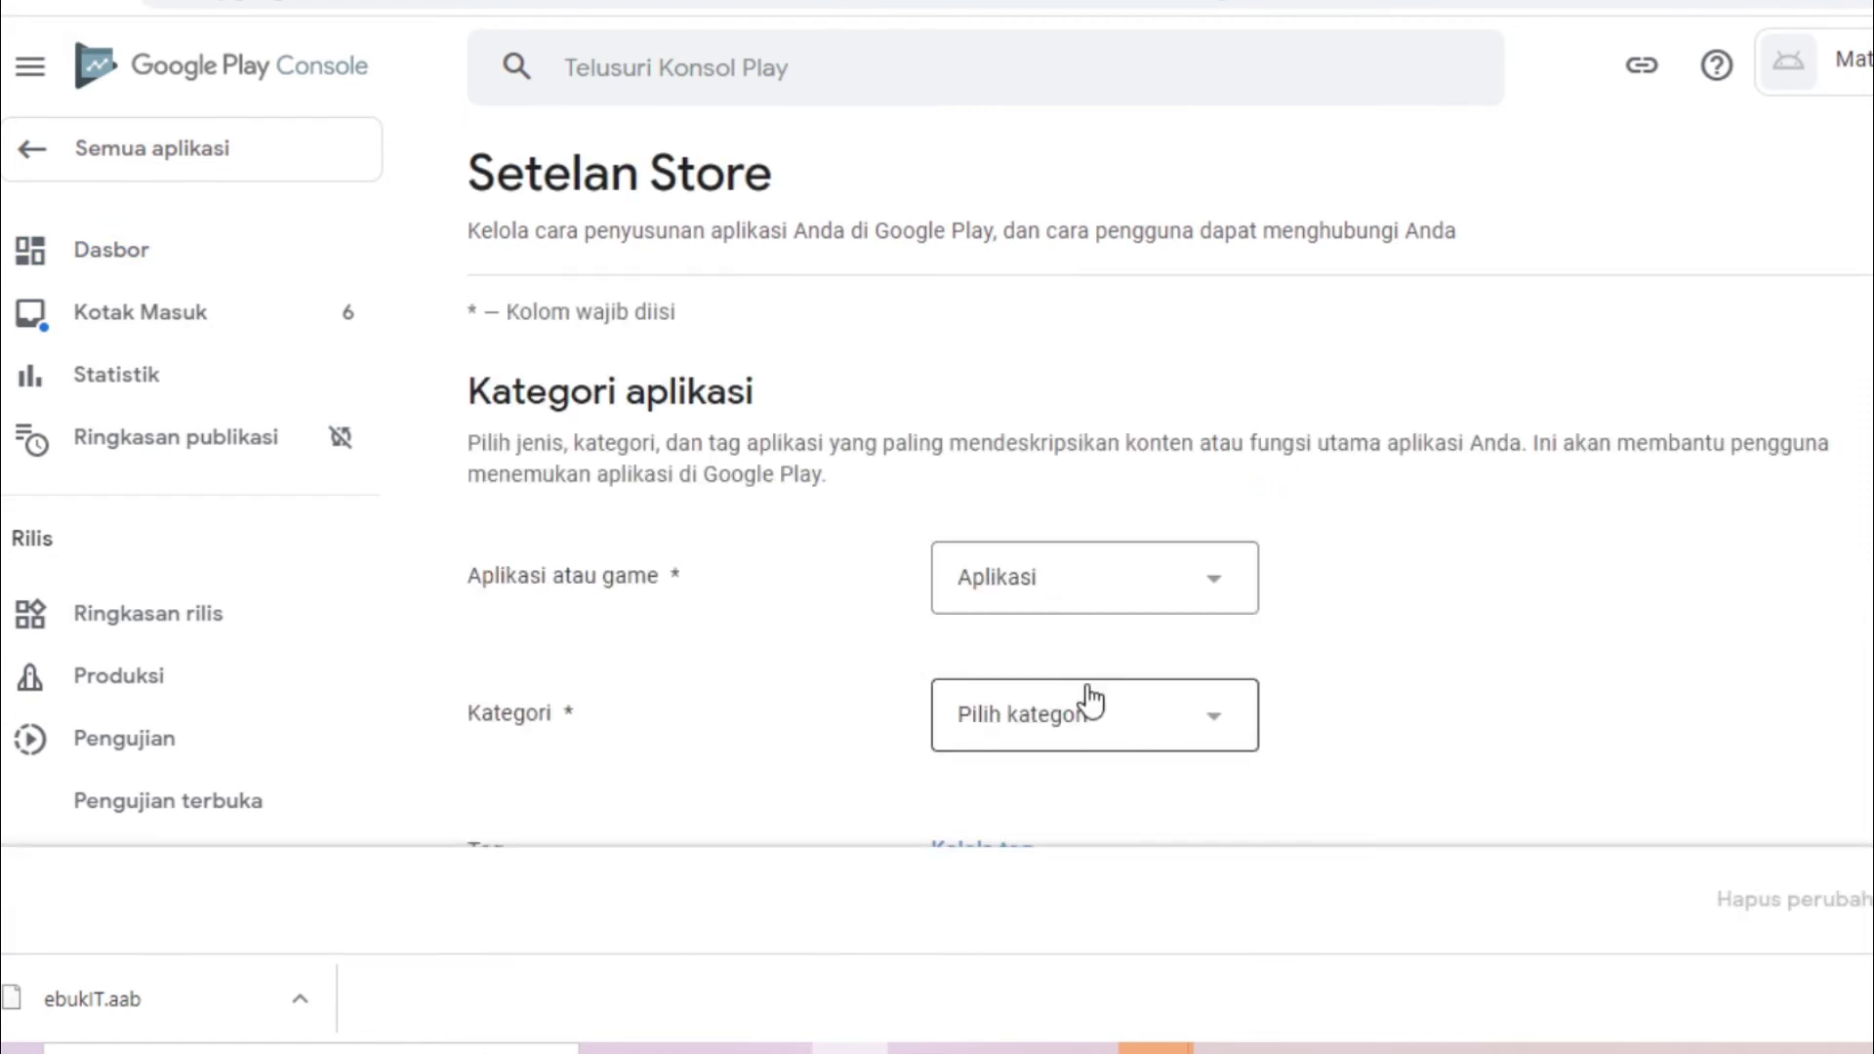
scroll(1172, 468, down, 2)
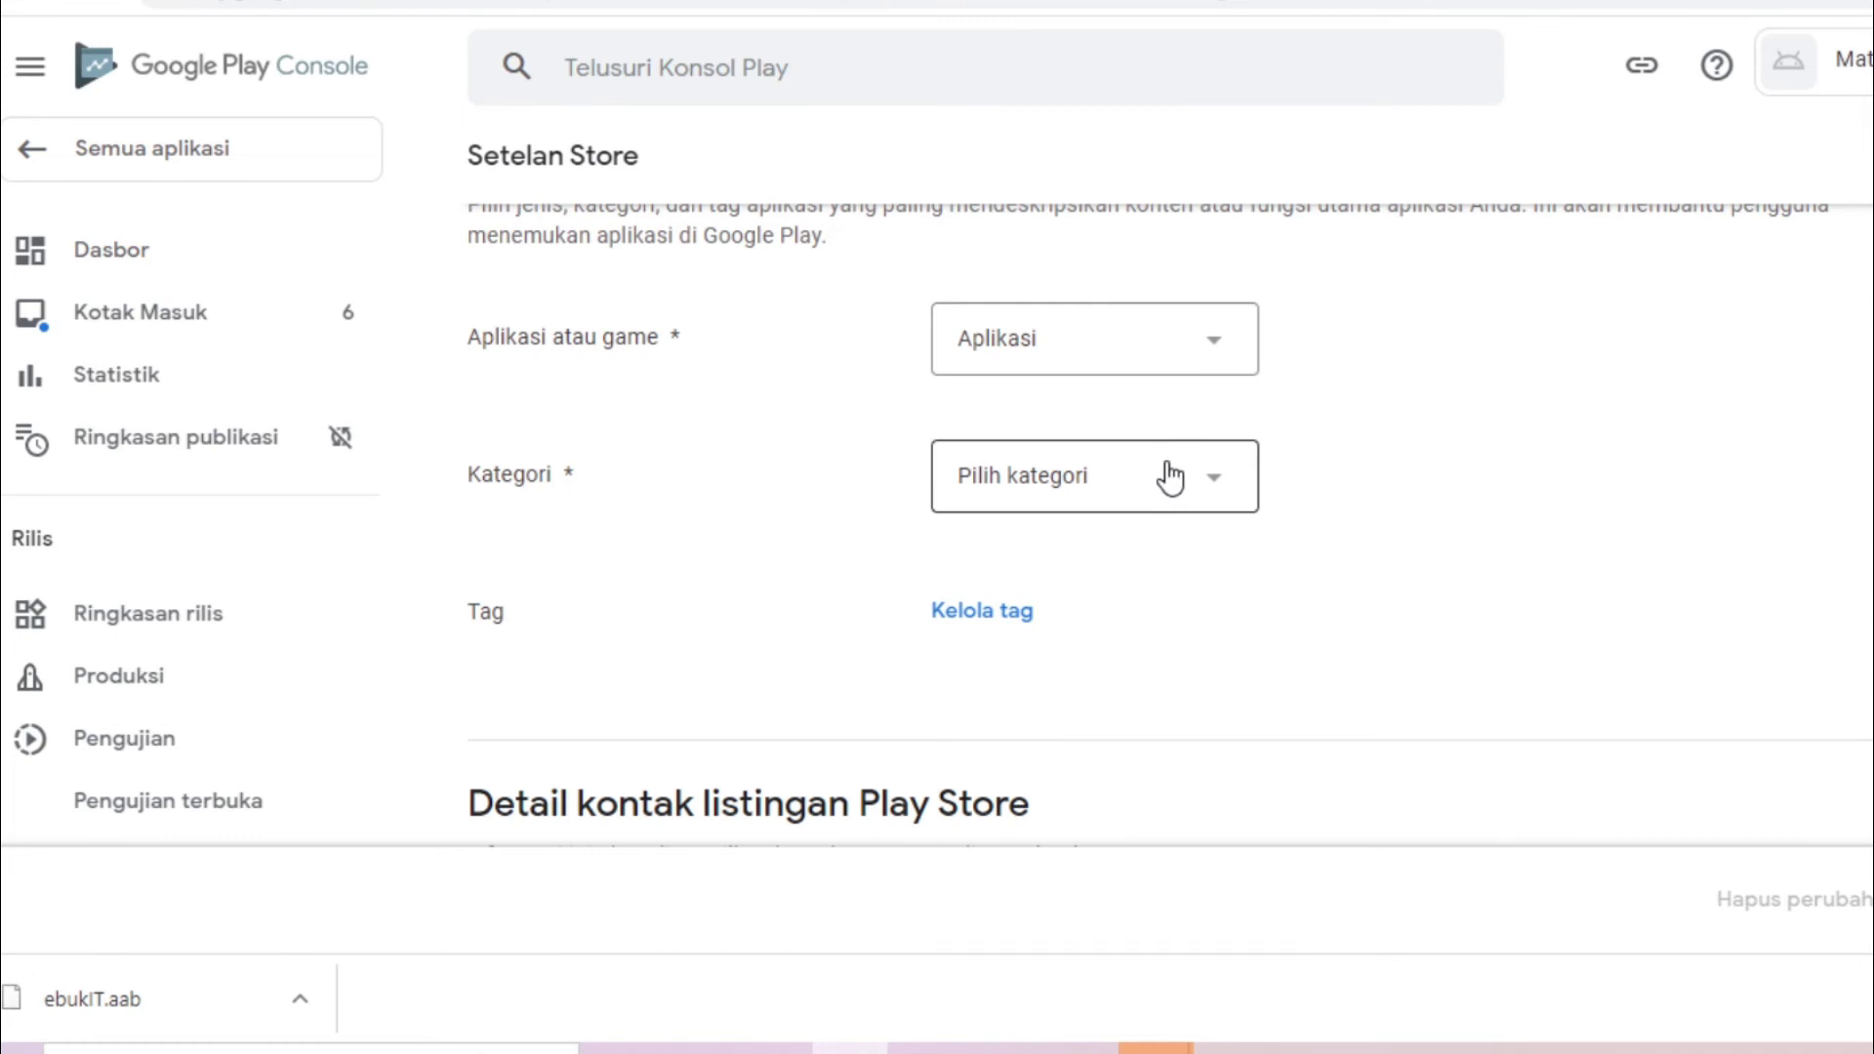
click(1171, 478)
drag(1252, 439, 1263, 775)
click(1079, 712)
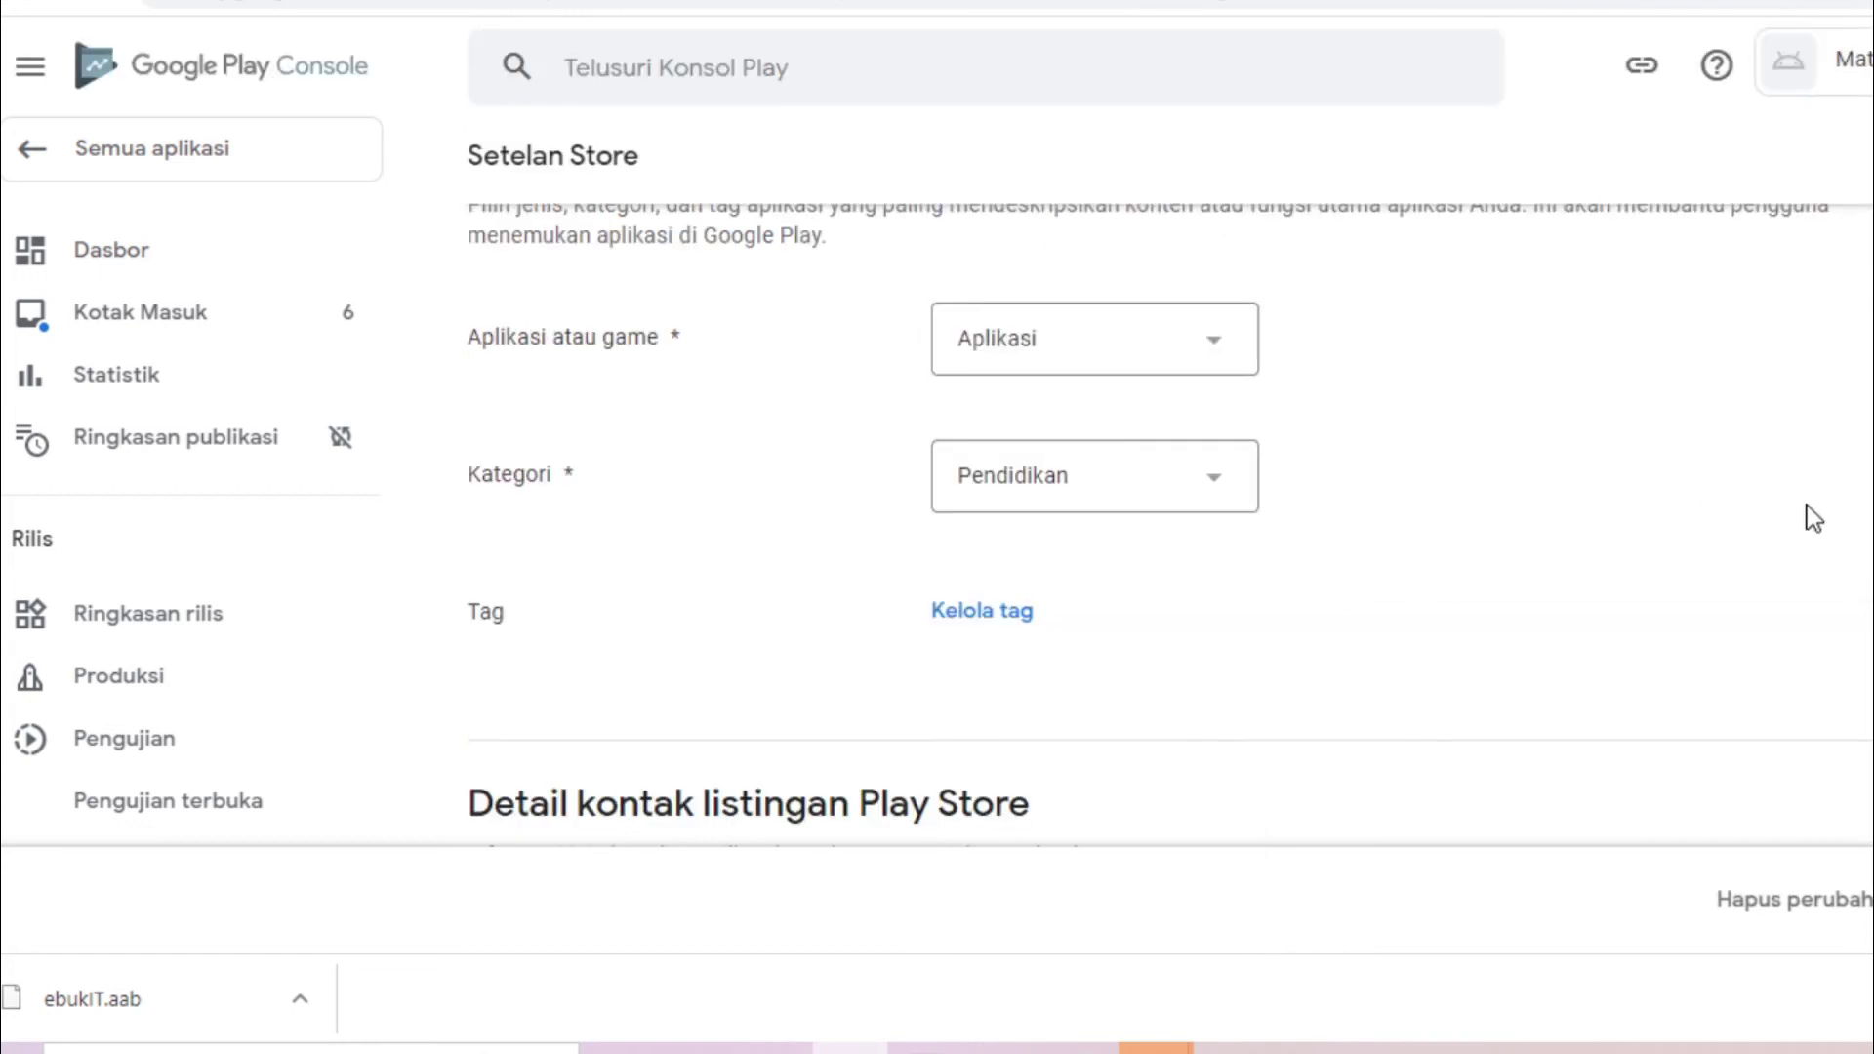
click(971, 609)
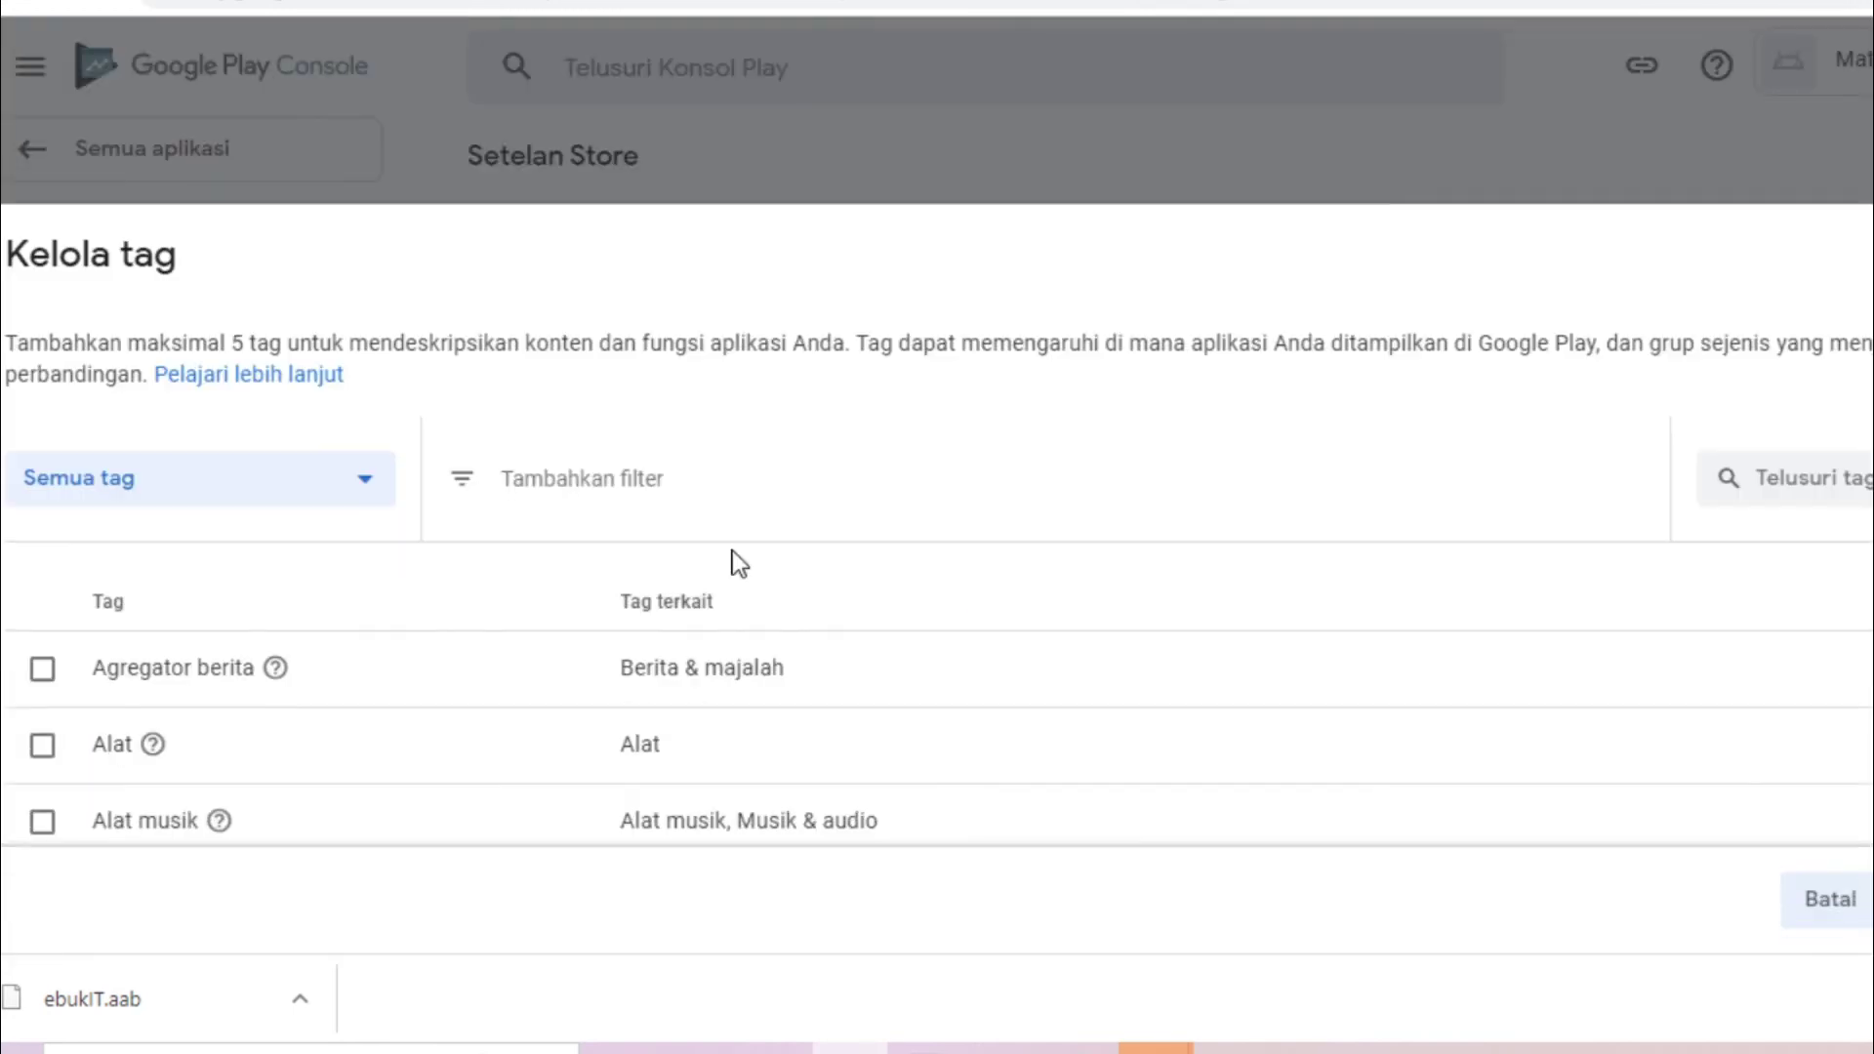
Search the tag list and add the Pendidikan and Desain berbantuan komputer tags
click(539, 479)
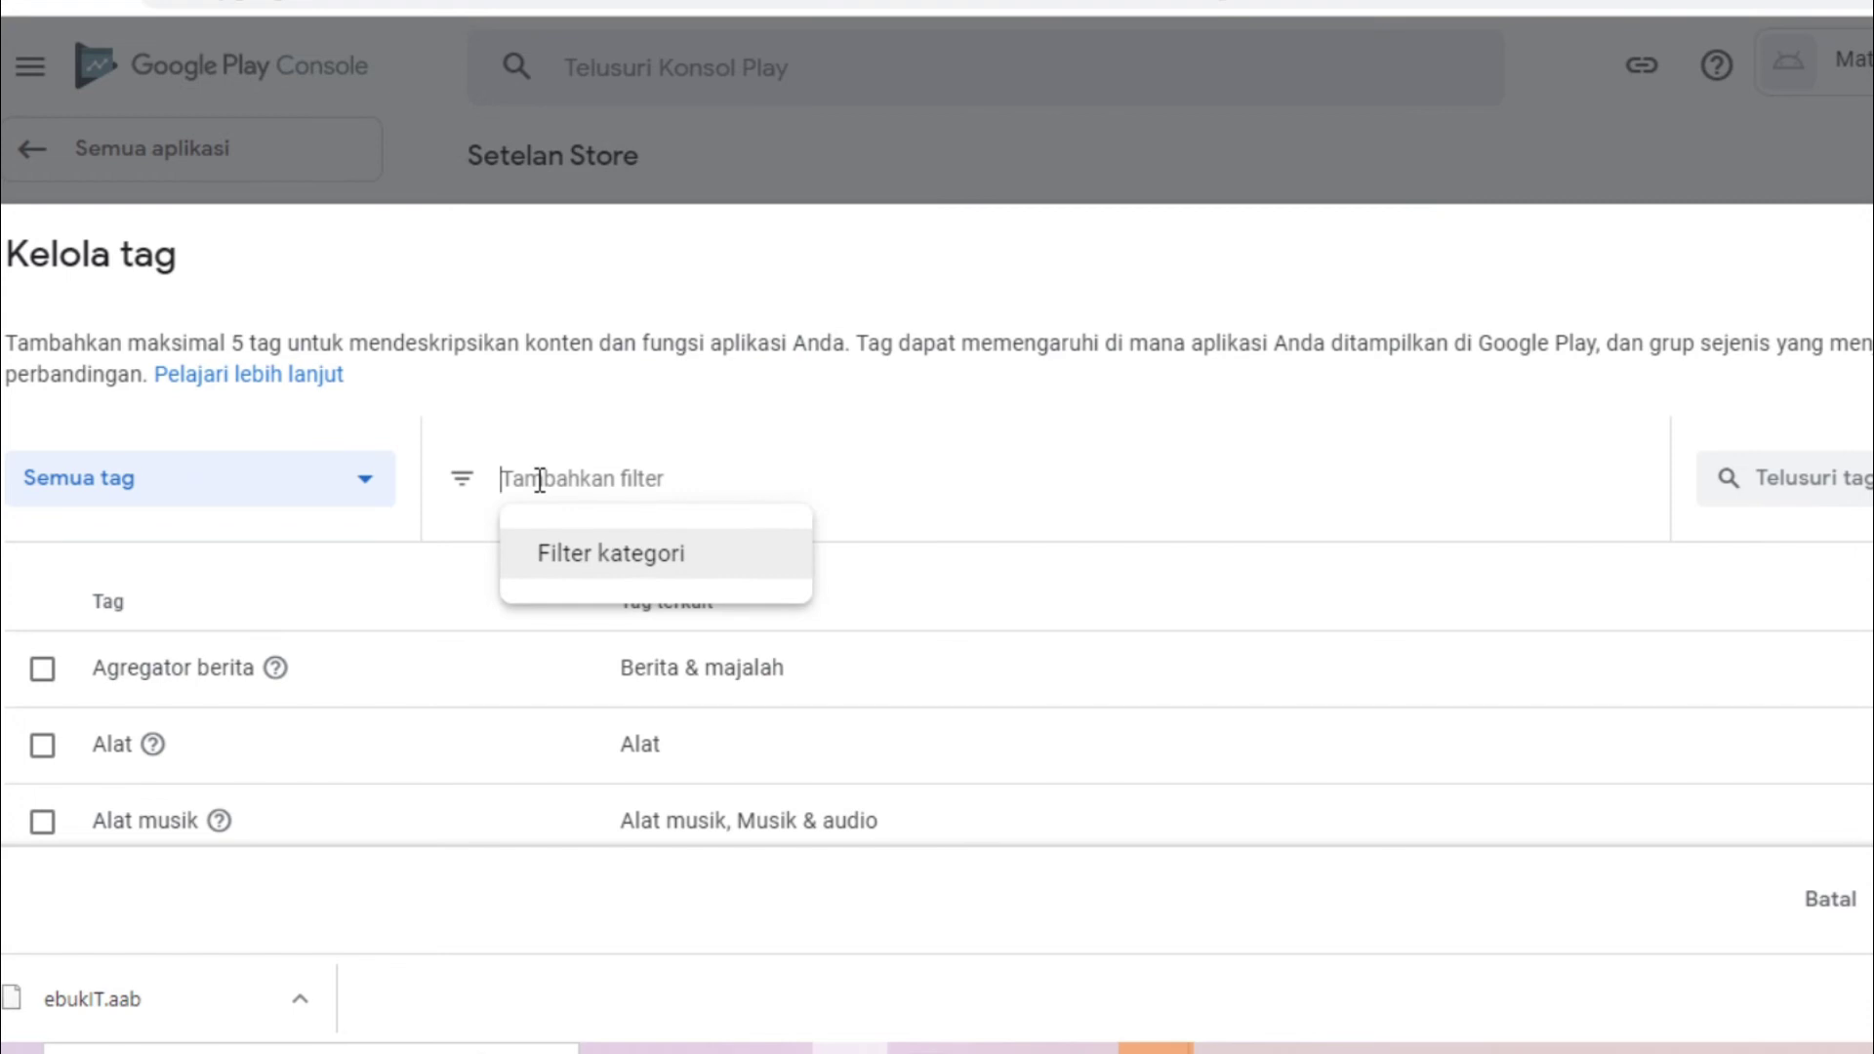
text(komp)
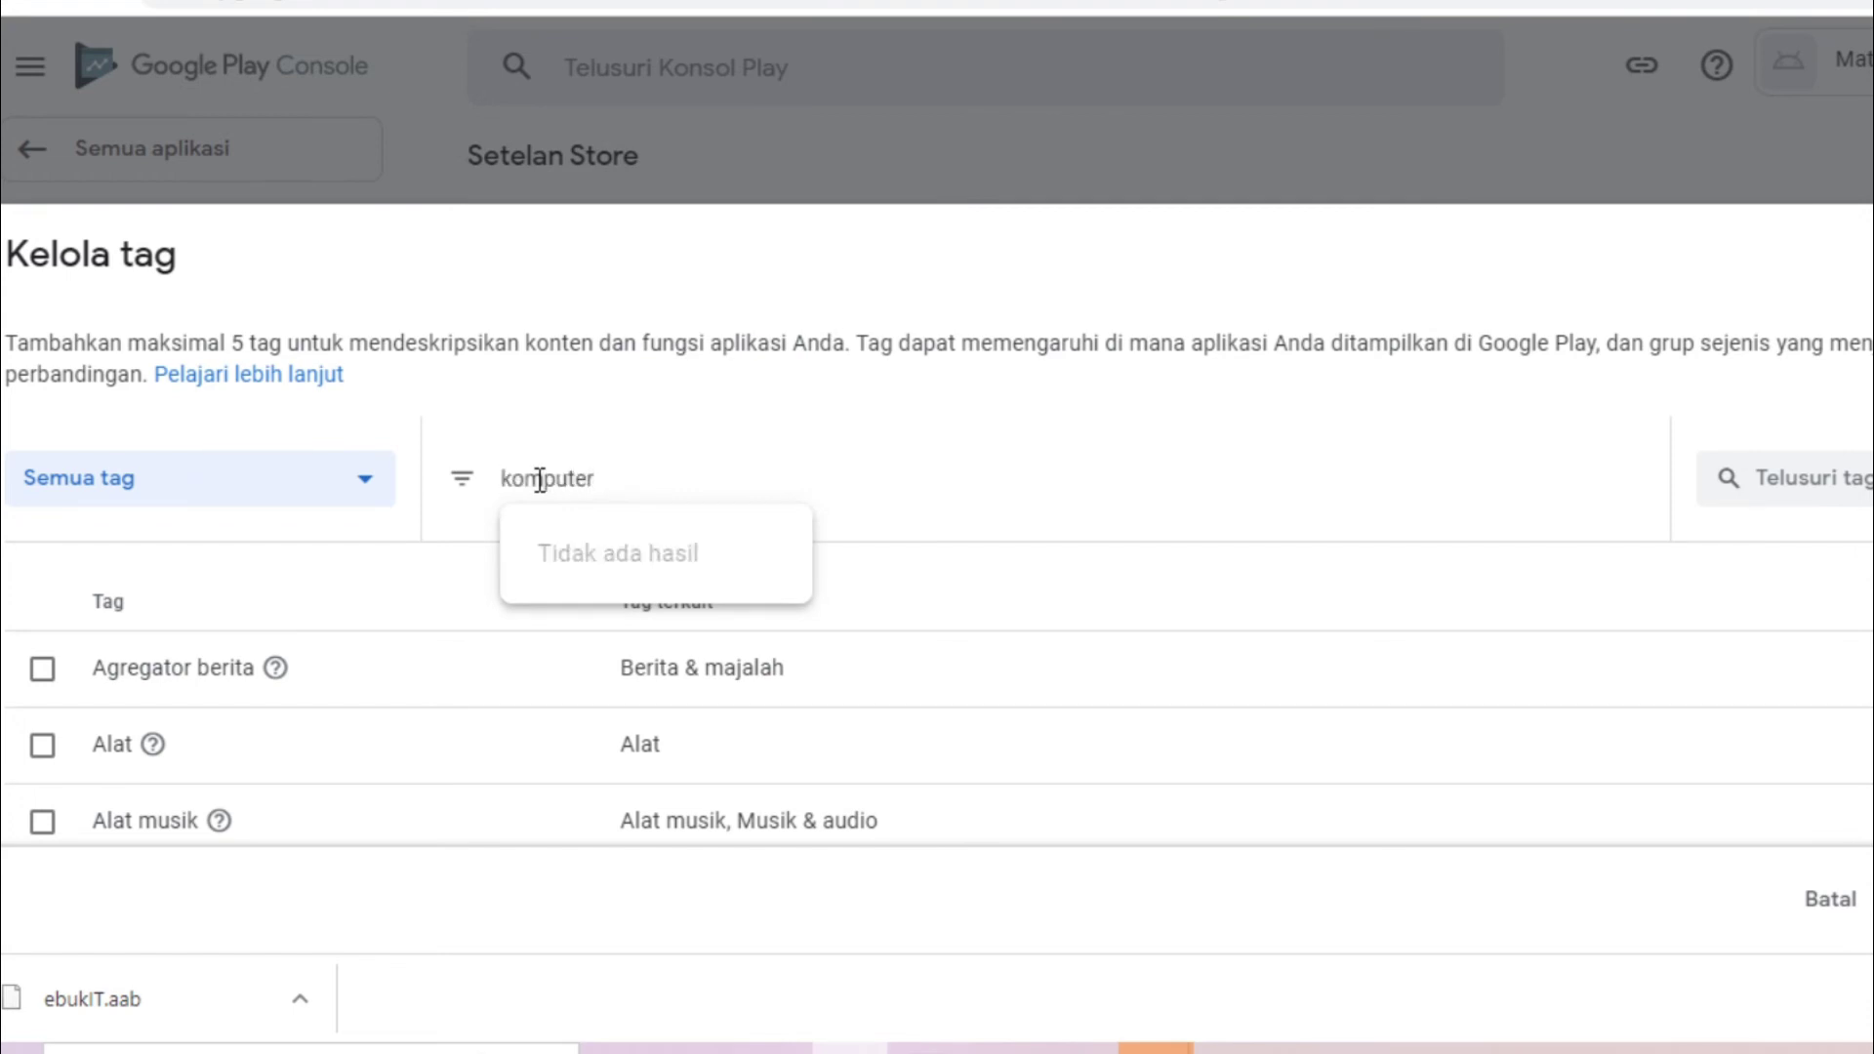
text(uter)
key(ctrl+a)
text(pengetahuan)
key(ctrl+a)
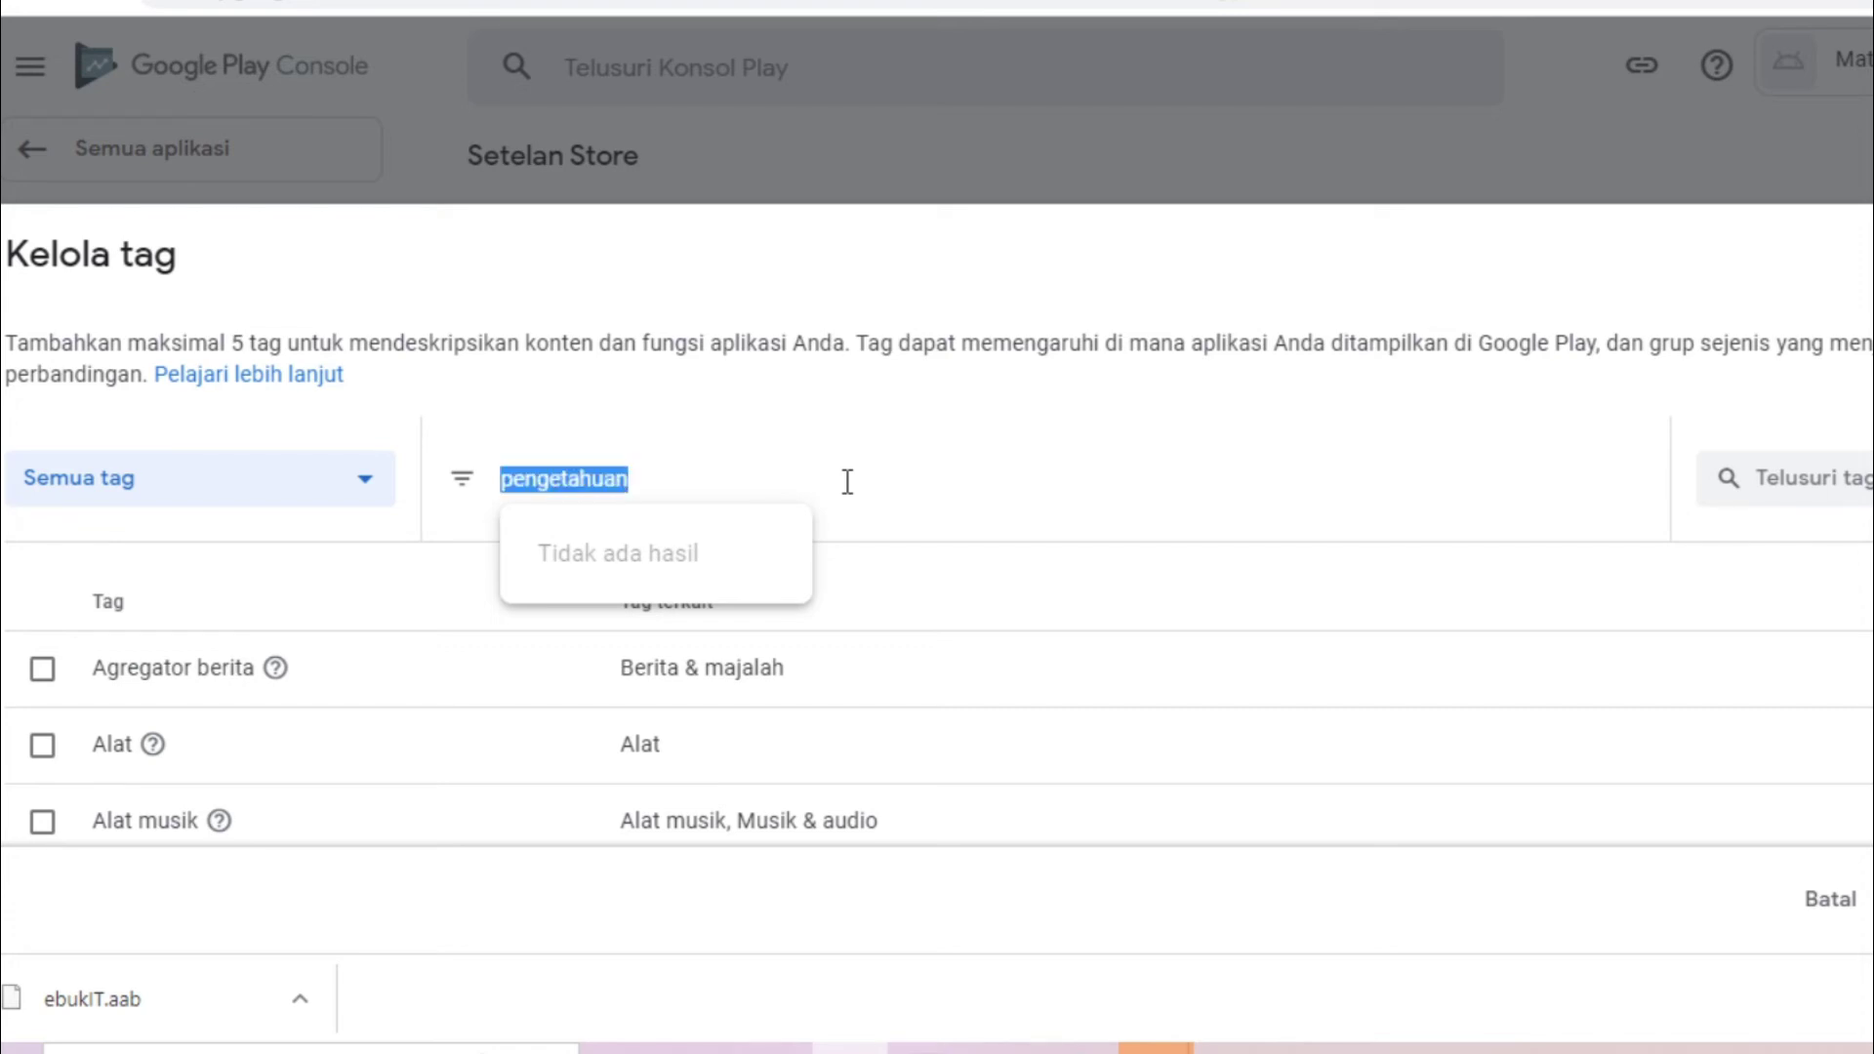
text(pendidikan)
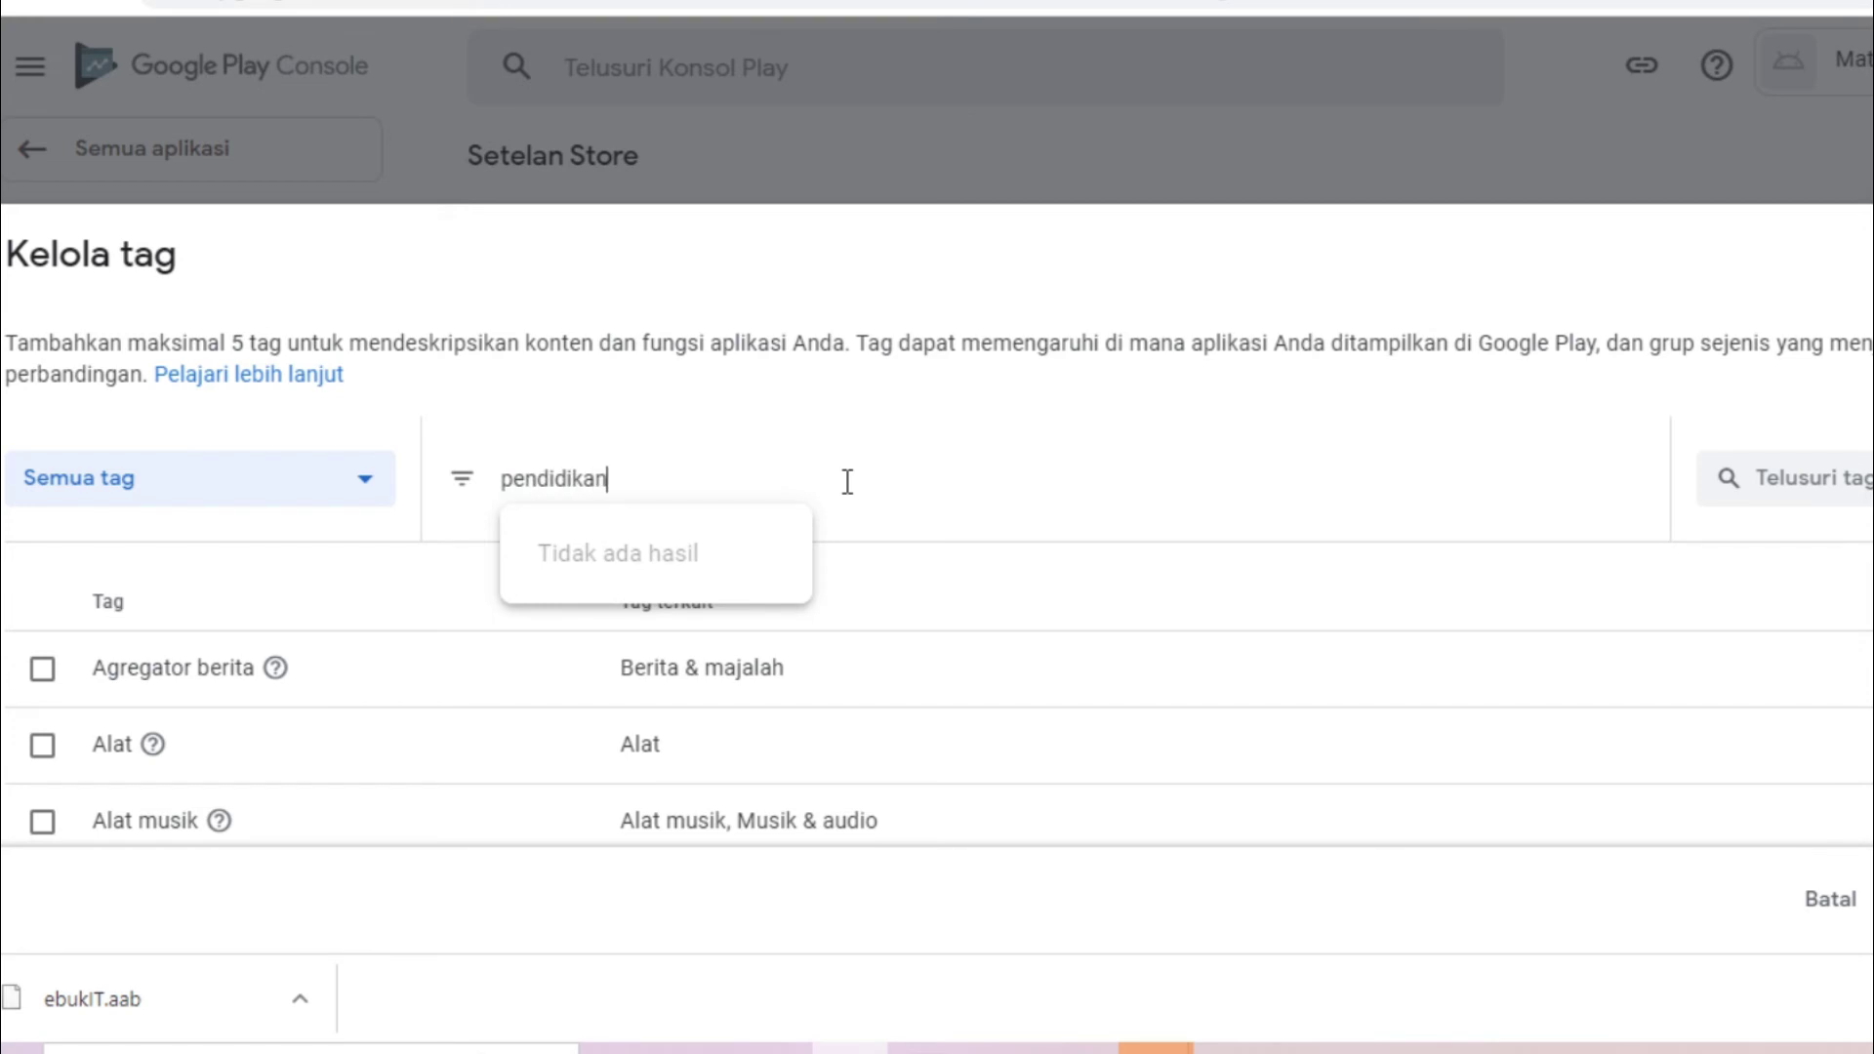
key(BackSpace)
key(BackSpace)
key(BackSpace)
key(BackSpace)
key(BackSpace)
key(BackSpace)
key(BackSpace)
key(BackSpace)
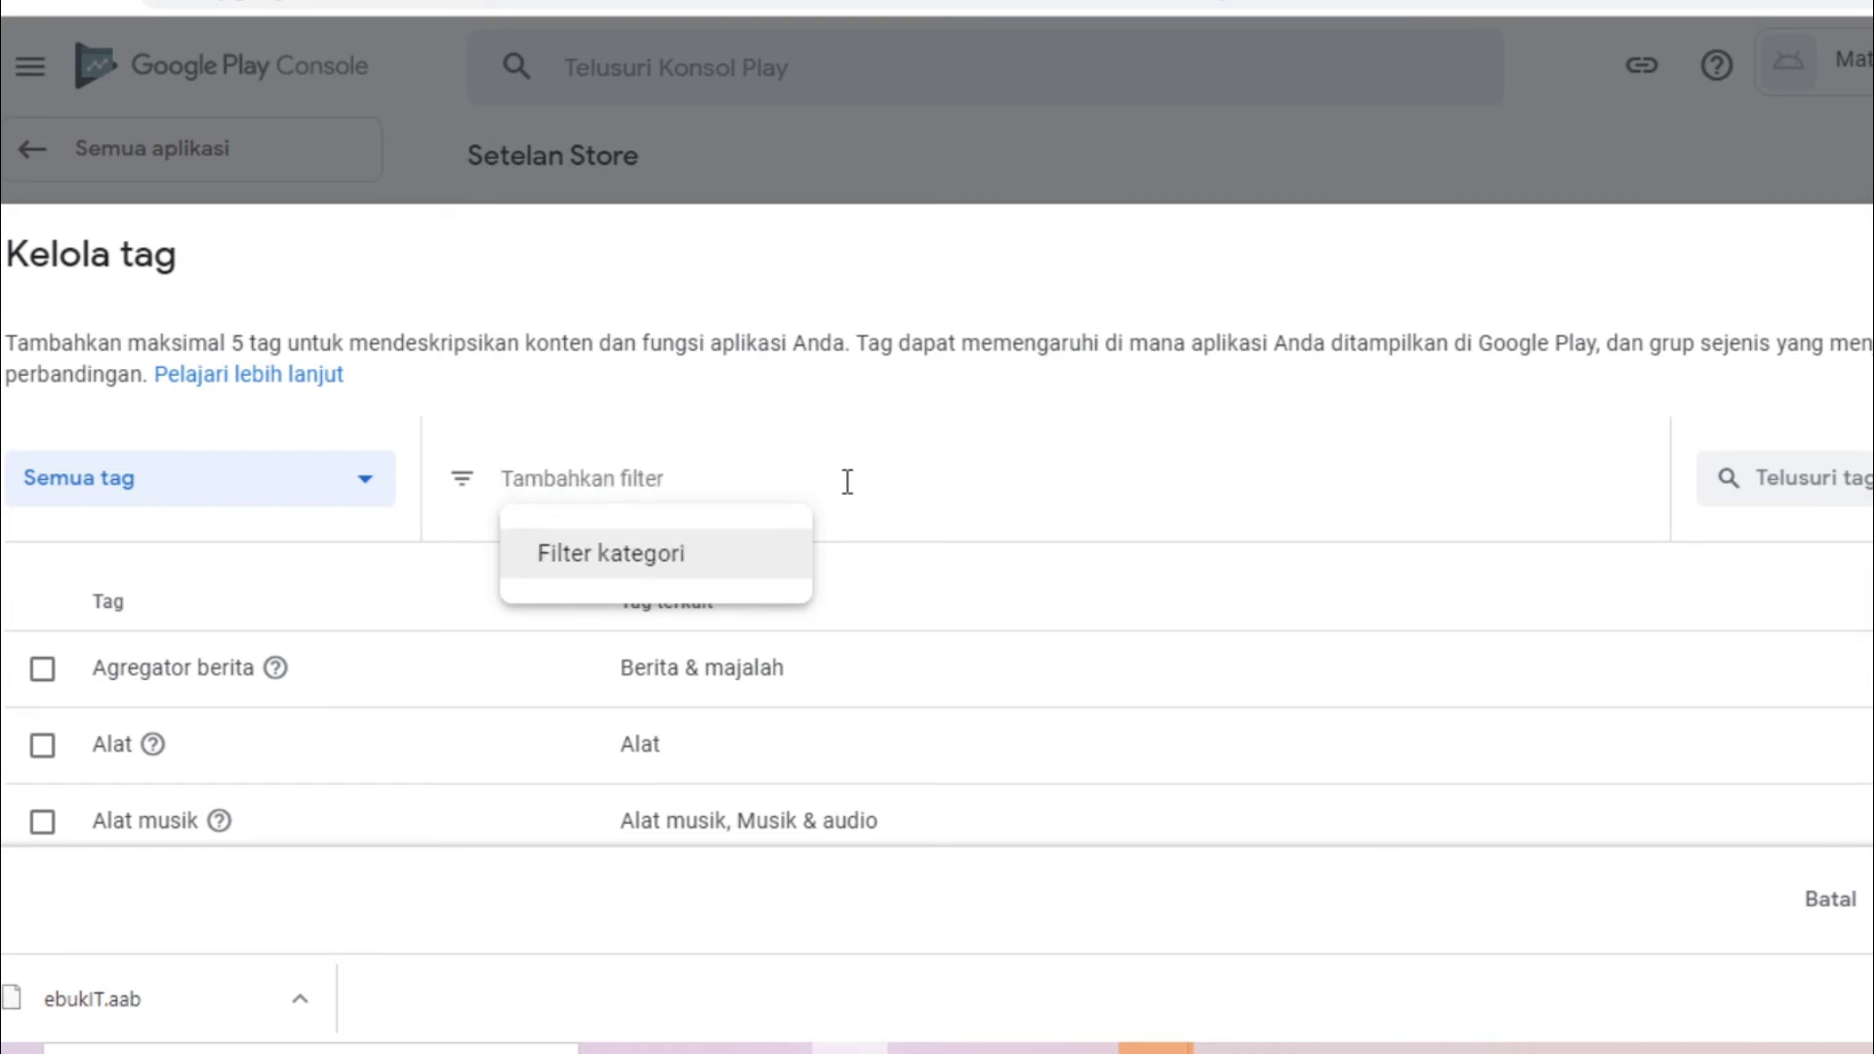
click(1785, 480)
text(pe)
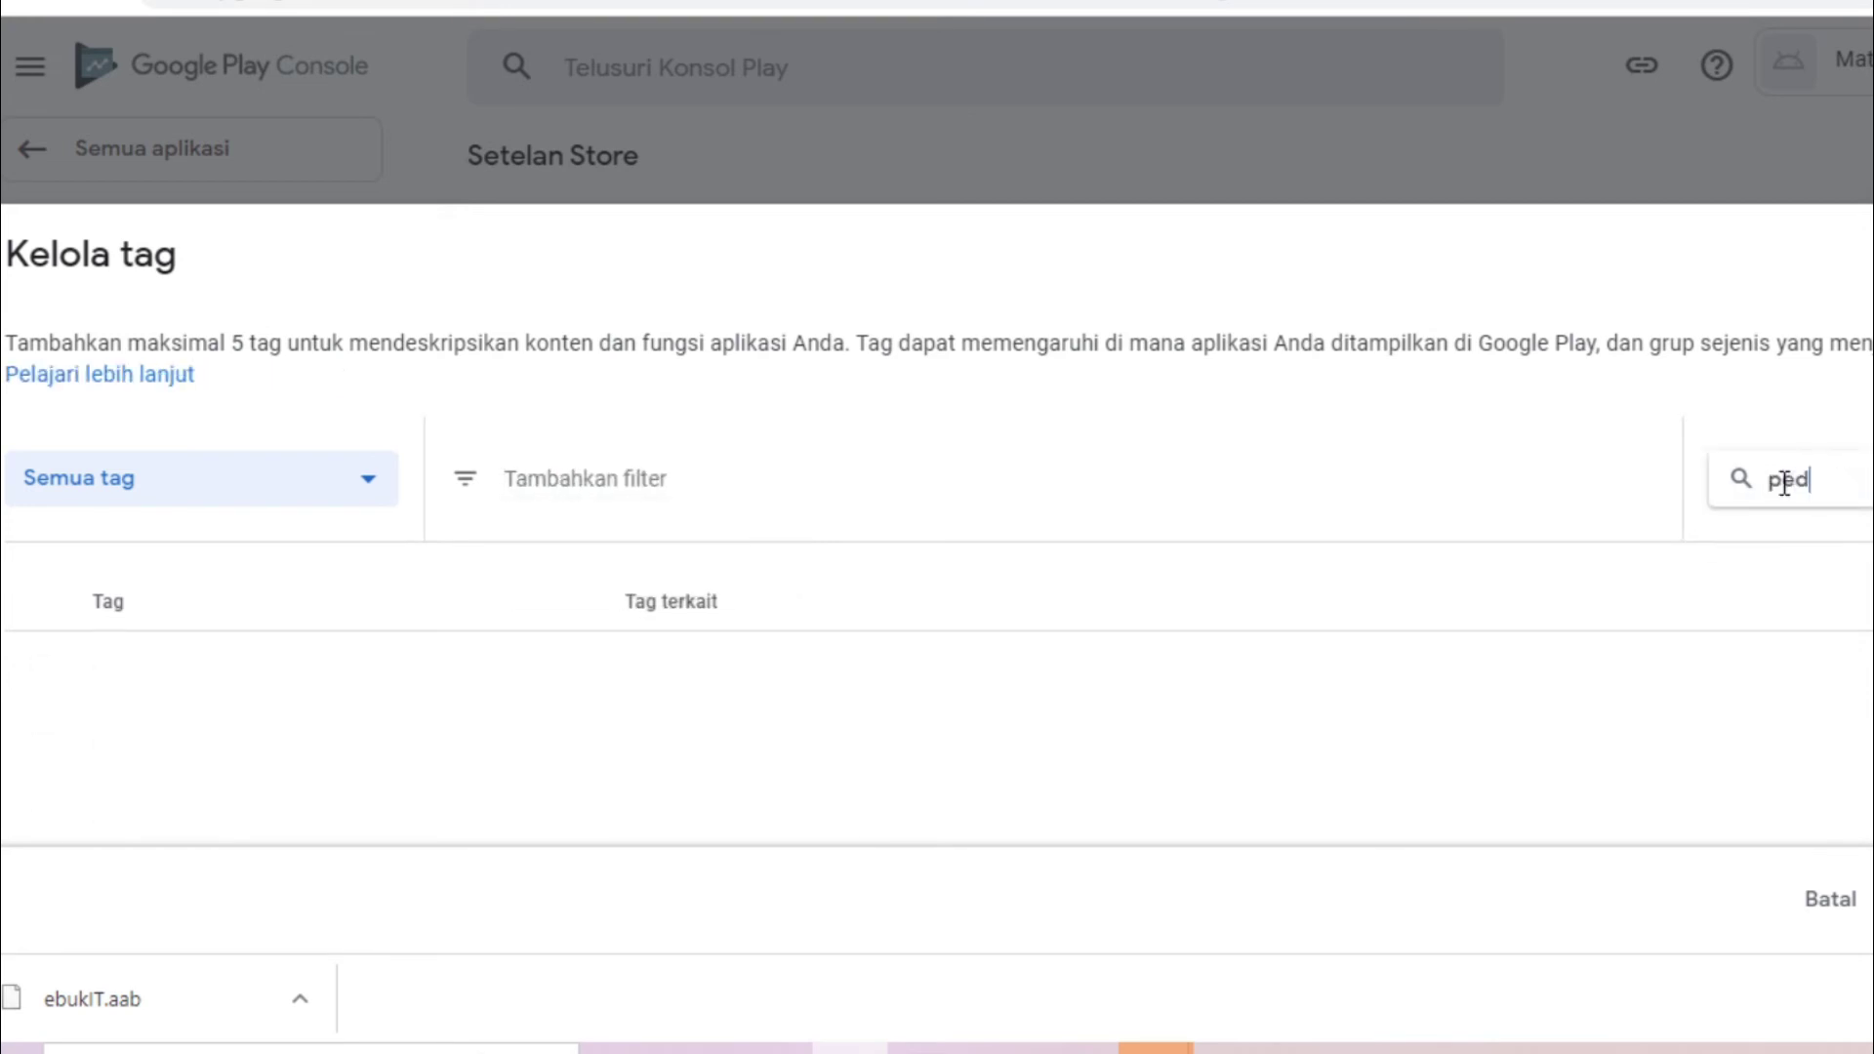
text(ndidikan)
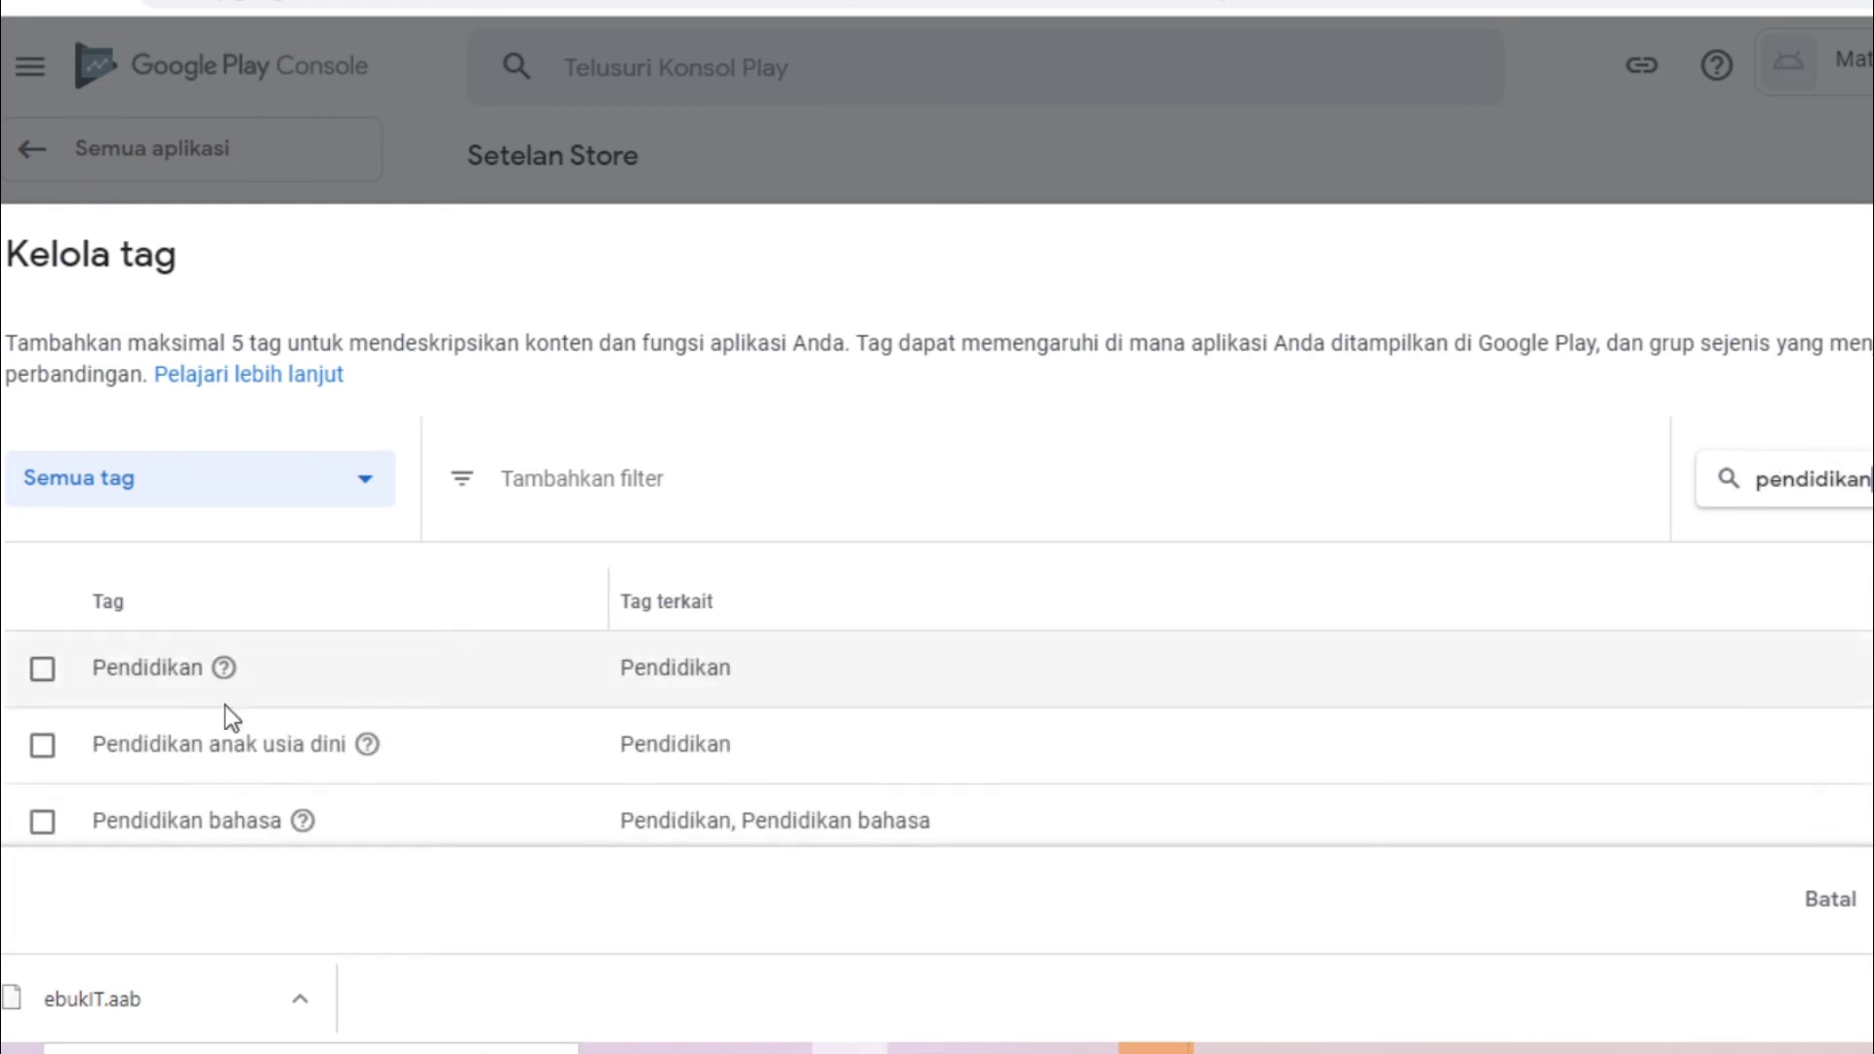
click(43, 670)
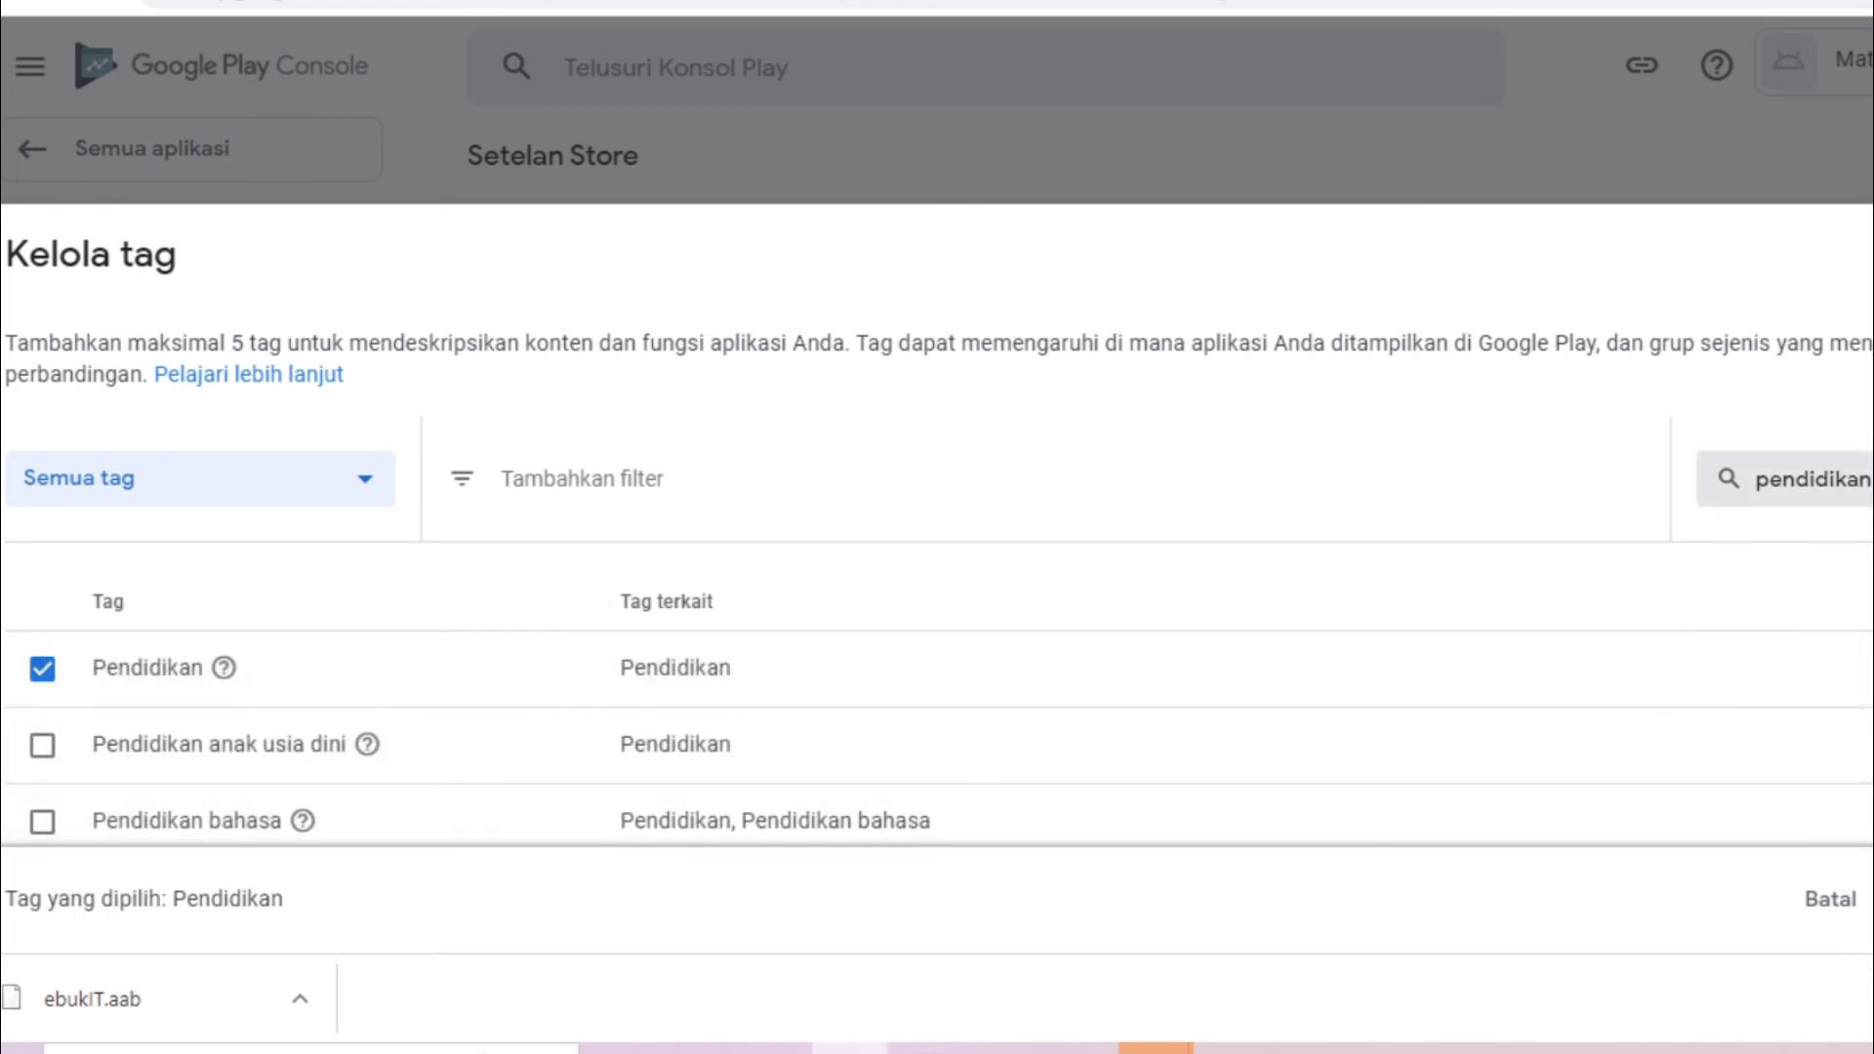
key(ctrl+a)
text(komputer)
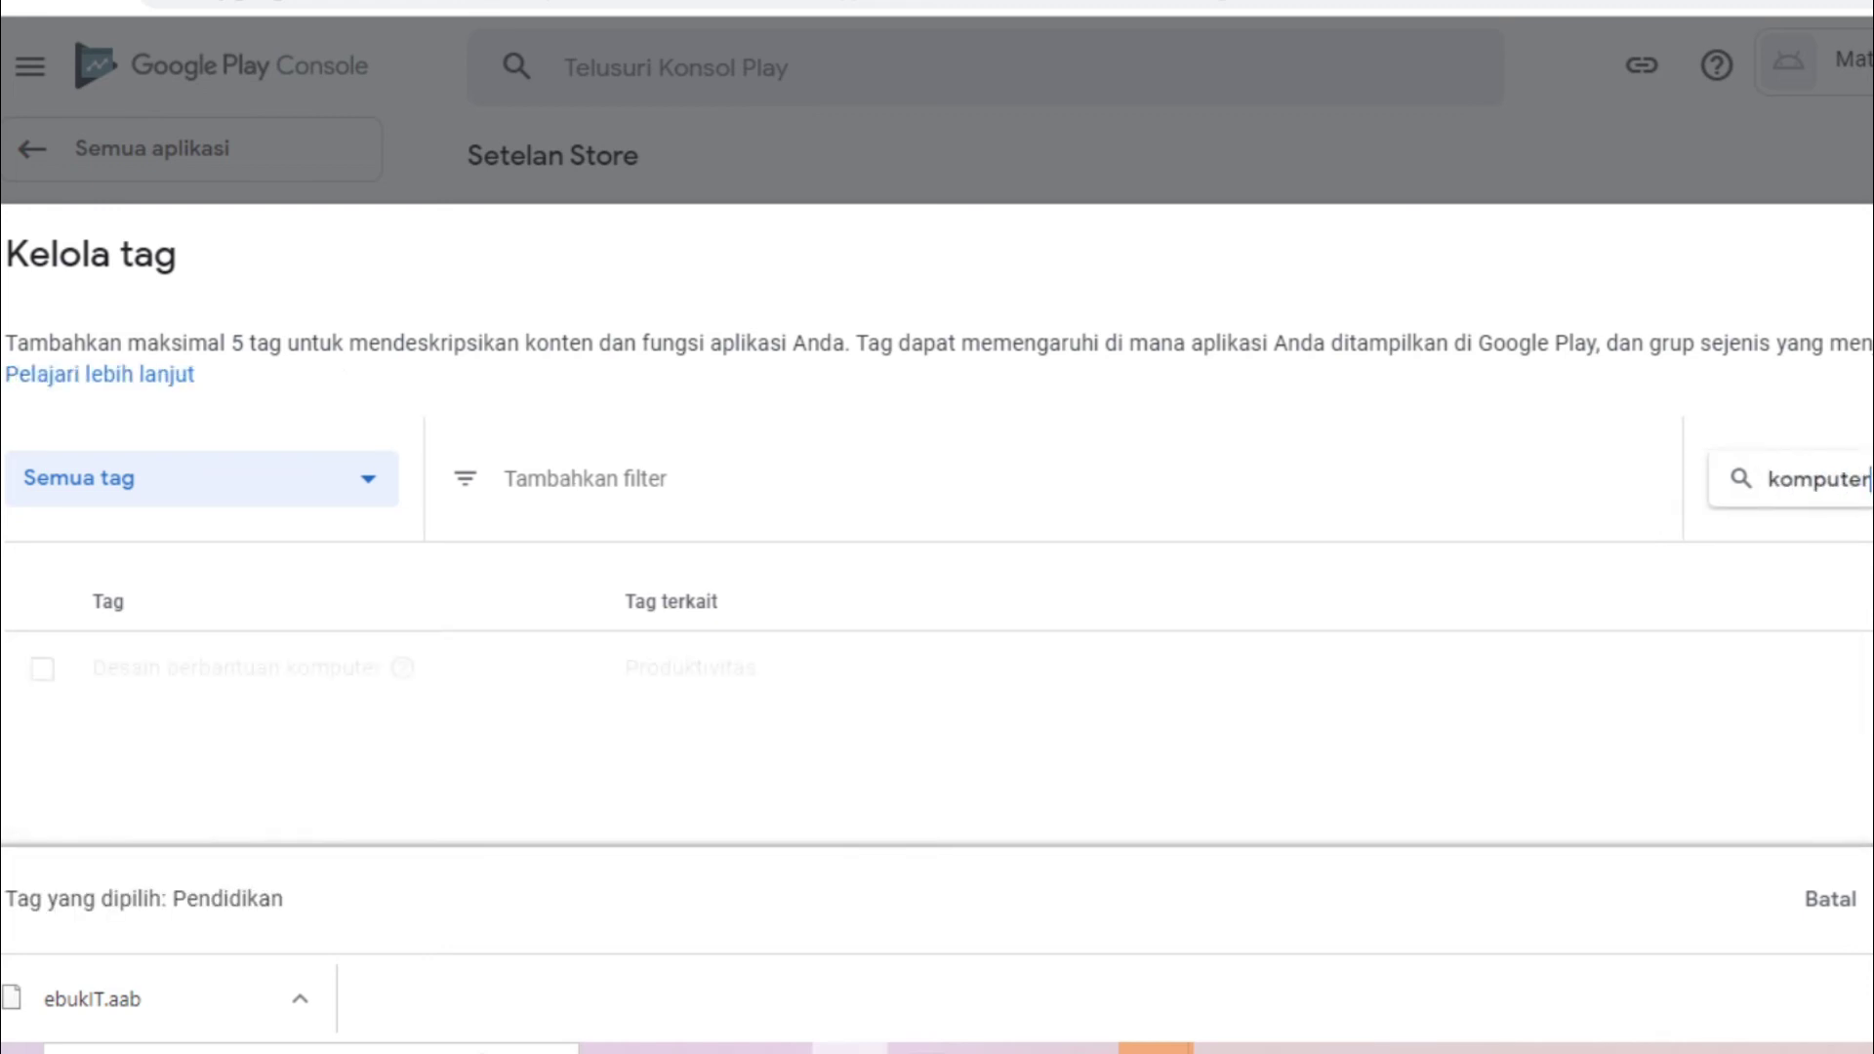
click(43, 669)
Search for 'belajar', tick the Panduan belajar tag and apply the chosen tags
double_click(1855, 474)
text(kul)
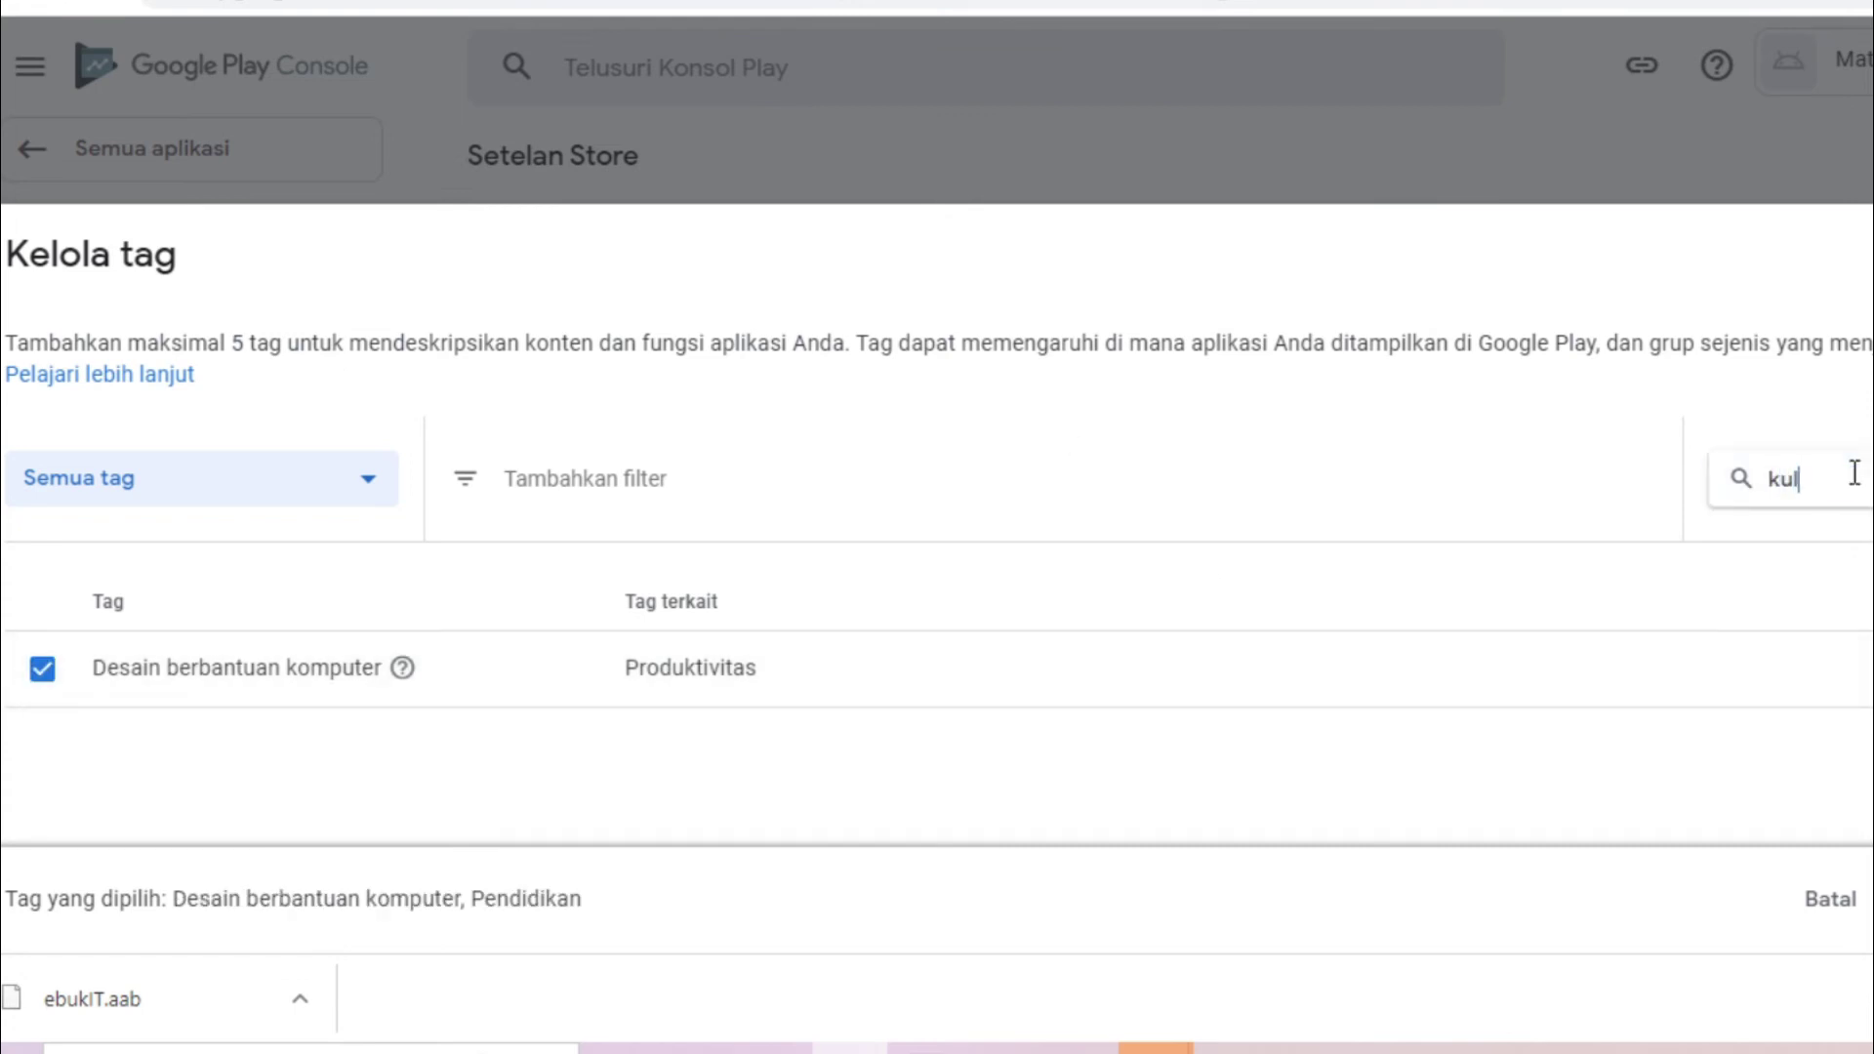
text(iah)
key(ctrl+a)
text(sekolah)
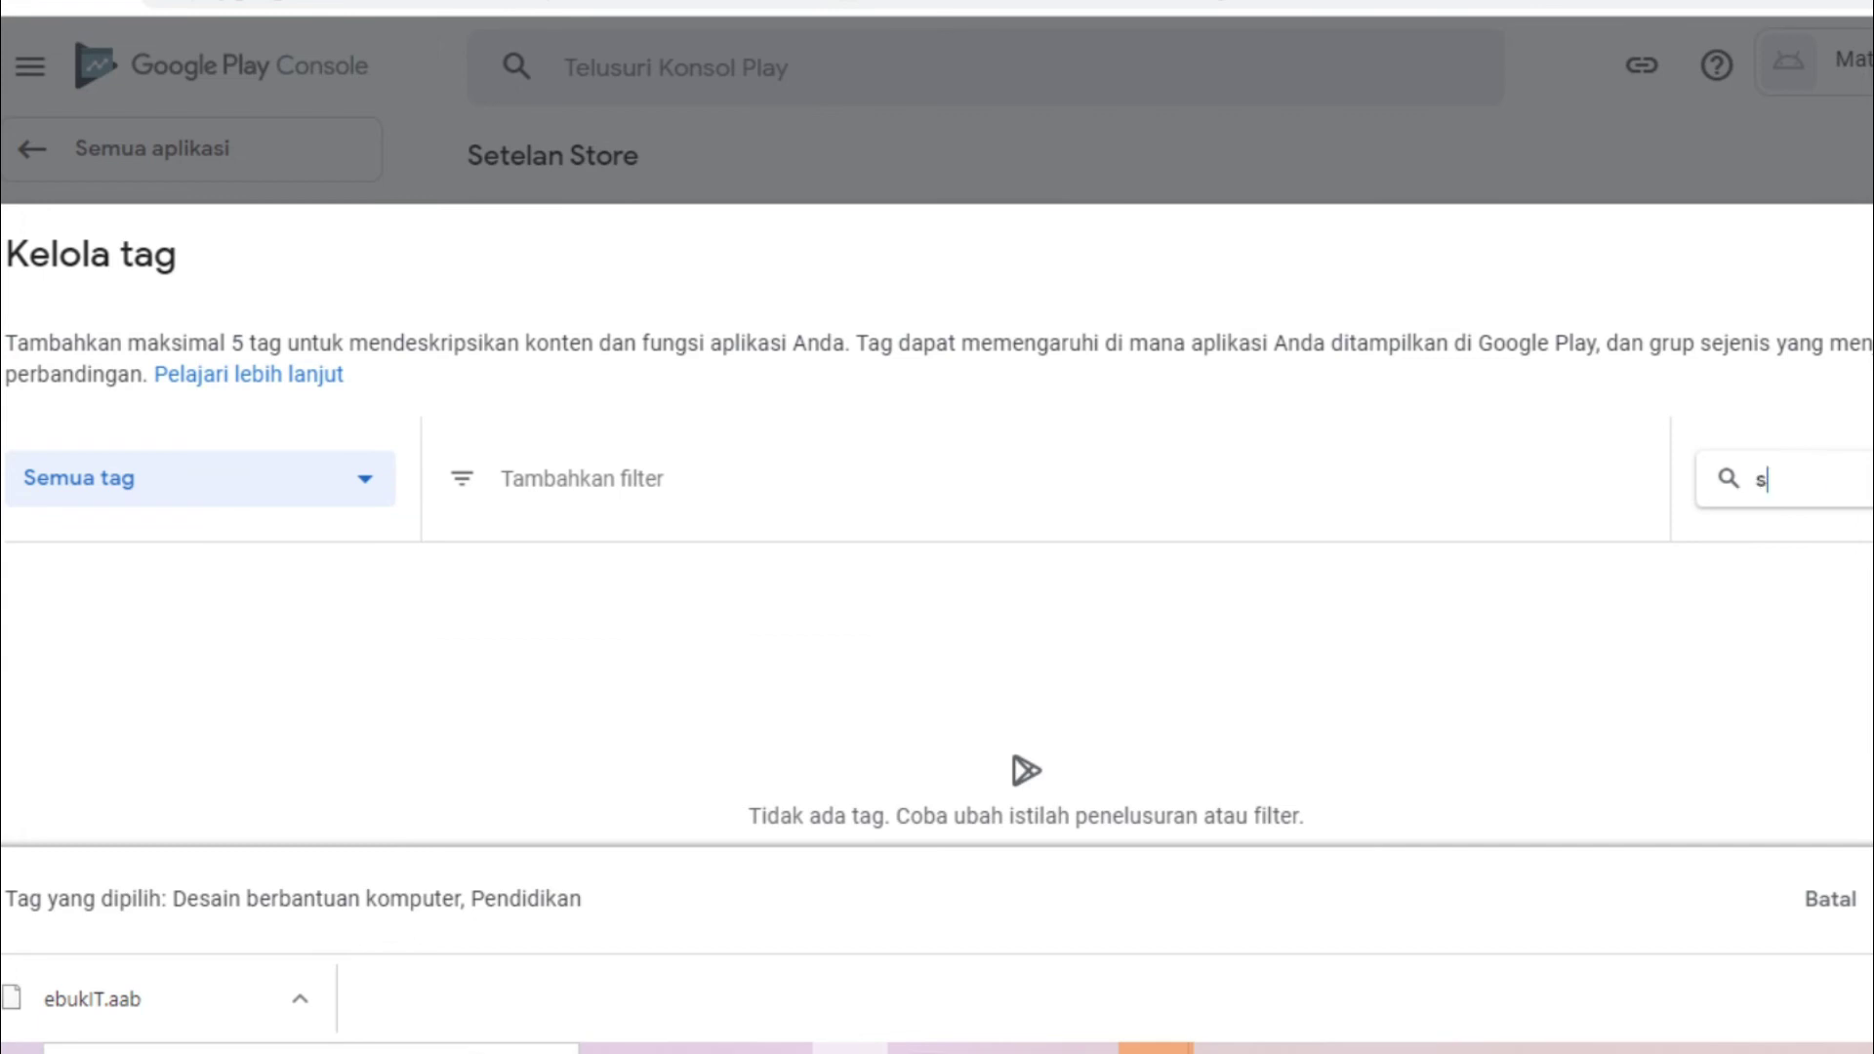
key(ctrl+a)
text(universitas)
key(BackSpace)
key(BackSpace)
key(BackSpace)
key(BackSpace)
key(BackSpace)
key(BackSpace)
key(BackSpace)
key(BackSpace)
key(BackSpace)
key(BackSpace)
key(BackSpace)
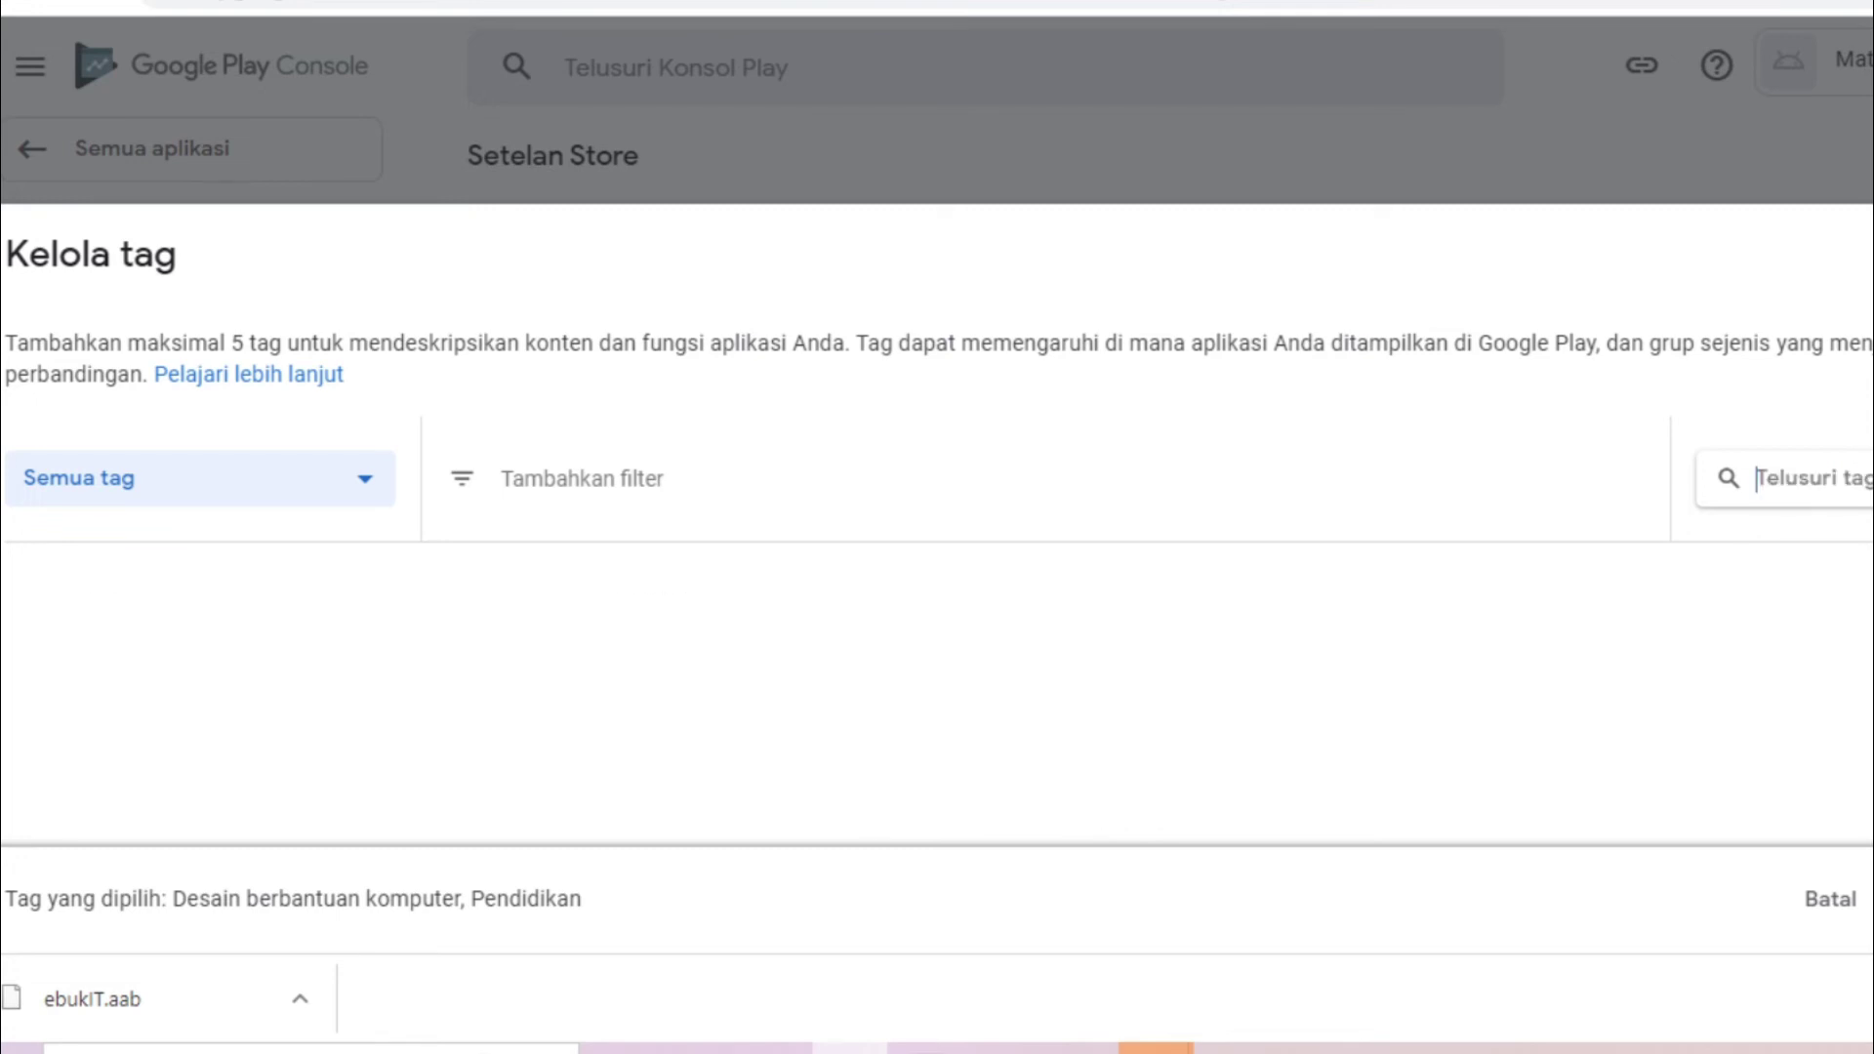
text(pengetahua)
key(ctrl+a)
text(belajar)
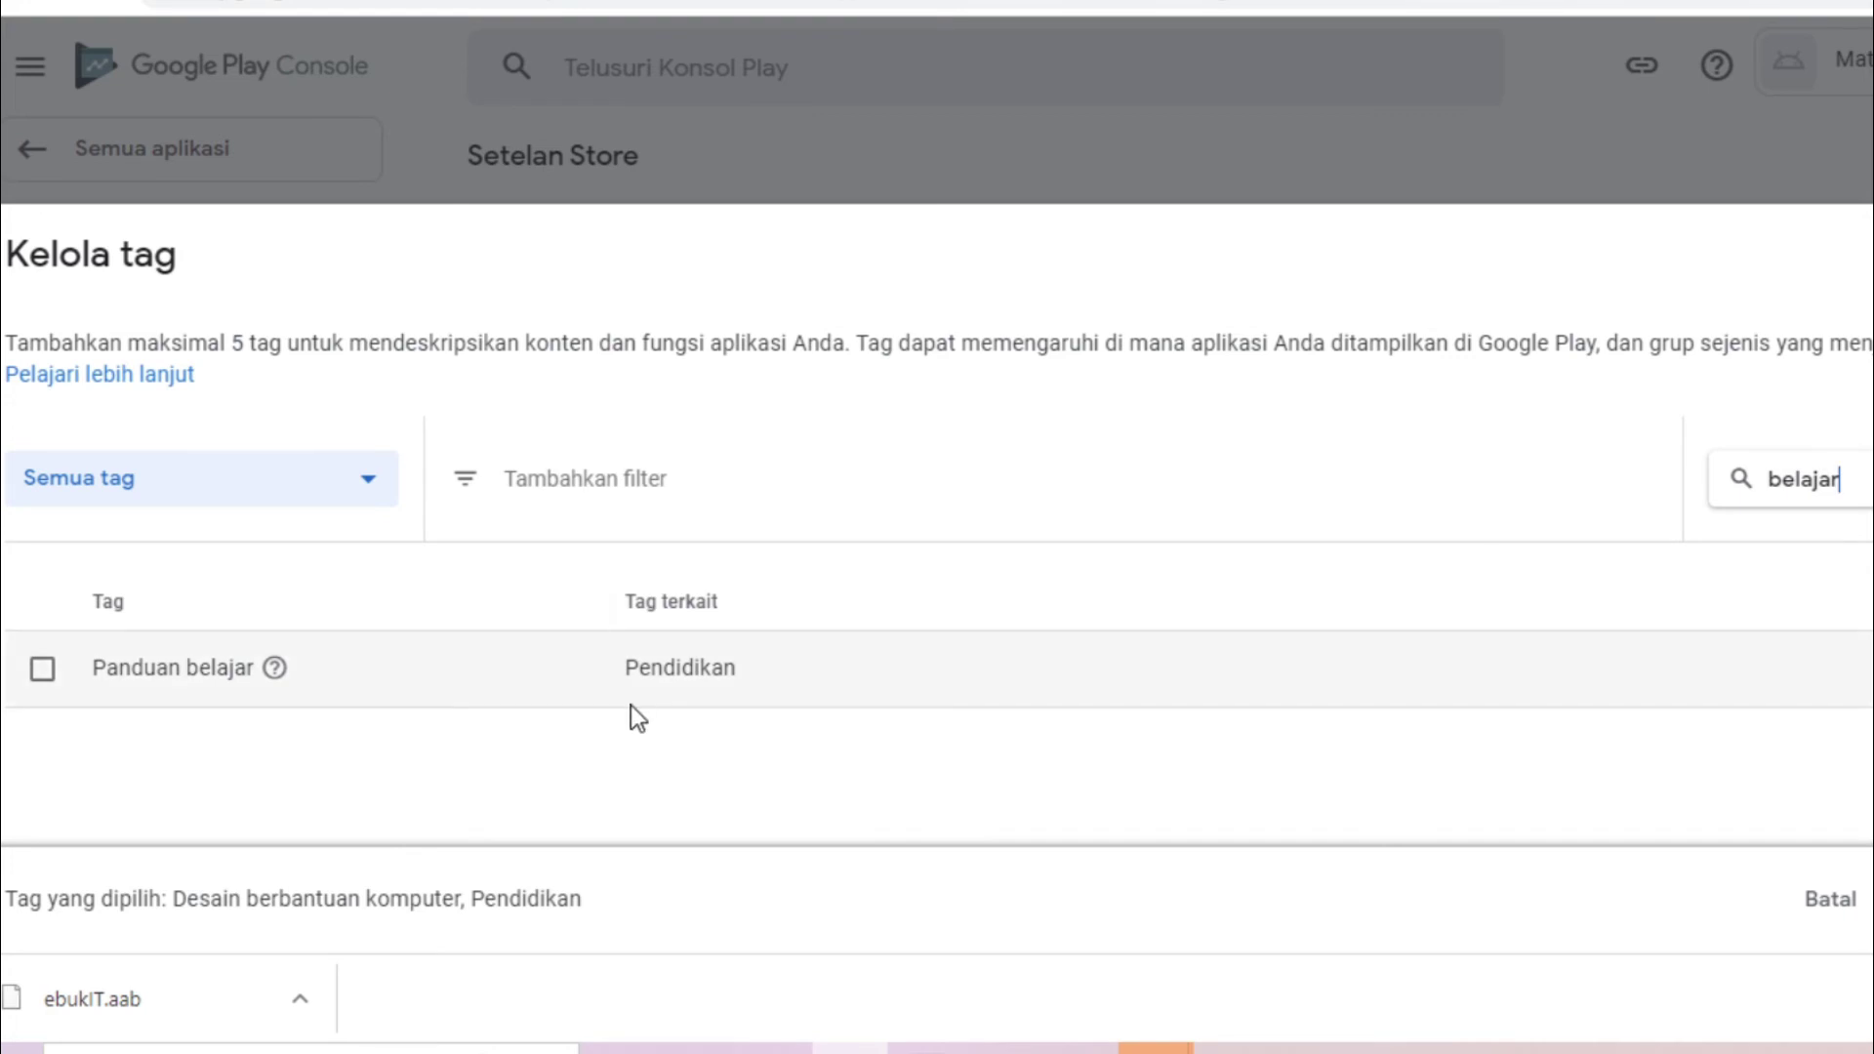
click(39, 670)
click(1869, 900)
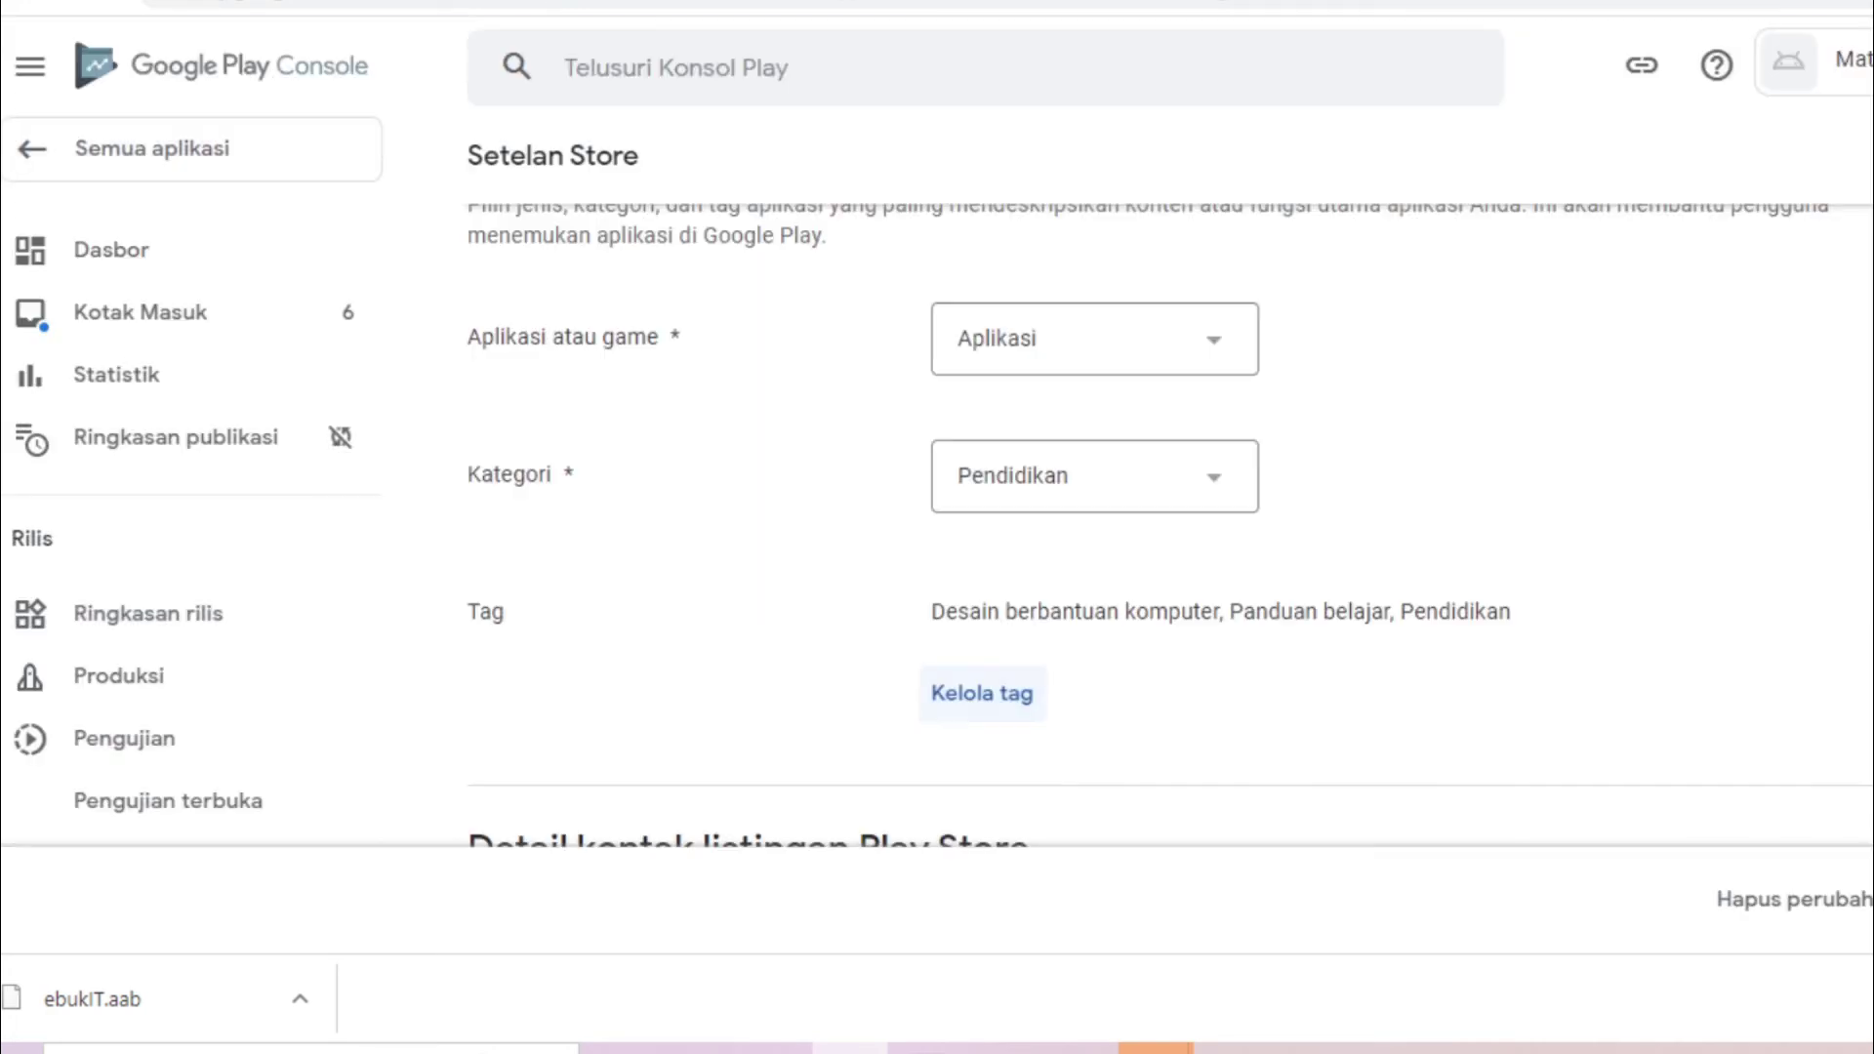
Enter the contact e-mail address in Alamat email, then move past the phone and website fields
scroll(1001, 497, down, 5)
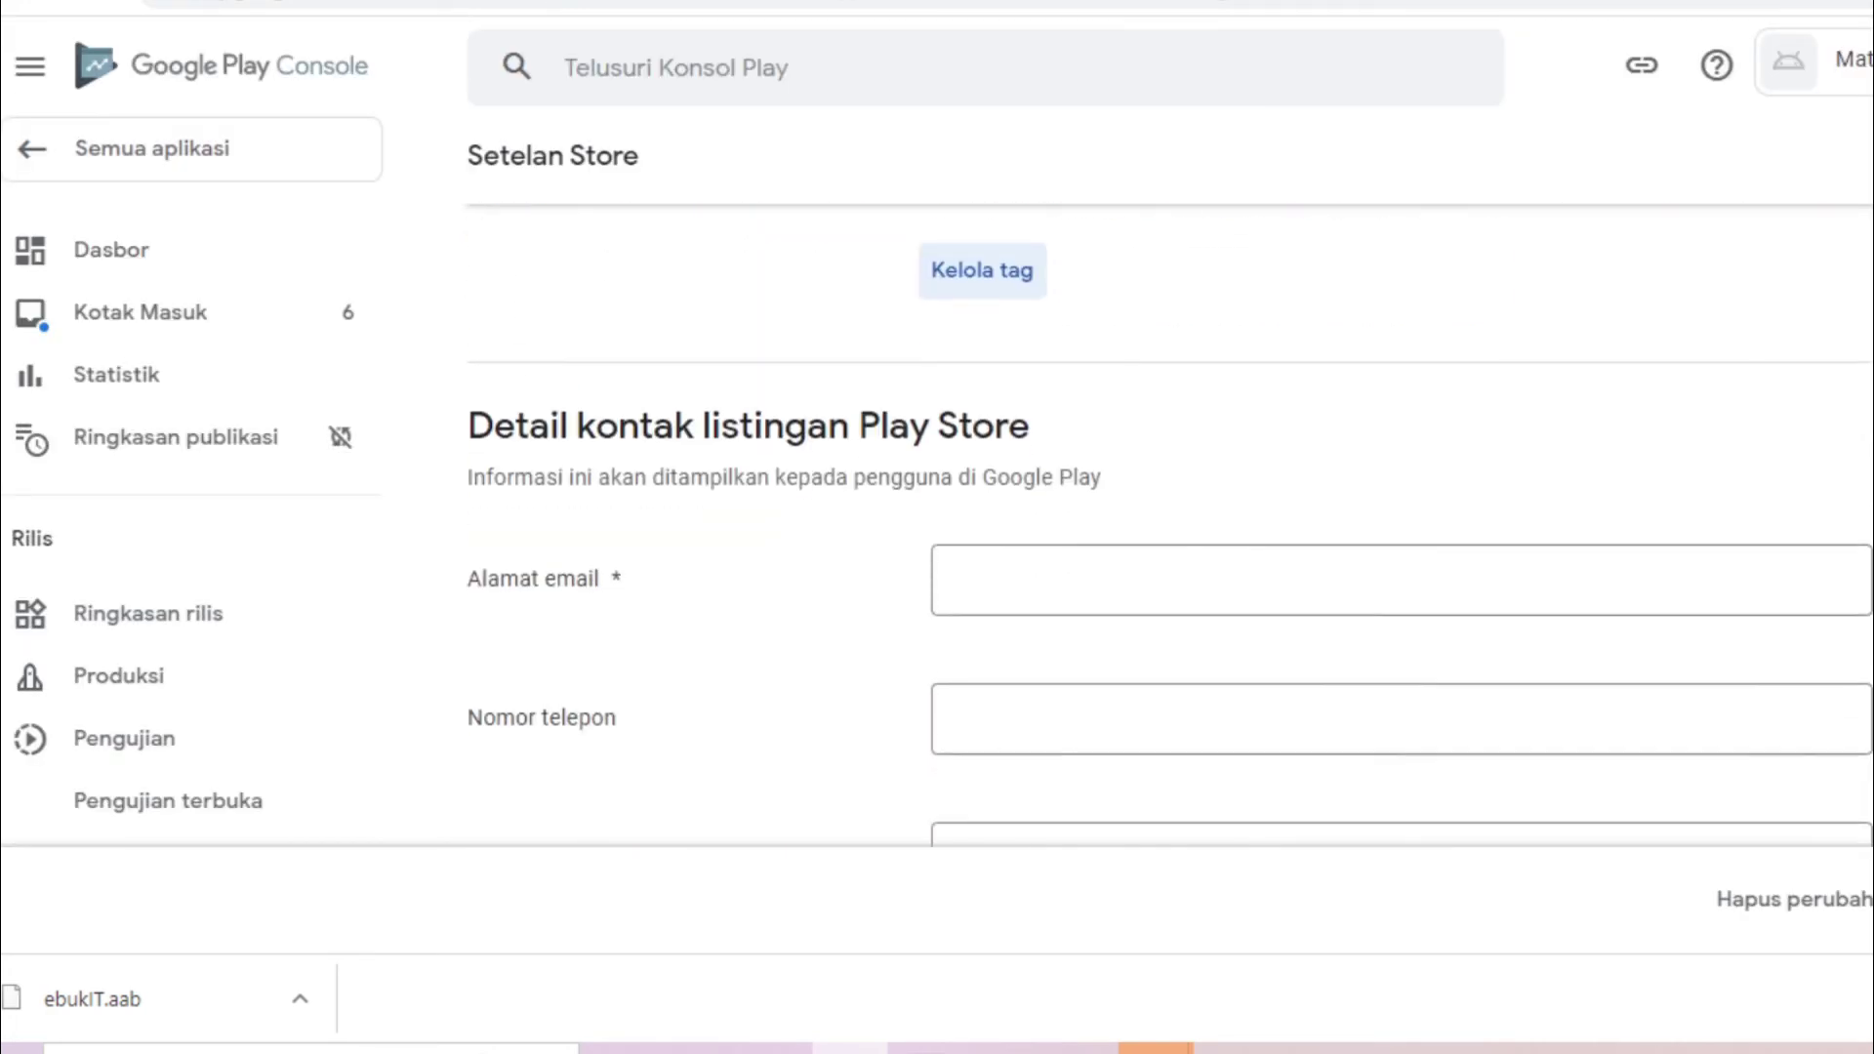
click(1001, 498)
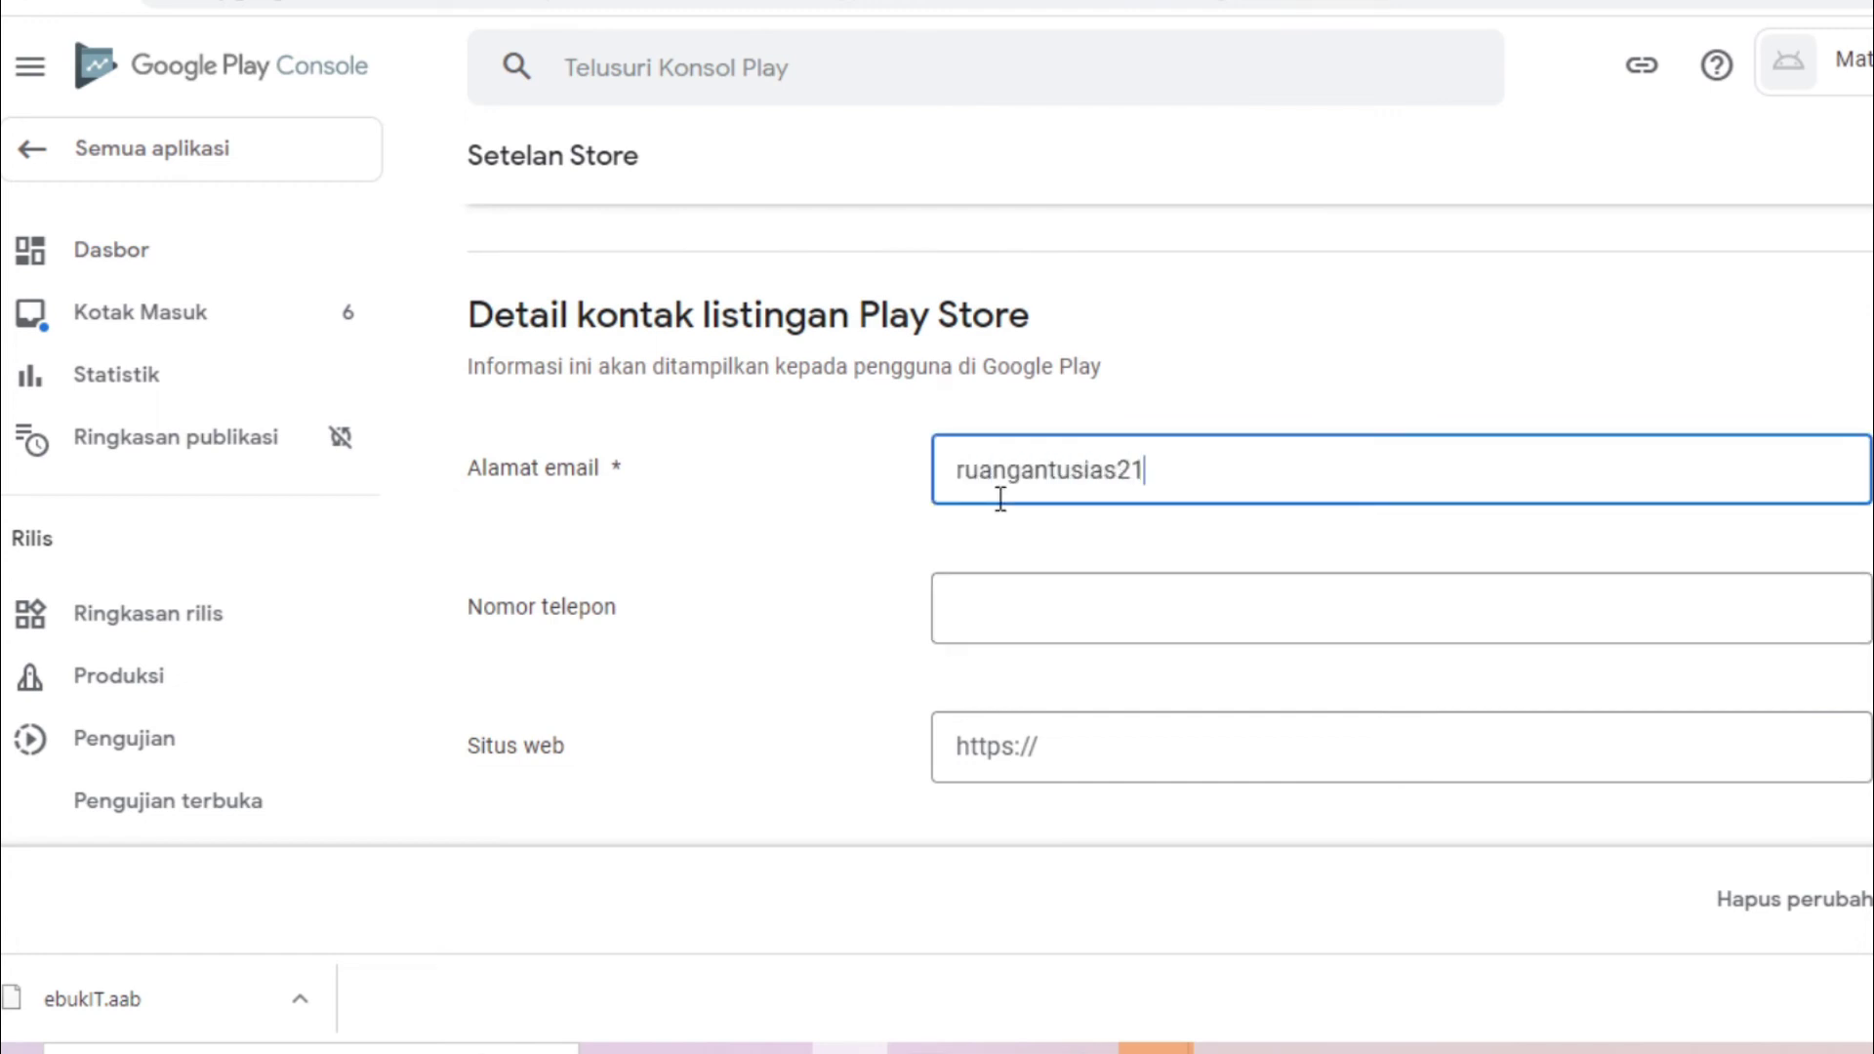
key(Tab)
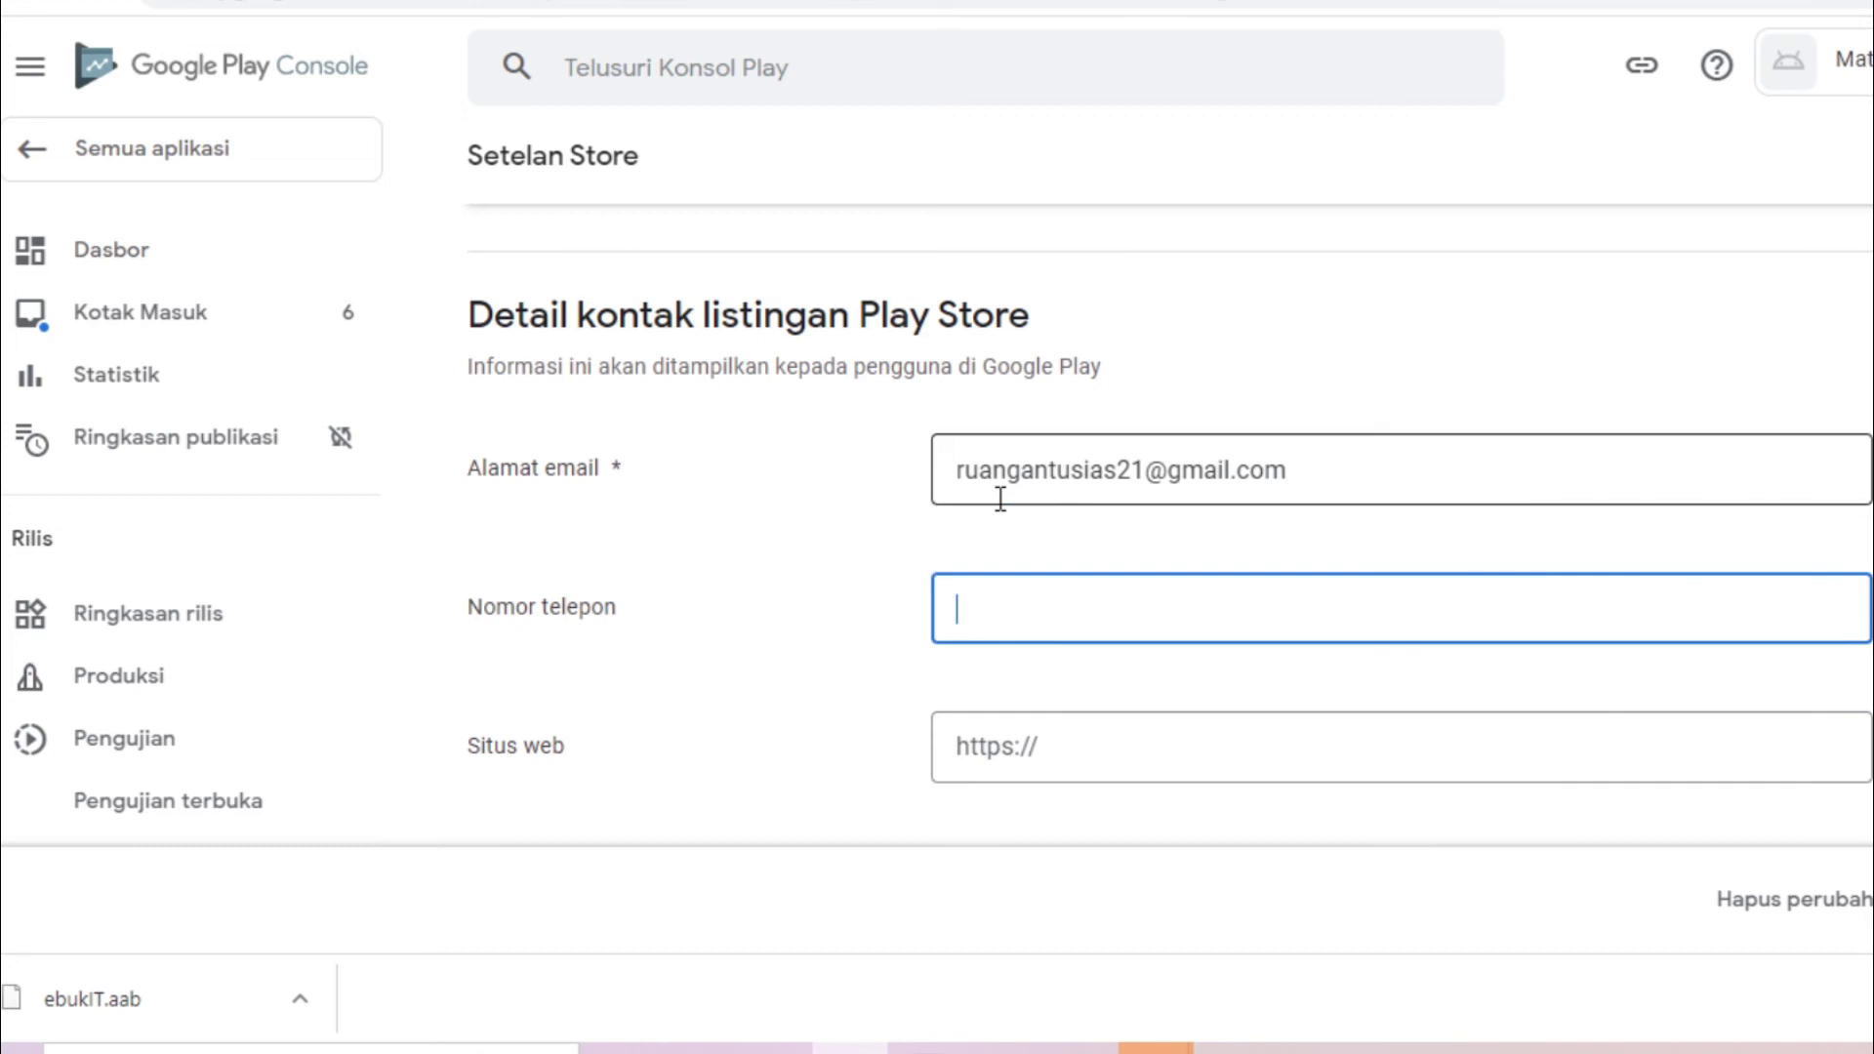
scroll(1175, 541, down, 3)
click(1163, 515)
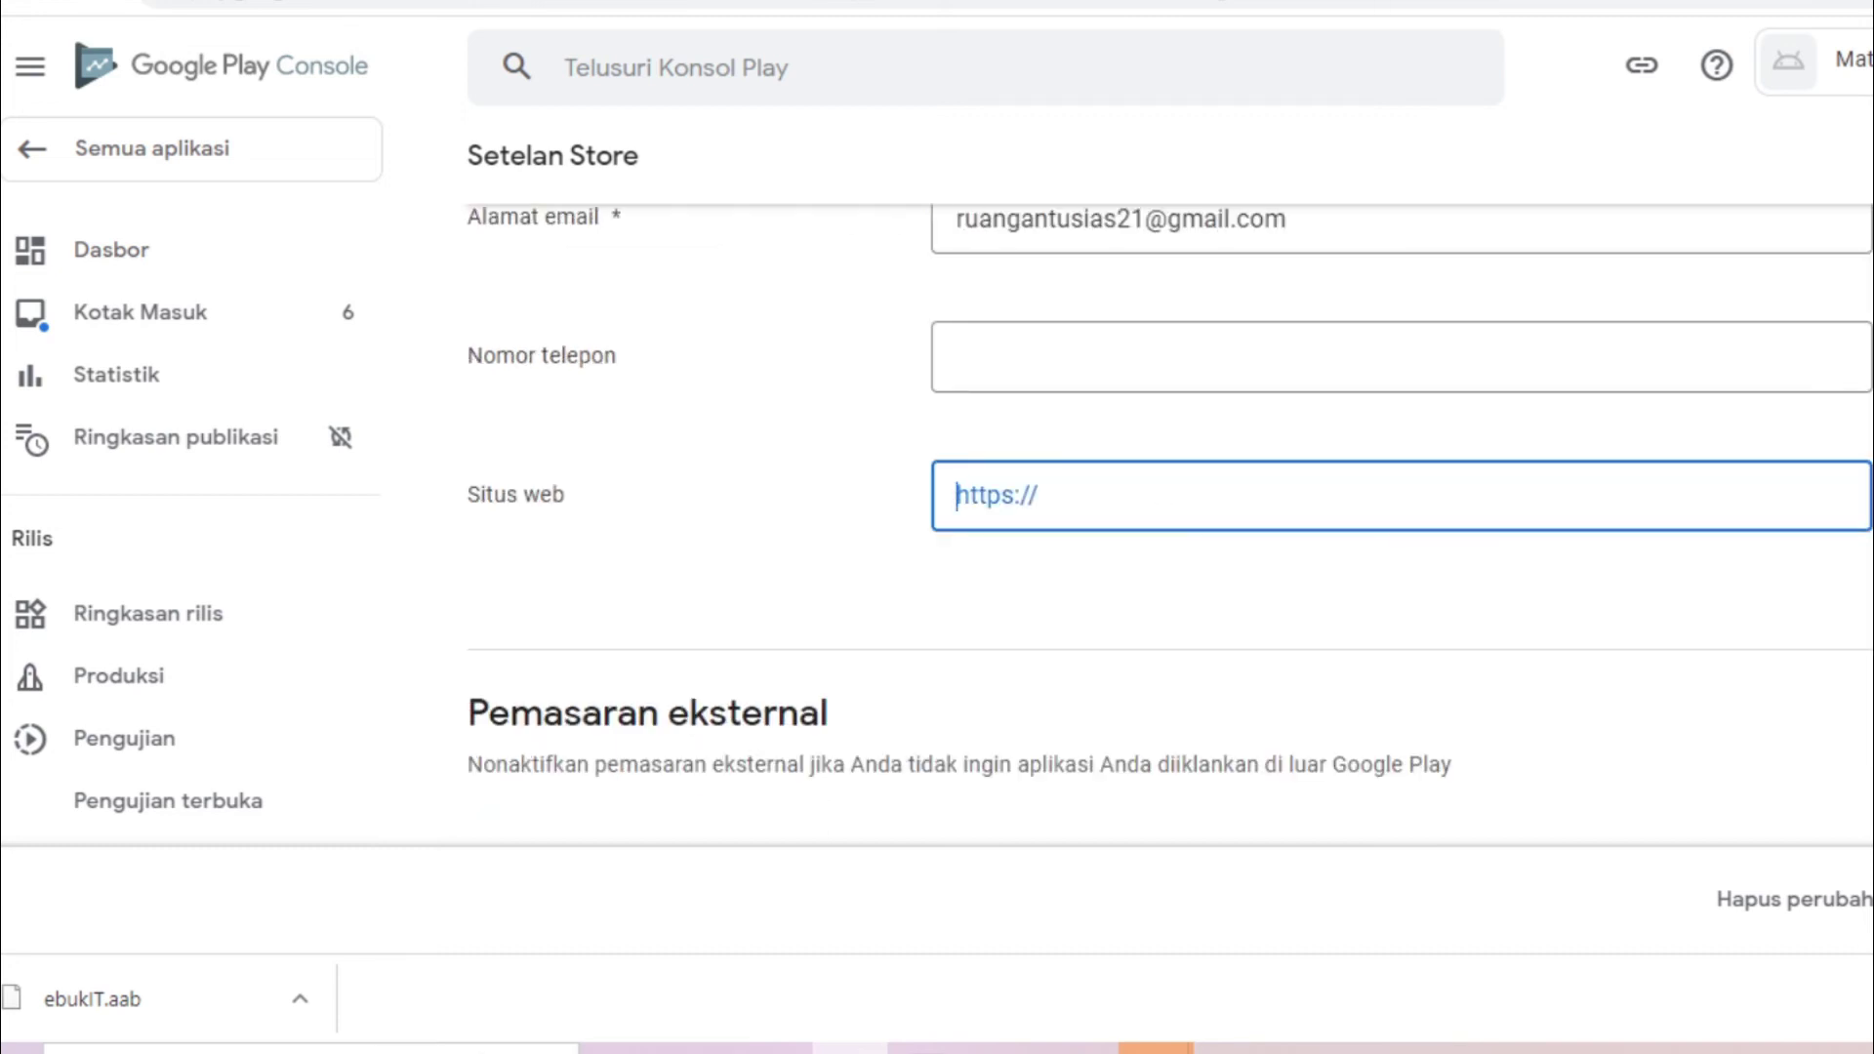
scroll(1779, 767, down, 5)
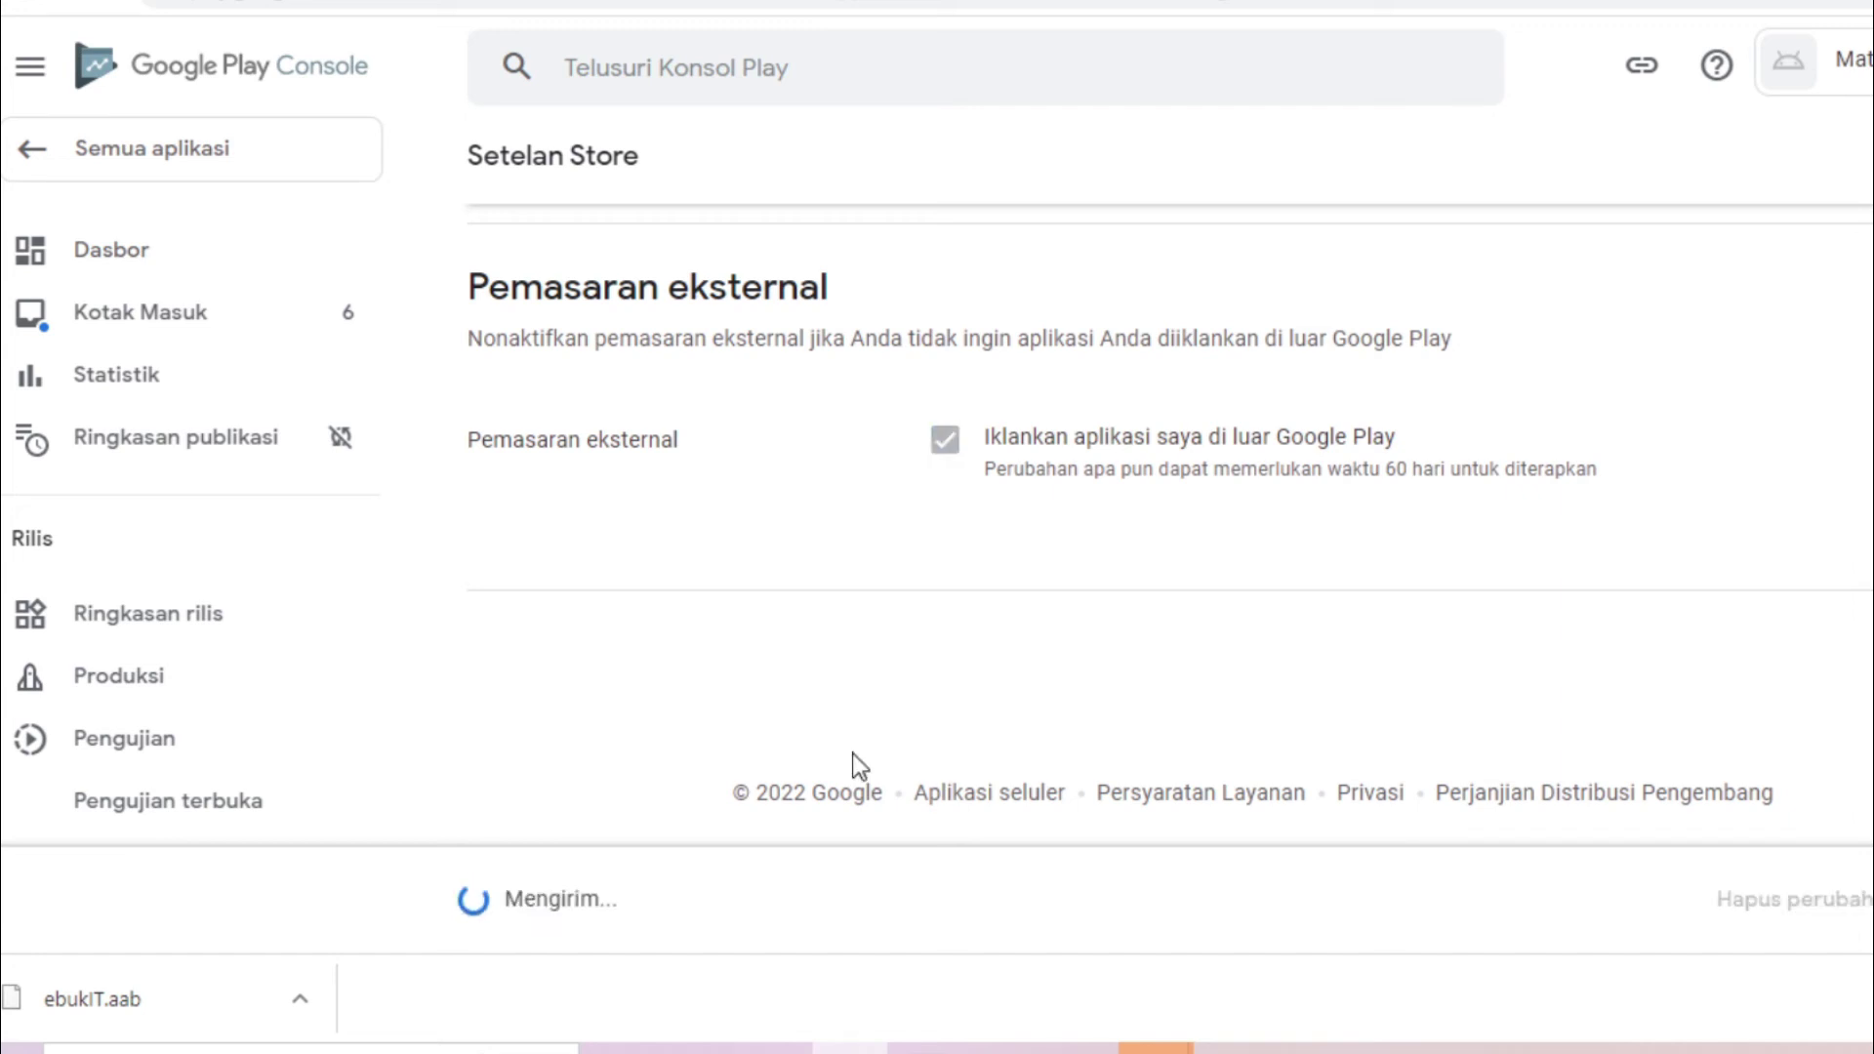
click(849, 1048)
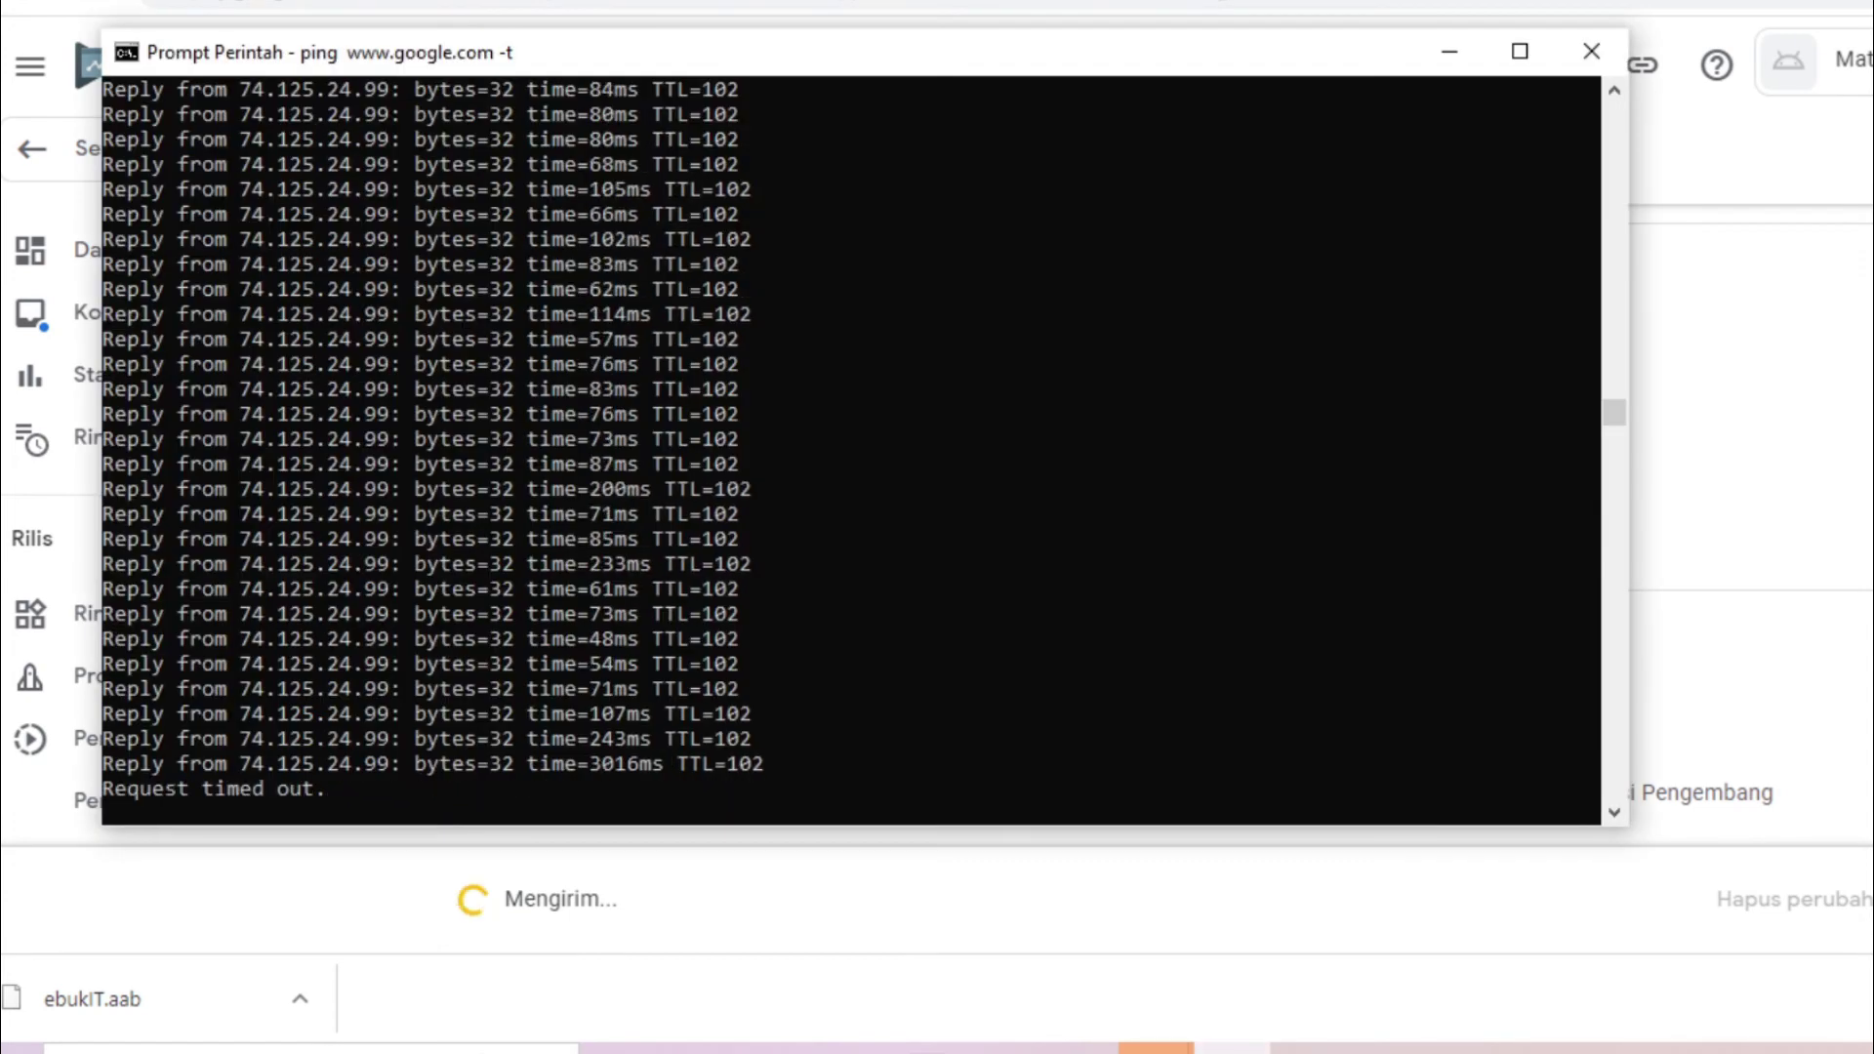
click(1450, 50)
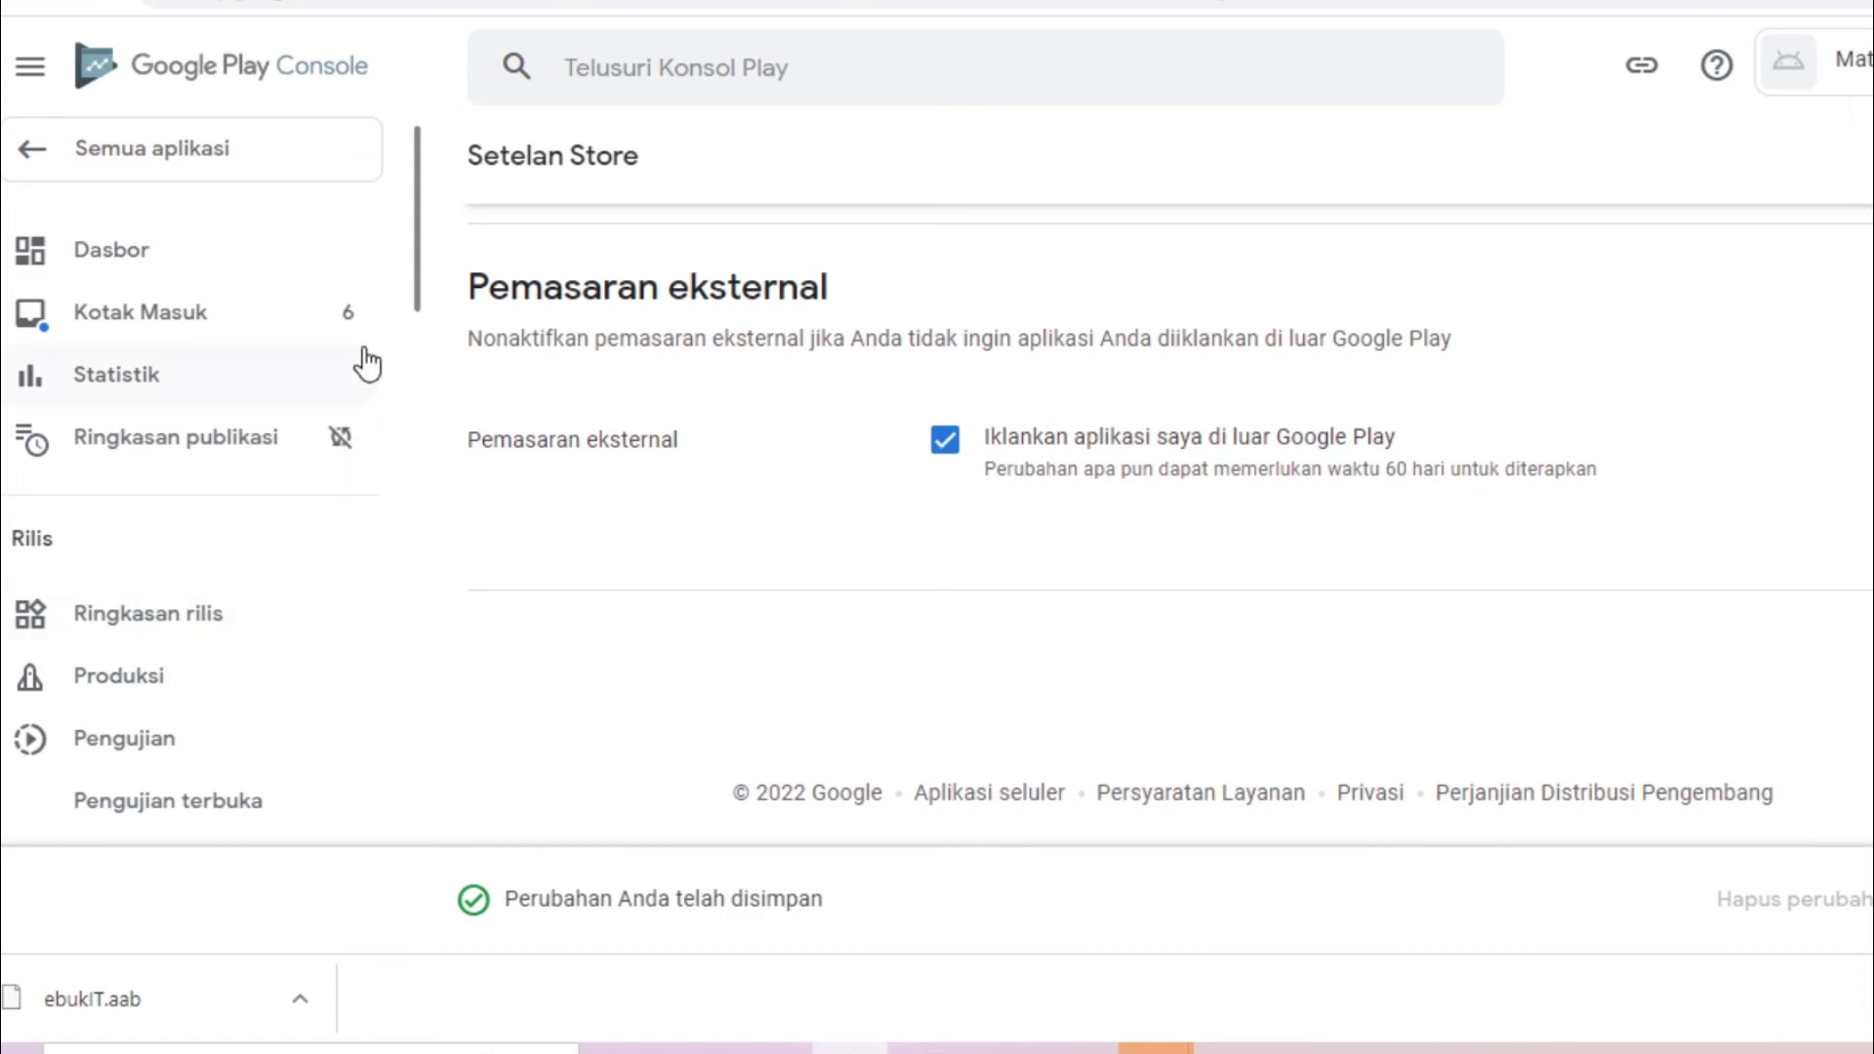
Scroll the dashboard checklist to confirm the category and contact details task is done
scroll(391, 394, down, 5)
scroll(394, 205, up, 5)
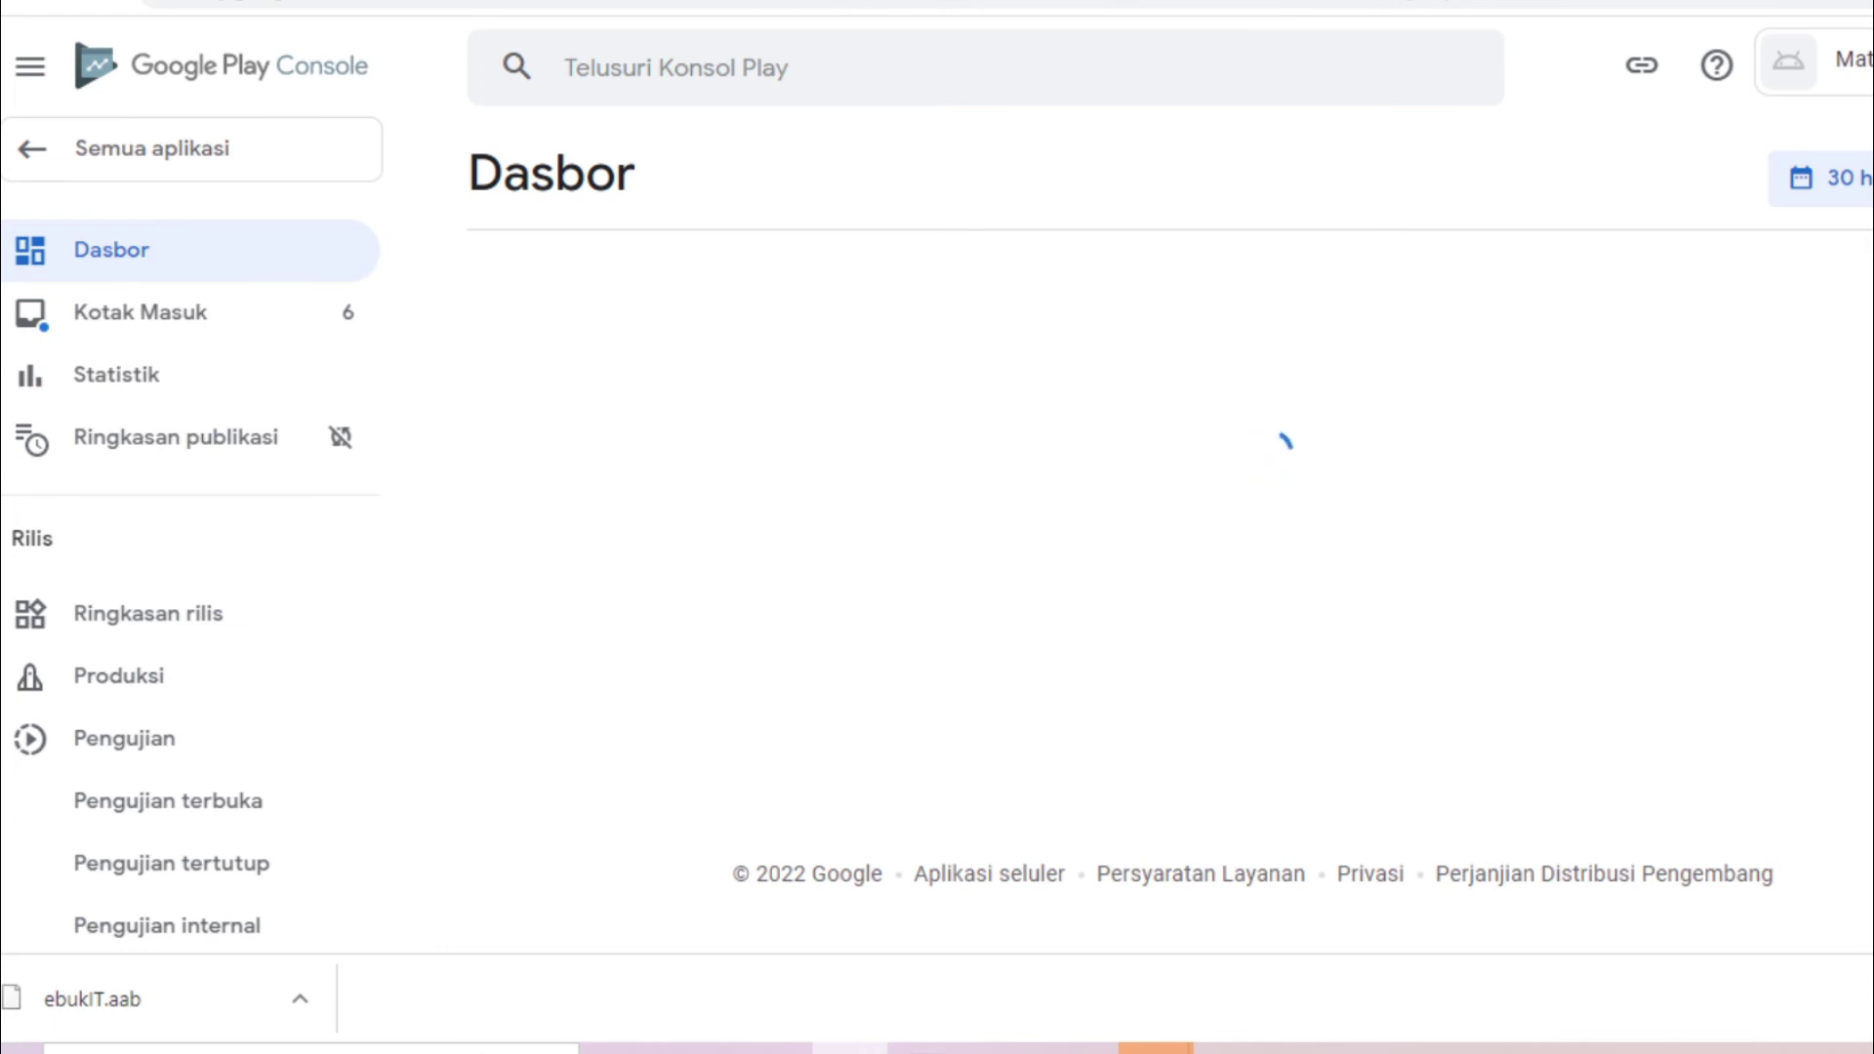
scroll(1807, 477, down, 10)
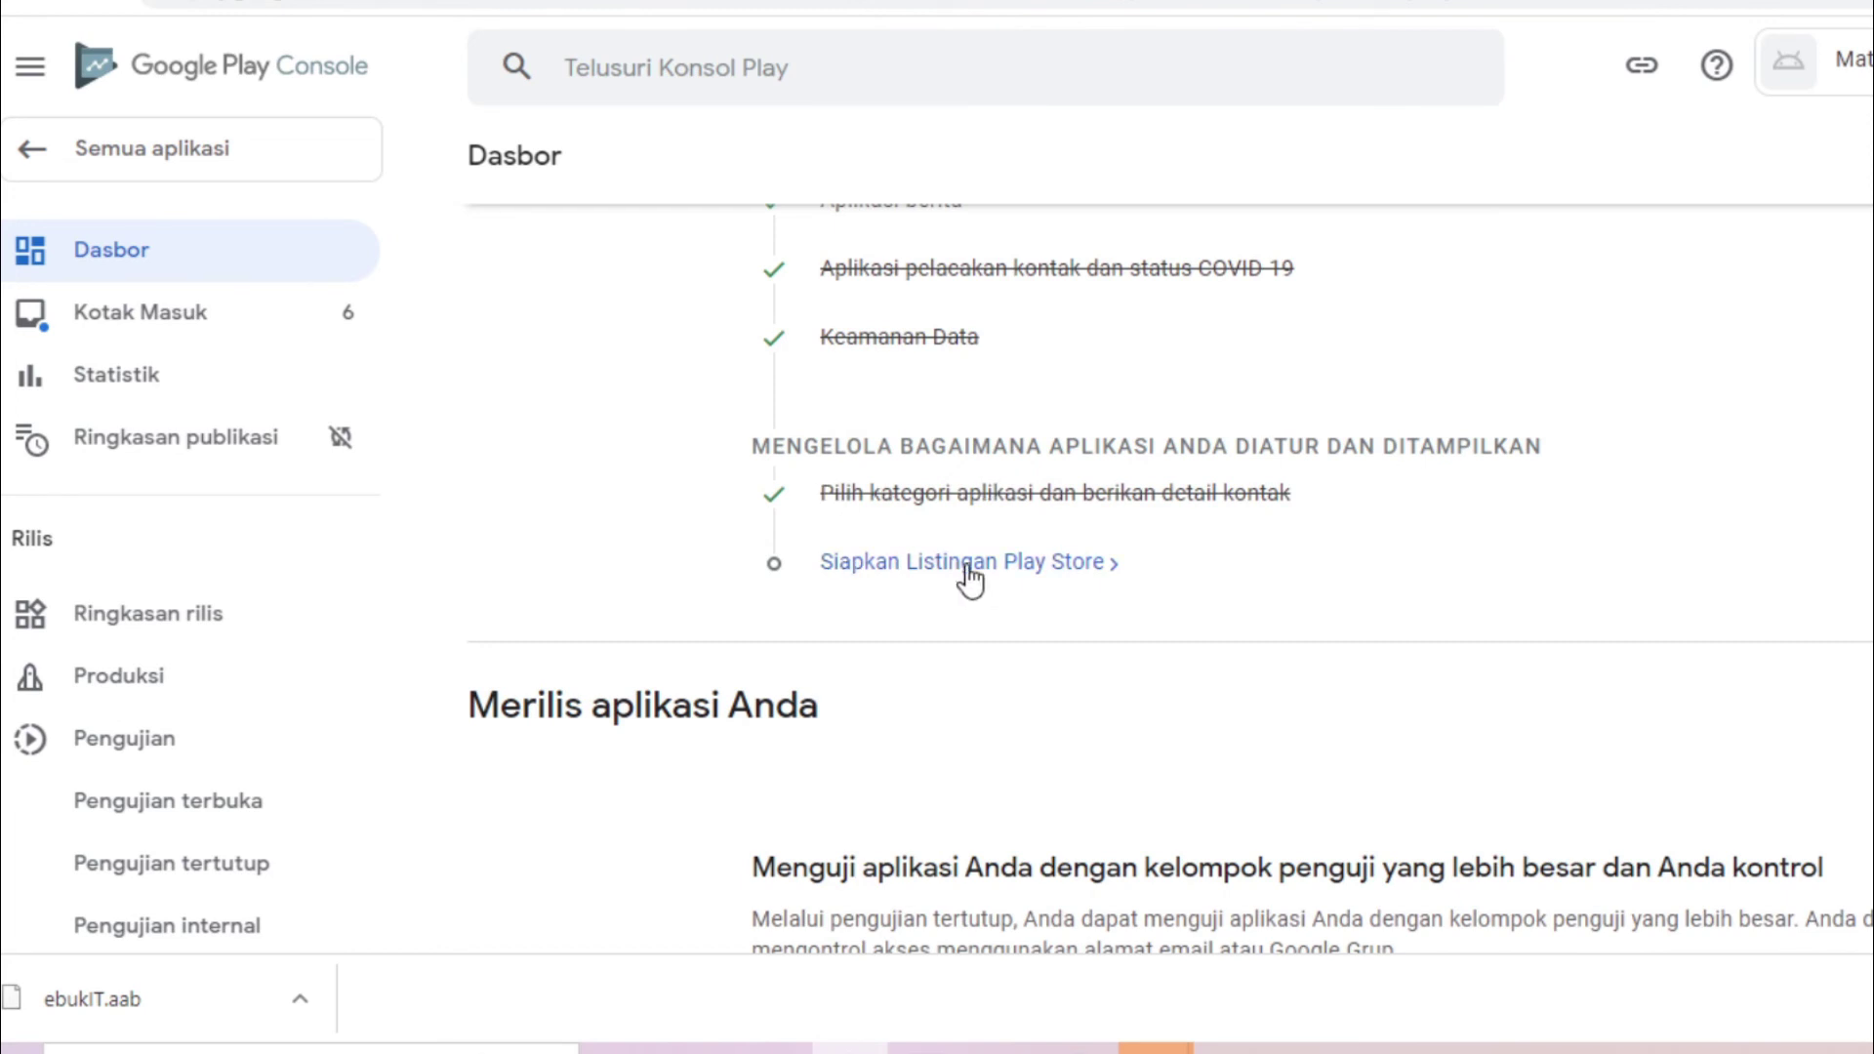
Check the ping test in Command Prompt, then return to the main store listing page
key(alt+Tab)
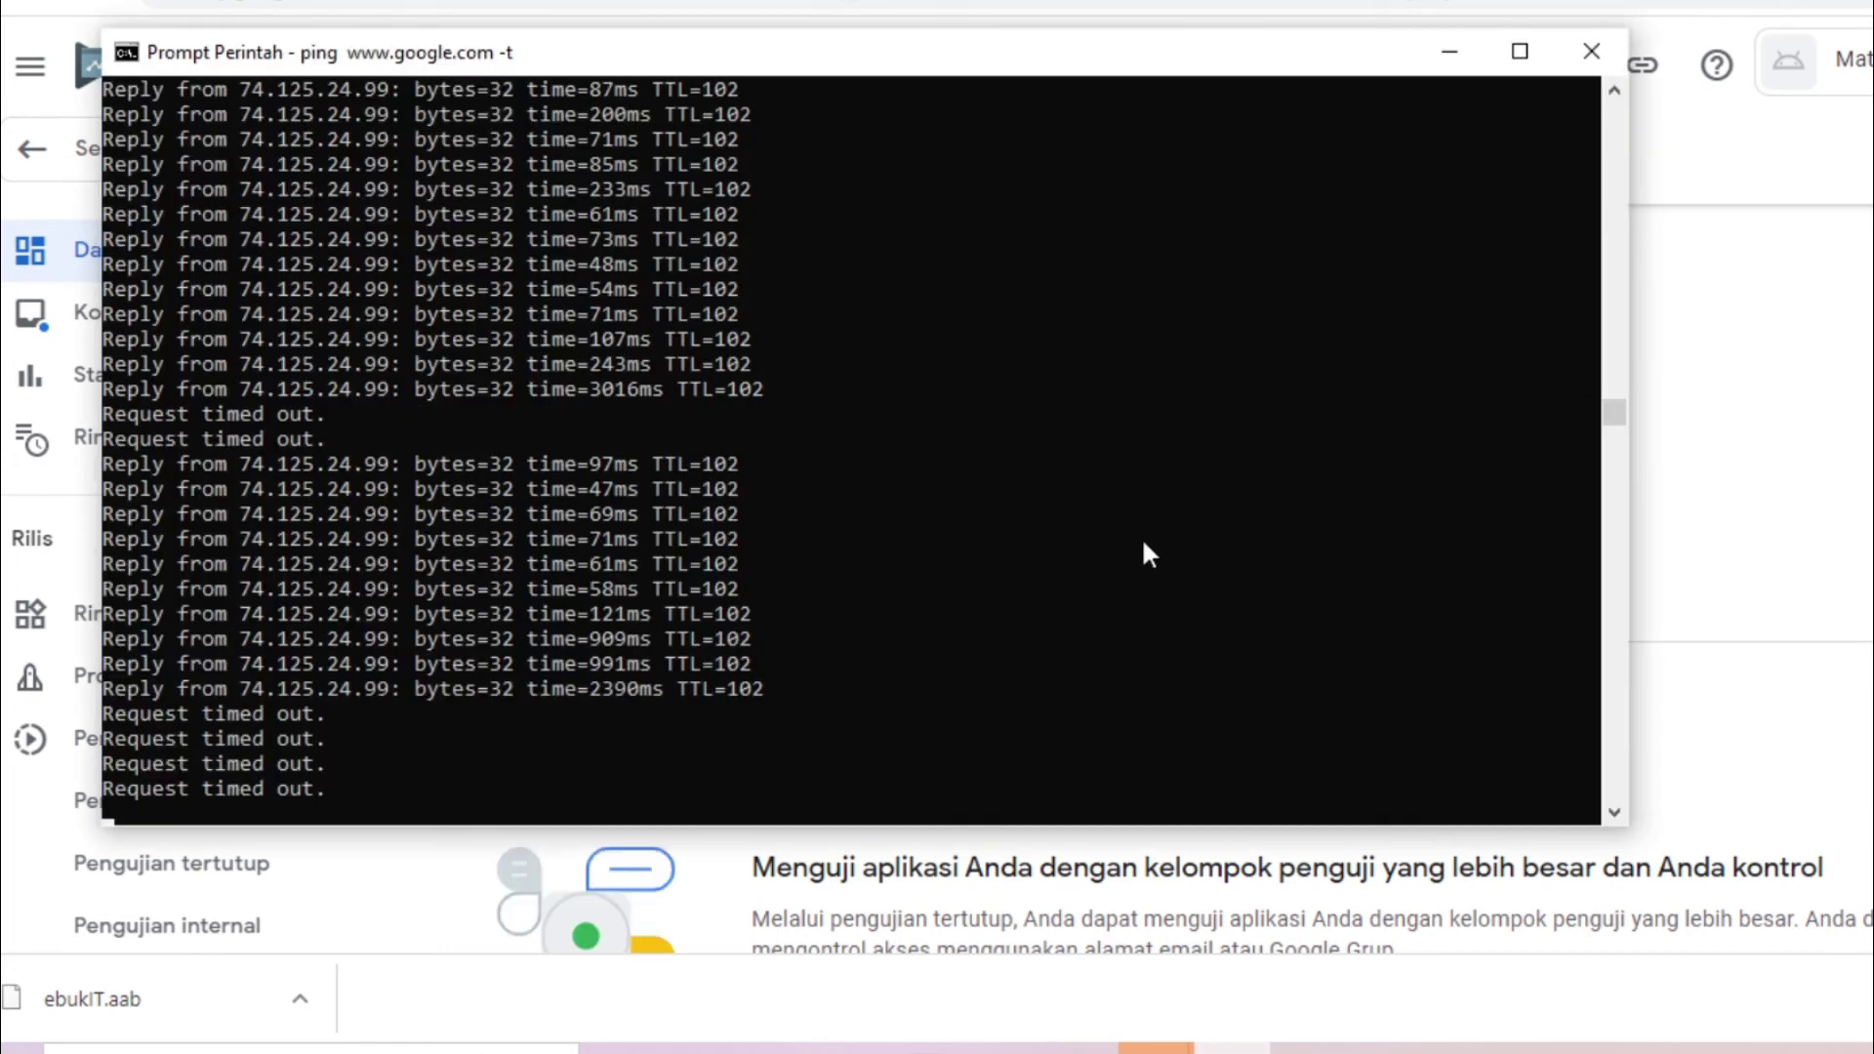
key(alt+Tab)
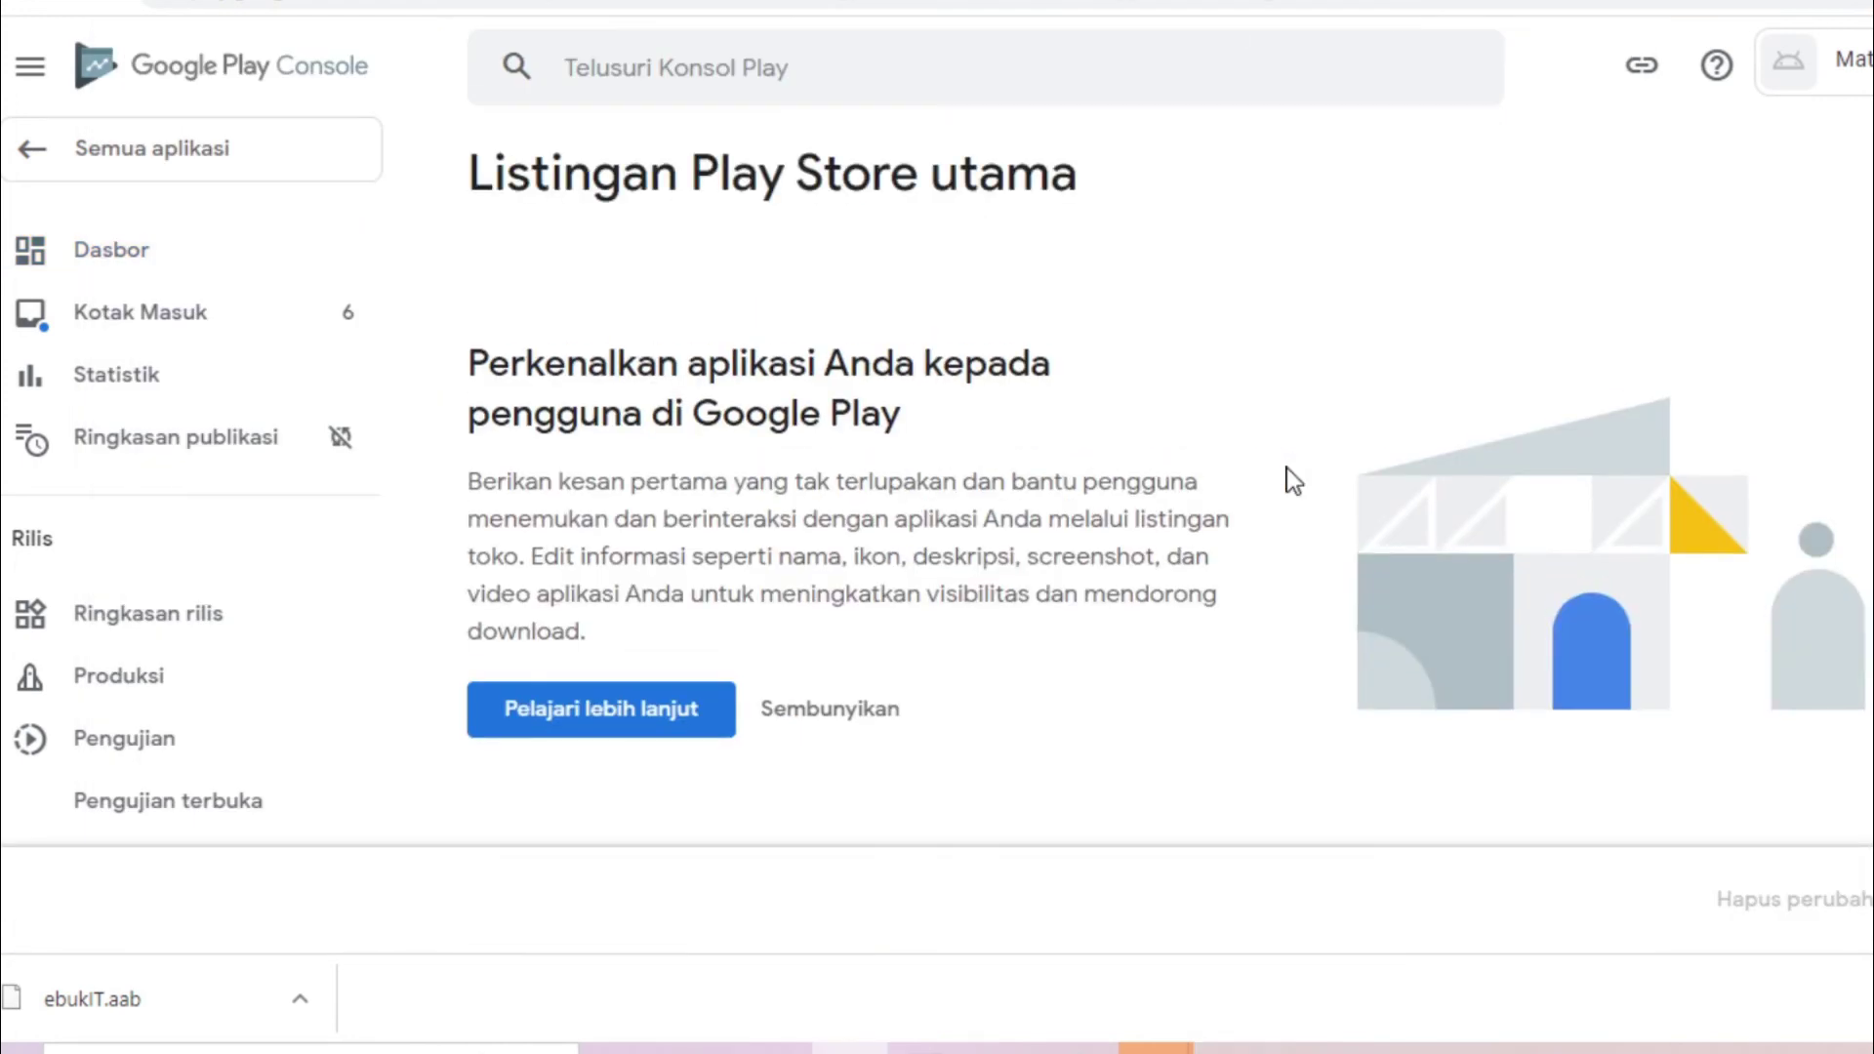
key(alt+Tab)
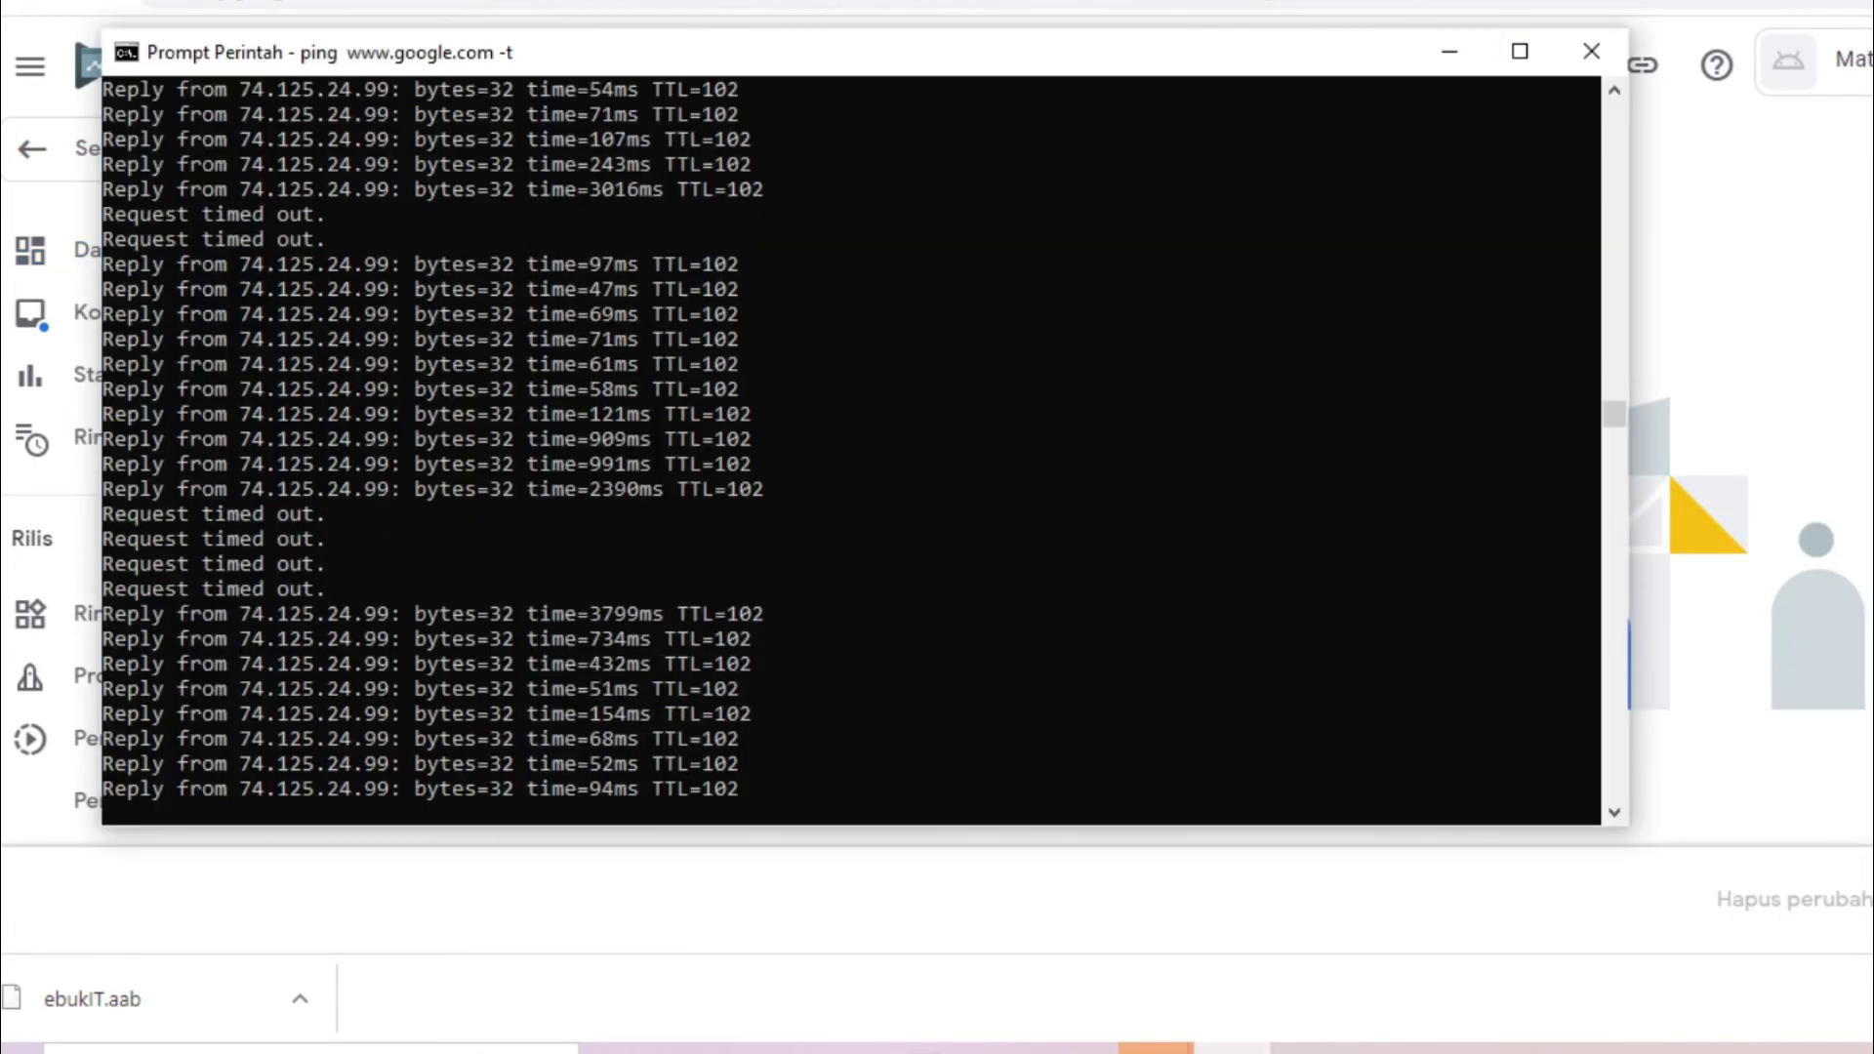
key(alt+Tab)
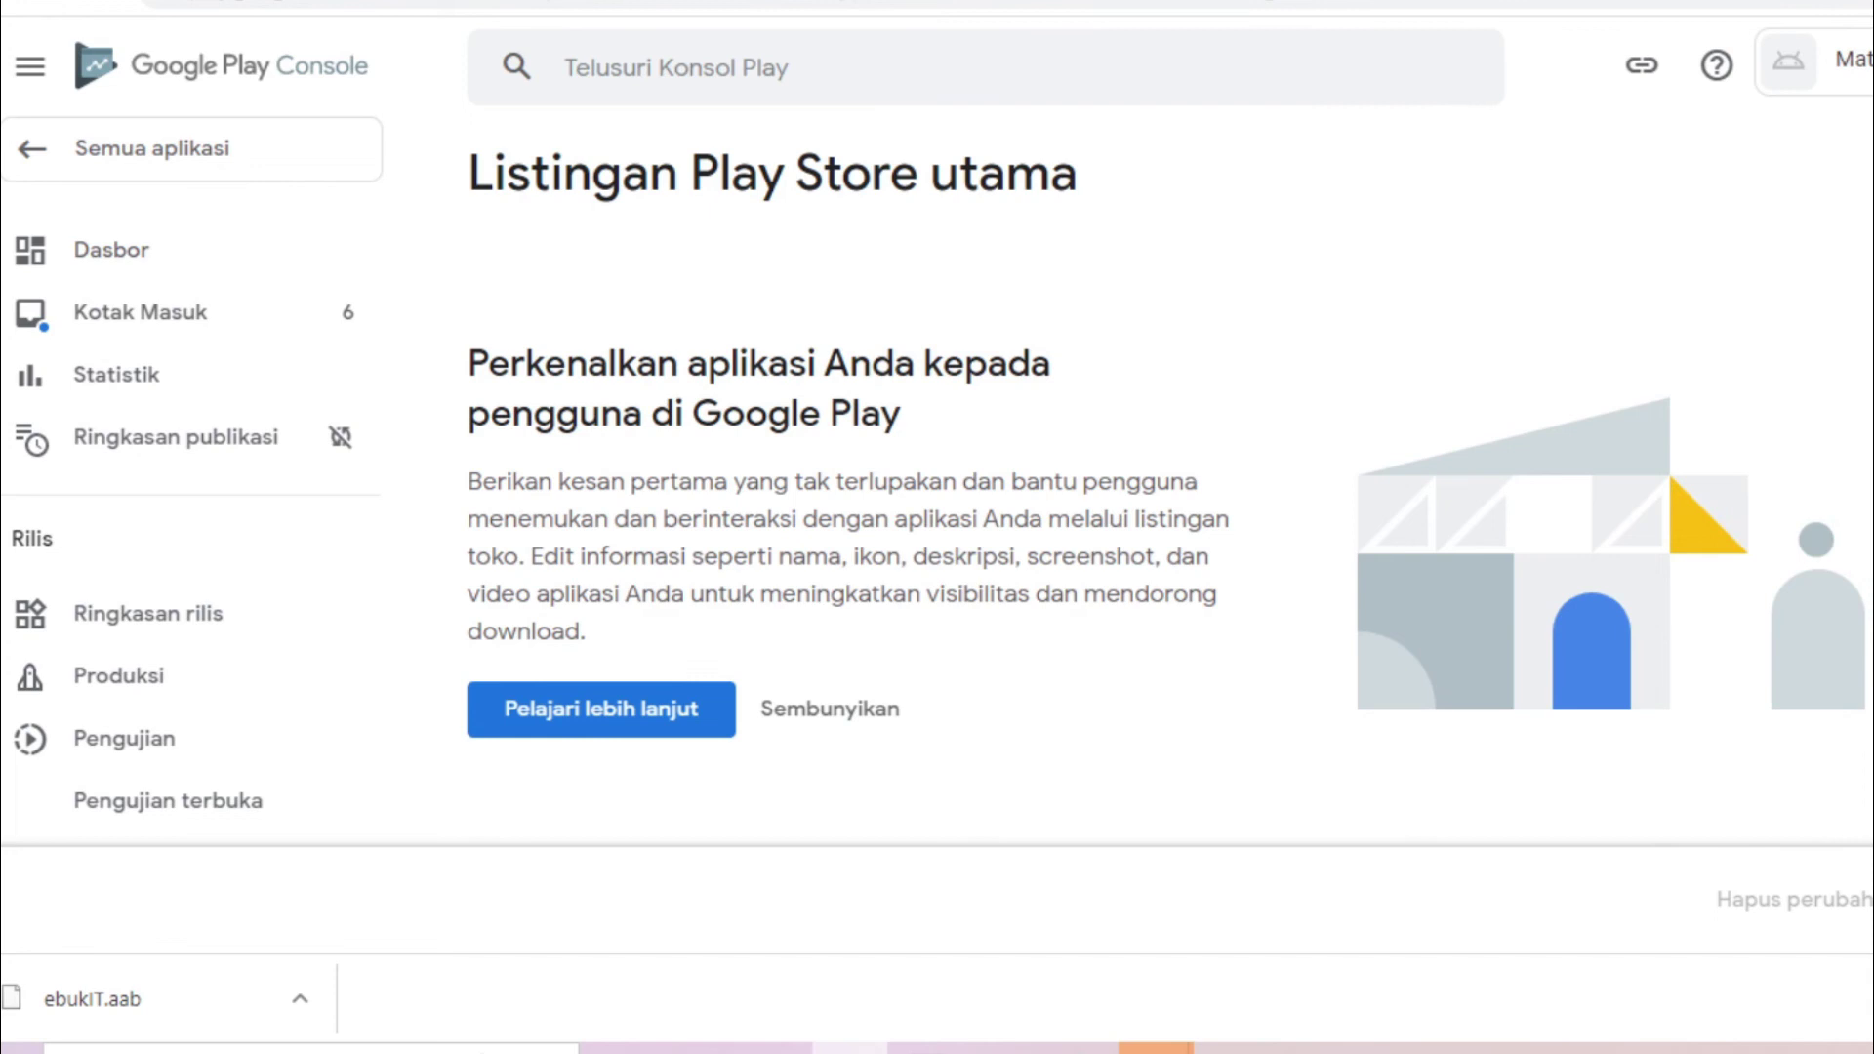
scroll(1172, 488, down, 15)
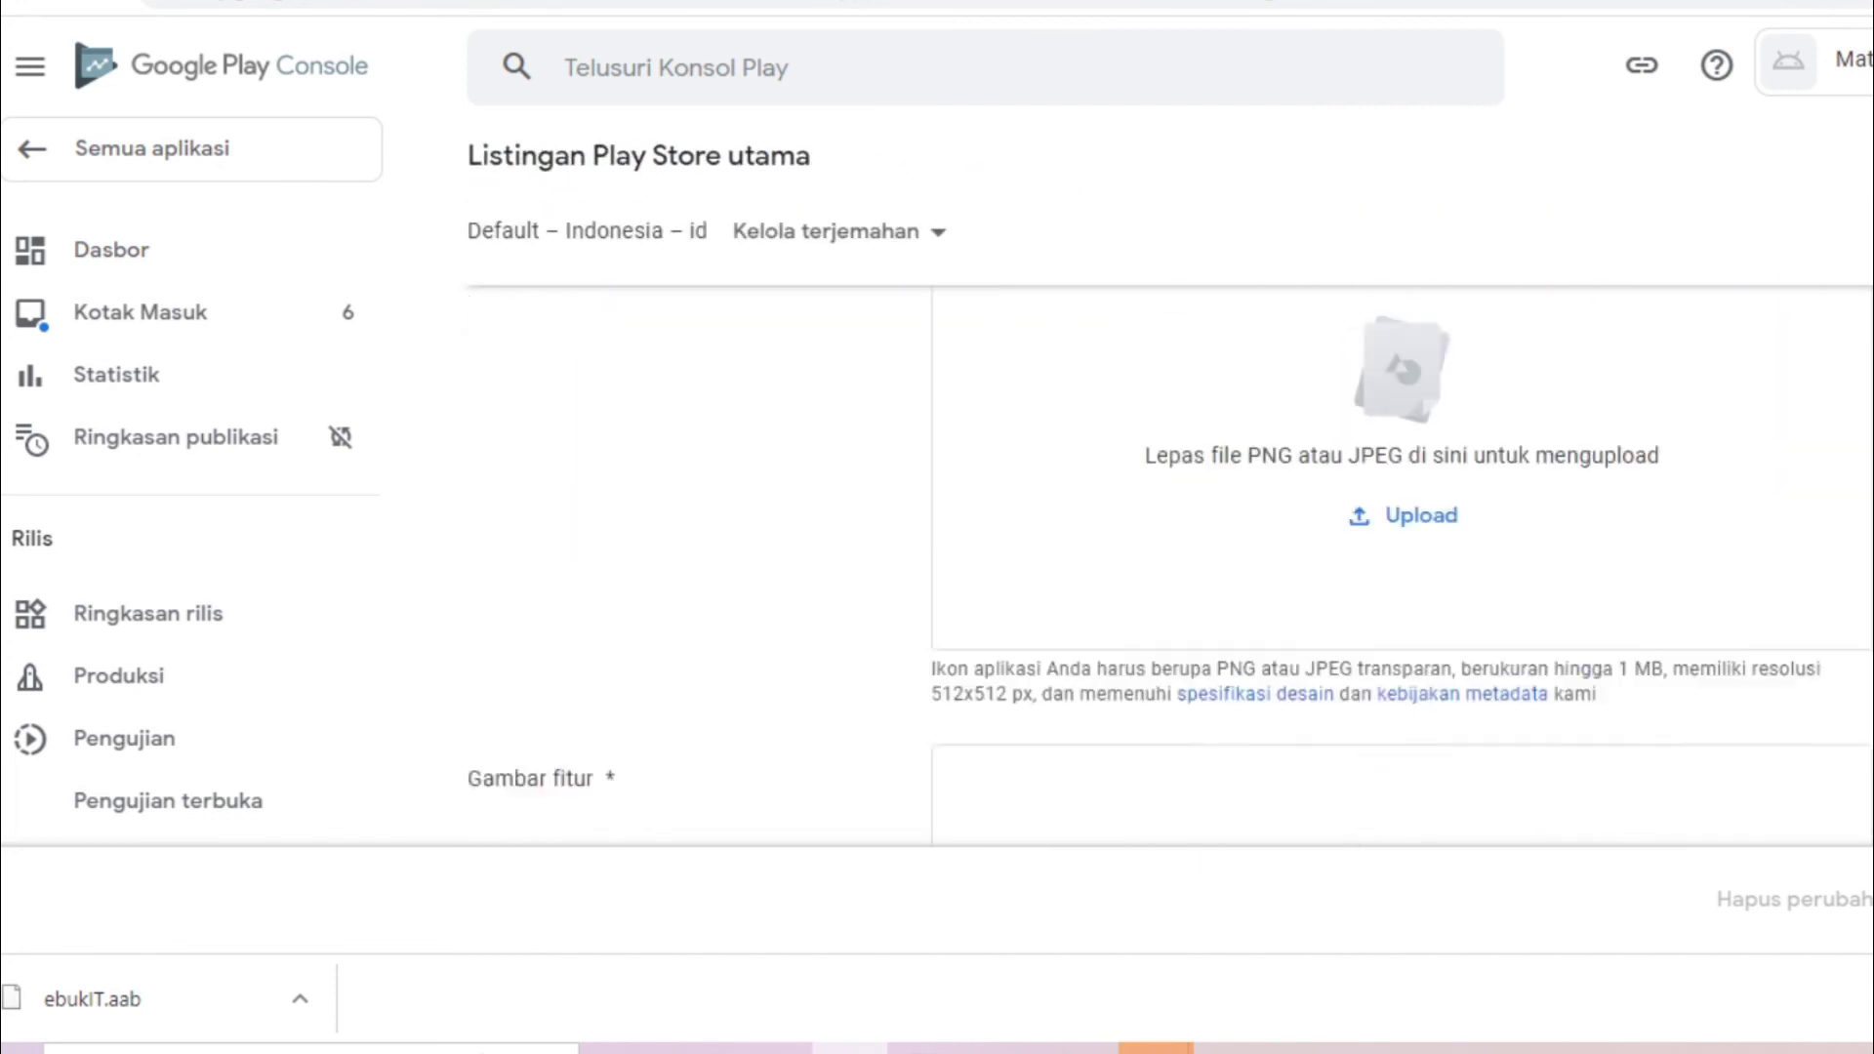
Make the short description 'Aplikasi berisi modul atau materi kuliah lengkap khusus anak IT'
scroll(1172, 566, up, 15)
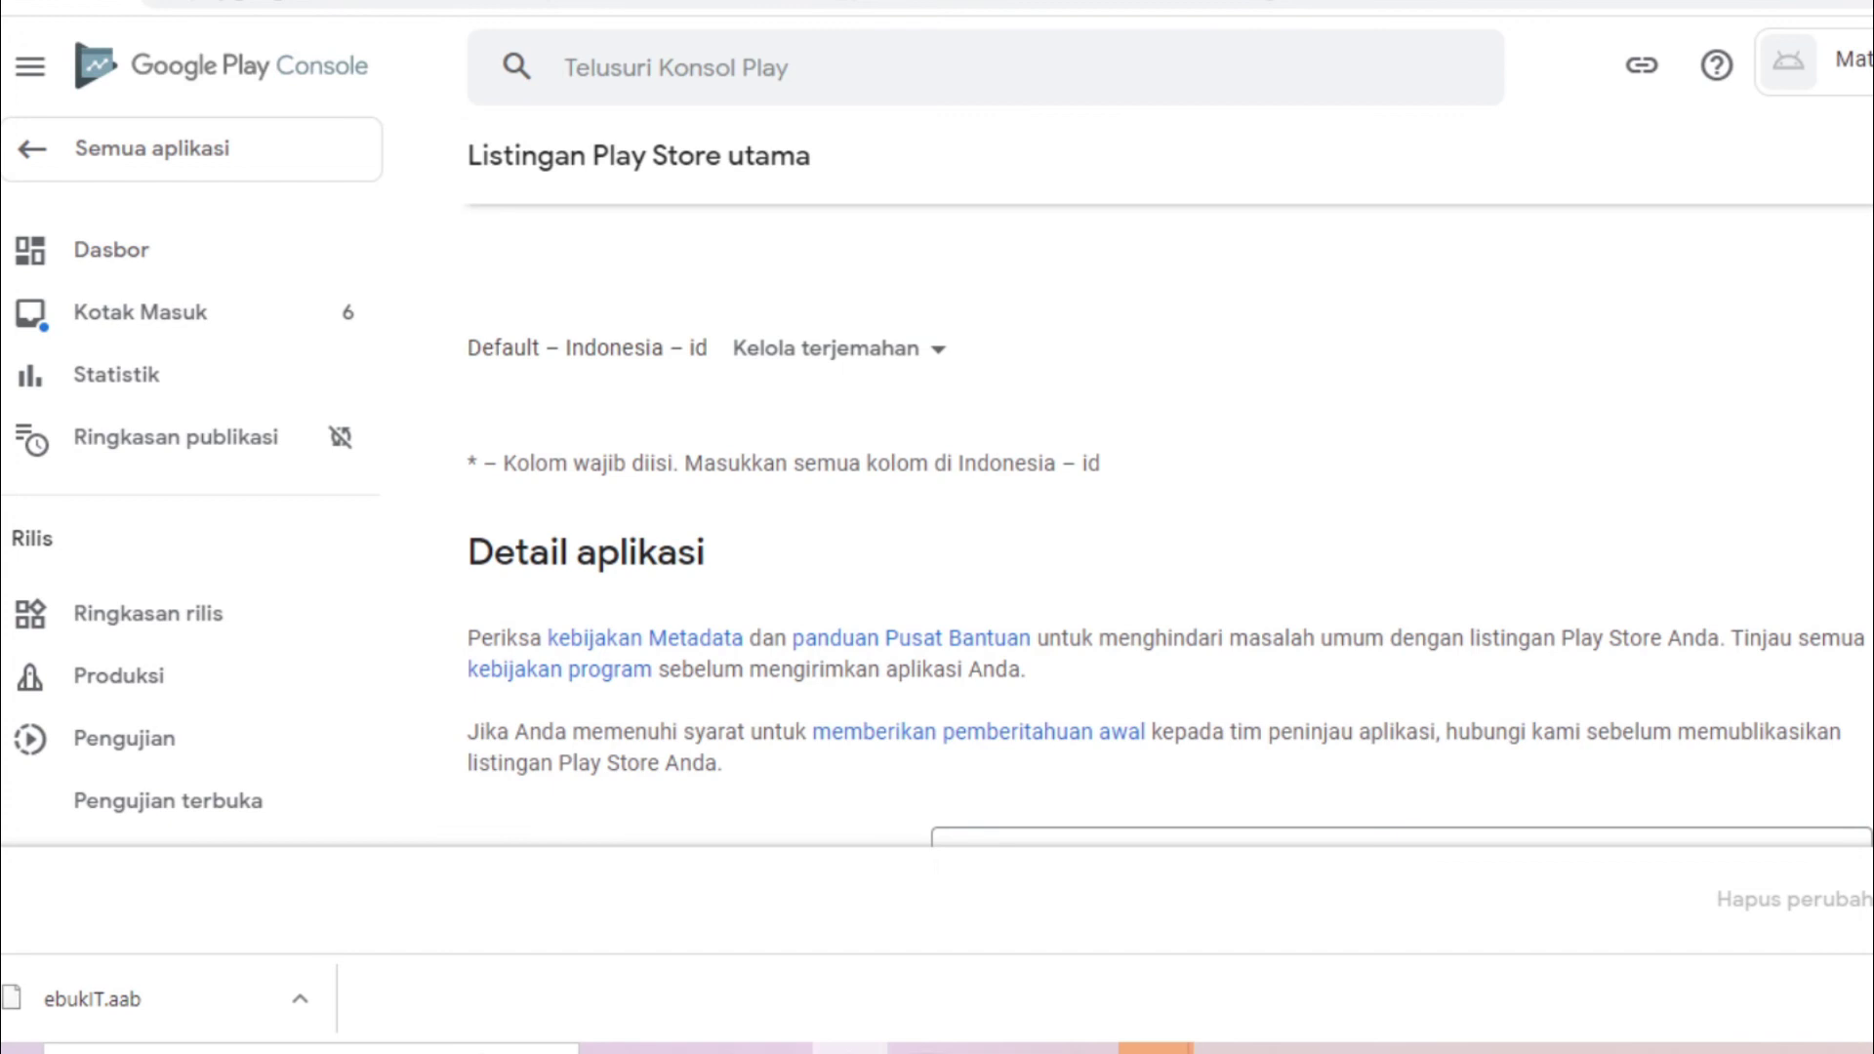
scroll(1113, 456, down, 5)
text(atau materi kuliah khusus anak IT)
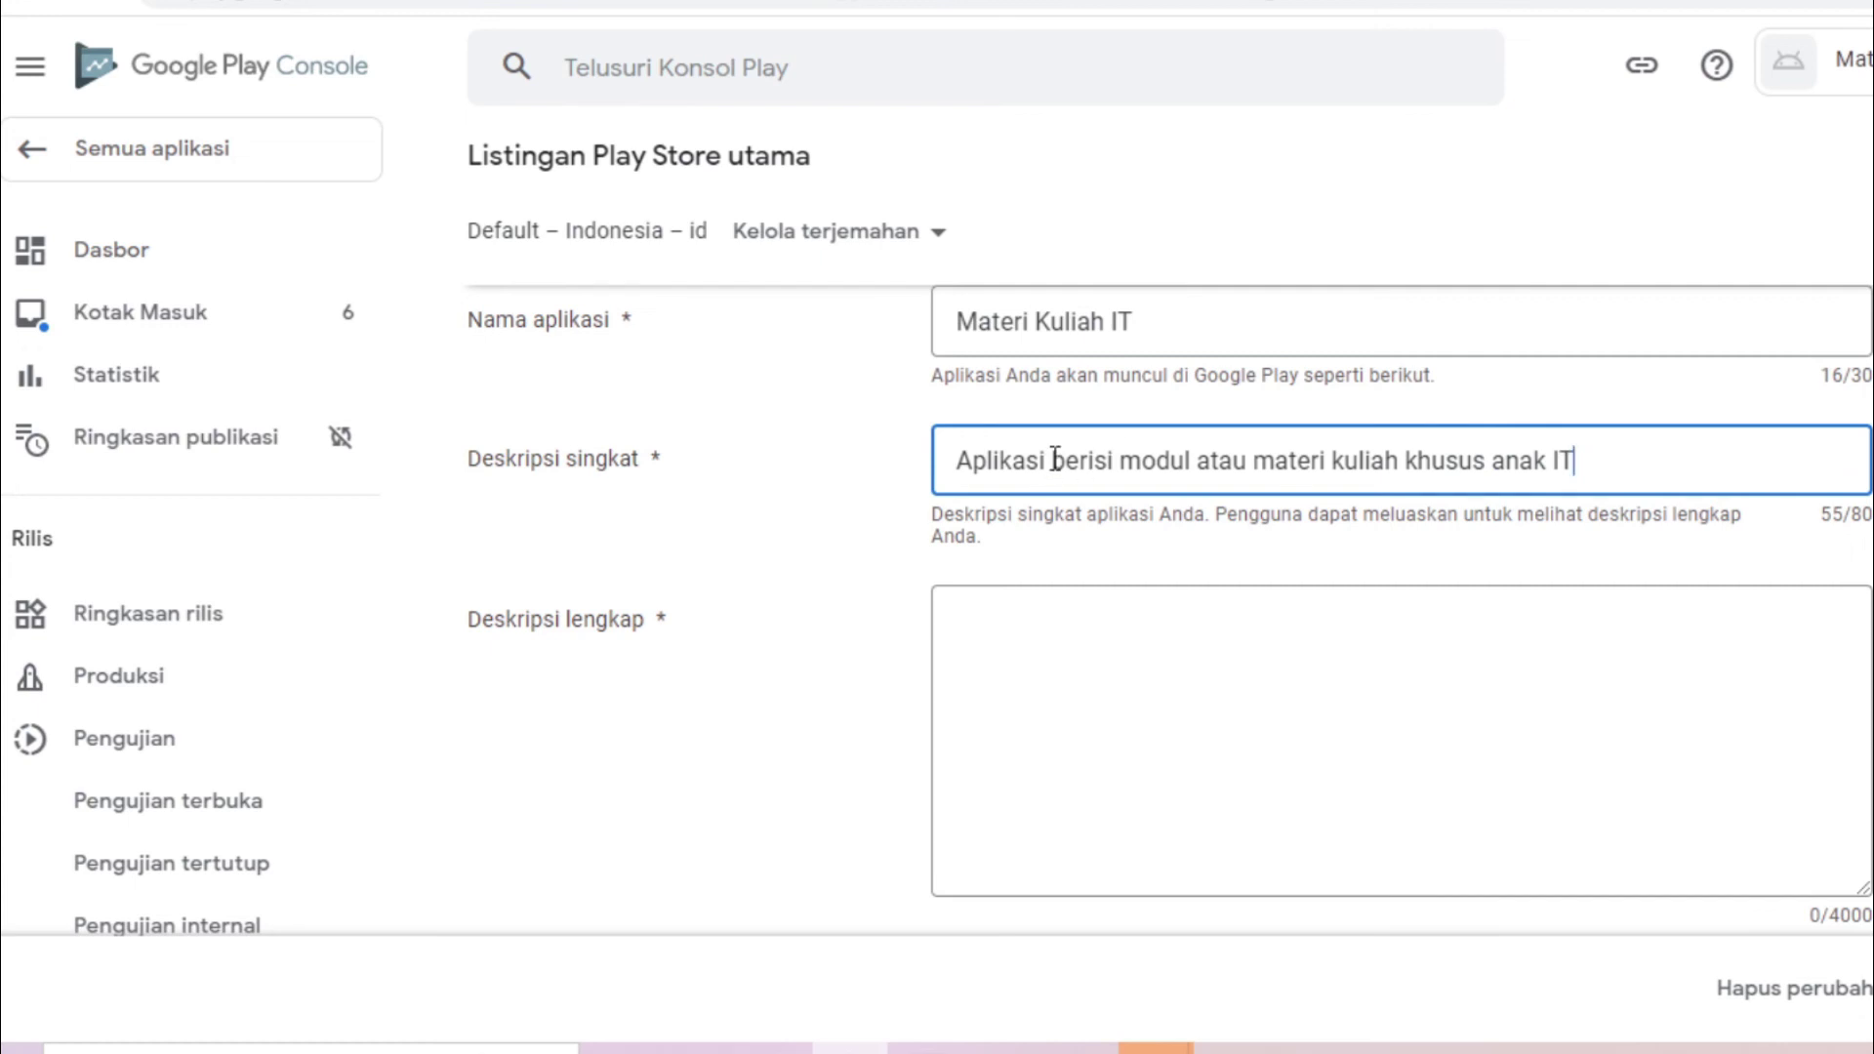
click(1397, 454)
text(lengkap)
click(1158, 676)
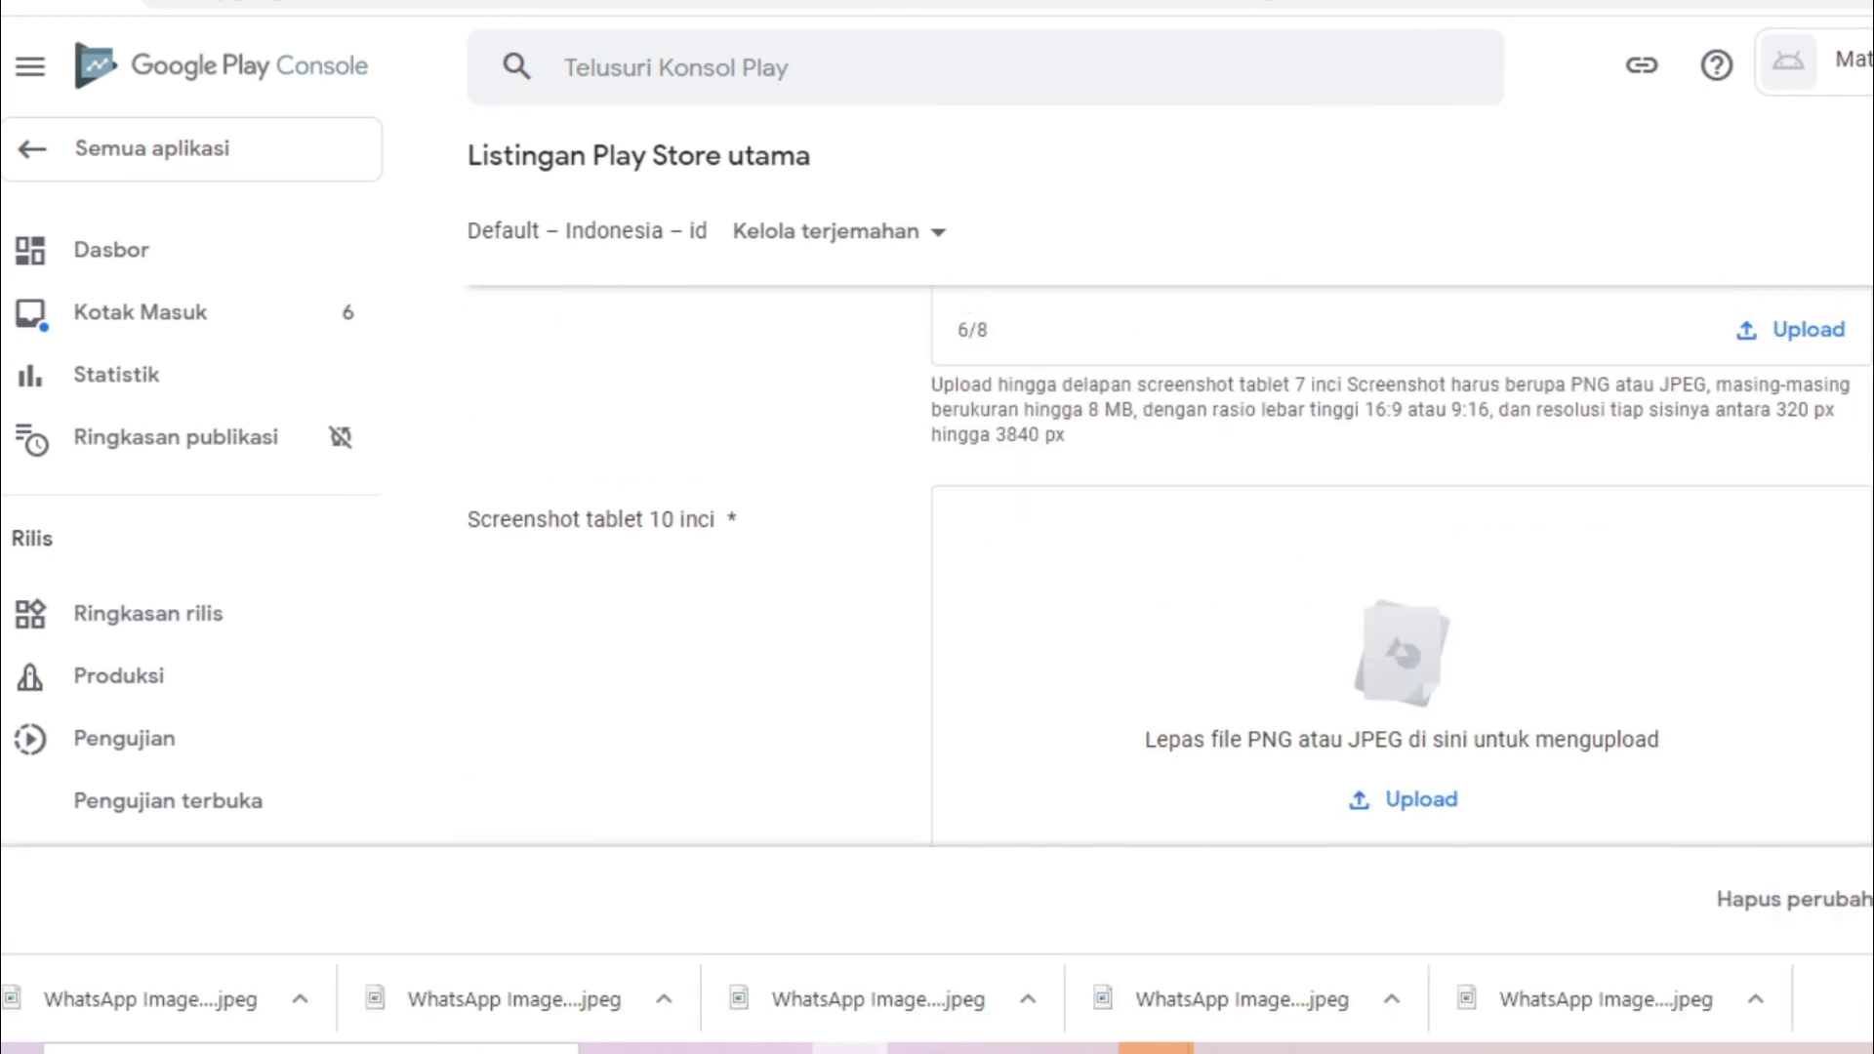
scroll(1367, 450, down, 4)
Upload six WhatsApp screenshot images as the 10-inch tablet screenshots
click(1369, 437)
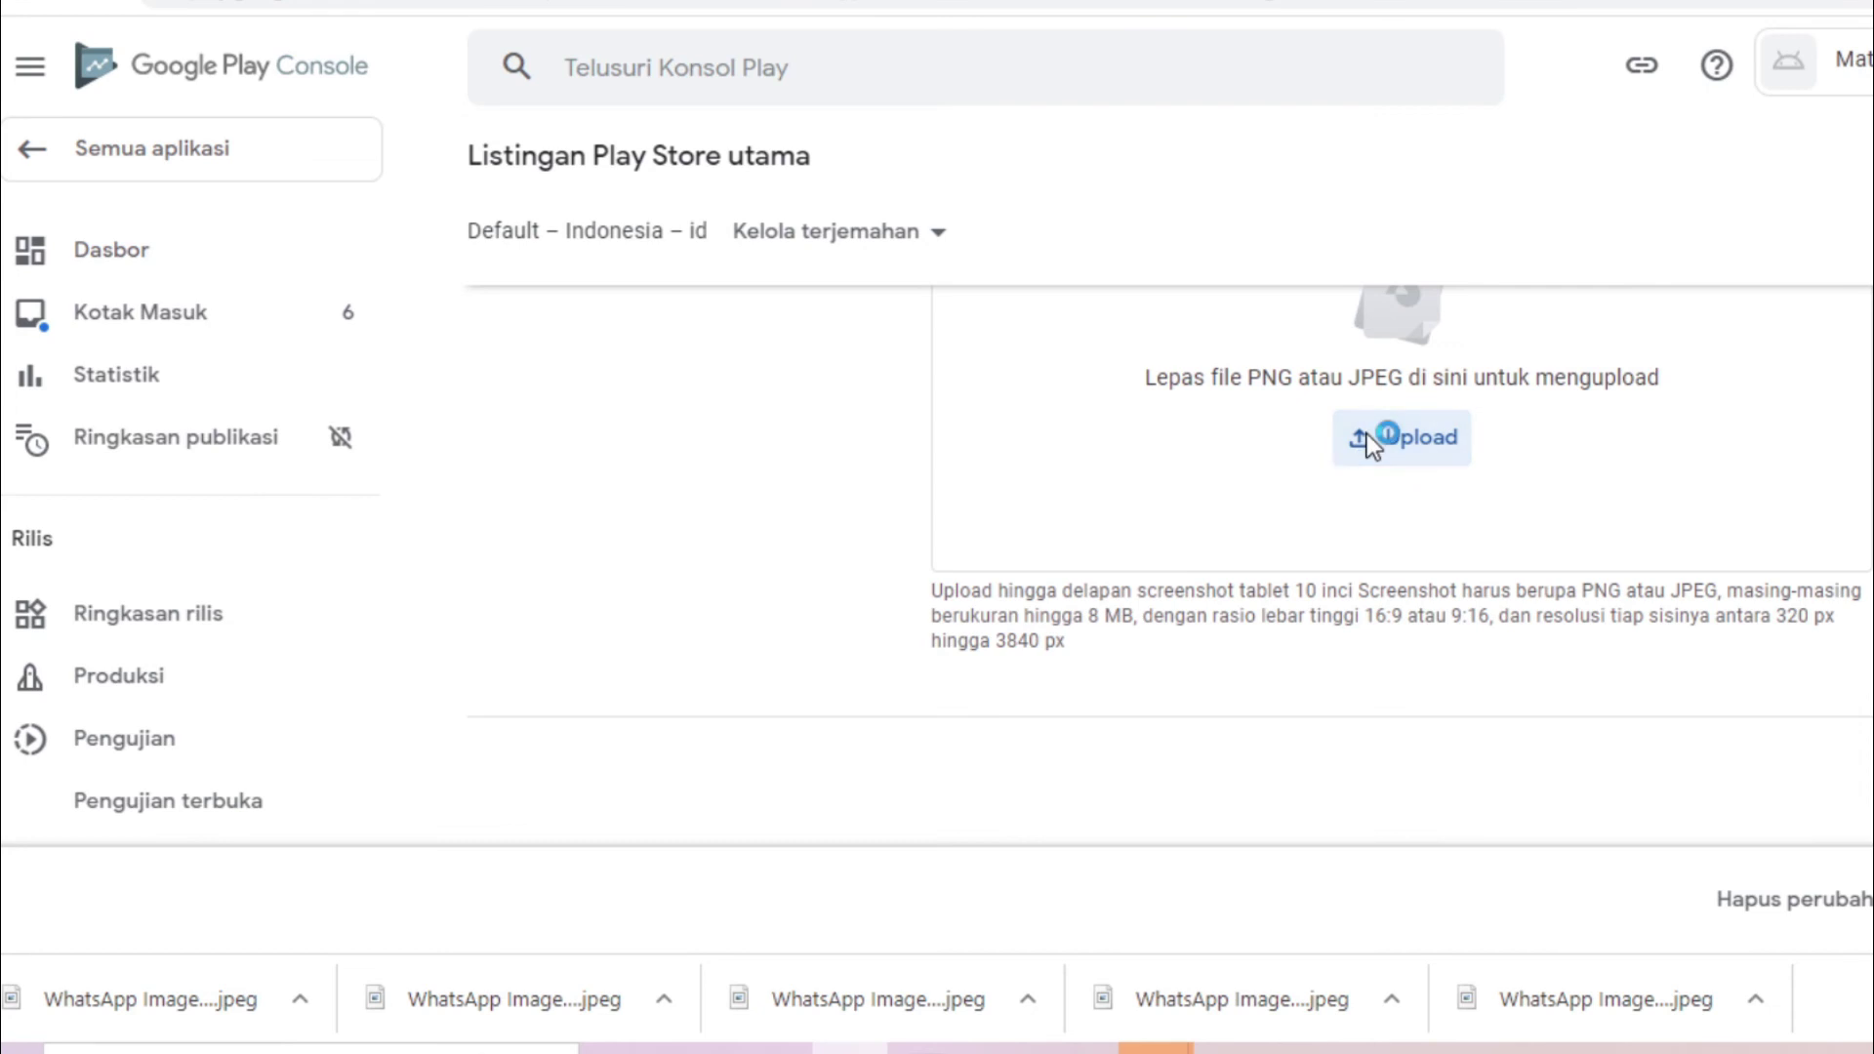
click(826, 289)
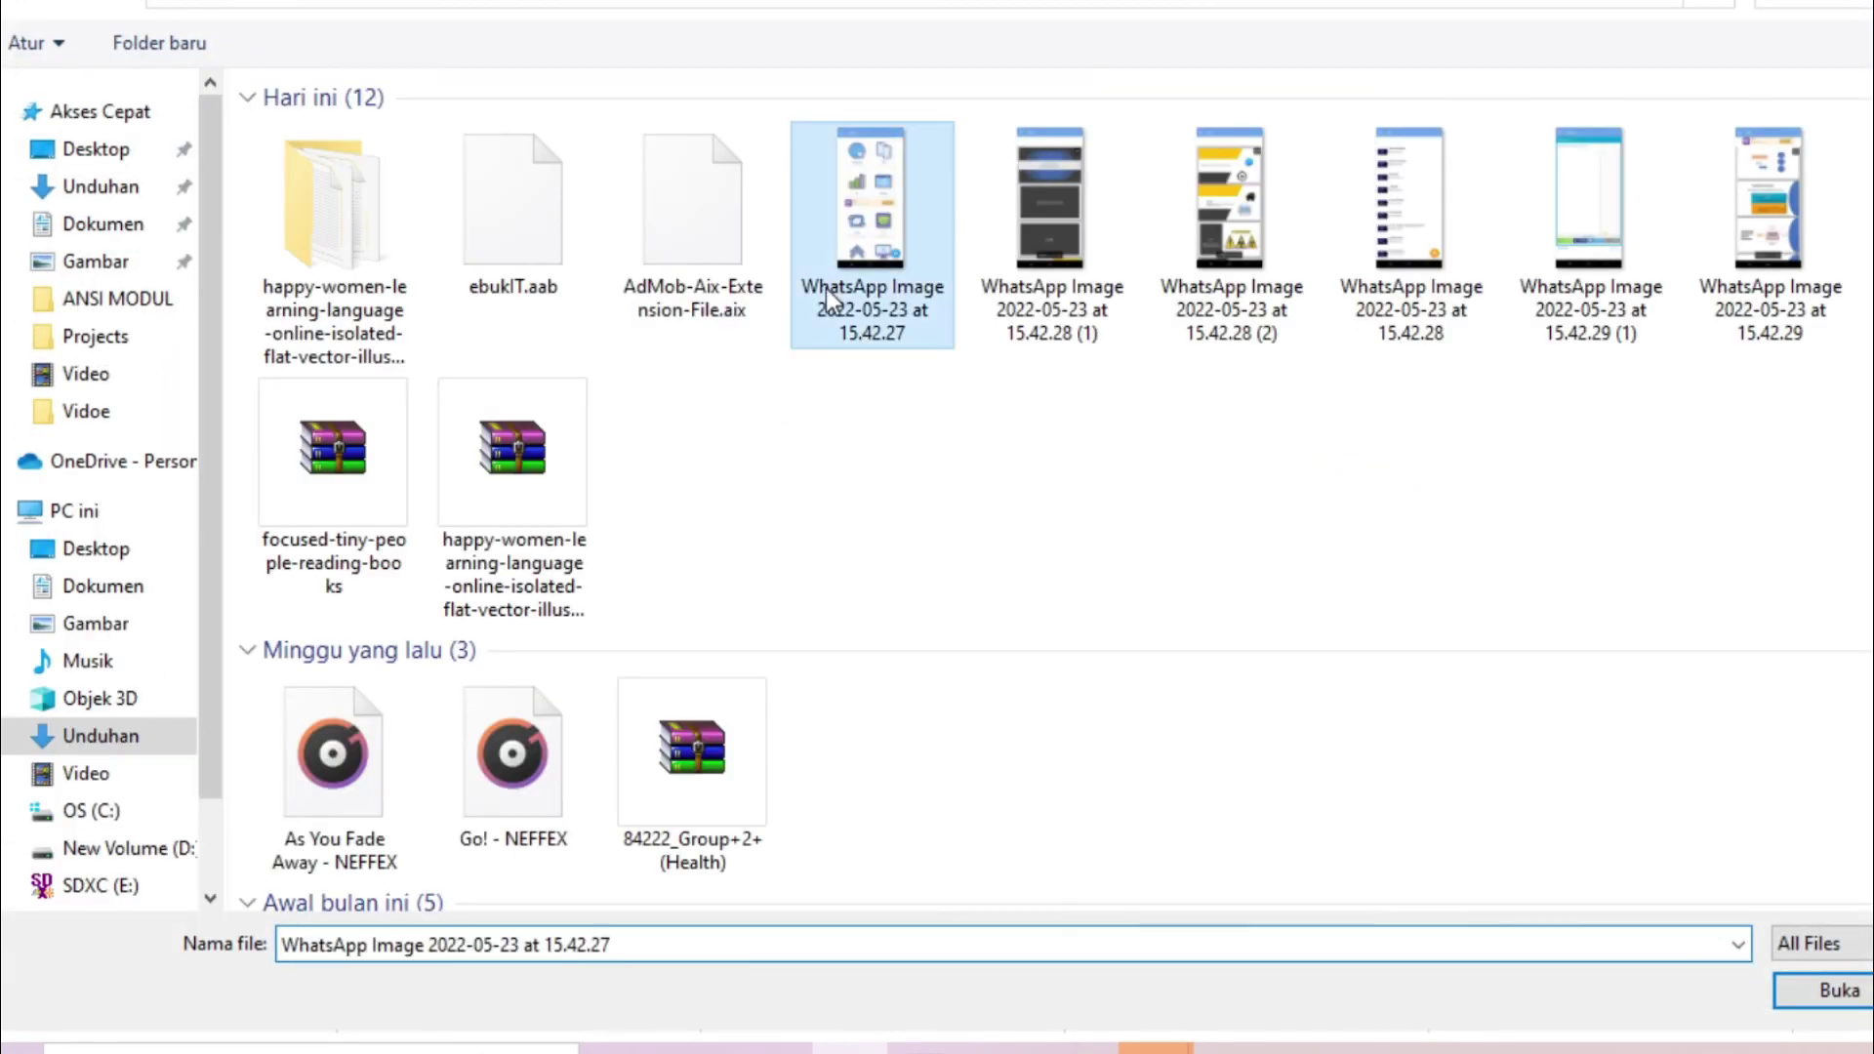
ctrl+click(1068, 270)
ctrl+click(1259, 268)
ctrl+click(1468, 270)
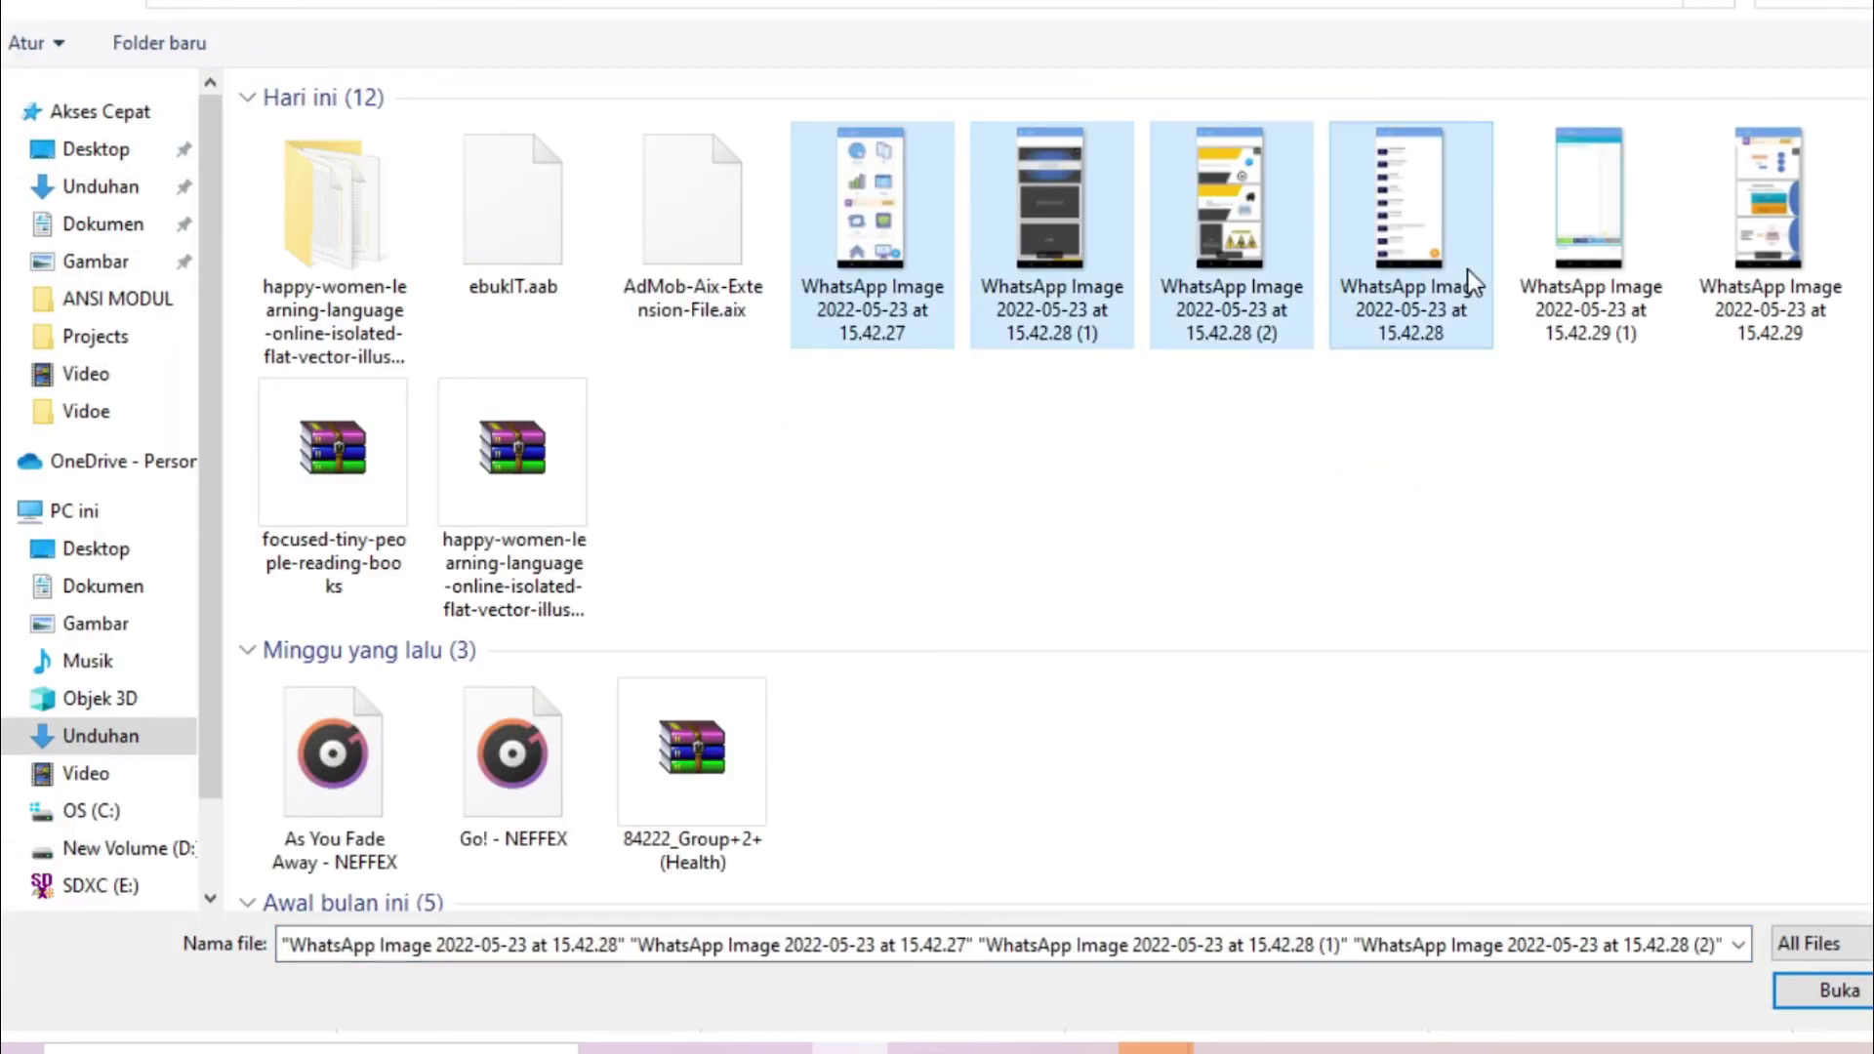
ctrl+click(1597, 307)
ctrl+click(1734, 320)
click(1834, 992)
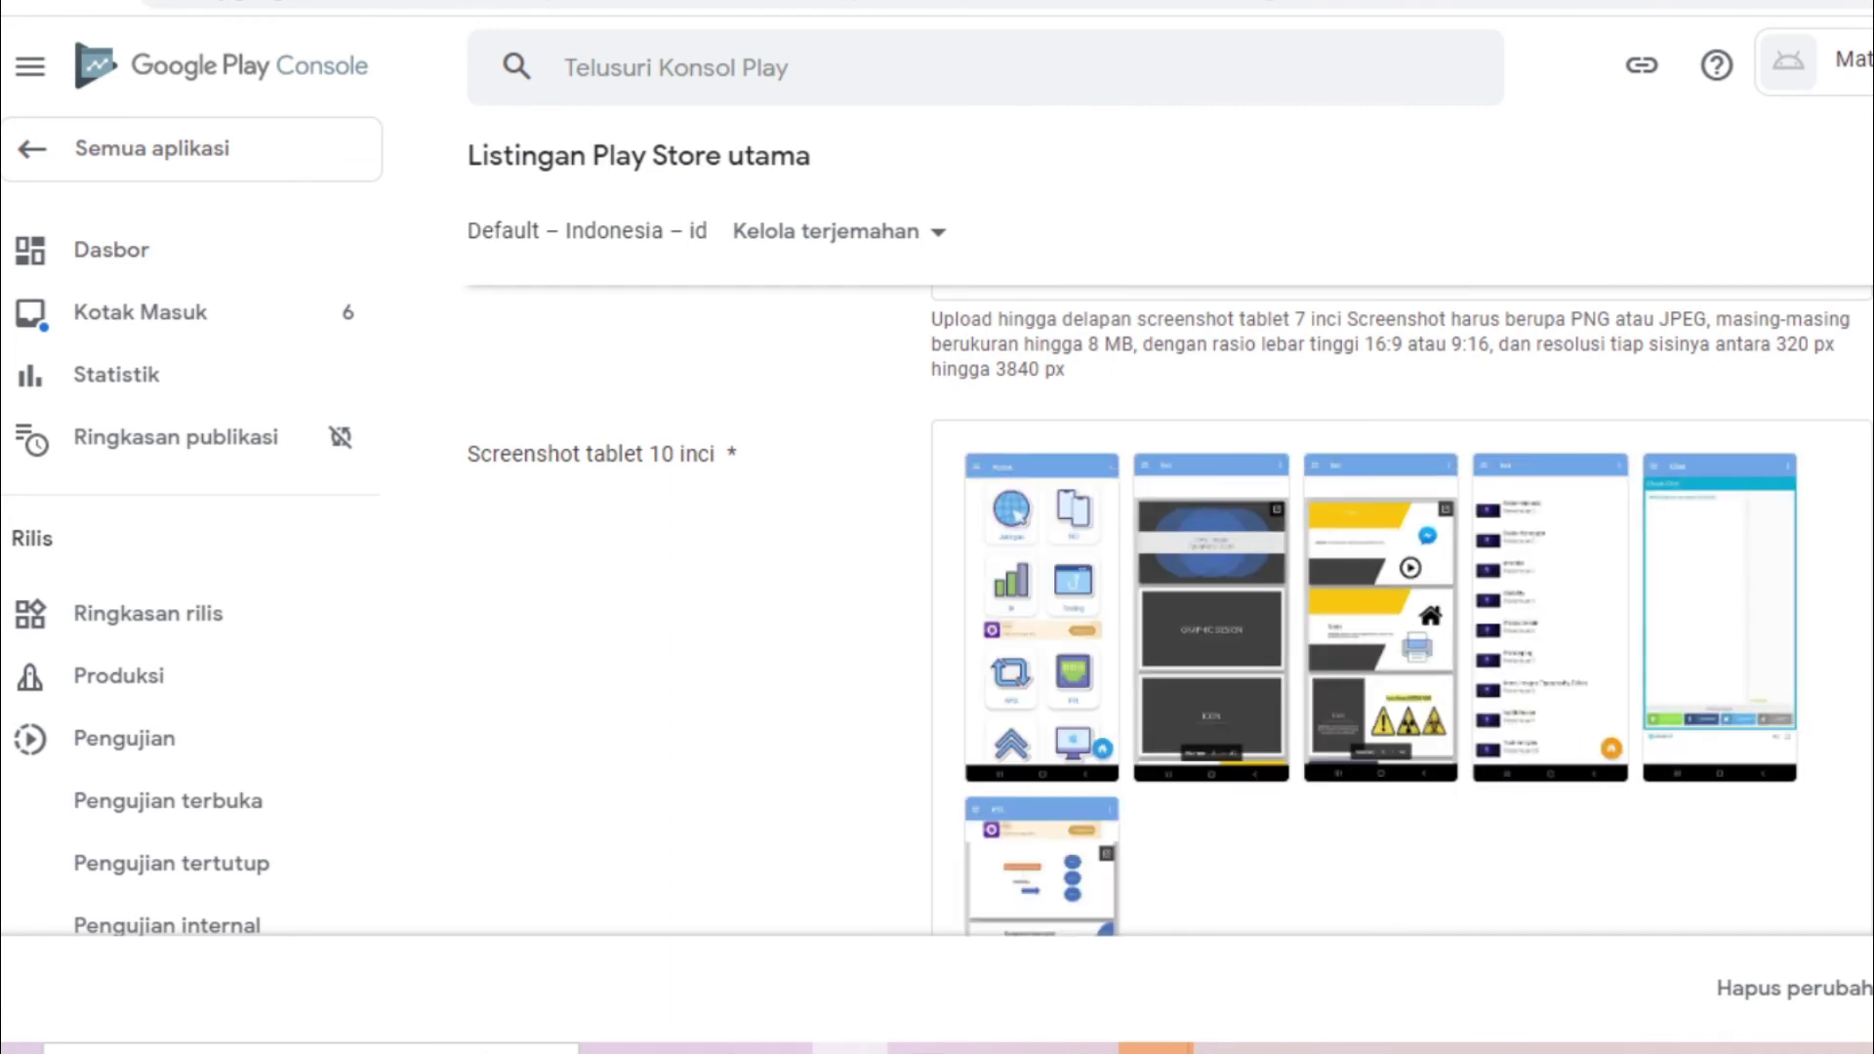
scroll(1865, 1011, up, 7)
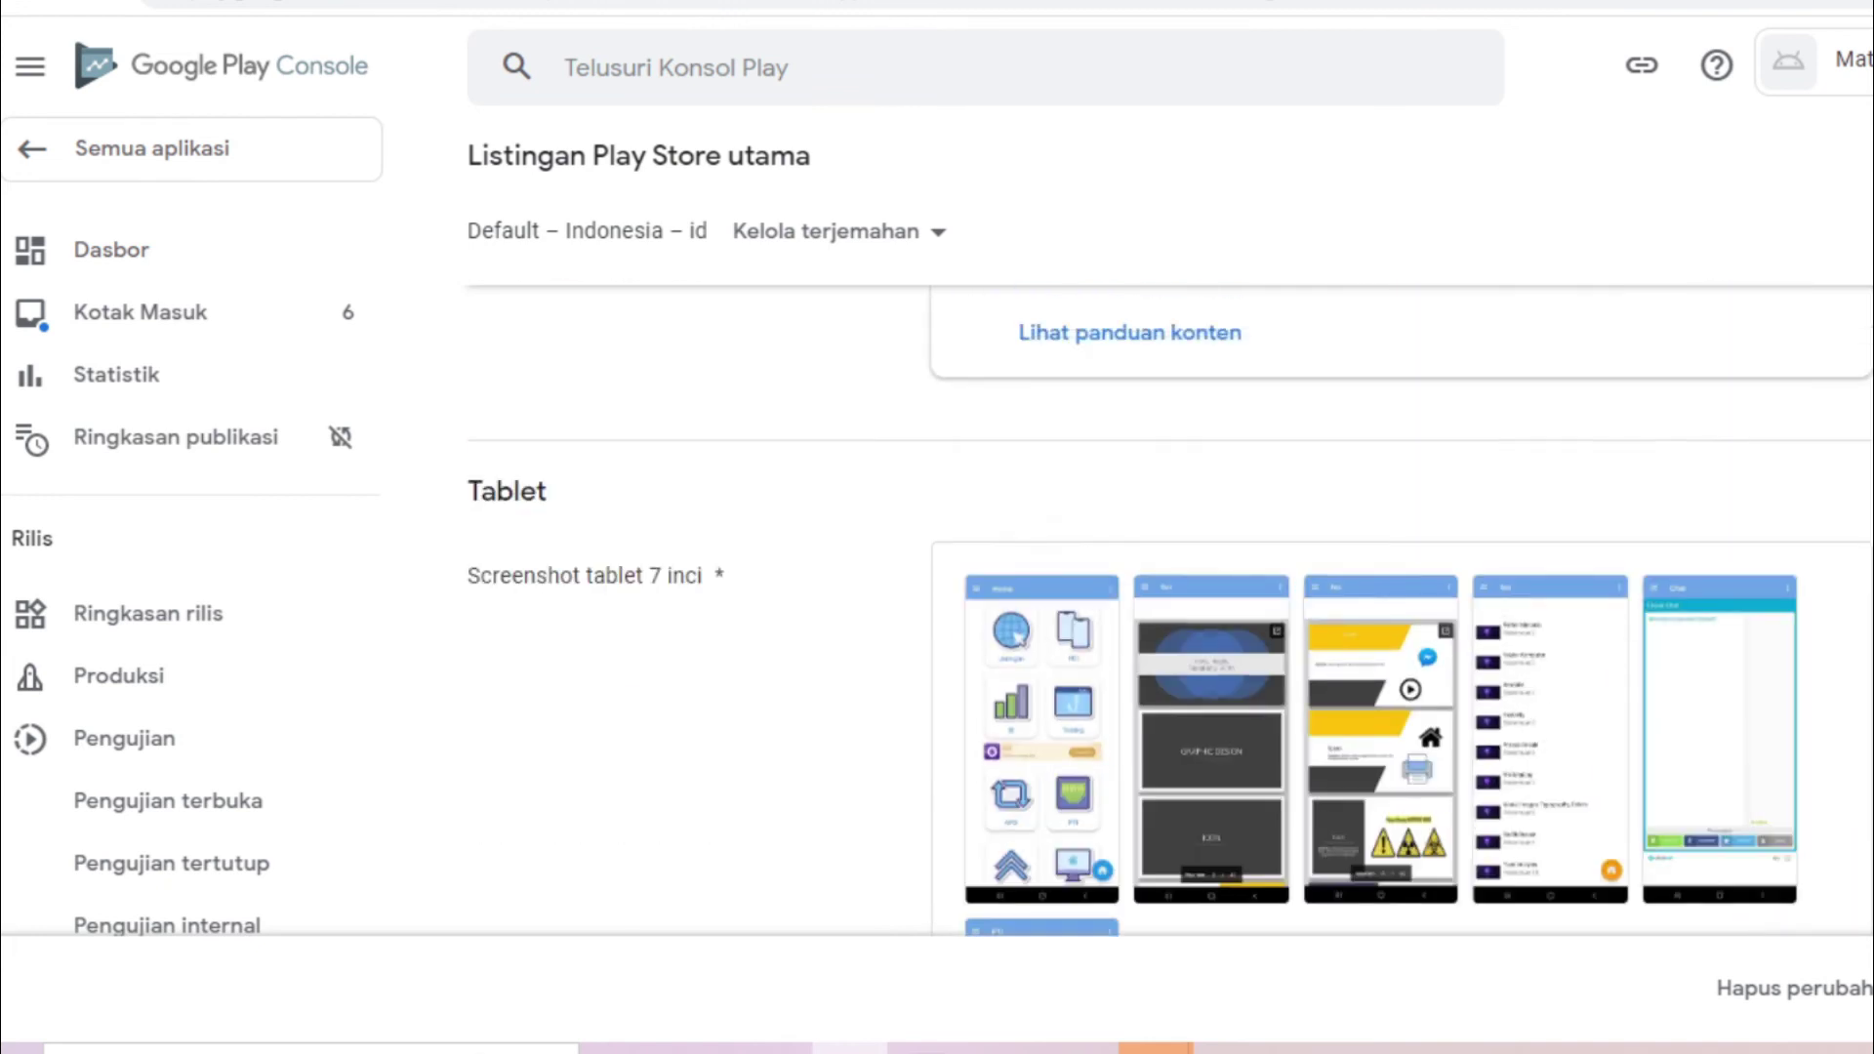
scroll(1865, 1010, down, 13)
click(1869, 988)
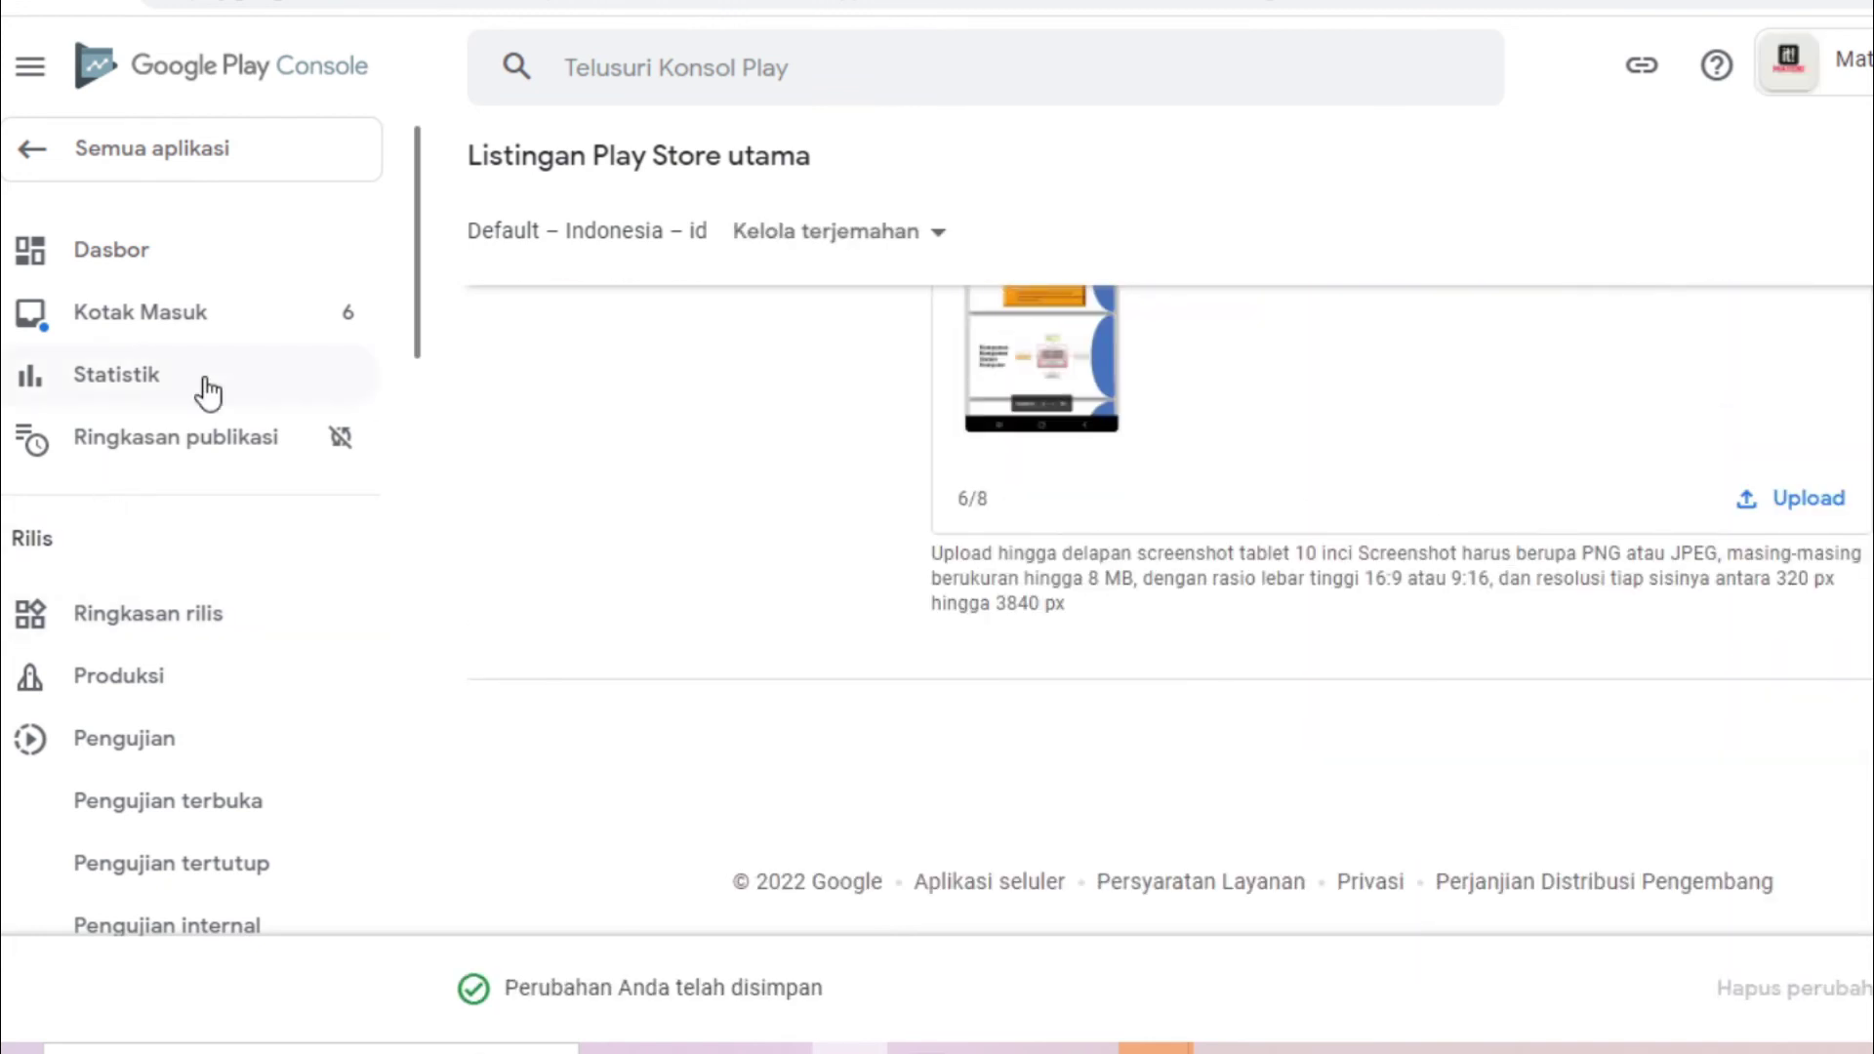
click(205, 255)
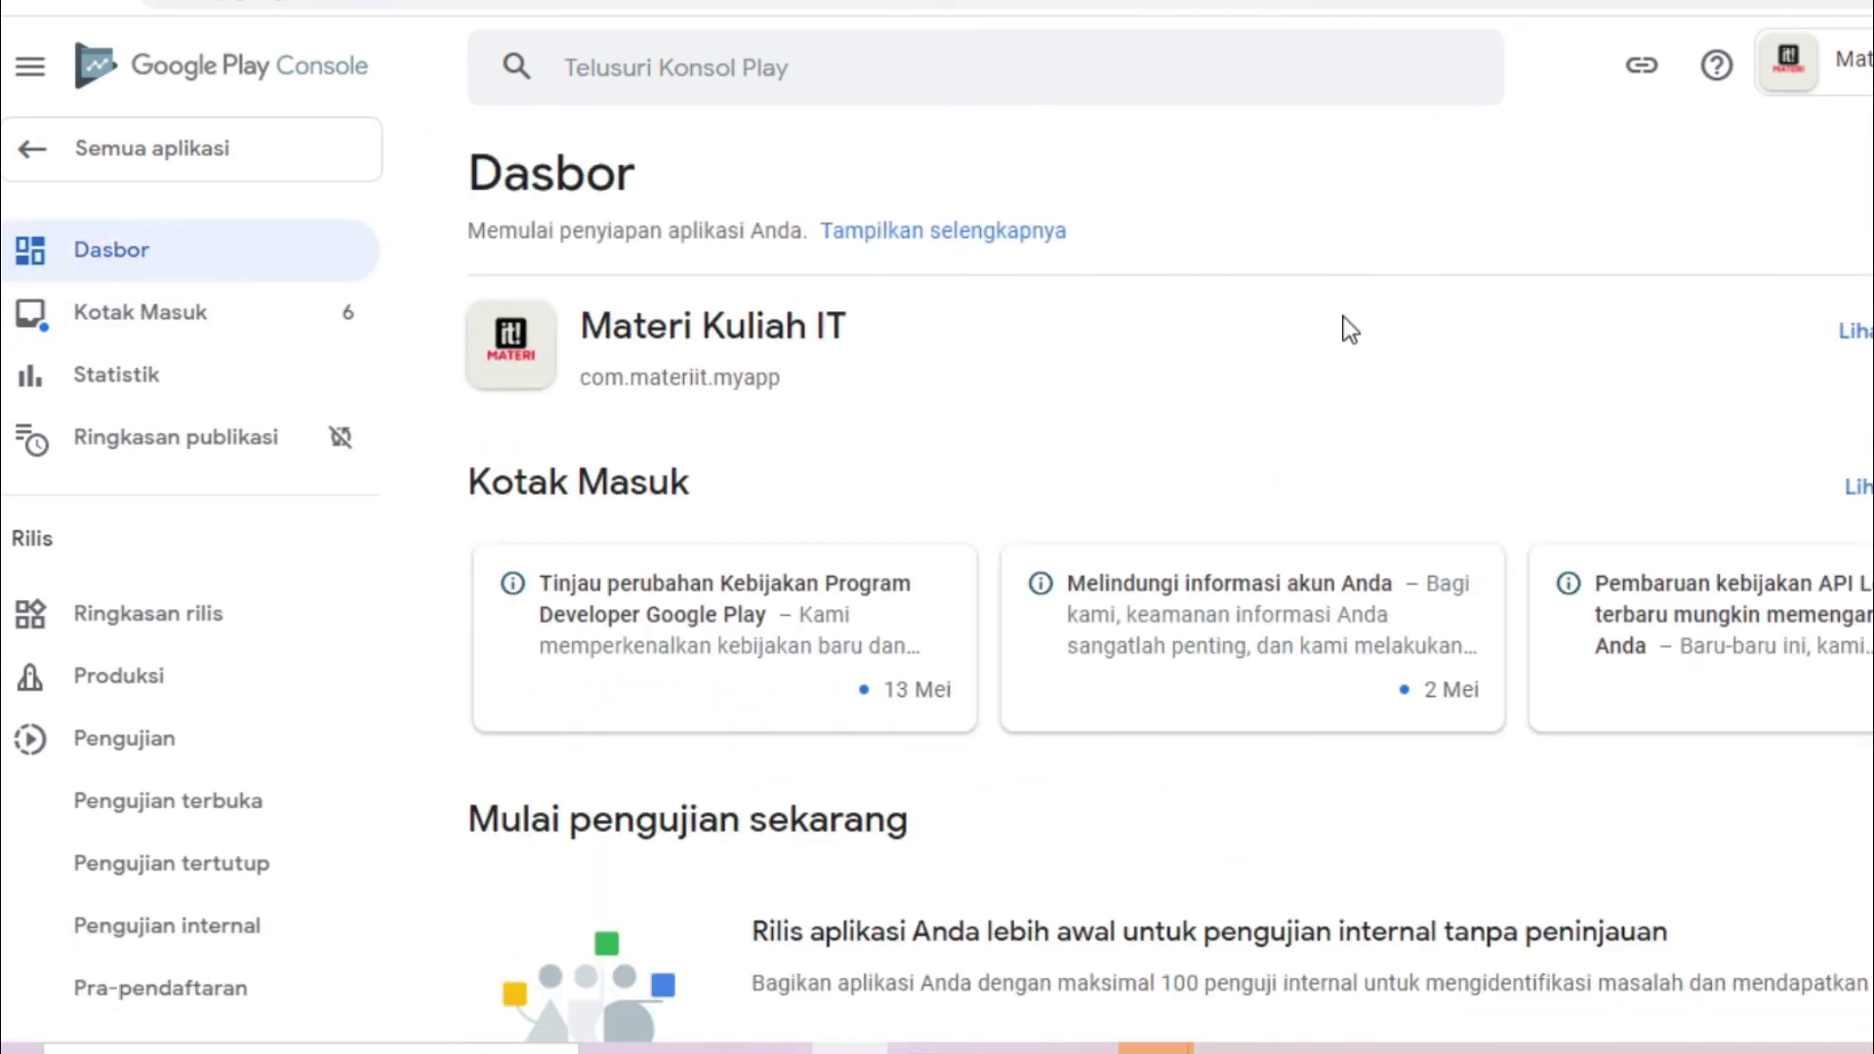
scroll(1172, 610, down, 10)
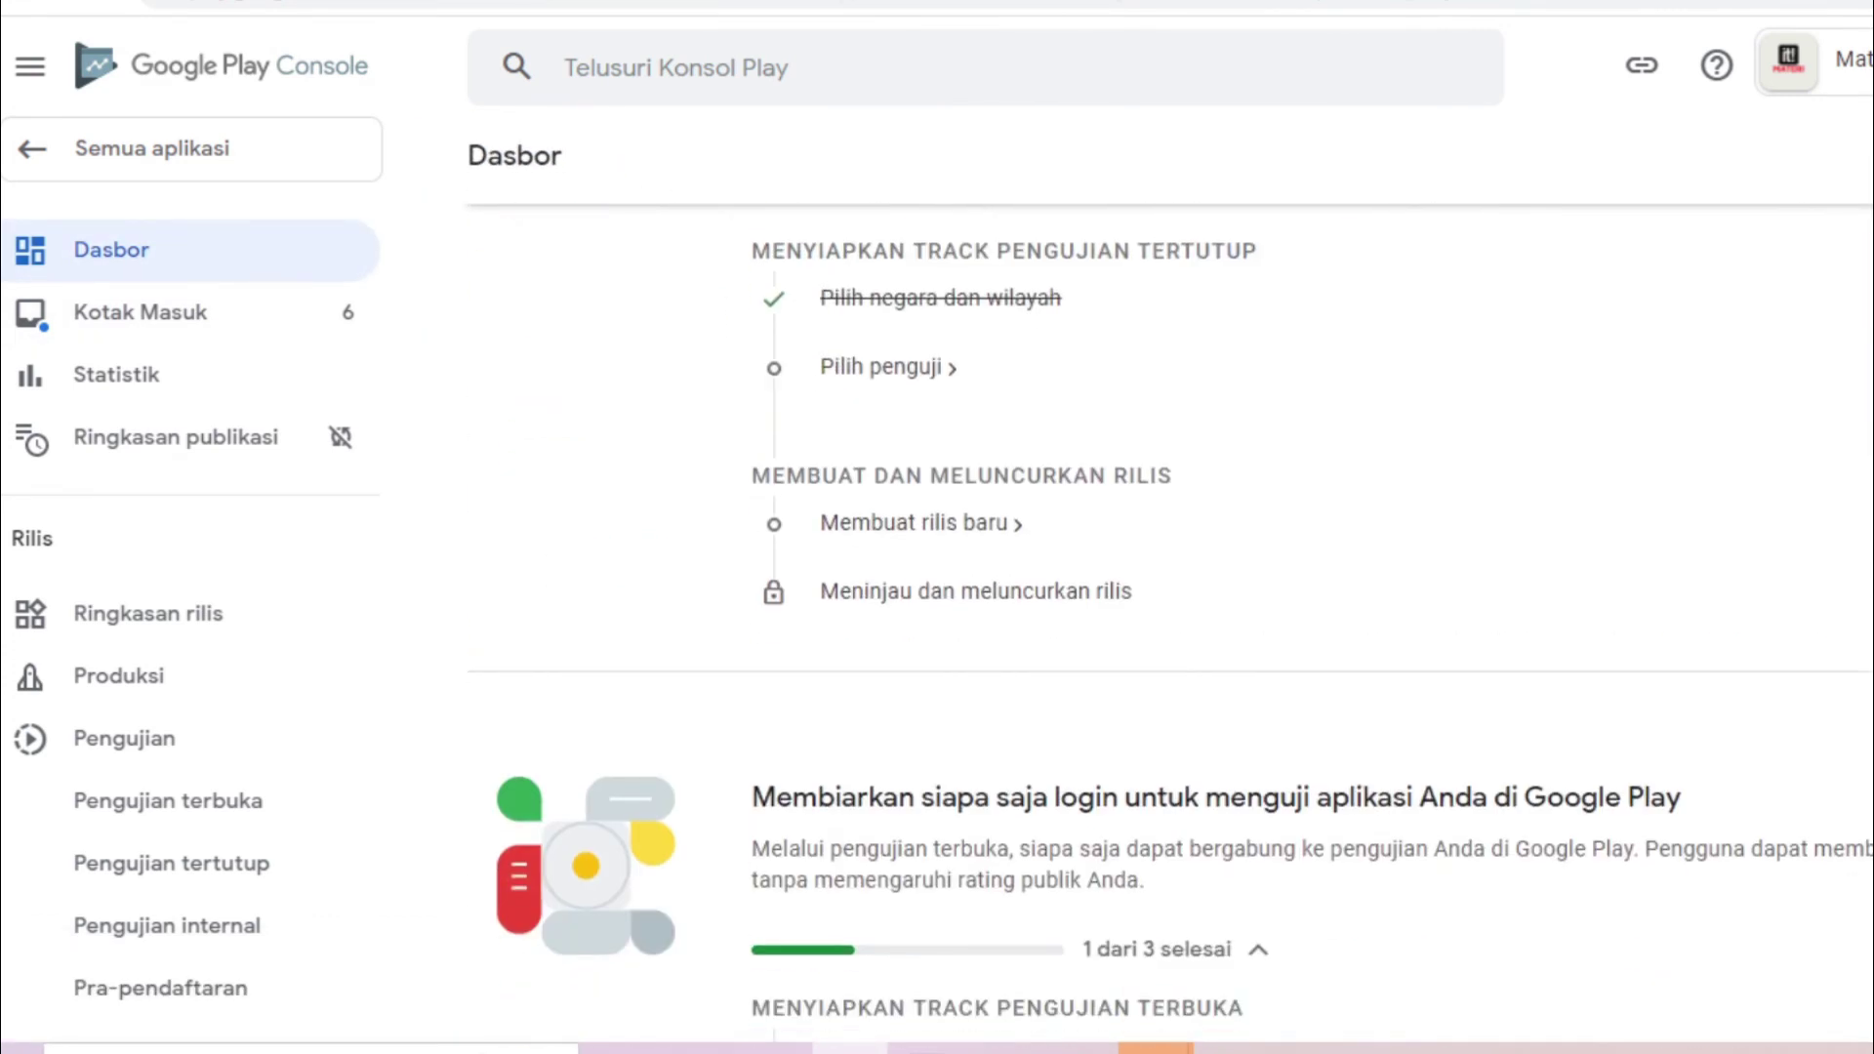
scroll(1171, 610, up, 3)
scroll(1171, 610, down, 5)
scroll(1171, 611, up, 11)
scroll(1172, 610, down, 5)
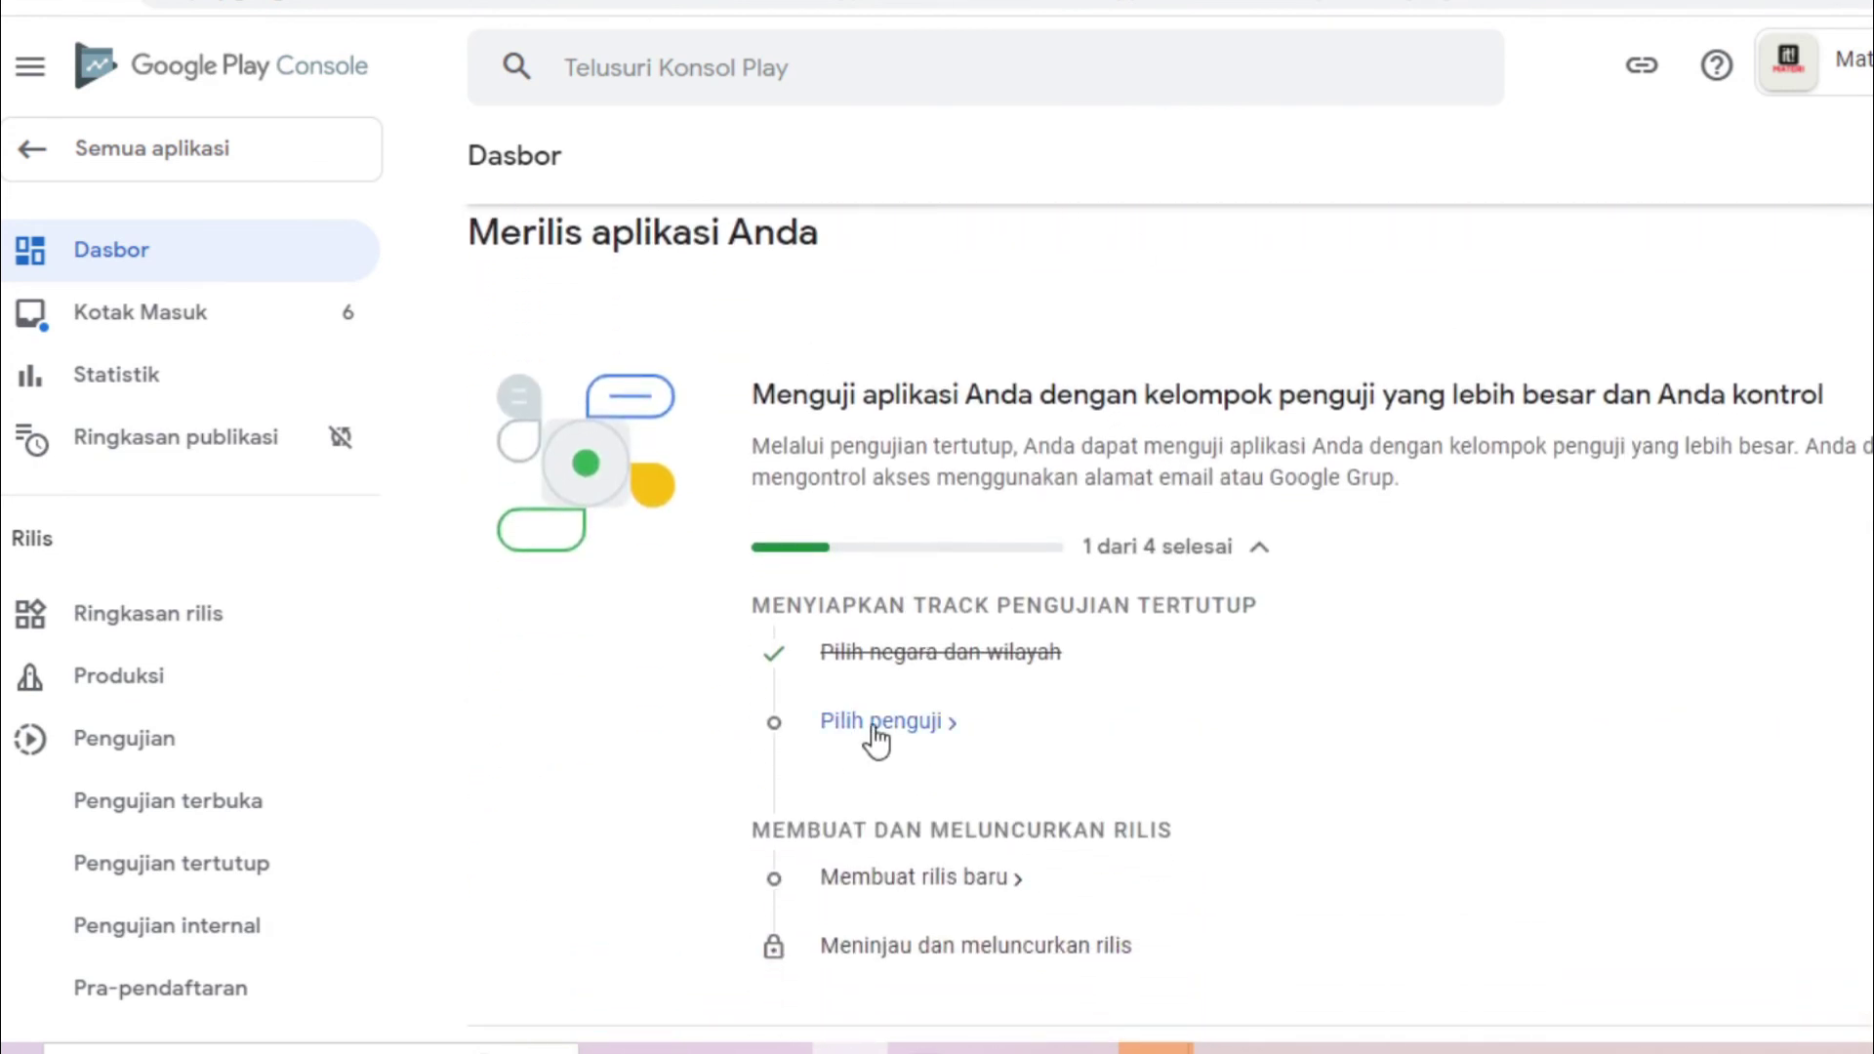
scroll(1172, 610, down, 8)
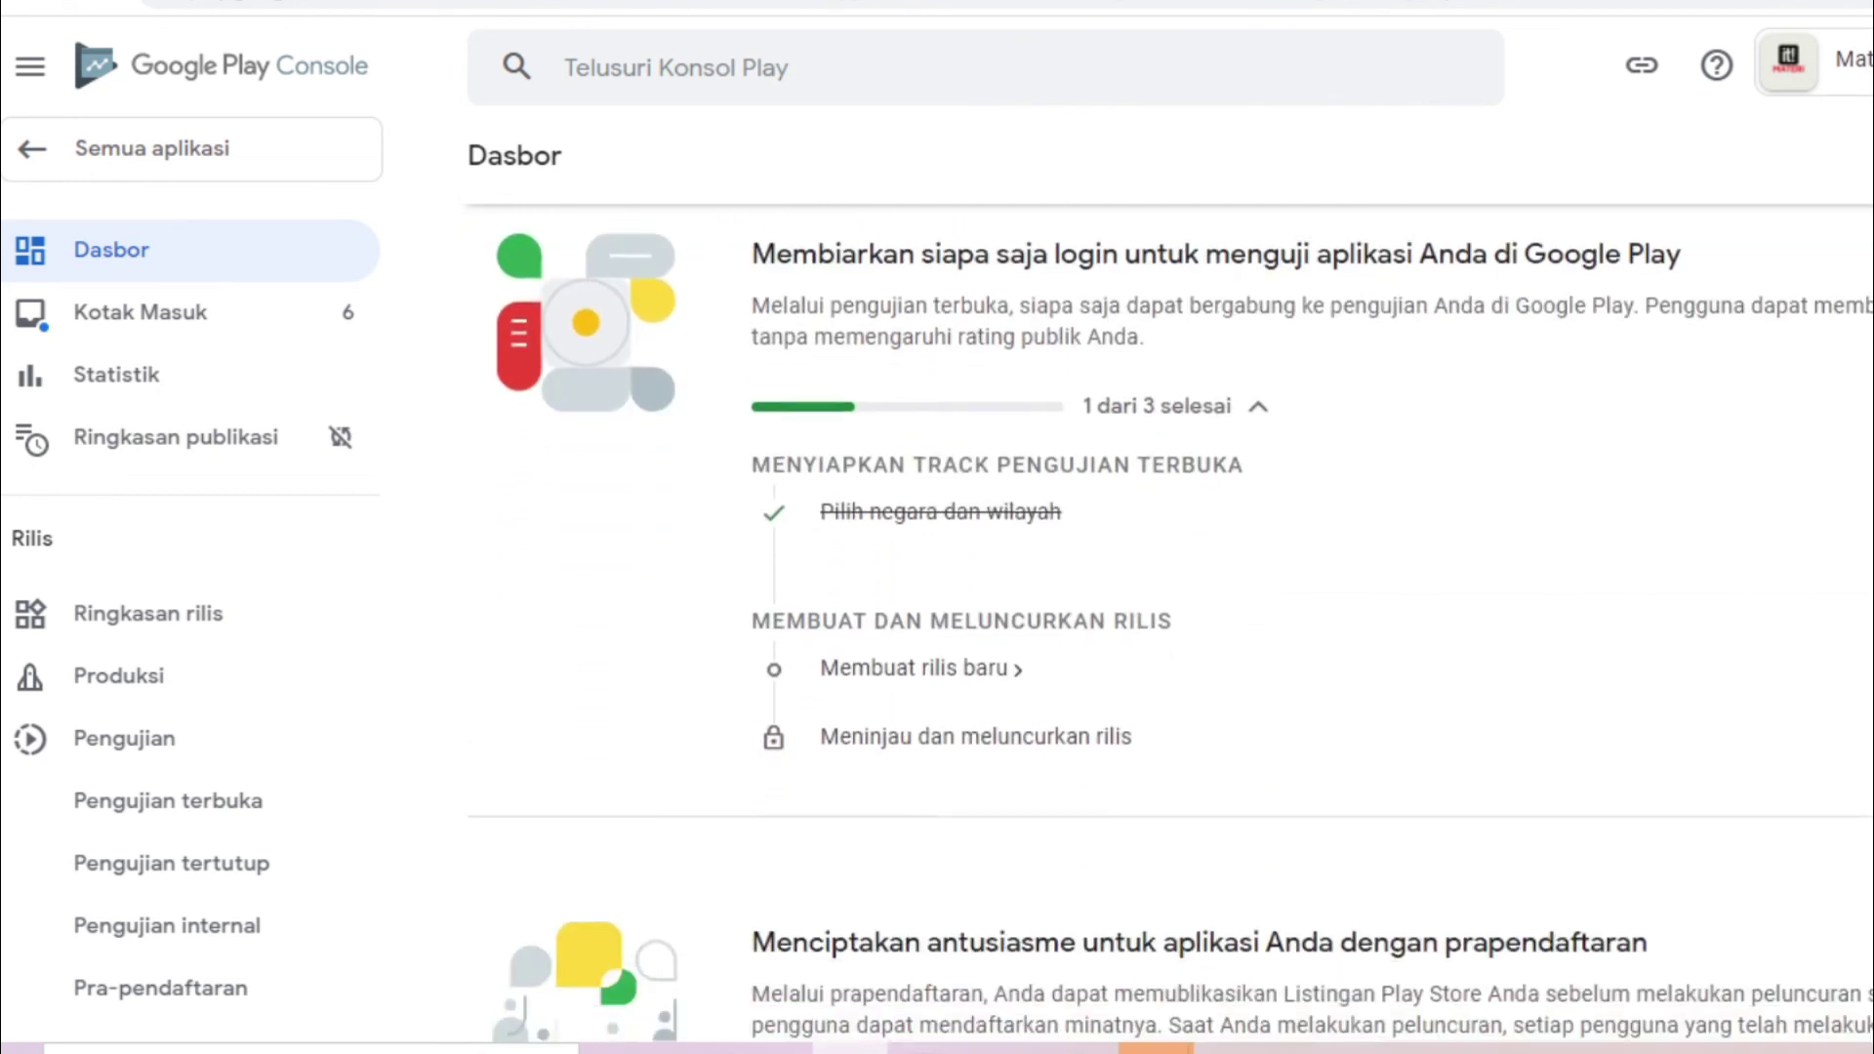
scroll(1171, 610, up, 1)
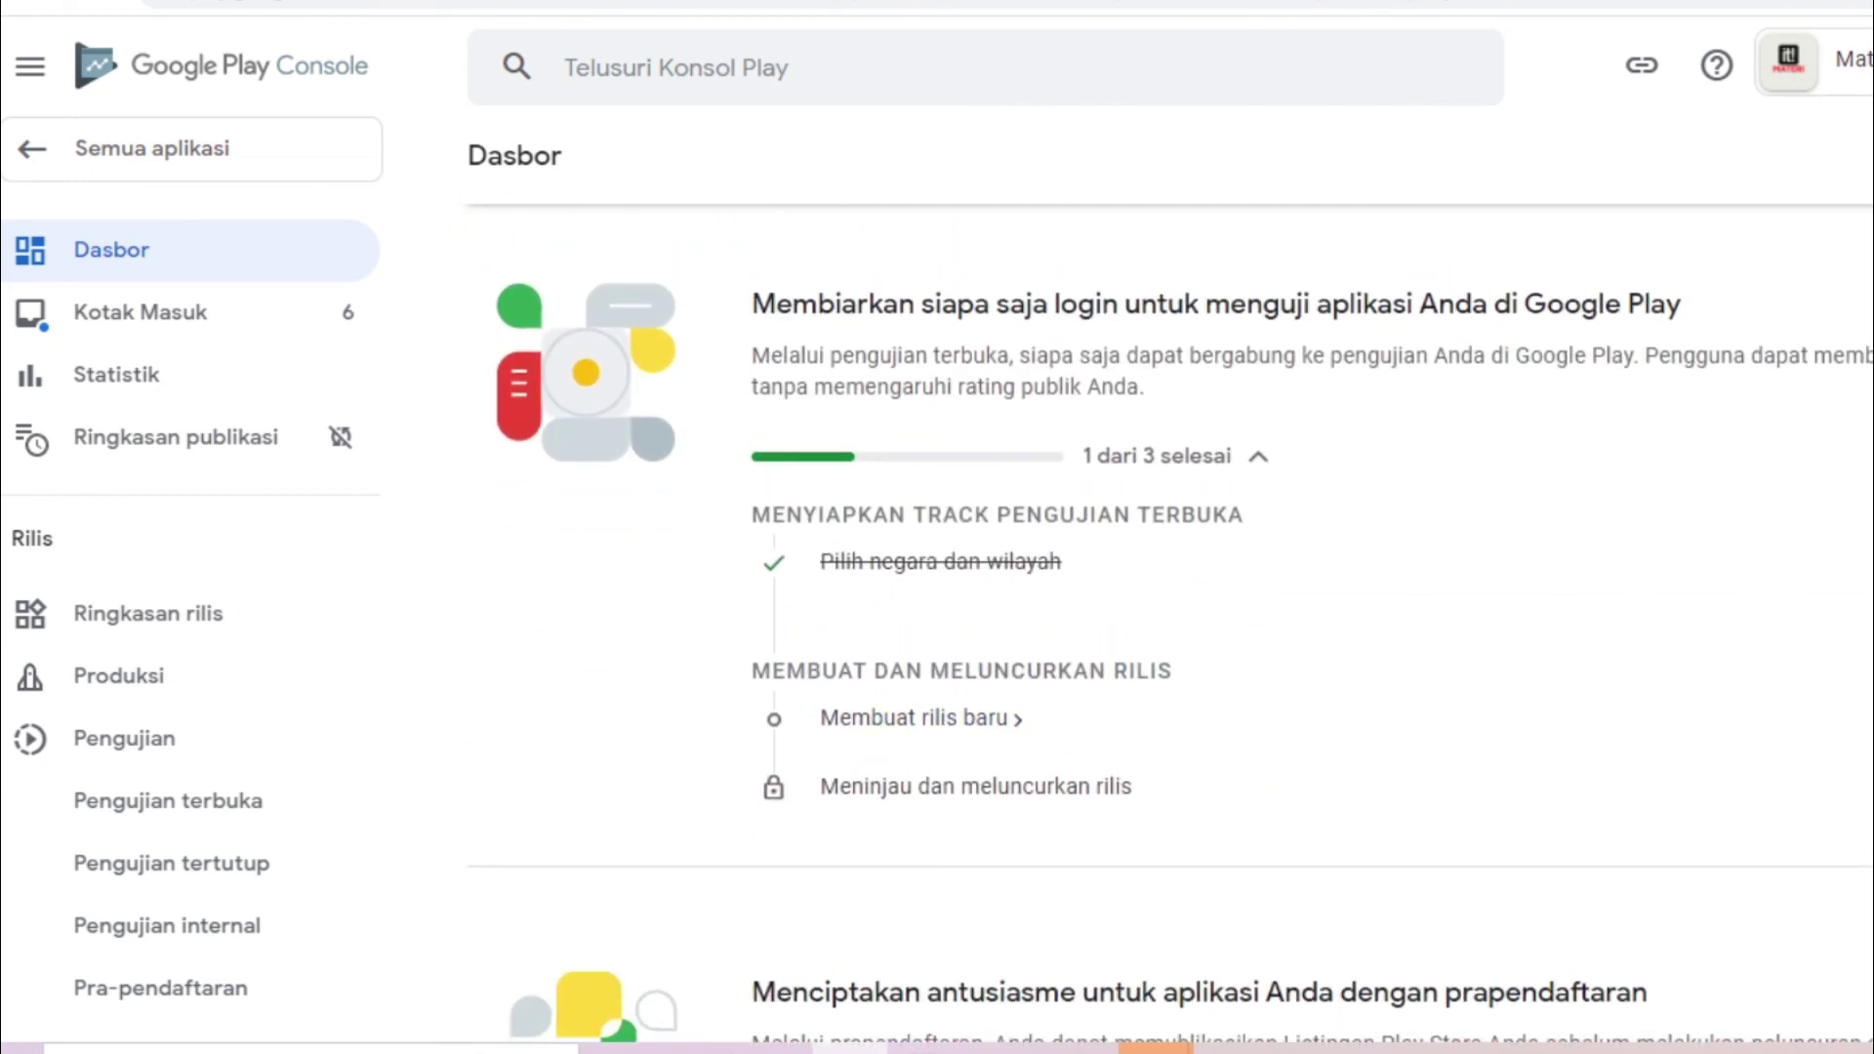
scroll(1172, 610, down, 1)
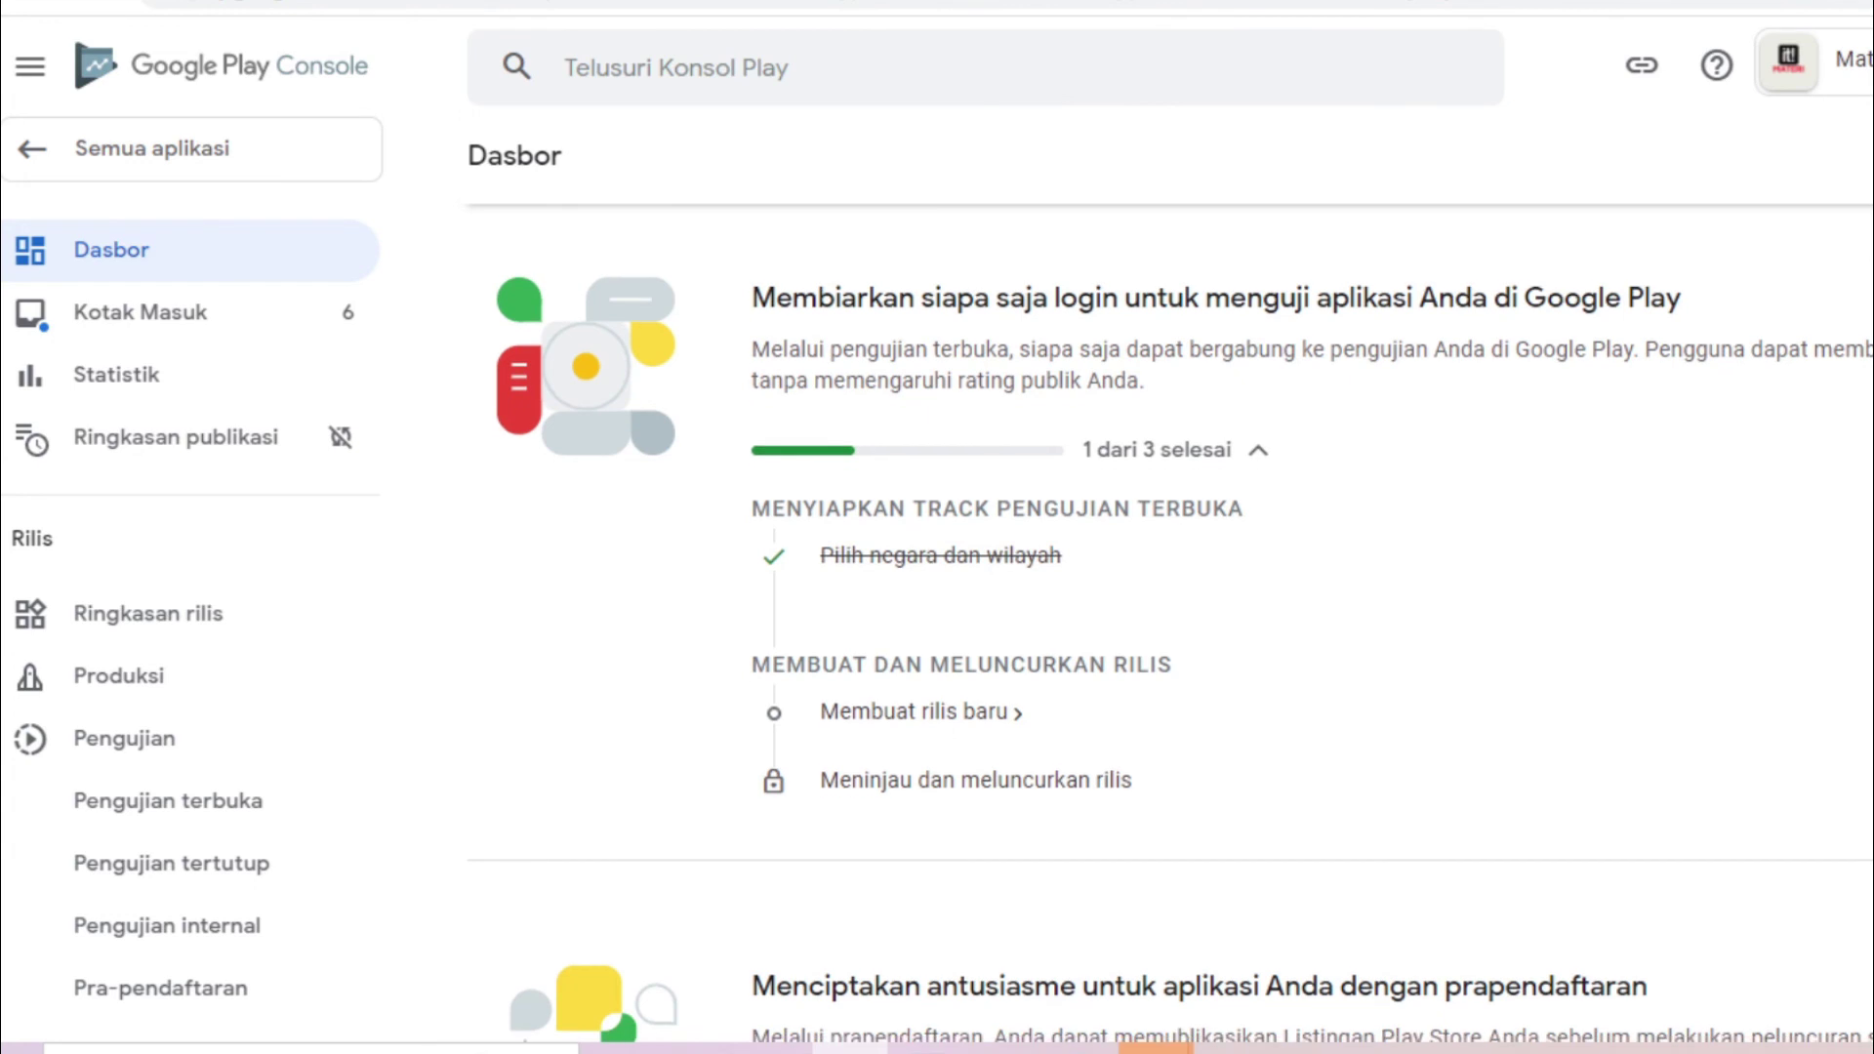
scroll(957, 698, down, 10)
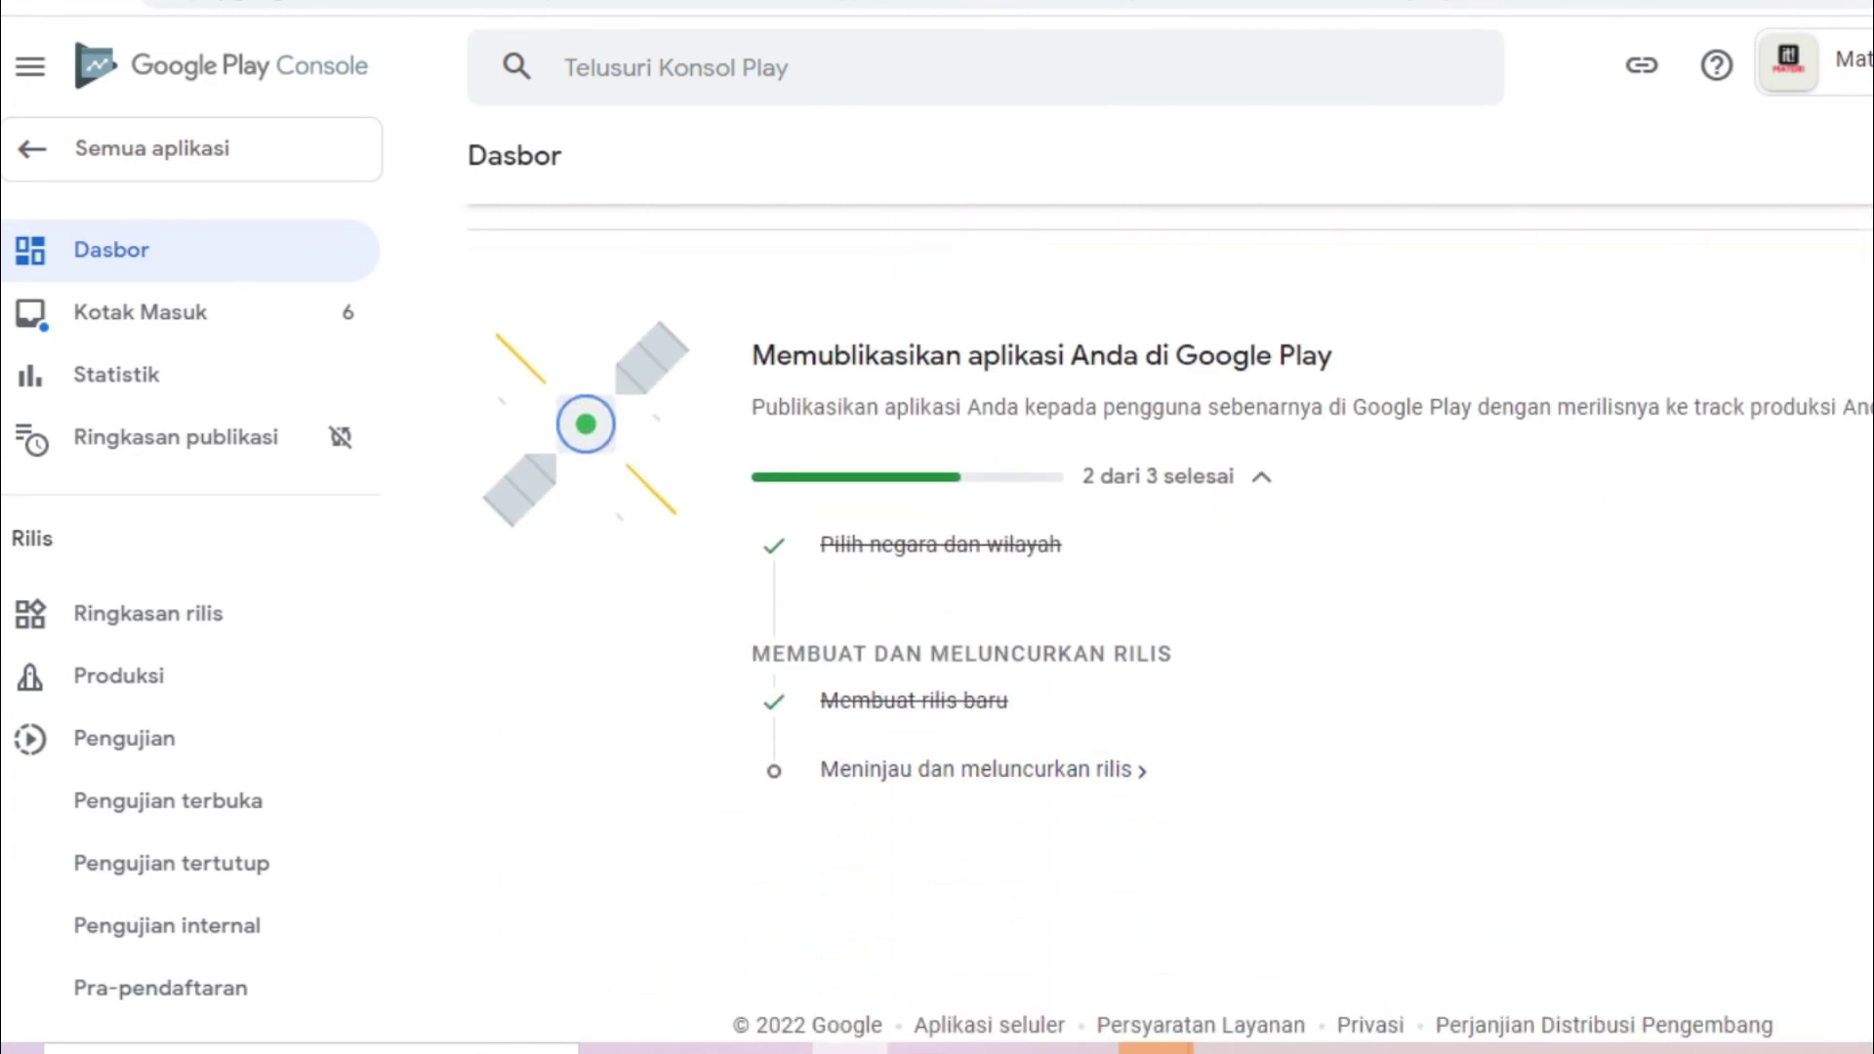
scroll(1171, 625, up, 10)
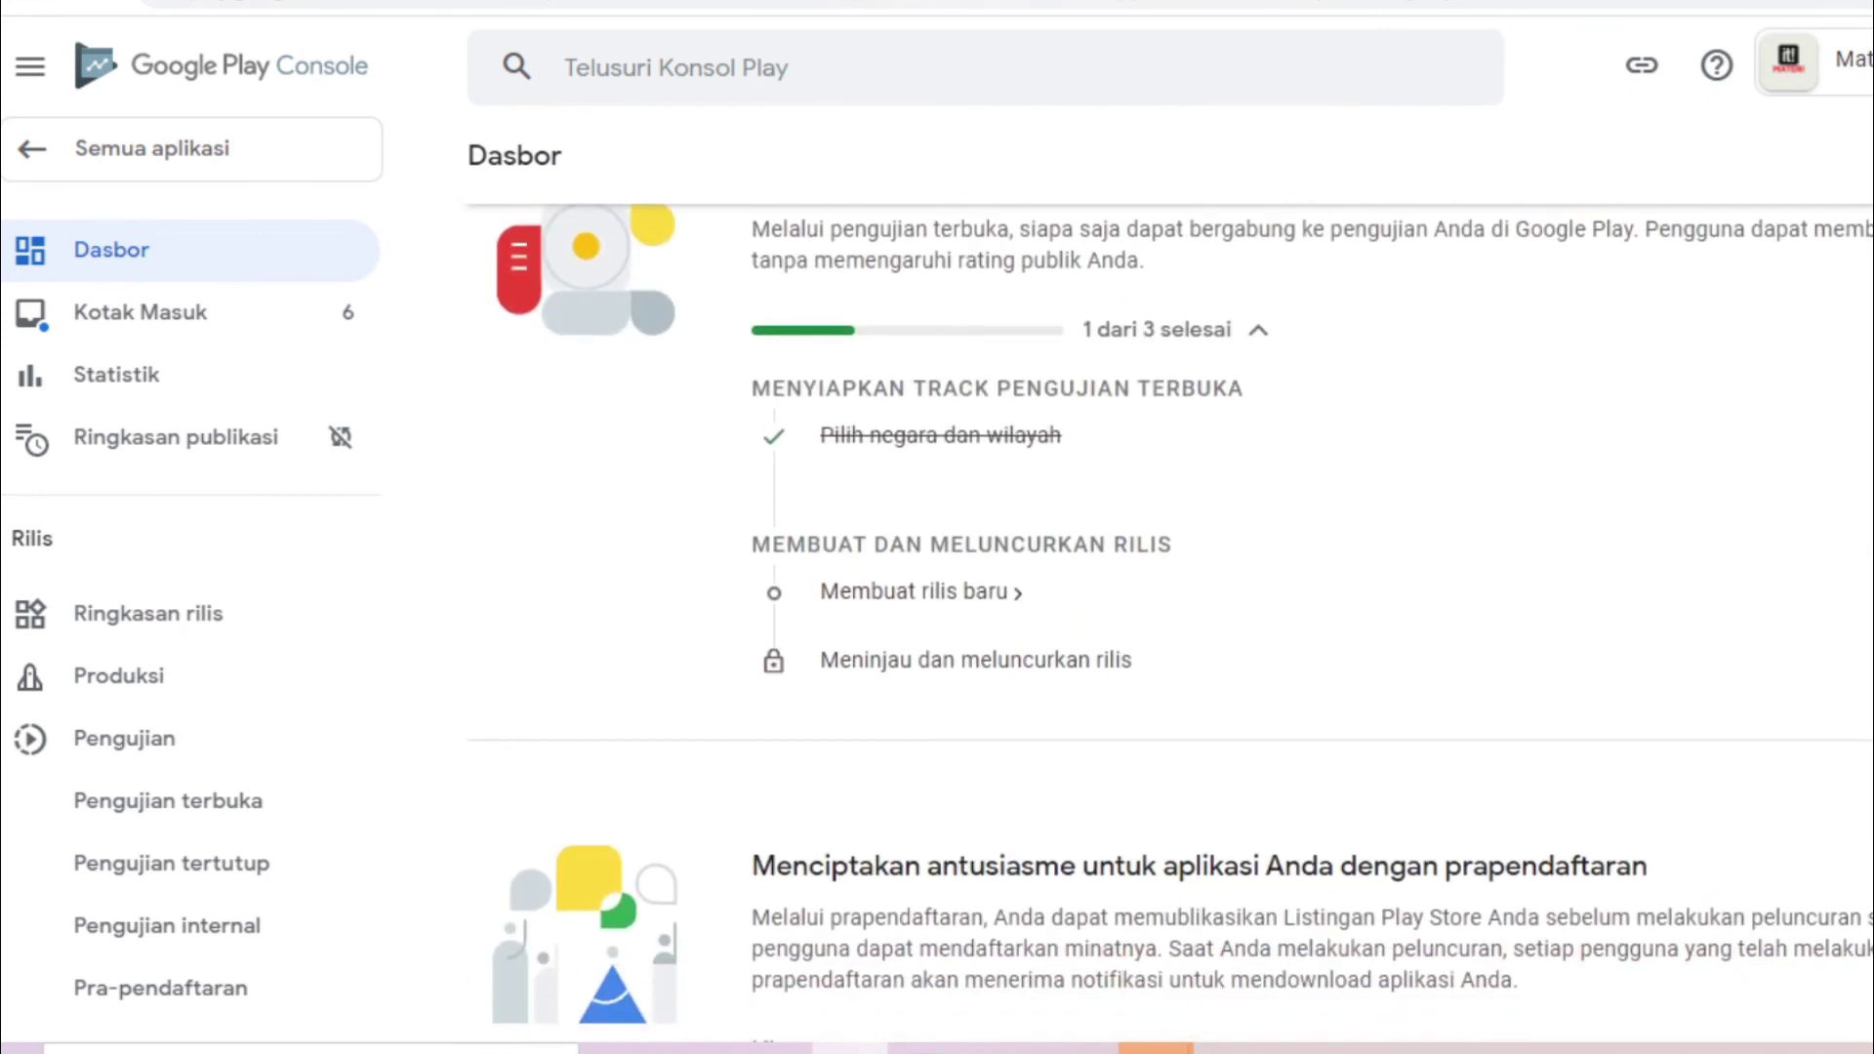
scroll(1172, 625, down, 9)
scroll(1172, 625, up, 8)
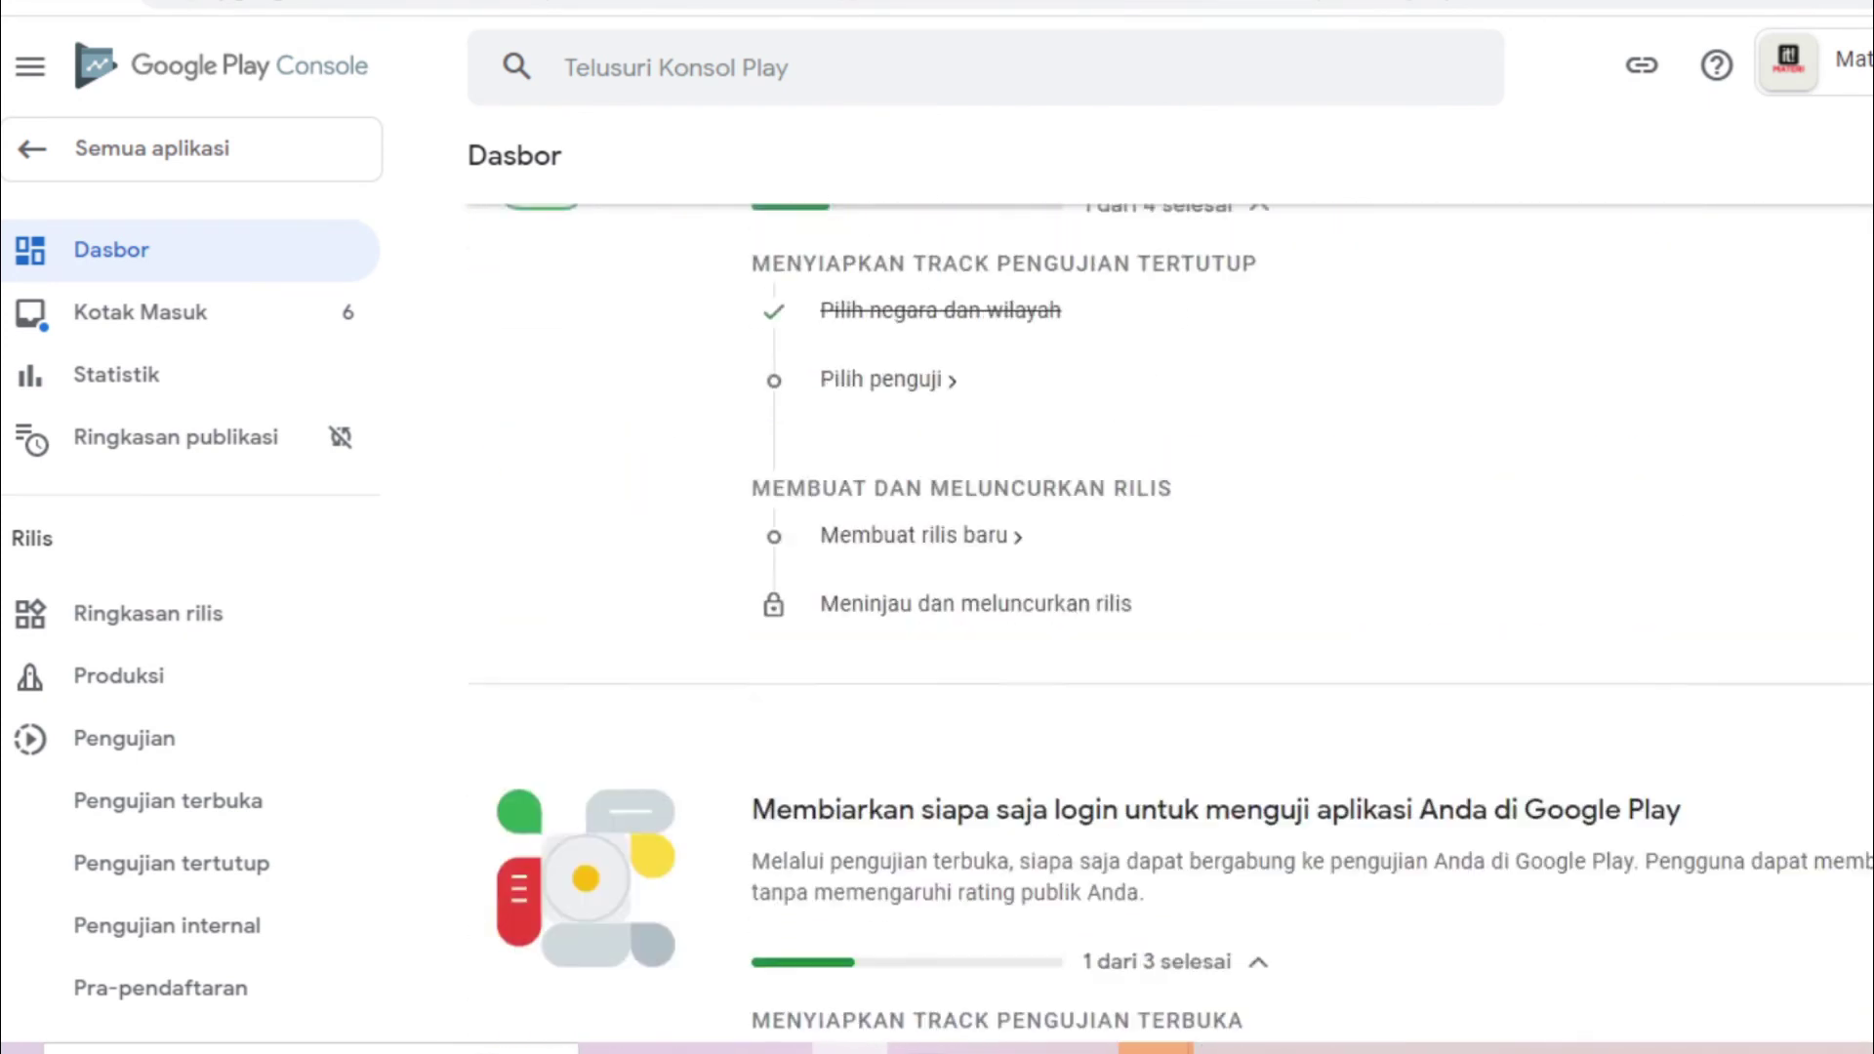
scroll(1172, 635, down, 9)
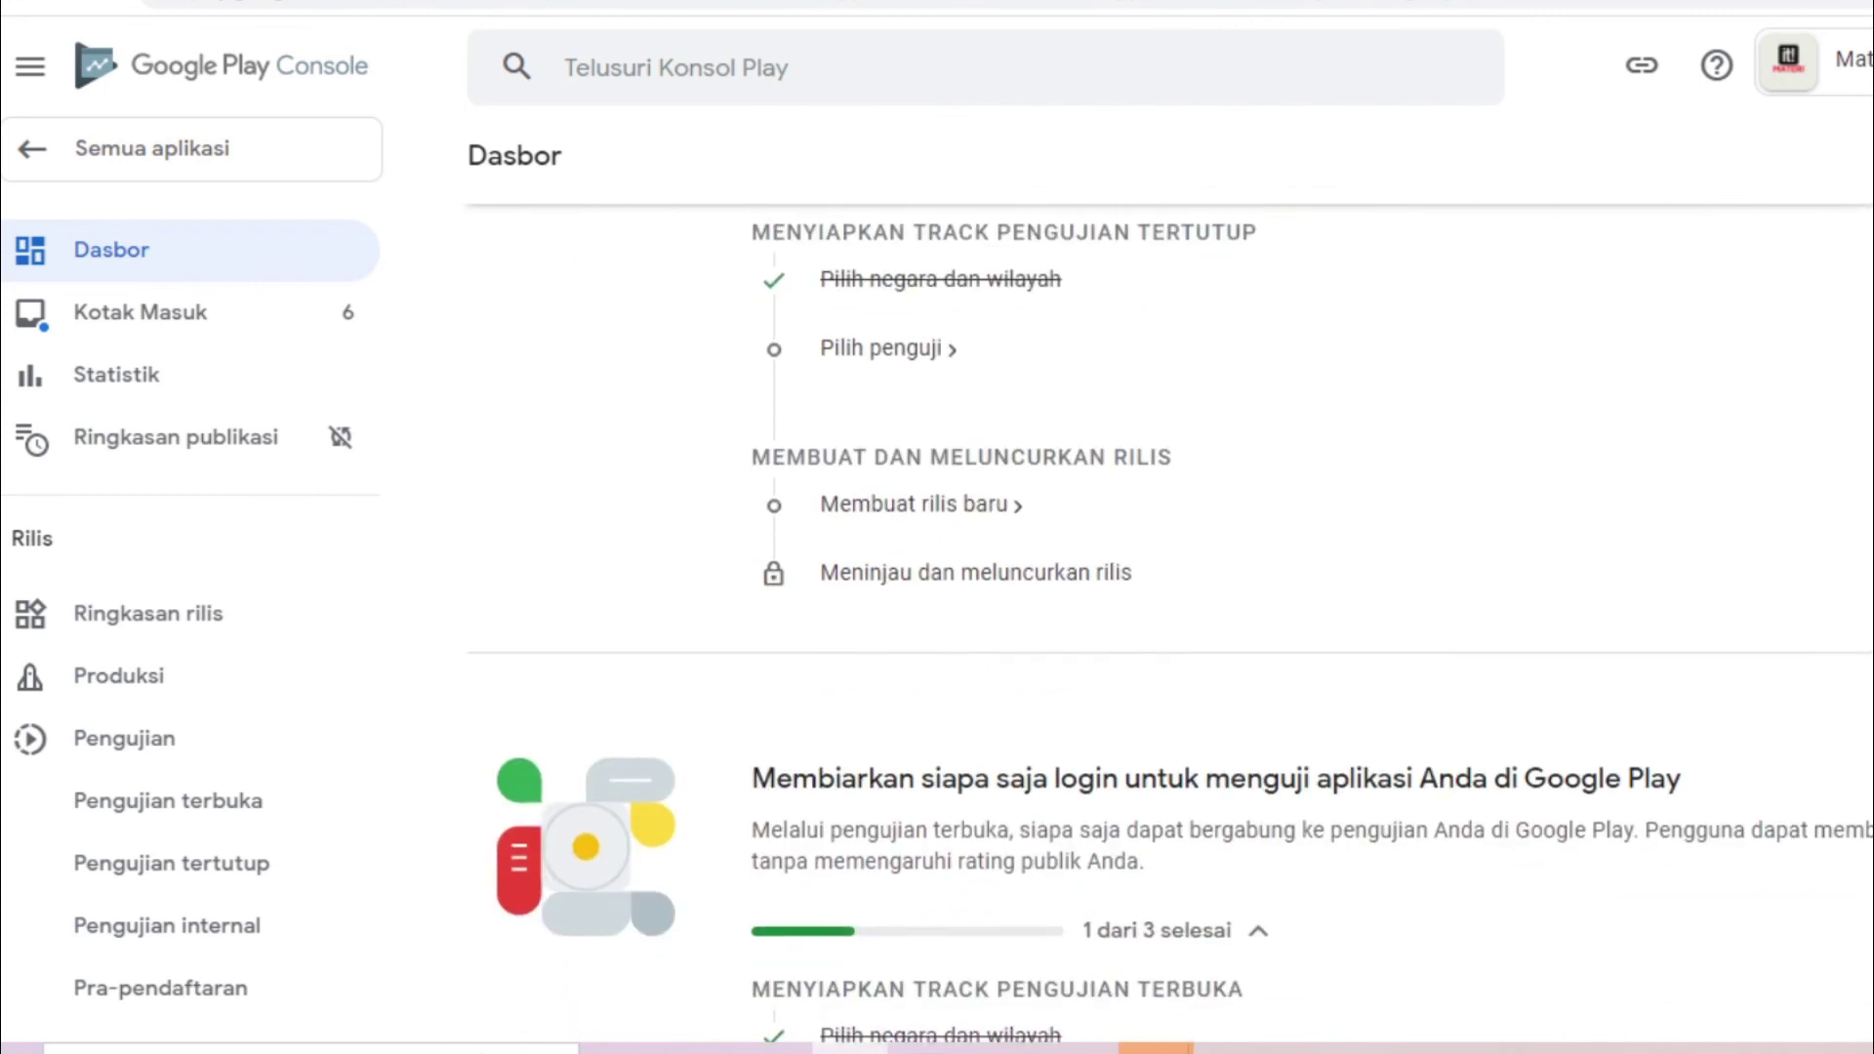
scroll(1171, 625, down, 4)
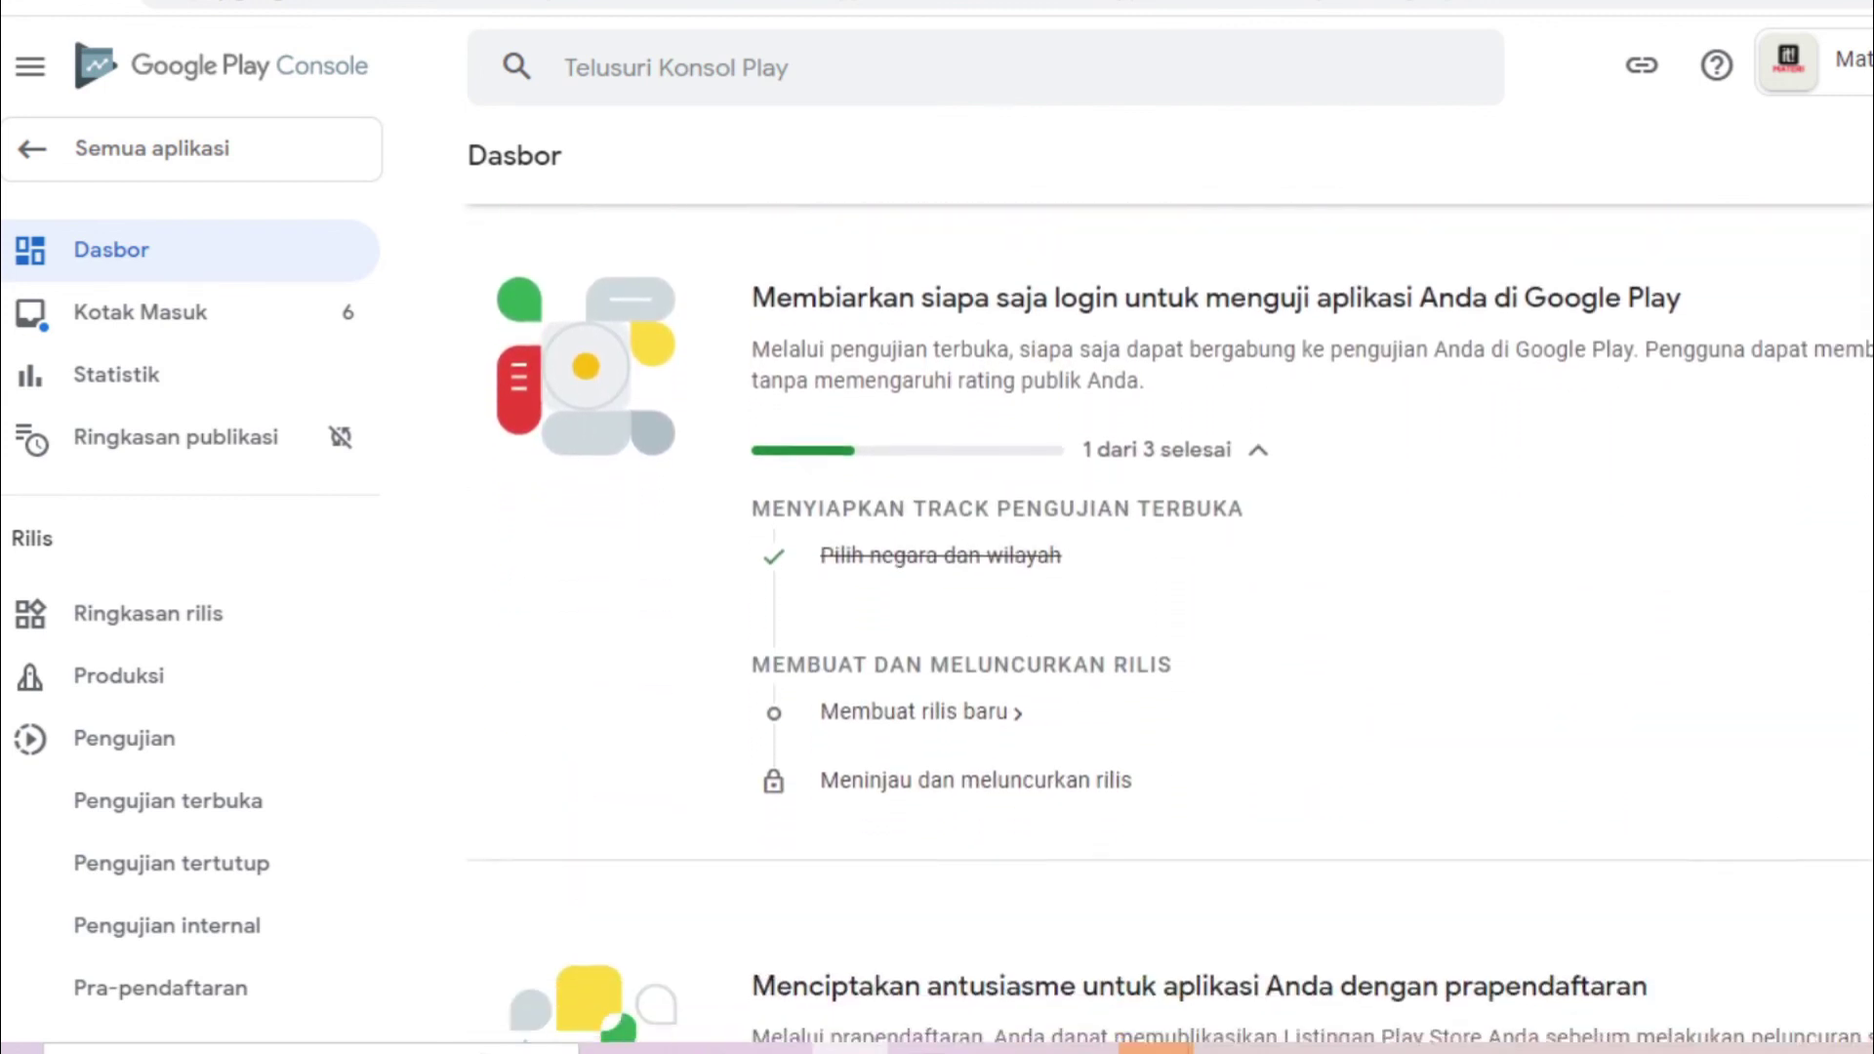
scroll(1172, 625, down, 2)
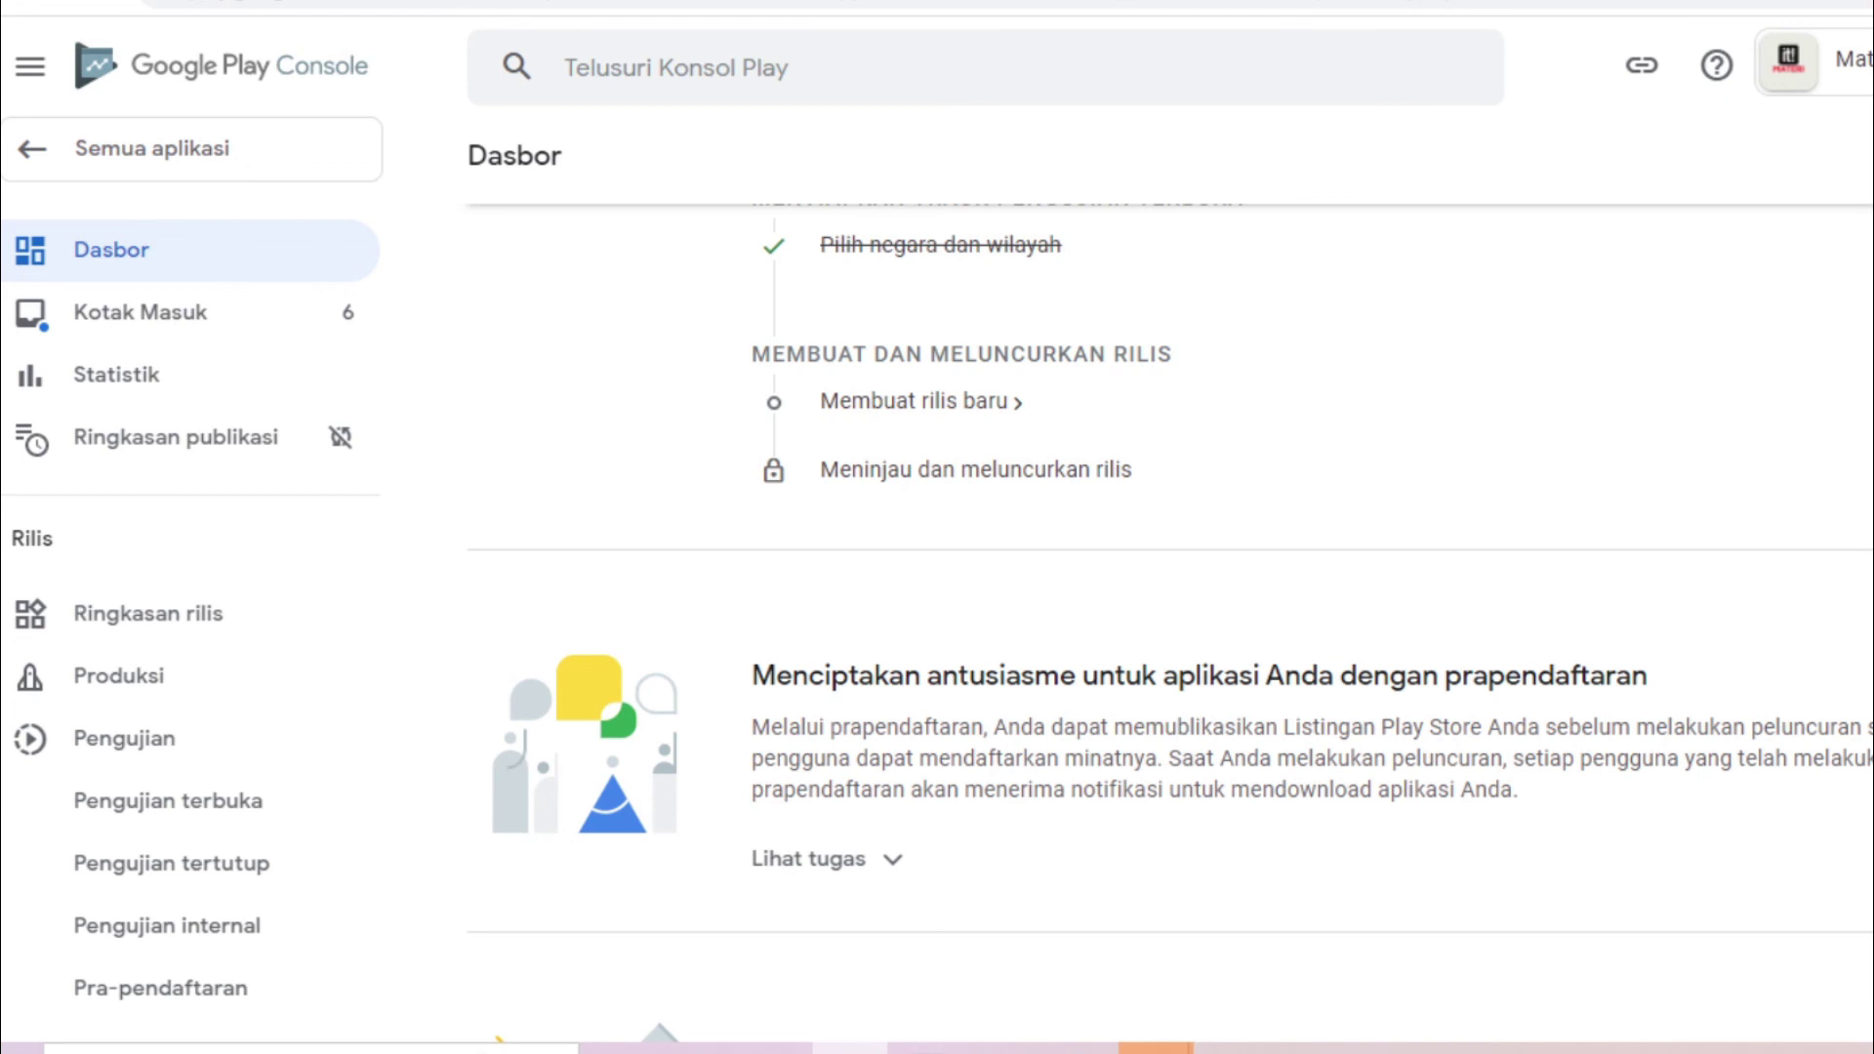
scroll(1171, 625, down, 5)
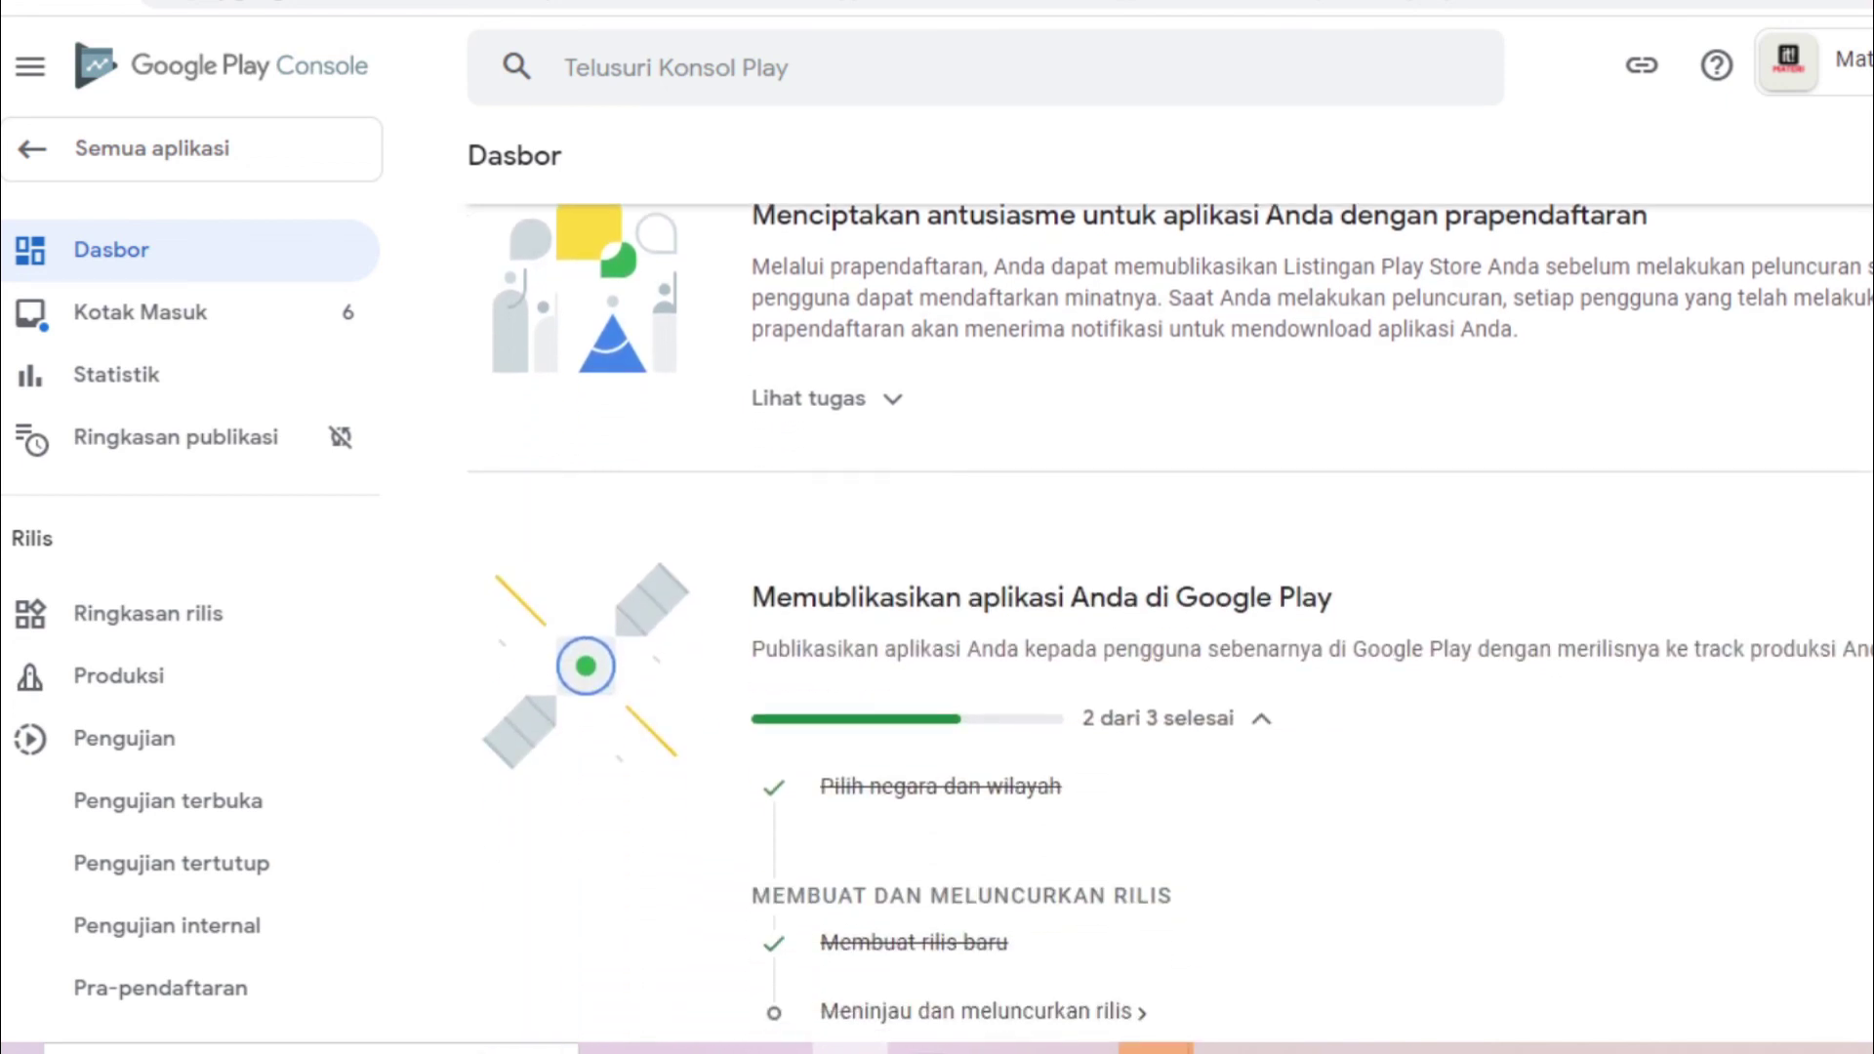
scroll(1171, 625, down, 2)
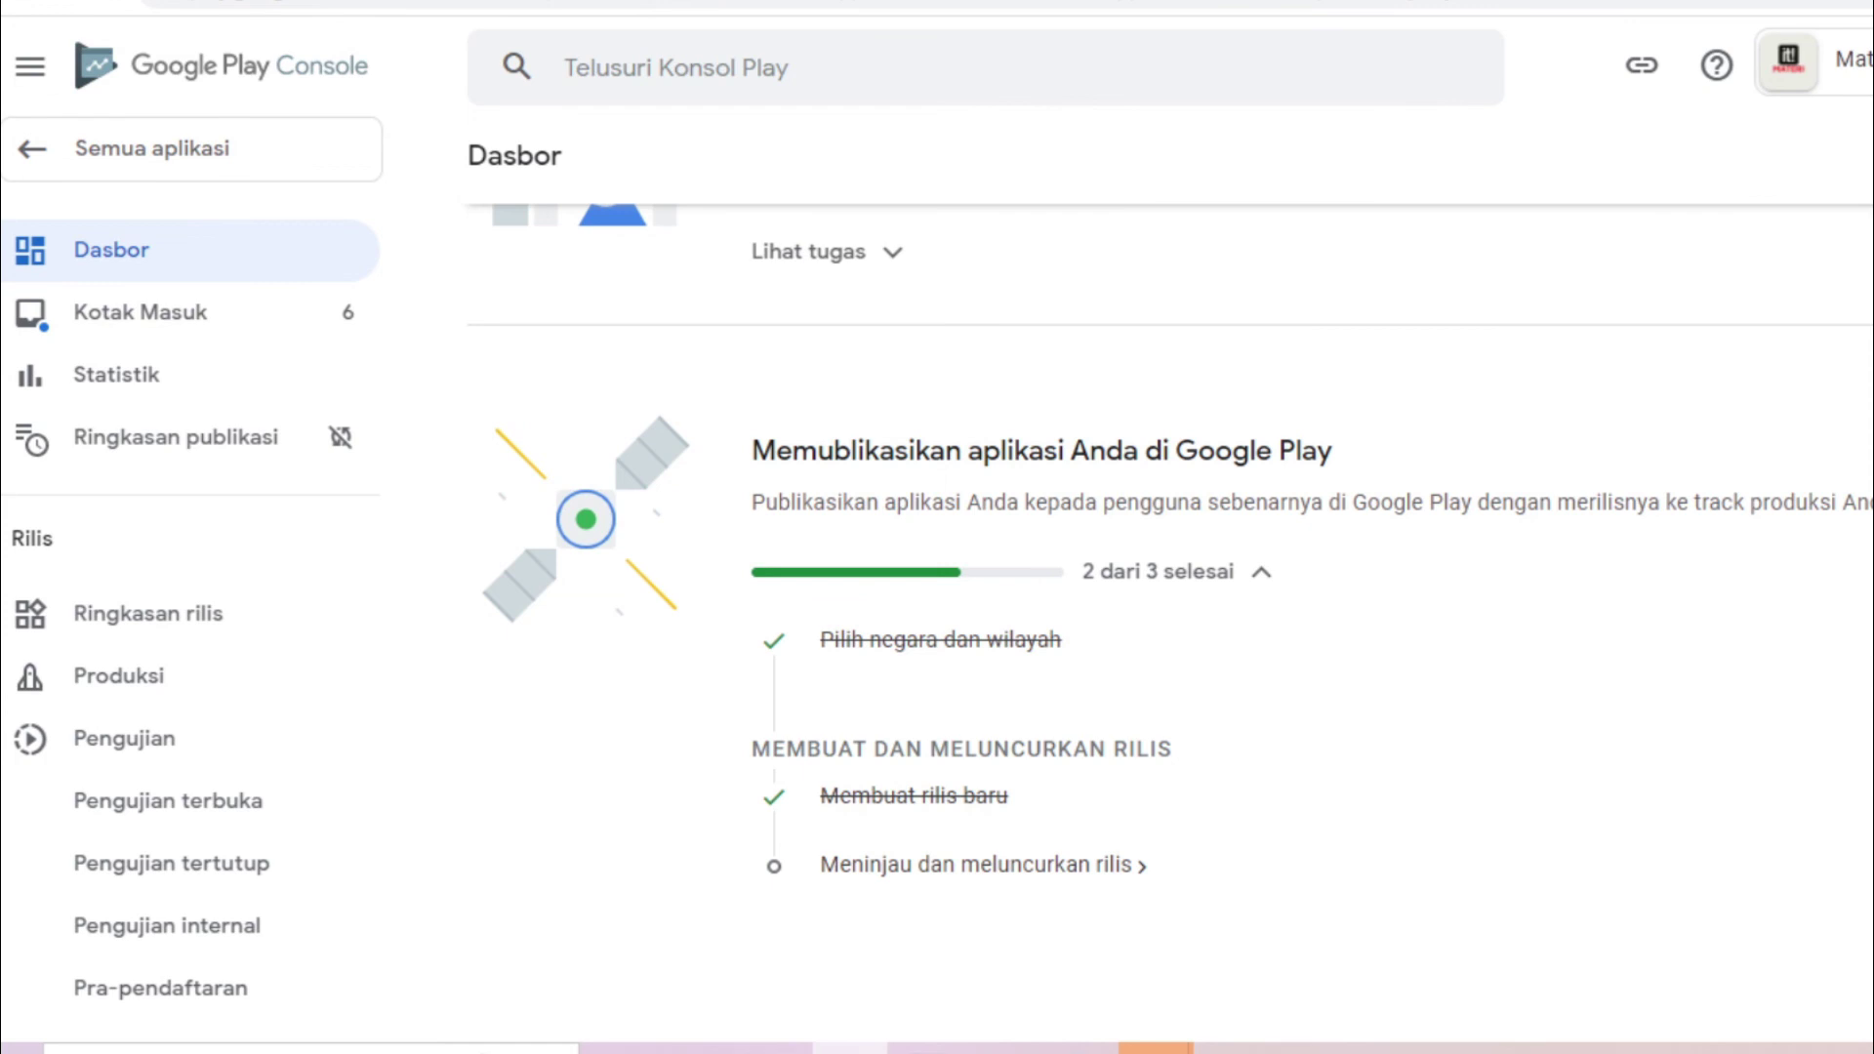
scroll(913, 830, down, 1)
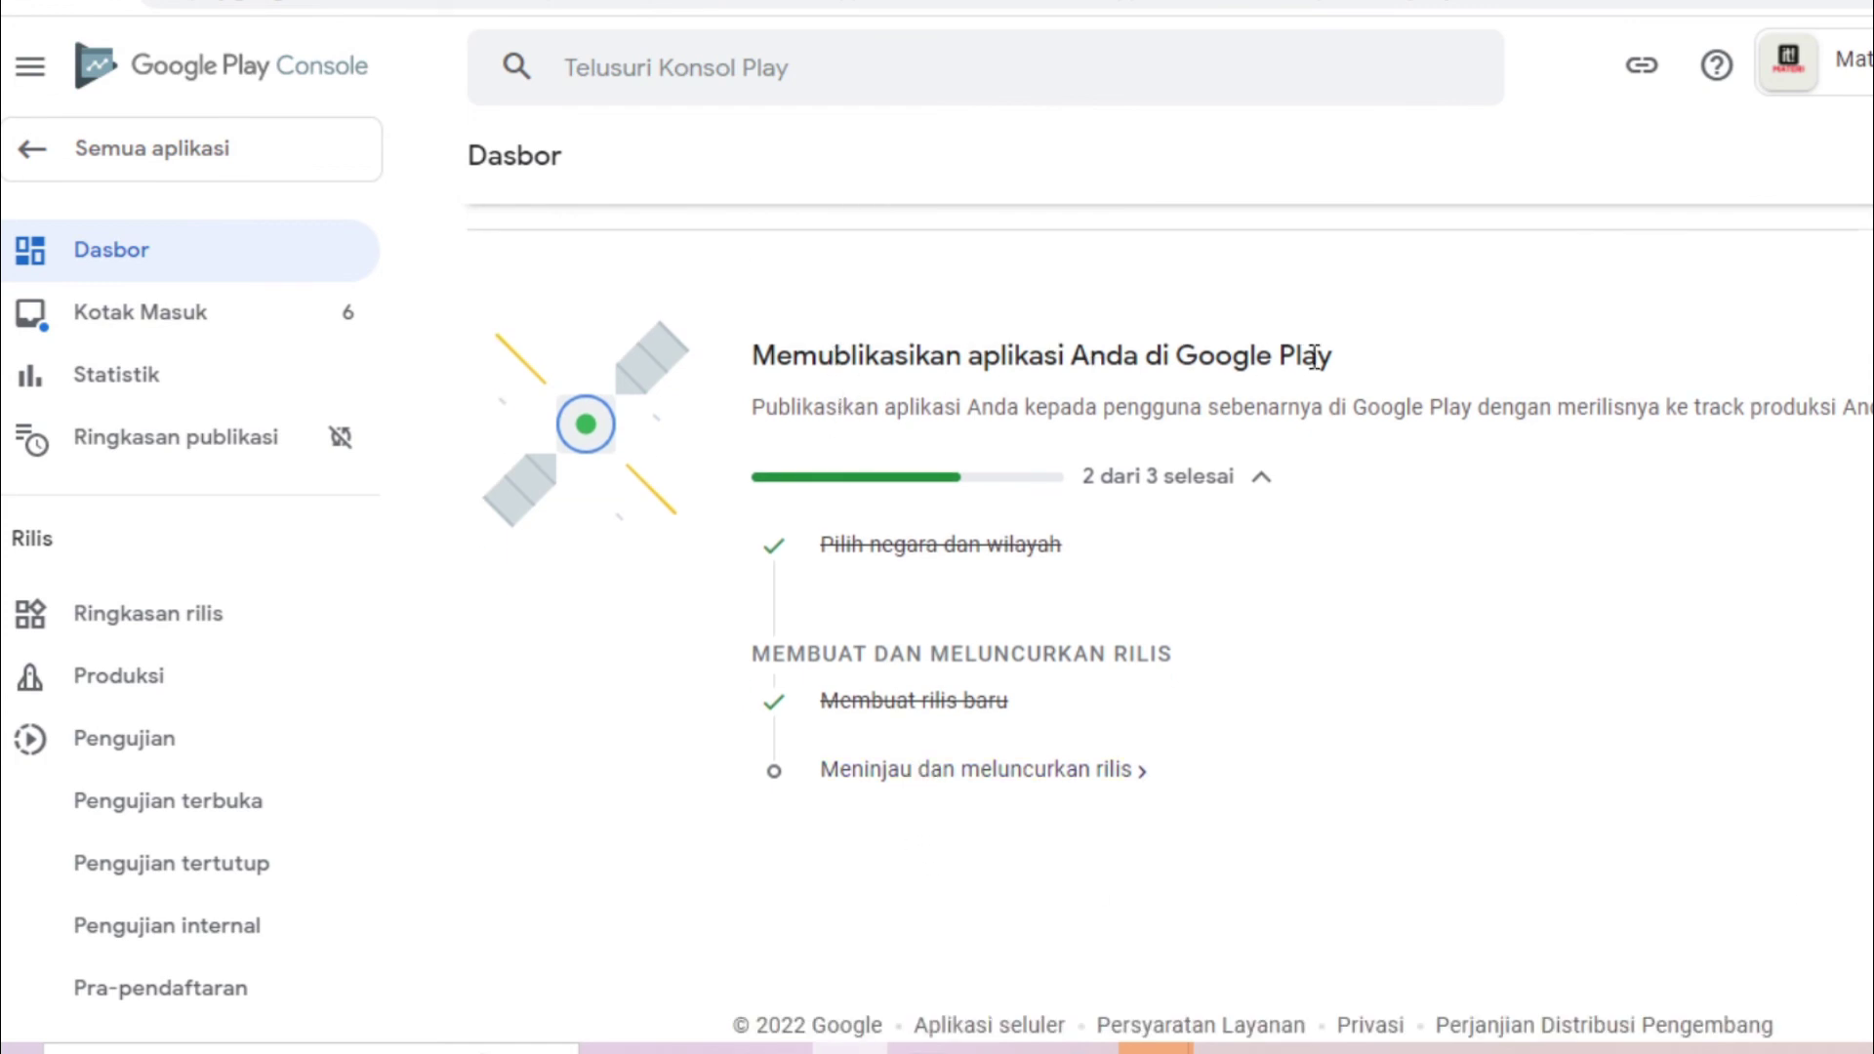
Open the production release and look over its dashboard, release list and countries/regions
click(979, 777)
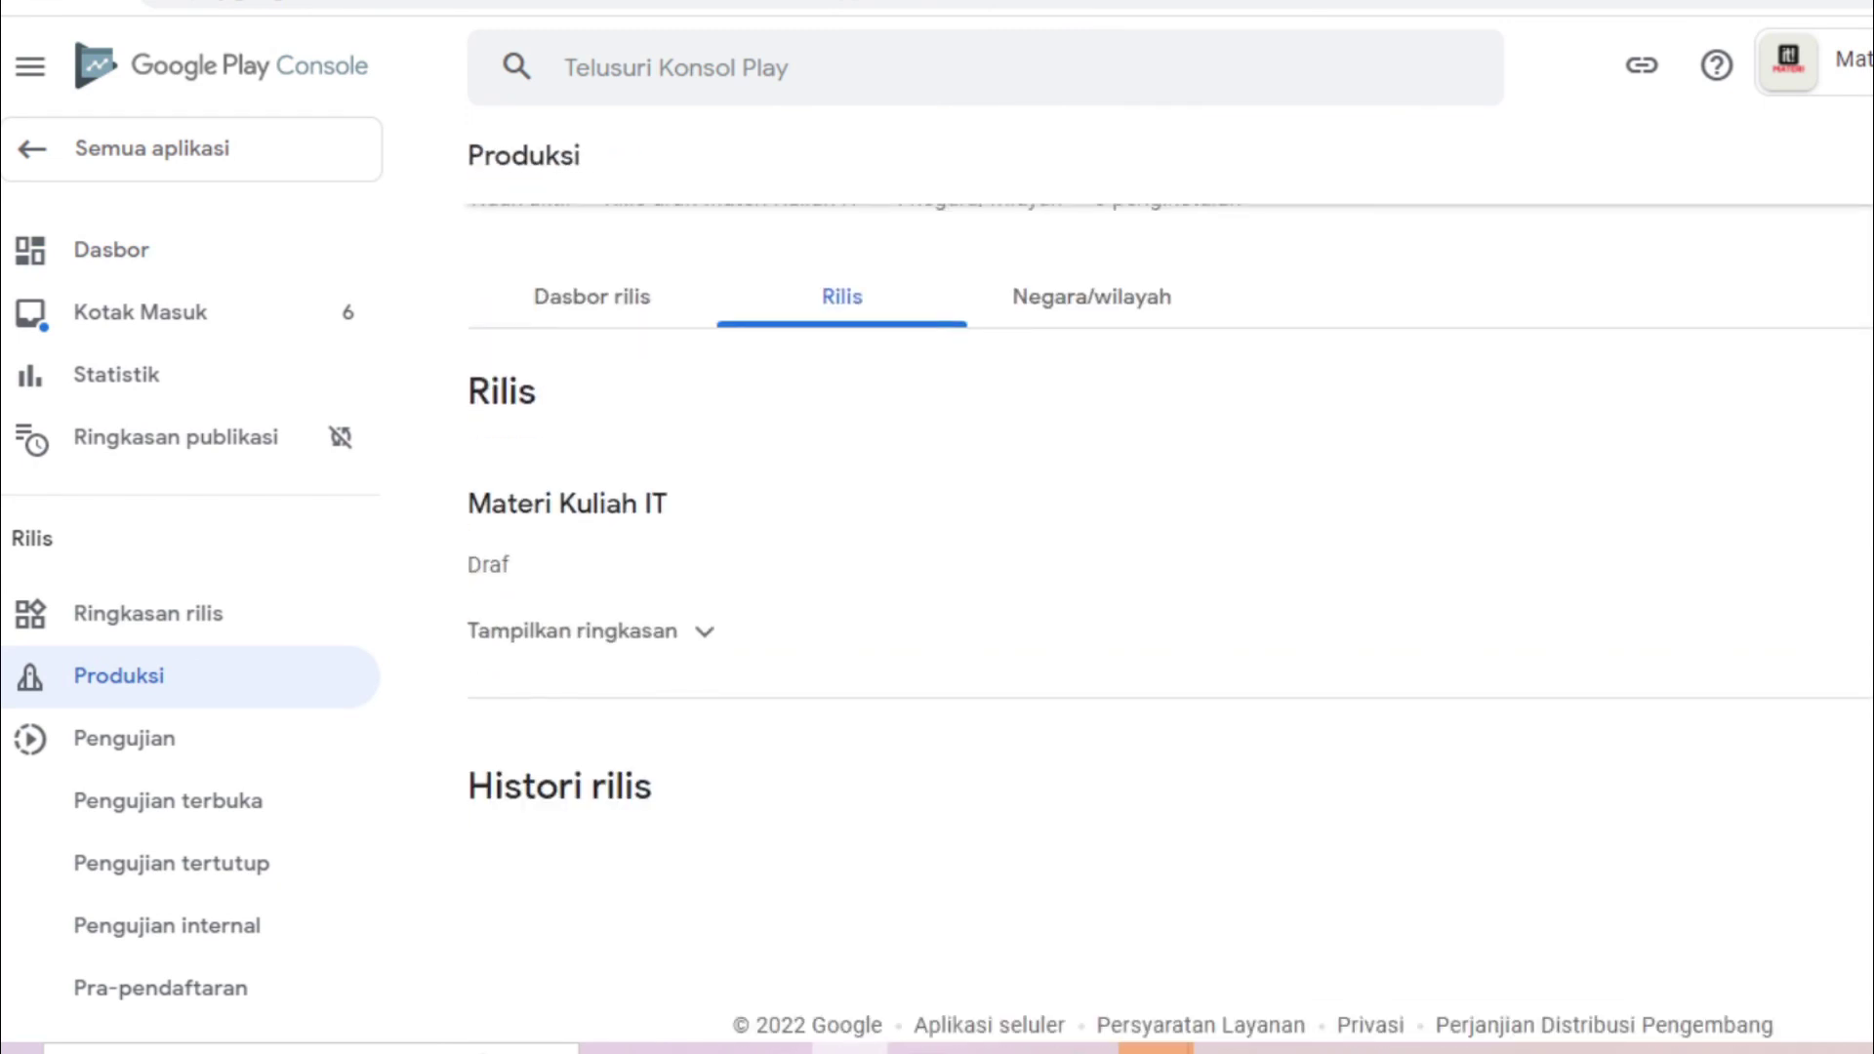
click(688, 474)
click(875, 485)
click(1045, 476)
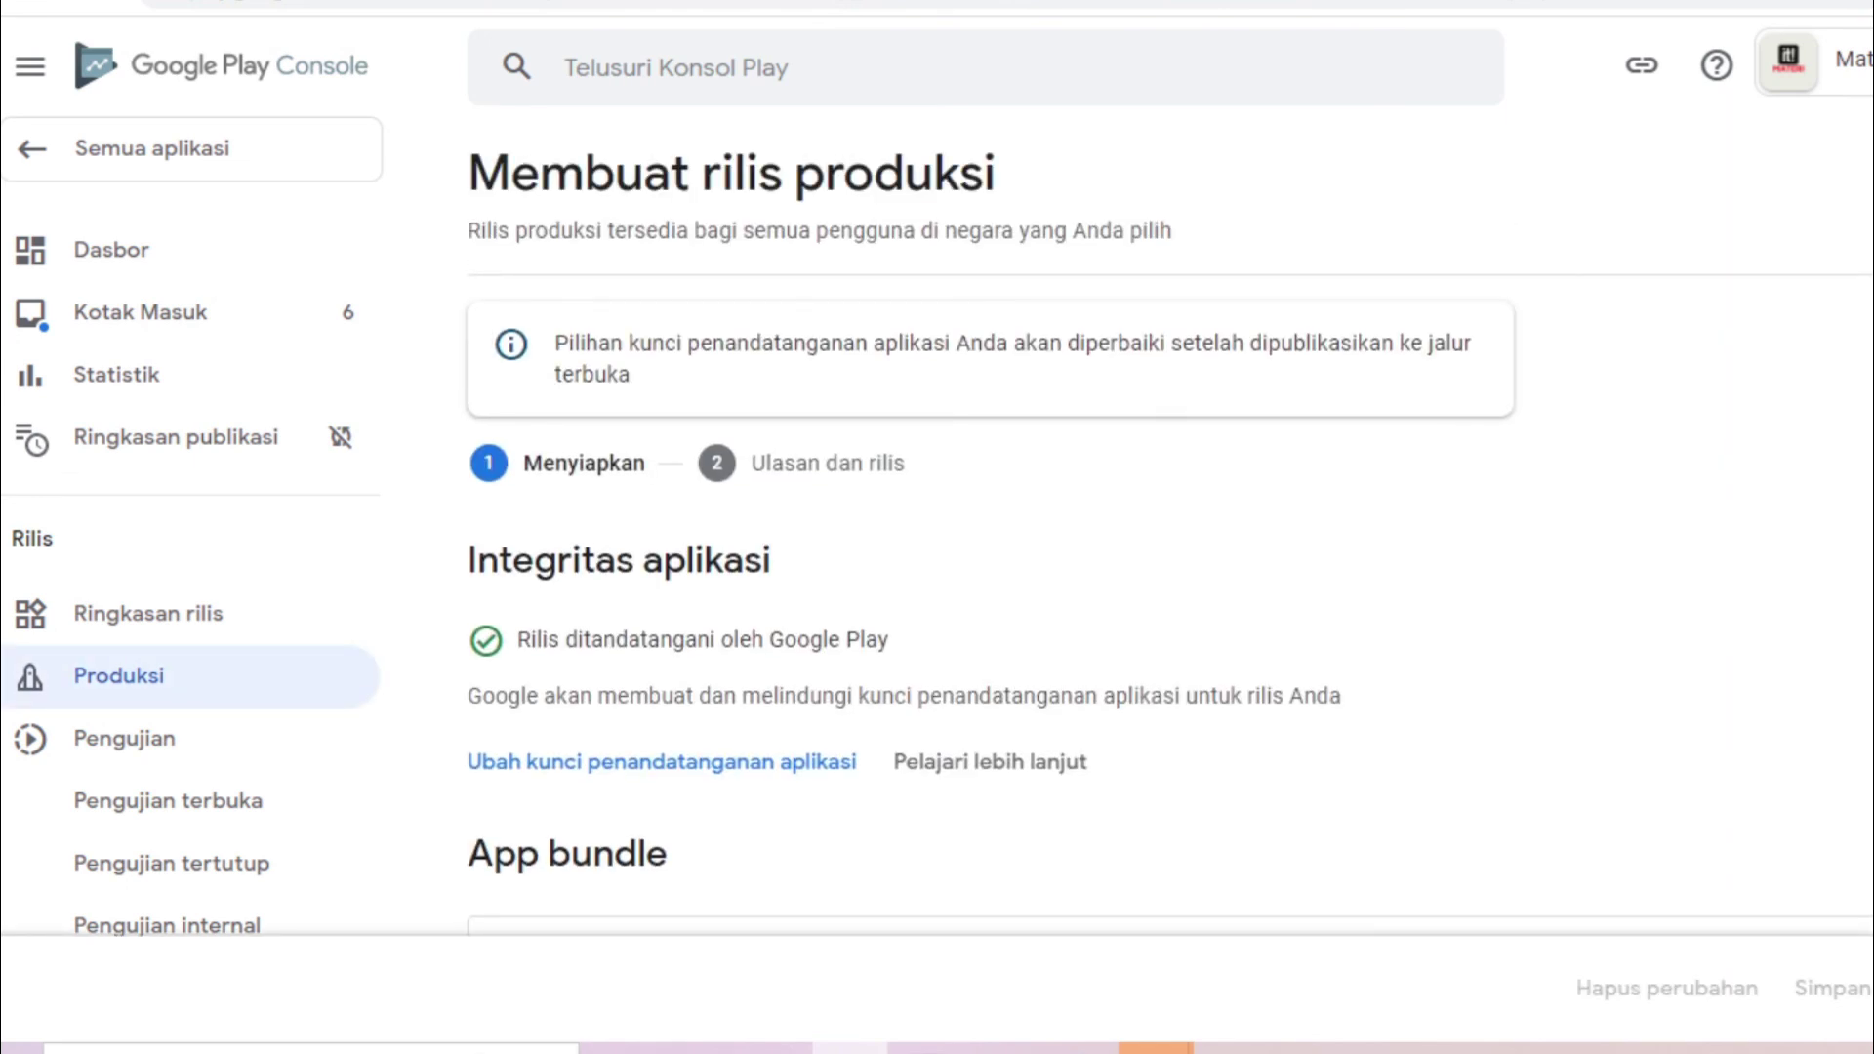
scroll(1170, 569, down, 8)
scroll(1170, 569, up, 5)
scroll(1170, 569, down, 1)
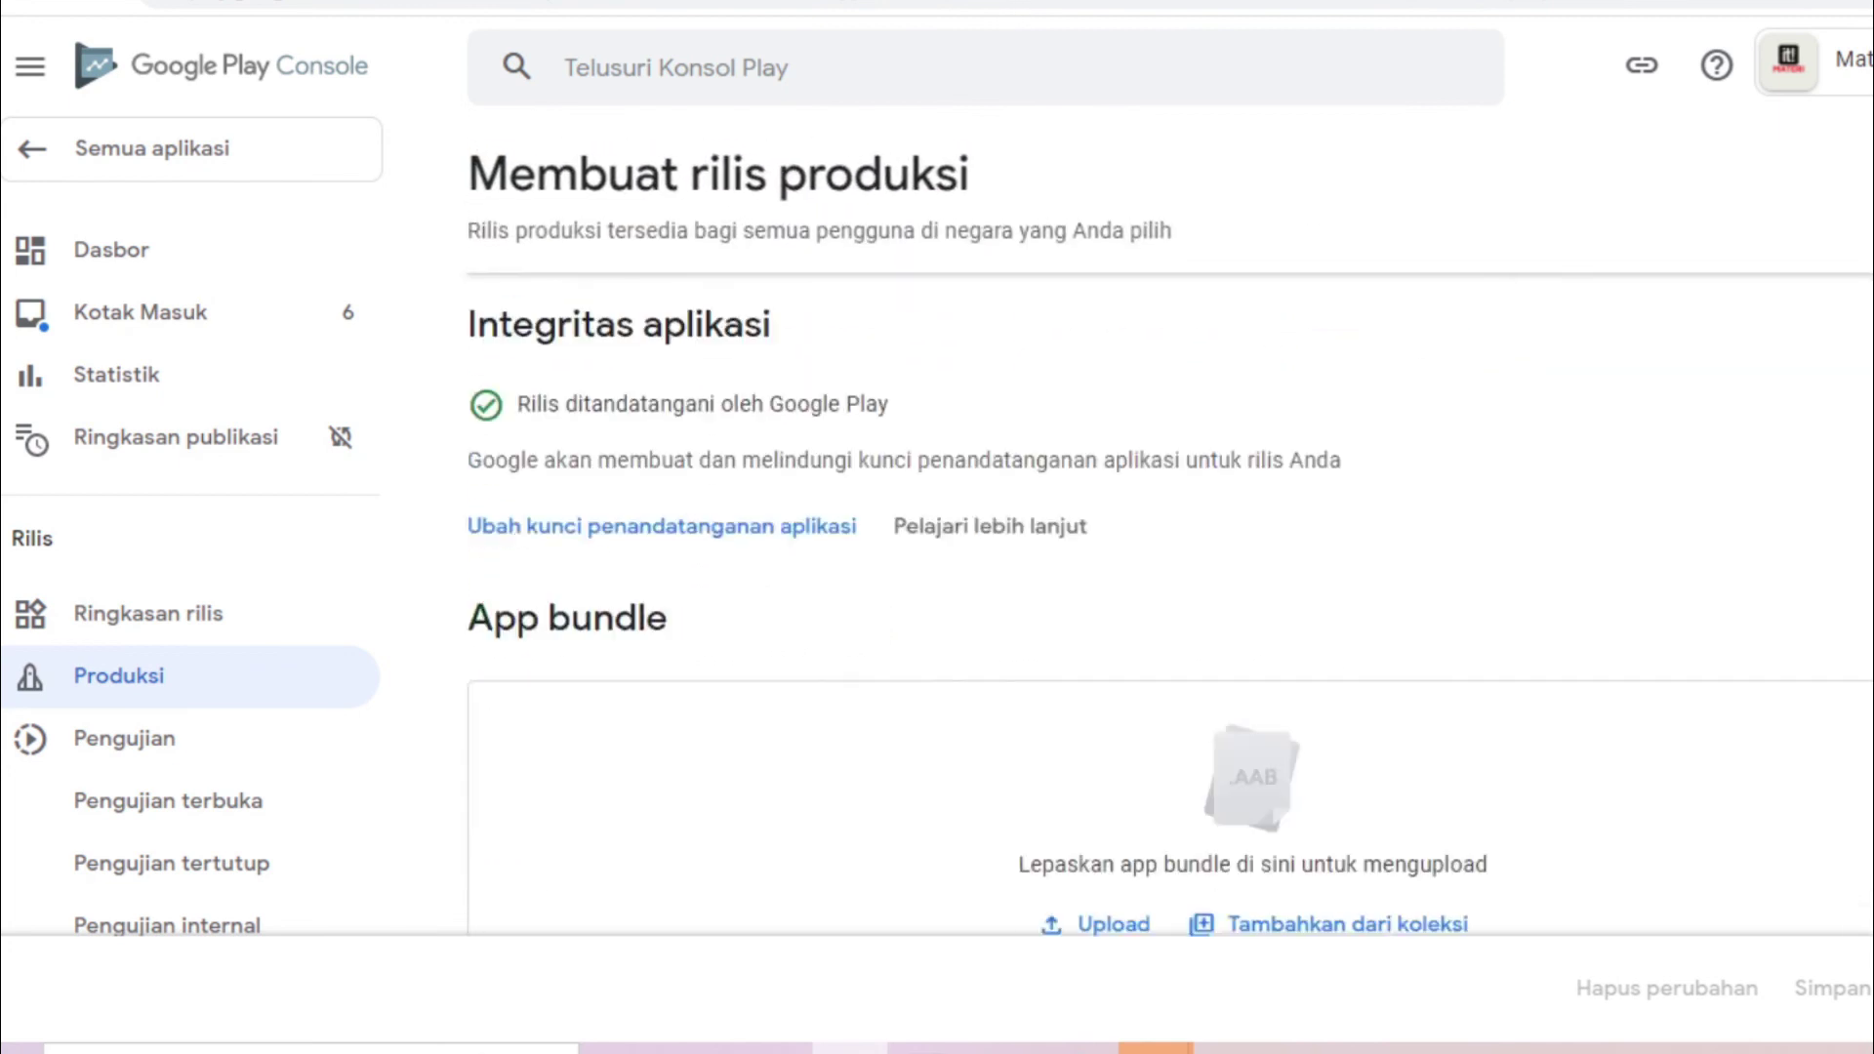
scroll(1169, 572, down, 8)
scroll(1170, 571, up, 4)
scroll(1169, 571, up, 5)
scroll(1169, 571, down, 10)
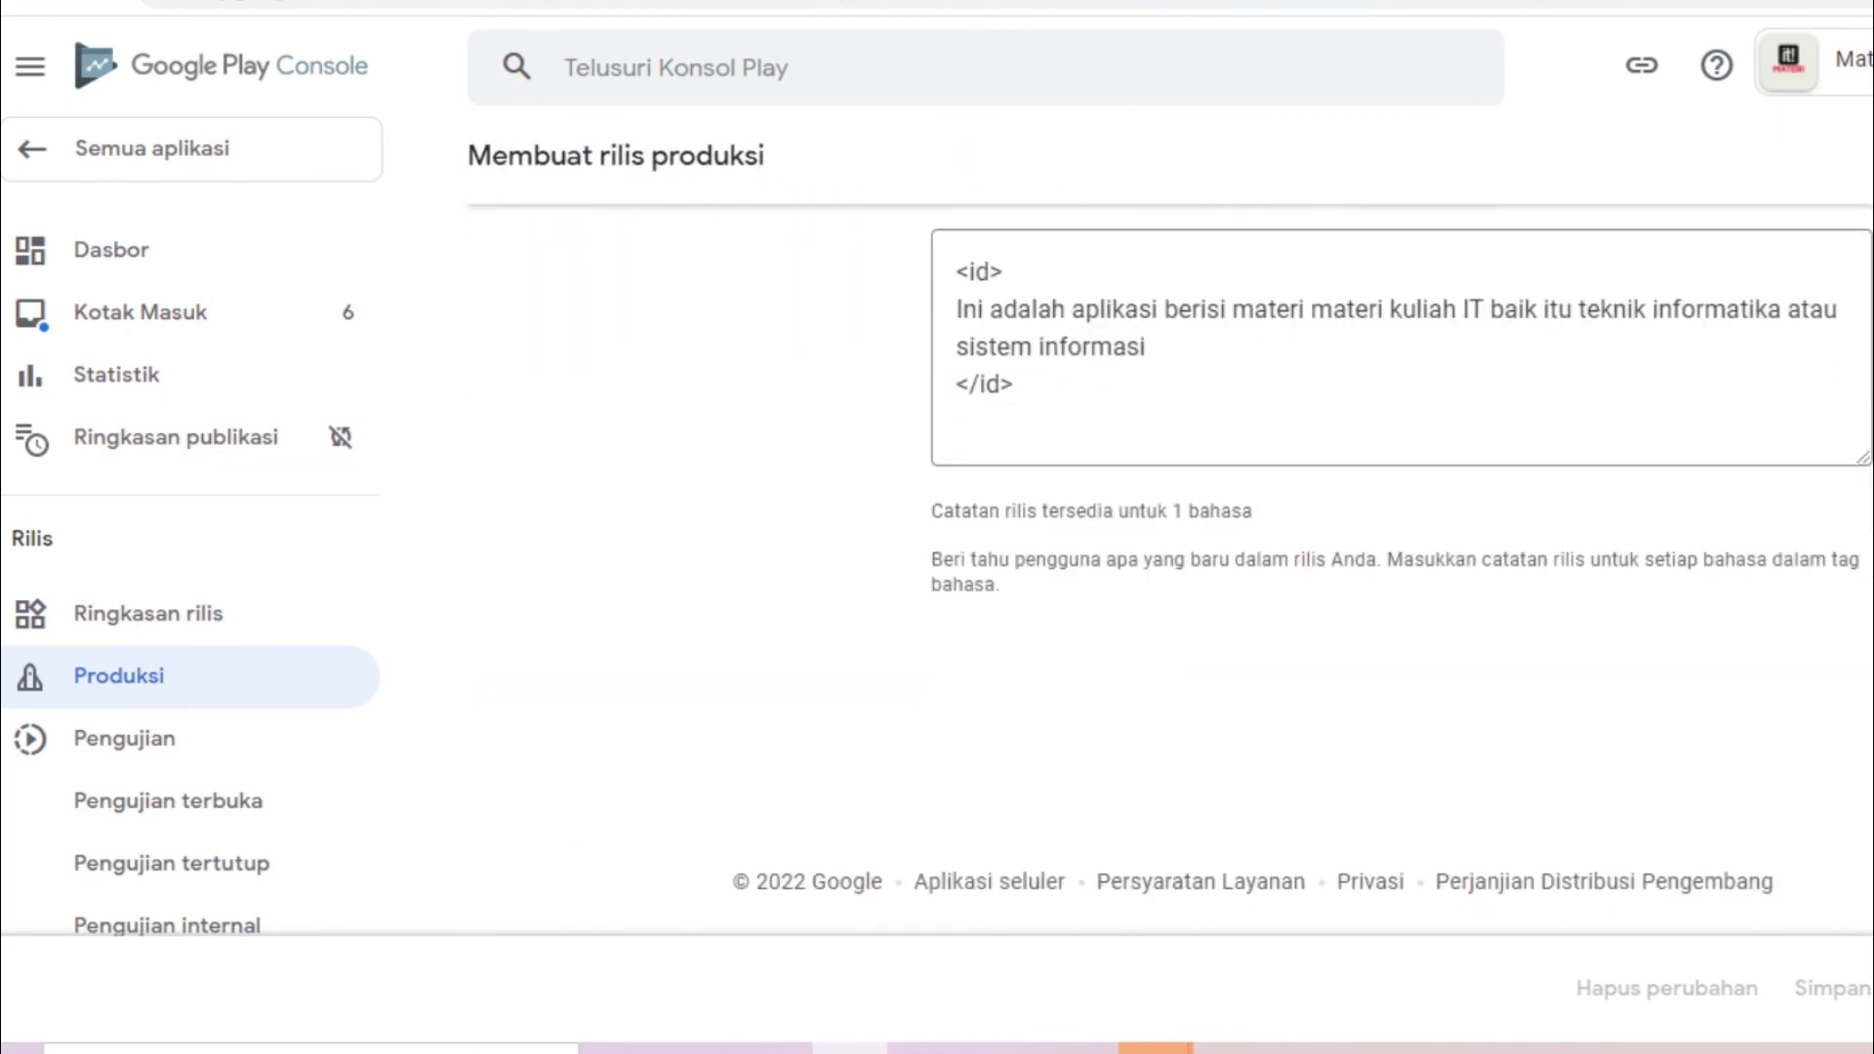
scroll(1506, 784, up, 6)
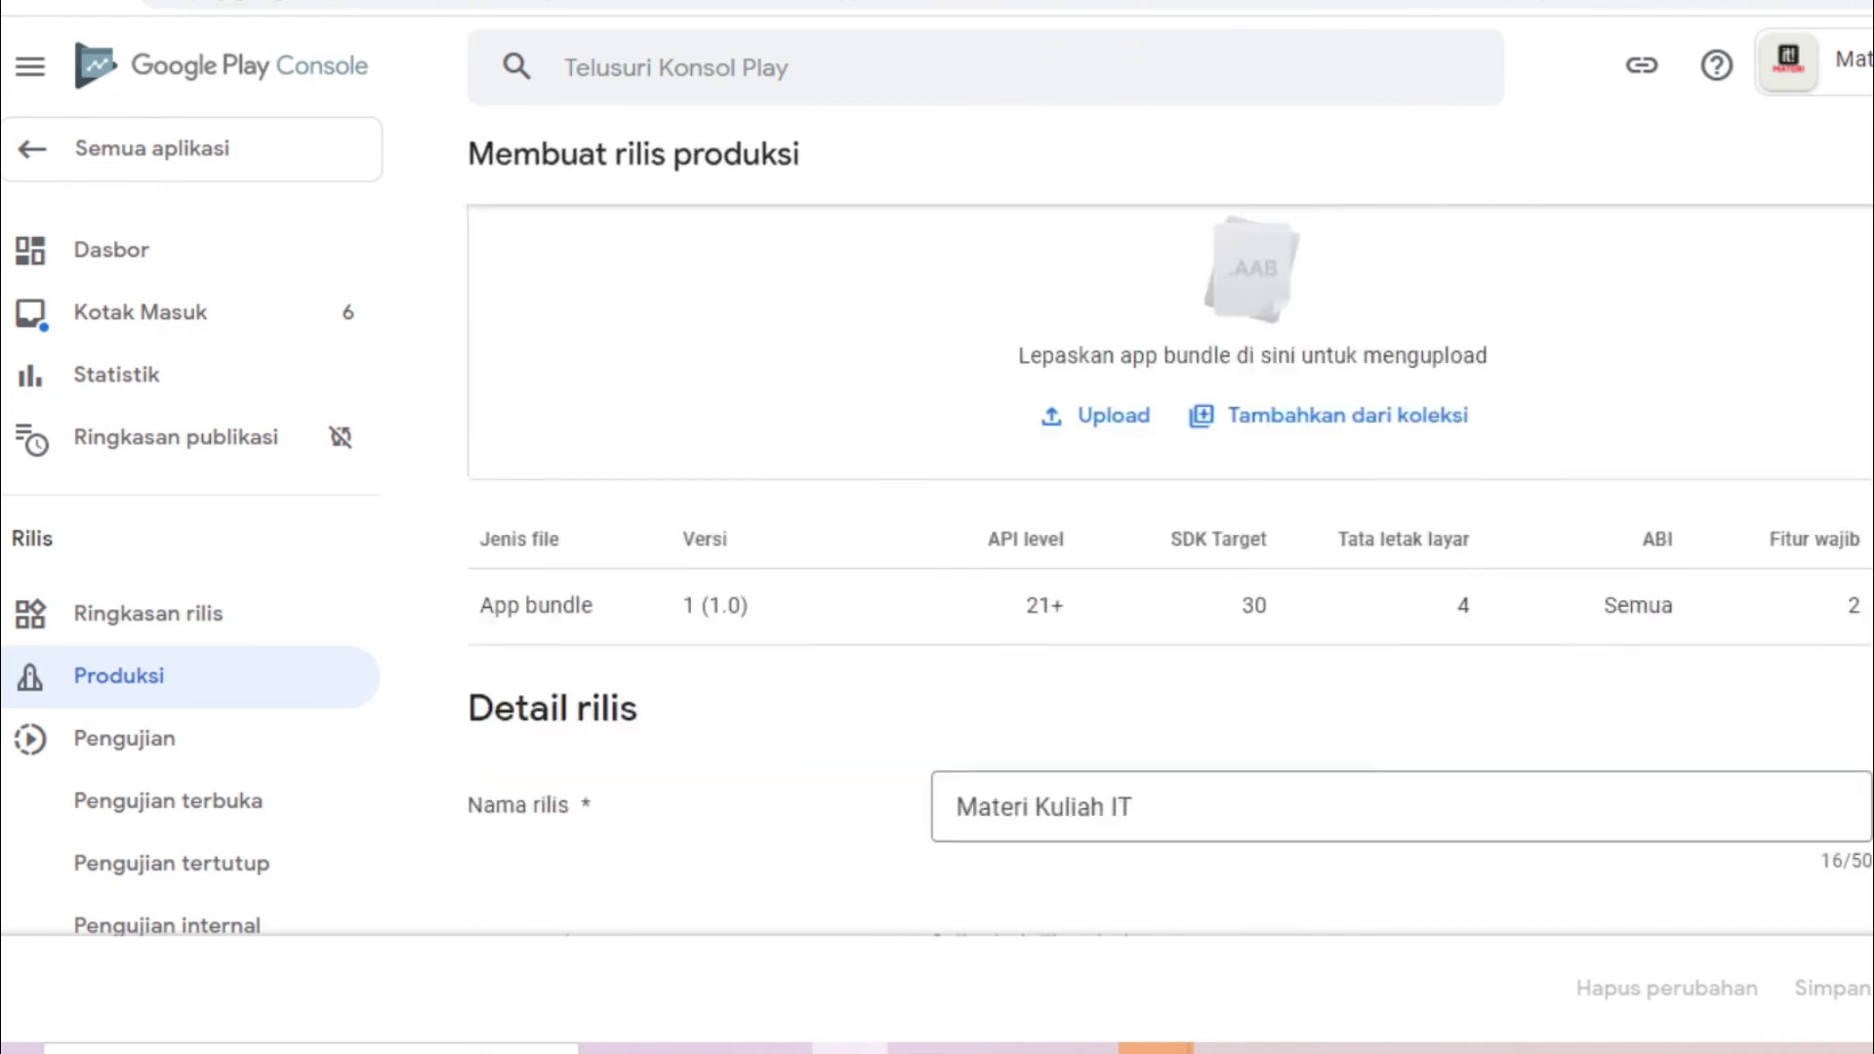
scroll(1507, 784, down, 6)
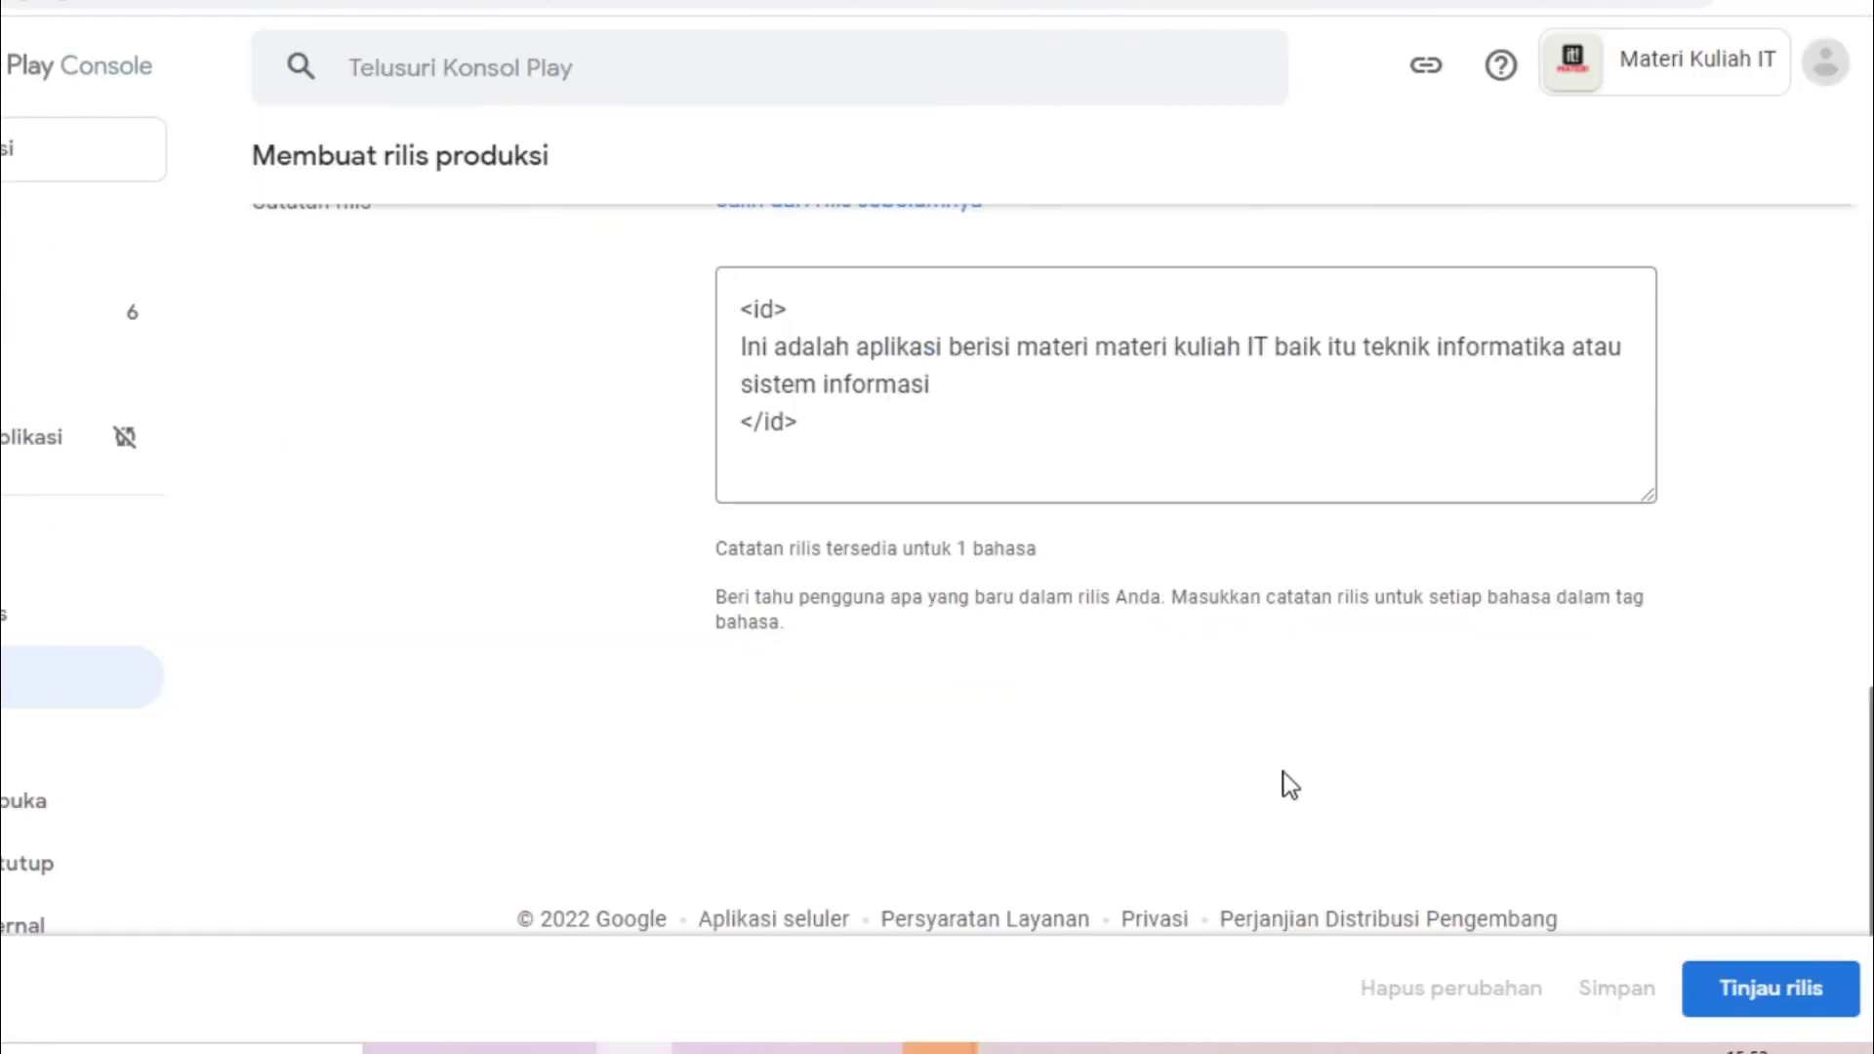
Review the release, check its one warning, and confirm the rollout to Produksi
click(1737, 991)
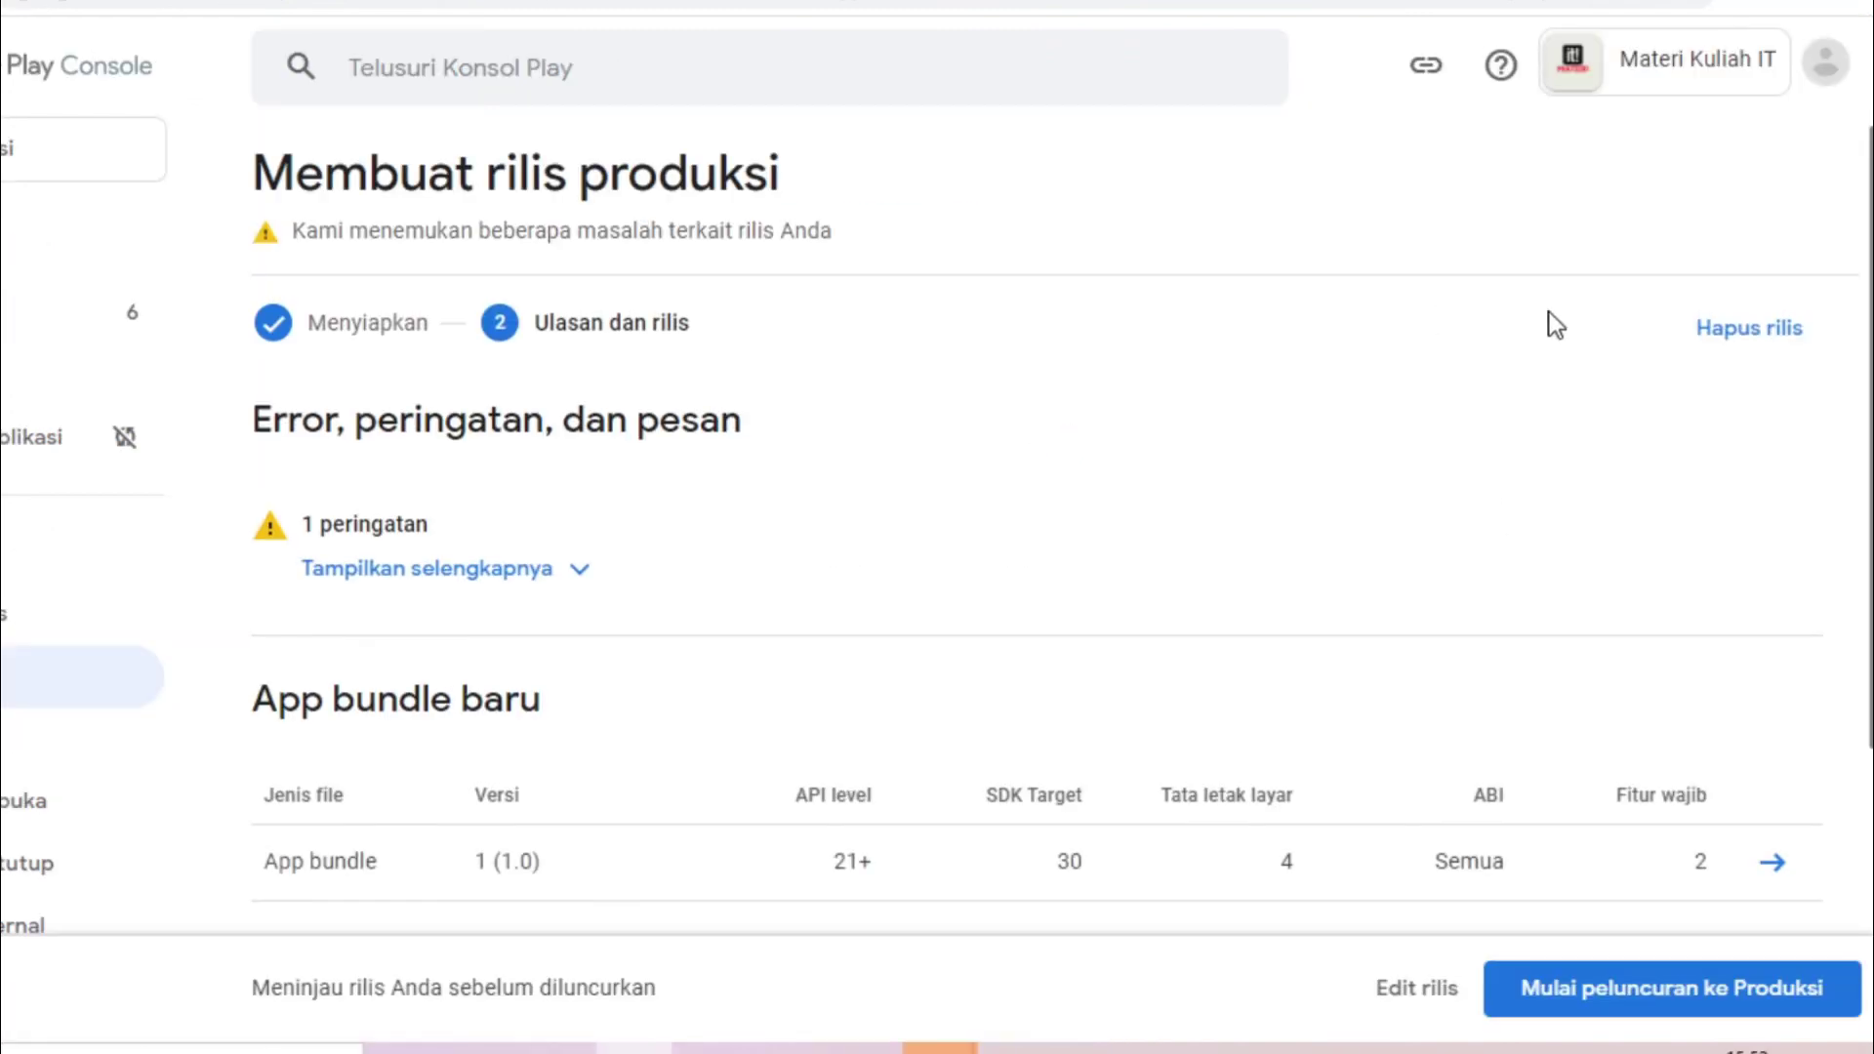
click(573, 597)
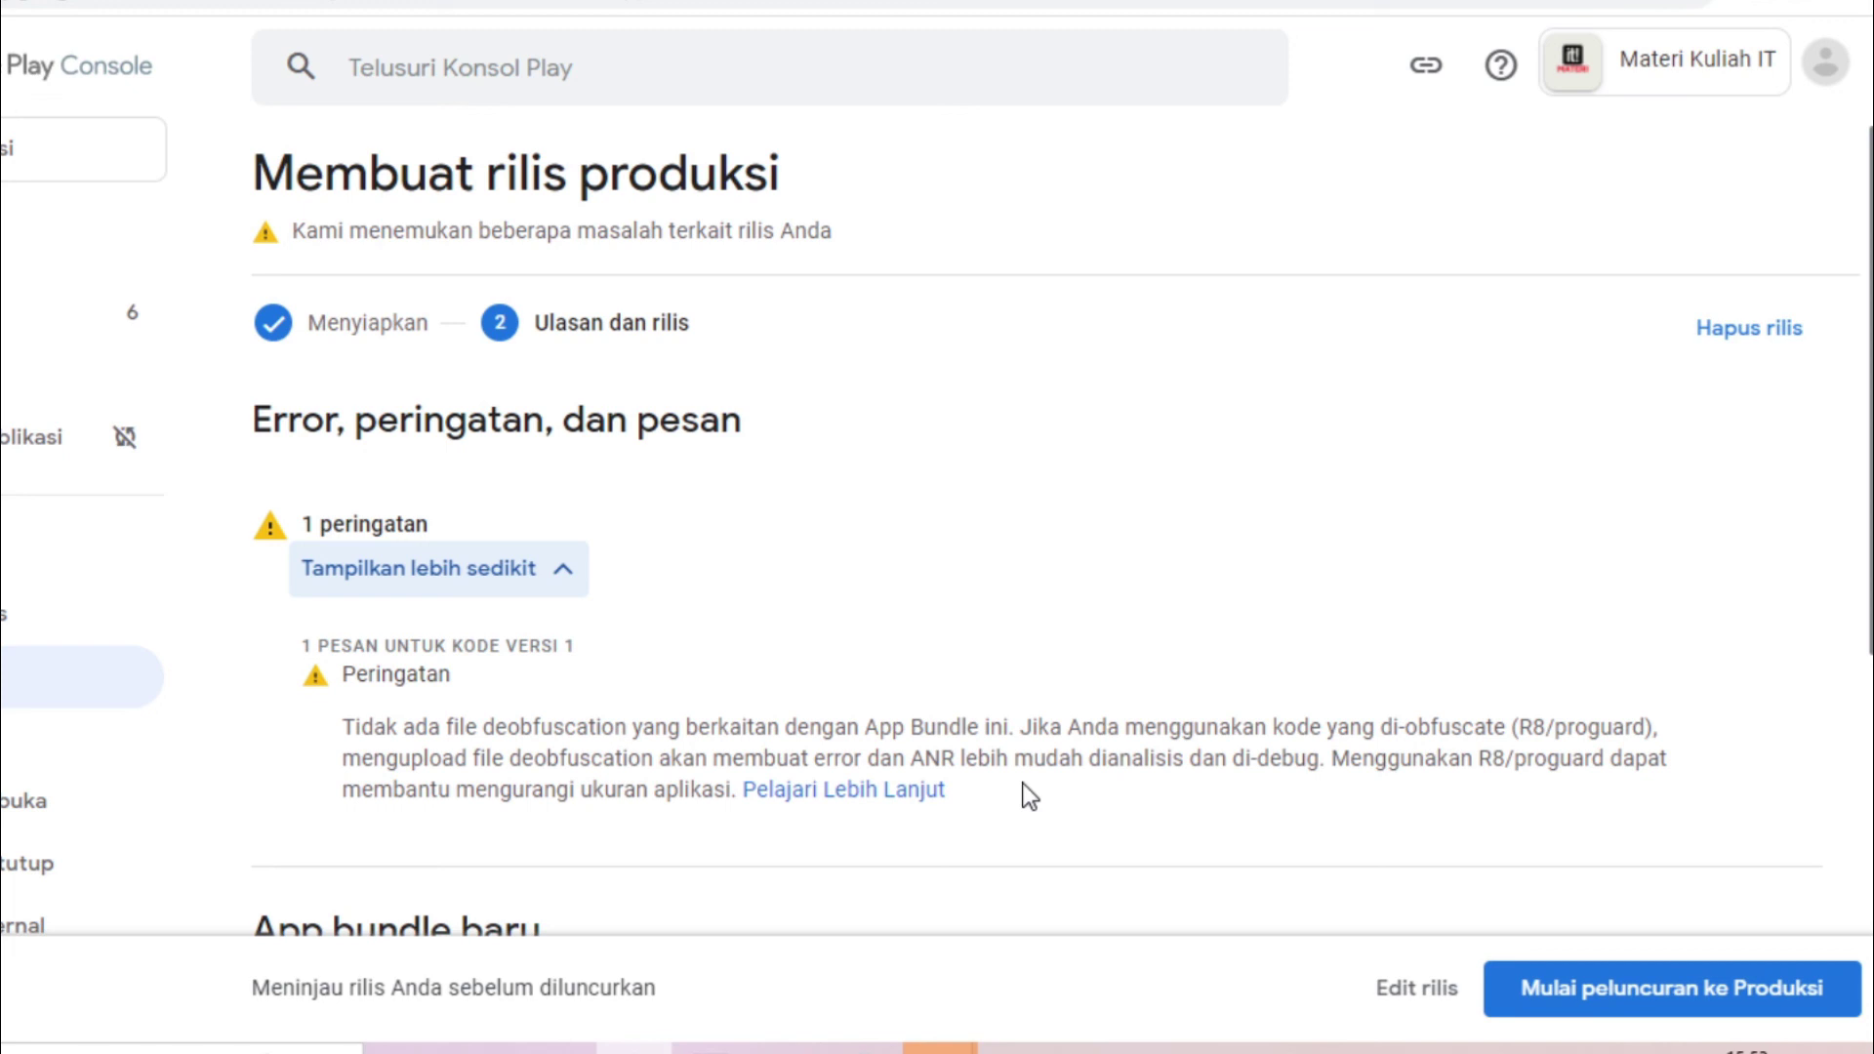
click(545, 592)
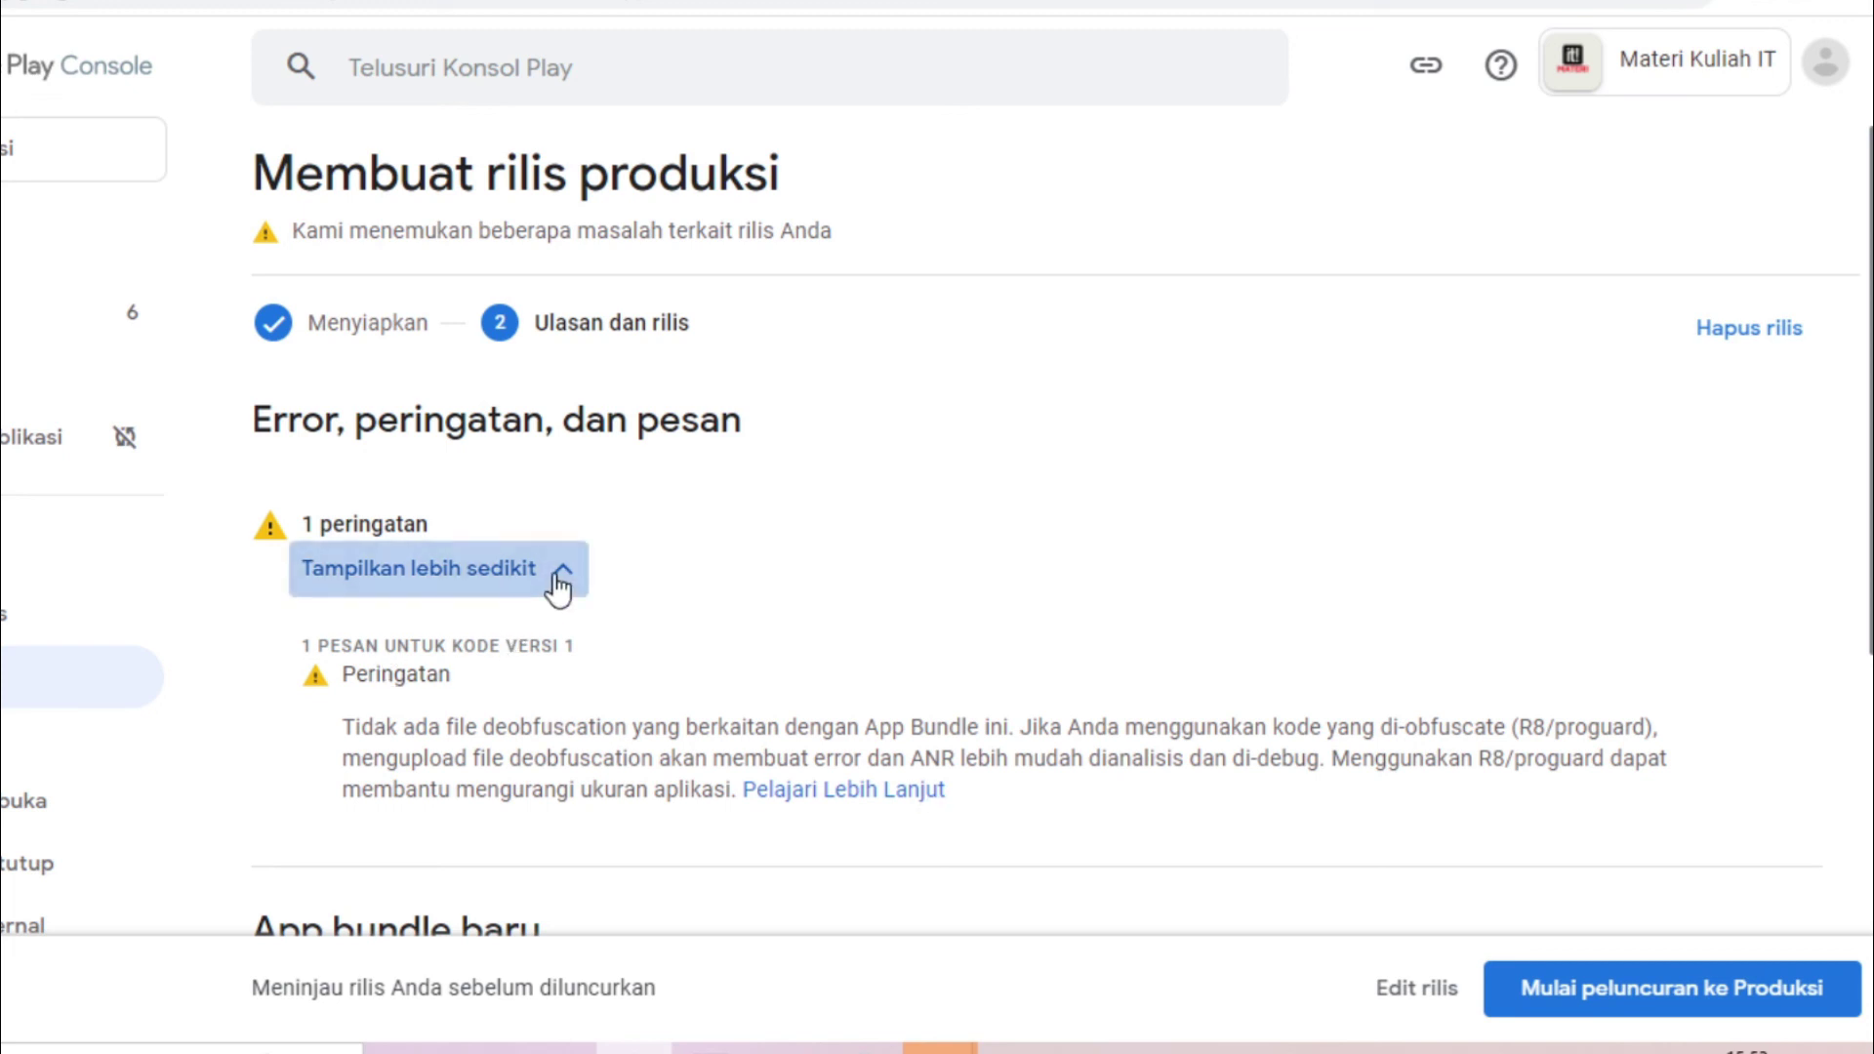
scroll(1035, 546, down, 3)
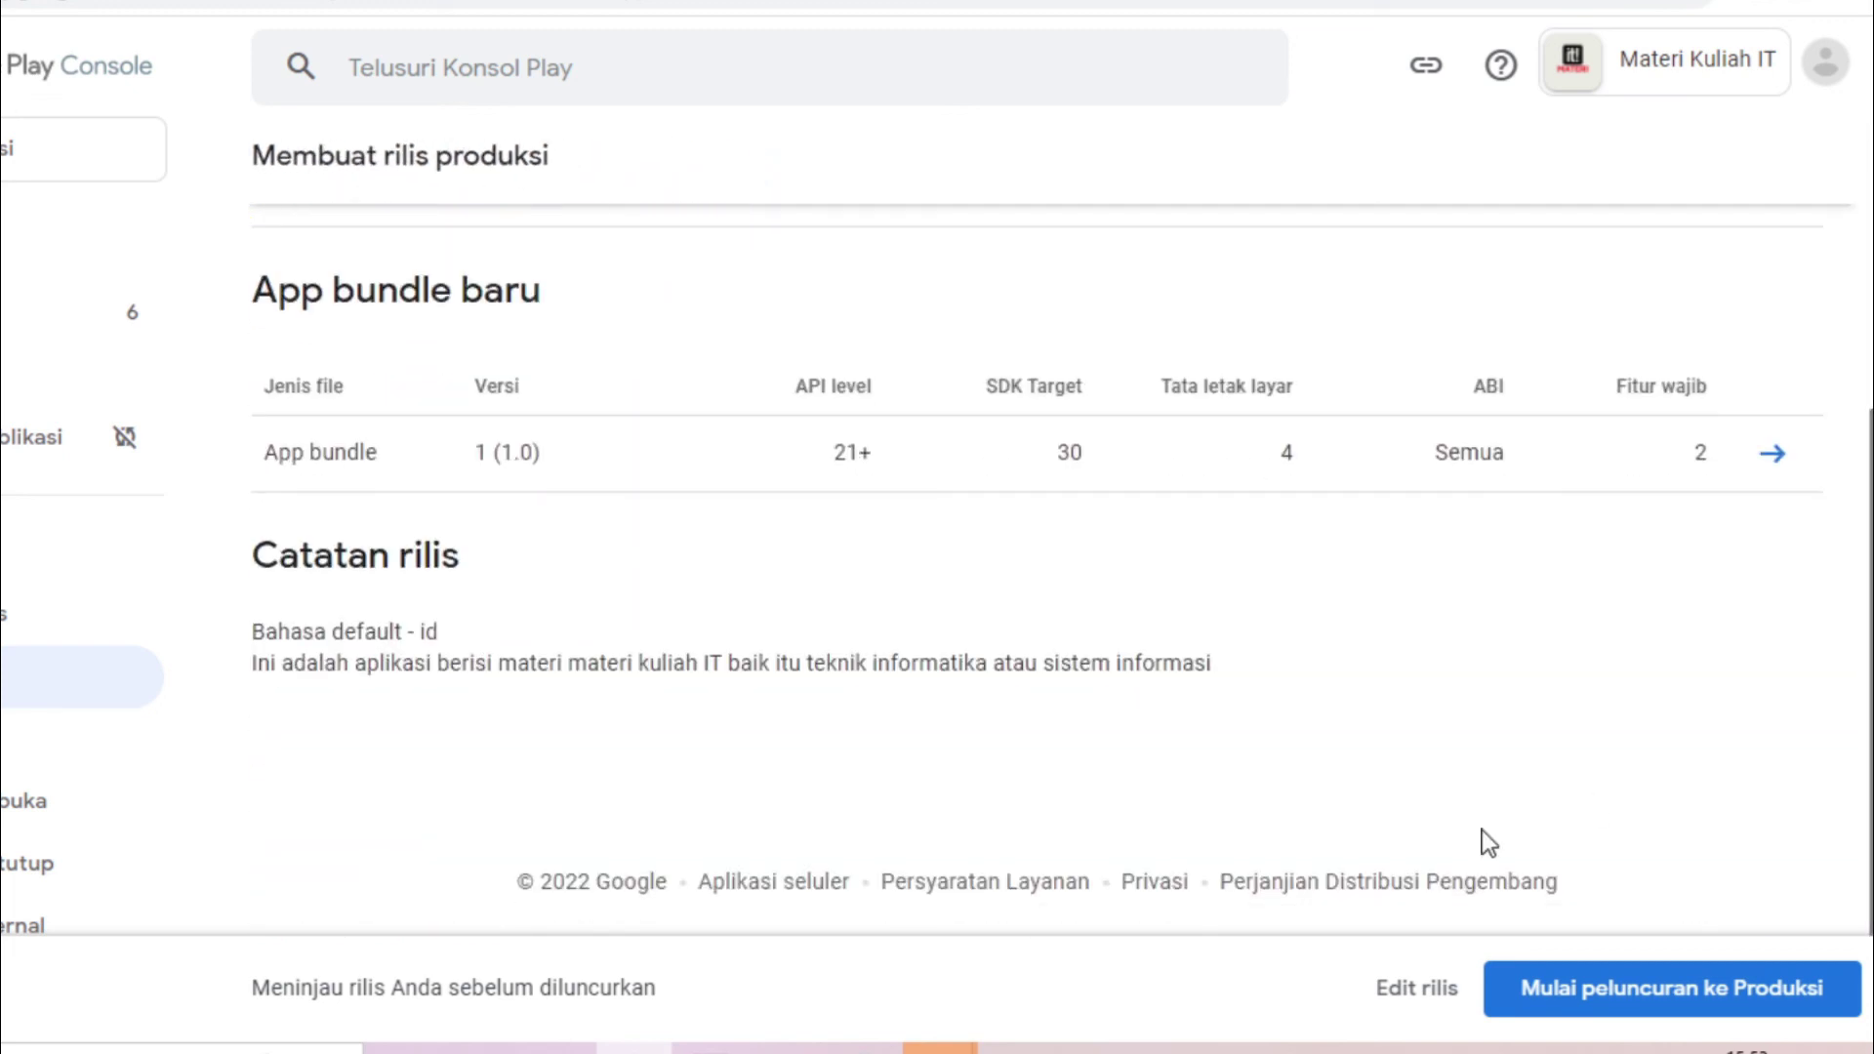
click(1738, 1010)
click(1027, 623)
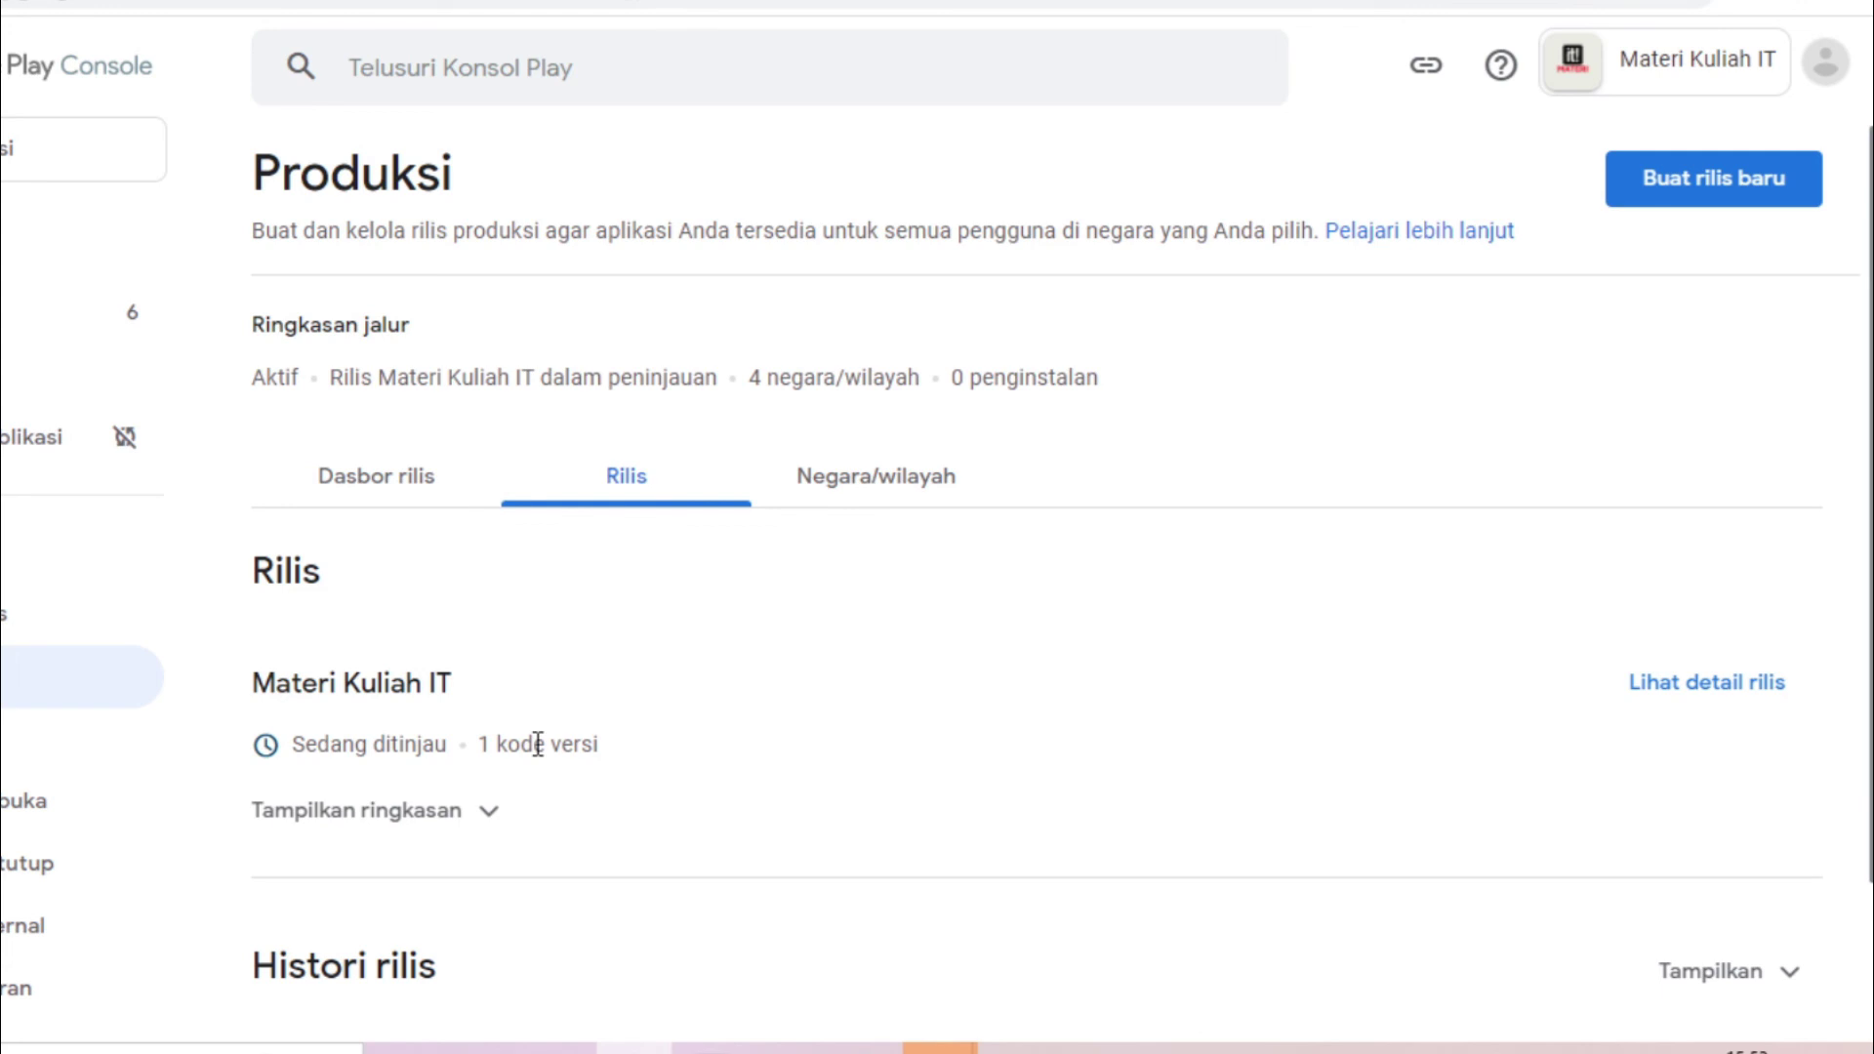
Check that the new Draf app shows 'Sedang ditinjau' in Semua aplikasi, then switch to OBS
drag(294, 745, 460, 748)
click(422, 747)
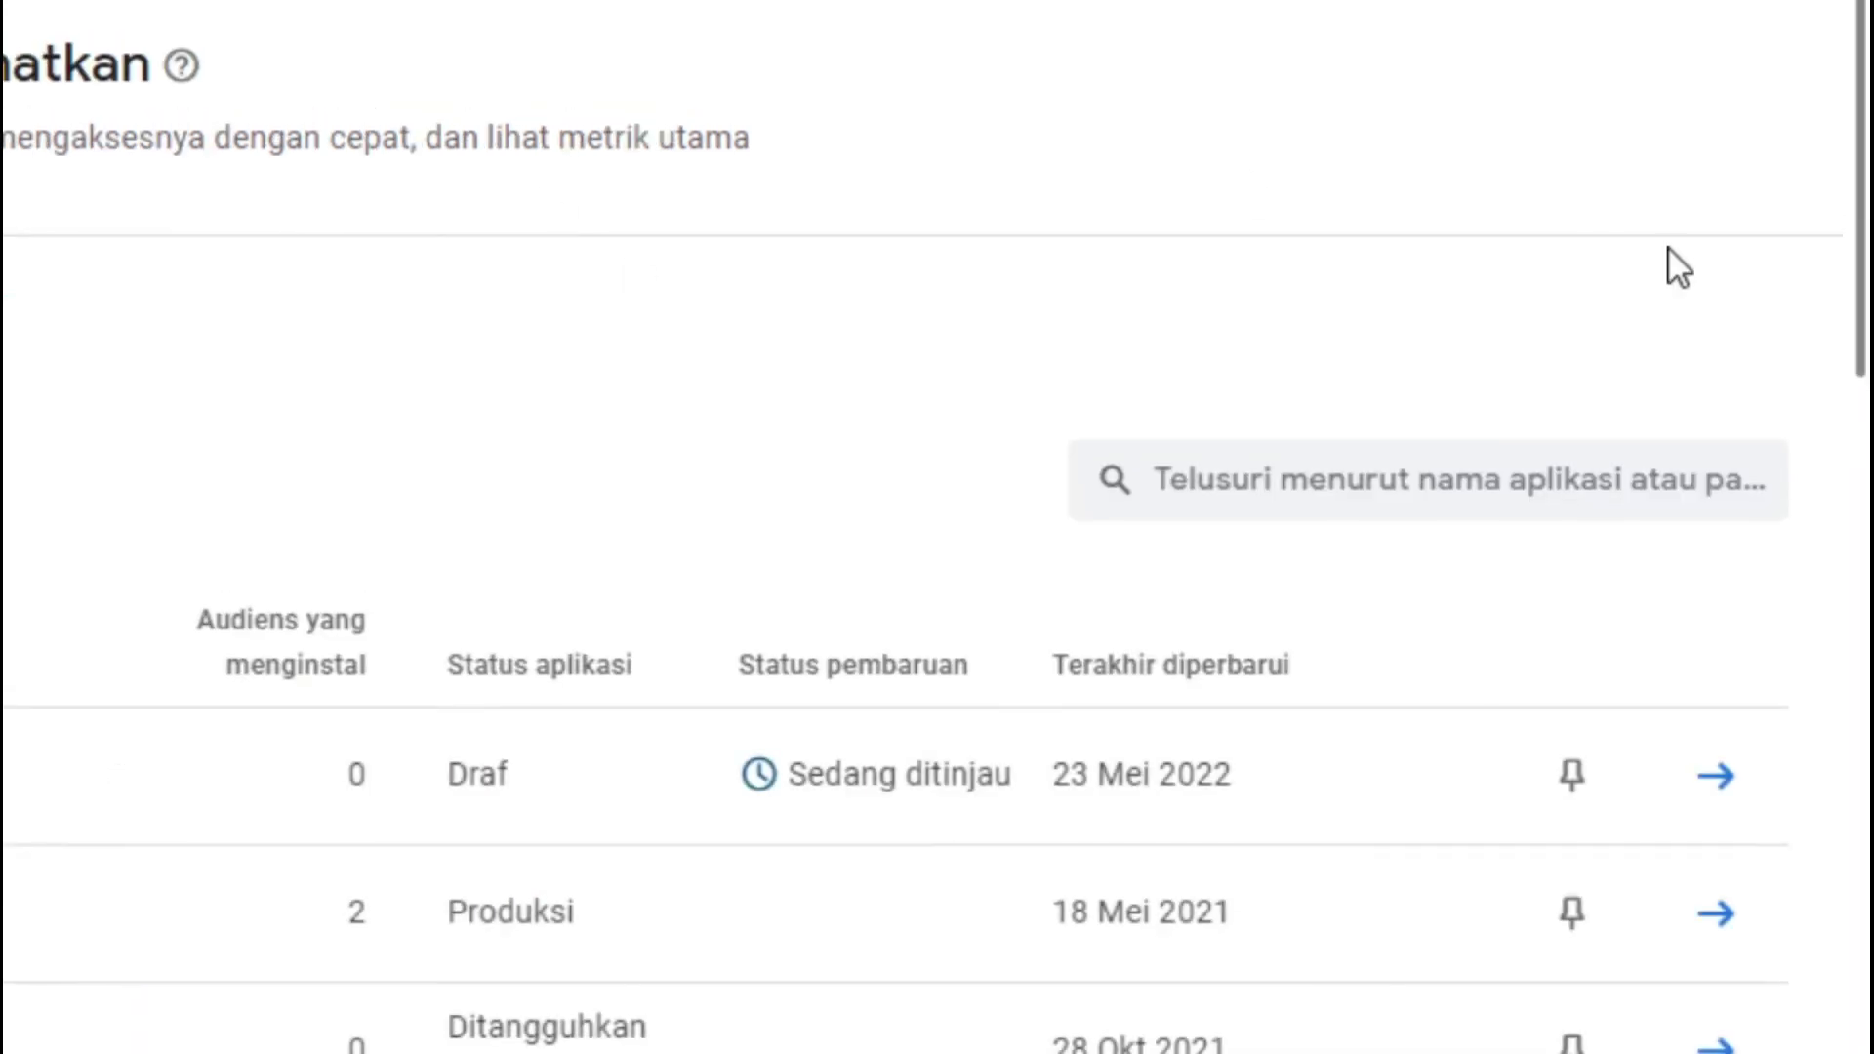
scroll(1860, 122, down, 5)
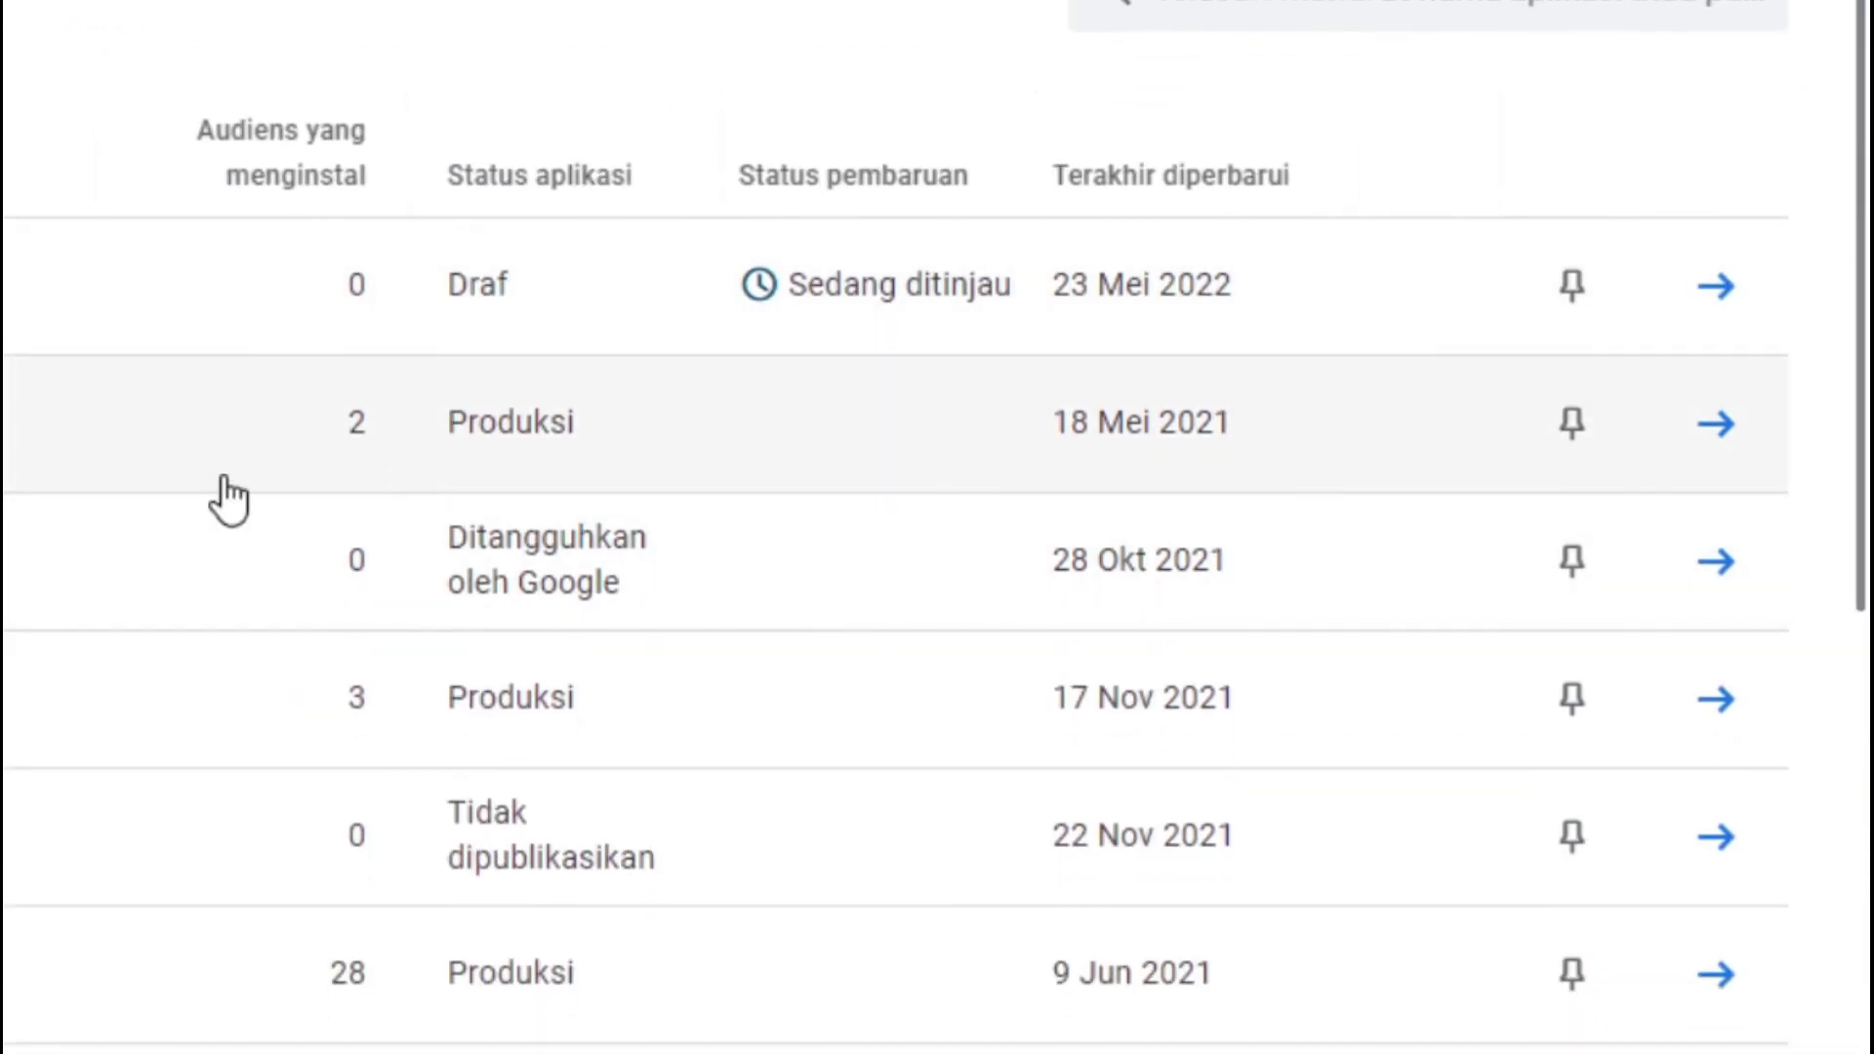
scroll(1850, 256, down, 3)
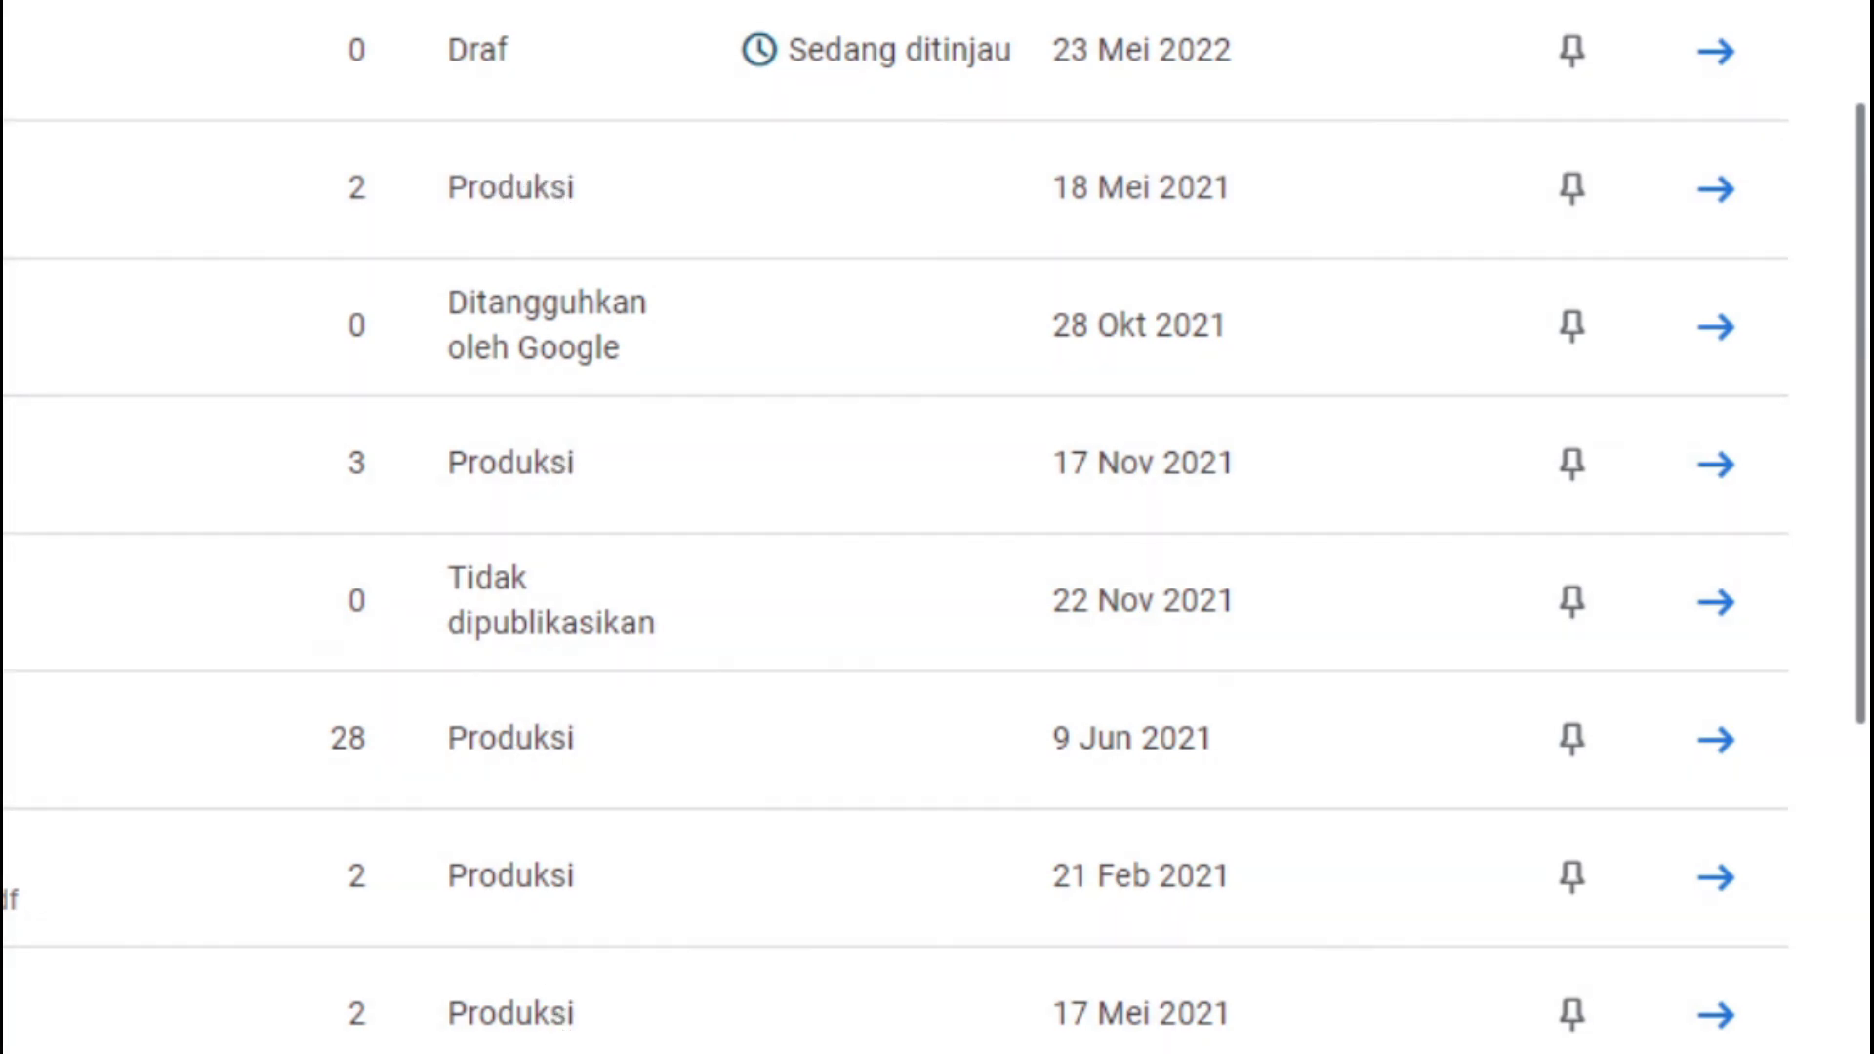
scroll(937, 527, down, 5)
scroll(937, 527, up, 10)
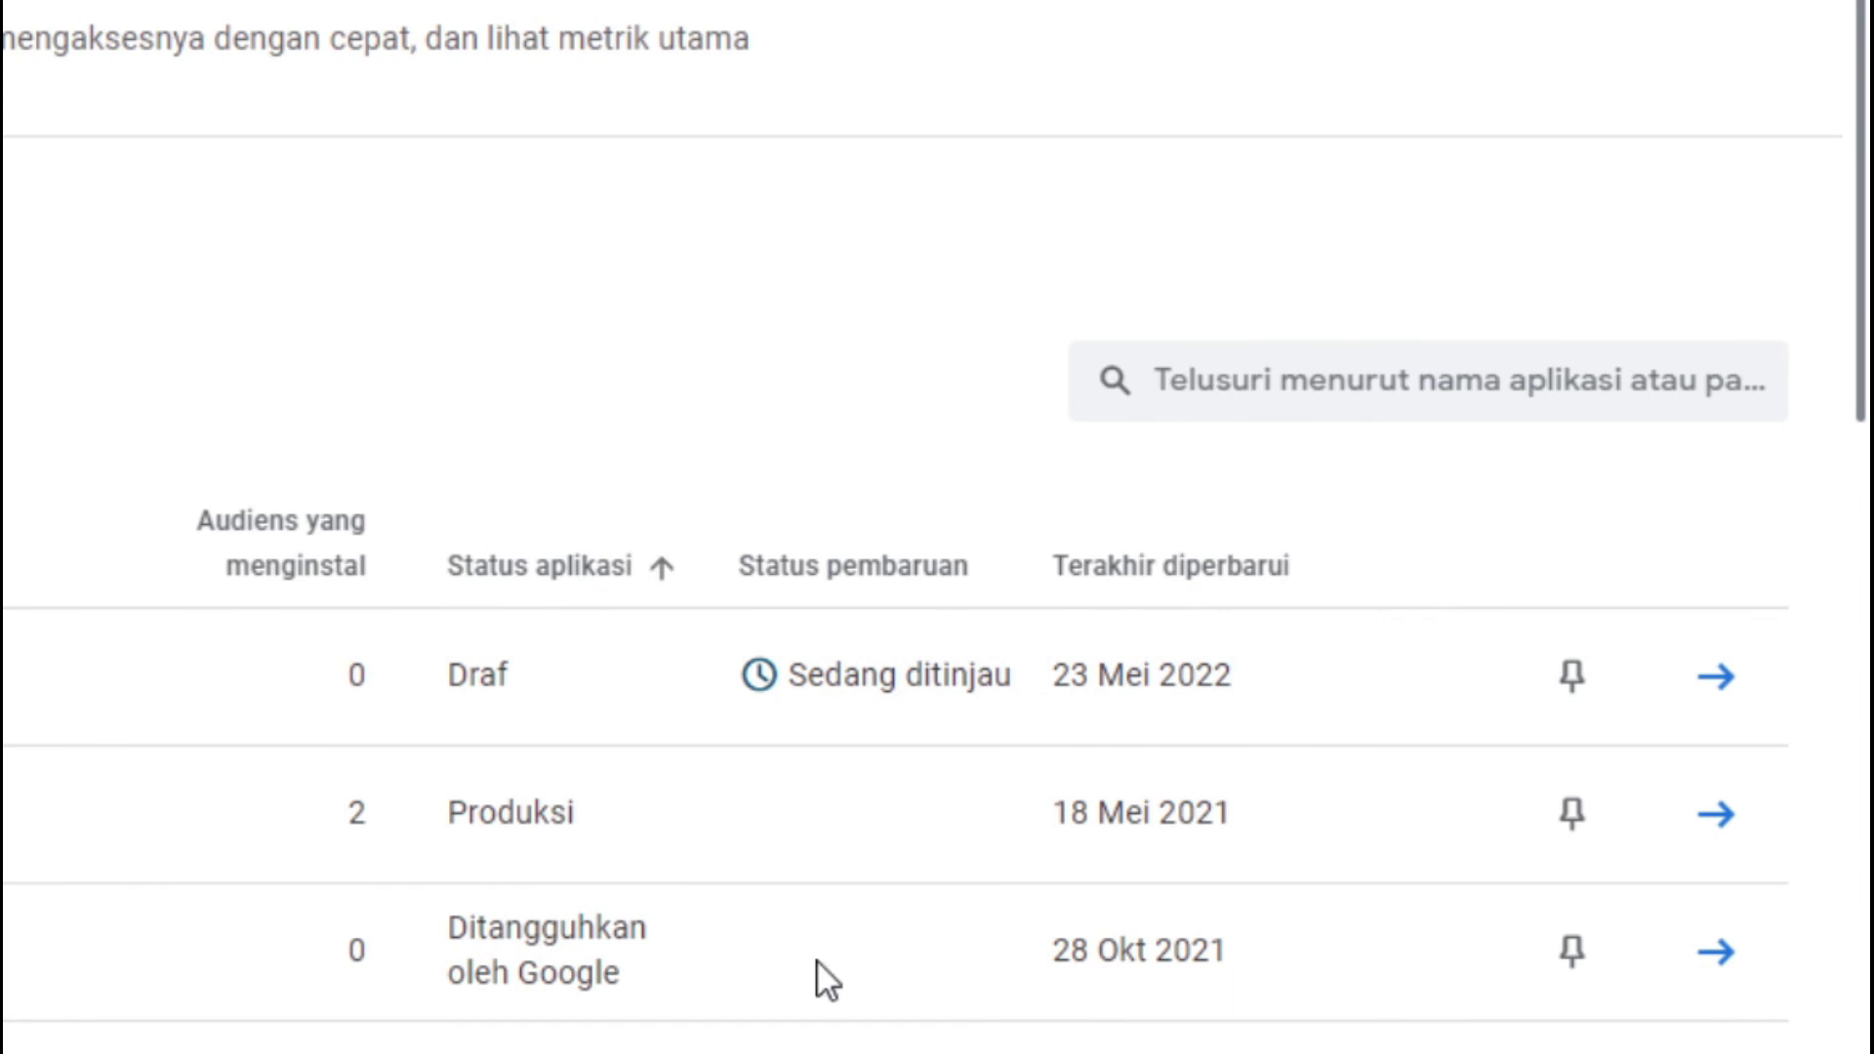
mouse_move(734, 1053)
click(735, 879)
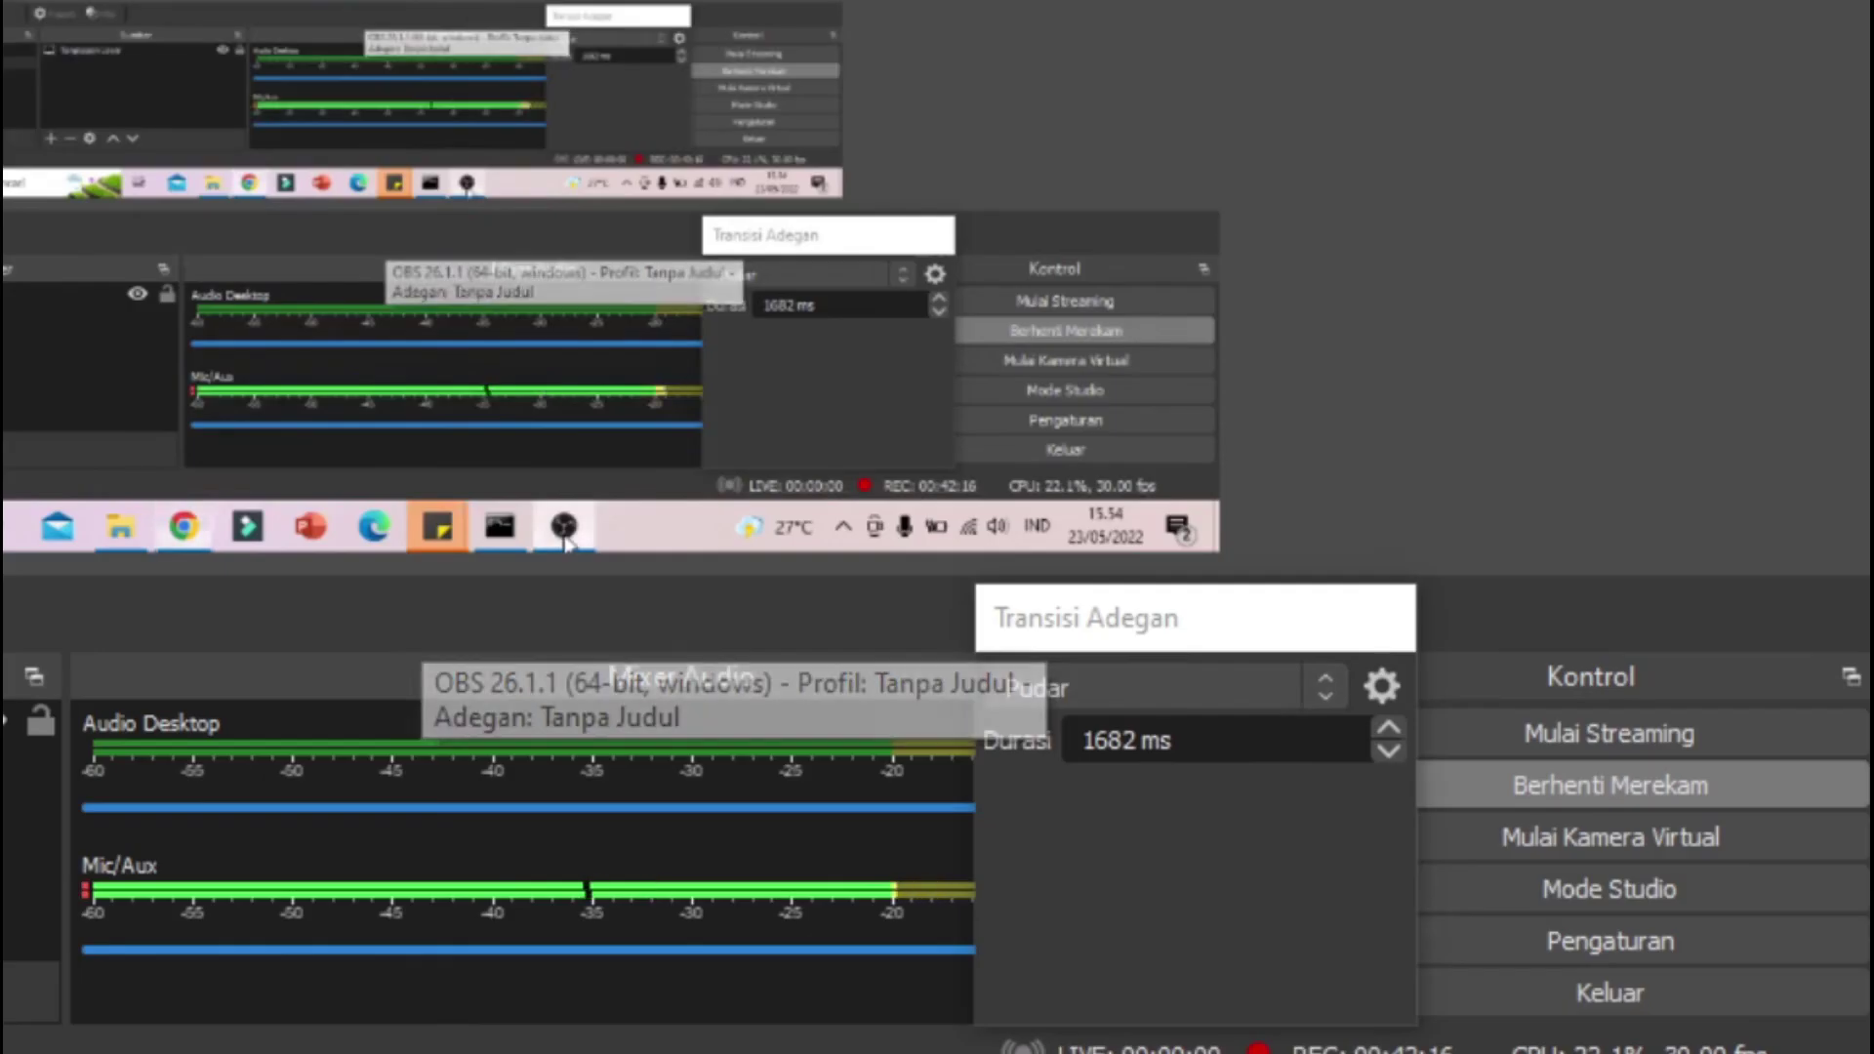